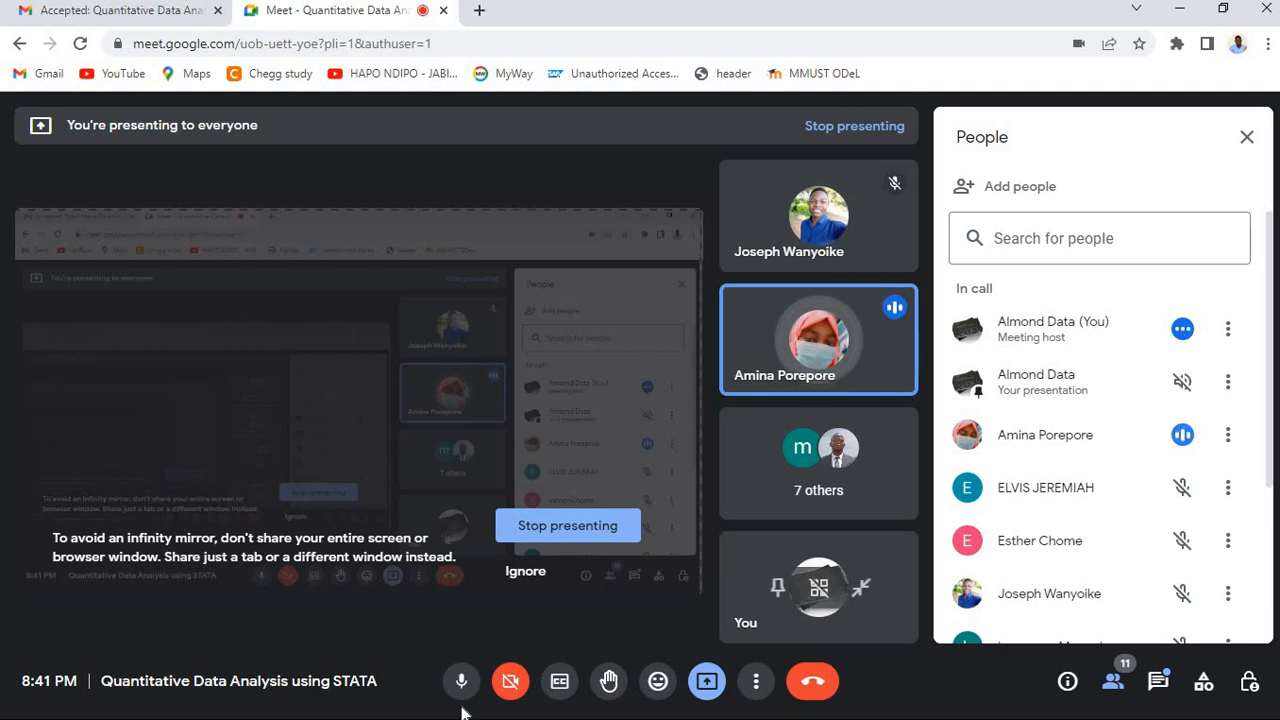
Mute the microphone in the Google Meet call and switch to Stata
{"action": "key", "text": "ctrl+d"}
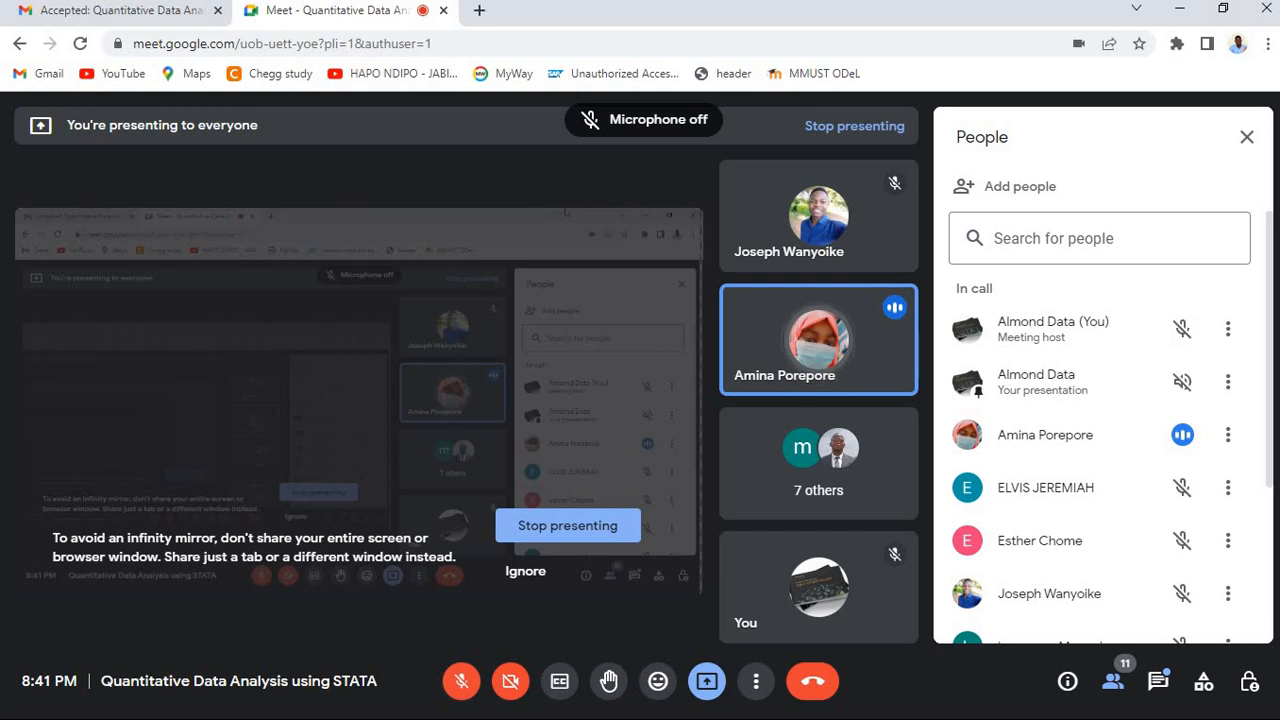
{"action": "left_click", "coordinate": [948, 13]}
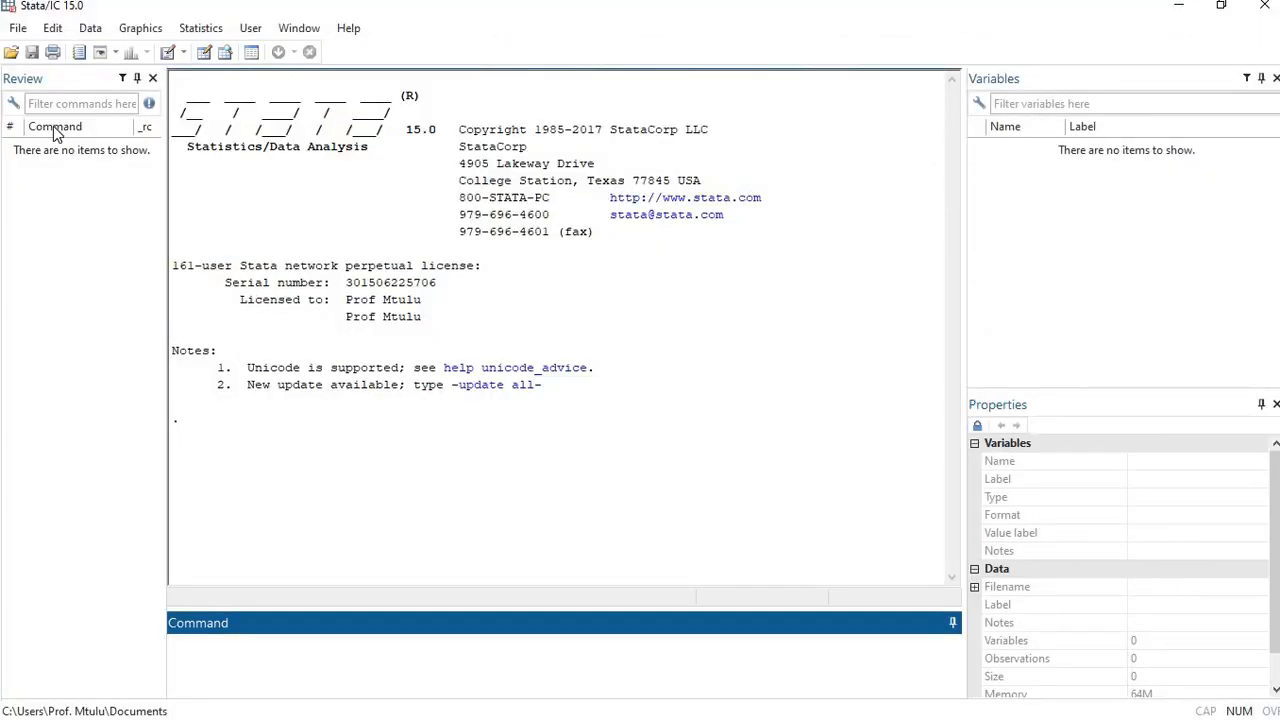
Look over the main window's areas for command history, results, command entry, variables and properties
{"action": "left_click", "coordinate": [36, 86]}
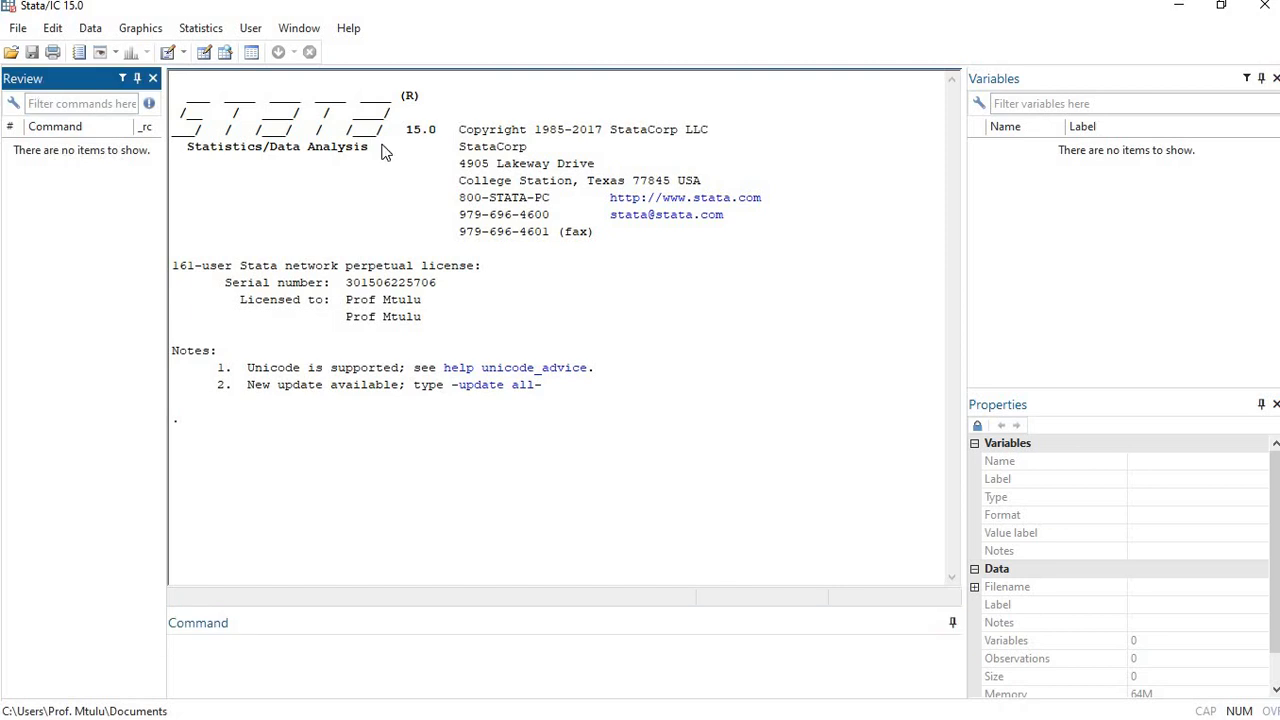
{"action": "left_click", "coordinate": [505, 240]}
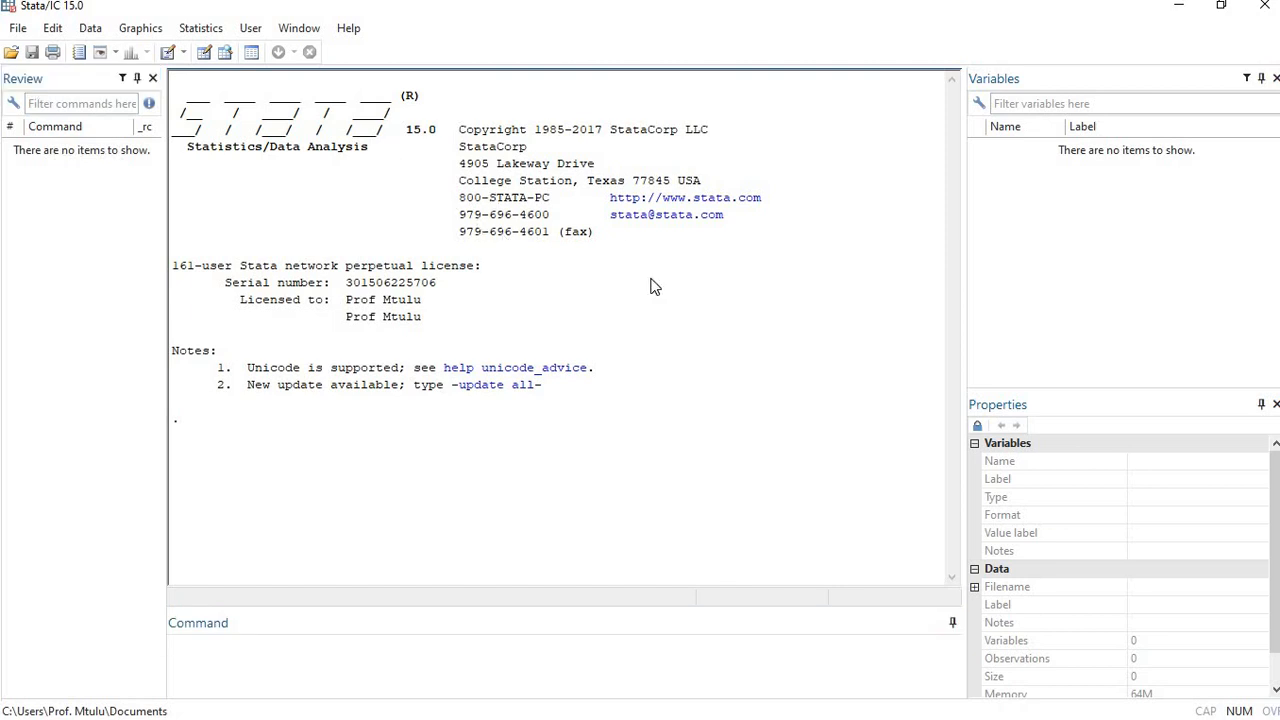
{"action": "left_click", "coordinate": [470, 666]}
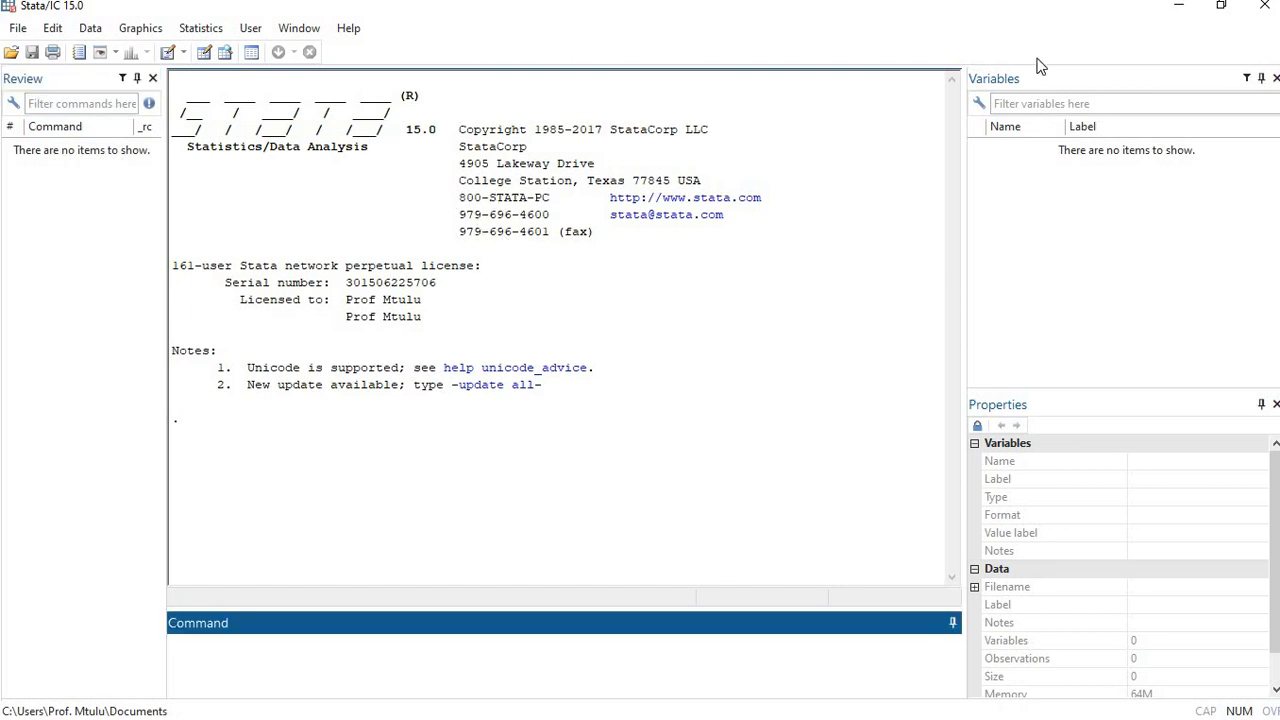
{"action": "left_click", "coordinate": [1058, 90]}
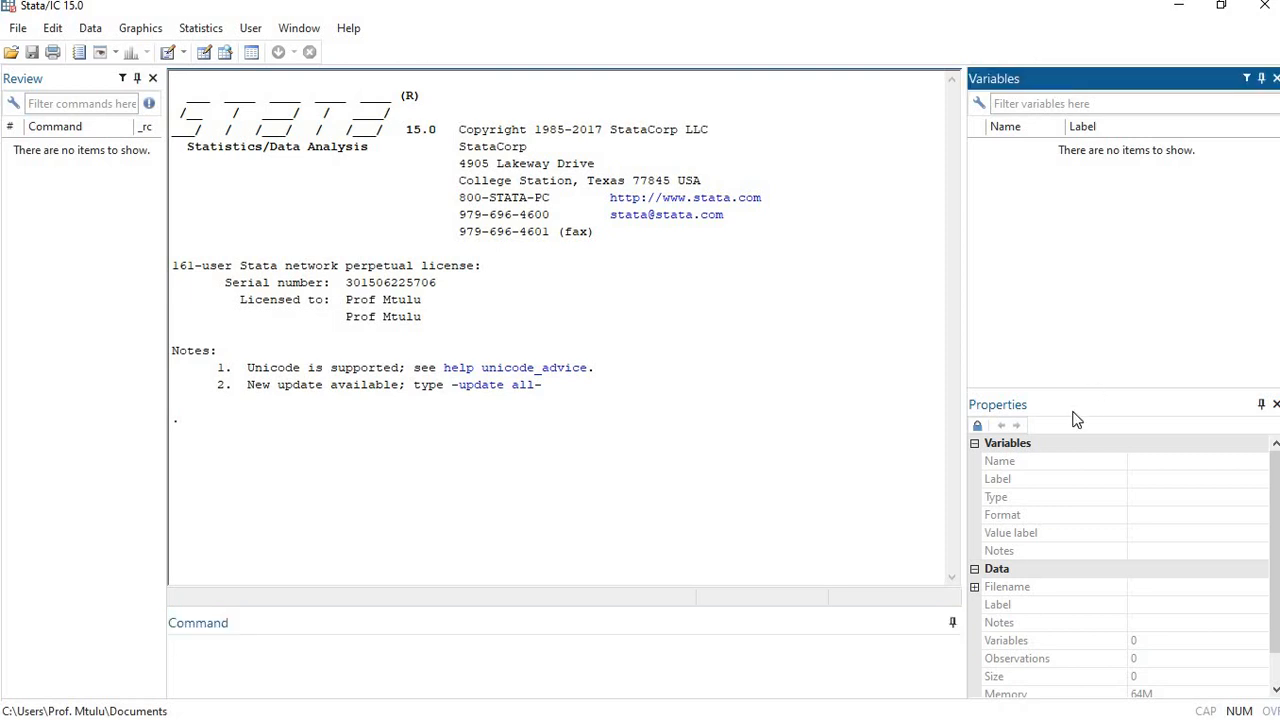
{"action": "left_click", "coordinate": [1076, 414]}
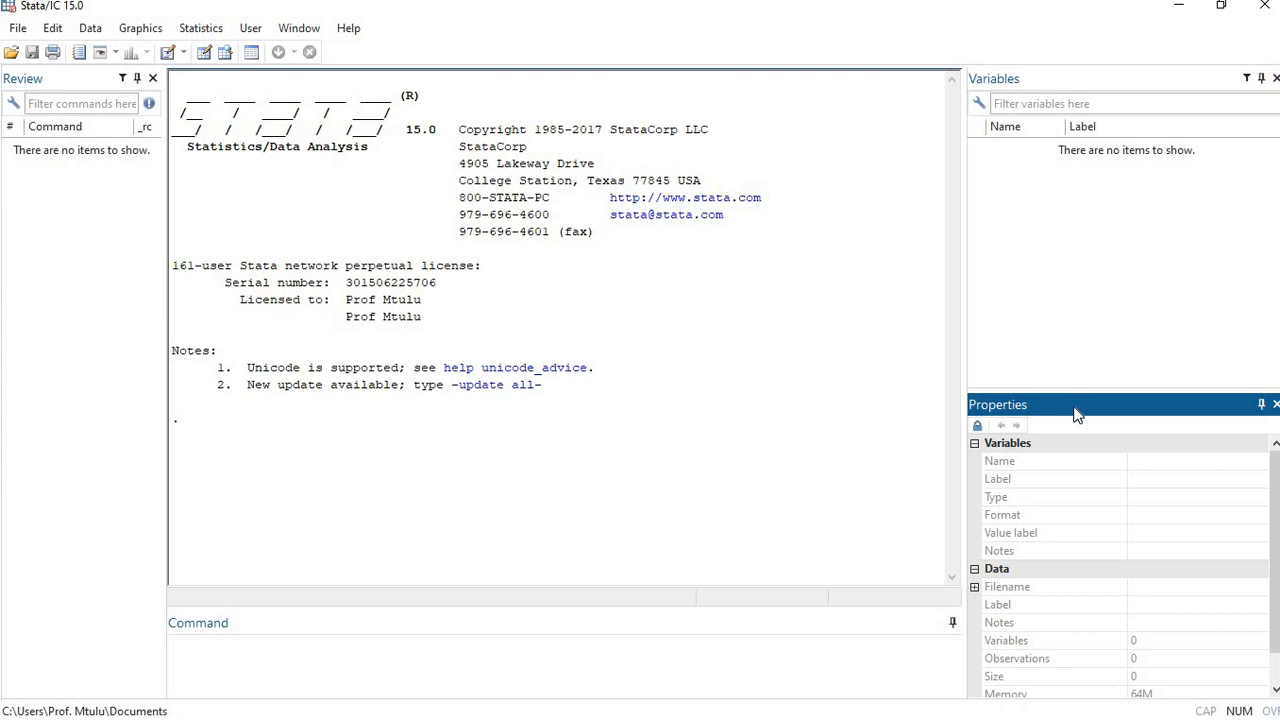
Bring up the Data Editor with the edit command, look at its empty grid, and close it
{"action": "left_click", "coordinate": [527, 674]}
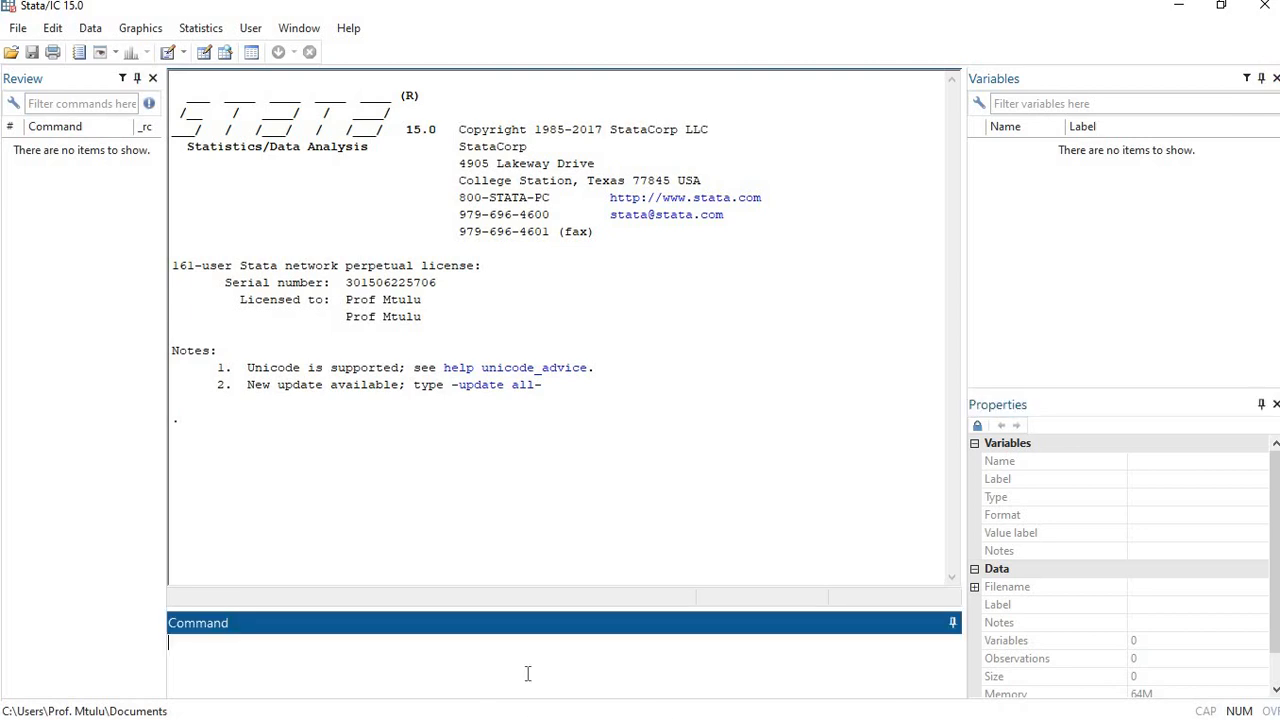
{"action": "type", "text": "edit"}
{"action": "key", "text": "Return"}
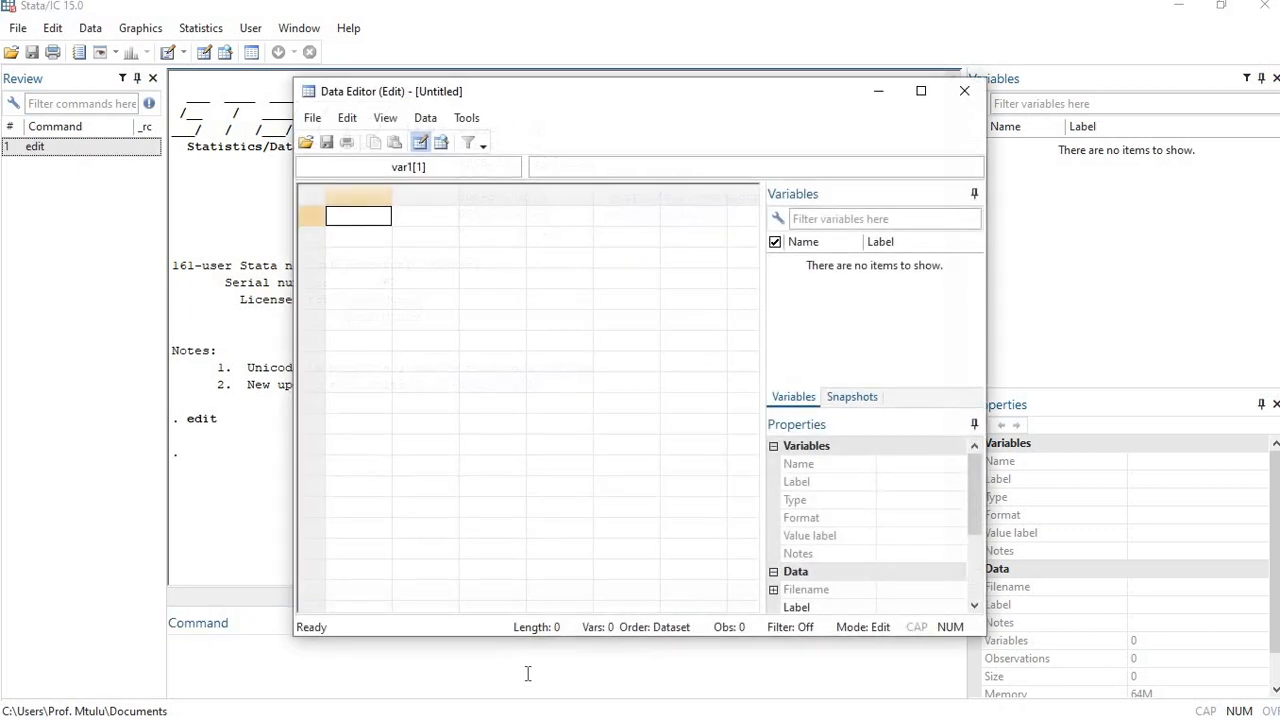
{"action": "left_click", "coordinate": [587, 298]}
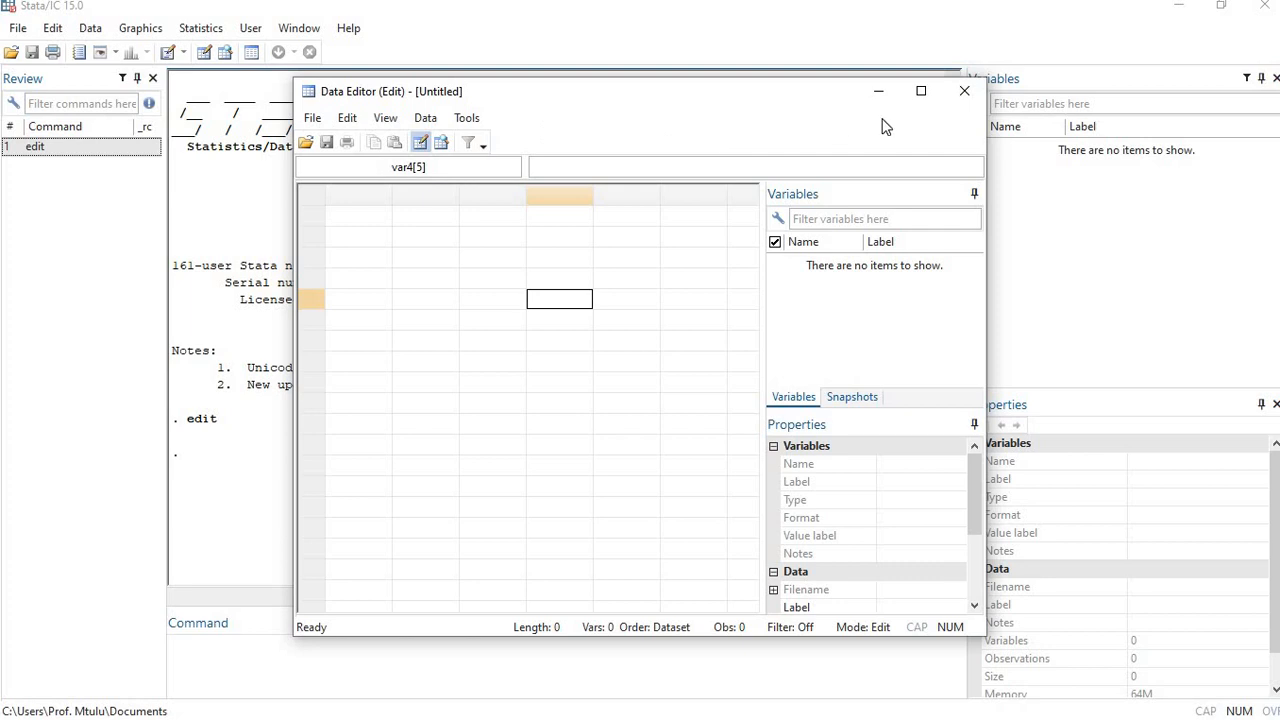
{"action": "left_click", "coordinate": [977, 92]}
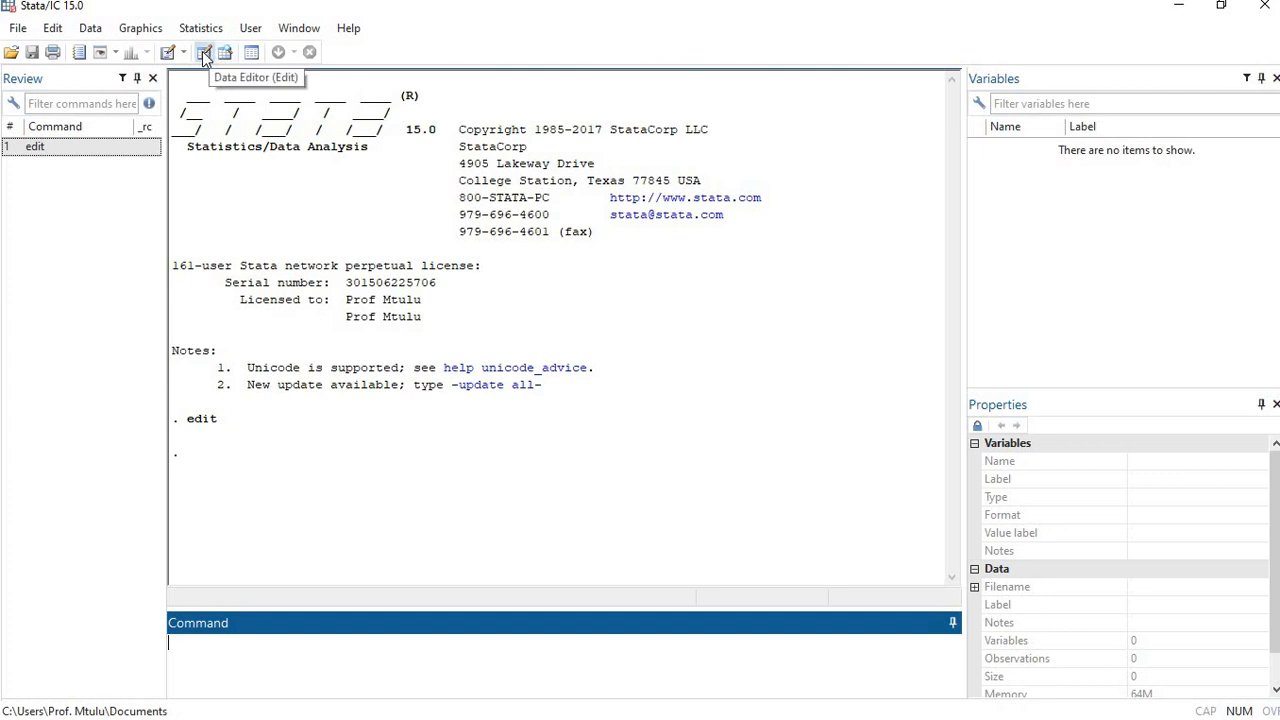
Open the Data Editor in edit mode without a command, maximize it, examine the empty cells, and close it
{"action": "left_click", "coordinate": [204, 53]}
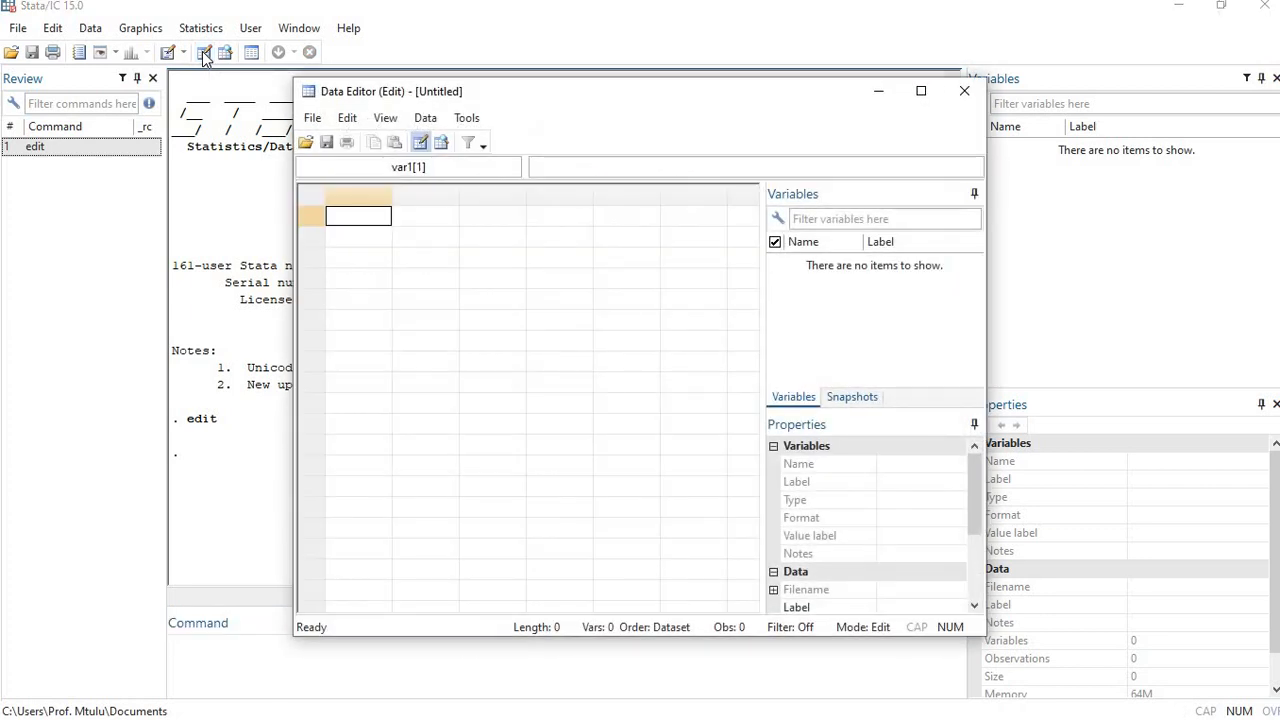
{"action": "left_click", "coordinate": [921, 93]}
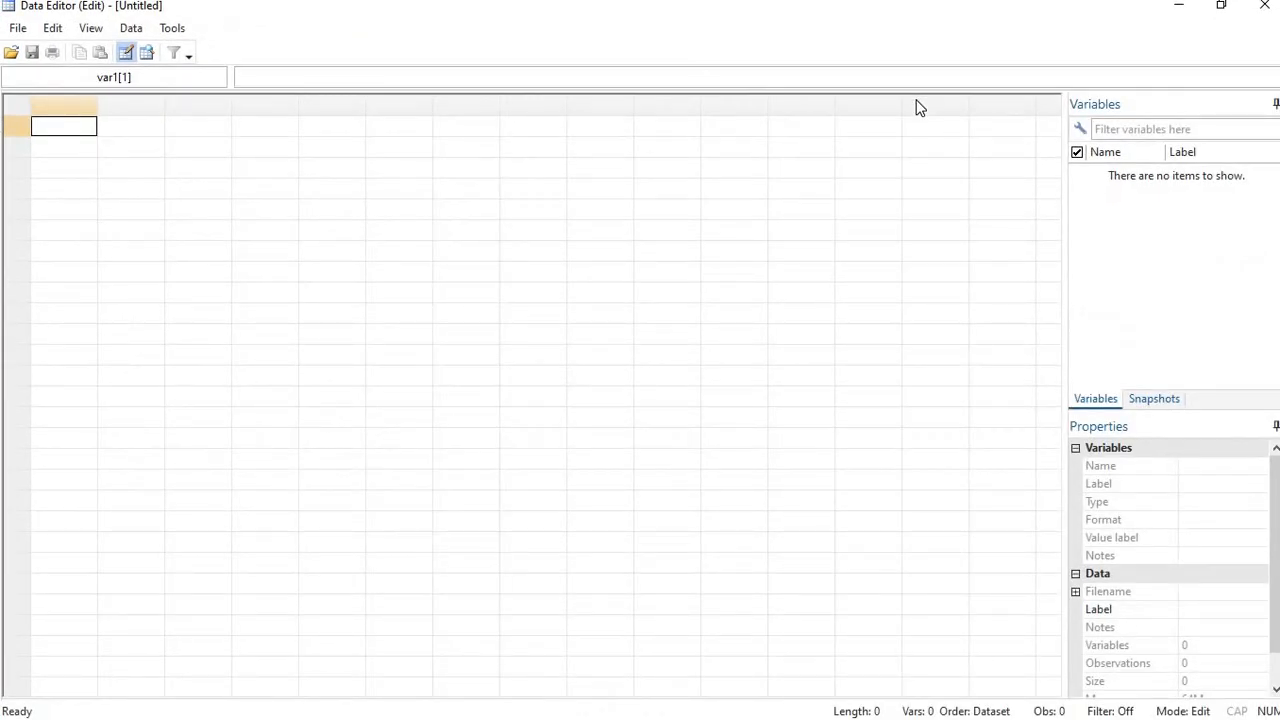
{"action": "left_click", "coordinate": [127, 134]}
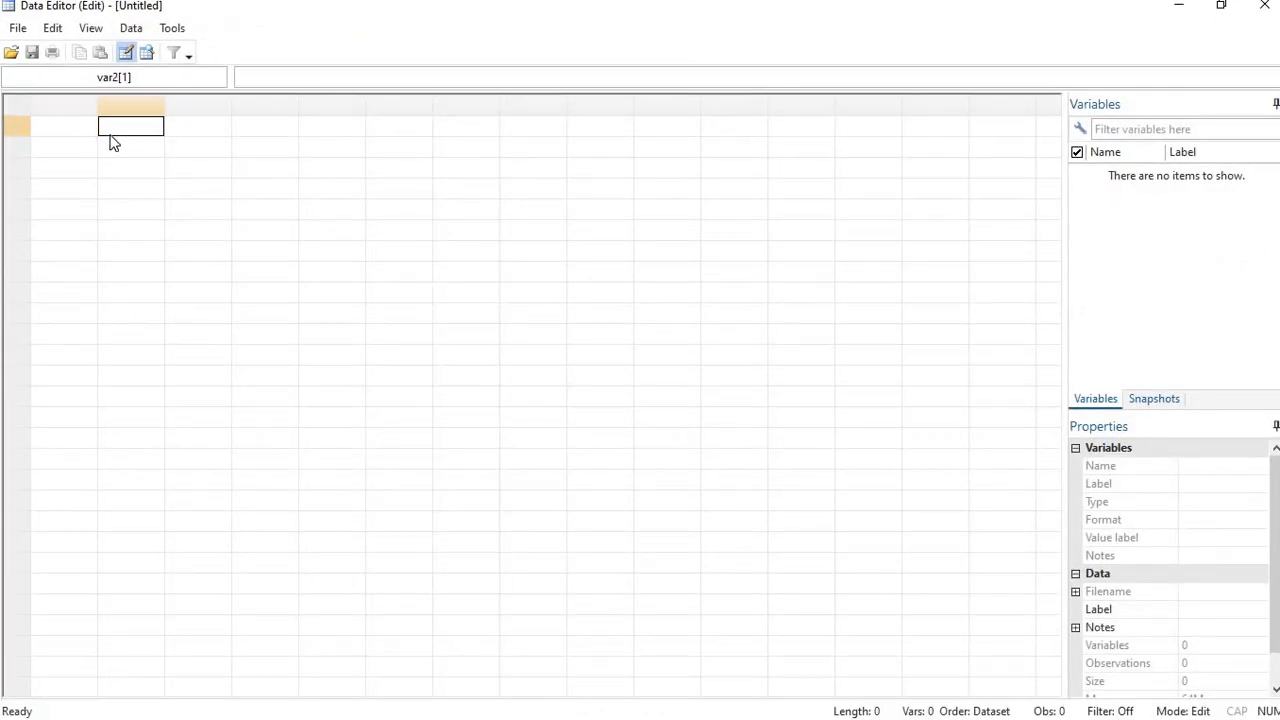
{"action": "left_click", "coordinate": [82, 121]}
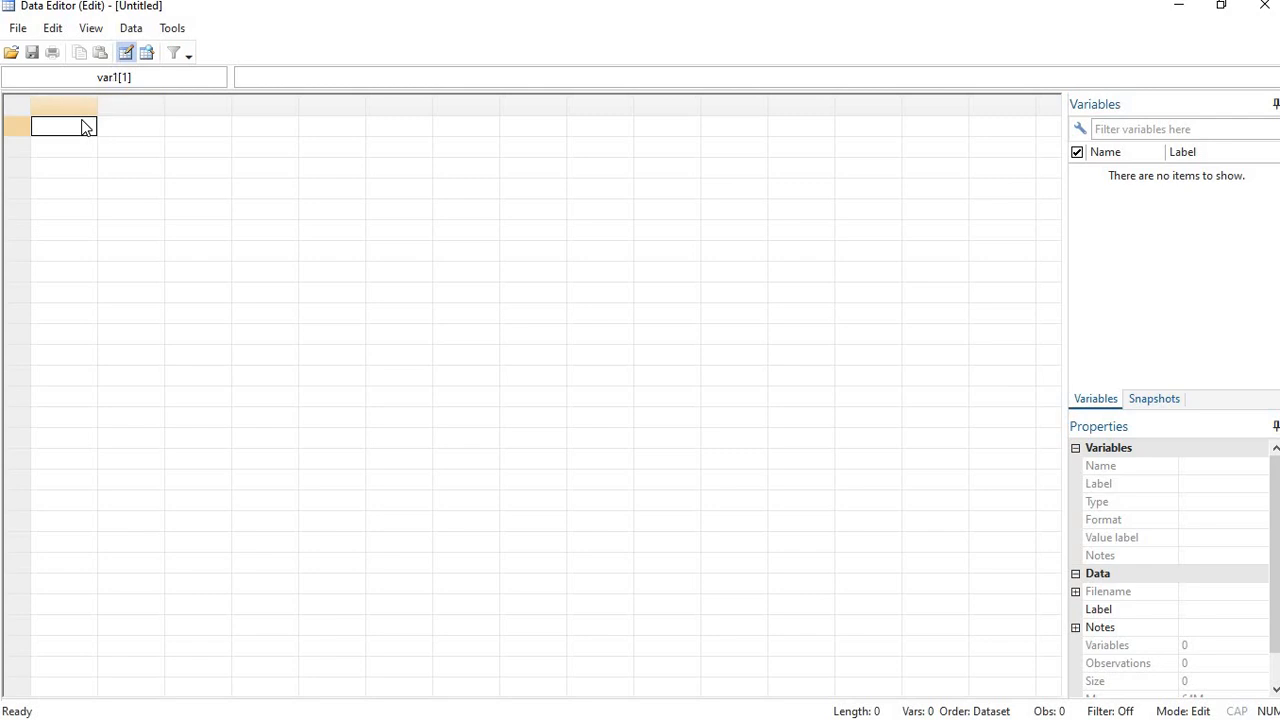
{"action": "left_click", "coordinate": [247, 157]}
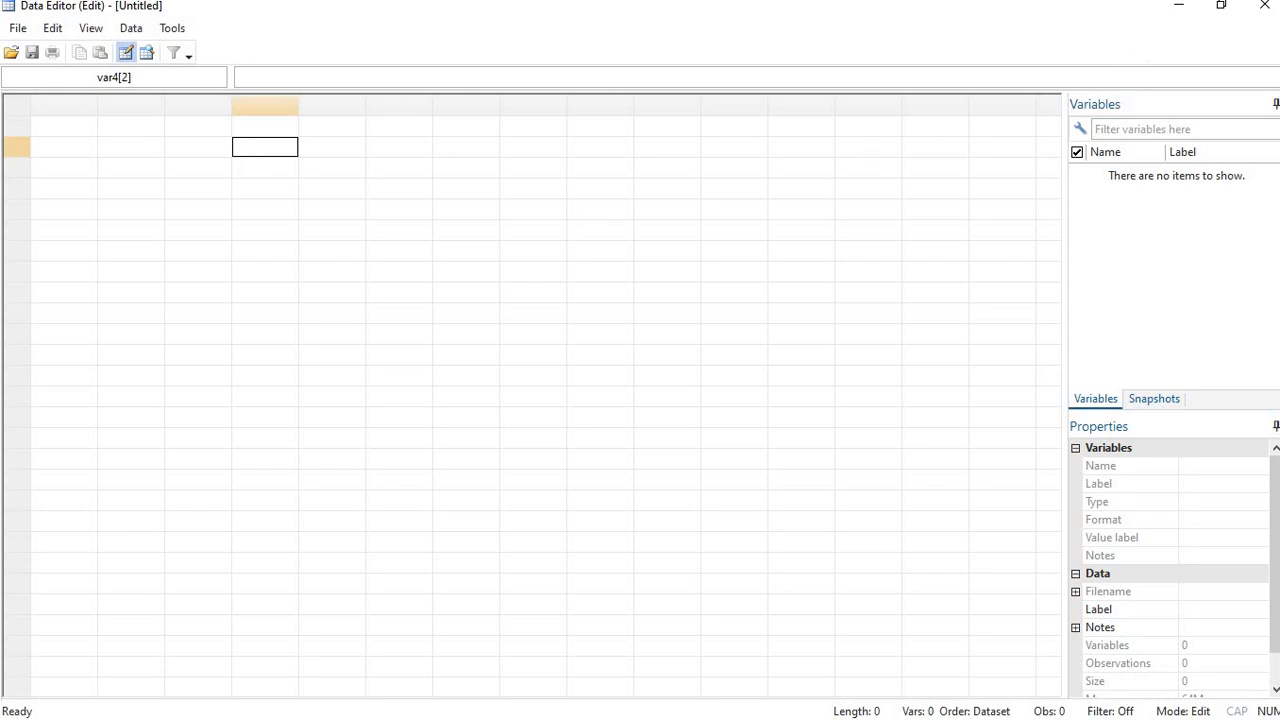
{"action": "mouse_move", "coordinate": [1258, 22]}
{"action": "left_click", "coordinate": [1264, 8]}
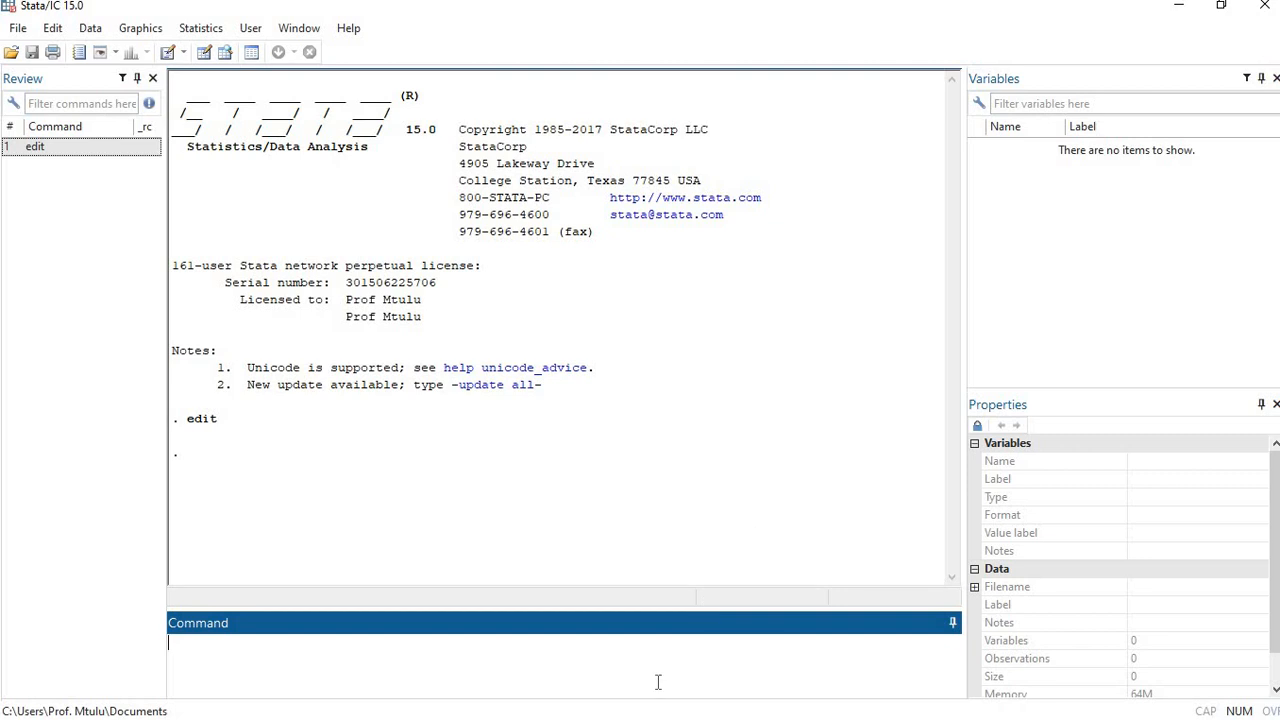
Run the edit command again to view the Data Editor, and close the editor
{"action": "type", "text": "edit"}
{"action": "key", "text": "Return"}
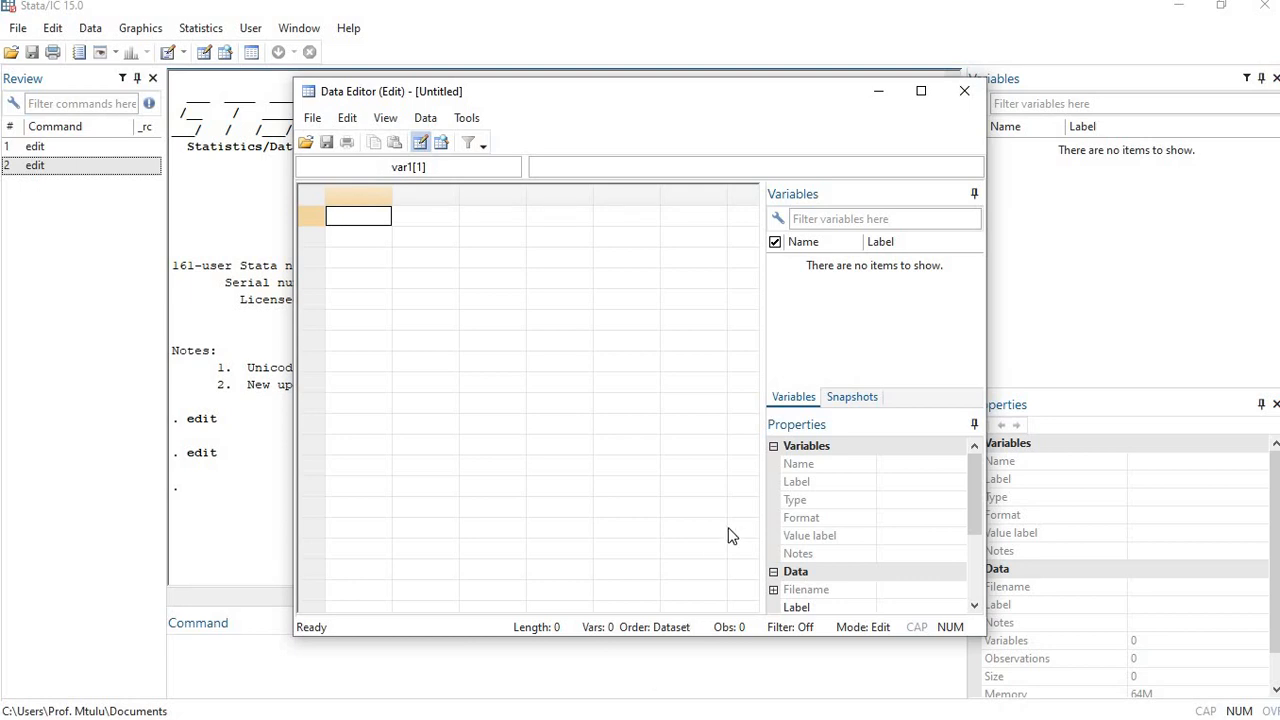
{"action": "left_click", "coordinate": [962, 93]}
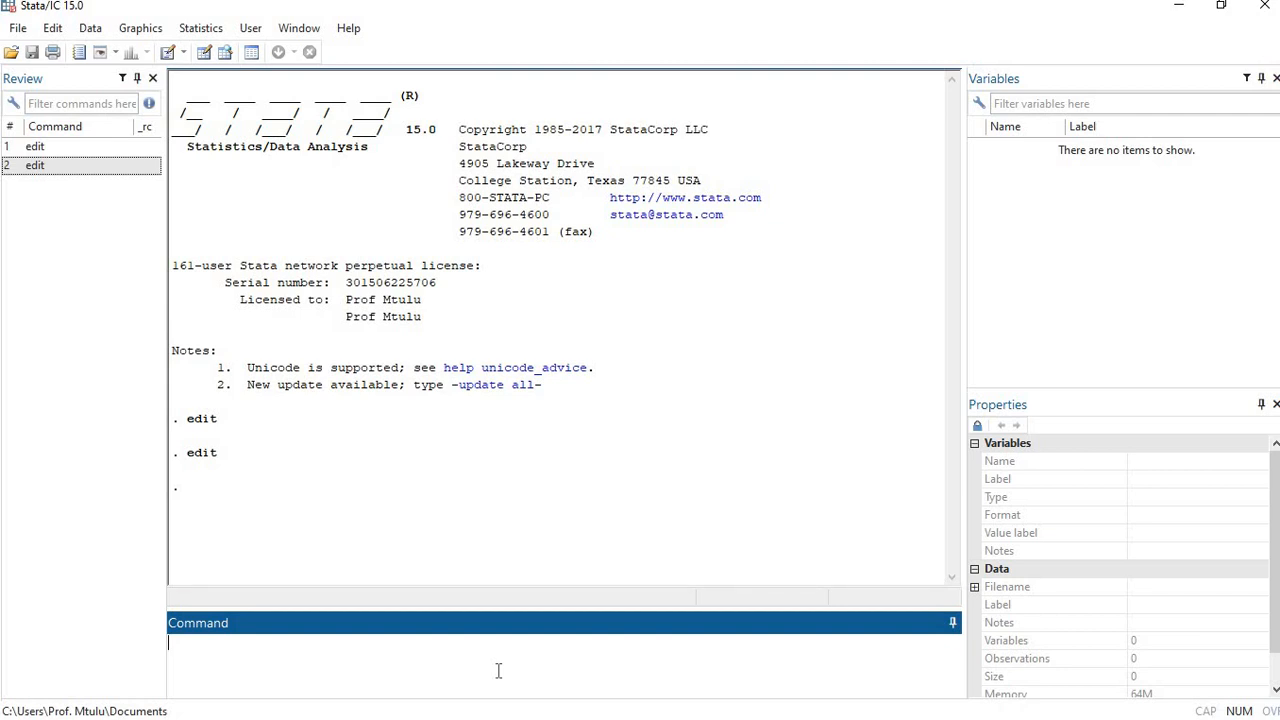
Open the Data Editor with the edit command and enter 1, 2, 3, 4 and 5 down the first column
{"action": "type", "text": "edit"}
{"action": "key", "text": "Return"}
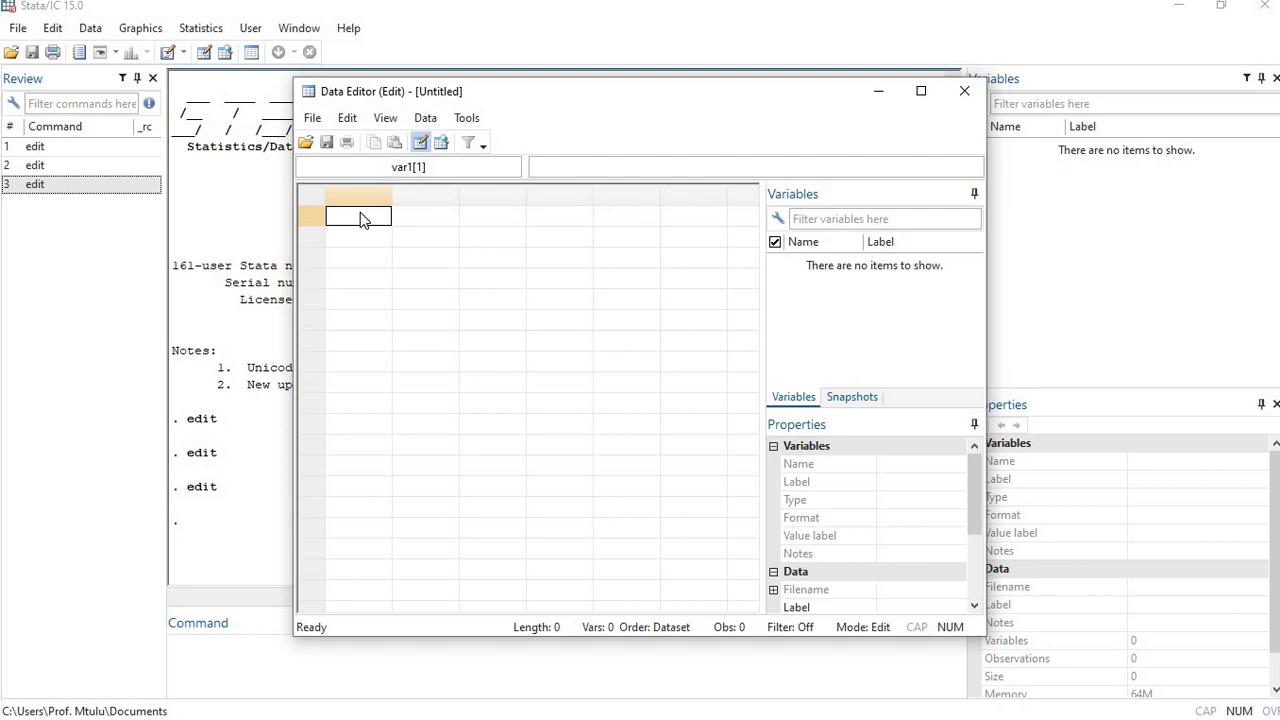
{"action": "type", "text": "1"}
{"action": "key", "text": "Return"}
{"action": "type", "text": "2"}
{"action": "key", "text": "Return"}
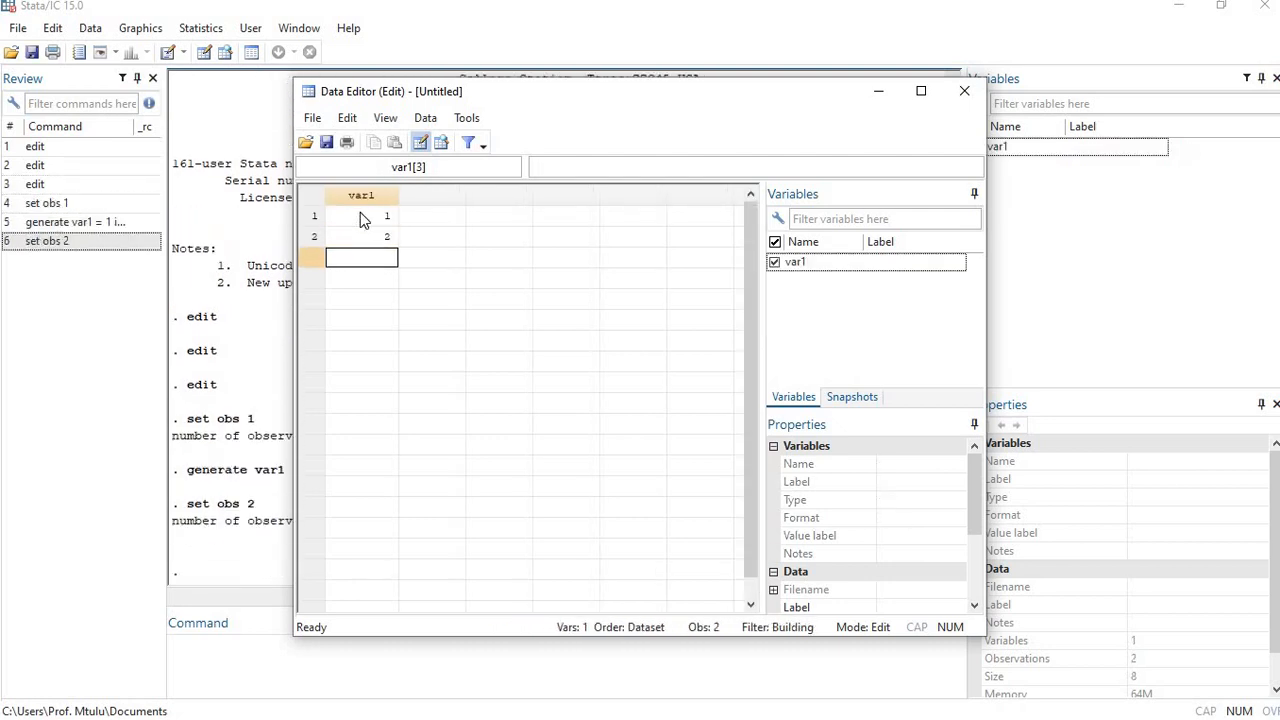
{"action": "type", "text": "3"}
{"action": "key", "text": "Return"}
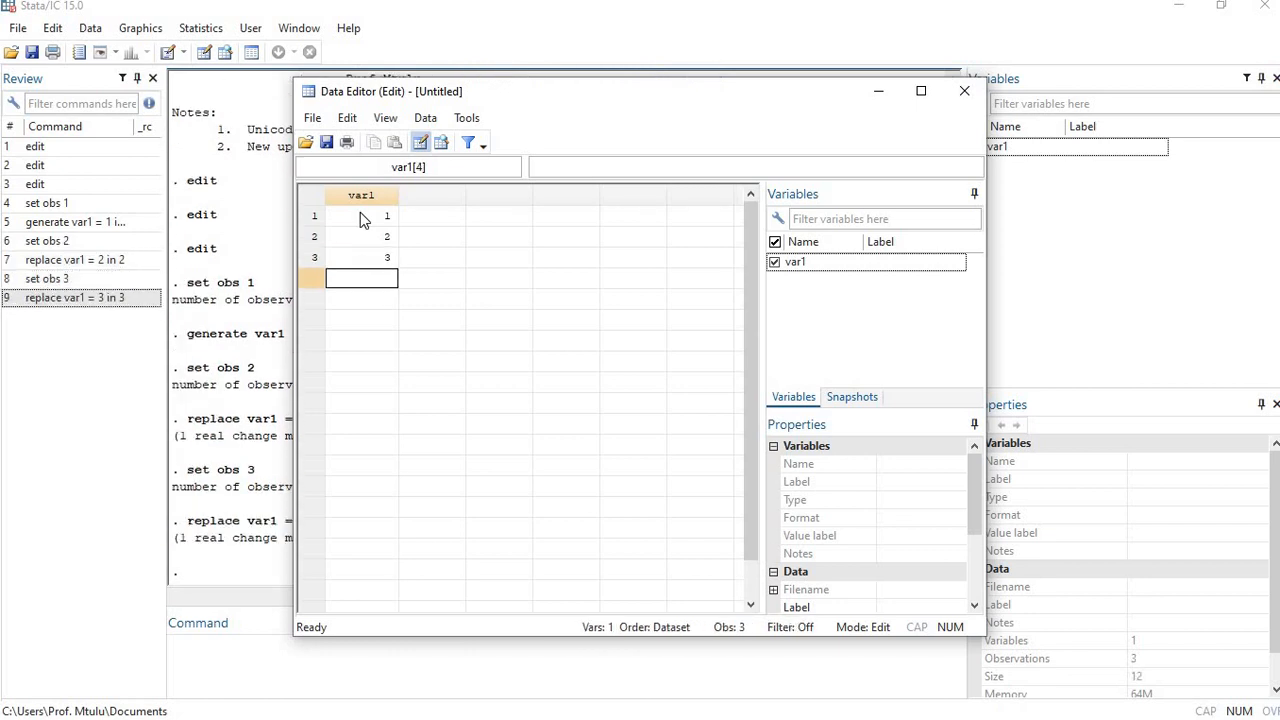
{"action": "type", "text": "4"}
{"action": "key", "text": "Return"}
{"action": "type", "text": "5"}
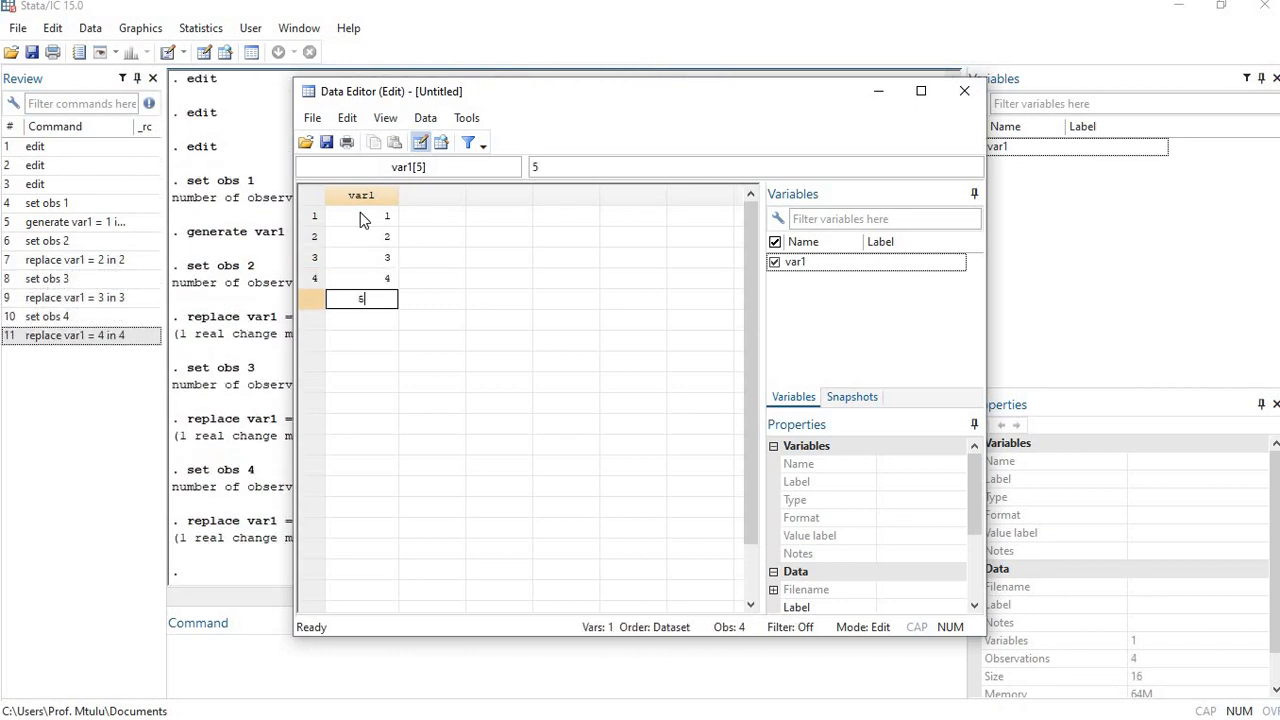
{"action": "key", "text": "Return"}
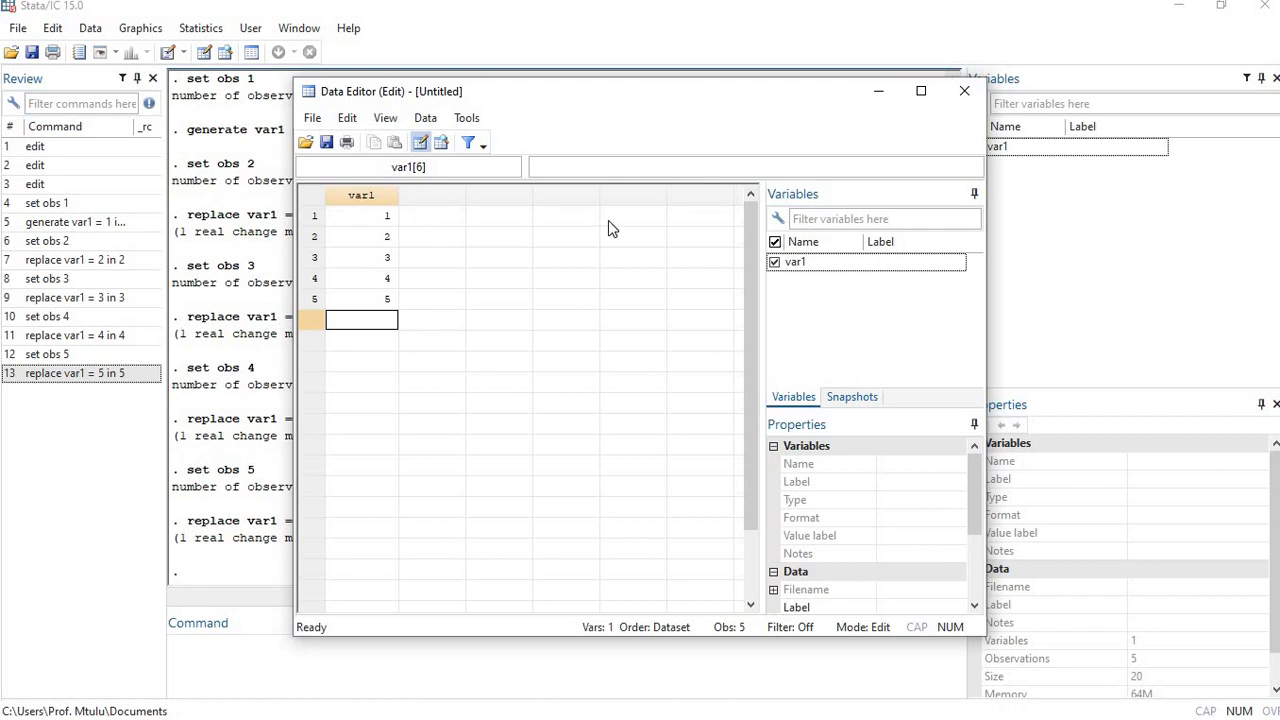
Minimize the Data Editor and examine the commands recorded in the results output and the command history
{"action": "left_click", "coordinate": [879, 93]}
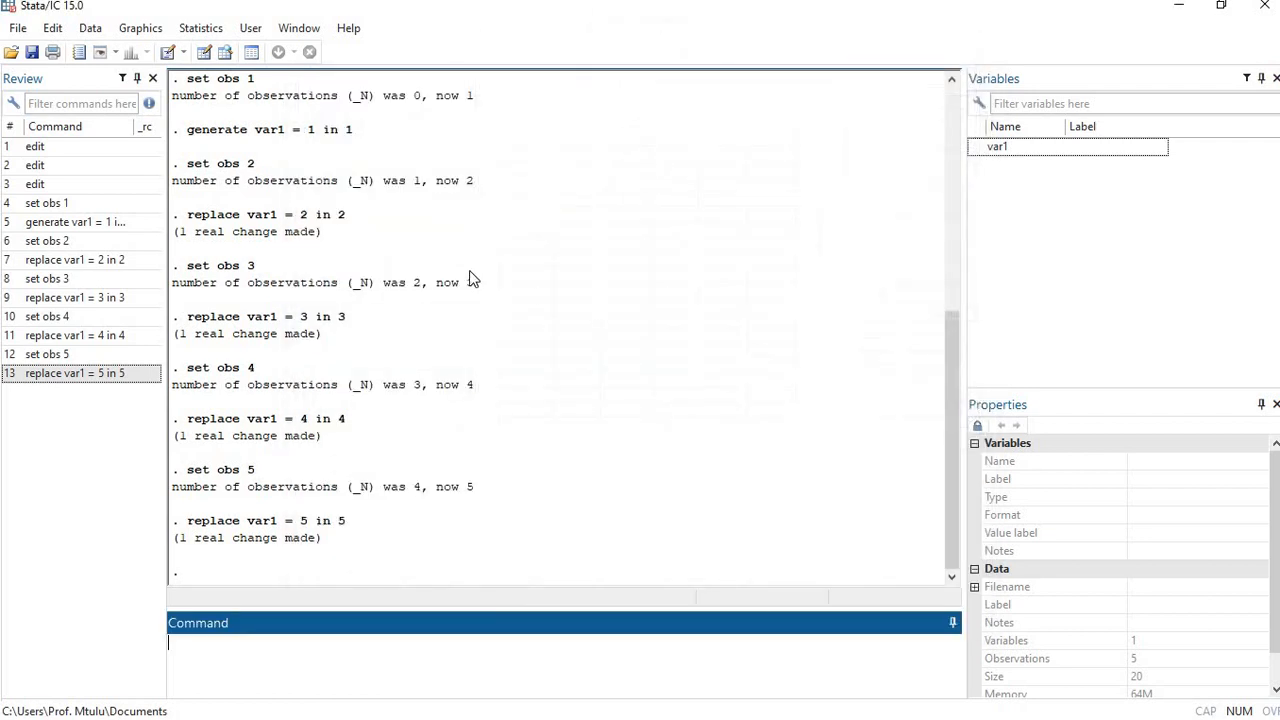
{"action": "left_click", "coordinate": [351, 273]}
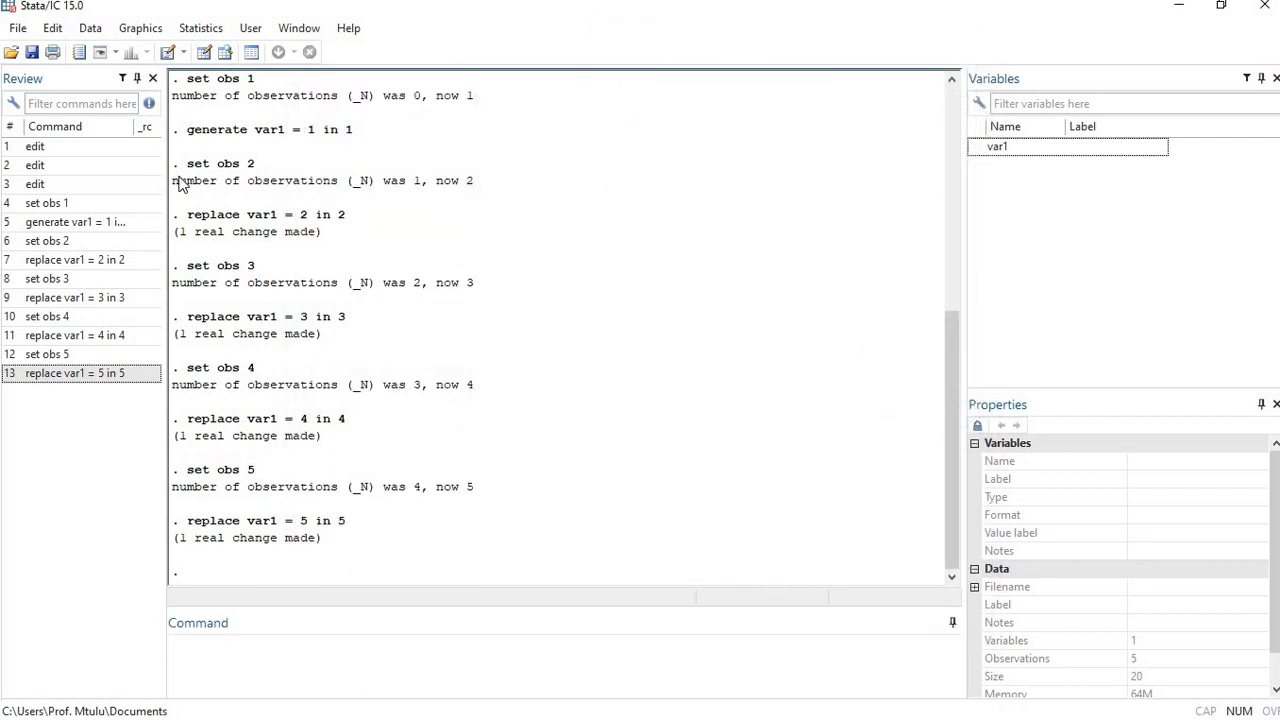
{"action": "left_click_drag", "start_coordinate": [178, 129], "coordinate": [375, 543]}
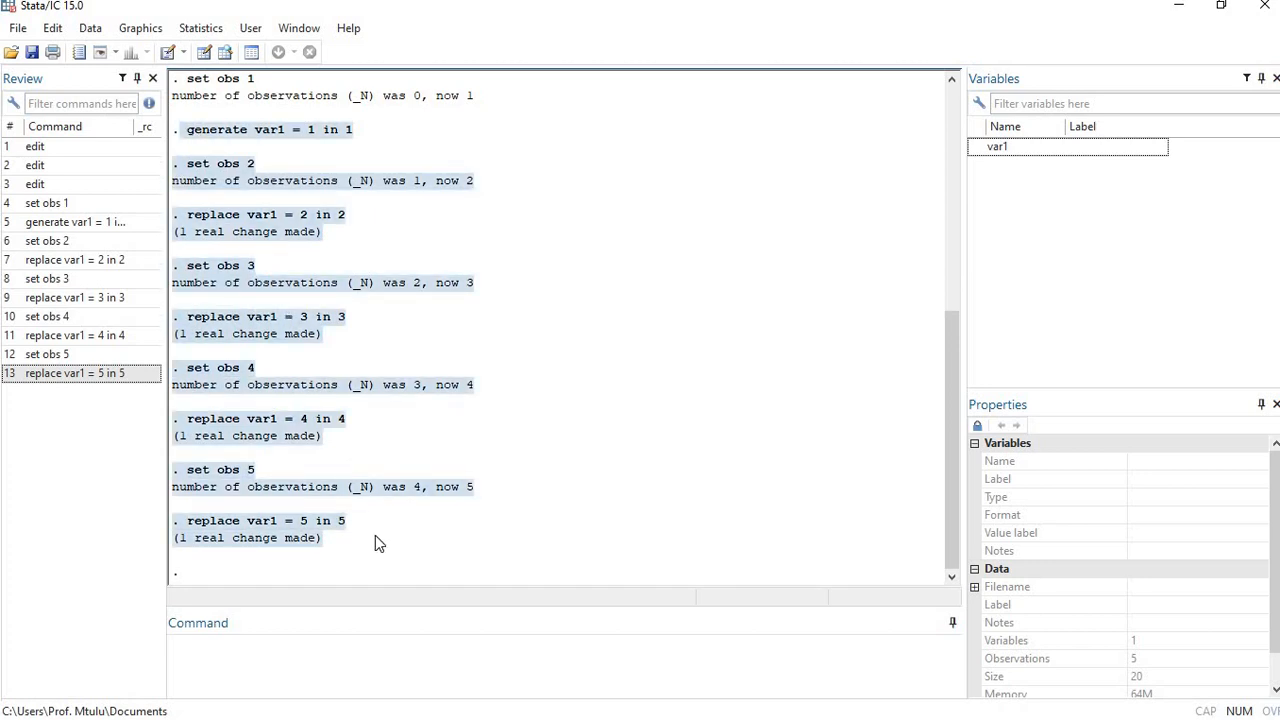
{"action": "left_click", "coordinate": [26, 82]}
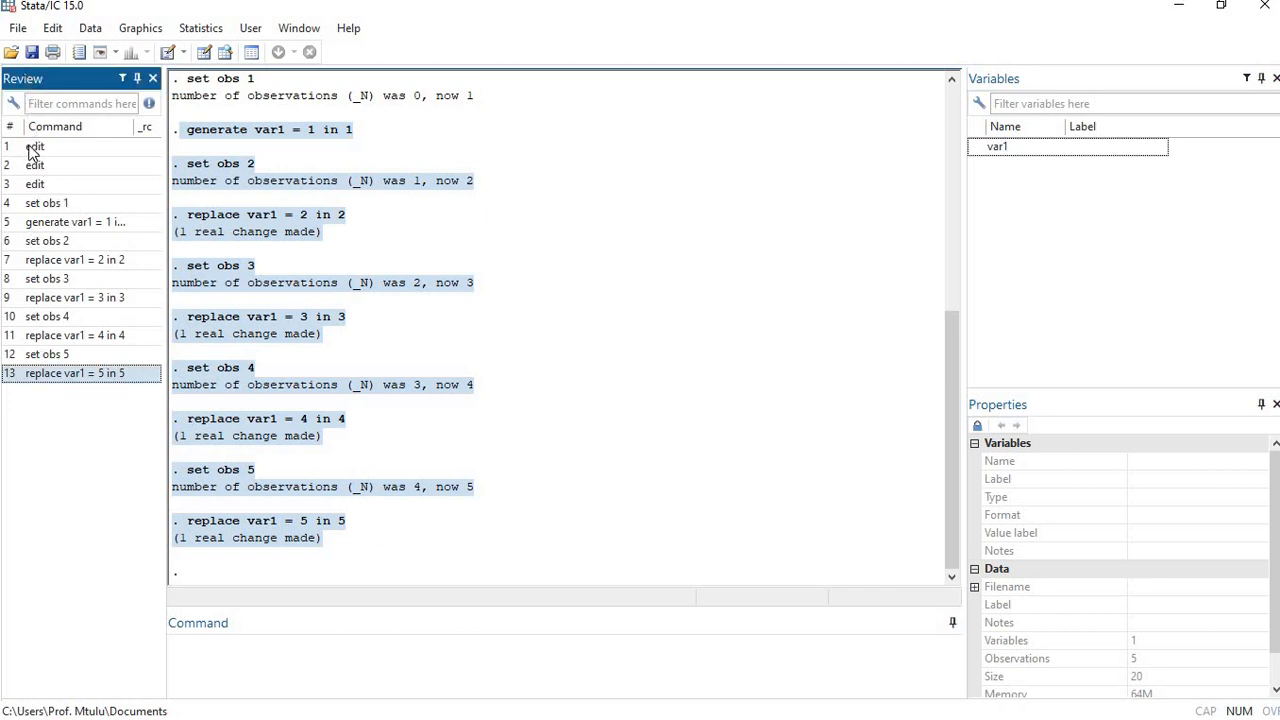
{"action": "left_click_drag", "start_coordinate": [34, 148], "coordinate": [60, 280]}
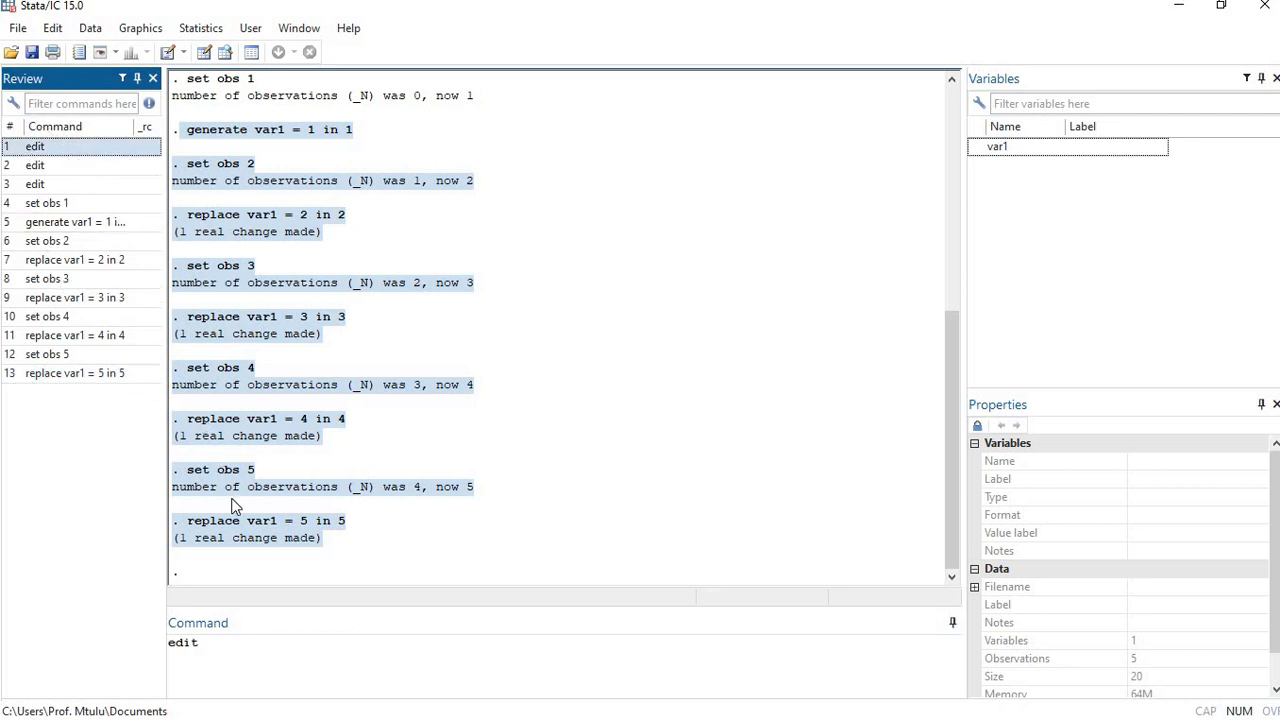
Bring back the Data Editor, rename the variable var1 to age, and close the editor
{"action": "left_click", "coordinate": [204, 54]}
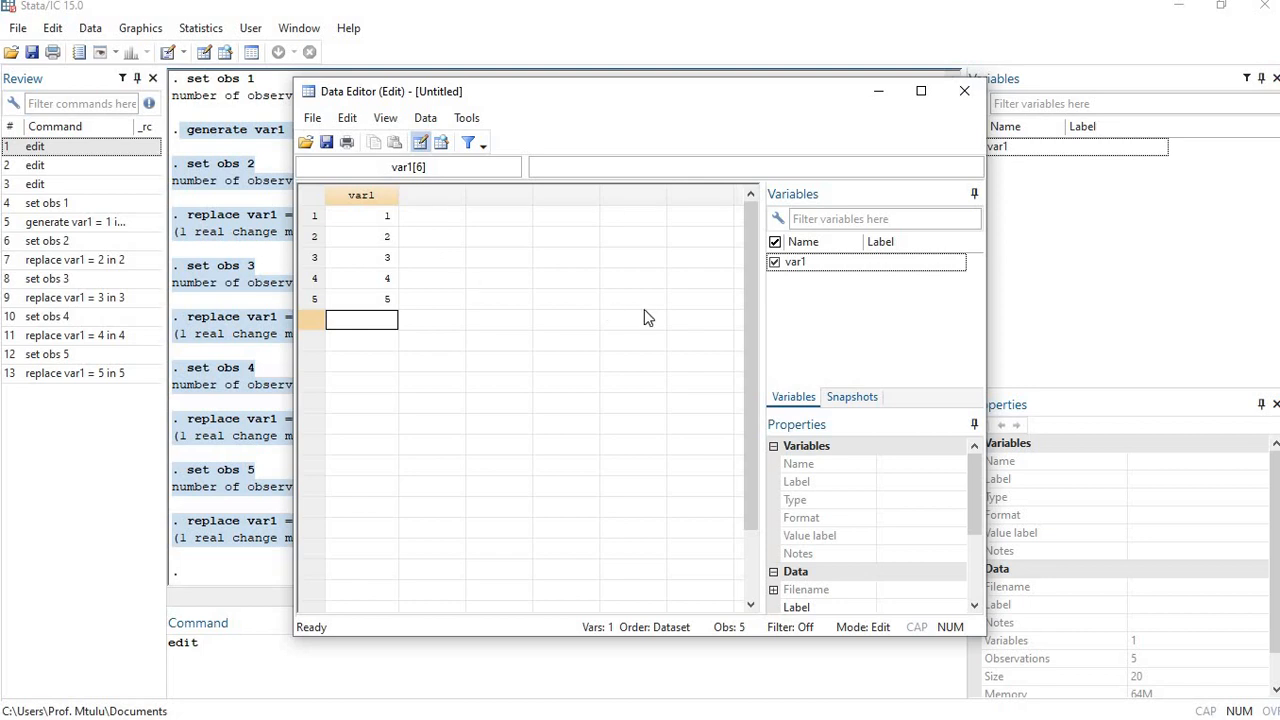
{"action": "left_click", "coordinate": [807, 258]}
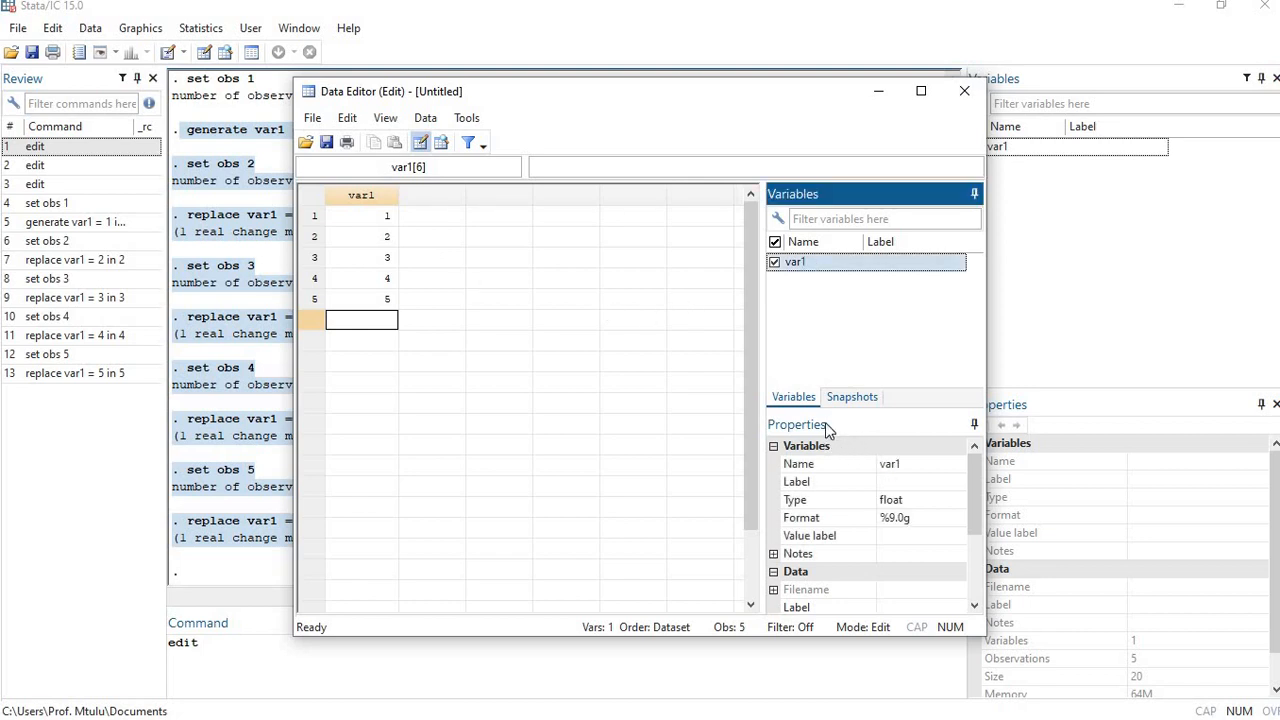
{"action": "left_click", "coordinate": [910, 462]}
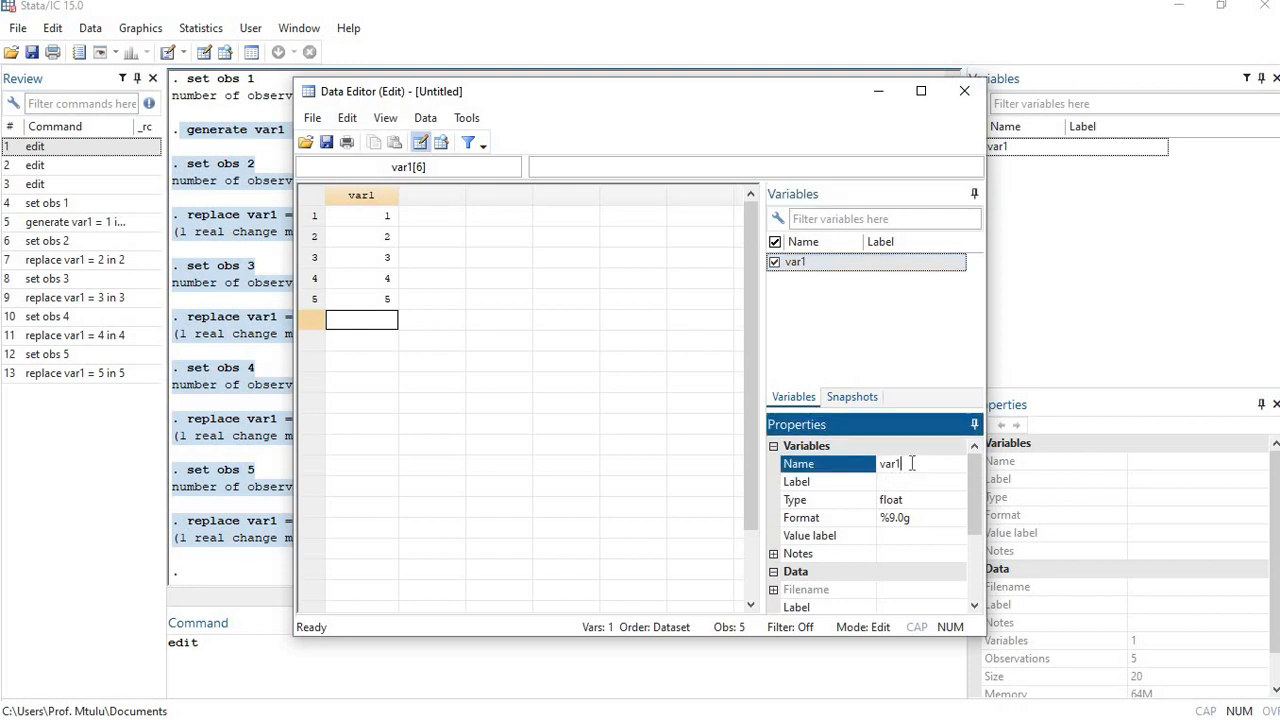
{"action": "key", "text": "BackSpace"}
{"action": "key", "text": "BackSpace"}
{"action": "key", "text": "BackSpace"}
{"action": "key", "text": "BackSpace"}
{"action": "type", "text": "age"}
{"action": "key", "text": "Return"}
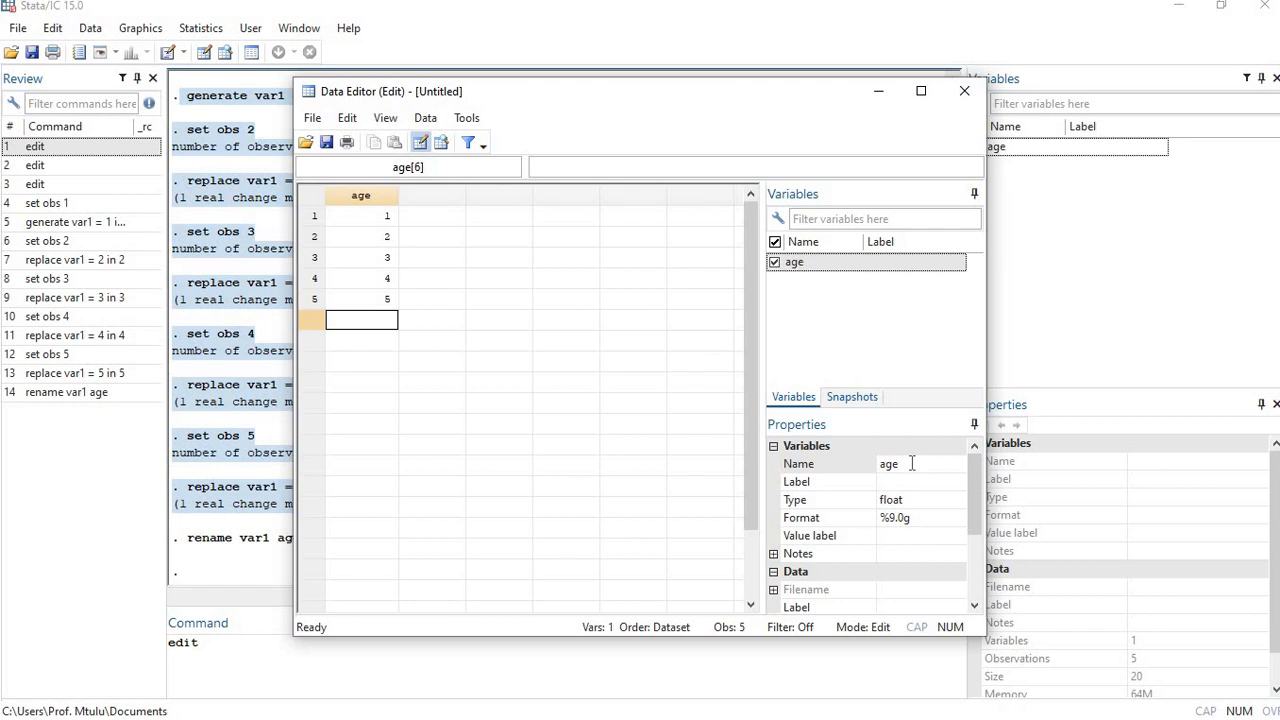
{"action": "left_click", "coordinate": [963, 93]}
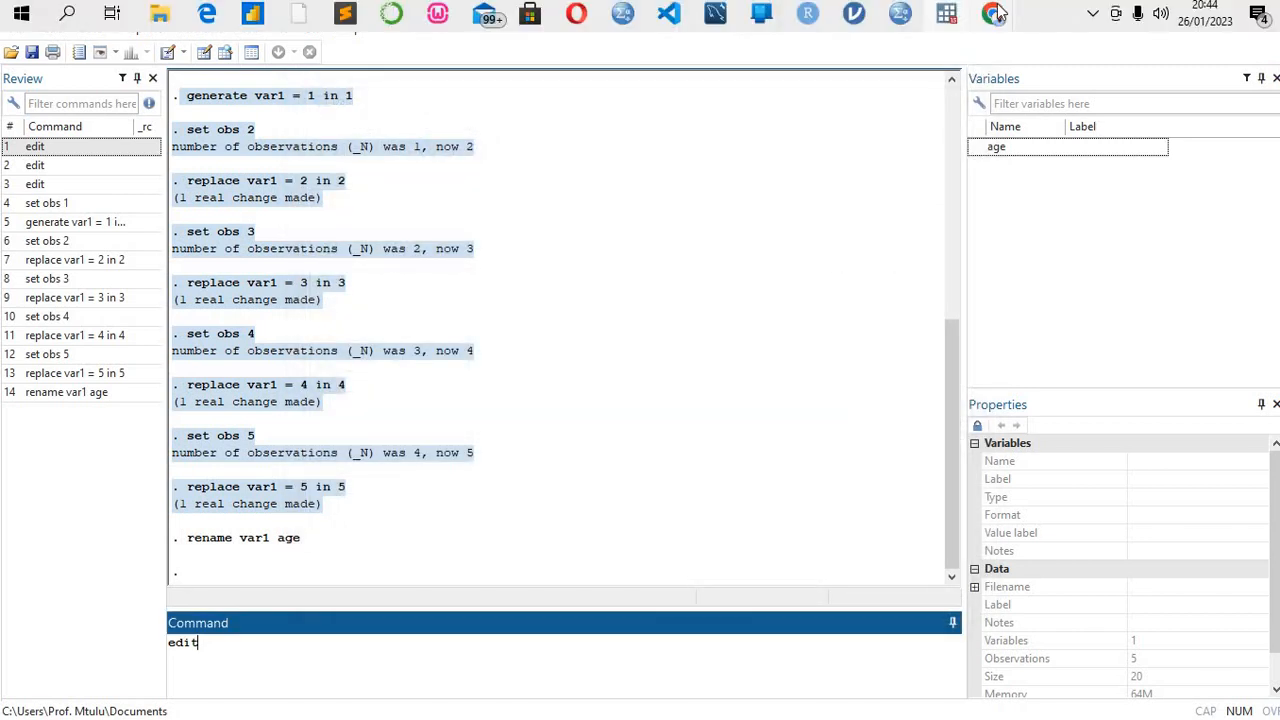
Switch to the Google Meet call in Chrome
{"action": "mouse_move", "coordinate": [997, 13]}
{"action": "left_click", "coordinate": [858, 119]}
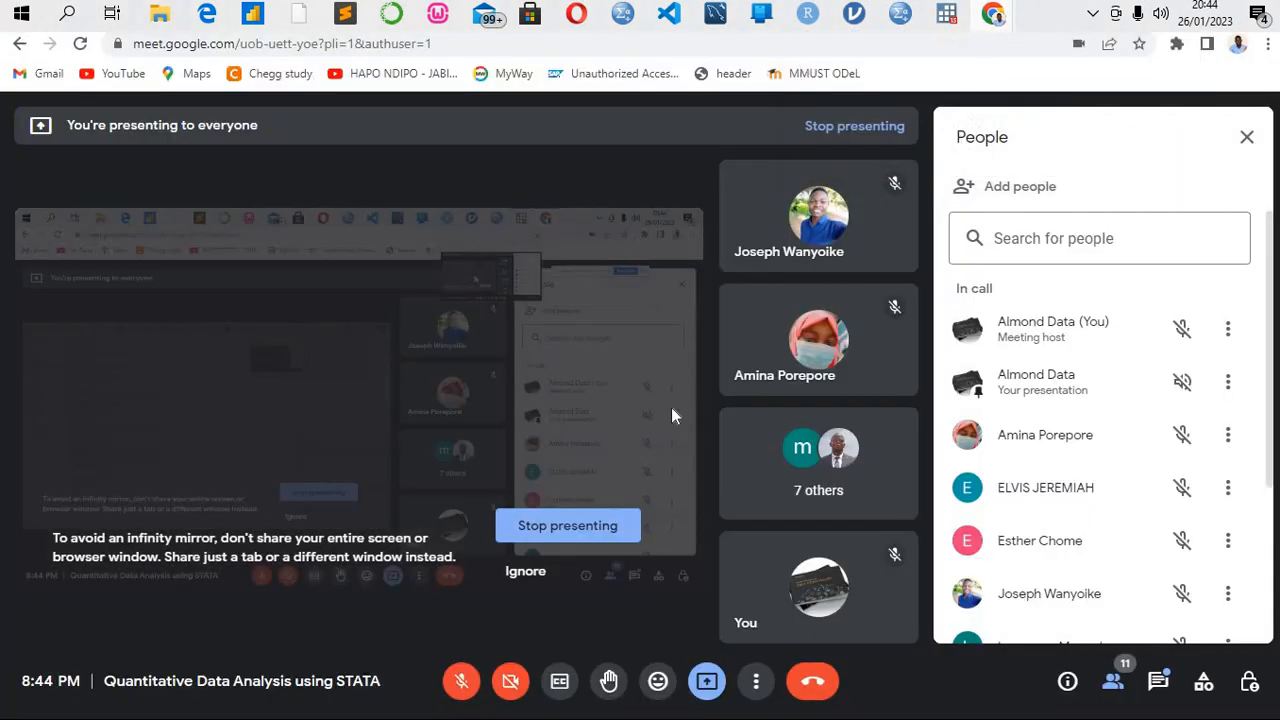
Unmute the microphone in the Google Meet call and switch back to Stata
{"action": "left_click", "coordinate": [460, 684]}
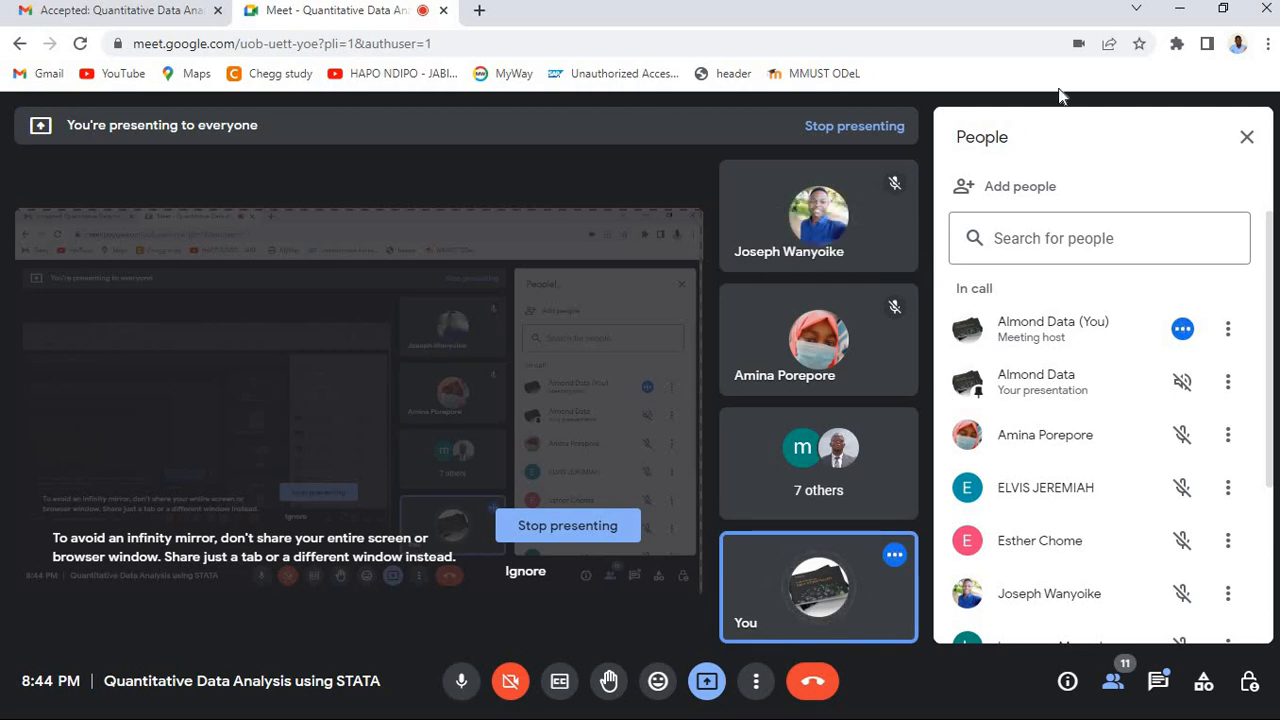
{"action": "left_click", "coordinate": [1176, 9]}
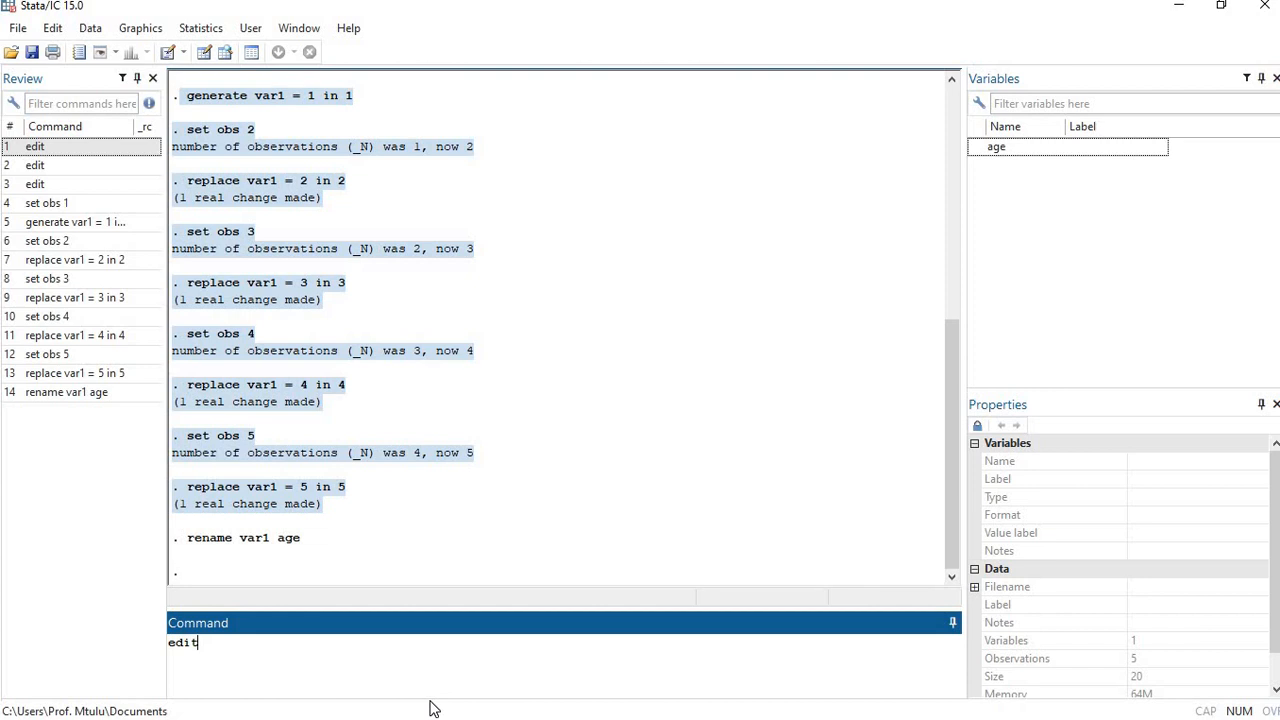
Replace the pending edit command with cl to list the data, and try the end command
{"action": "key", "text": "BackSpace"}
{"action": "key", "text": "BackSpace"}
{"action": "key", "text": "BackSpace"}
{"action": "key", "text": "BackSpace"}
{"action": "type", "text": "cl"}
{"action": "key", "text": "Return"}
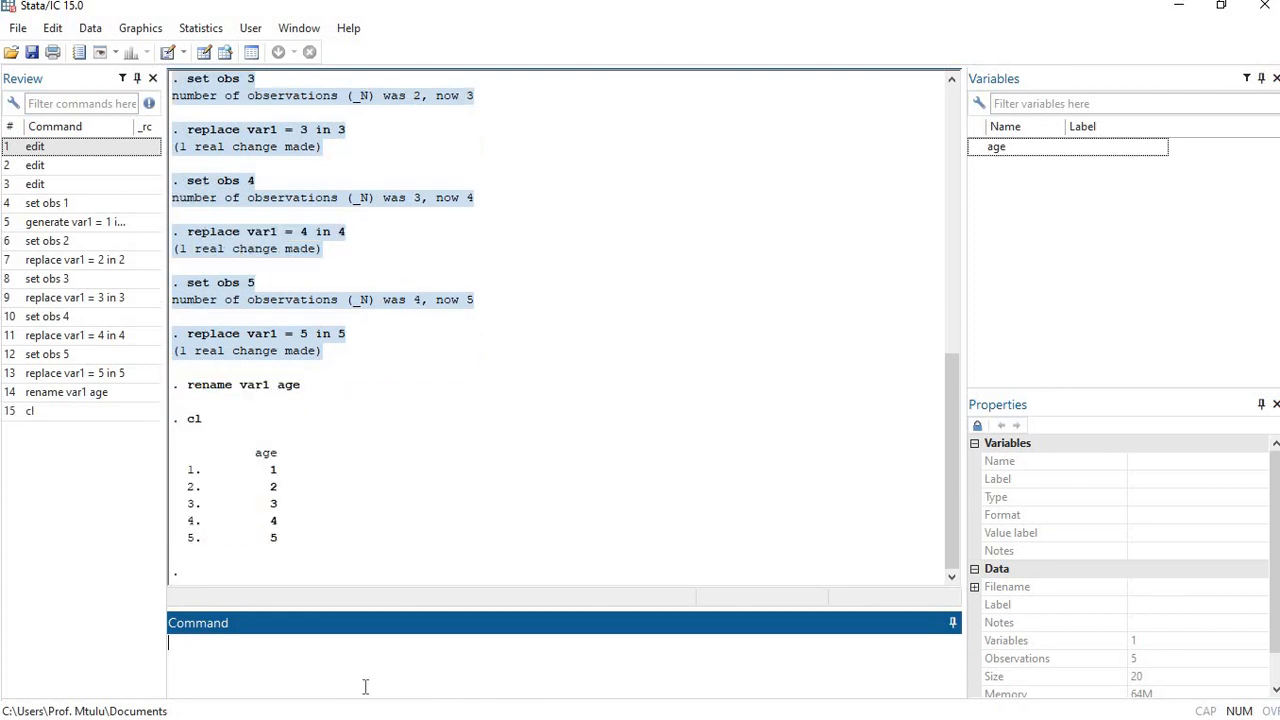
{"action": "type", "text": "end"}
{"action": "key", "text": "Return"}
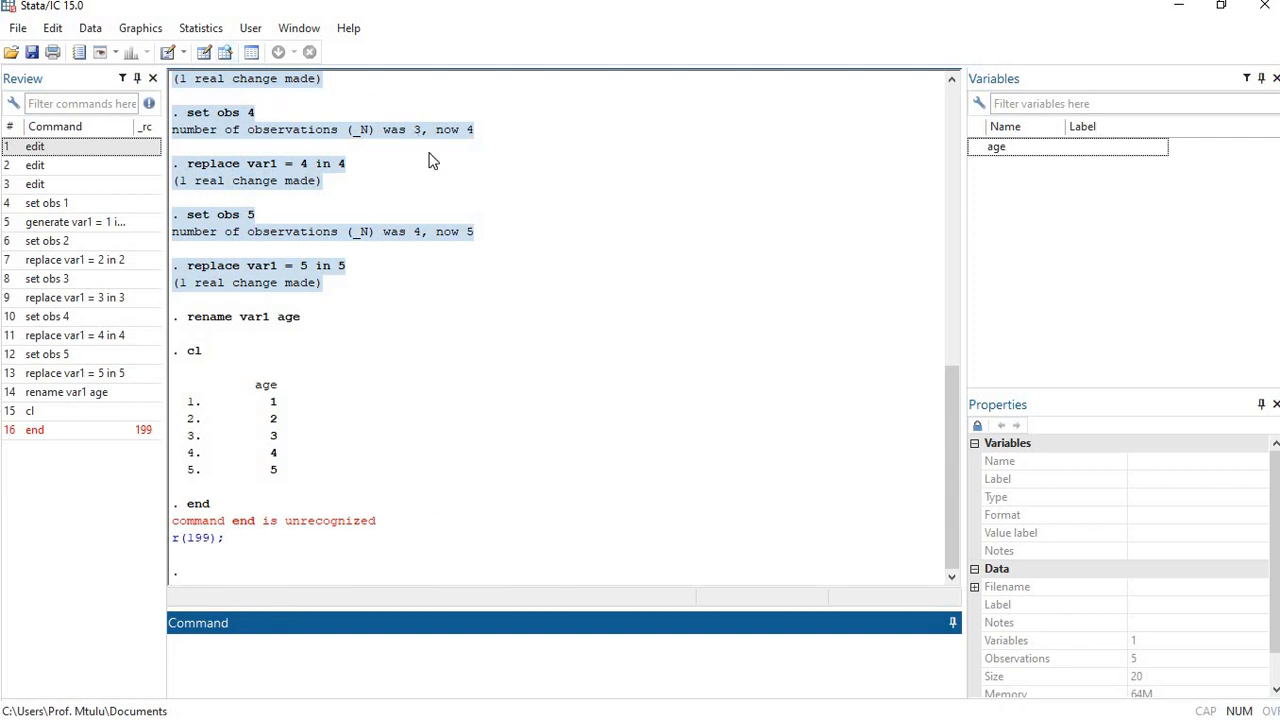
Examine the Review, Variables and Properties windows, and dismiss the calendar reminder
{"action": "left_click", "coordinate": [42, 97]}
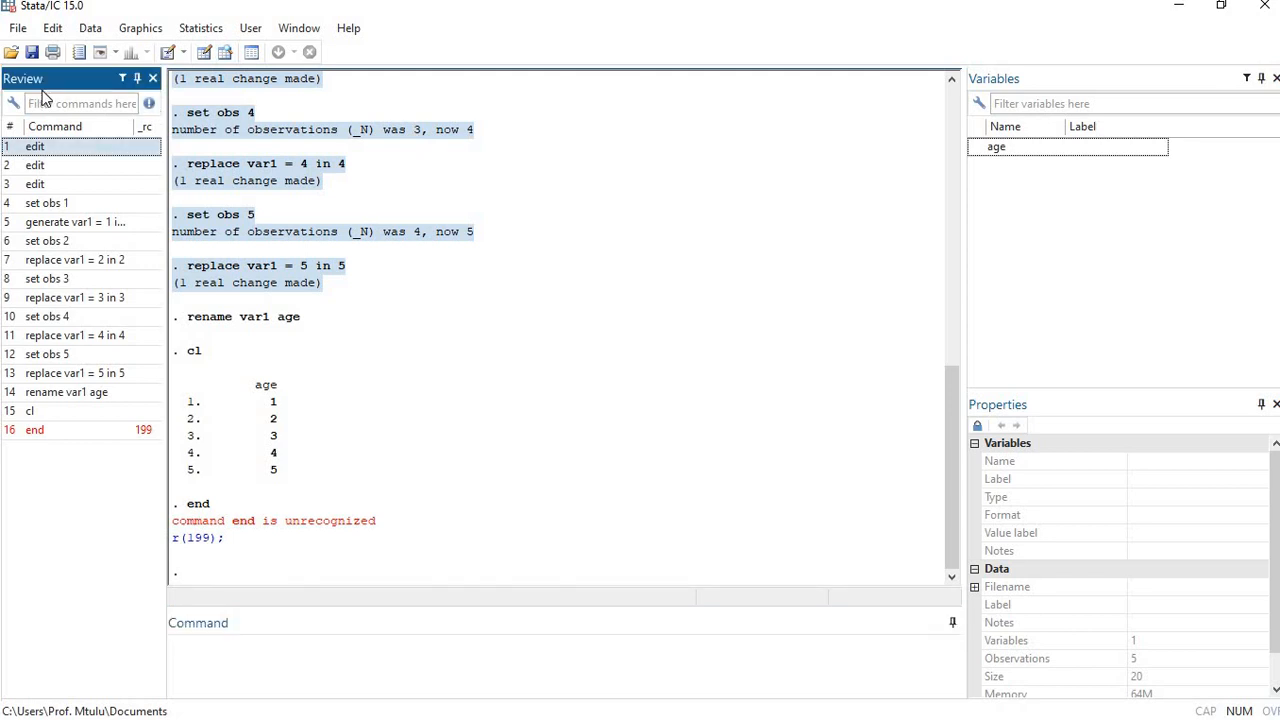
{"action": "left_click", "coordinate": [1045, 80]}
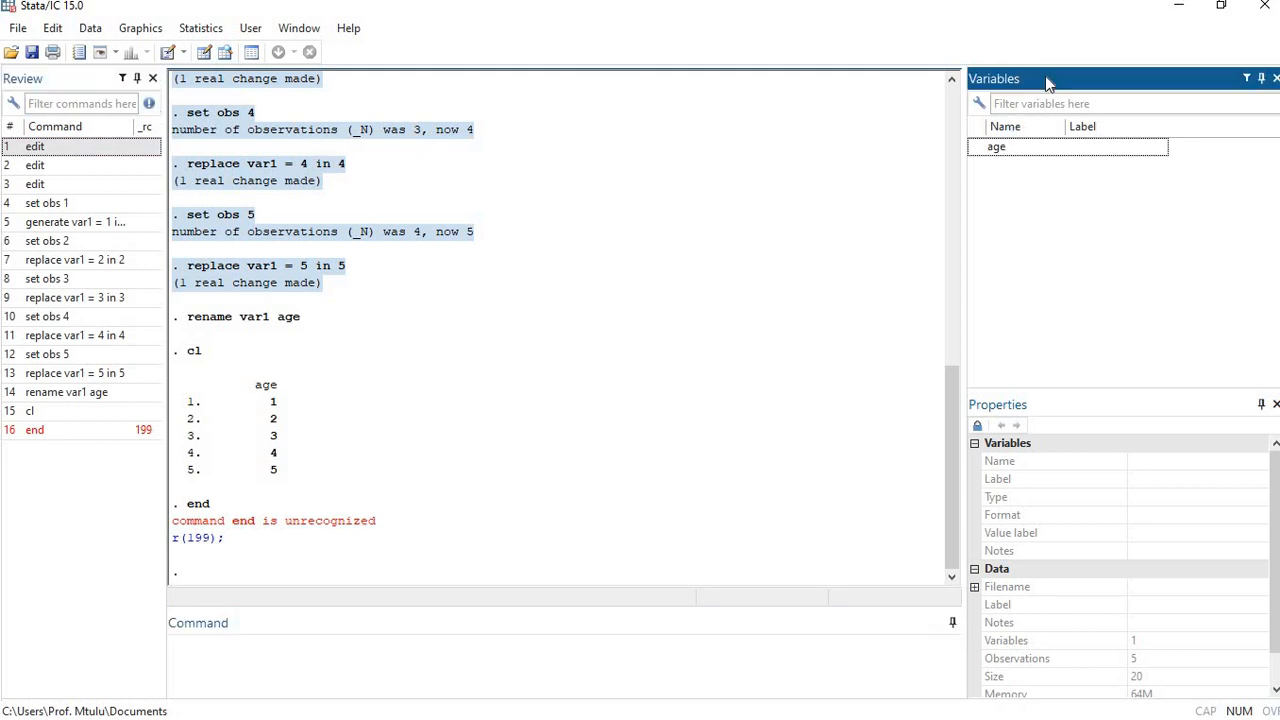
{"action": "left_click", "coordinate": [1043, 400]}
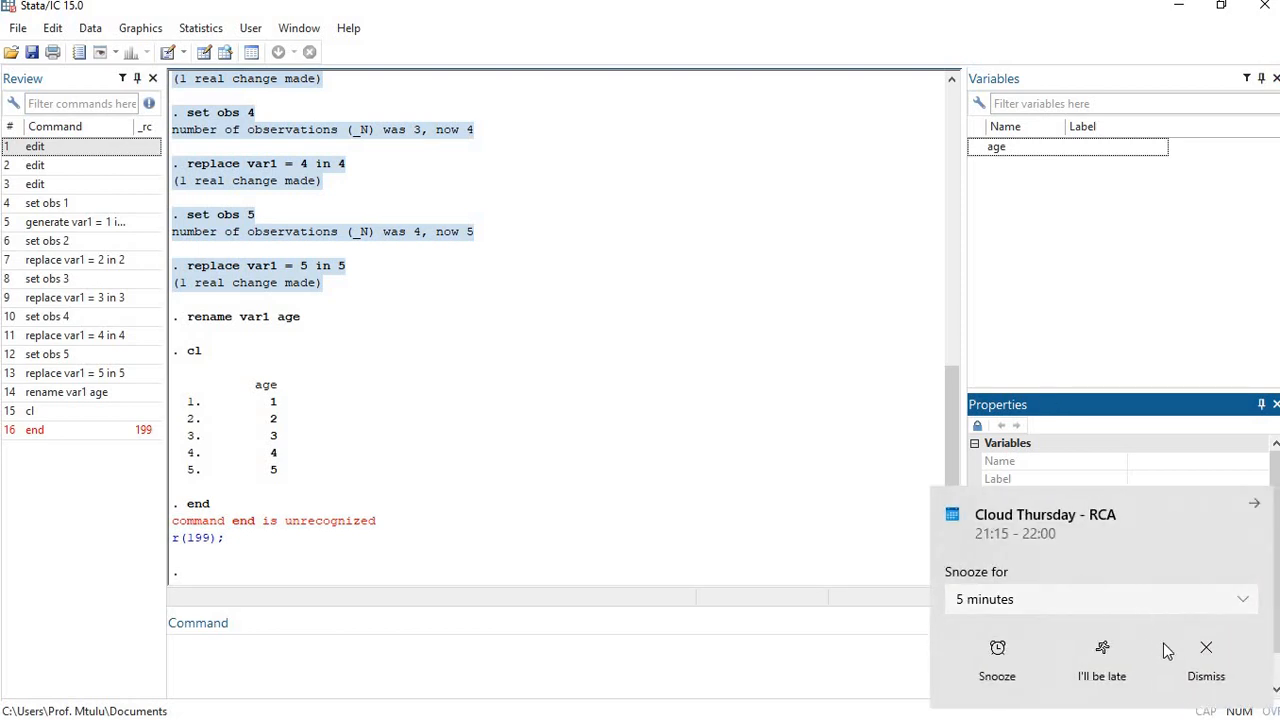
{"action": "left_click", "coordinate": [1206, 660]}
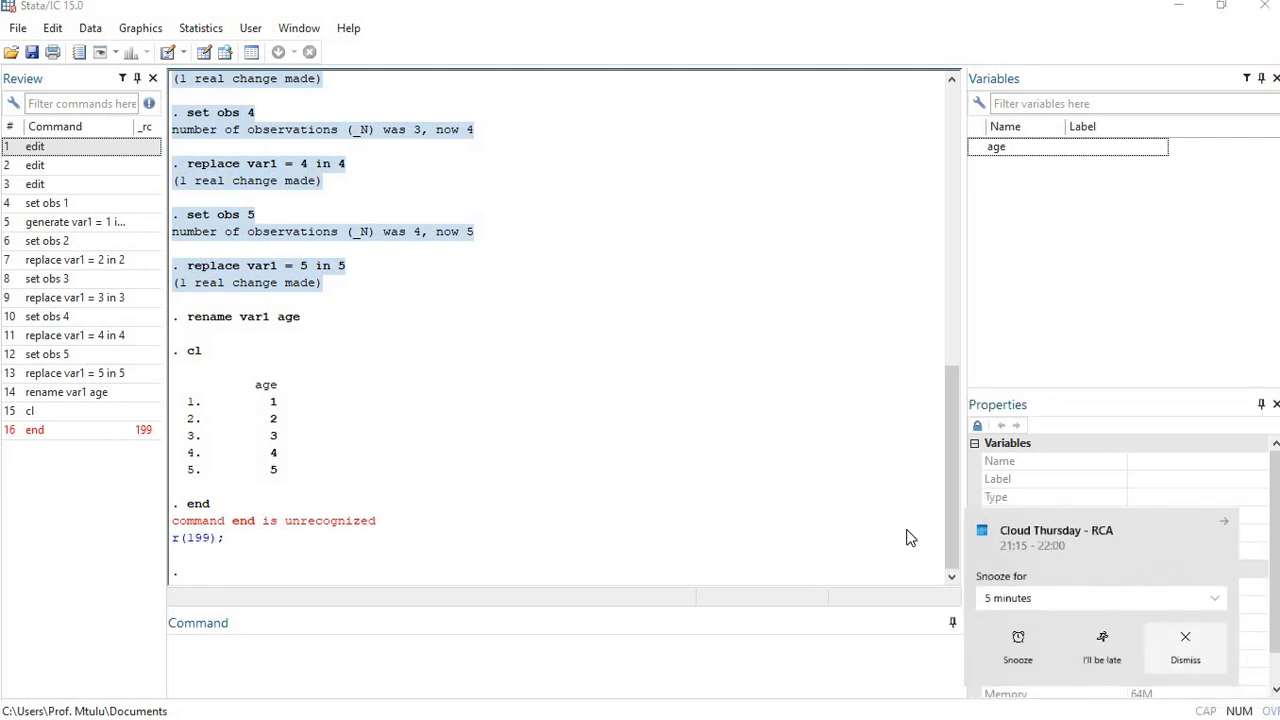
{"action": "left_click", "coordinate": [731, 432]}
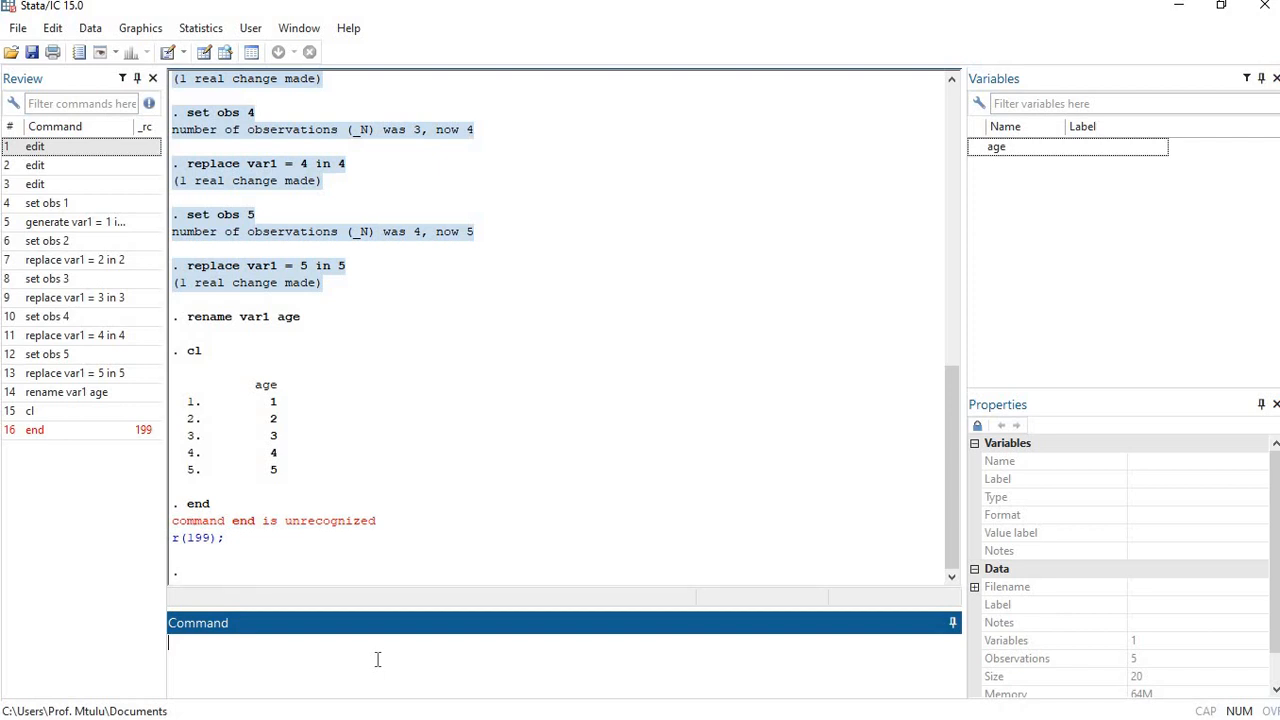
Try to clear the data with the command claer, and exit Stata without saving the data
{"action": "type", "text": "claer"}
{"action": "key", "text": "Return"}
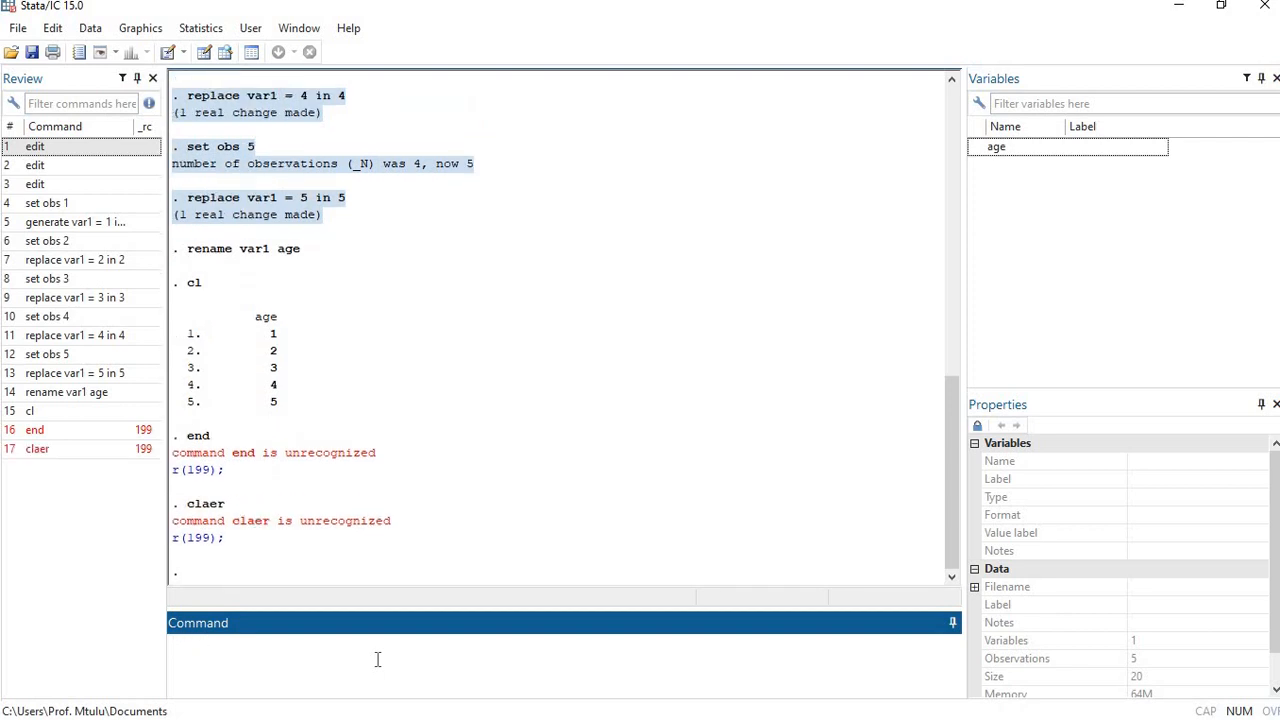
{"action": "key", "text": "Caps_Lock"}
{"action": "key", "text": "Caps_Lock"}
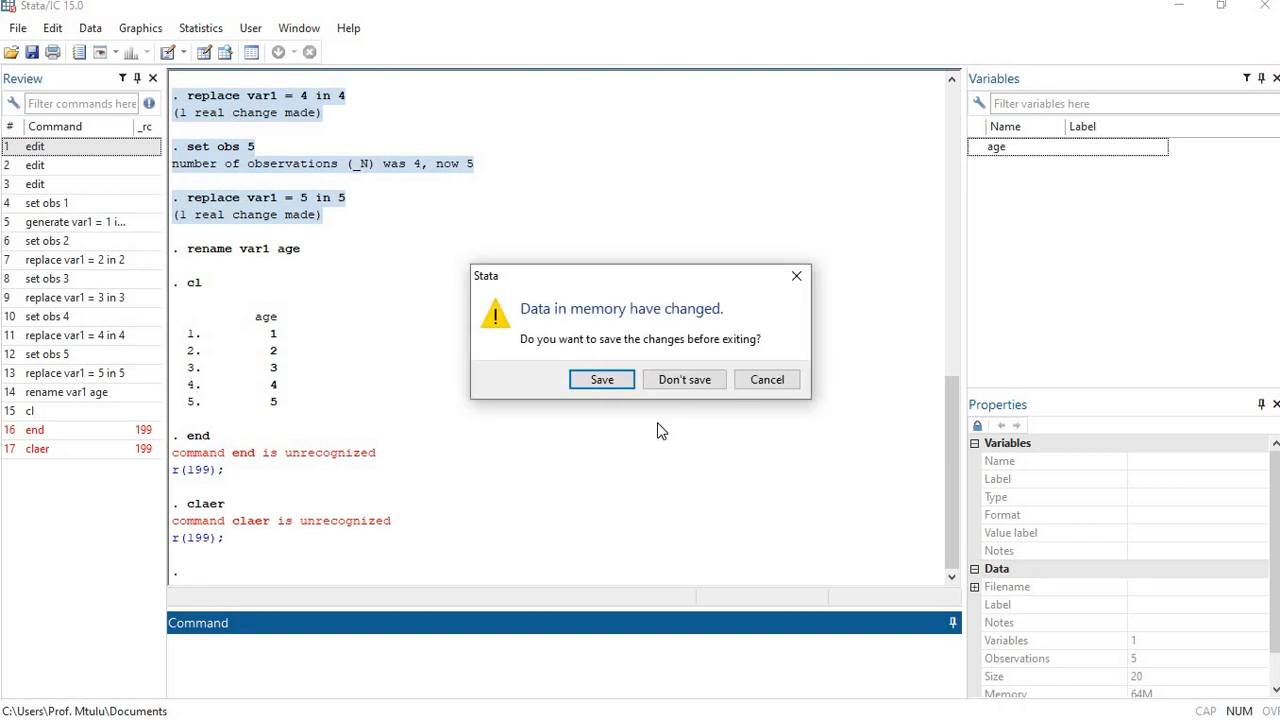
{"action": "left_click", "coordinate": [676, 383]}
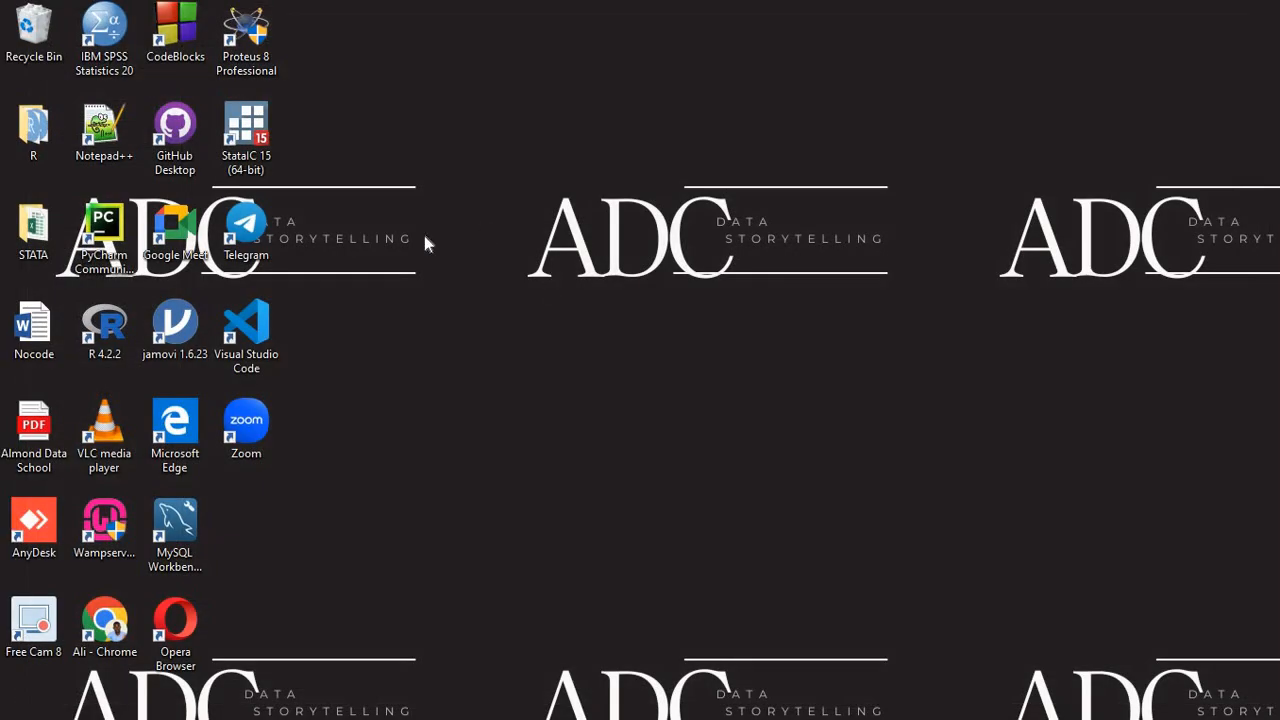
Open the consumption workbook from the STATA folder on the desktop, and close the folder
{"action": "double_click", "coordinate": [36, 228]}
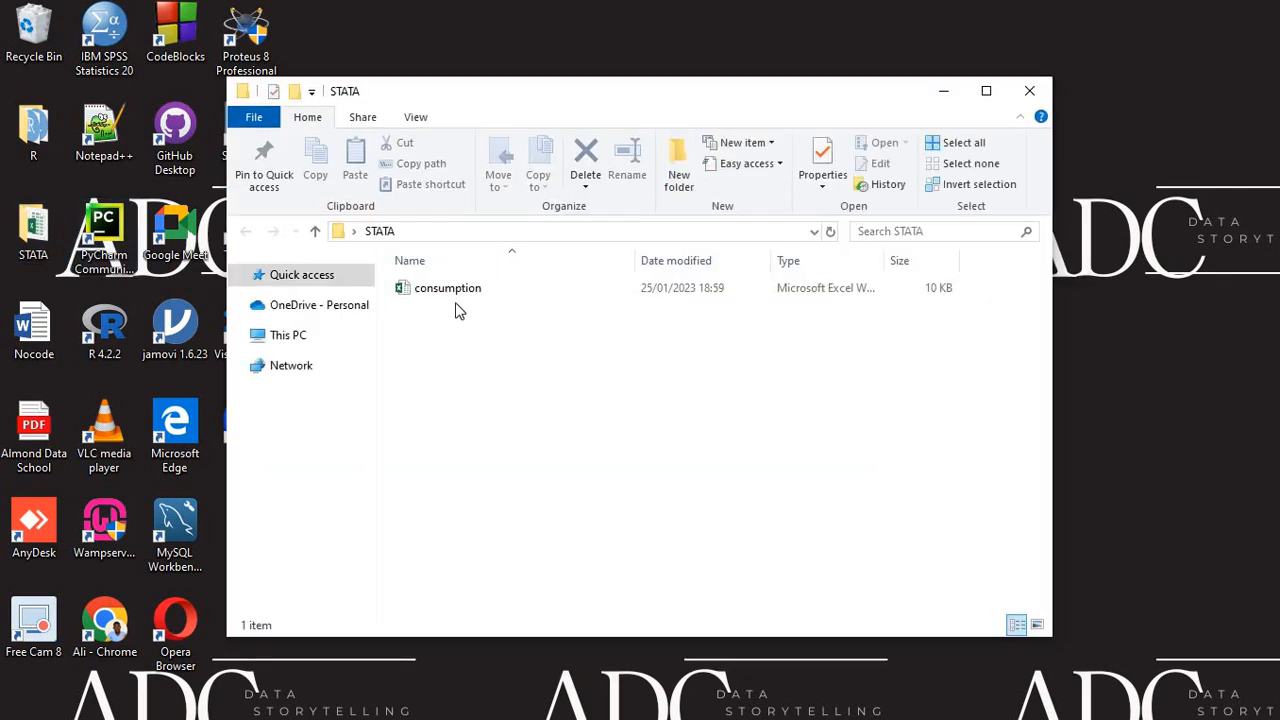
{"action": "double_click", "coordinate": [484, 292]}
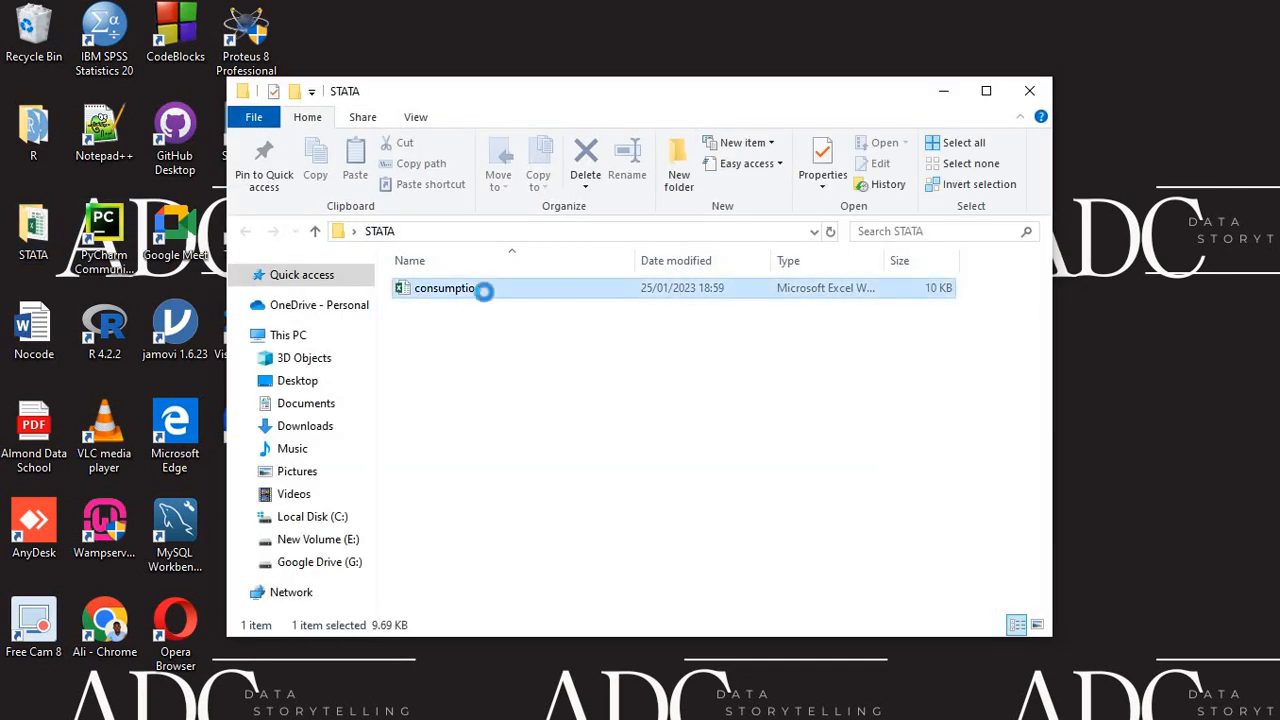
{"action": "left_click", "coordinate": [1028, 92]}
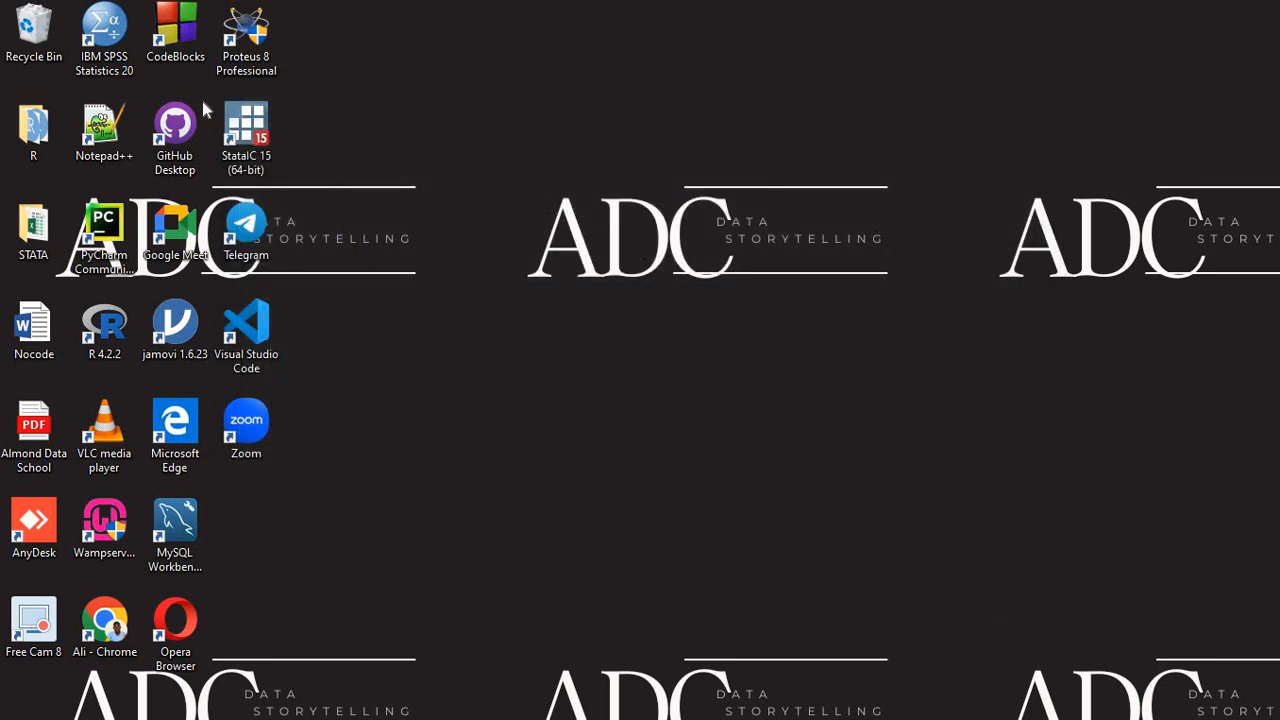
Launch StataIC 15 from the desktop and maximize its window
{"action": "double_click", "coordinate": [246, 133]}
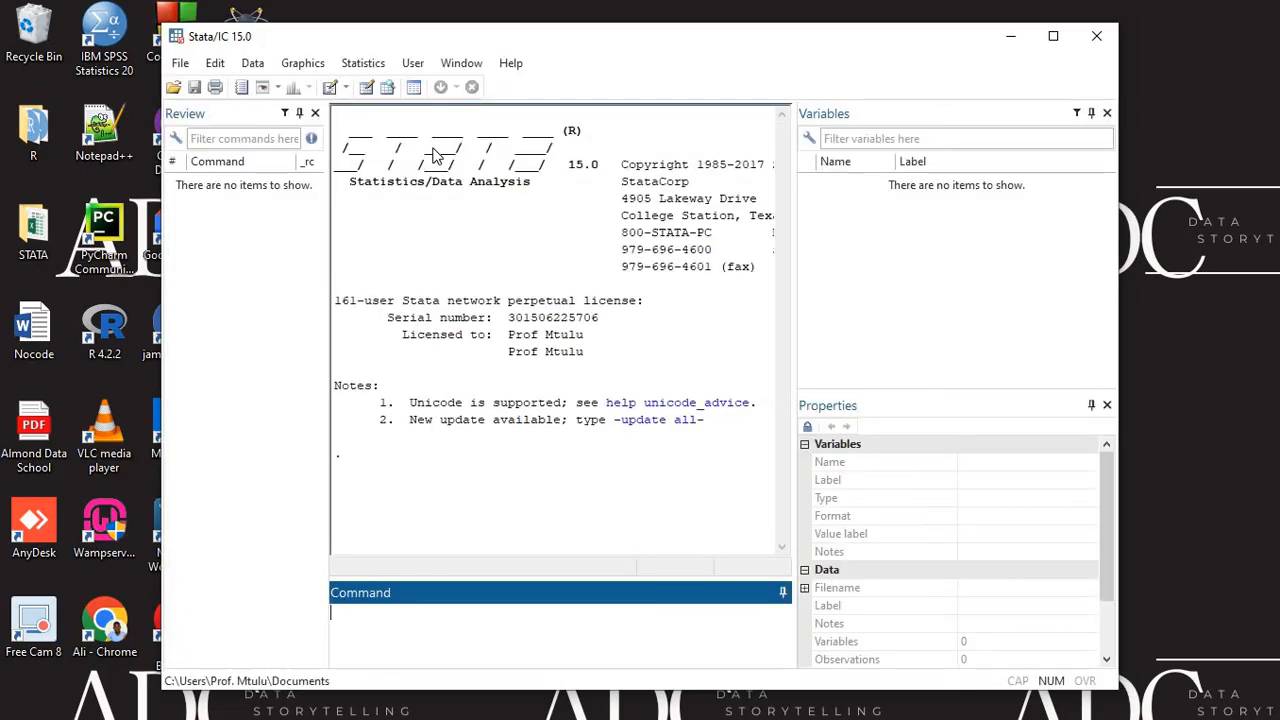
{"action": "left_click", "coordinate": [1050, 38]}
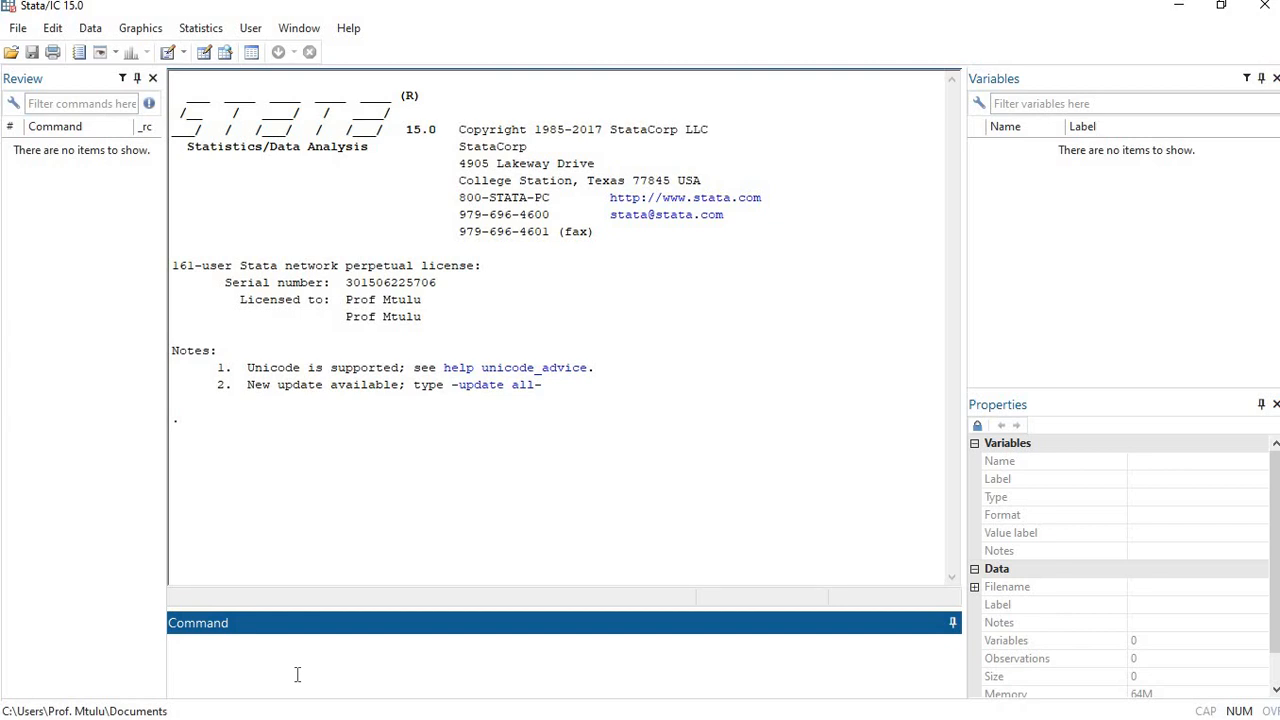
Run input str10 Name Age to define a 10-character string variable Name and a numeric variable Age
{"action": "type", "text": "input"}
{"action": "type", "text": "a"}
{"action": "key", "text": "BackSpace"}
{"action": "type", "text": "Name"}
{"action": "key", "text": "Left"}
{"action": "key", "text": "Left"}
{"action": "key", "text": "Left"}
{"action": "type", "text": "str"}
{"action": "type", "text": "10"}
{"action": "type", "text": "Age"}
{"action": "key", "text": "Return"}
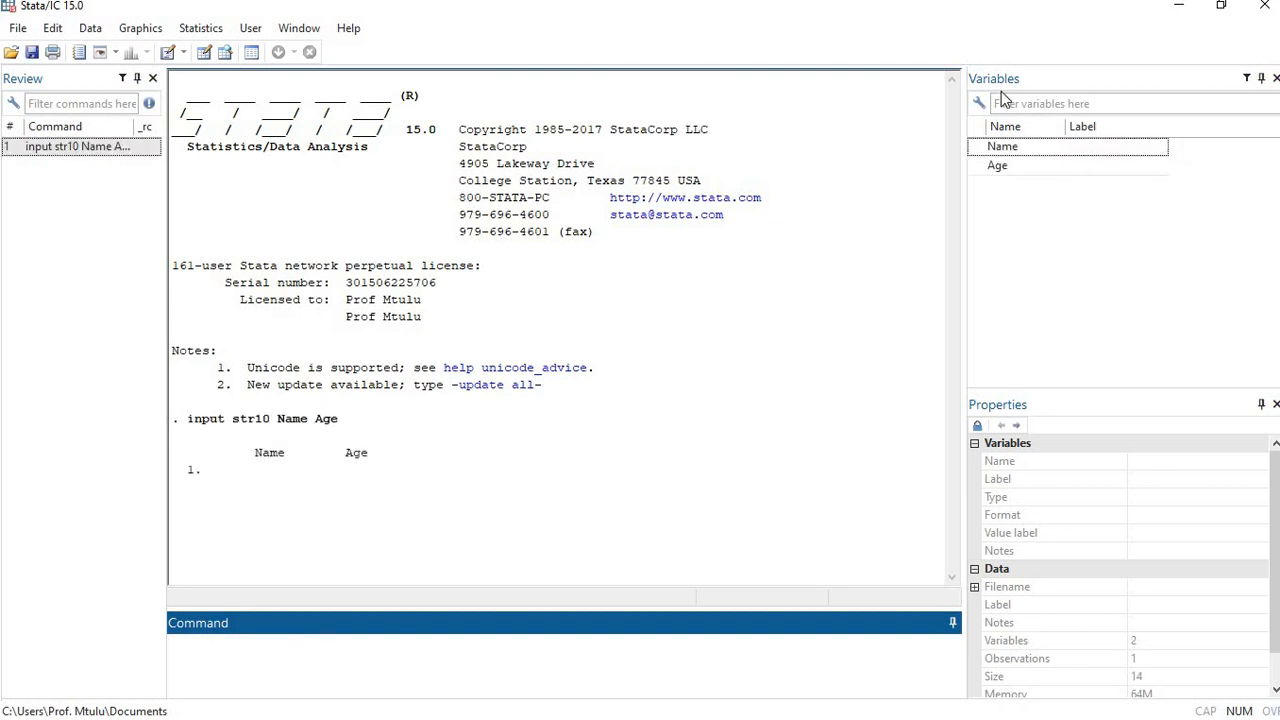
Try to view the dataset with the br command and the Data Editor in browse mode
{"action": "mouse_move", "coordinate": [1016, 157]}
{"action": "type", "text": "br"}
{"action": "key", "text": "Return"}
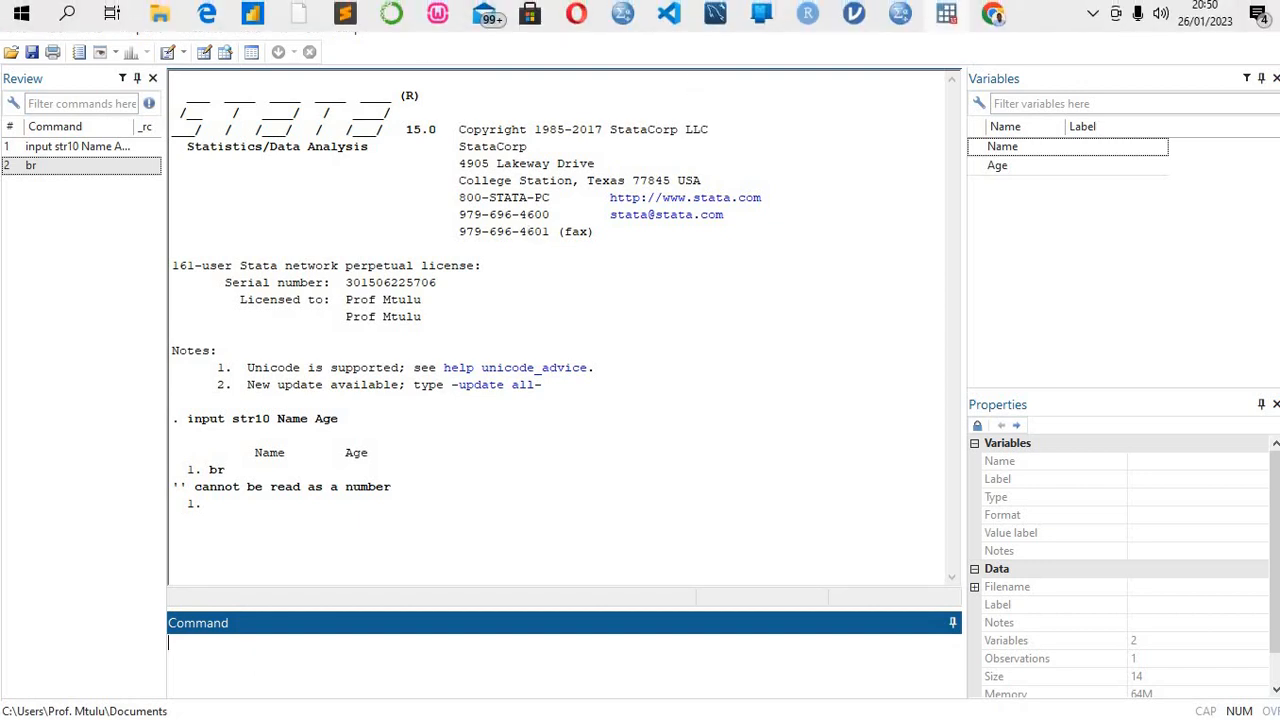
{"action": "left_click", "coordinate": [990, 14]}
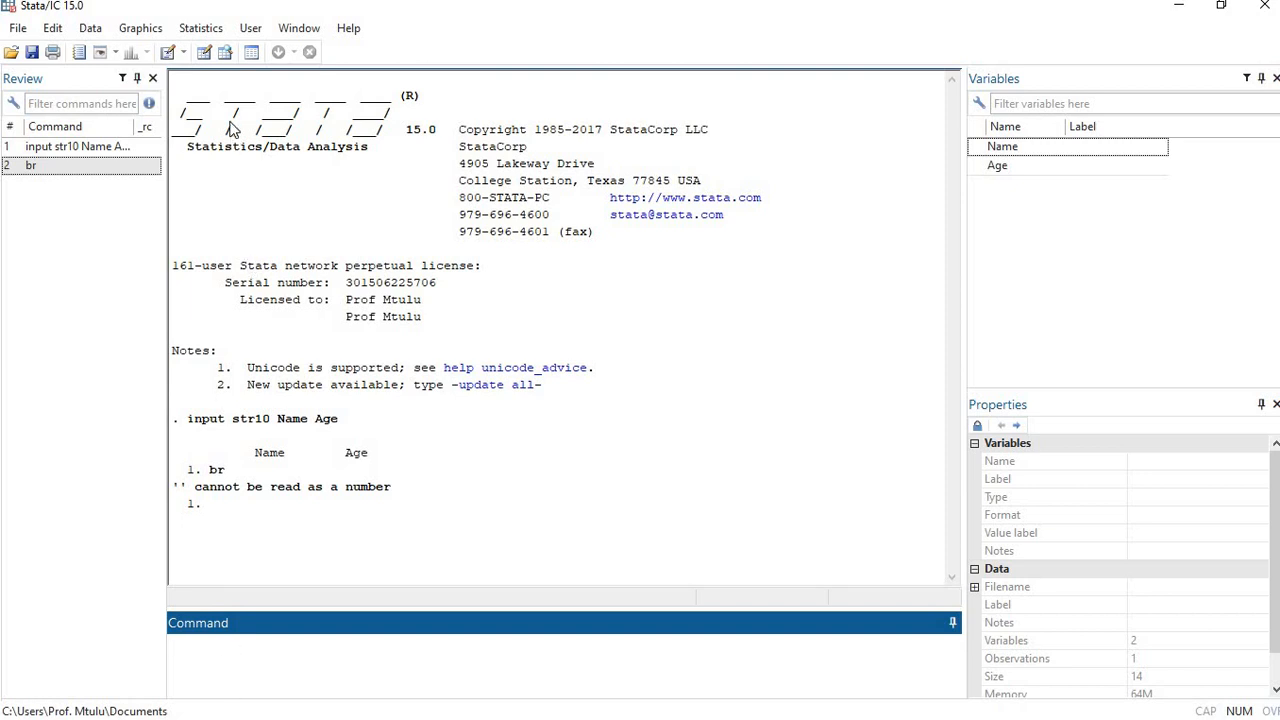
{"action": "left_click", "coordinate": [225, 54]}
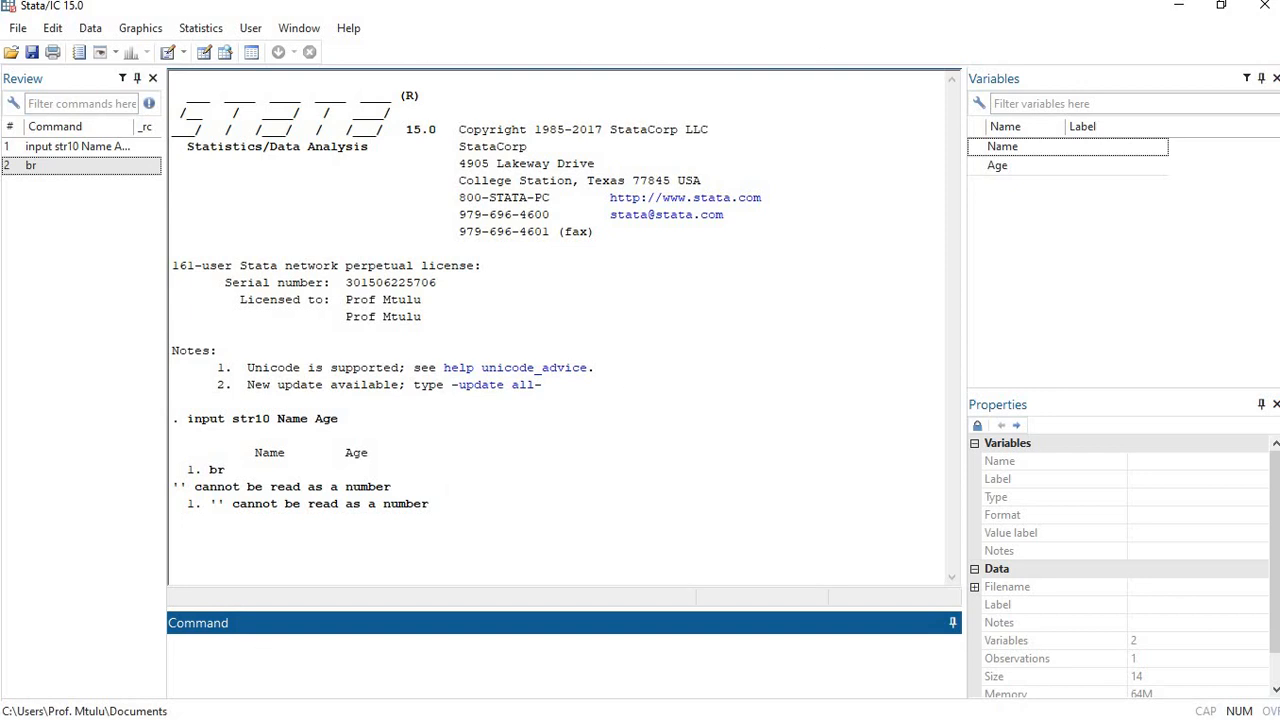
Switch to the Google Meet call, present the entire screen to the participants, and hide the sharing notice
{"action": "mouse_move", "coordinate": [957, 4]}
{"action": "left_click", "coordinate": [993, 13]}
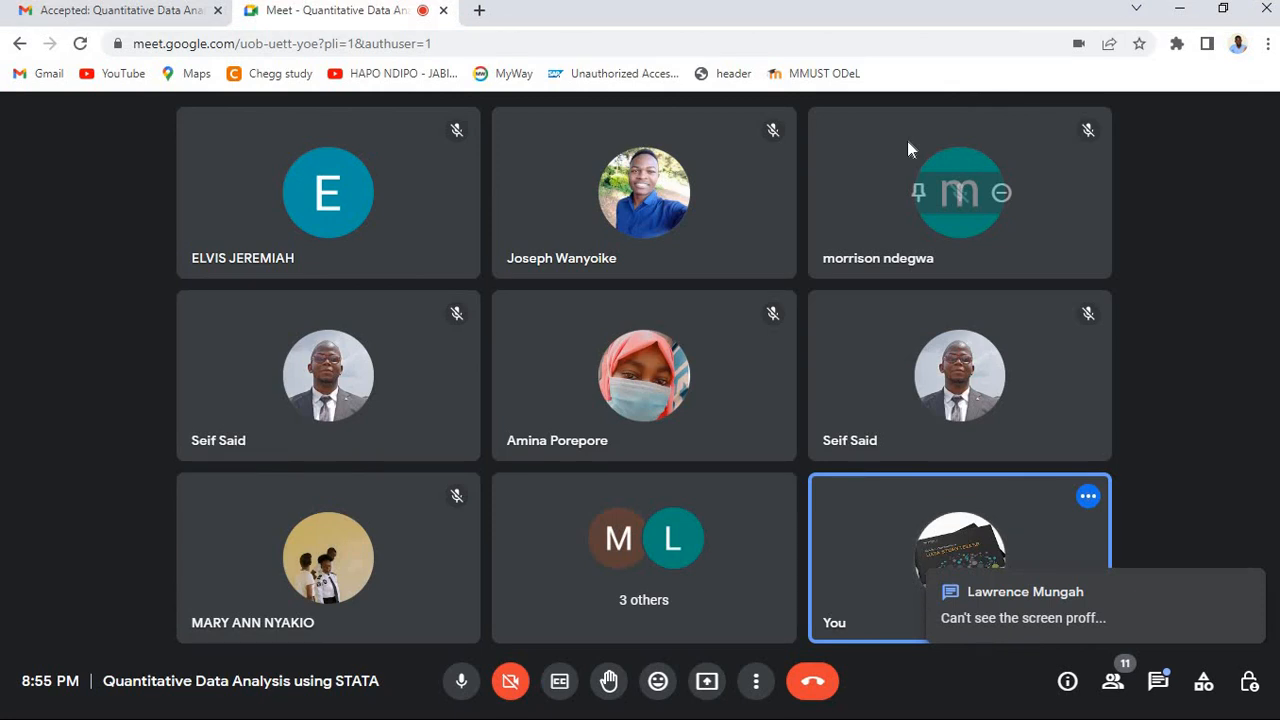
{"action": "left_click", "coordinate": [706, 681]}
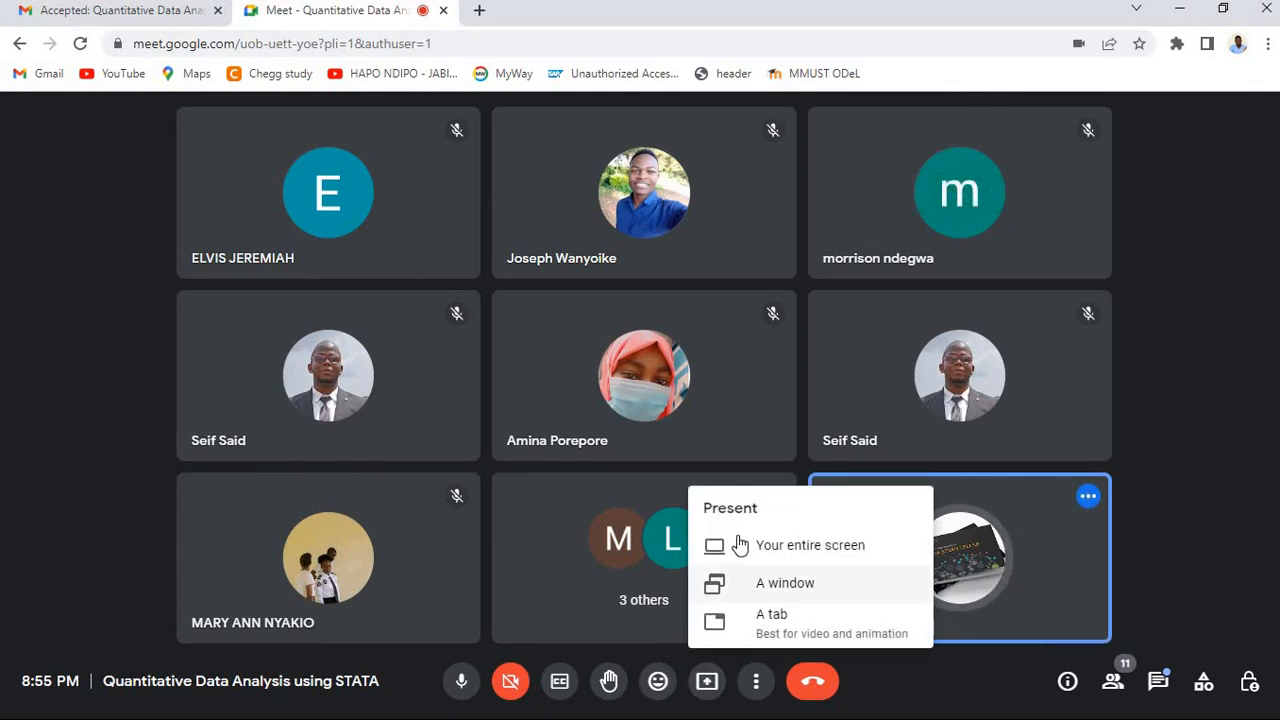
{"action": "left_click", "coordinate": [740, 545]}
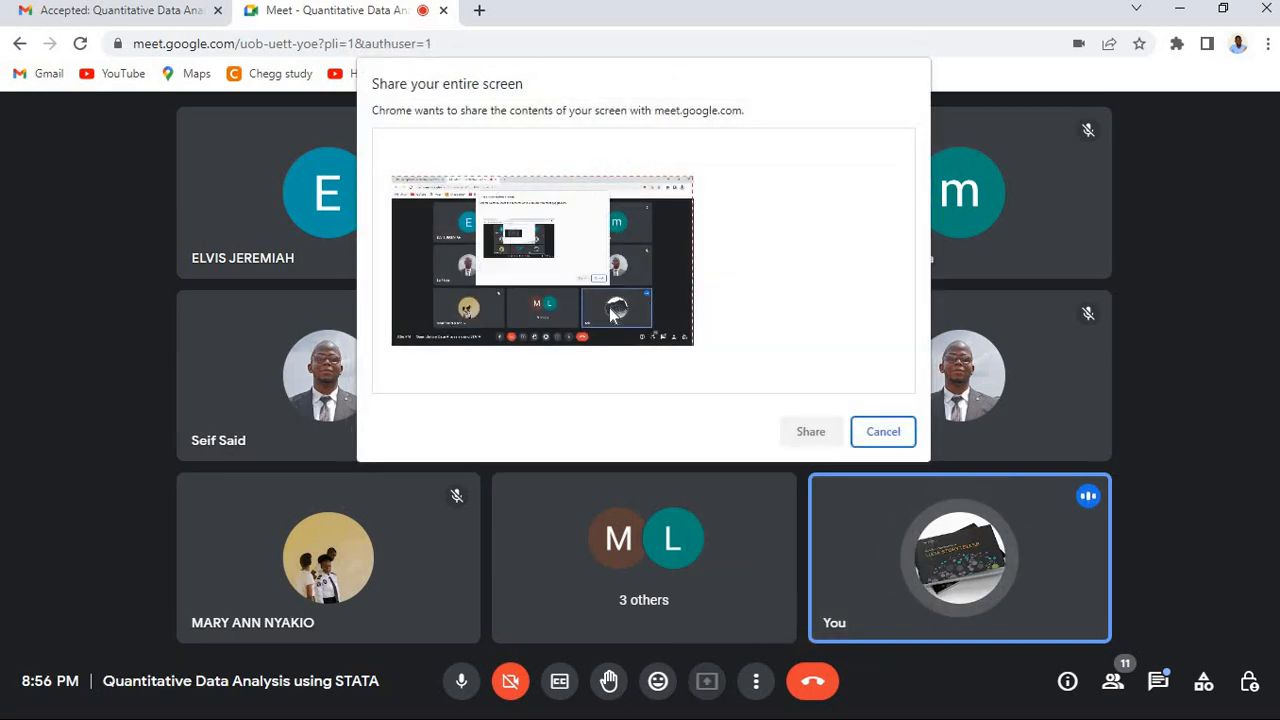
{"action": "left_click", "coordinate": [612, 313]}
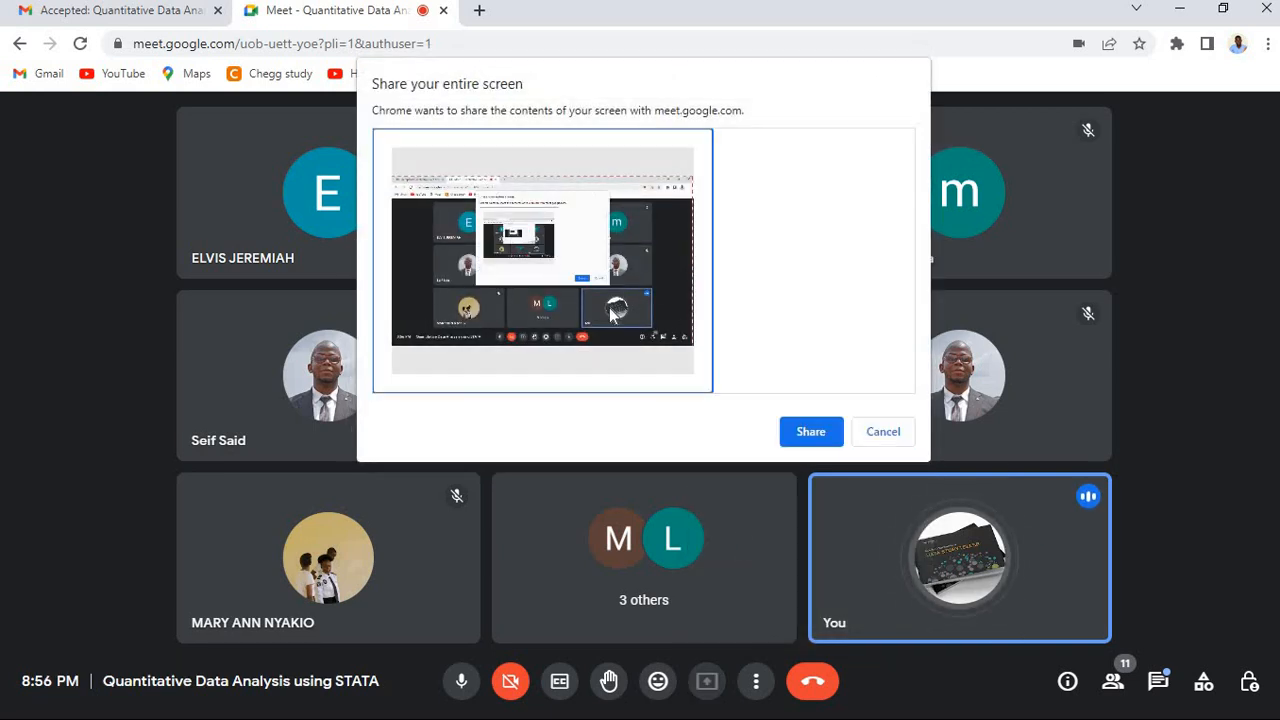
{"action": "left_click", "coordinate": [792, 436]}
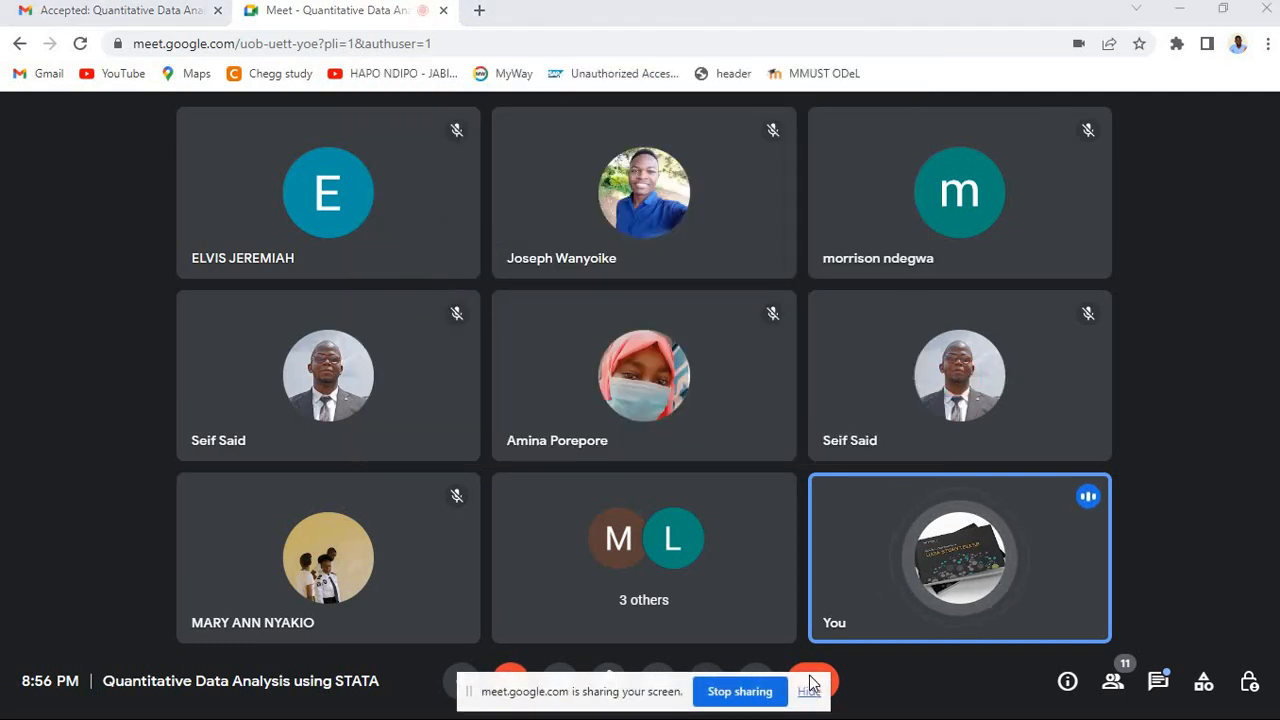
{"action": "left_click", "coordinate": [808, 690]}
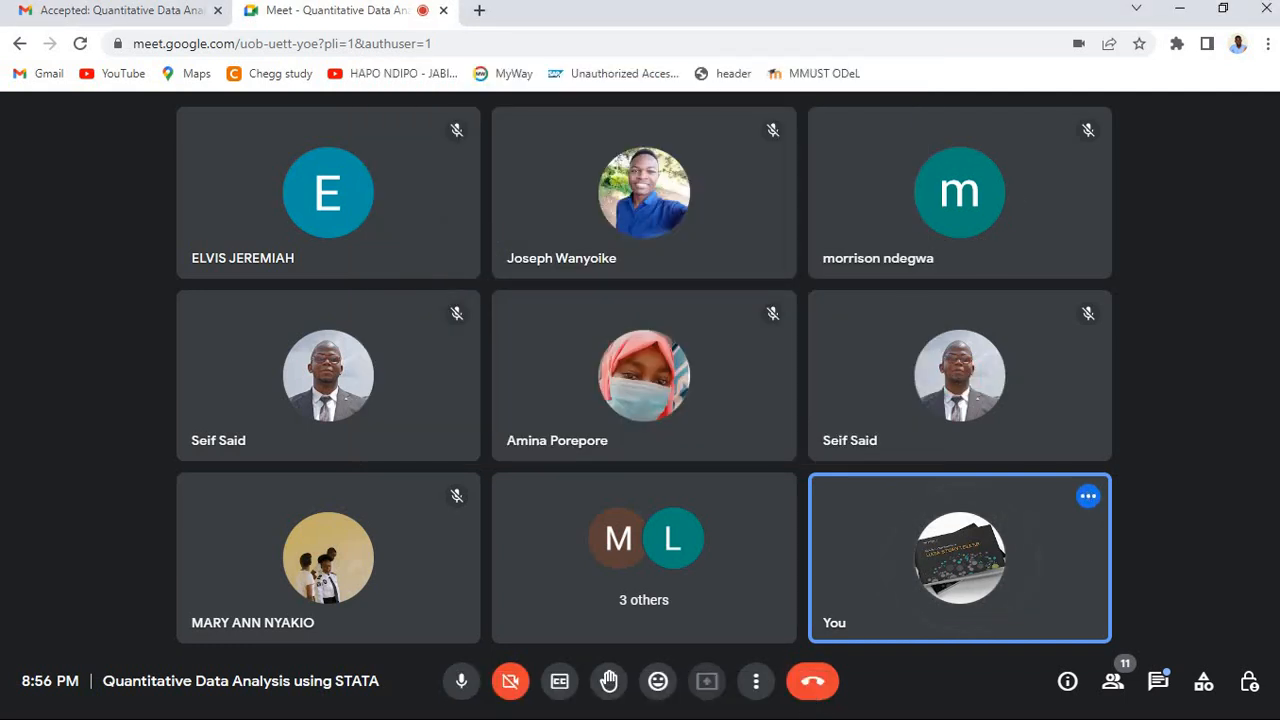
Return to Stata and enter the first observation with a first name and the age 22
{"action": "mouse_move", "coordinate": [1054, 16]}
{"action": "left_click", "coordinate": [946, 14]}
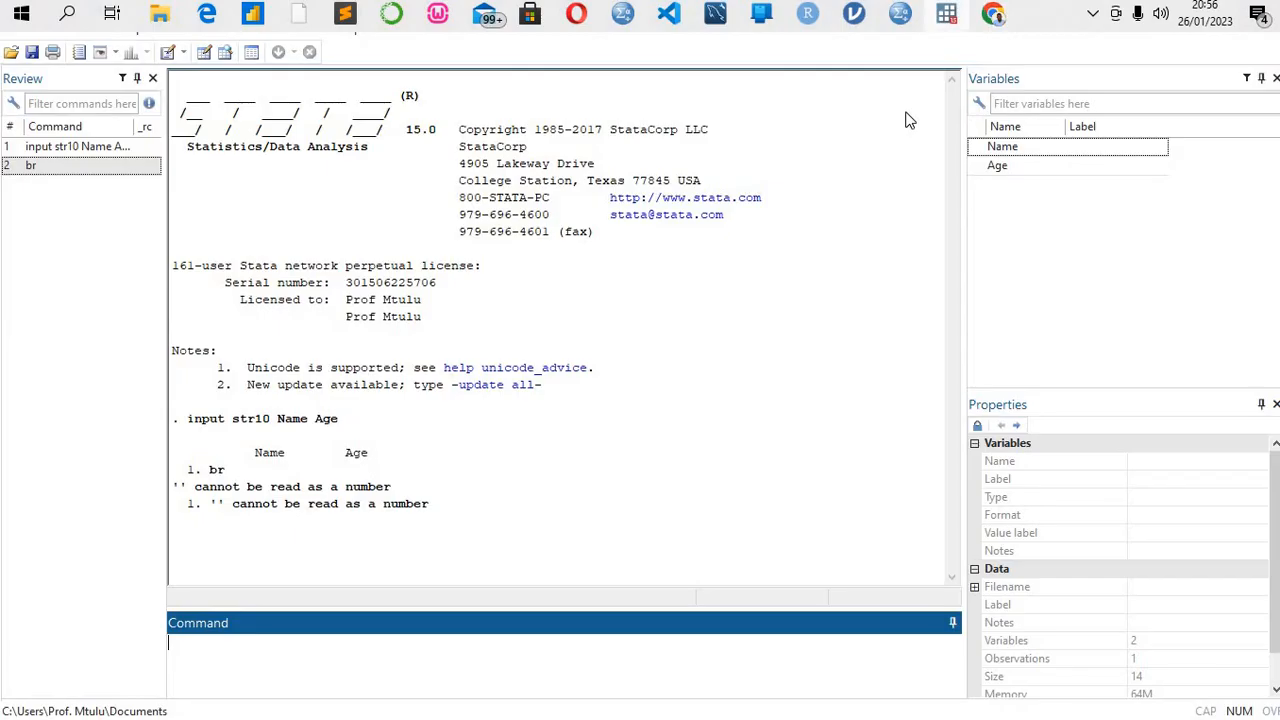
{"action": "left_click", "coordinate": [721, 458]}
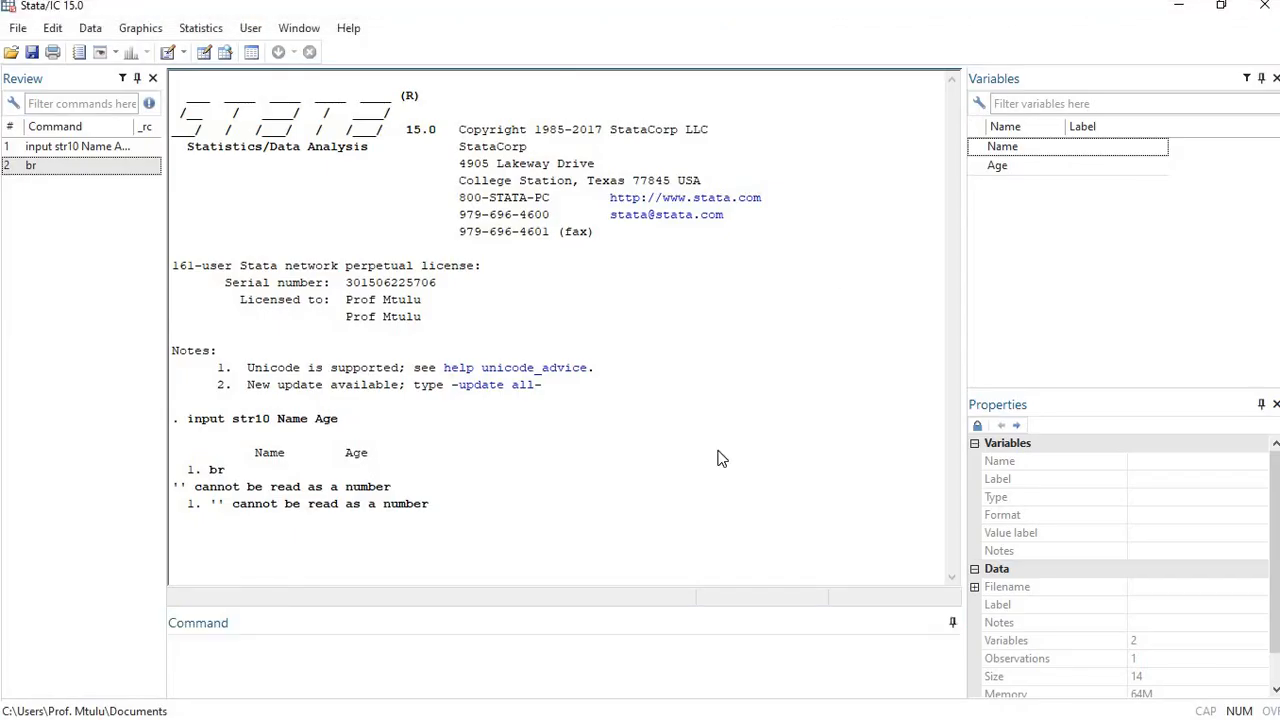
{"action": "left_click", "coordinate": [385, 665]}
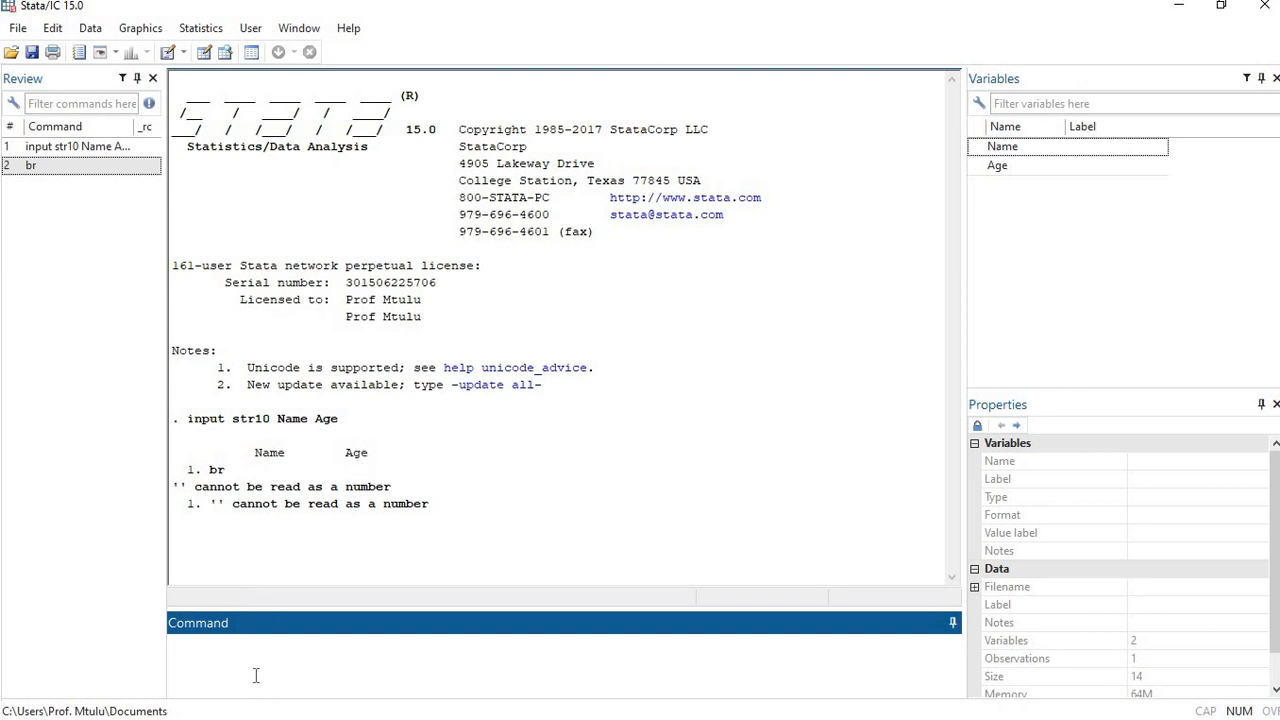
{"action": "type", "text": "Ali 22"}
{"action": "key", "text": "Return"}
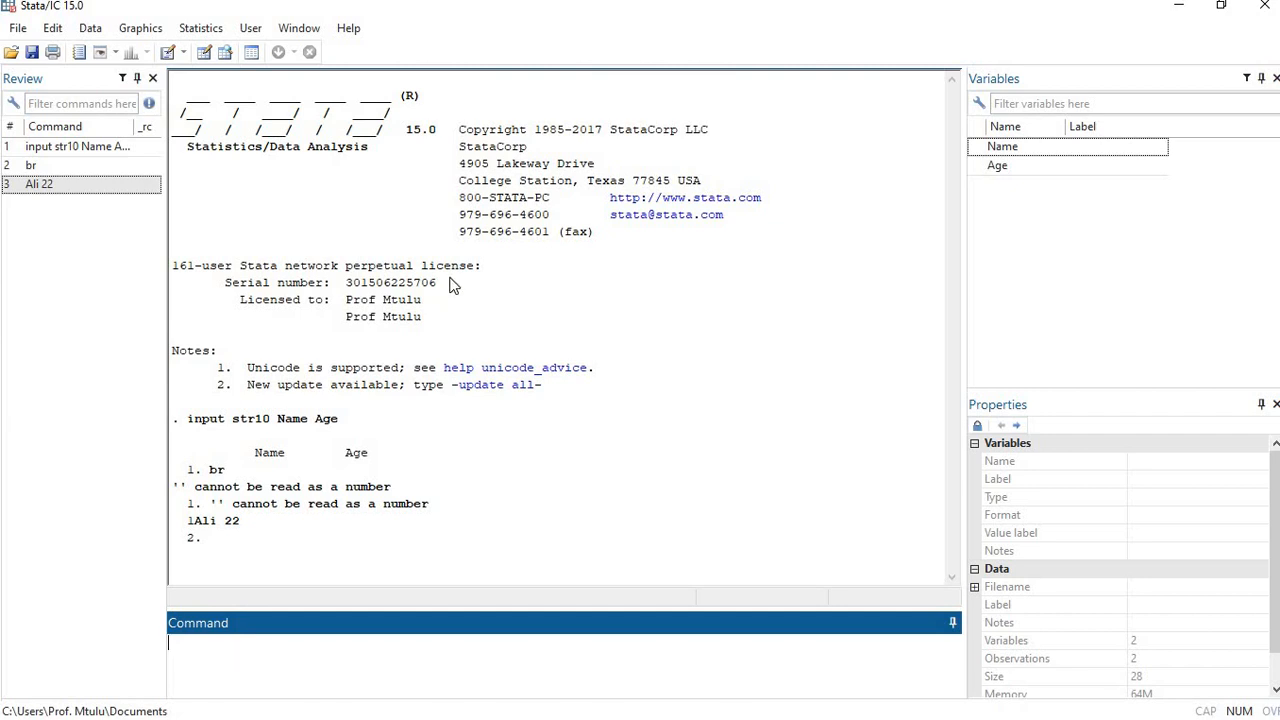
Open the participant list in the Google Meet call, look through it, and switch back to Stata
{"action": "left_click", "coordinate": [992, 13]}
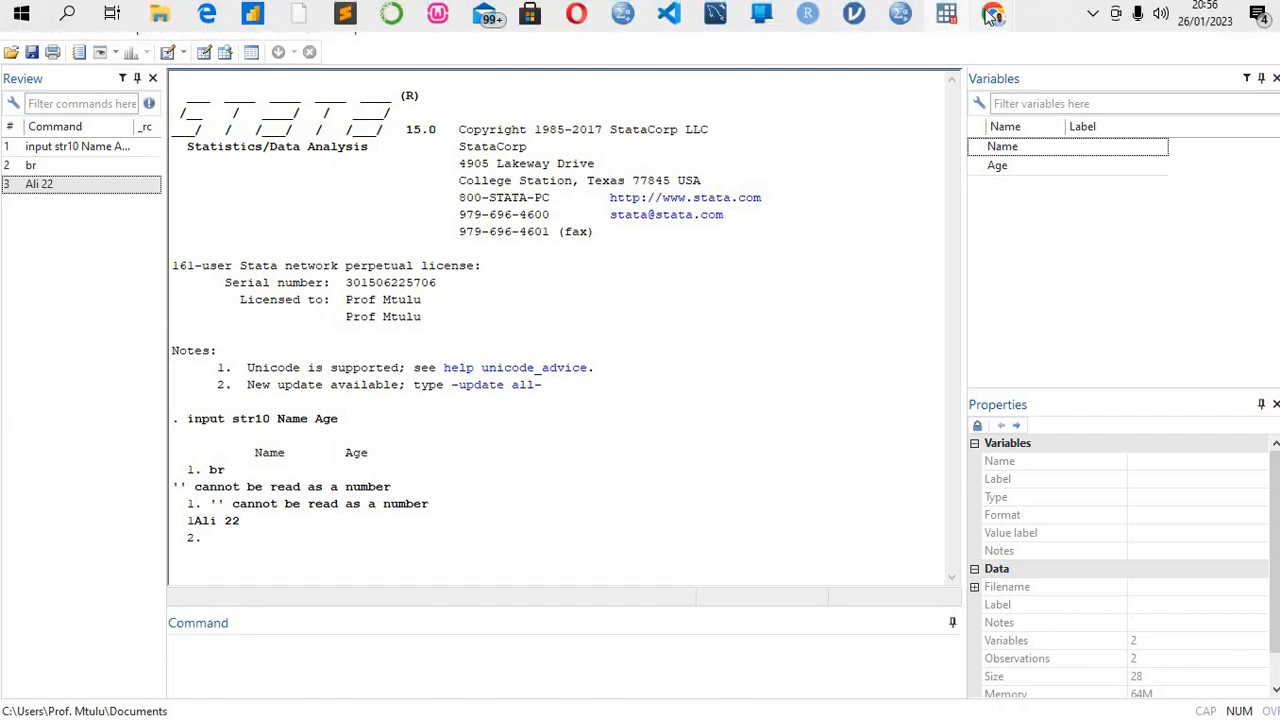
{"action": "left_click", "coordinate": [903, 134]}
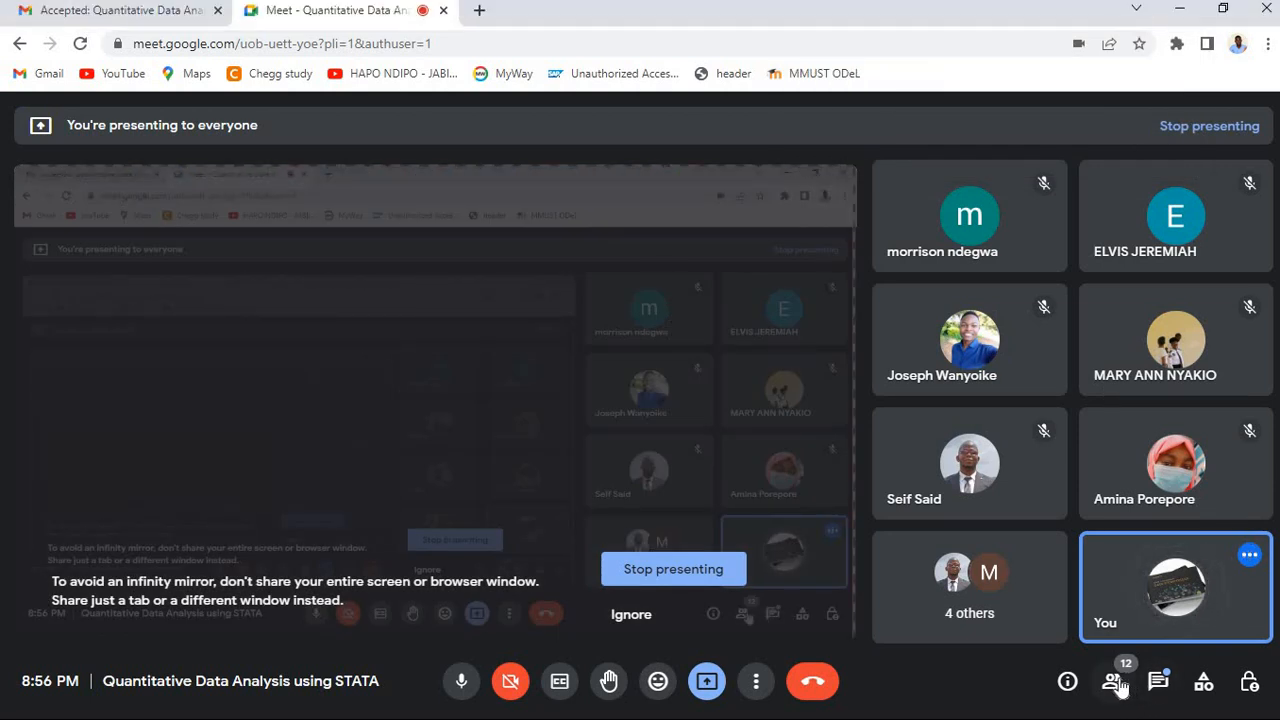
{"action": "left_click", "coordinate": [1115, 683]}
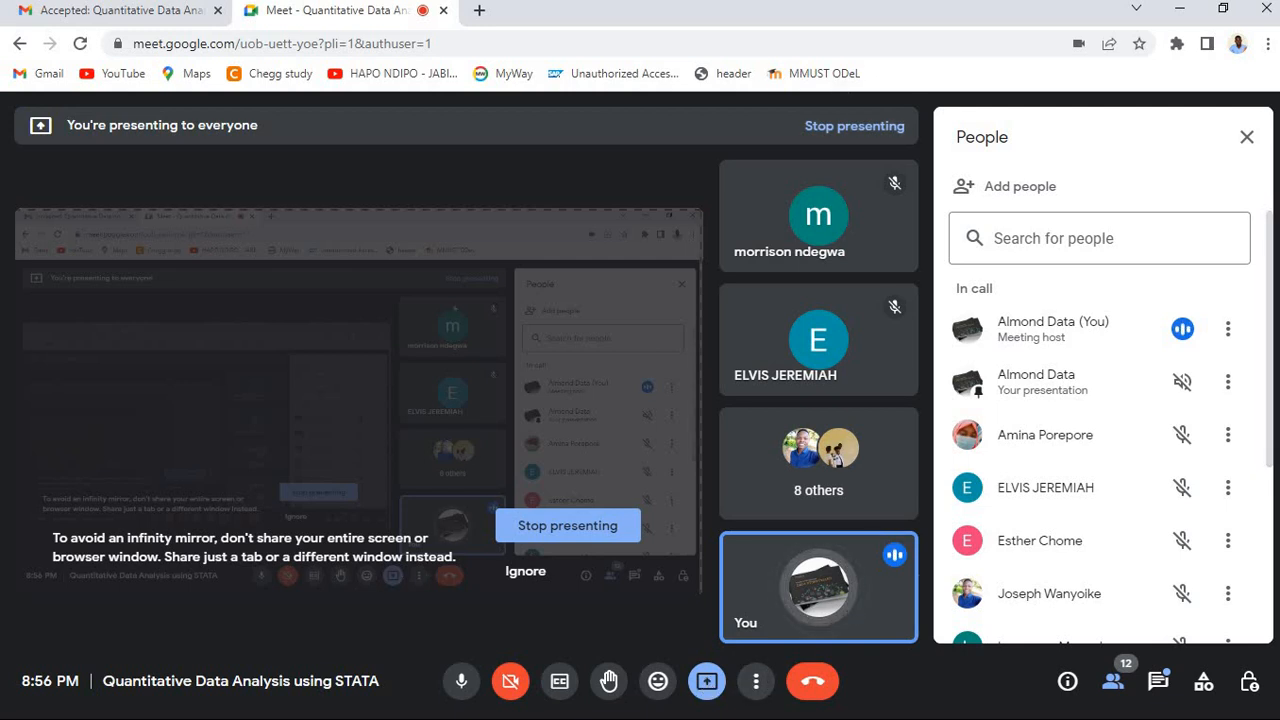
{"action": "mouse_move", "coordinate": [1057, 8]}
{"action": "left_click", "coordinate": [946, 14]}
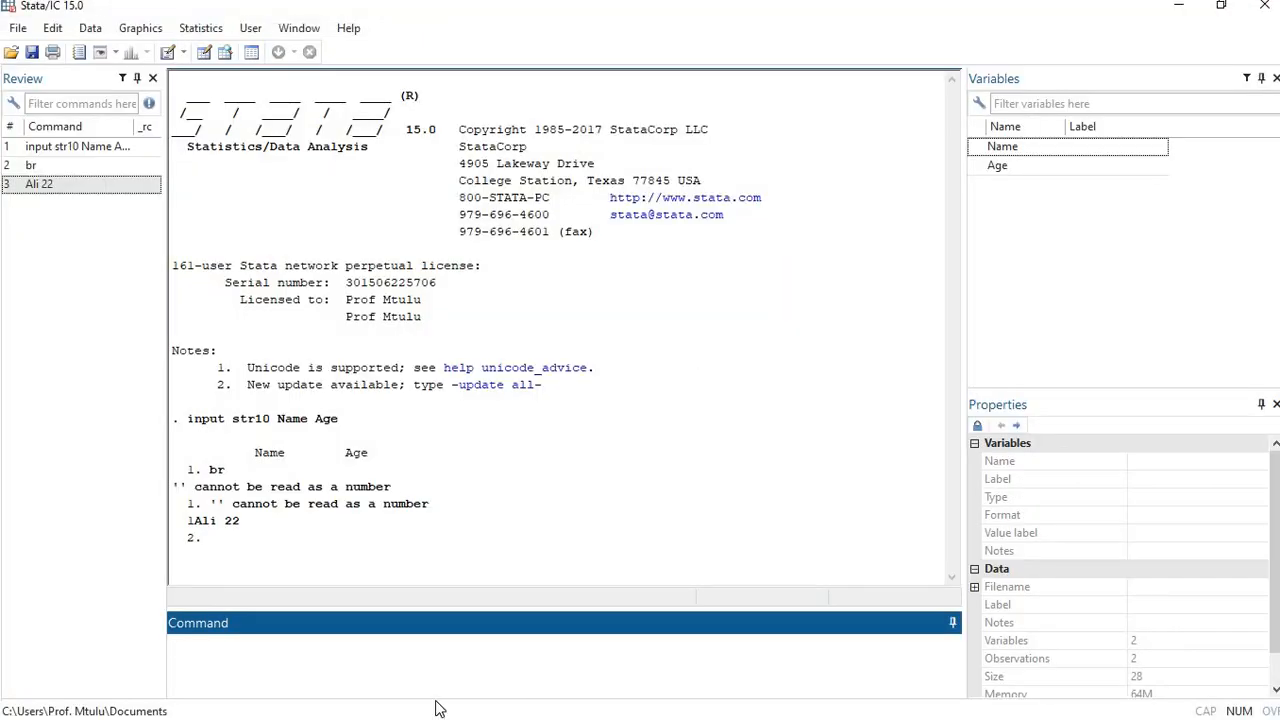
Enter three more observations, each with a first name, using the ages 20, 19 and 21
{"action": "type", "text": "Amina"}
{"action": "type", "text": "20"}
{"action": "key", "text": "Return"}
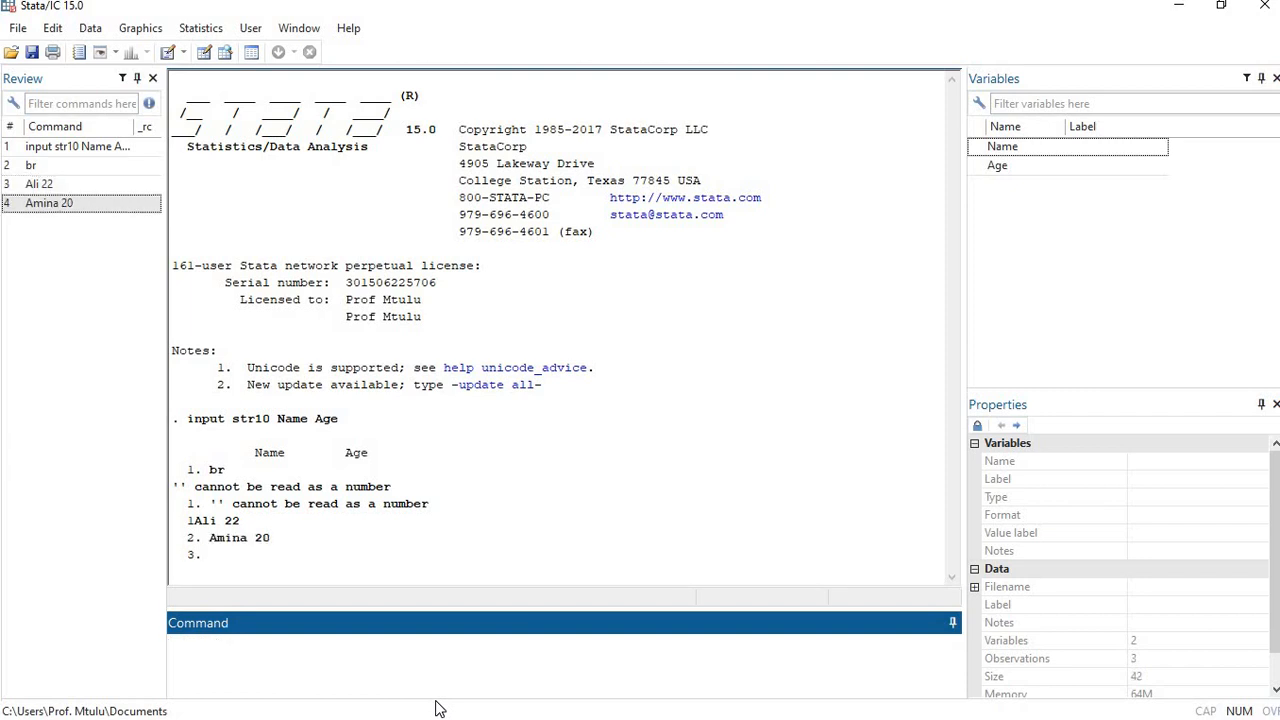
{"action": "type", "text": "Elvis"}
{"action": "type", "text": "19"}
{"action": "key", "text": "Return"}
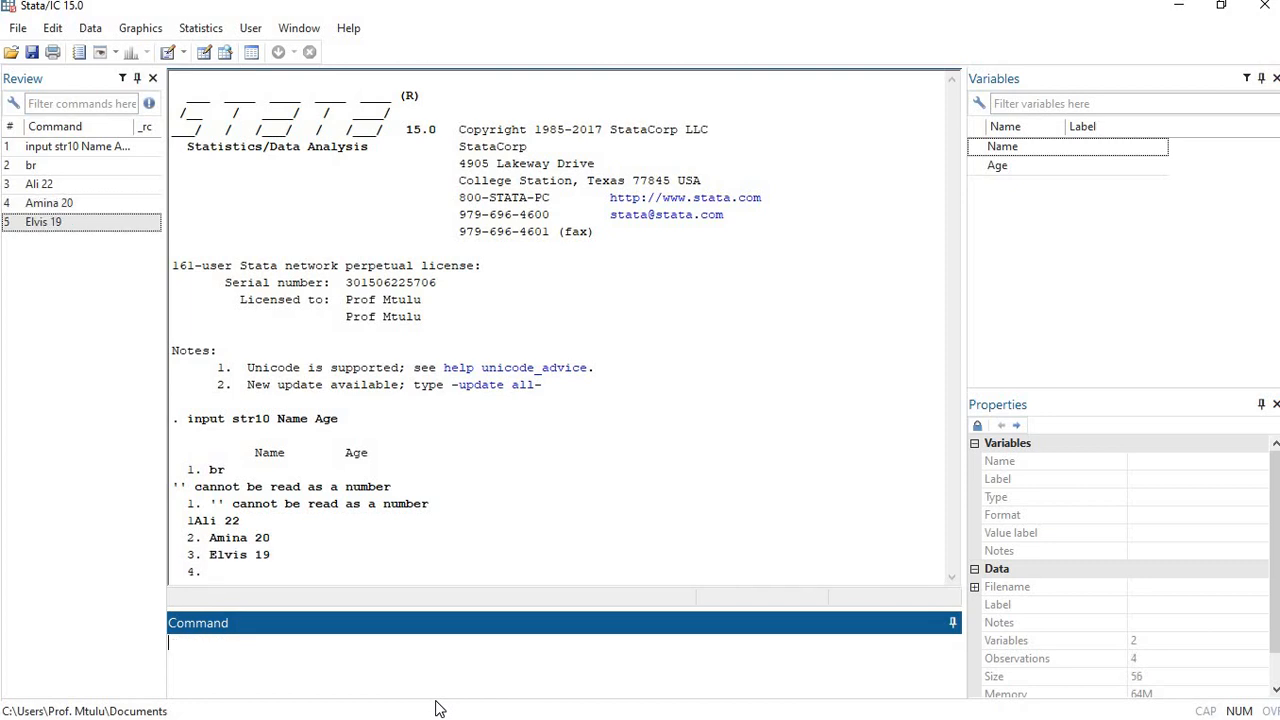
{"action": "type", "text": "s"}
{"action": "key", "text": "BackSpace"}
{"action": "type", "text": "Seif 21"}
{"action": "key", "text": "Return"}
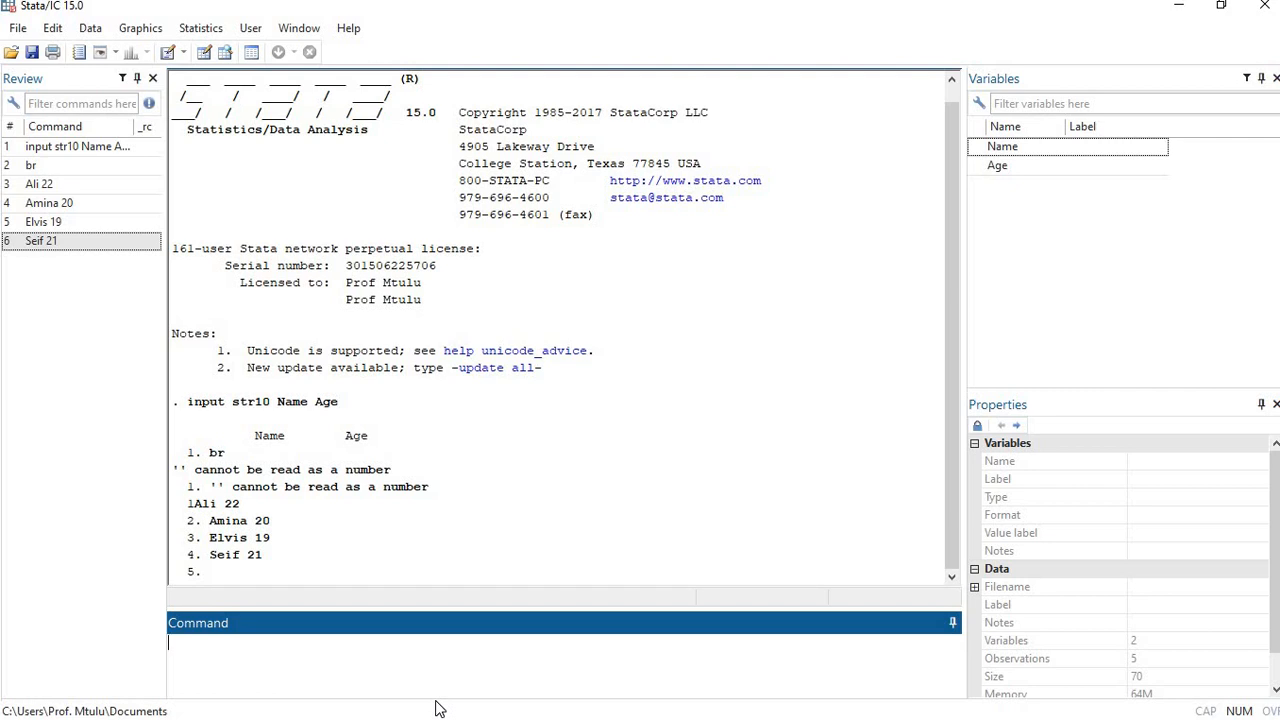
Try entering an observation with the age 22 placed before the first name, and finish data input with end
{"action": "type", "text": "22 Walter"}
{"action": "key", "text": "Return"}
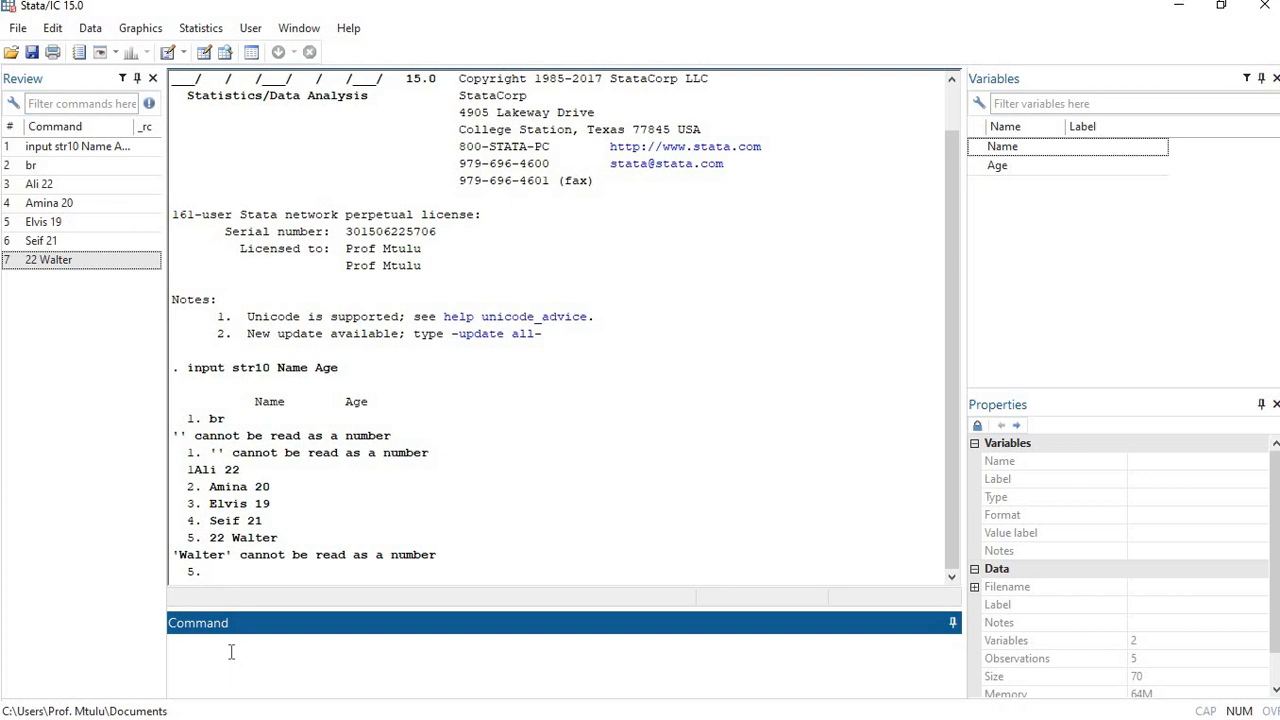
{"action": "type", "text": "end"}
{"action": "key", "text": "Return"}
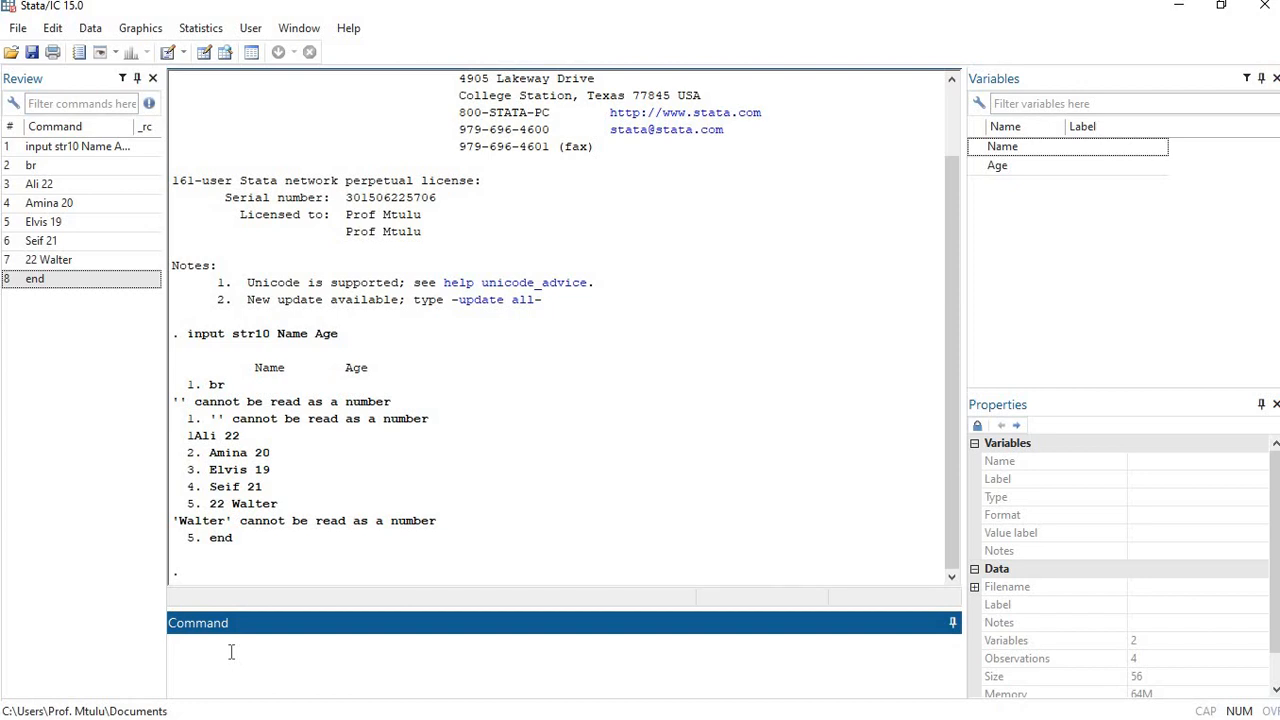
Browse the dataset with the br command, inspect the third observation's Name and Age cells, and close the Data Editor
{"action": "type", "text": "br"}
{"action": "key", "text": "BackSpace"}
{"action": "key", "text": "BackSpace"}
{"action": "type", "text": "br"}
{"action": "key", "text": "Return"}
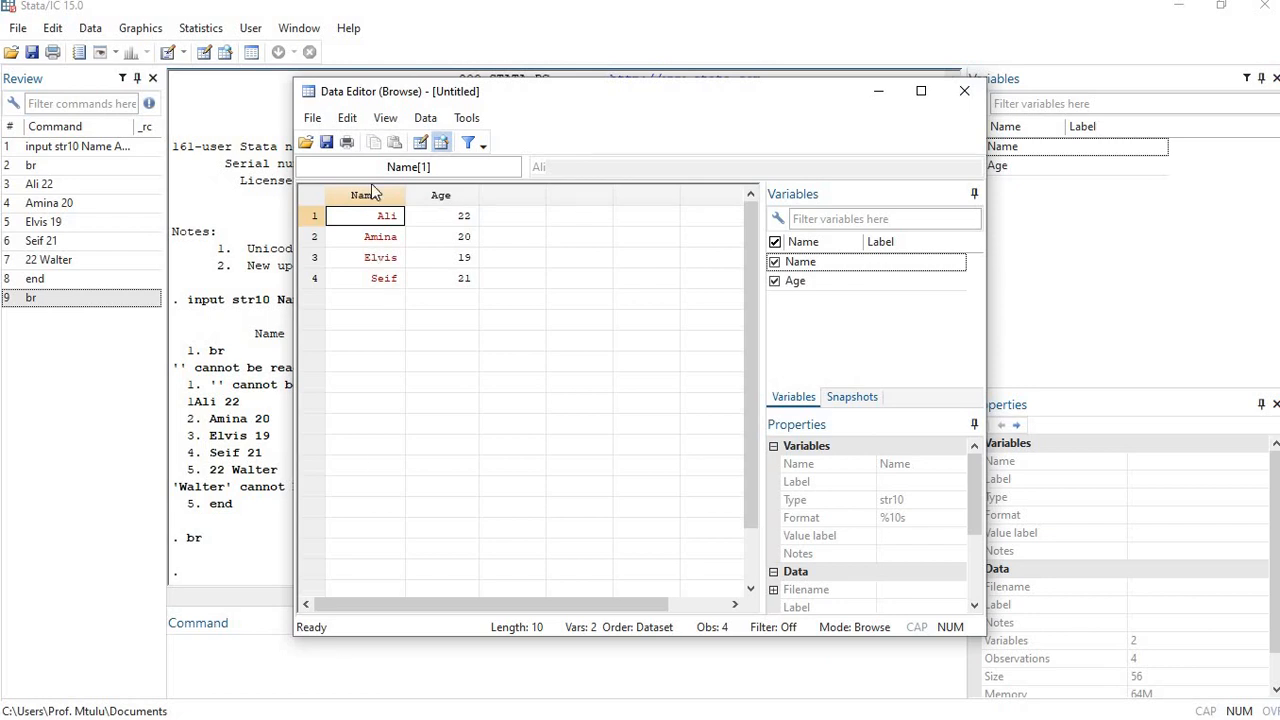
{"action": "left_click", "coordinate": [381, 256]}
{"action": "left_click", "coordinate": [452, 263]}
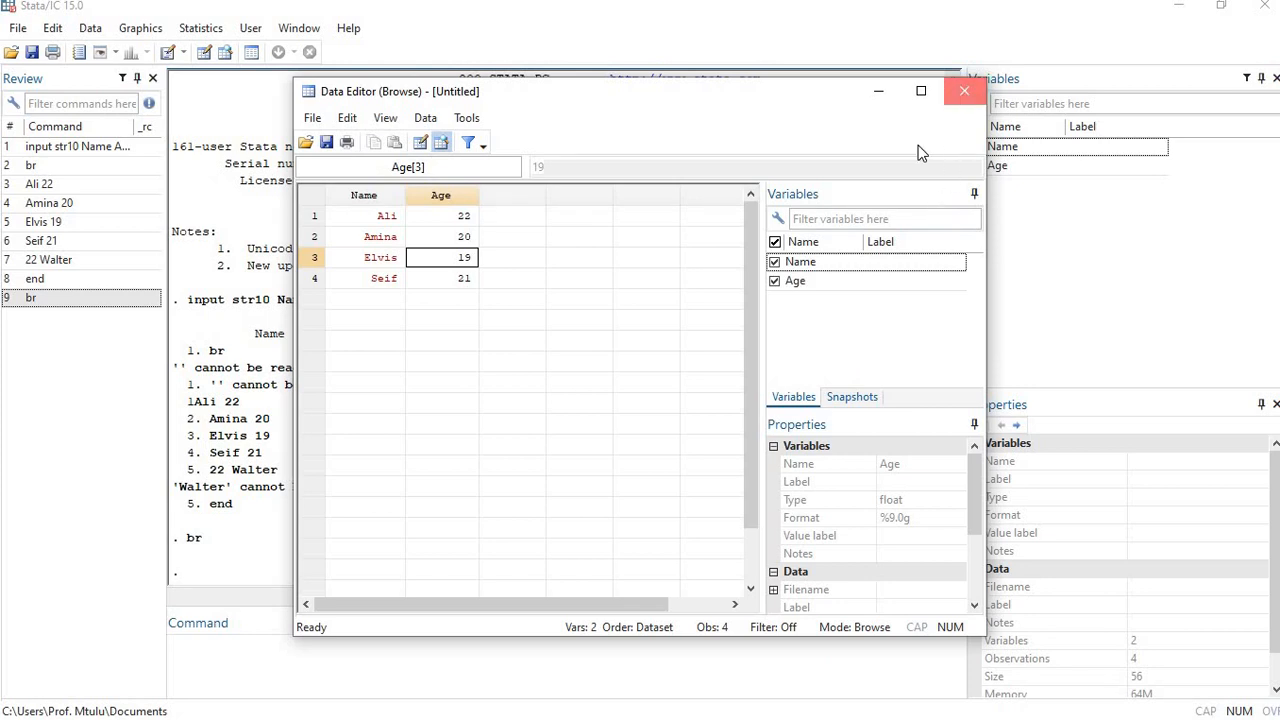
{"action": "left_click", "coordinate": [964, 90]}
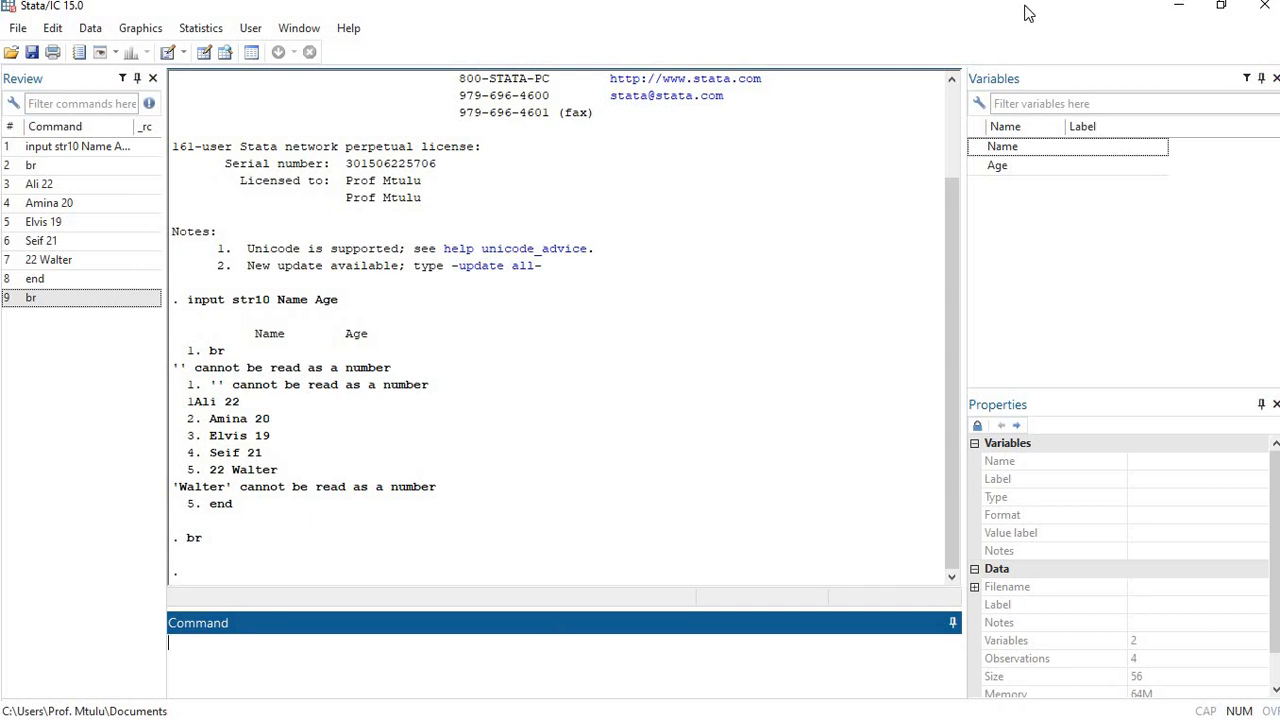
Switch to the Google Meet call, admit the waiting participant, and return to Stata
{"action": "mouse_move", "coordinate": [978, 20]}
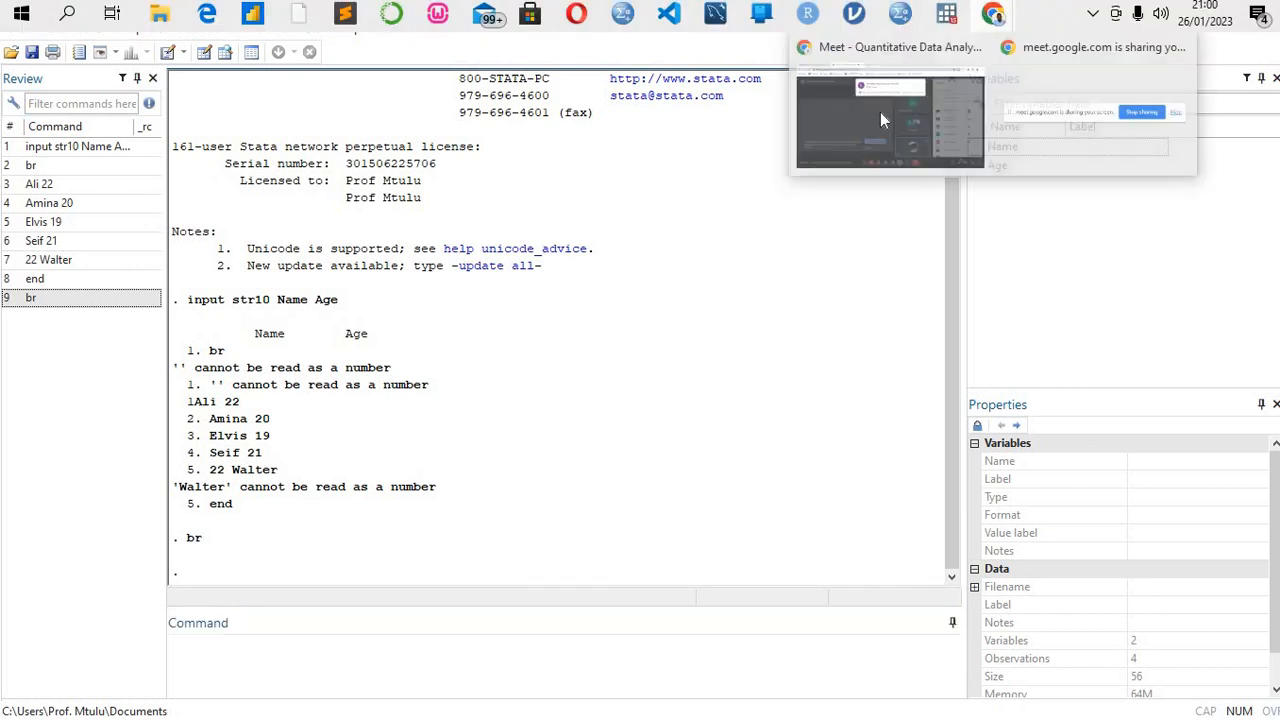
{"action": "left_click", "coordinate": [879, 102]}
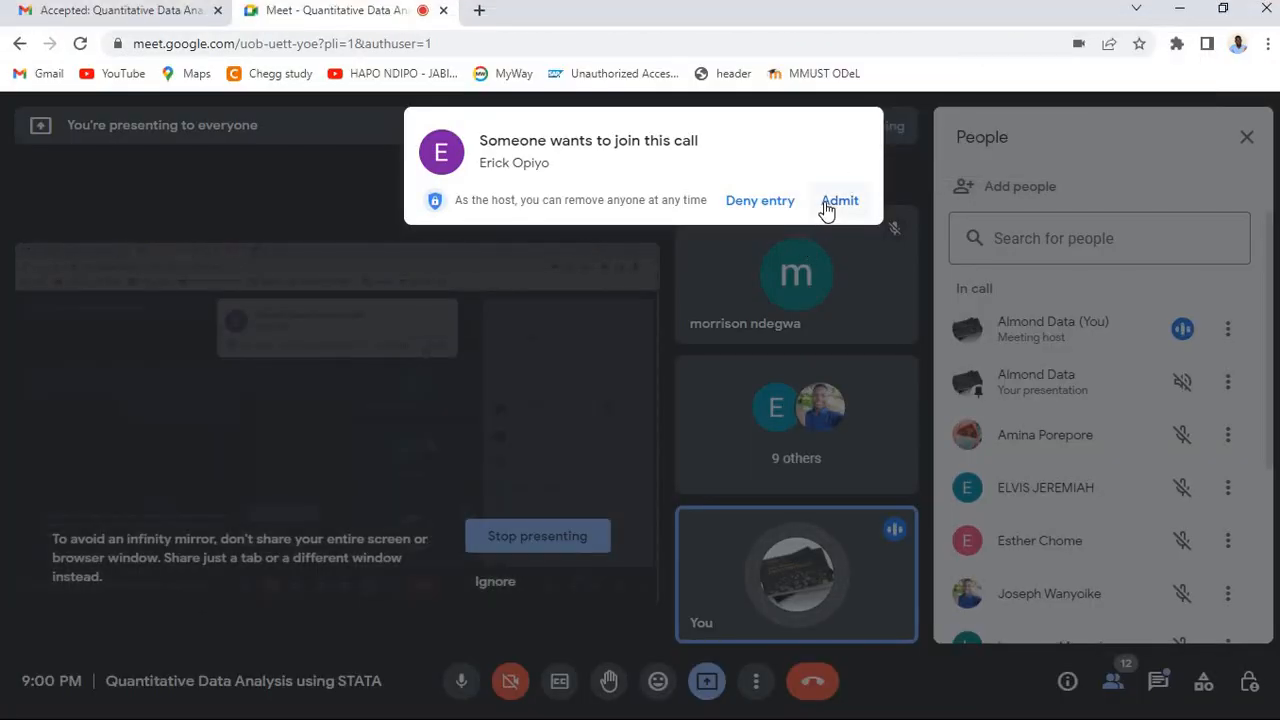
{"action": "left_click", "coordinate": [836, 203]}
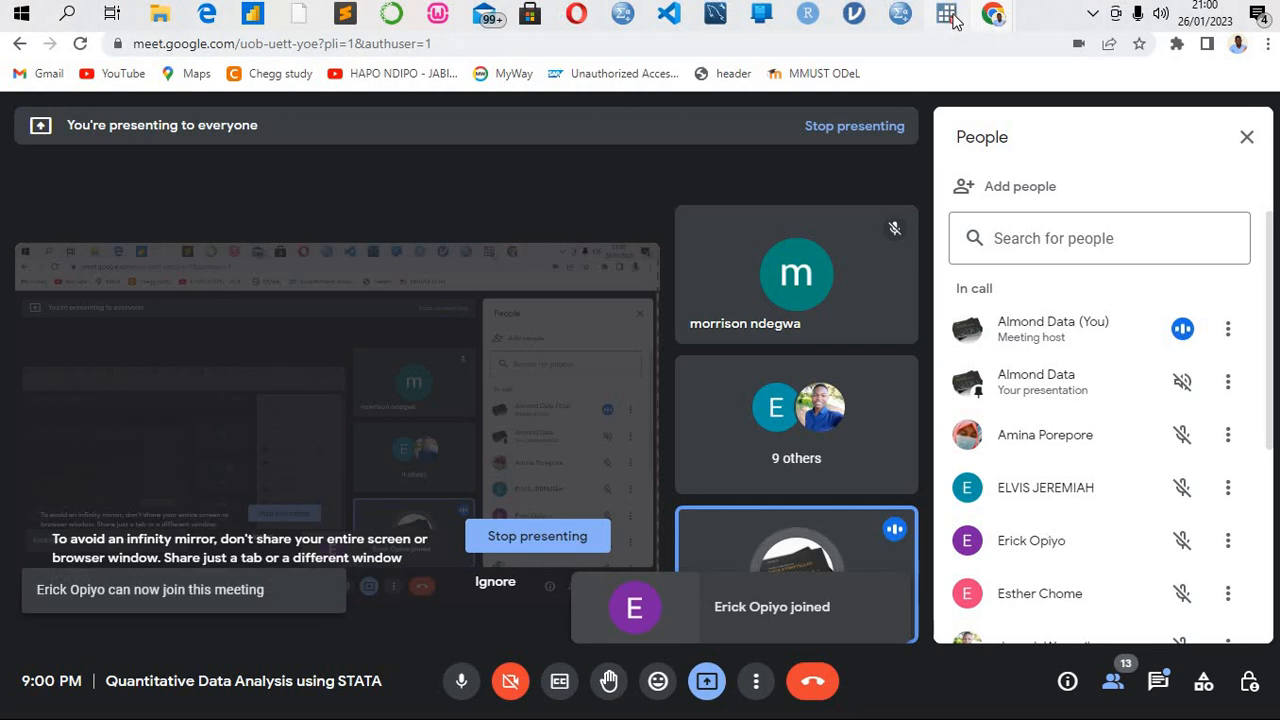
{"action": "left_click", "coordinate": [954, 20]}
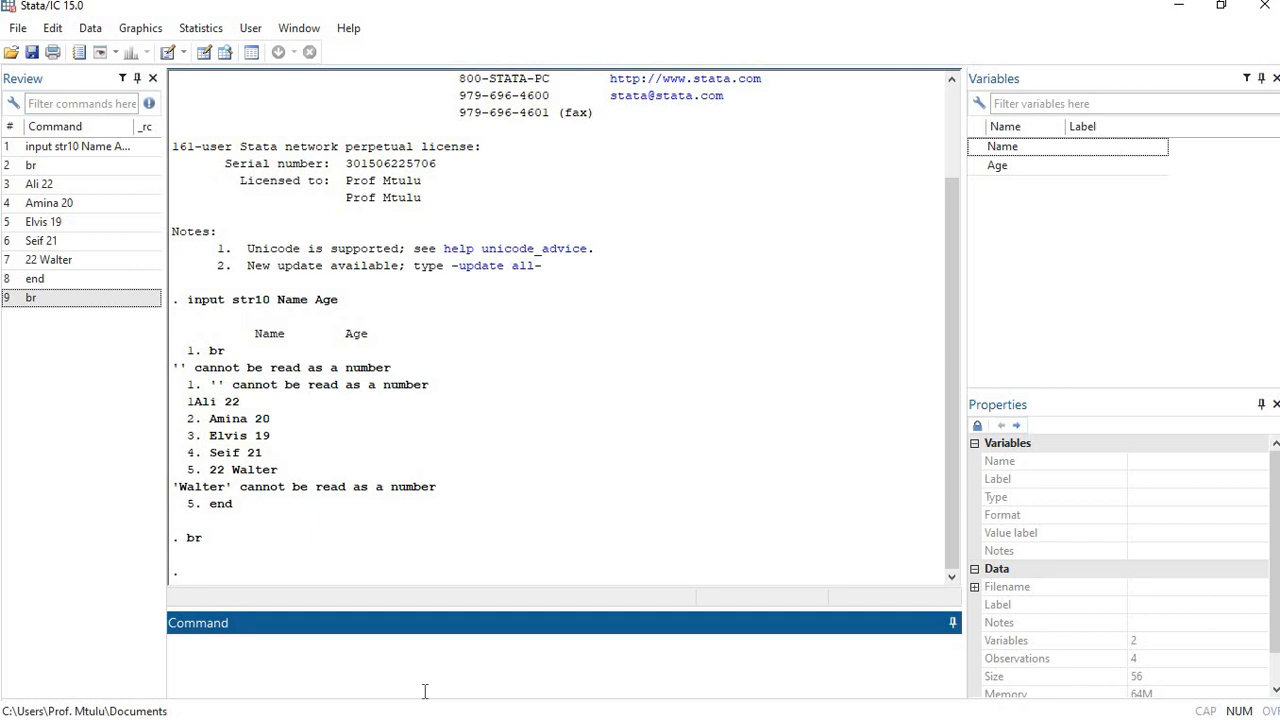
Open the help page for the label command, review its syntax and menu sections, and close it
{"action": "type", "text": "help label"}
{"action": "key", "text": "Return"}
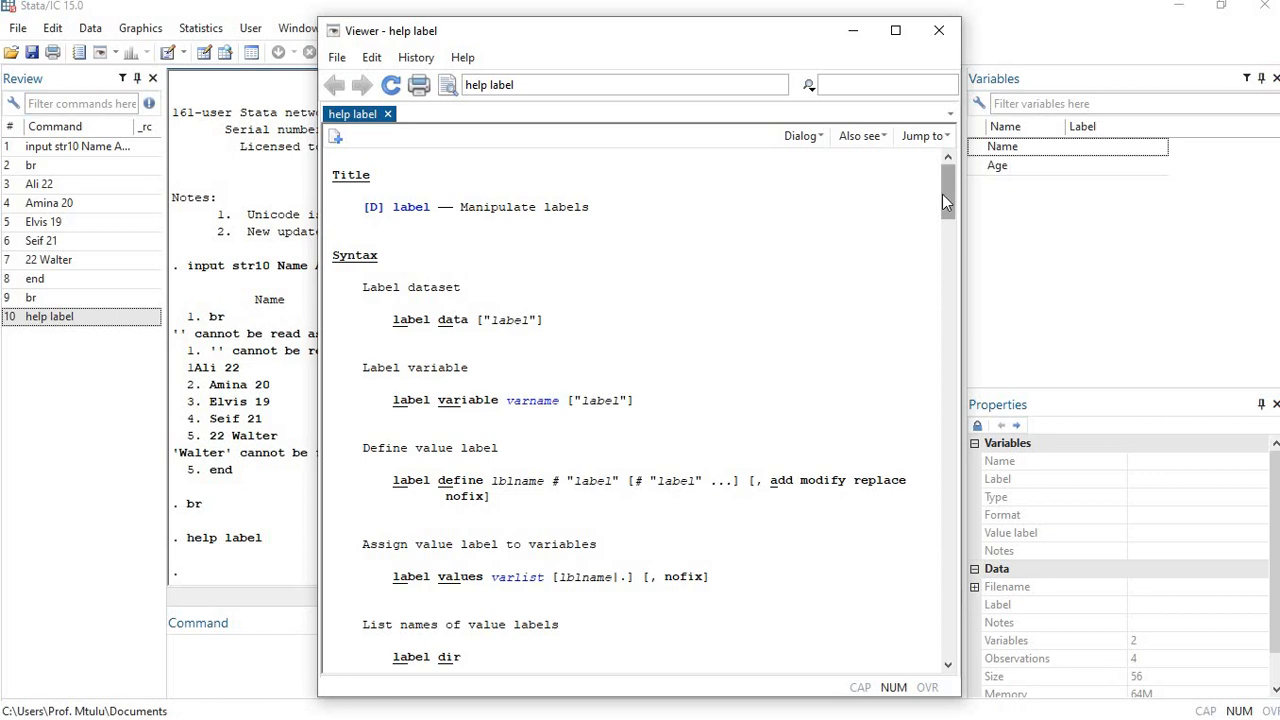
{"action": "left_click_drag", "start_coordinate": [942, 194], "coordinate": [945, 295]}
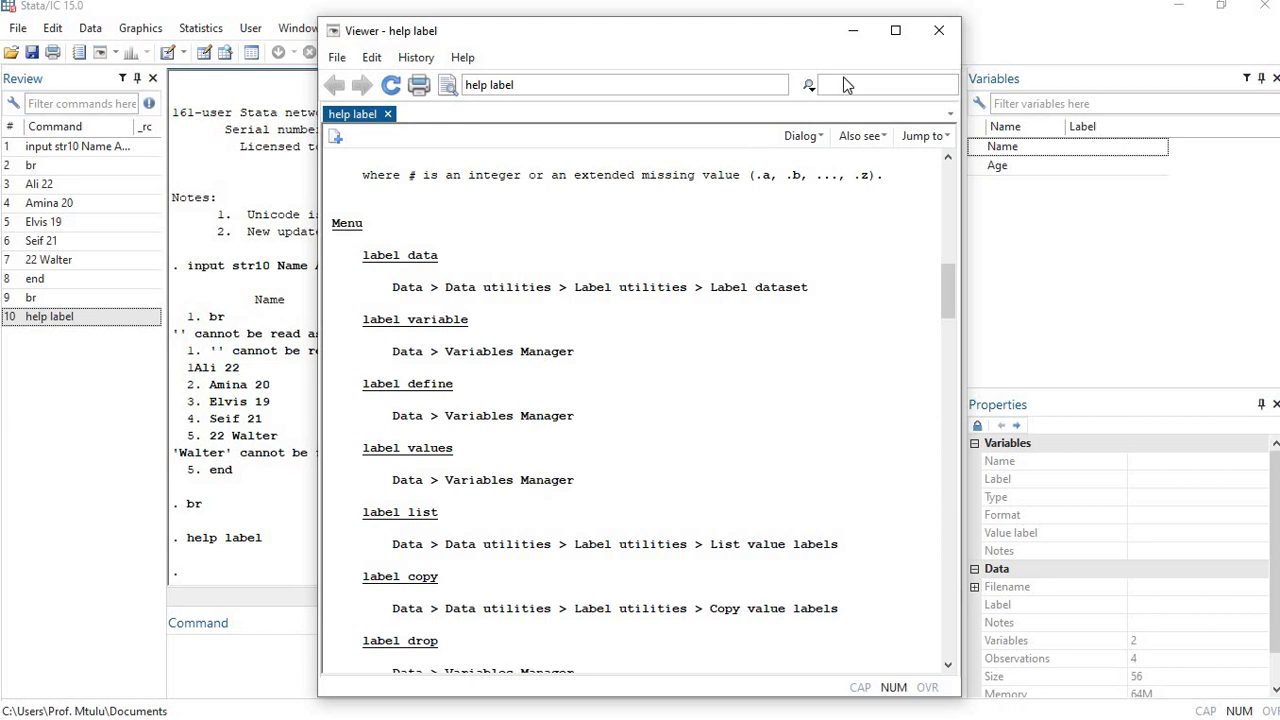
{"action": "left_click", "coordinate": [933, 38]}
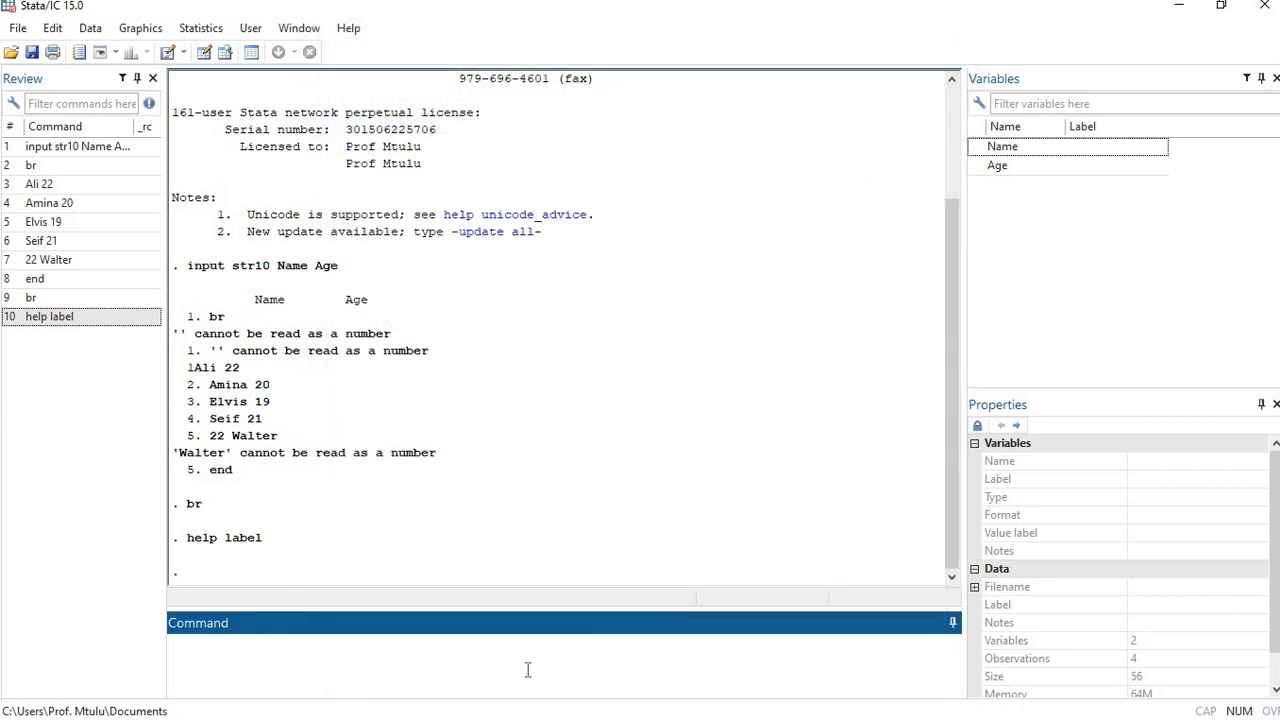
Label the variable Name as "Respomdent Nmae" with the label variable command
{"action": "type", "text": "label variable"}
{"action": "type", "text": "Name"}
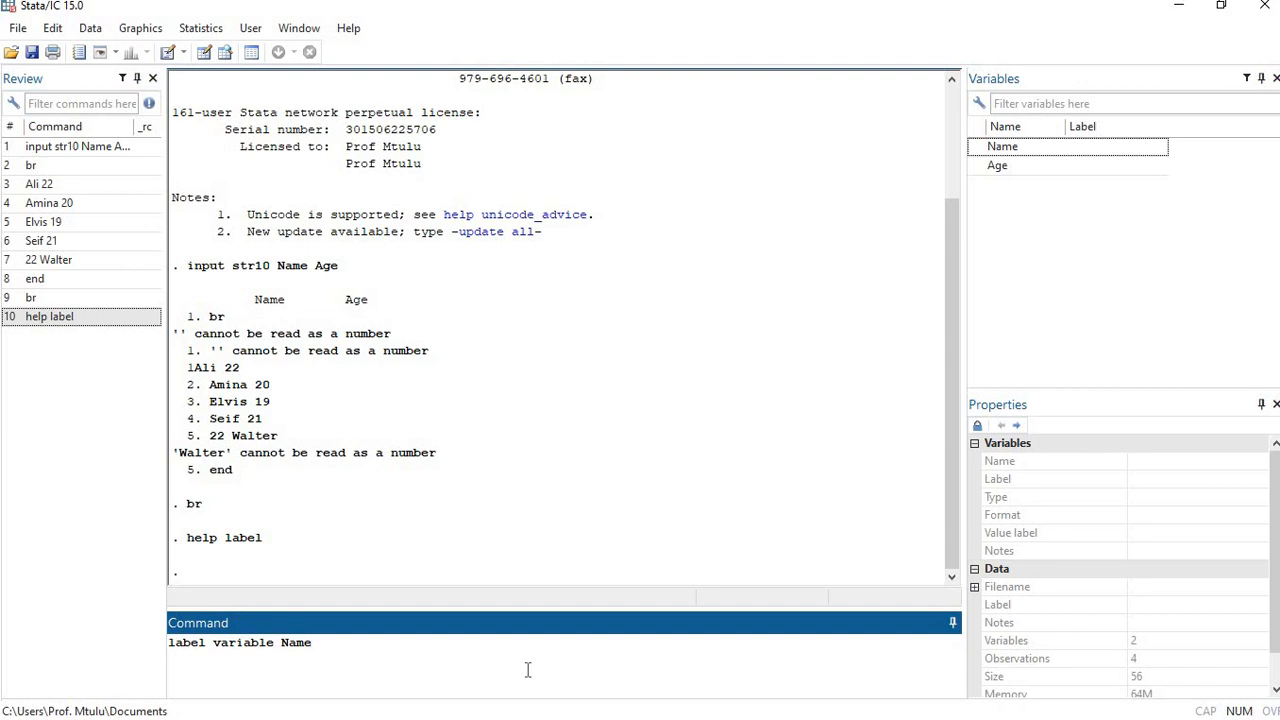
{"action": "key", "text": "BackSpace"}
{"action": "key", "text": "BackSpace"}
{"action": "key", "text": "BackSpace"}
{"action": "key", "text": "BackSpace"}
{"action": "left_click", "coordinate": [978, 148]}
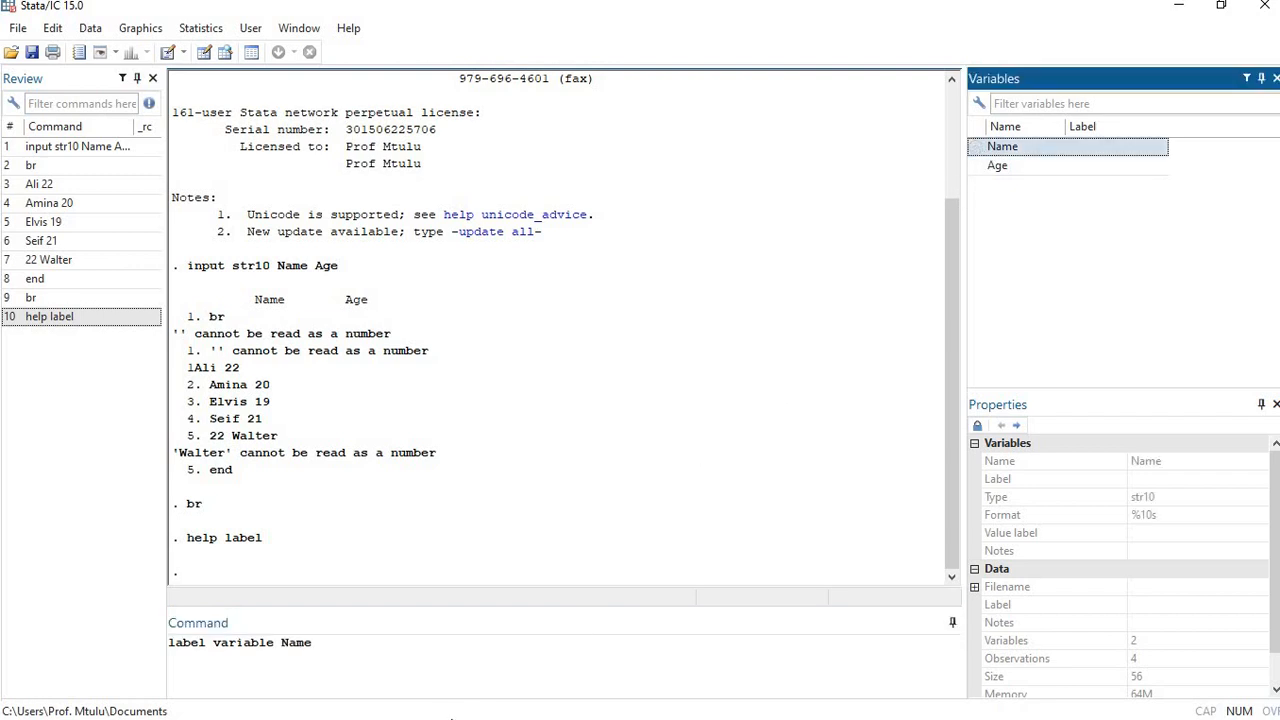
{"action": "left_click", "coordinate": [429, 653]}
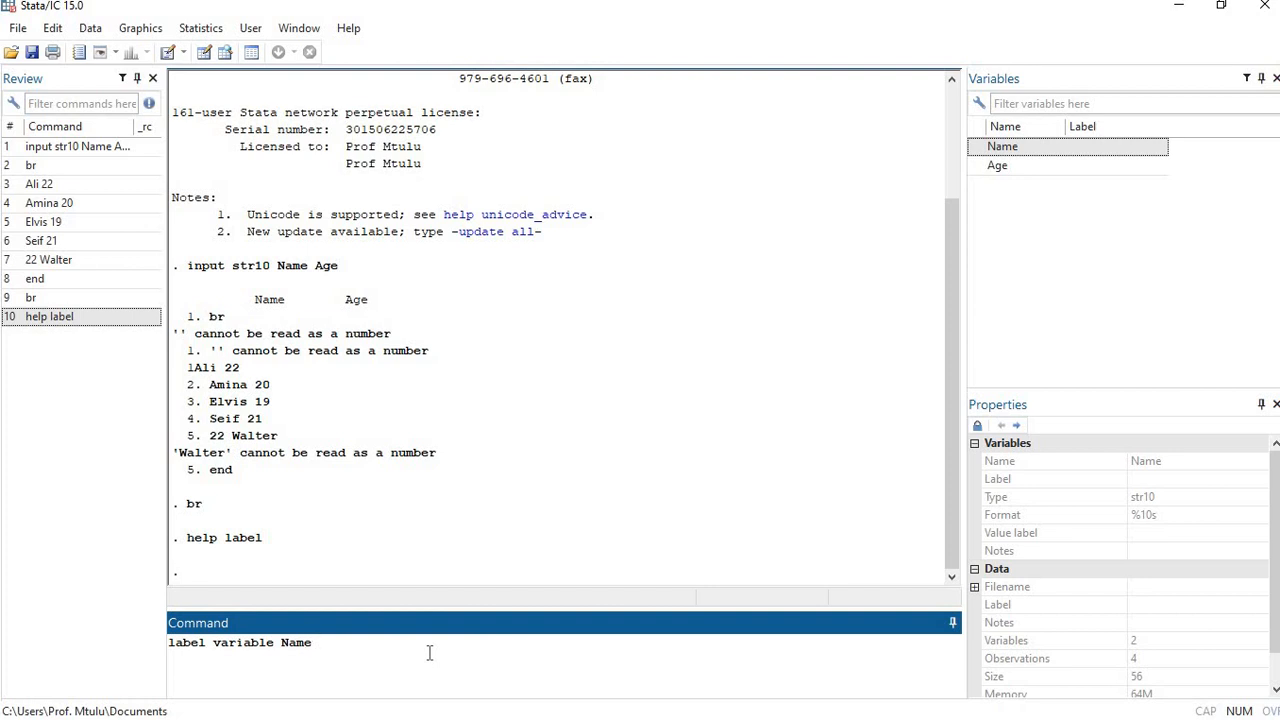
{"action": "type", "text": "\"Respomdent"}
{"action": "key", "text": "Caps_Lock"}
{"action": "type", "text": "nA"}
{"action": "key", "text": "BackSpace"}
{"action": "key", "text": "BackSpace"}
{"action": "type", "text": "N"}
{"action": "key", "text": "Caps_Lock"}
{"action": "type", "text": "mae\""}
{"action": "key", "text": "Return"}
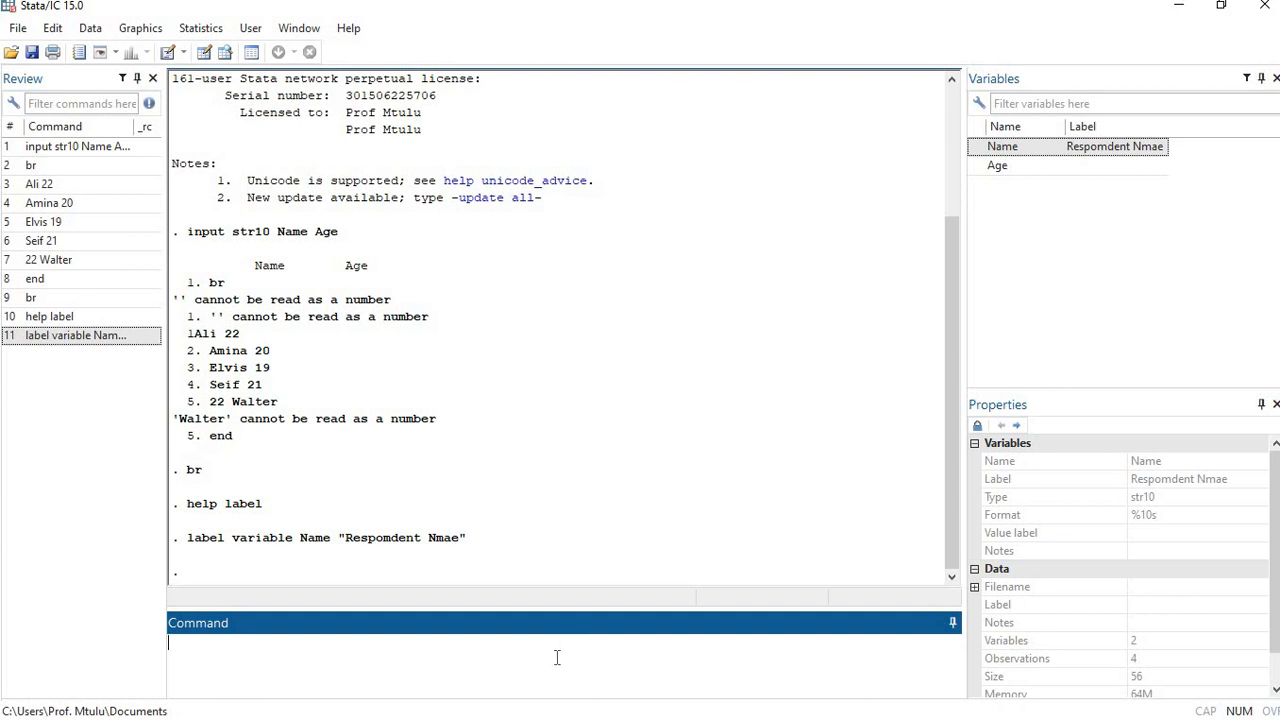
Open the Data Editor in edit mode with the edit command, add a fifth observation with a first name and the age 23, and close it
{"action": "type", "text": "ei"}
{"action": "type", "text": "t"}
{"action": "key", "text": "Return"}
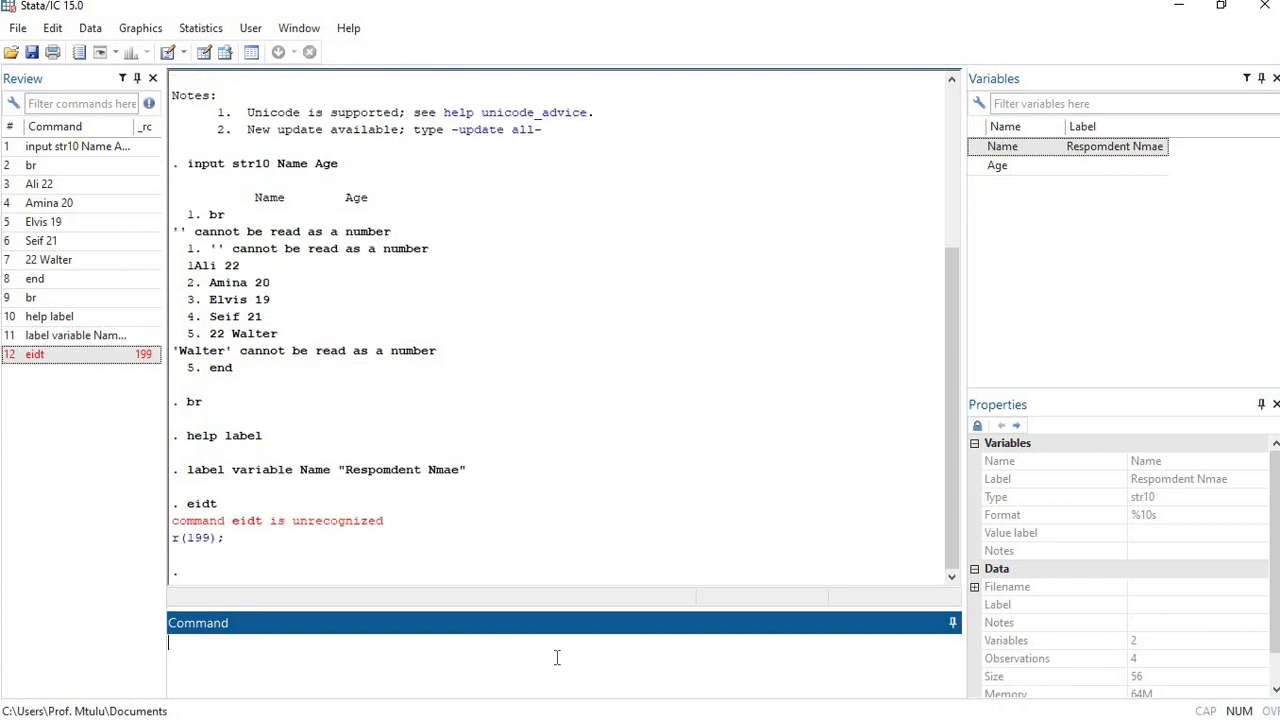
{"action": "type", "text": "edit"}
{"action": "key", "text": "Return"}
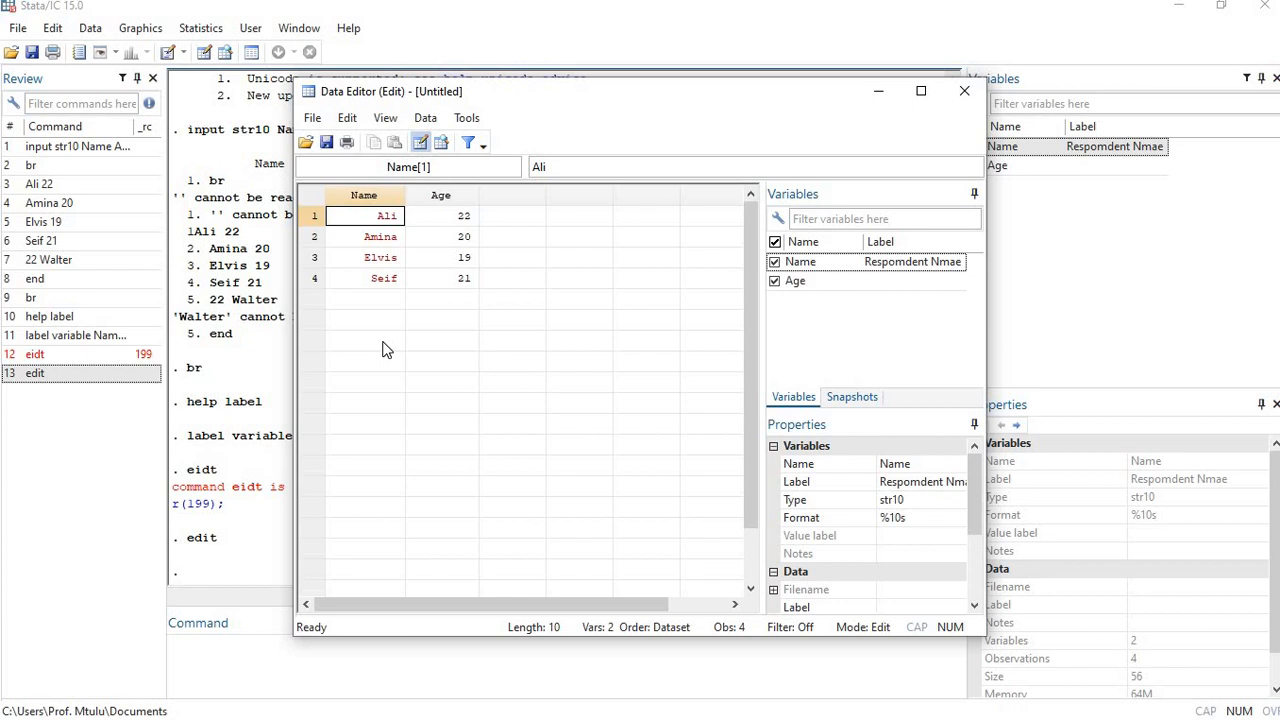
{"action": "left_click", "coordinate": [374, 300]}
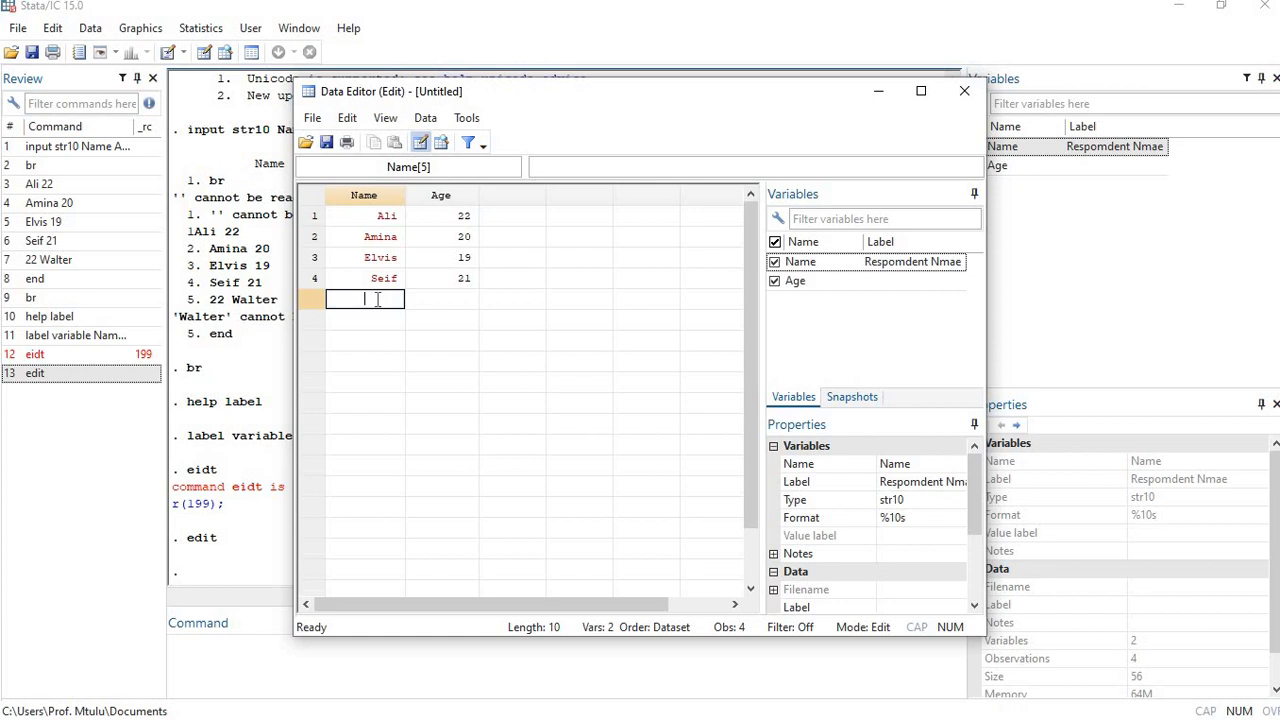
{"action": "type", "text": "walter"}
{"action": "left_click", "coordinate": [433, 301]}
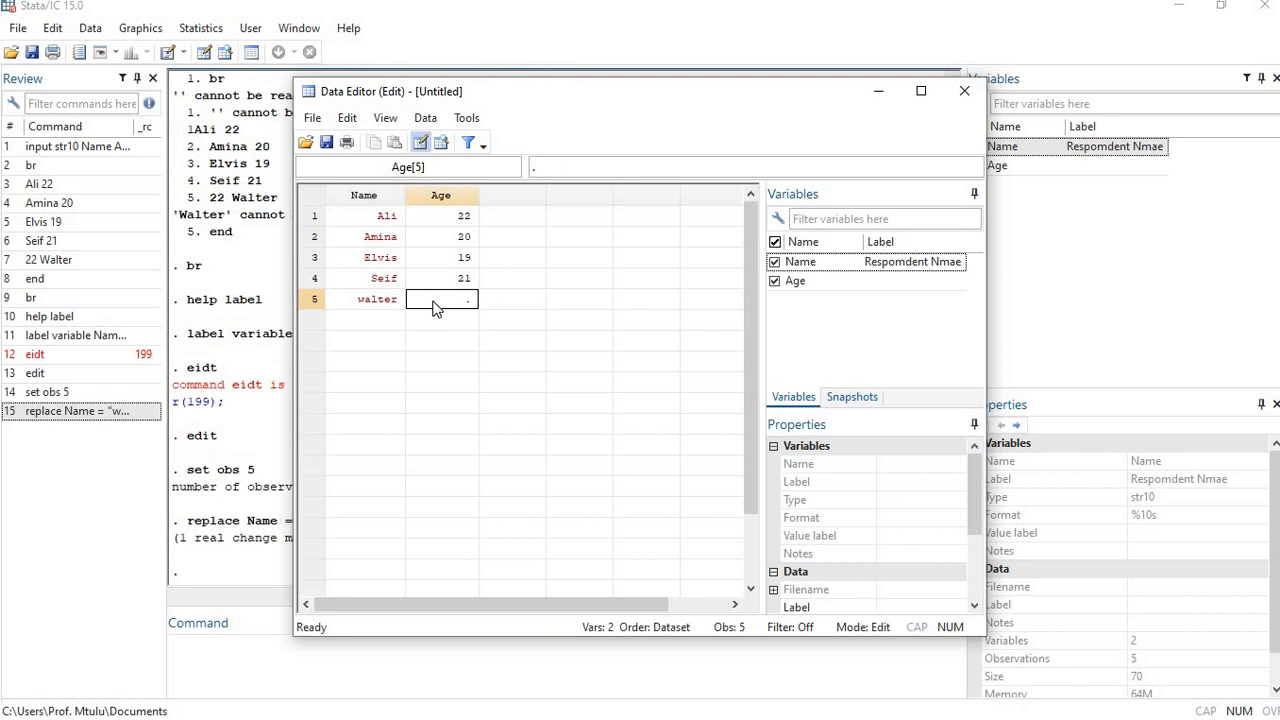
{"action": "type", "text": "23"}
{"action": "key", "text": "Return"}
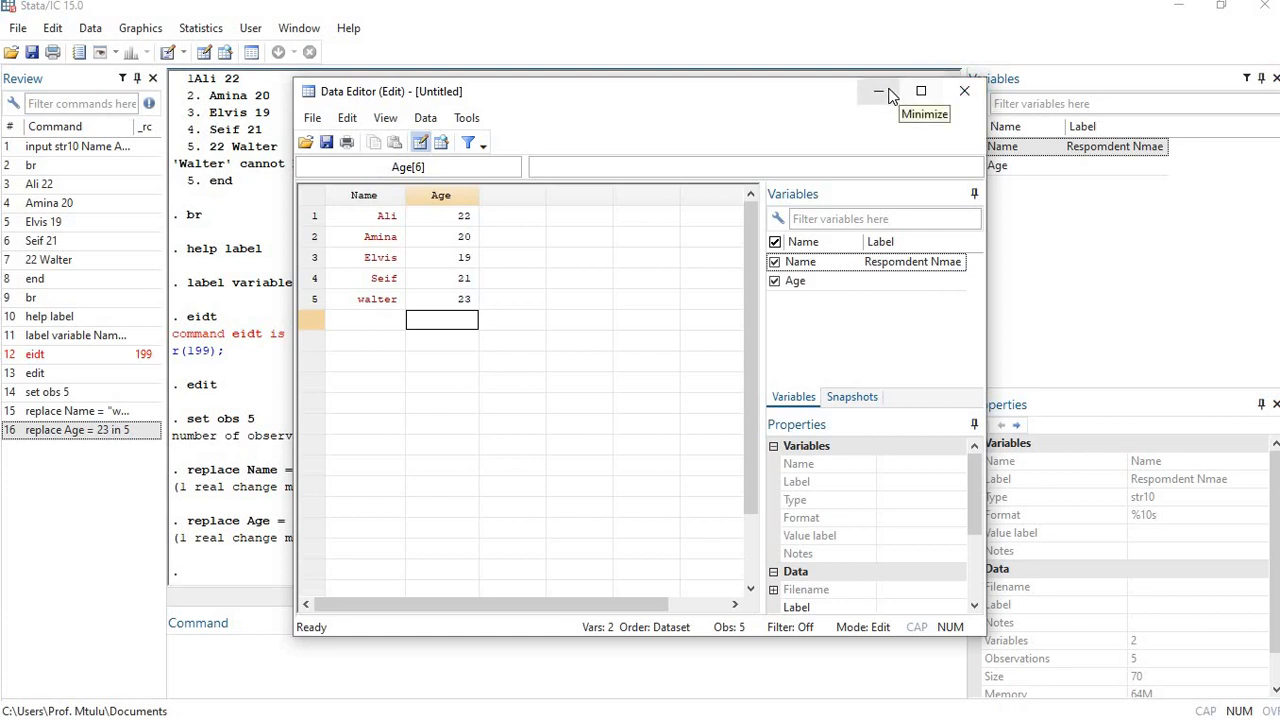
{"action": "left_click", "coordinate": [963, 90]}
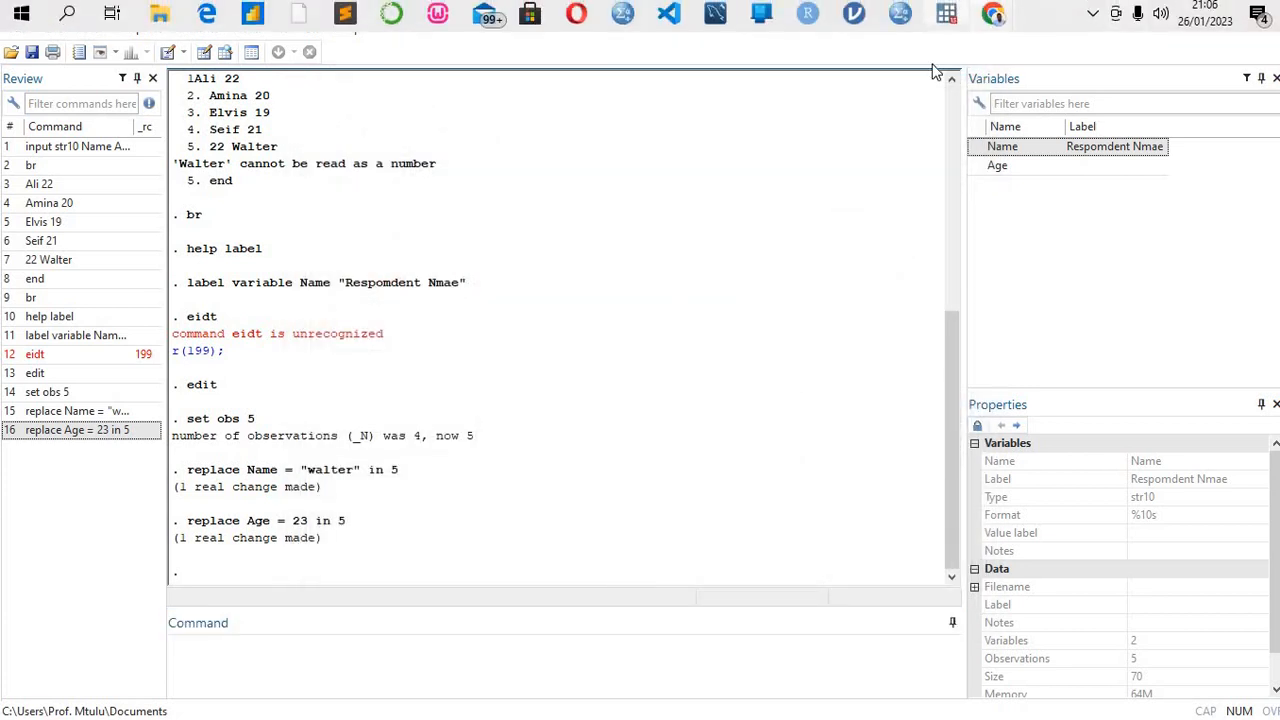
Check the Google Meet call and its participants twice, returning to Stata's command entry
{"action": "mouse_move", "coordinate": [993, 13]}
{"action": "left_click", "coordinate": [902, 92]}
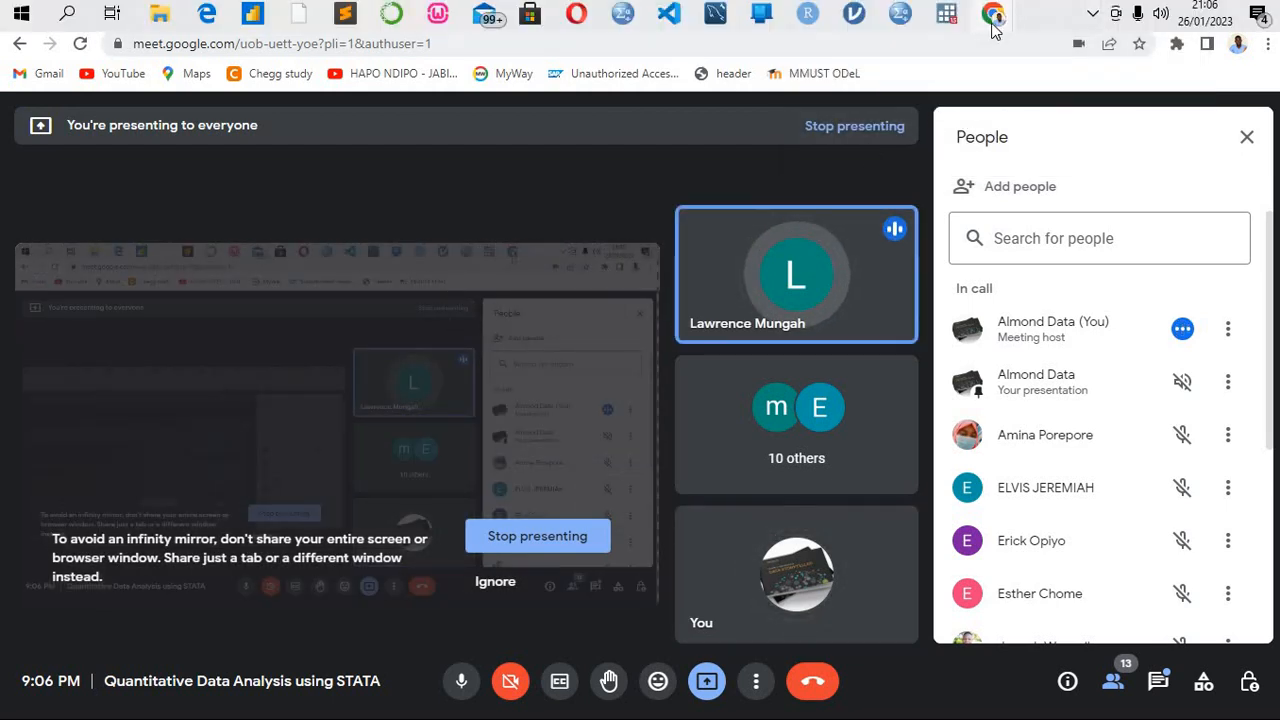
{"action": "mouse_move", "coordinate": [991, 16]}
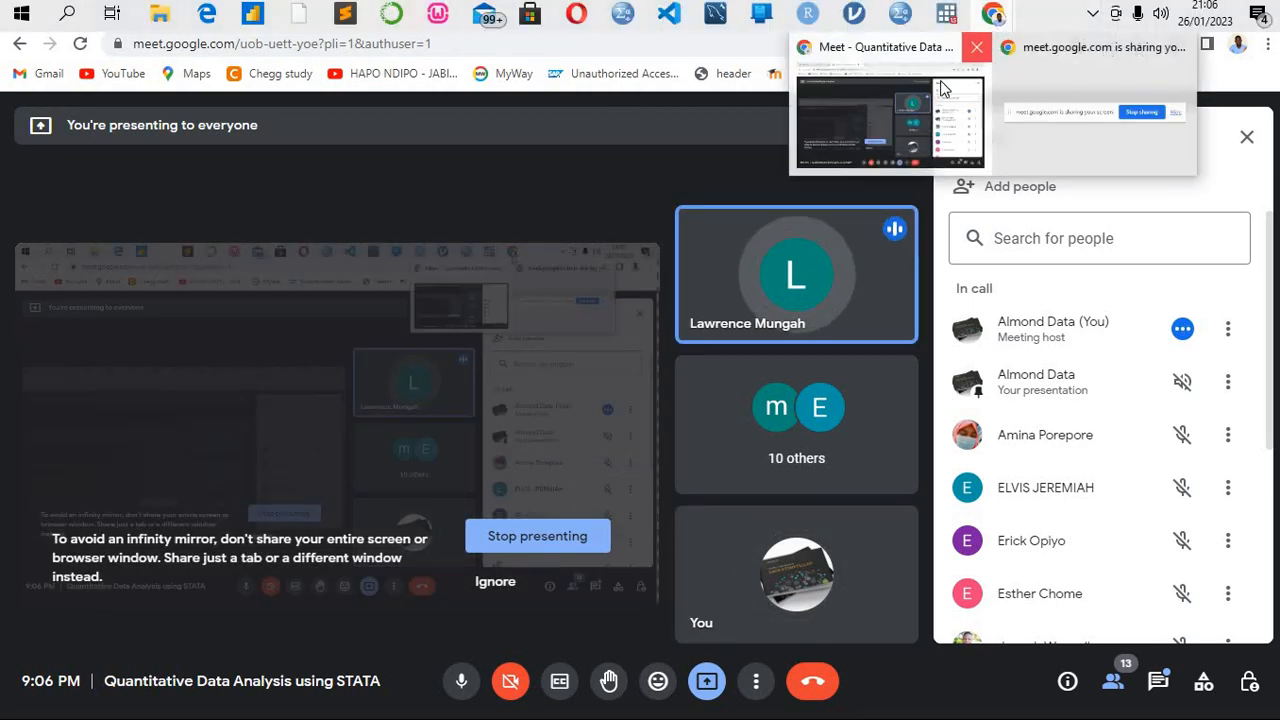
{"action": "left_click", "coordinate": [946, 13]}
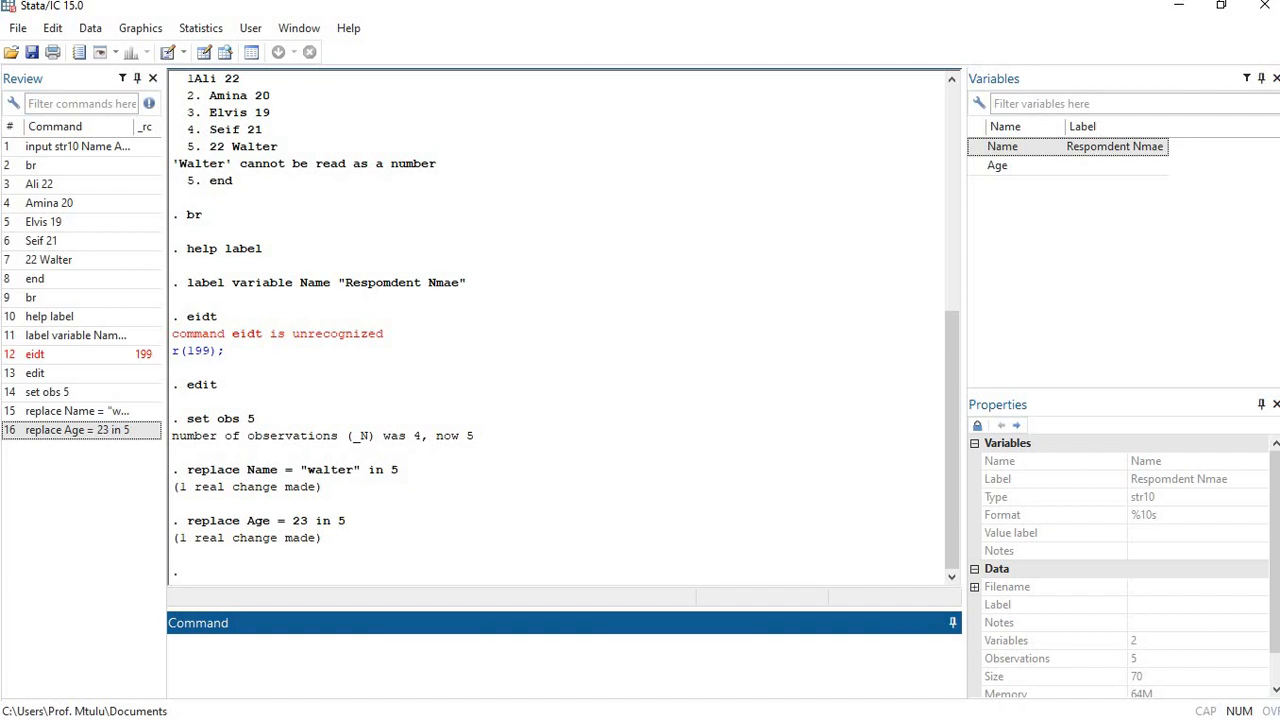
{"action": "left_click", "coordinate": [999, 13]}
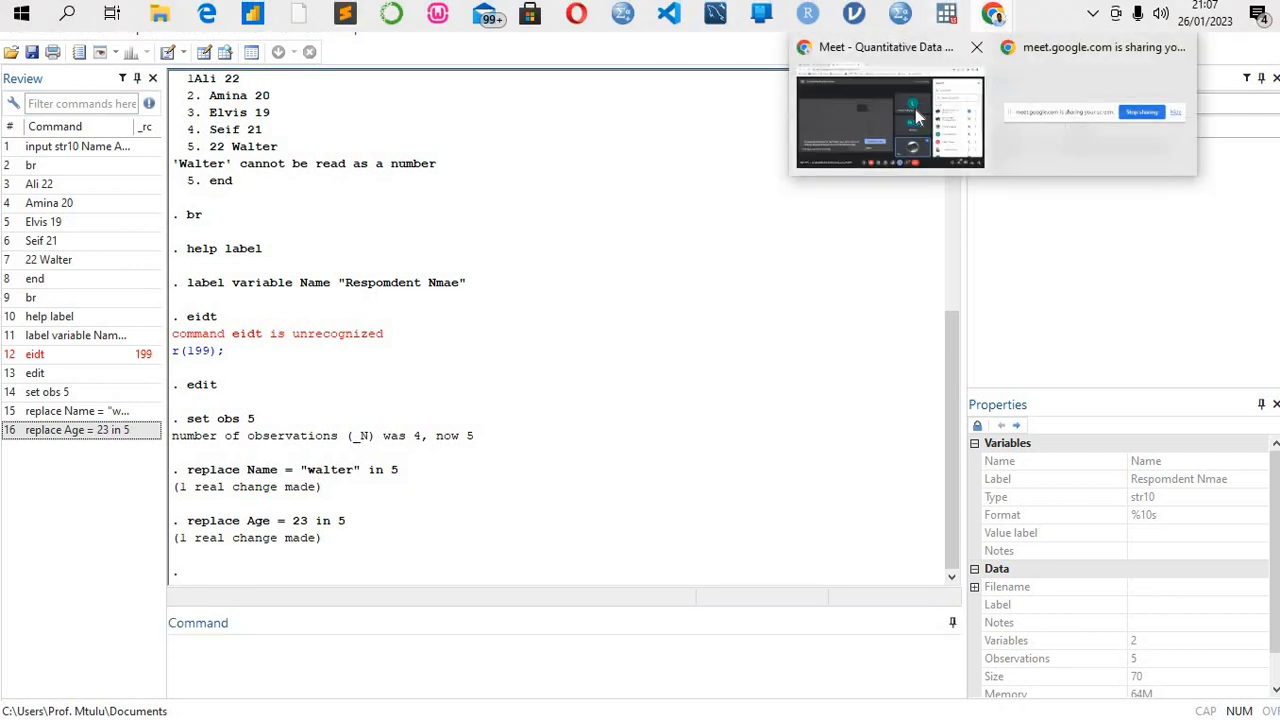
{"action": "left_click", "coordinate": [918, 116]}
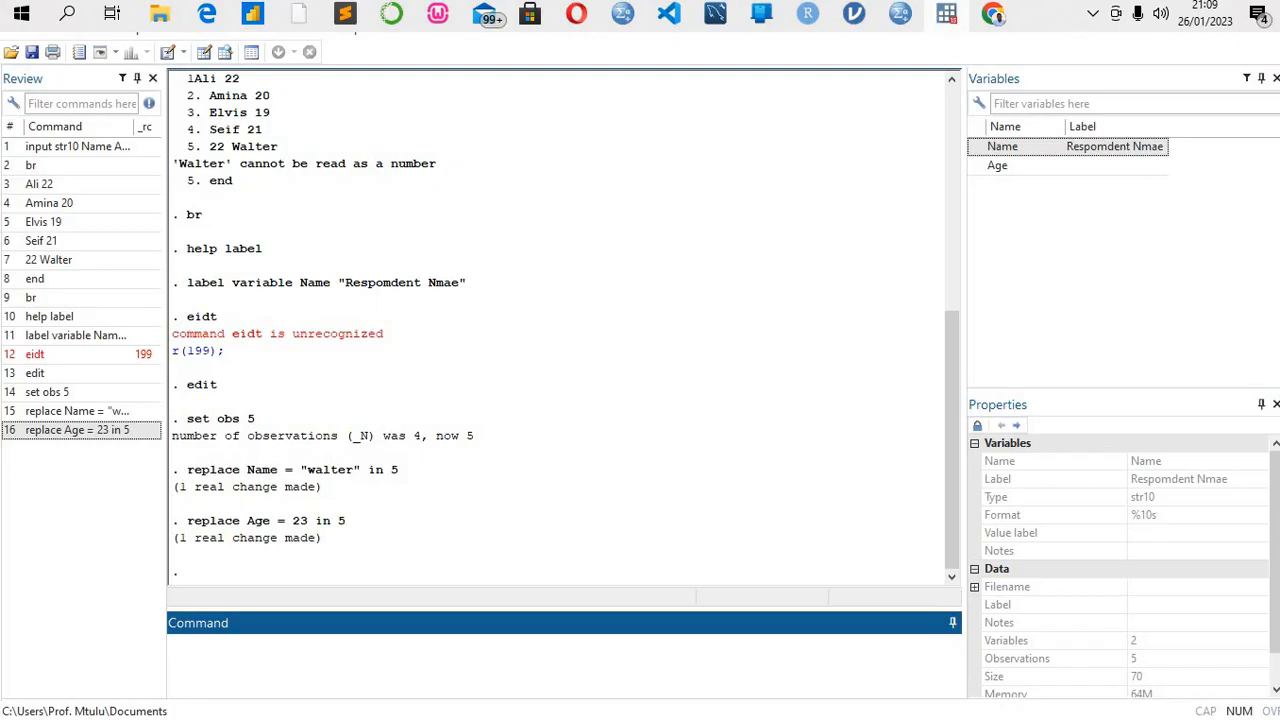
{"action": "left_click", "coordinate": [945, 13]}
{"action": "left_click", "coordinate": [945, 13]}
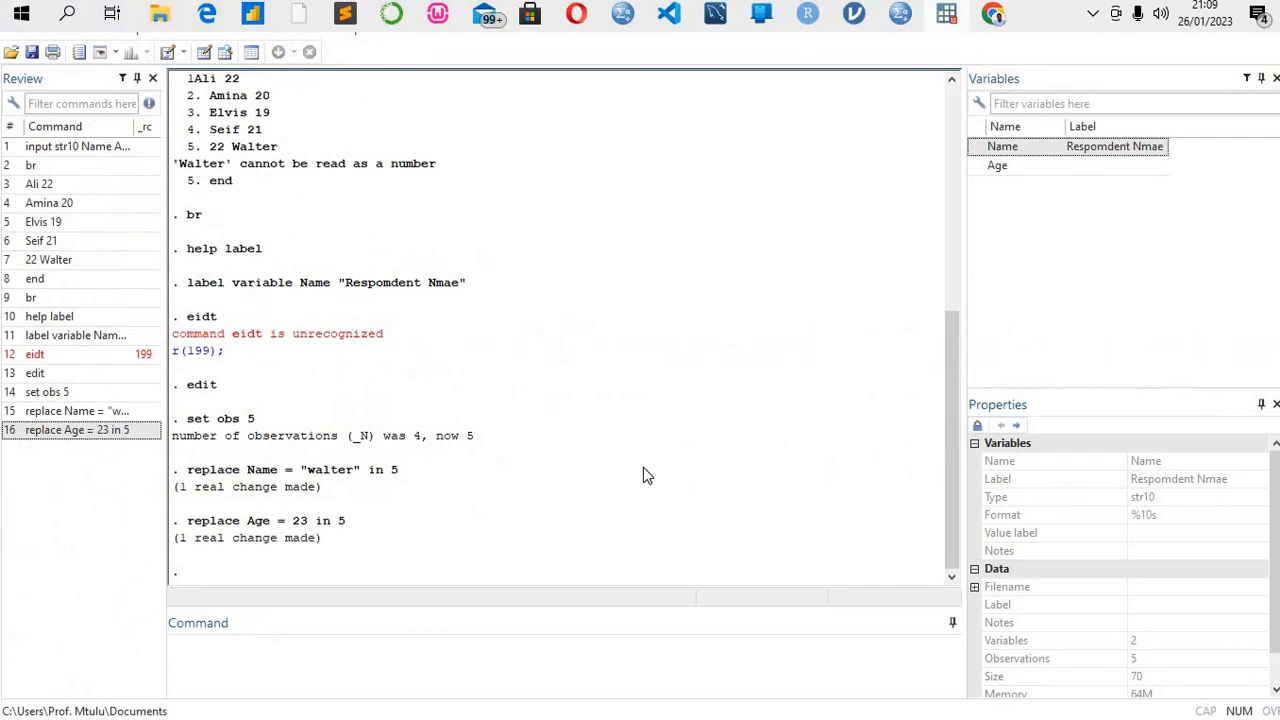
{"action": "left_click", "coordinate": [431, 682]}
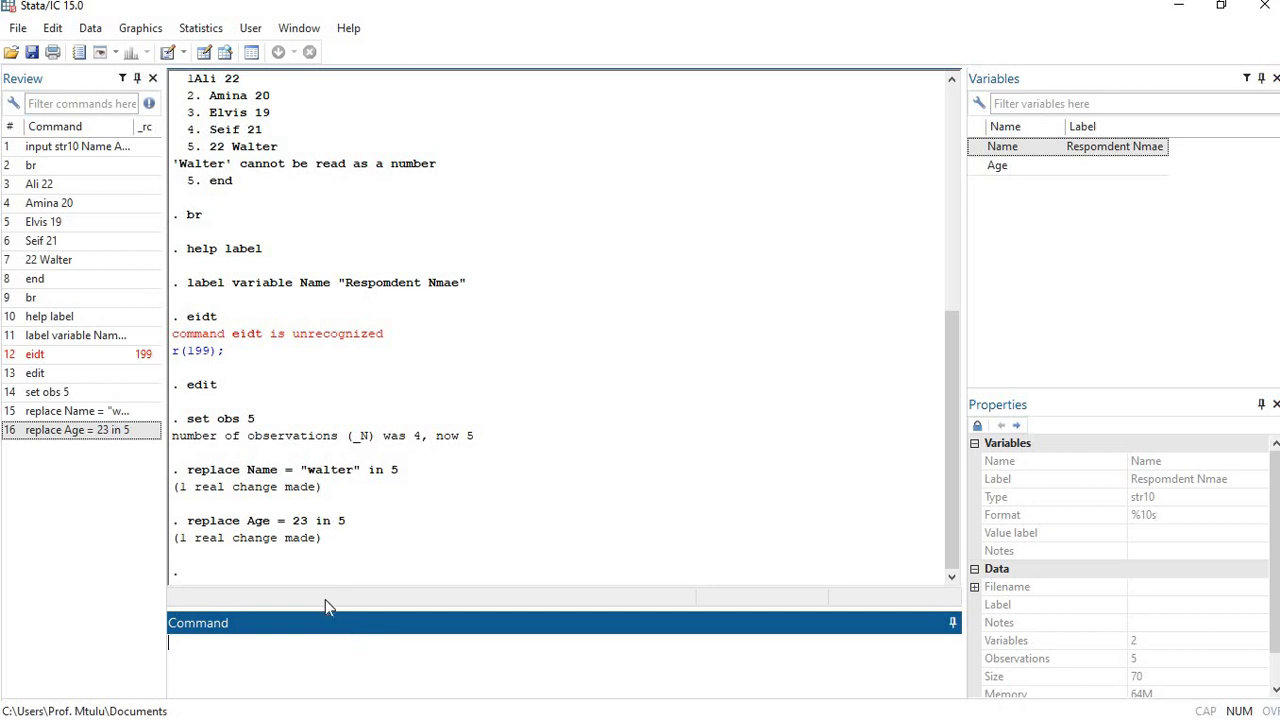
Go to the Windows desktop and open the STATA folder
{"action": "left_click", "coordinate": [169, 31]}
{"action": "left_click", "coordinate": [169, 31]}
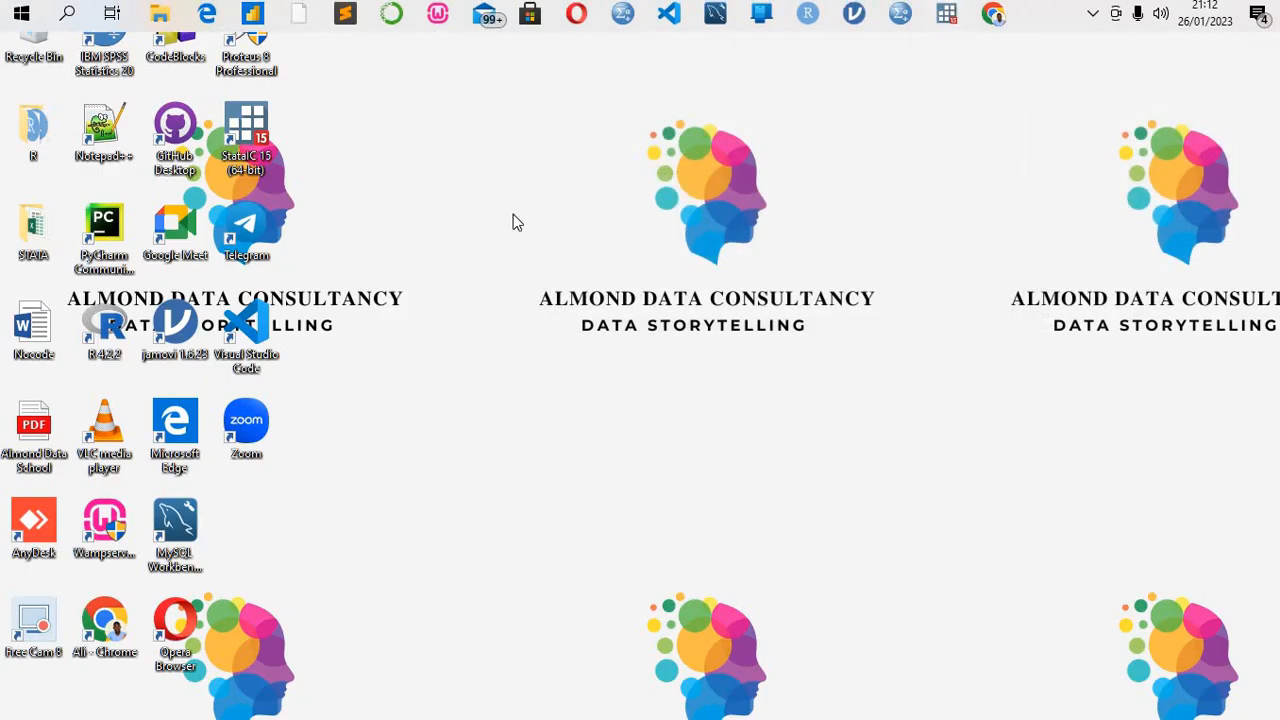
{"action": "left_click", "coordinate": [45, 238]}
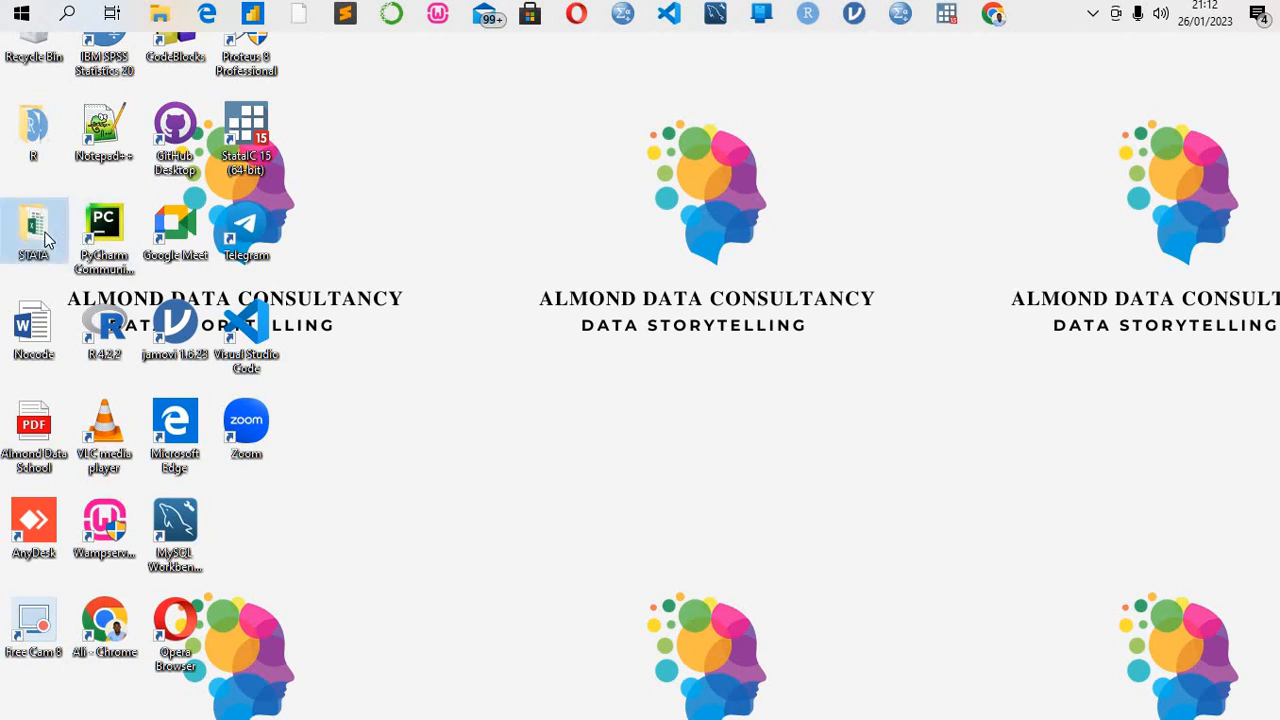
{"action": "double_click", "coordinate": [45, 238]}
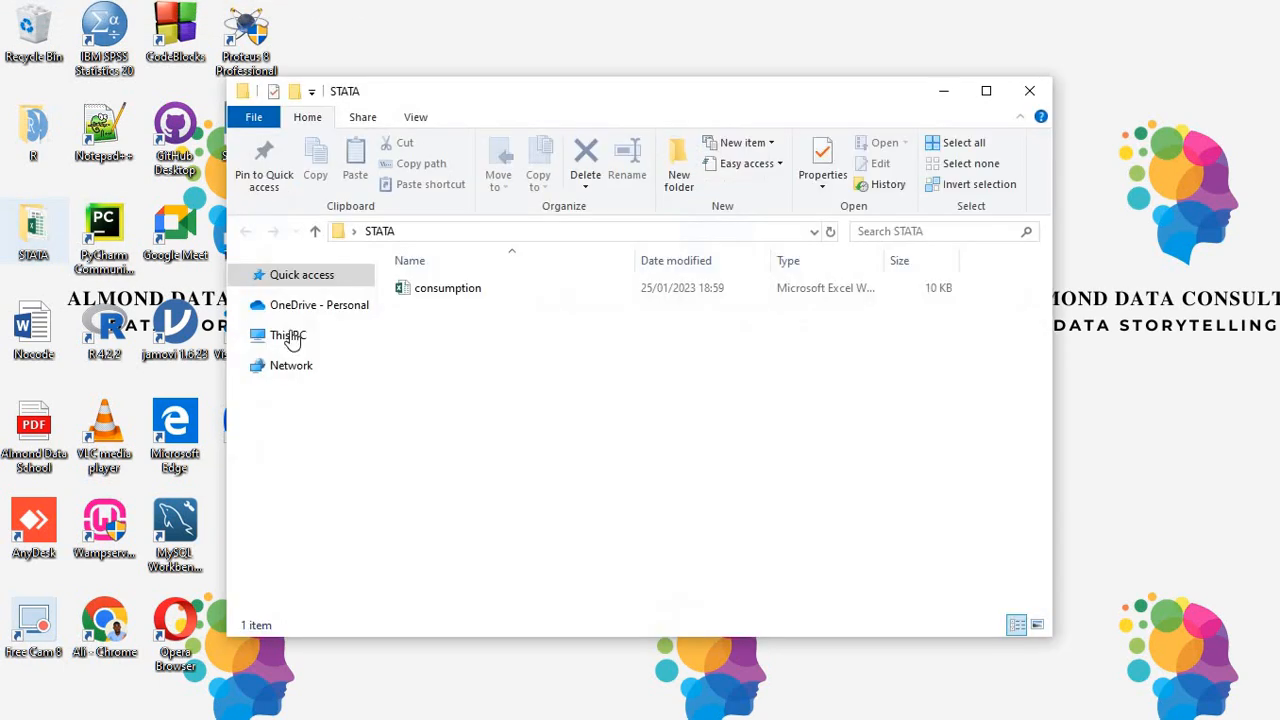
Open the consumption workbook from the STATA folder in Excel and switch back to Stata while it loads
{"action": "double_click", "coordinate": [448, 290]}
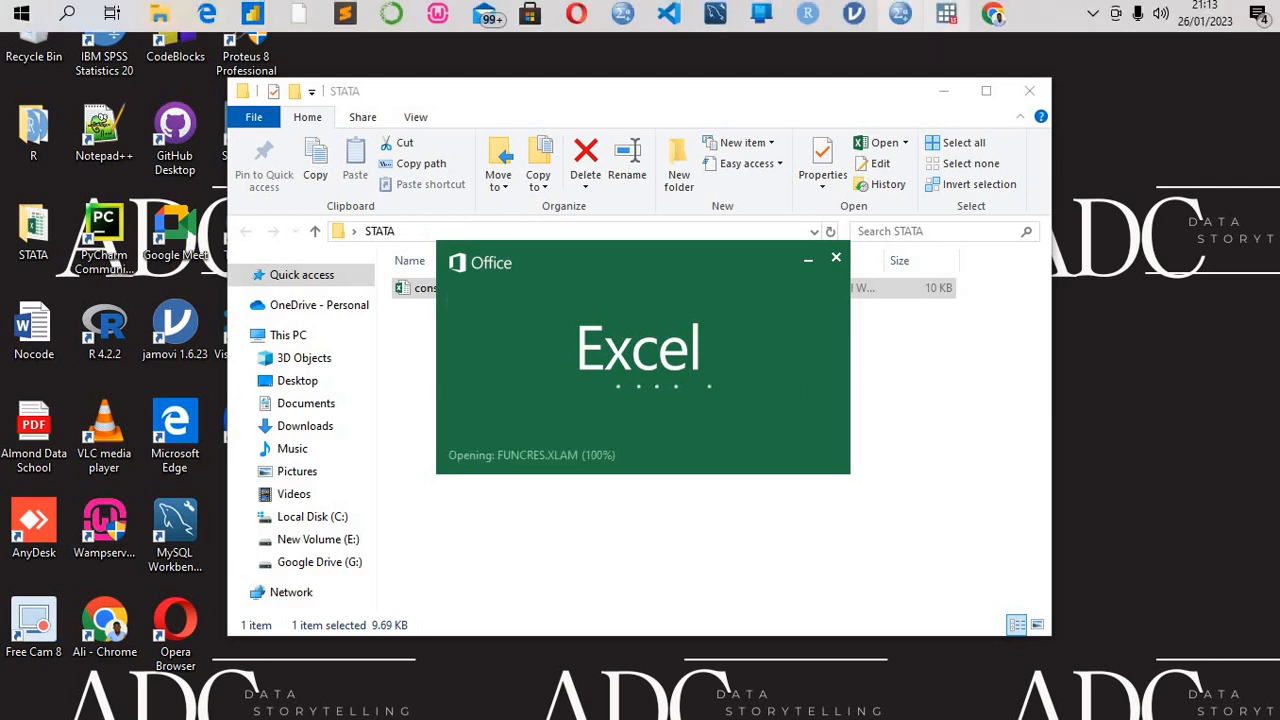
{"action": "left_click", "coordinate": [947, 13]}
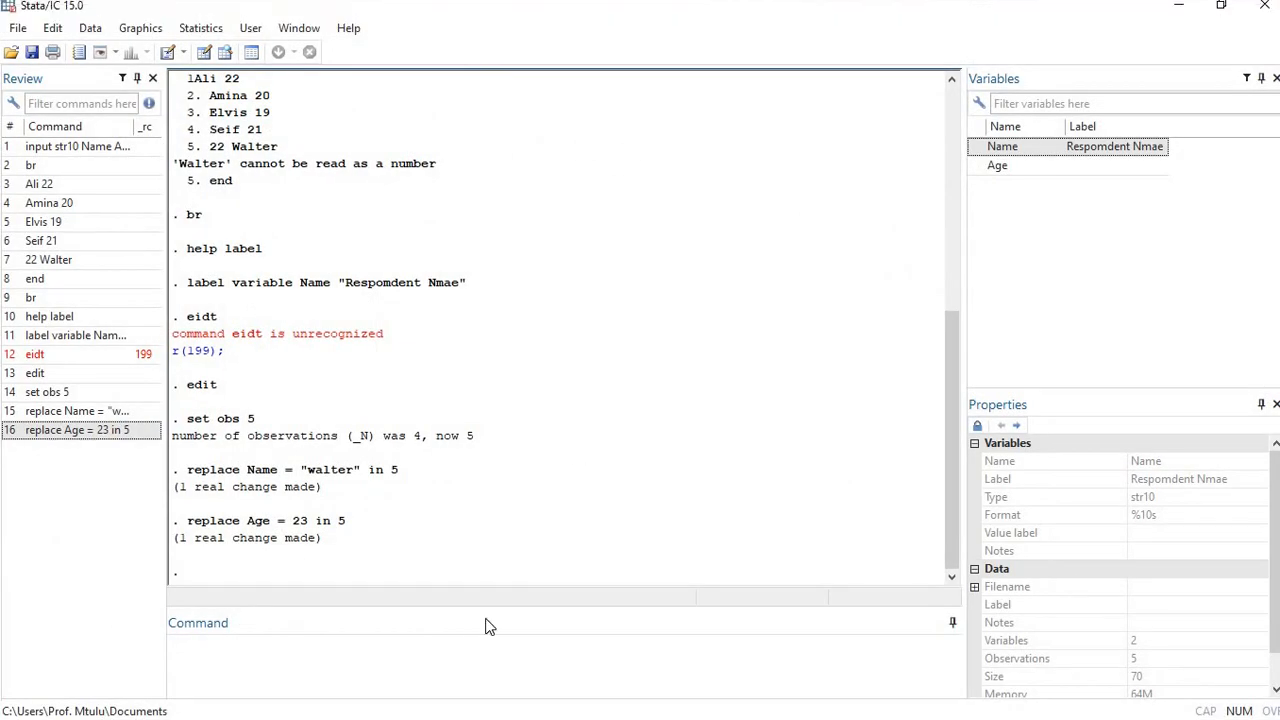
Open the current dataset in the Data Editor with the edit command, look over the observations, and close the editor
{"action": "left_click", "coordinate": [448, 658]}
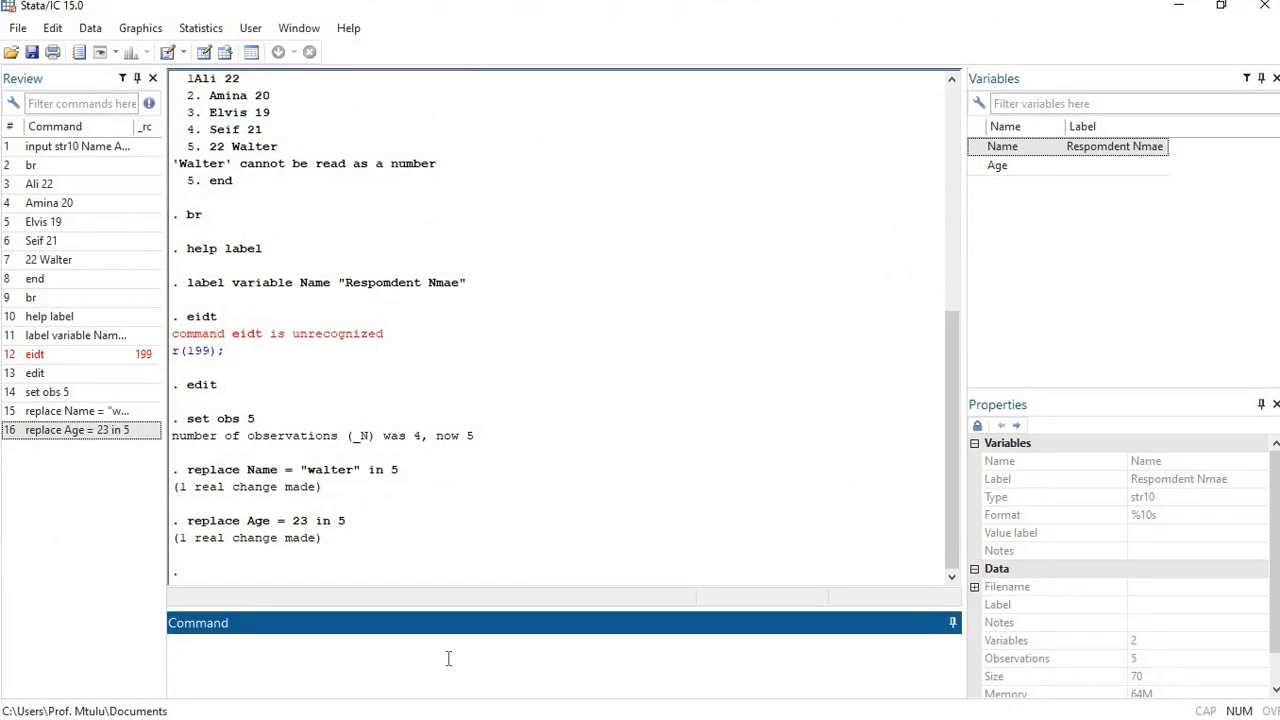
{"action": "type", "text": "ei"}
{"action": "key", "text": "BackSpace"}
{"action": "key", "text": "alt+Tab"}
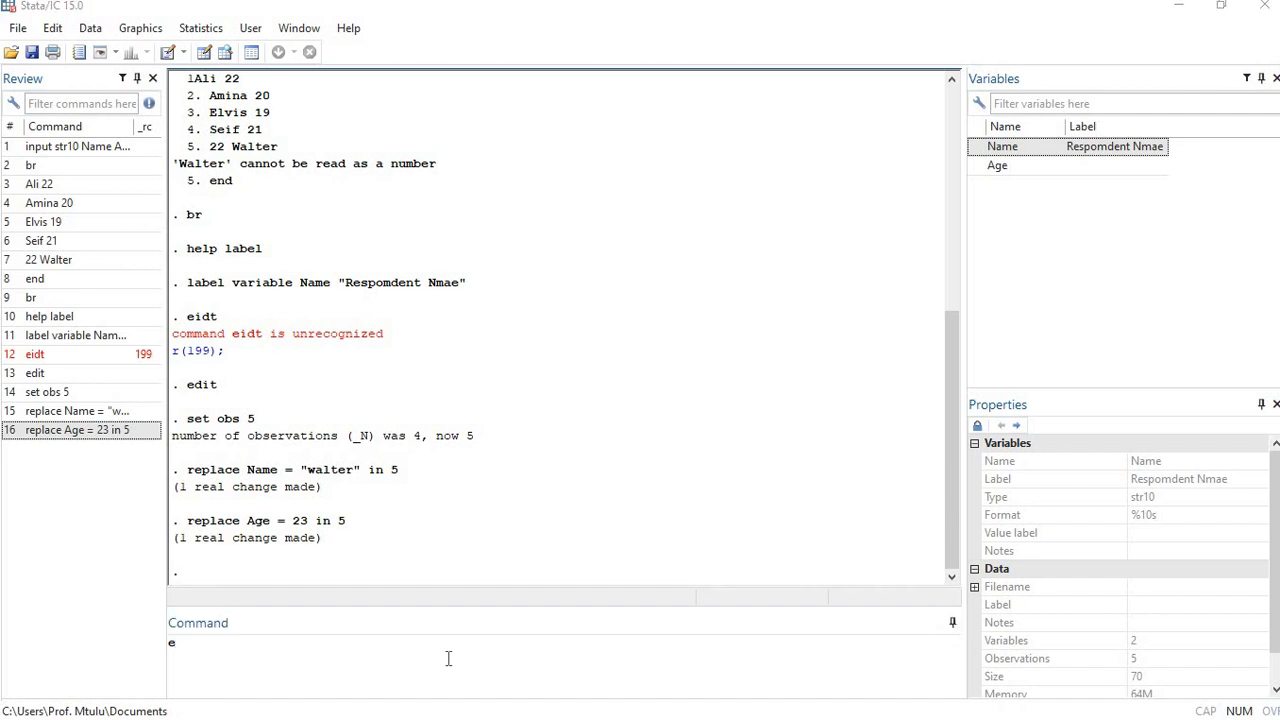
{"action": "key", "text": "alt+Tab"}
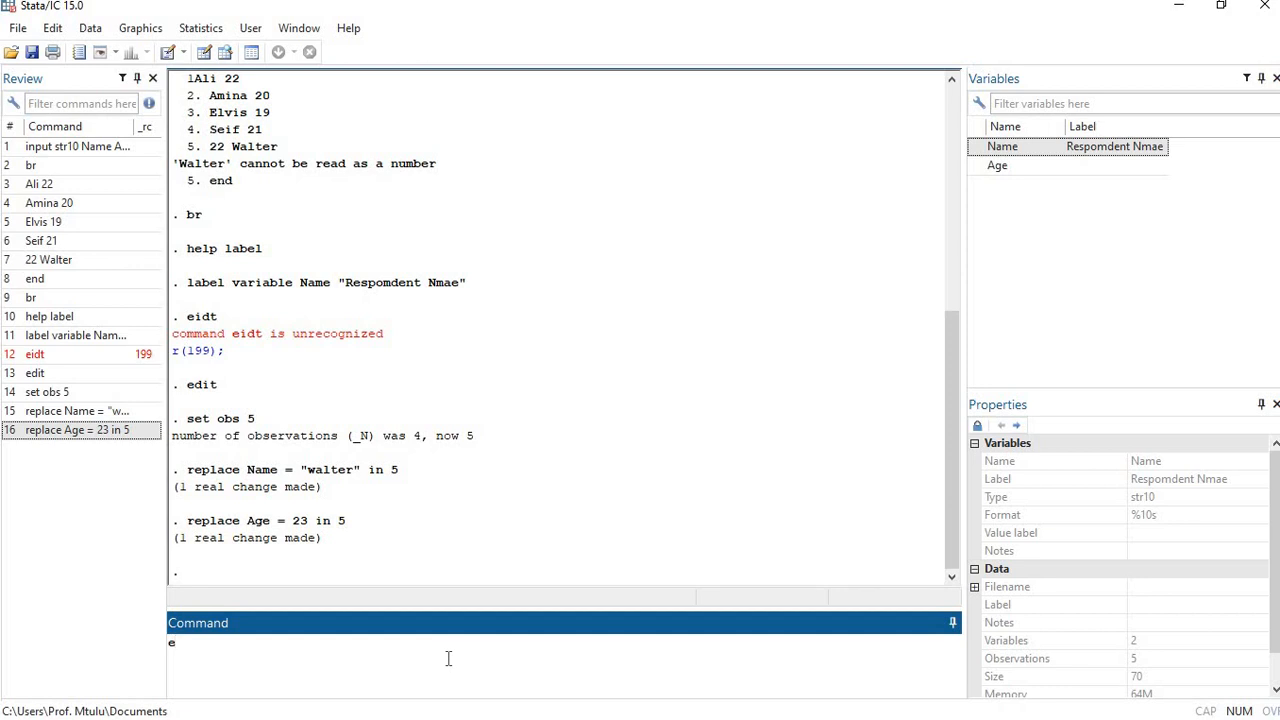
{"action": "type", "text": "dit"}
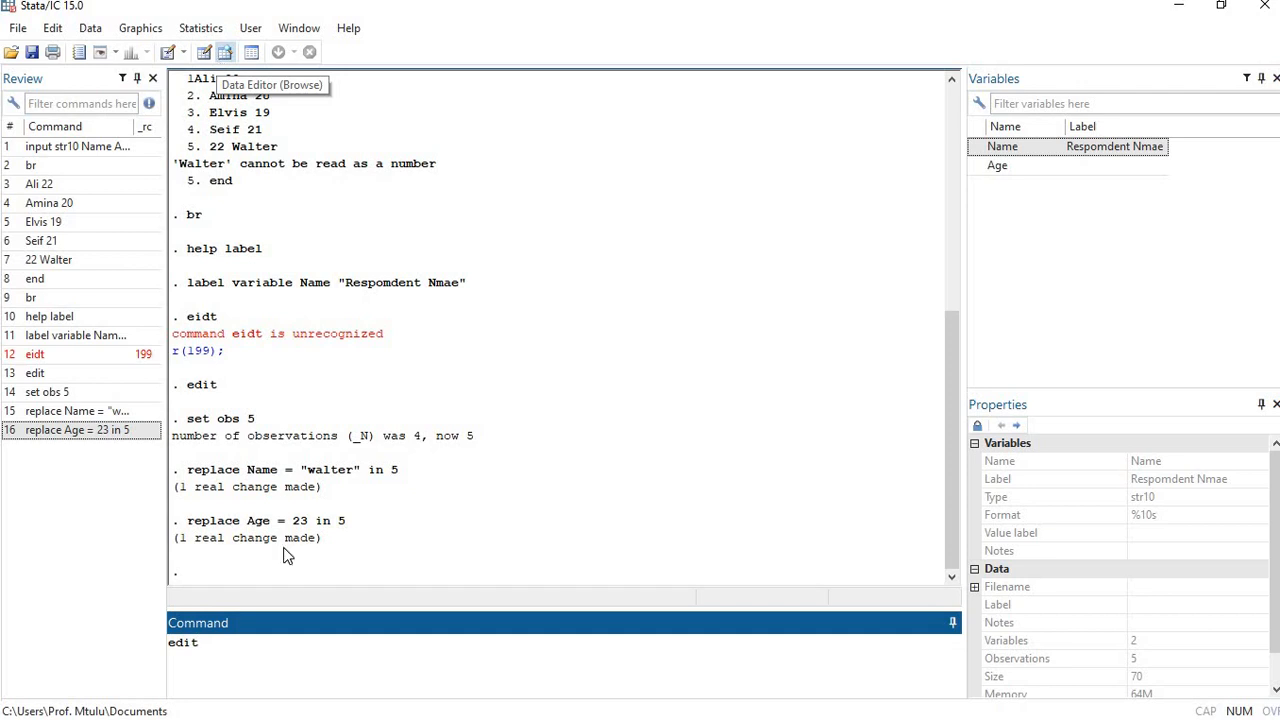
{"action": "key", "text": "BackSpace"}
{"action": "key", "text": "BackSpace"}
{"action": "key", "text": "BackSpace"}
{"action": "key", "text": "BackSpace"}
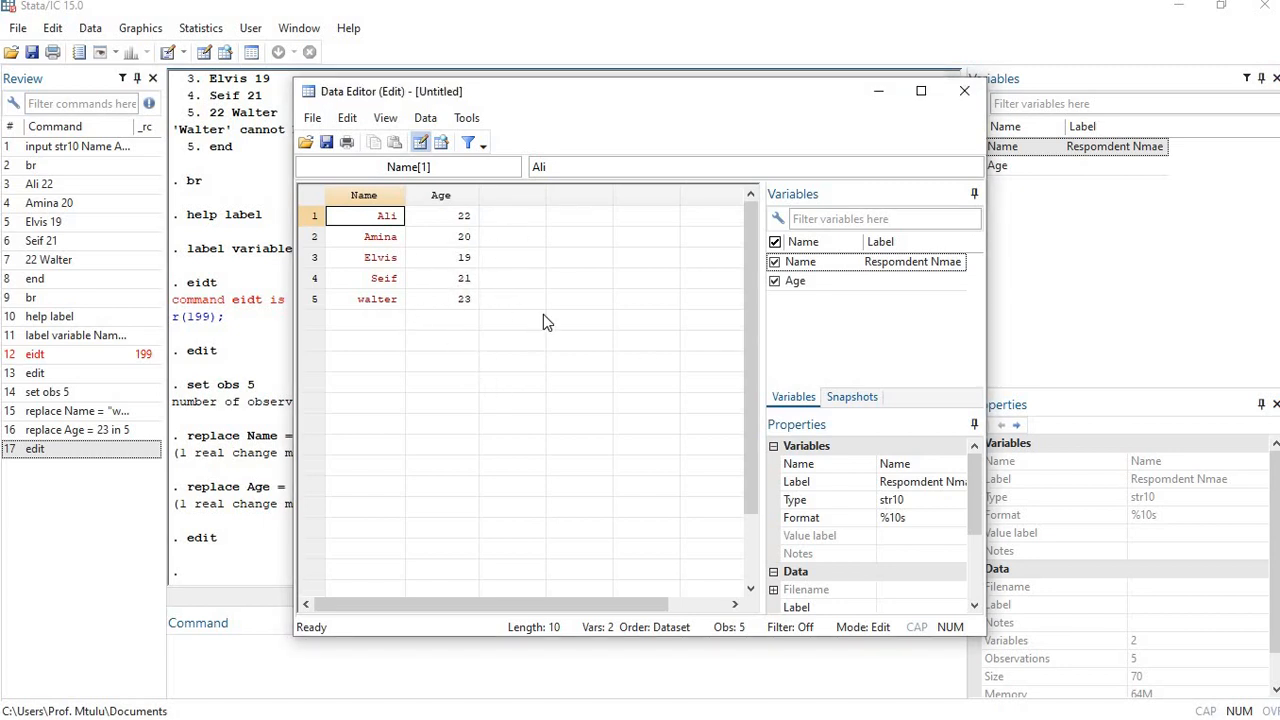
{"action": "left_click", "coordinate": [964, 91]}
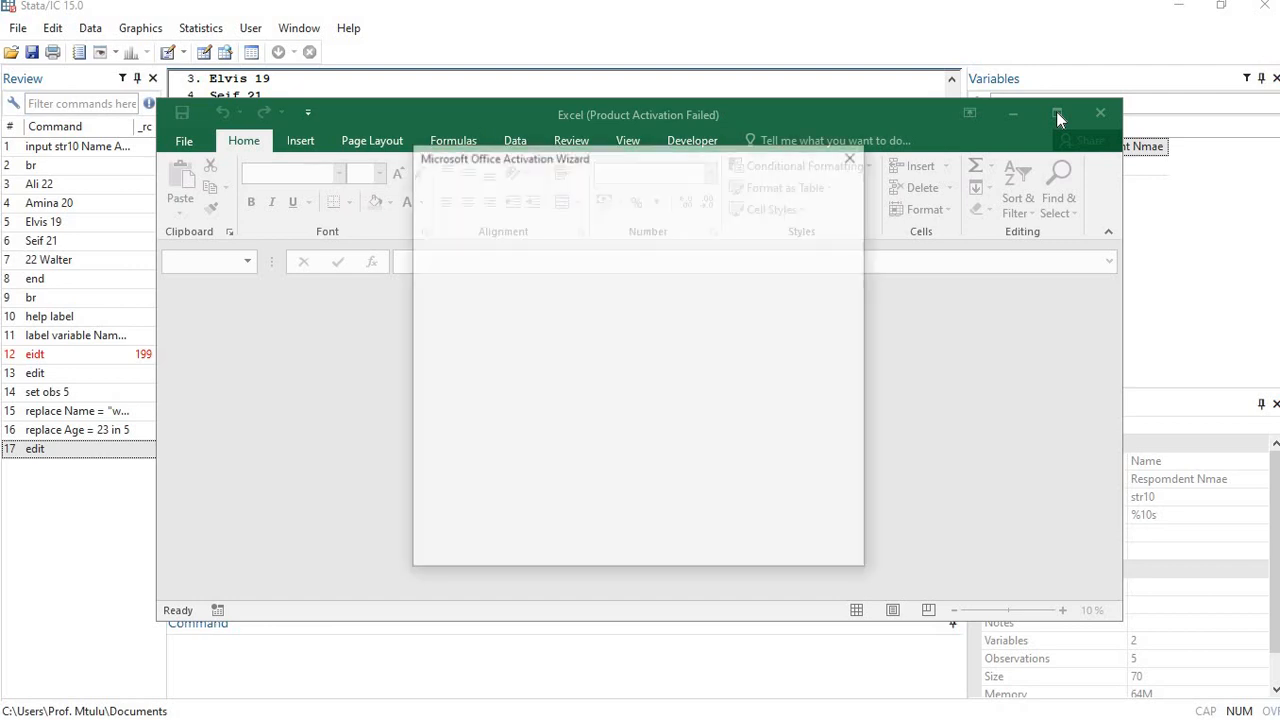
Dismiss Excel's Microsoft Office Activation Wizard and return to Stata
{"action": "left_click", "coordinate": [826, 553]}
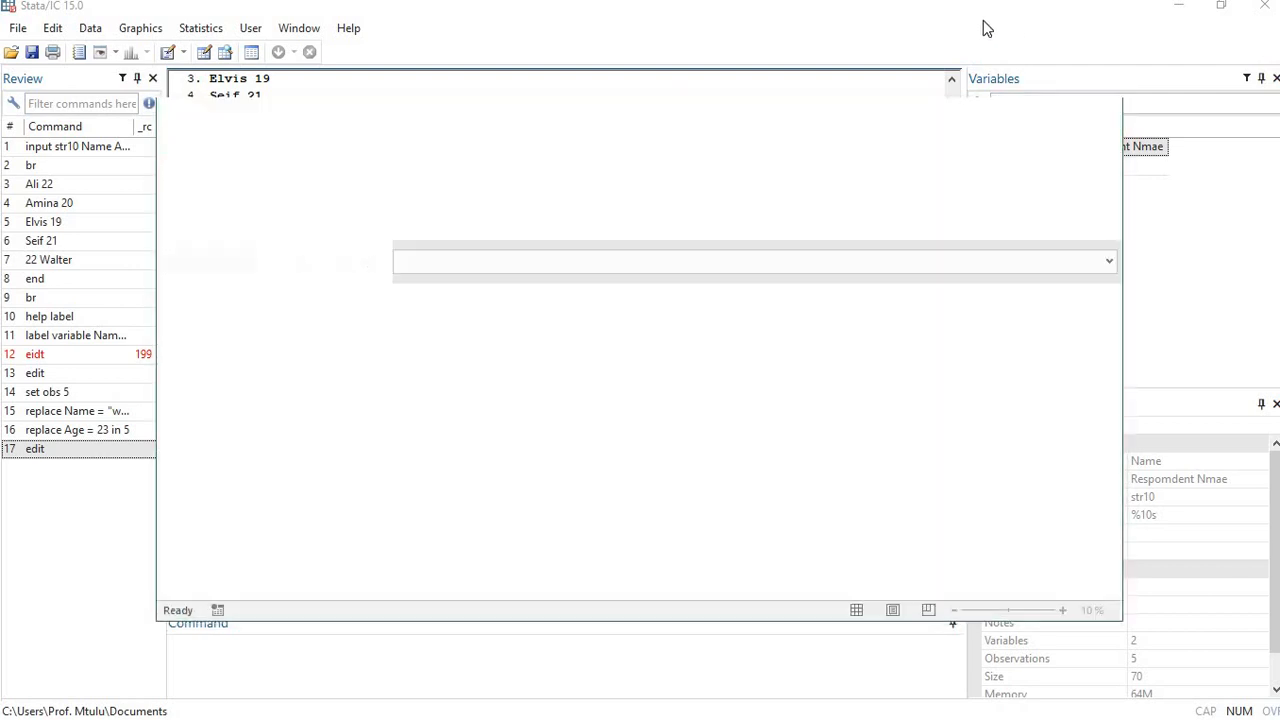
{"action": "mouse_move", "coordinate": [989, 11]}
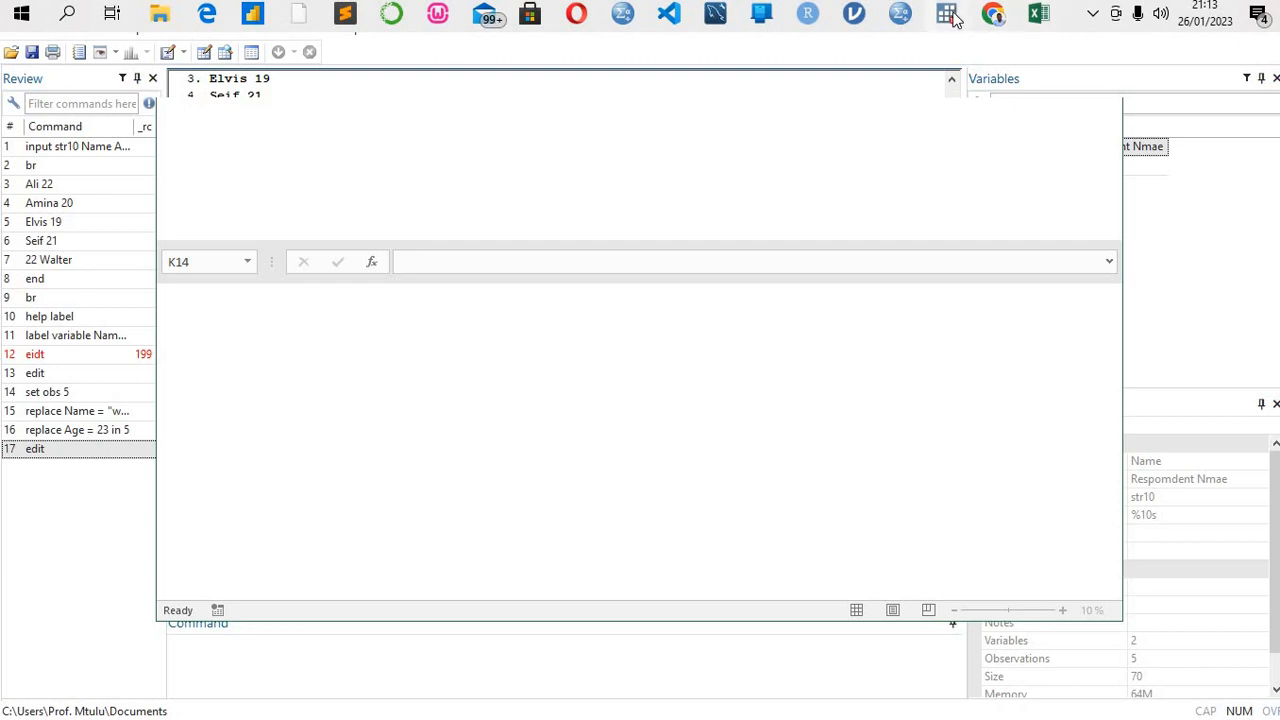
{"action": "left_click", "coordinate": [947, 14]}
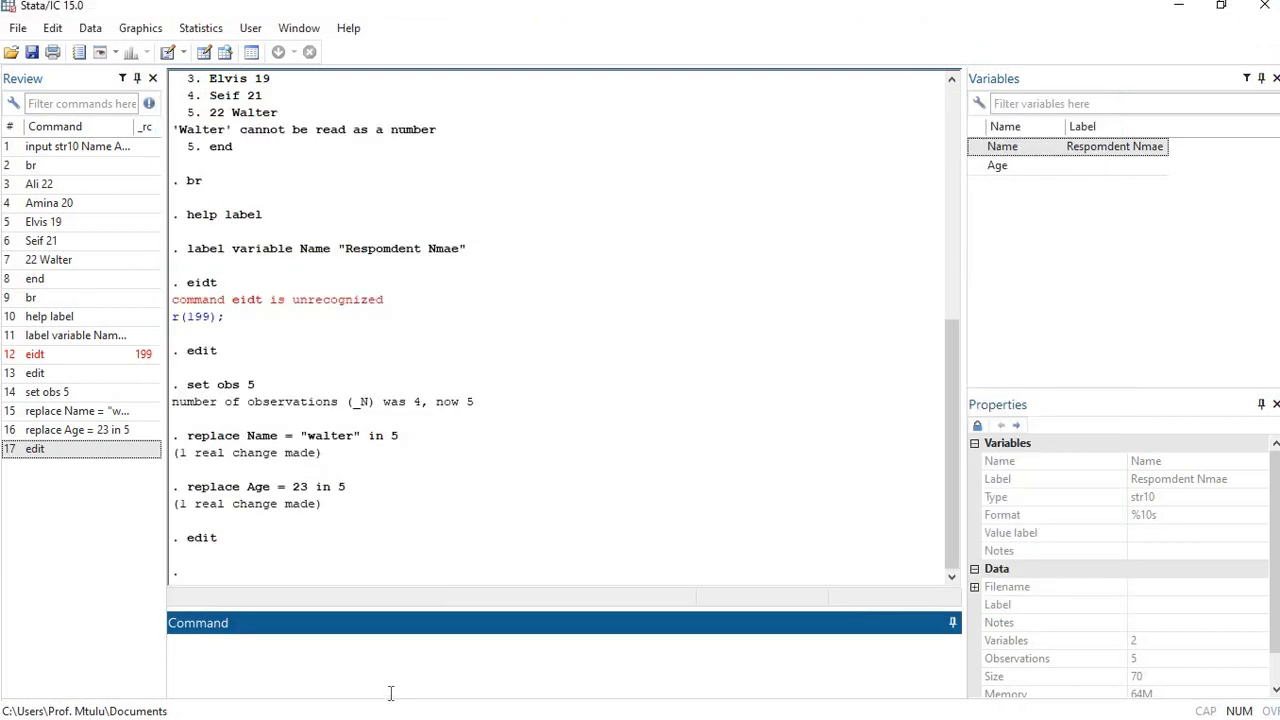
List the observations in the results with the command cl, and try the end command
{"action": "type", "text": "cl"}
{"action": "key", "text": "Return"}
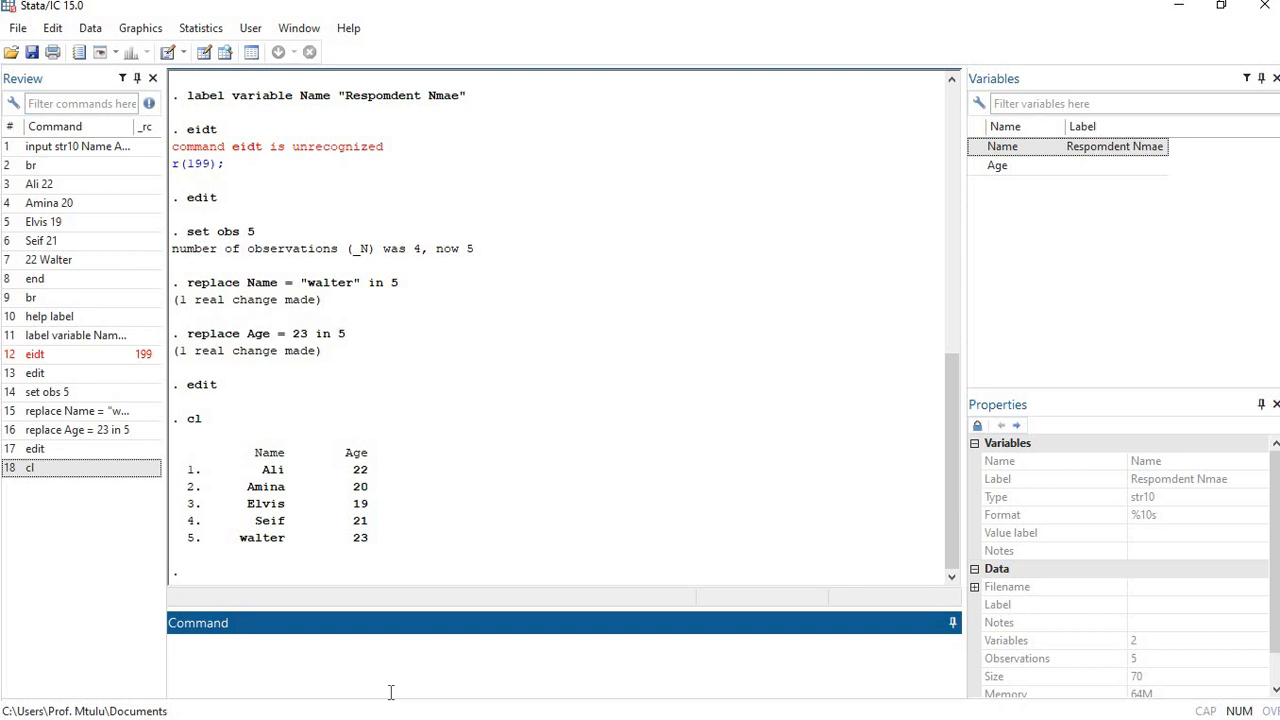
{"action": "type", "text": "end"}
{"action": "key", "text": "Return"}
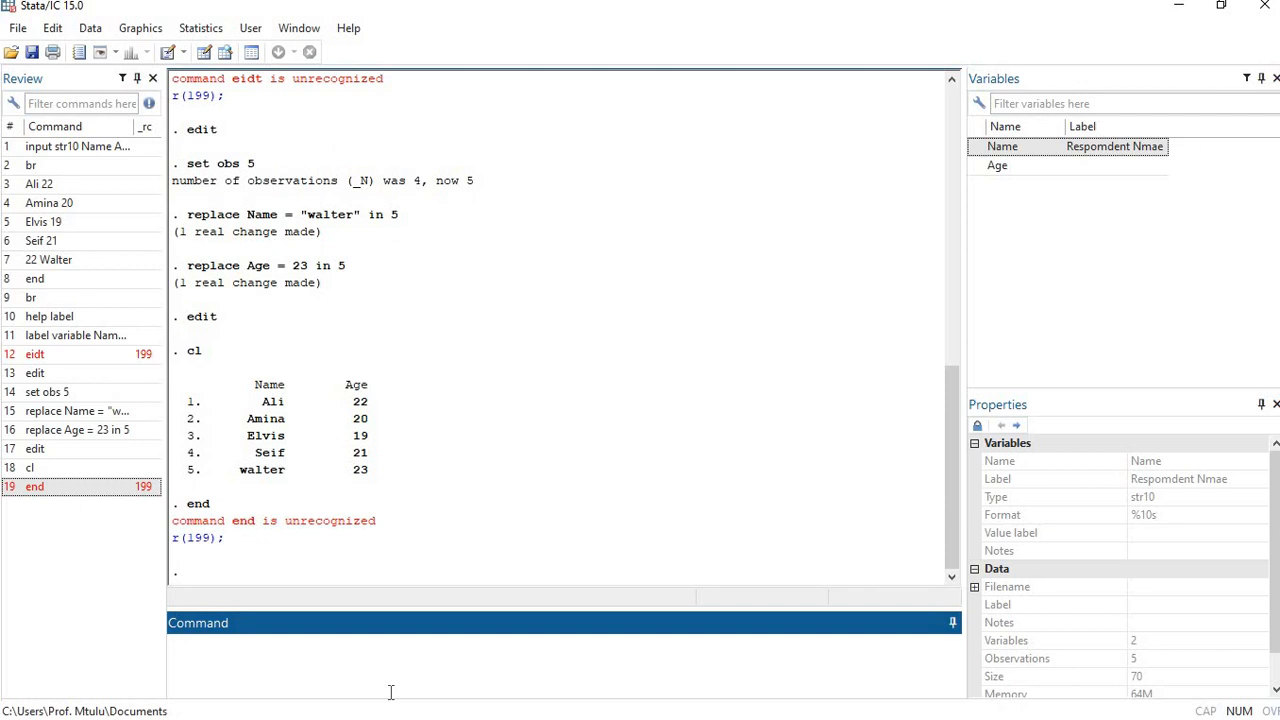
Remove the current dataset from memory with the clear command
{"action": "type", "text": "clear"}
{"action": "key", "text": "Return"}
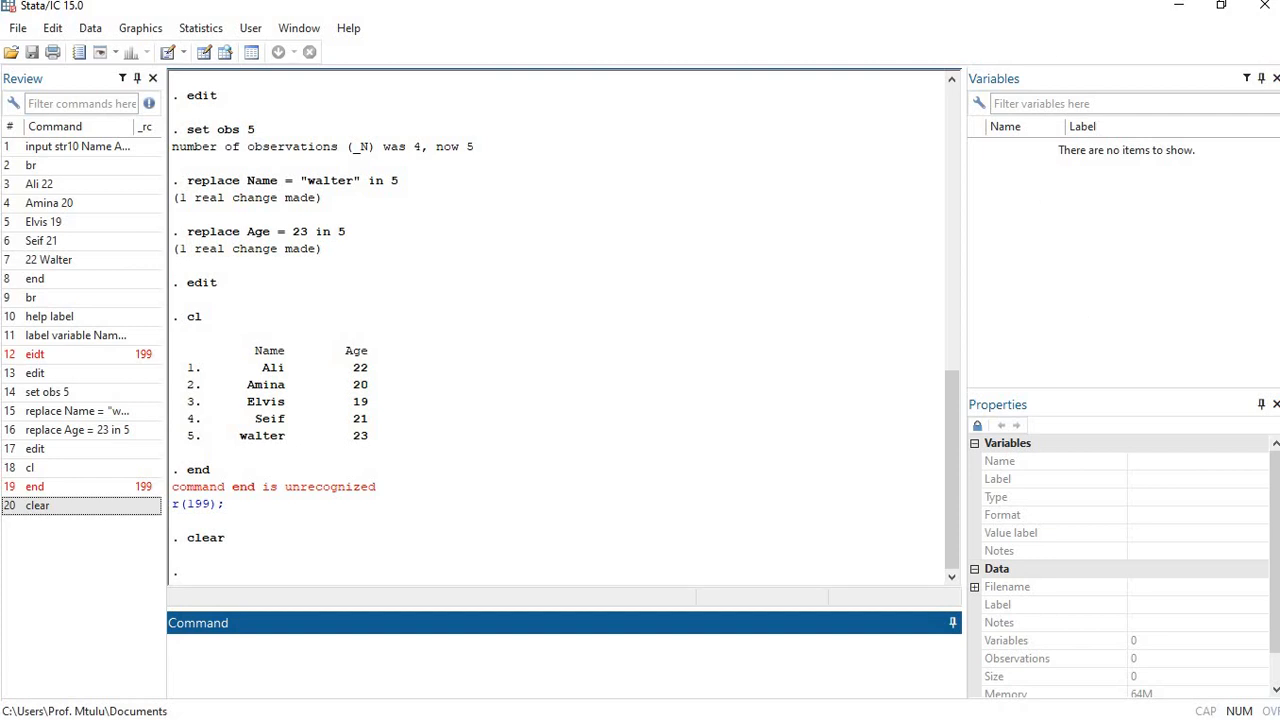
Switch to the consumption workbook in Excel, maximize it, and copy the whole data range from the observation_date header to the last cell
{"action": "mouse_move", "coordinate": [1038, 14]}
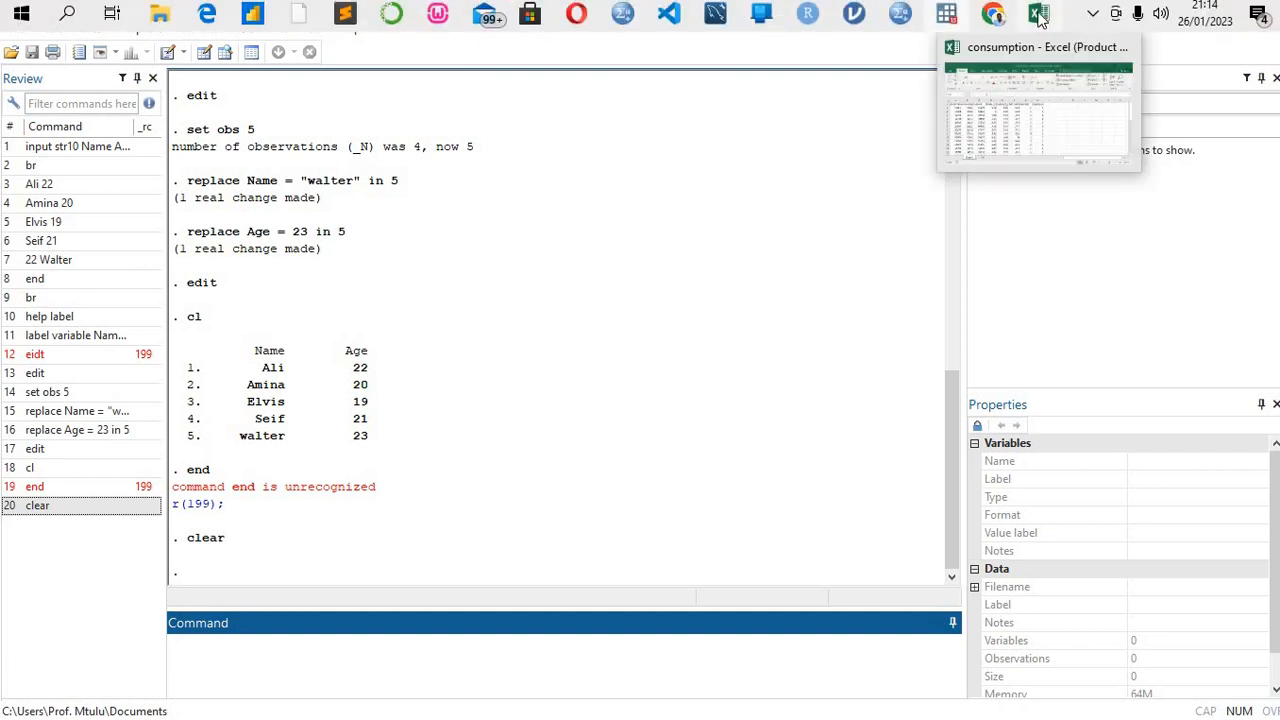
{"action": "left_click", "coordinate": [996, 114]}
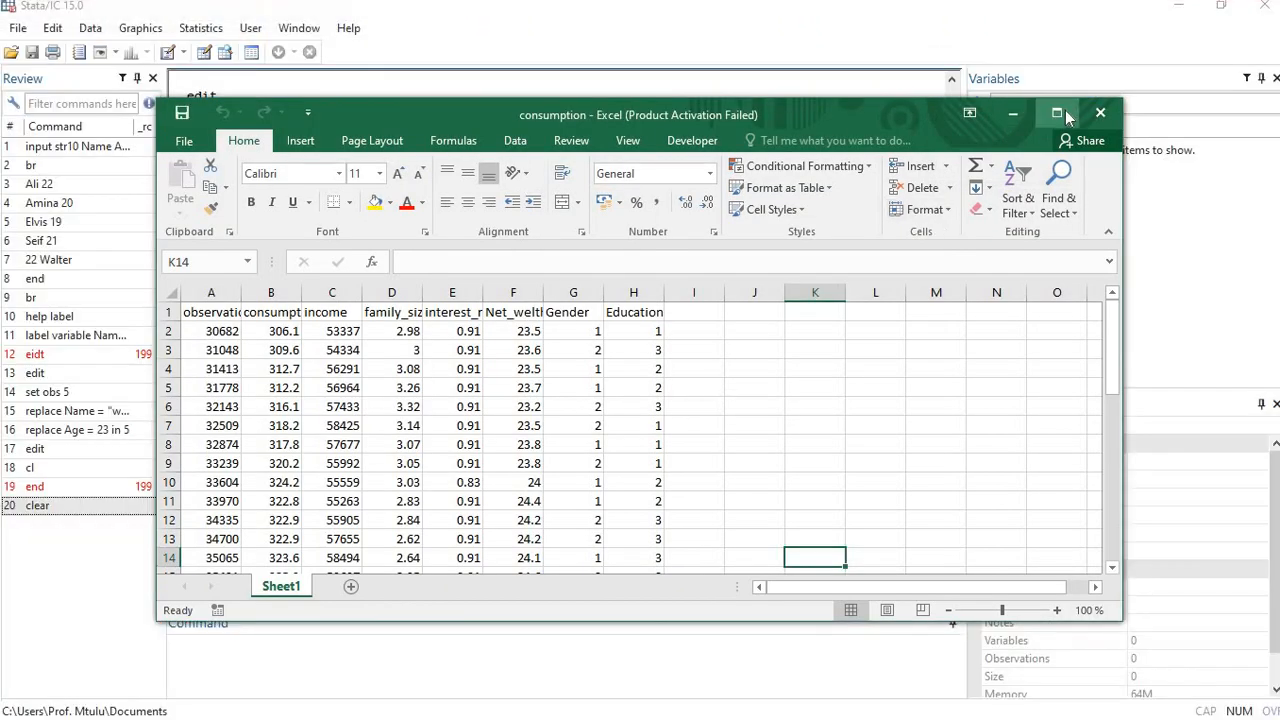
{"action": "left_click", "coordinate": [1062, 114]}
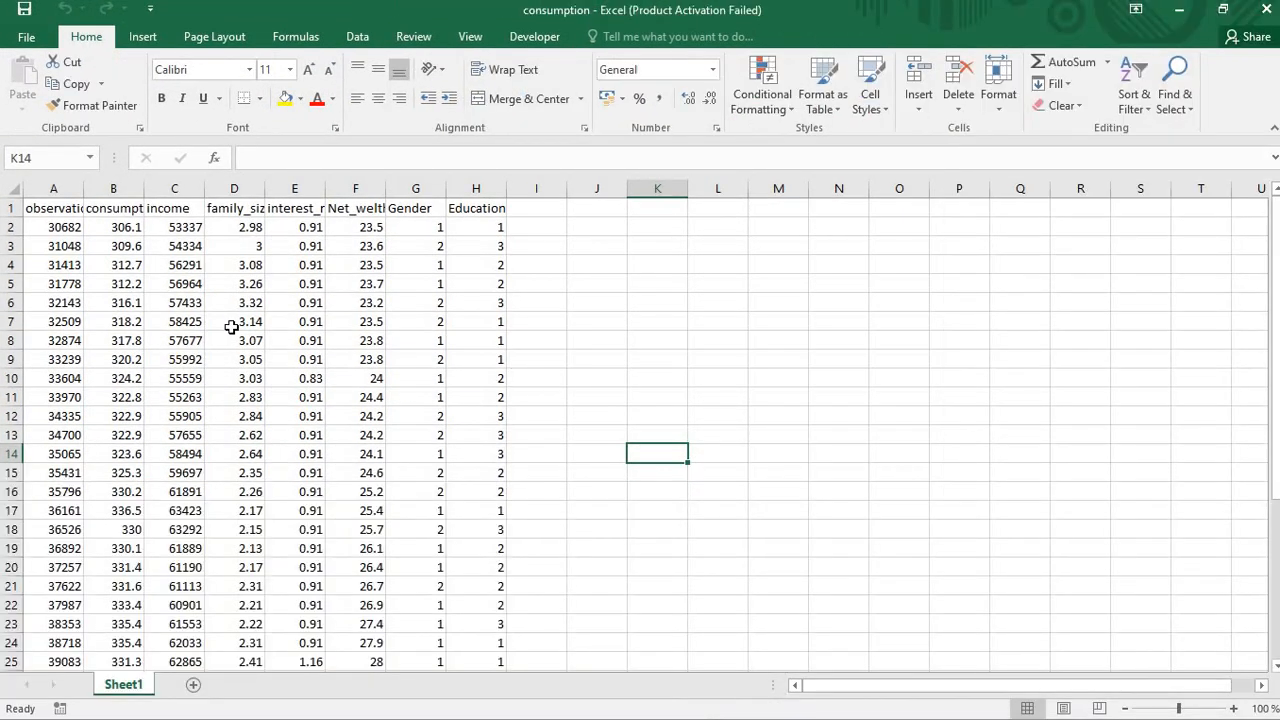
{"action": "left_click", "coordinate": [51, 230]}
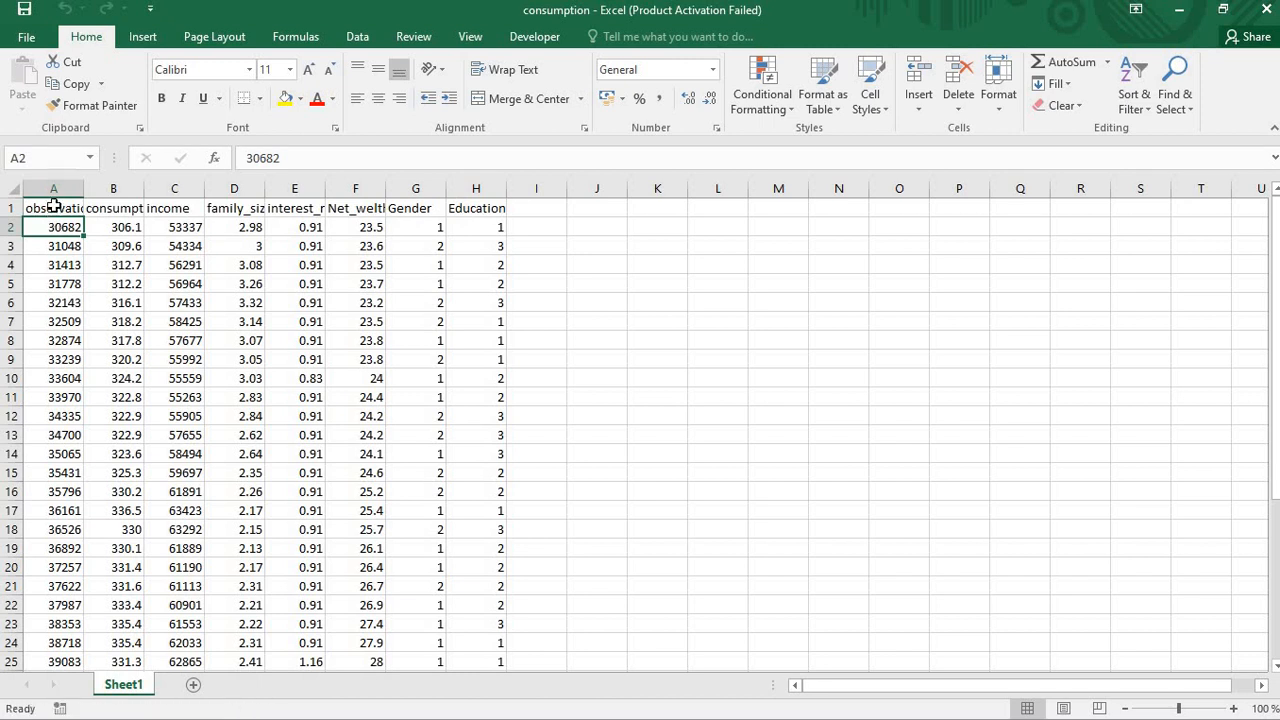
{"action": "left_click", "coordinate": [53, 207]}
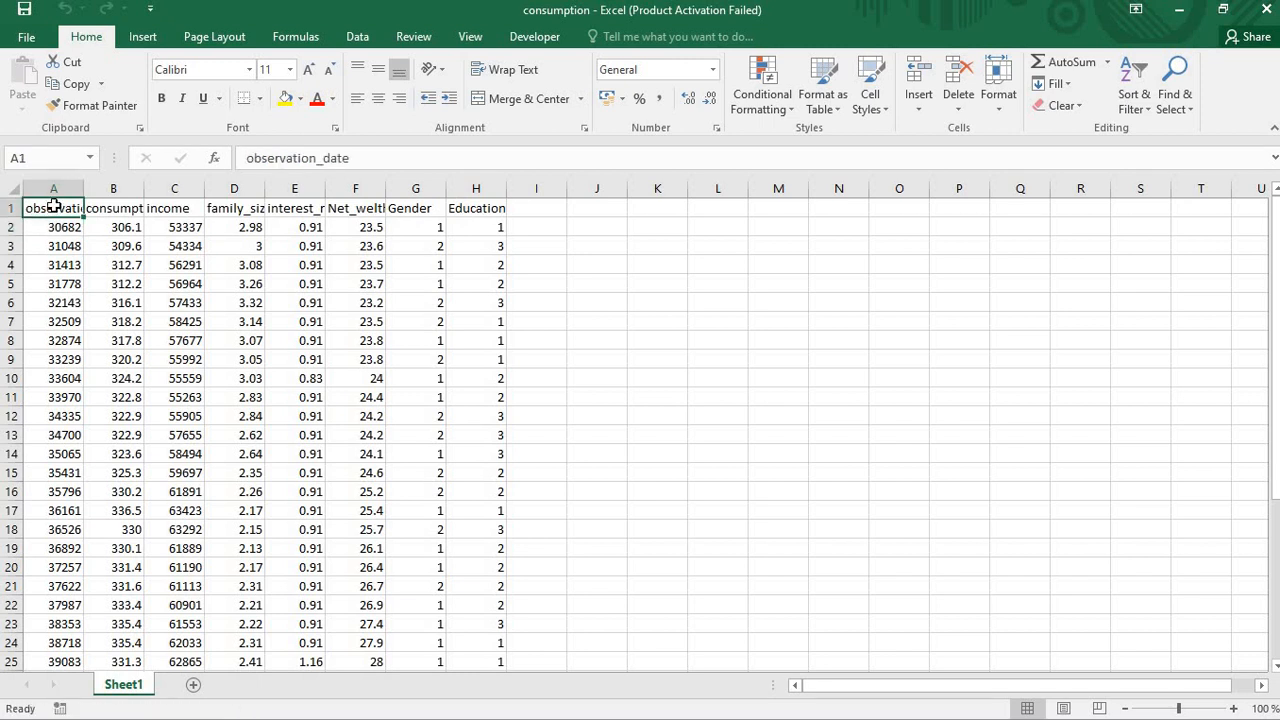
{"action": "key", "text": "ctrl+shift+End"}
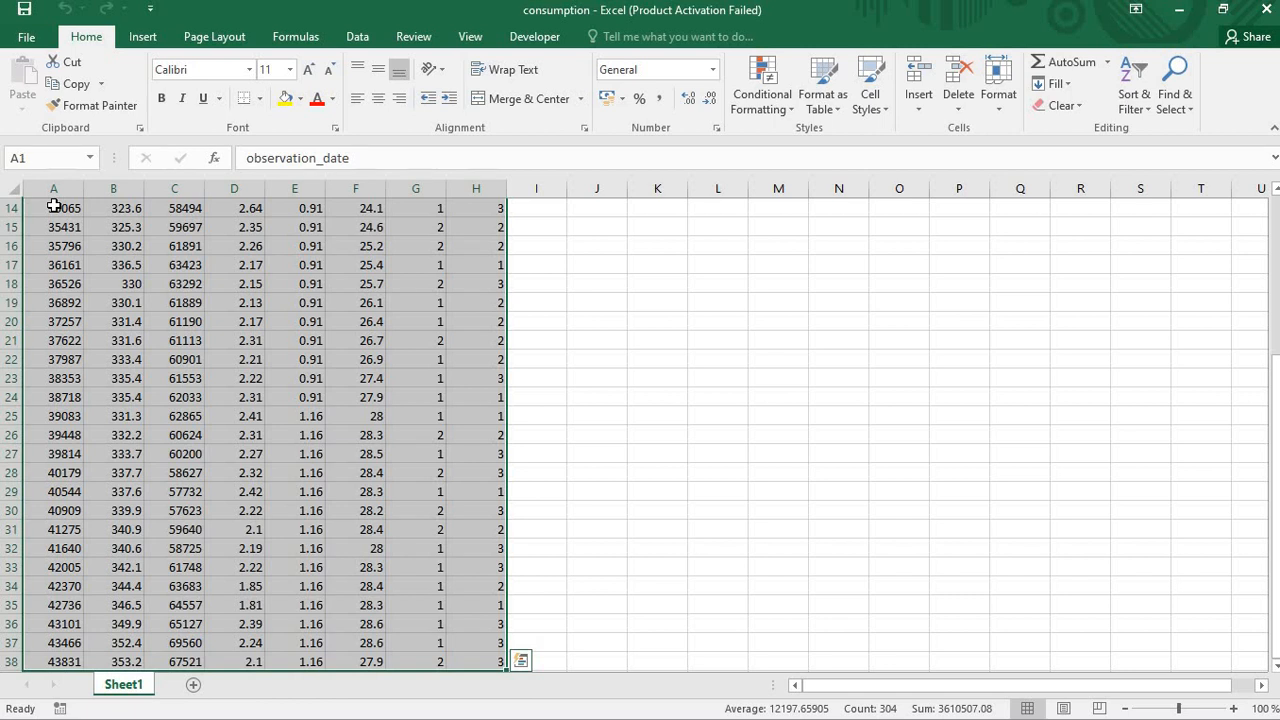
{"action": "key", "text": "ctrl+c"}
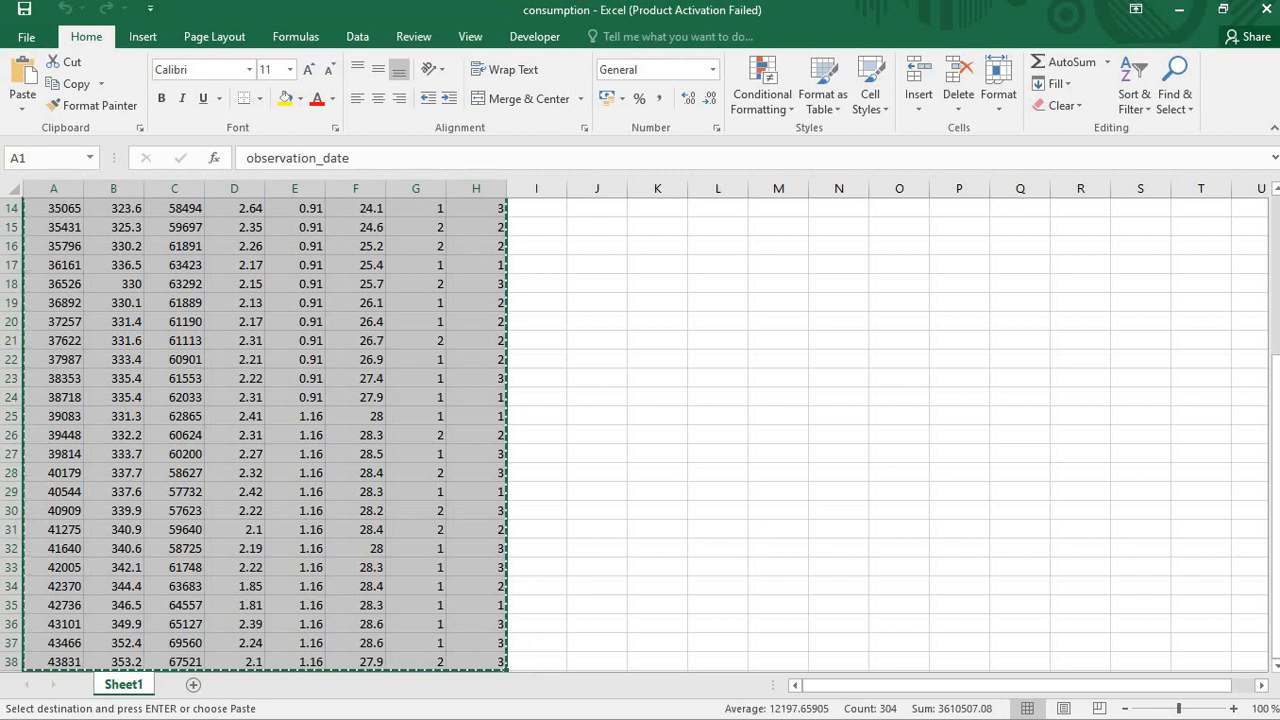
Return to Stata, open the empty Data Editor in edit mode with the edit command, and maximize its window
{"action": "mouse_move", "coordinate": [502, 1]}
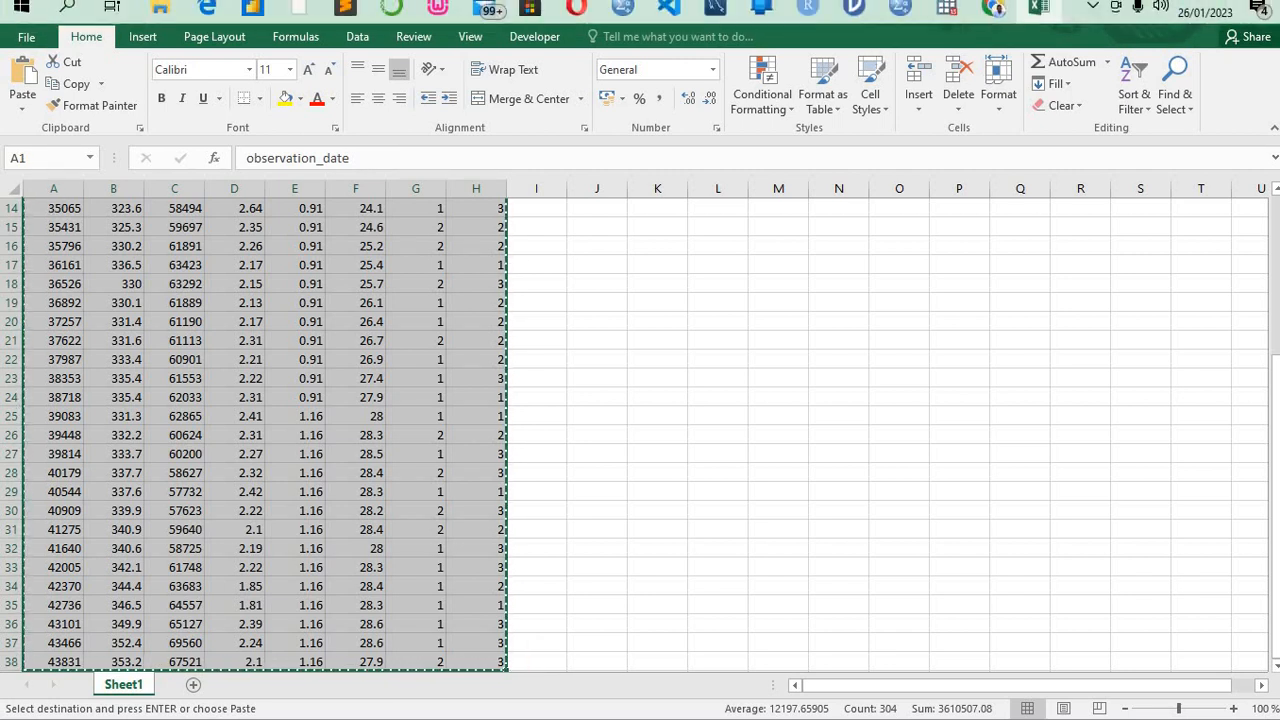
{"action": "left_click", "coordinate": [948, 11]}
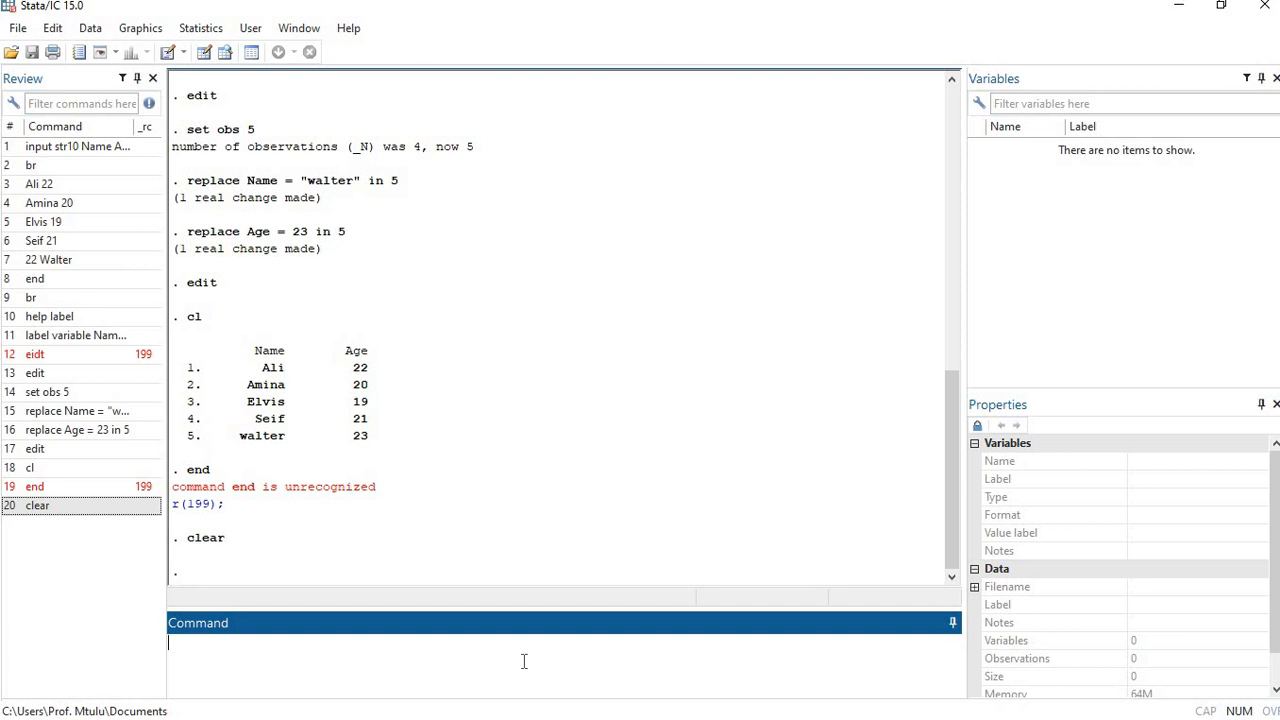
{"action": "type", "text": "edit"}
{"action": "key", "text": "Return"}
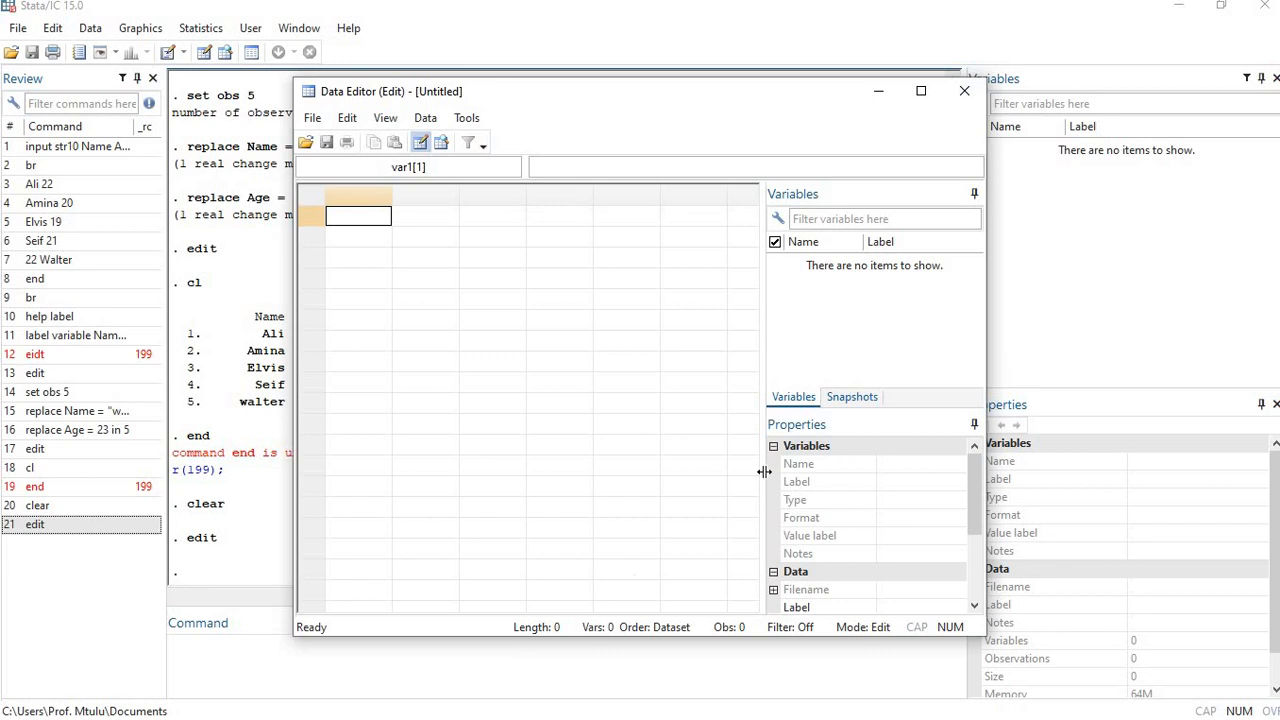
{"action": "left_click", "coordinate": [921, 91]}
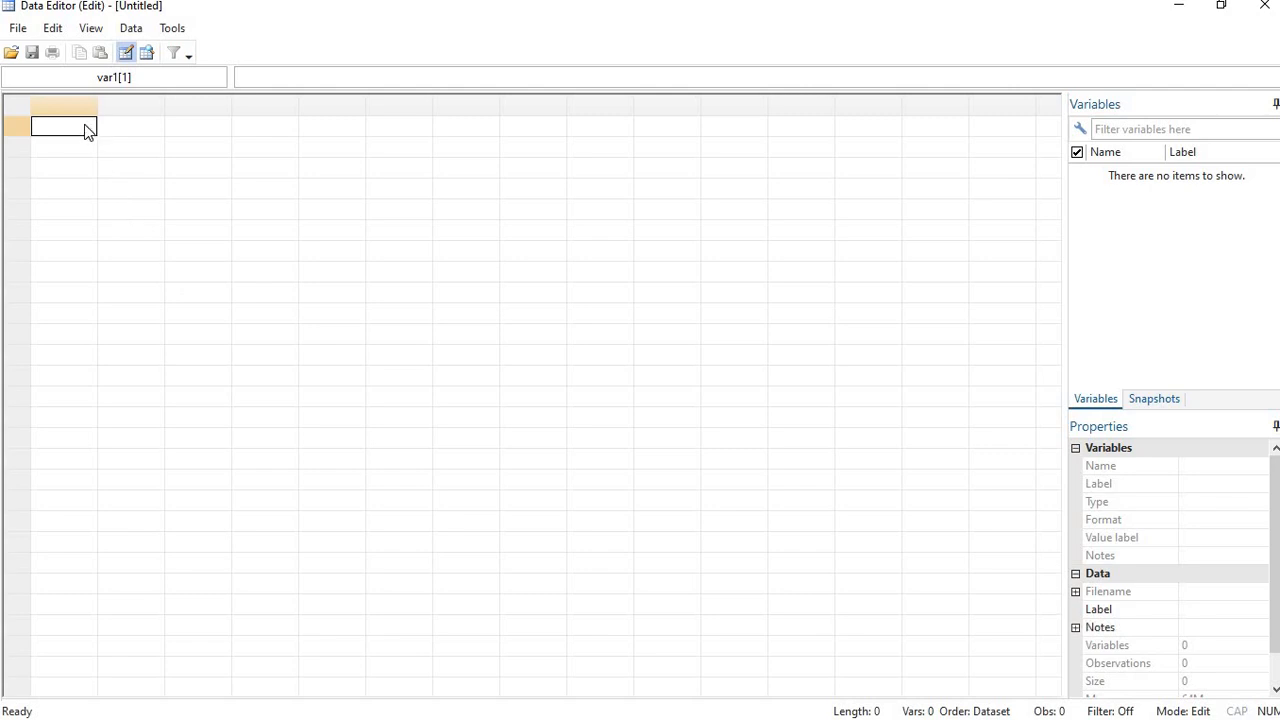
Try to paste the copied Excel data into the first cell of the empty Data Editor
{"action": "type", "text": "4"}
{"action": "key", "text": "BackSpace"}
{"action": "key", "text": "ctrl+v"}
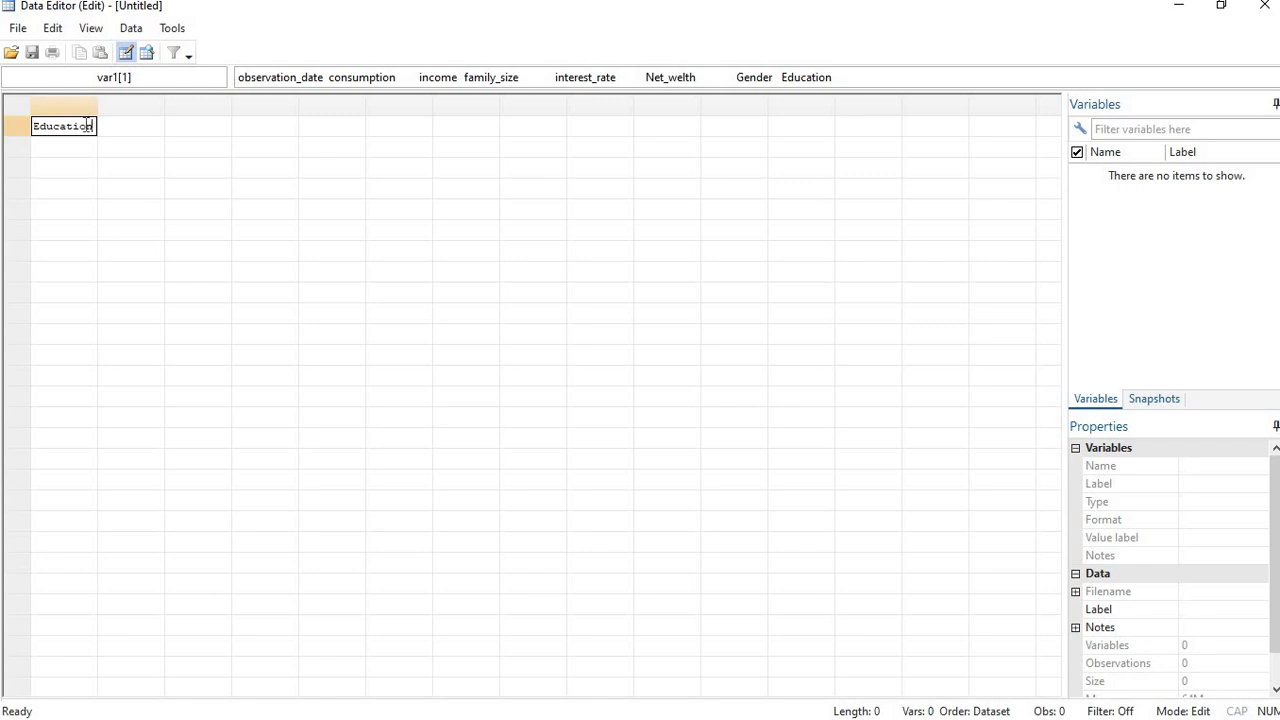
Delete the pasted header text from the first cell and leave the cell empty
{"action": "key", "text": "BackSpace"}
{"action": "key", "text": "BackSpace"}
{"action": "key", "text": "BackSpace"}
{"action": "key", "text": "BackSpace"}
{"action": "key", "text": "BackSpace"}
{"action": "key", "text": "BackSpace"}
{"action": "key", "text": "BackSpace"}
{"action": "key", "text": "BackSpace"}
{"action": "key", "text": "BackSpace"}
{"action": "key", "text": "BackSpace"}
{"action": "key", "text": "BackSpace"}
{"action": "key", "text": "BackSpace"}
{"action": "key", "text": "BackSpace"}
{"action": "key", "text": "BackSpace"}
{"action": "key", "text": "BackSpace"}
{"action": "key", "text": "BackSpace"}
{"action": "key", "text": "BackSpace"}
{"action": "key", "text": "BackSpace"}
{"action": "key", "text": "BackSpace"}
{"action": "key", "text": "BackSpace"}
{"action": "key", "text": "BackSpace"}
{"action": "key", "text": "BackSpace"}
{"action": "key", "text": "BackSpace"}
{"action": "key", "text": "BackSpace"}
{"action": "key", "text": "BackSpace"}
{"action": "key", "text": "BackSpace"}
{"action": "key", "text": "BackSpace"}
{"action": "key", "text": "BackSpace"}
{"action": "key", "text": "BackSpace"}
{"action": "key", "text": "BackSpace"}
{"action": "key", "text": "BackSpace"}
{"action": "key", "text": "BackSpace"}
{"action": "key", "text": "BackSpace"}
{"action": "key", "text": "BackSpace"}
{"action": "key", "text": "BackSpace"}
{"action": "key", "text": "BackSpace"}
{"action": "key", "text": "BackSpace"}
{"action": "key", "text": "BackSpace"}
{"action": "key", "text": "BackSpace"}
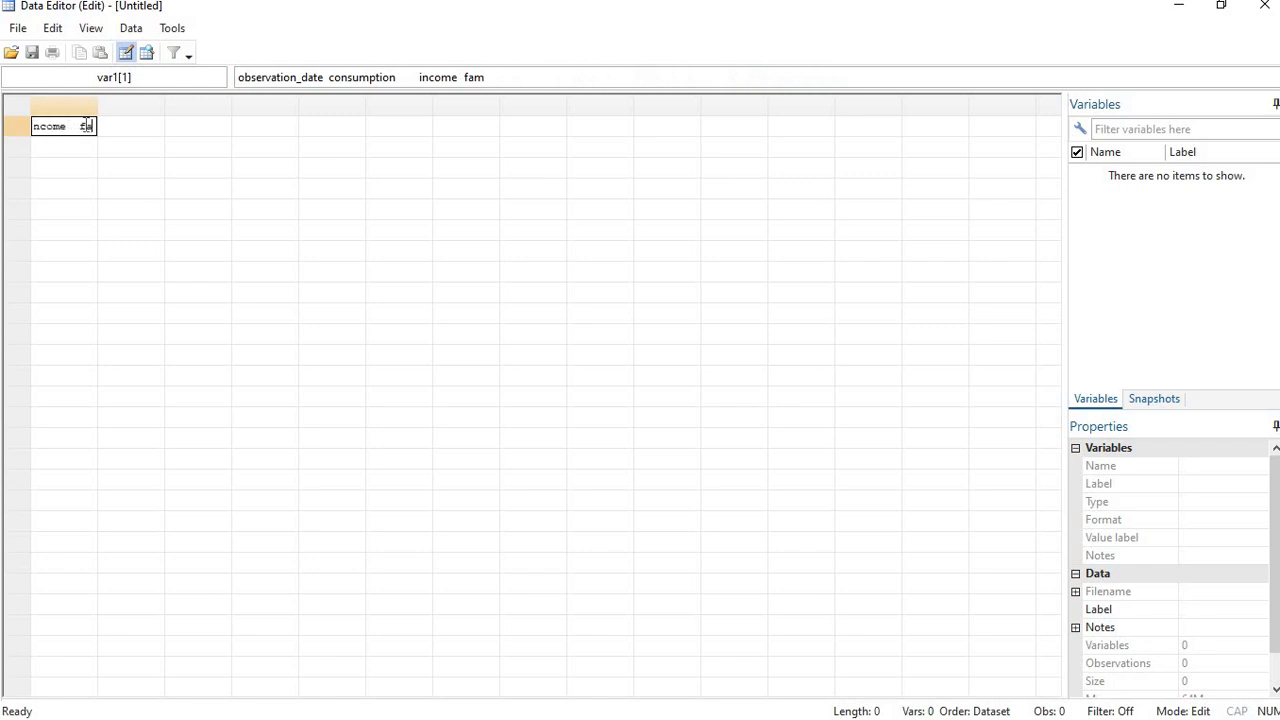
{"action": "key", "text": "BackSpace"}
{"action": "key", "text": "BackSpace"}
{"action": "key", "text": "BackSpace"}
{"action": "key", "text": "BackSpace"}
{"action": "key", "text": "BackSpace"}
{"action": "key", "text": "BackSpace"}
{"action": "key", "text": "BackSpace"}
{"action": "key", "text": "BackSpace"}
{"action": "key", "text": "BackSpace"}
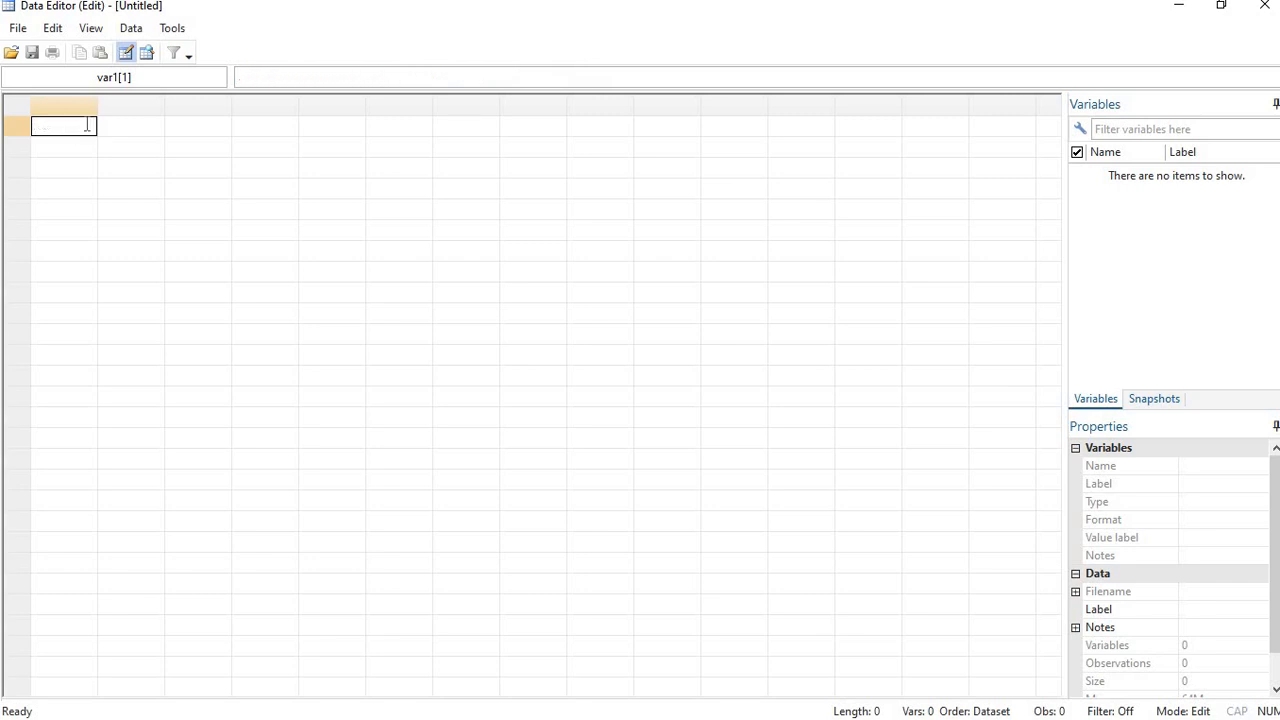
{"action": "key", "text": "Tab"}
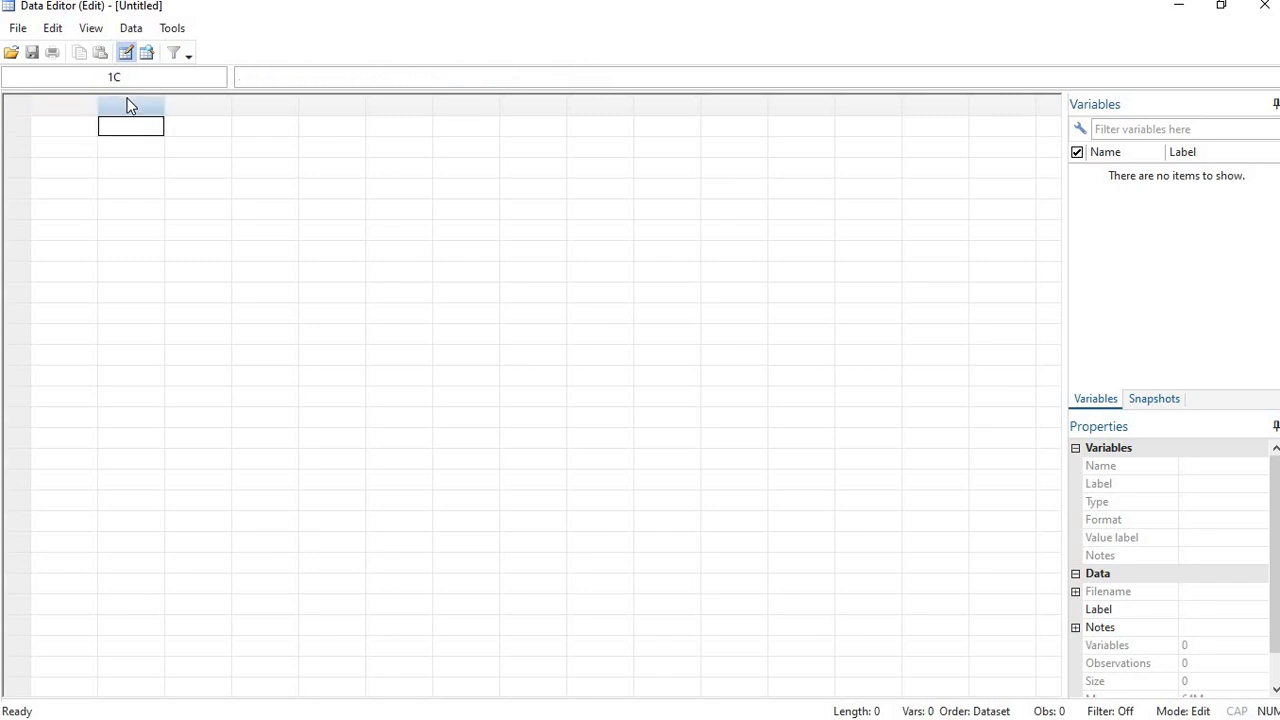
Try to paste the copied data into the selected first column, dismiss the message, and close the Data Editor
{"action": "left_click", "coordinate": [56, 119]}
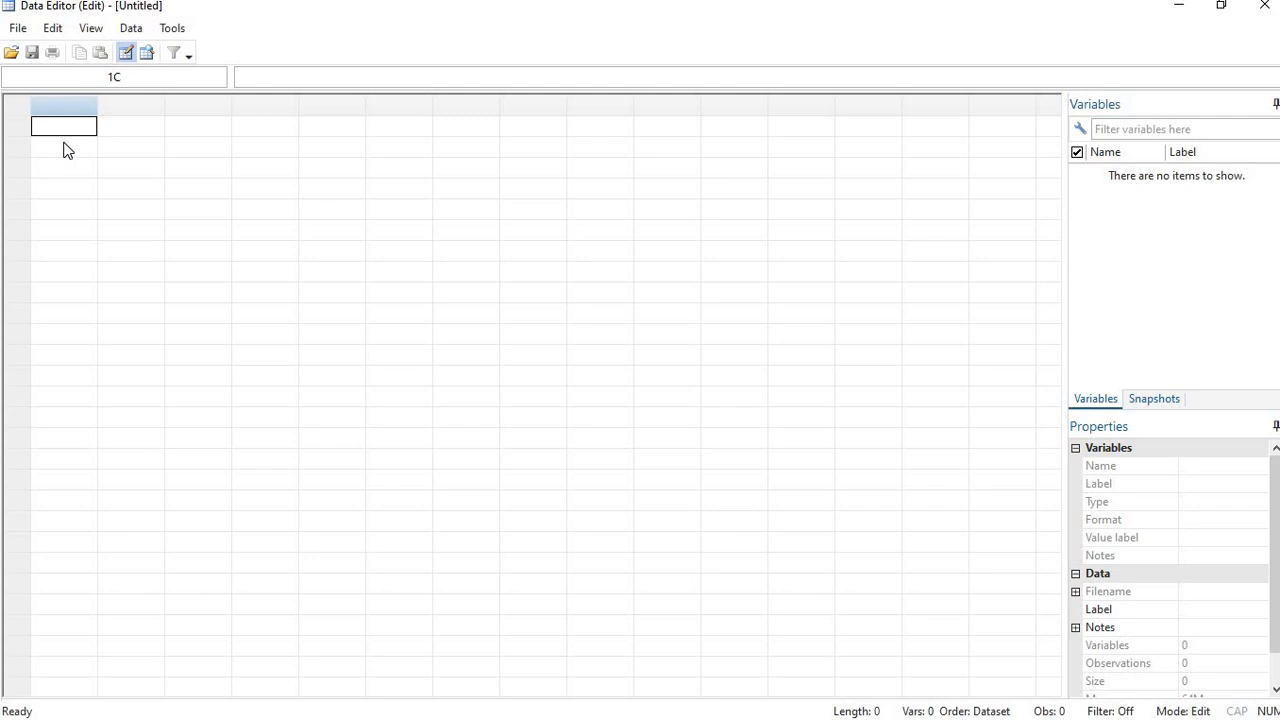
{"action": "key", "text": "ctrl+v"}
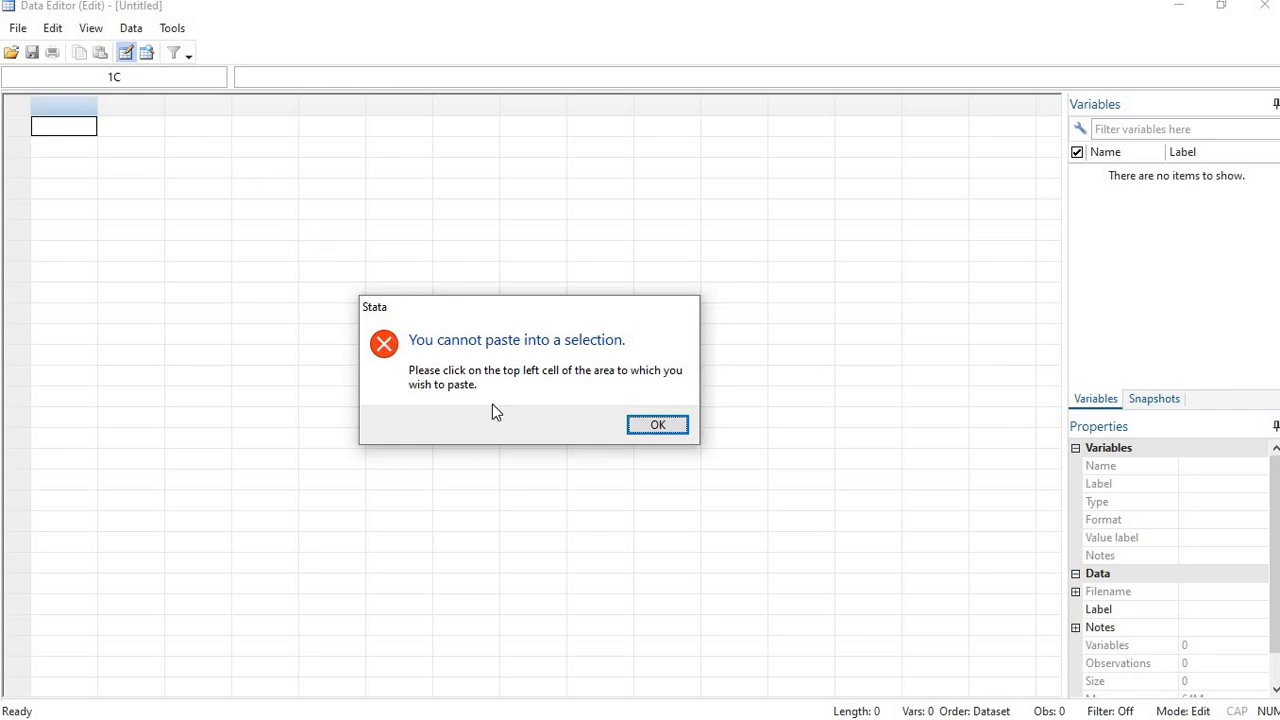
{"action": "left_click", "coordinate": [642, 428]}
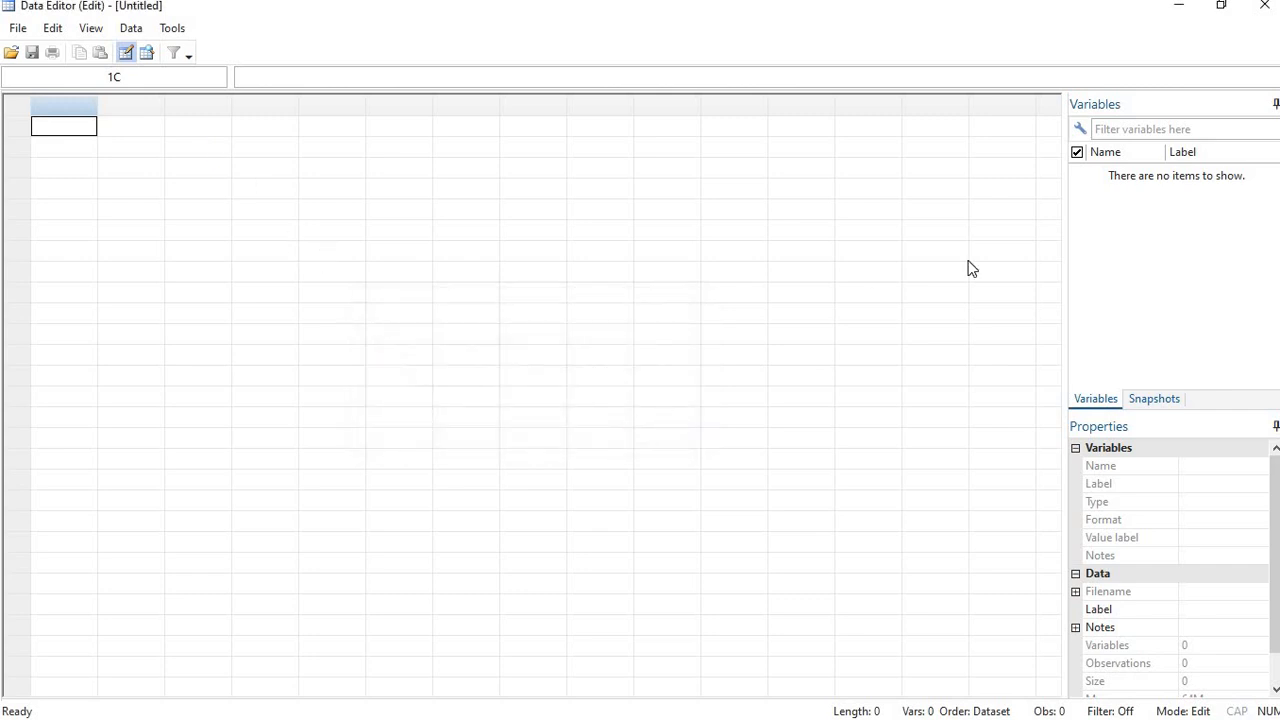
{"action": "left_click", "coordinate": [1263, 8]}
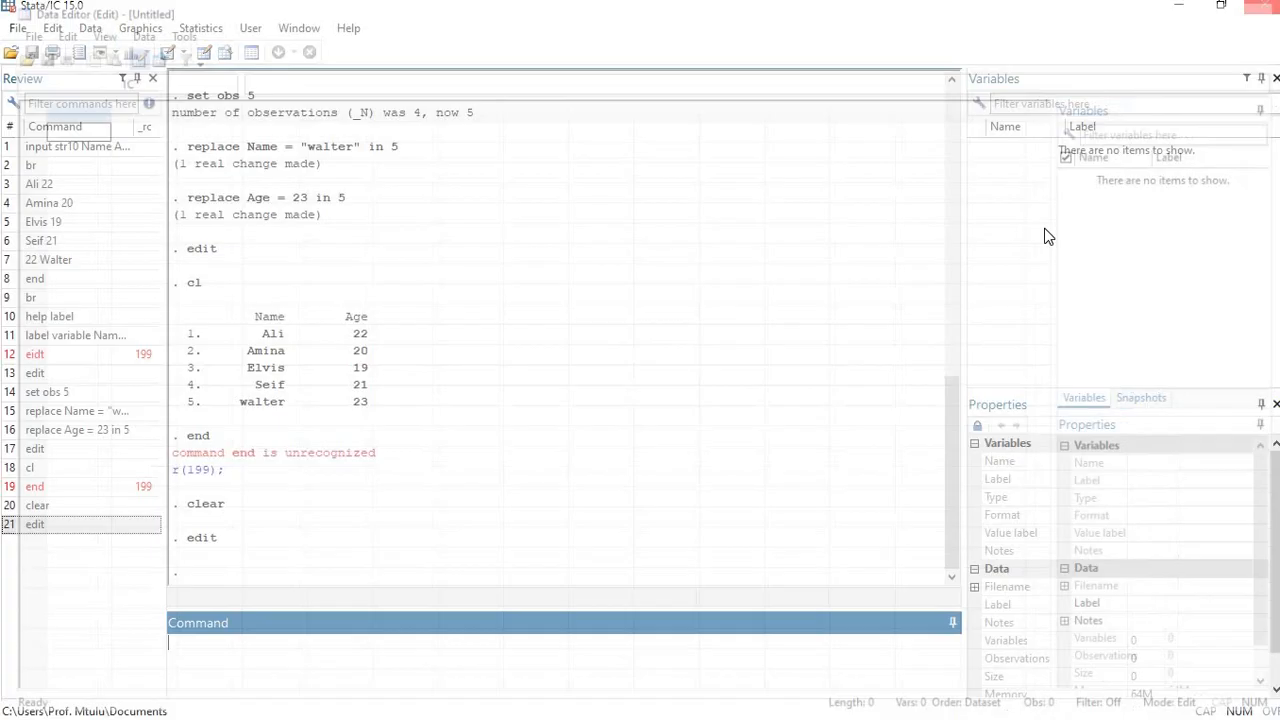
Check the Google Meet call window with its participants and return to the main Stata window
{"action": "mouse_move", "coordinate": [1028, 3]}
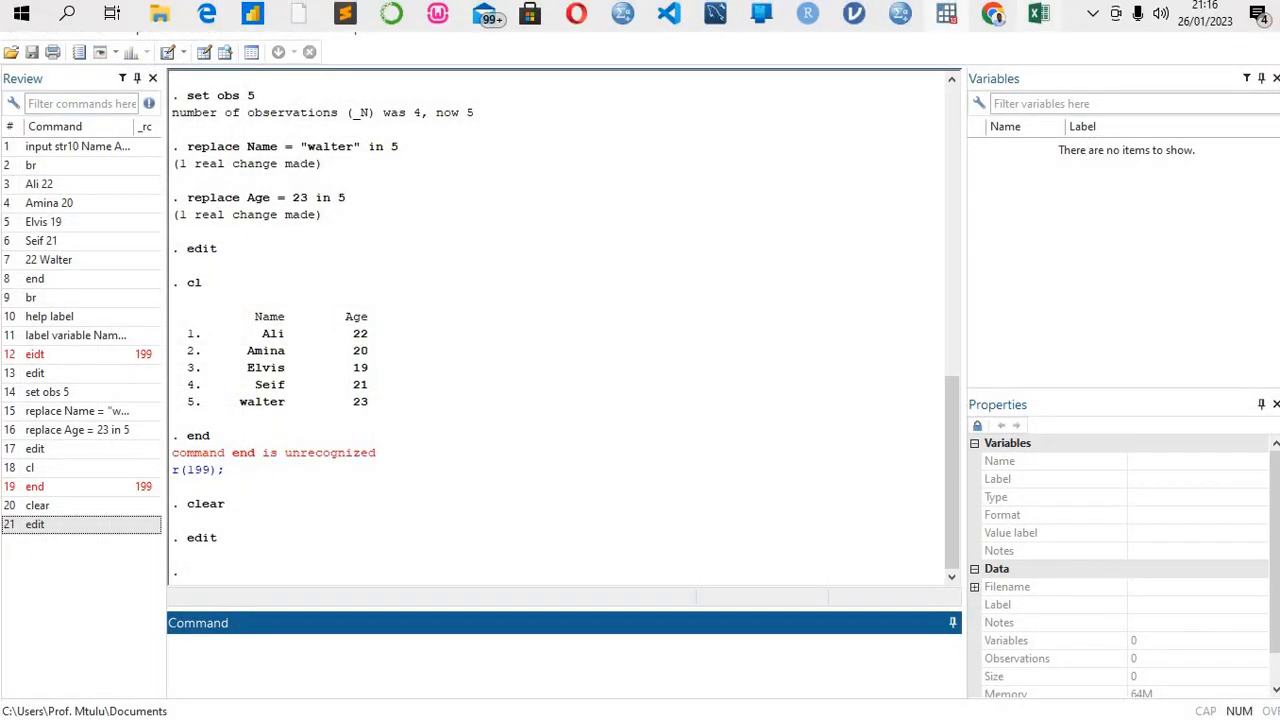
{"action": "left_click", "coordinate": [1000, 22]}
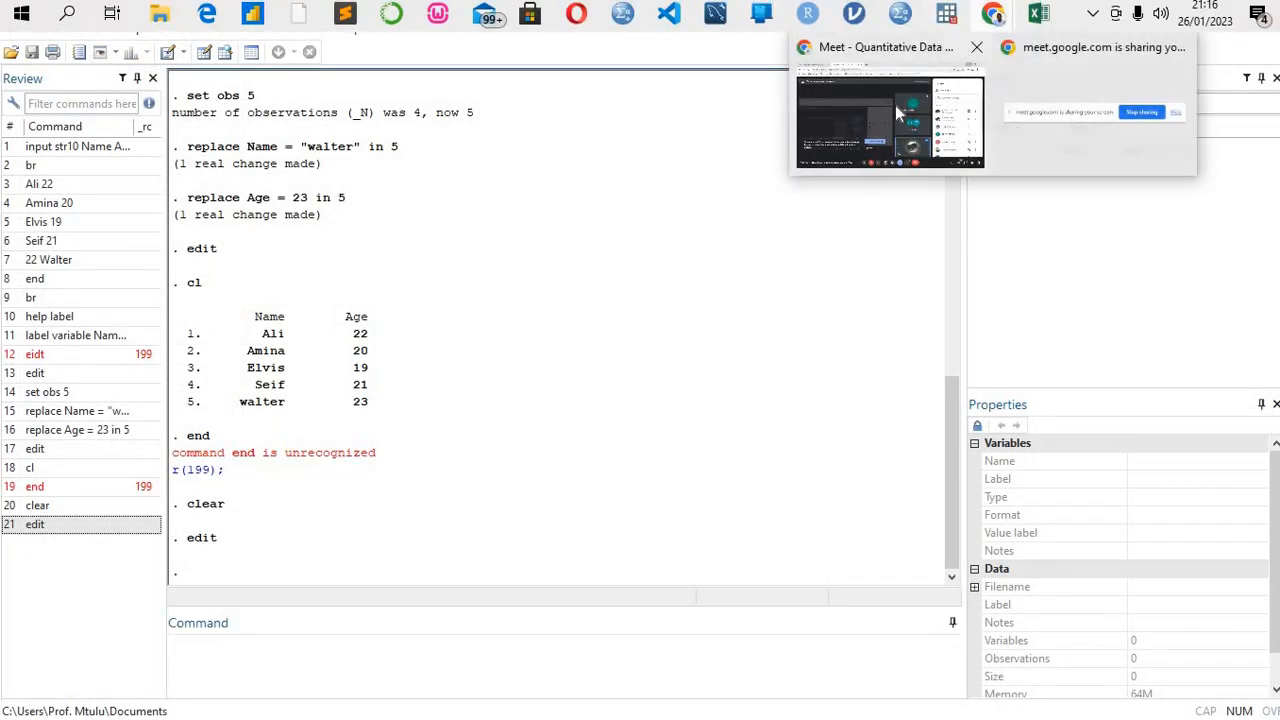
{"action": "left_click", "coordinate": [895, 105]}
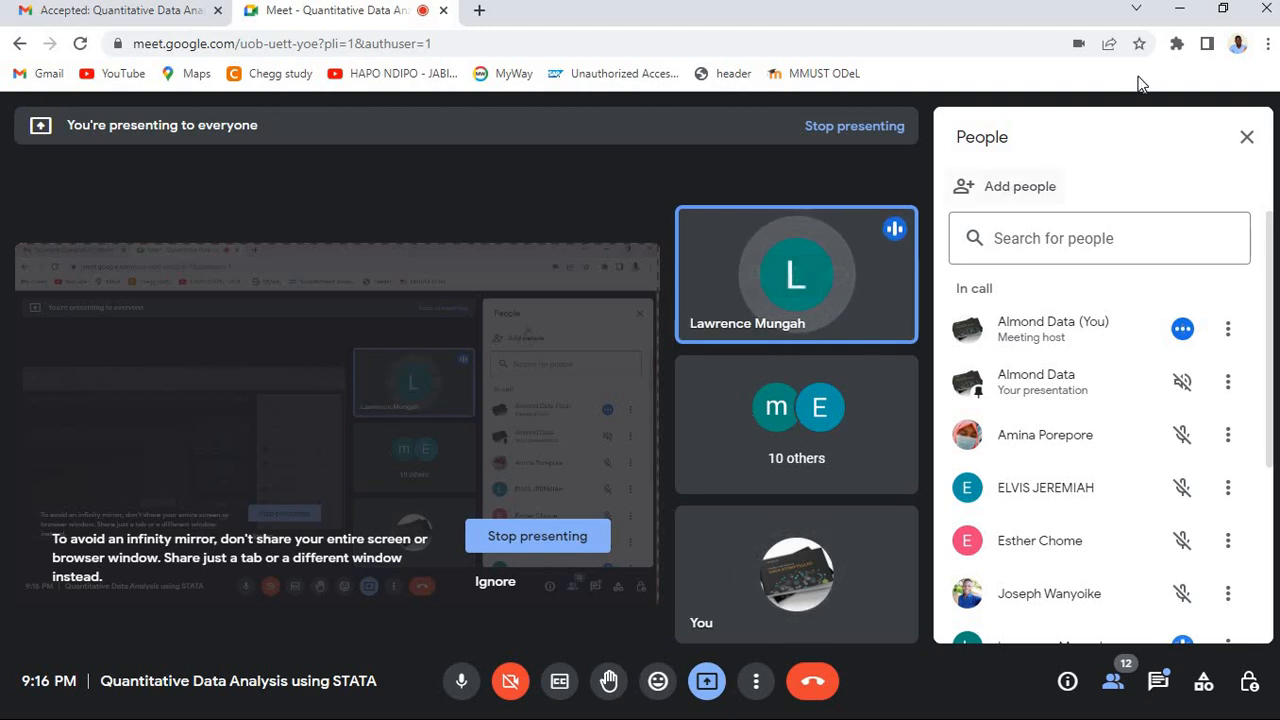
{"action": "left_click", "coordinate": [1178, 12]}
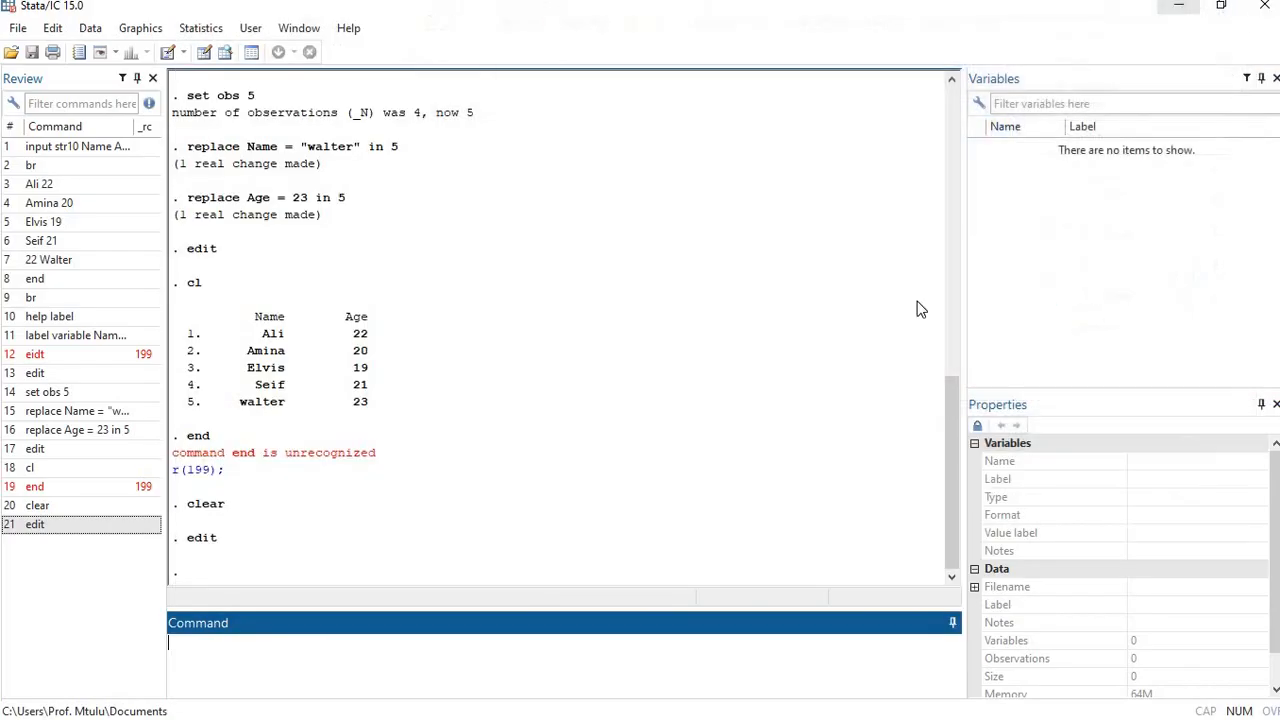
Switch to the consumption workbook in Excel and reselect and copy the whole data range from A1, including the header row
{"action": "left_click", "coordinate": [1176, 10]}
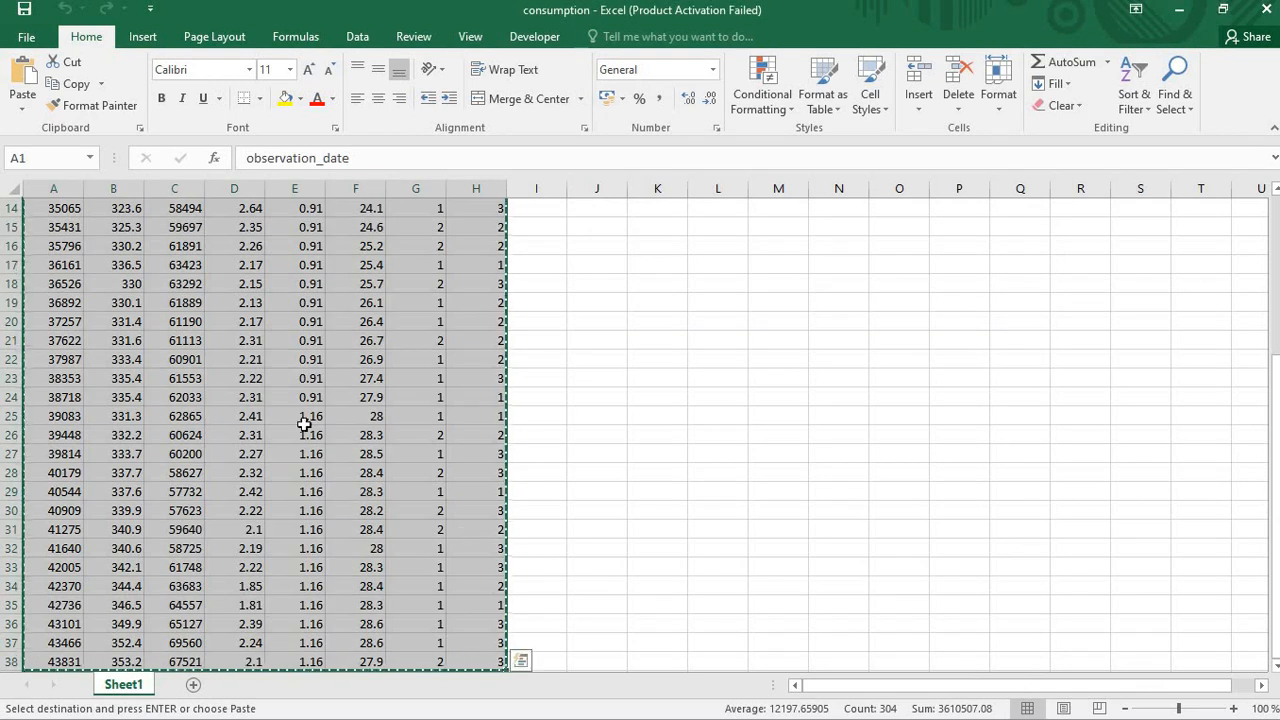
{"action": "left_click", "coordinate": [305, 397]}
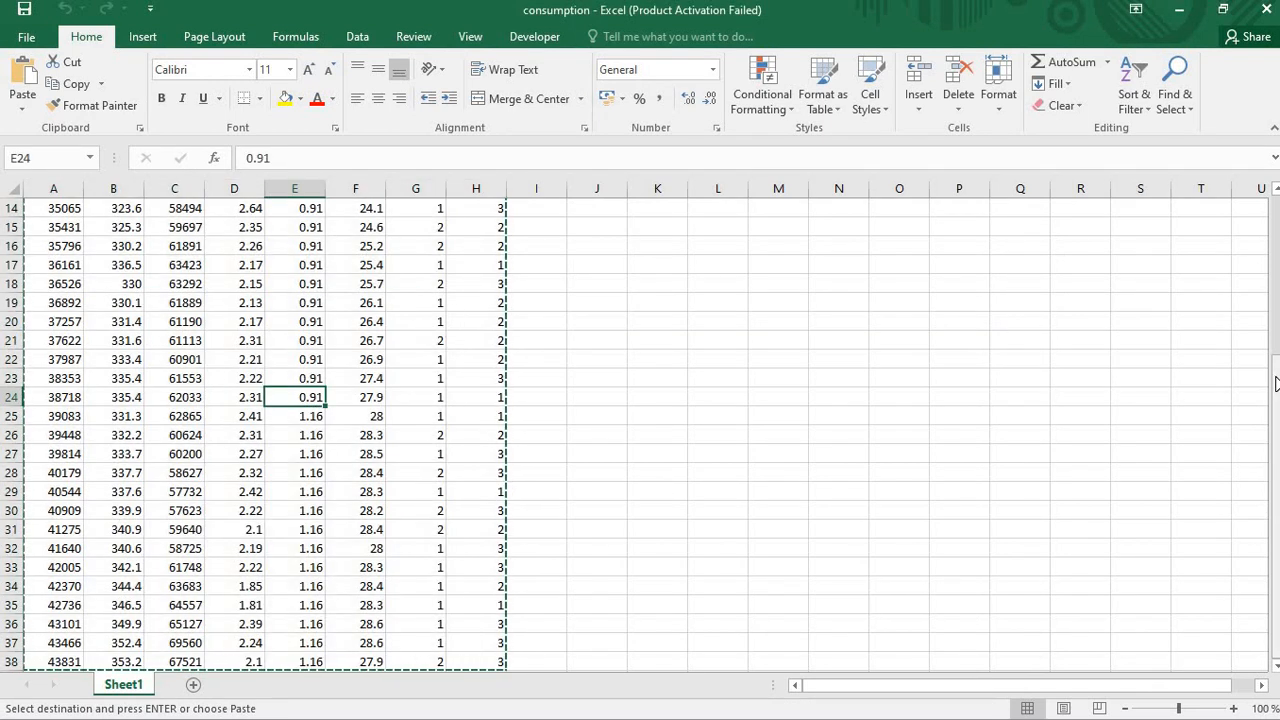
{"action": "left_click_drag", "start_coordinate": [1276, 284], "coordinate": [1276, 278]}
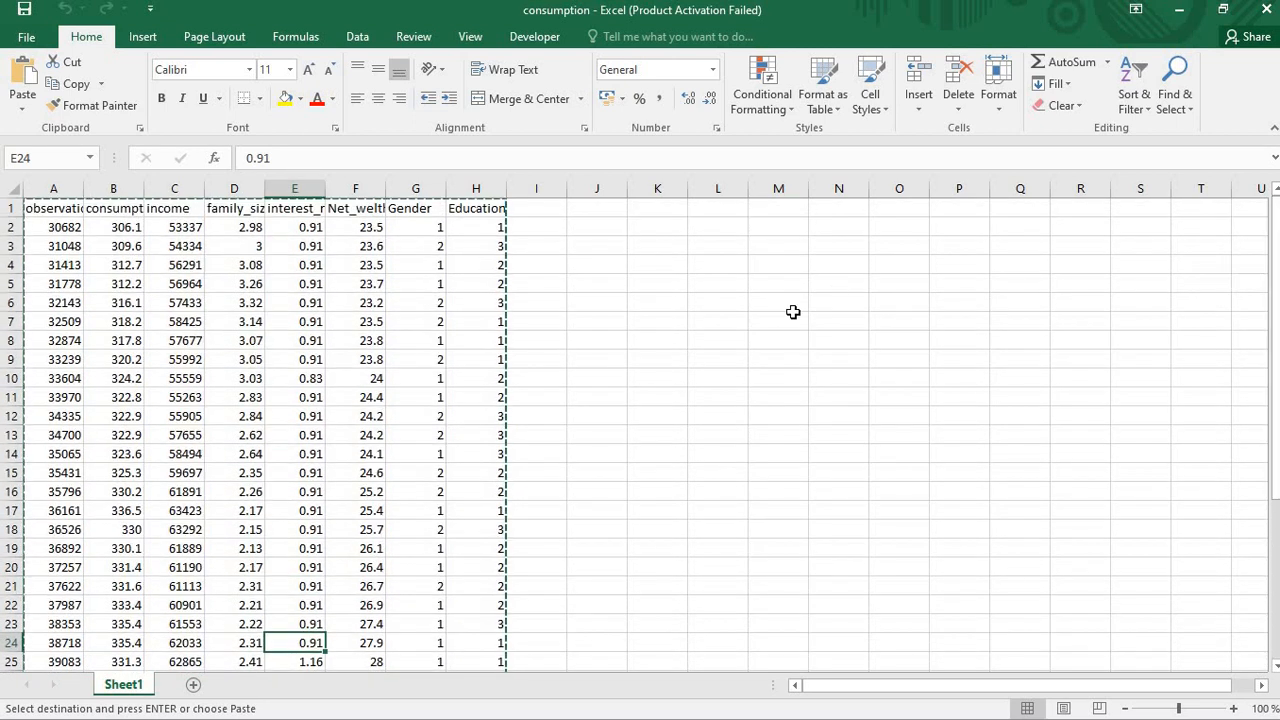
{"action": "left_click", "coordinate": [250, 342]}
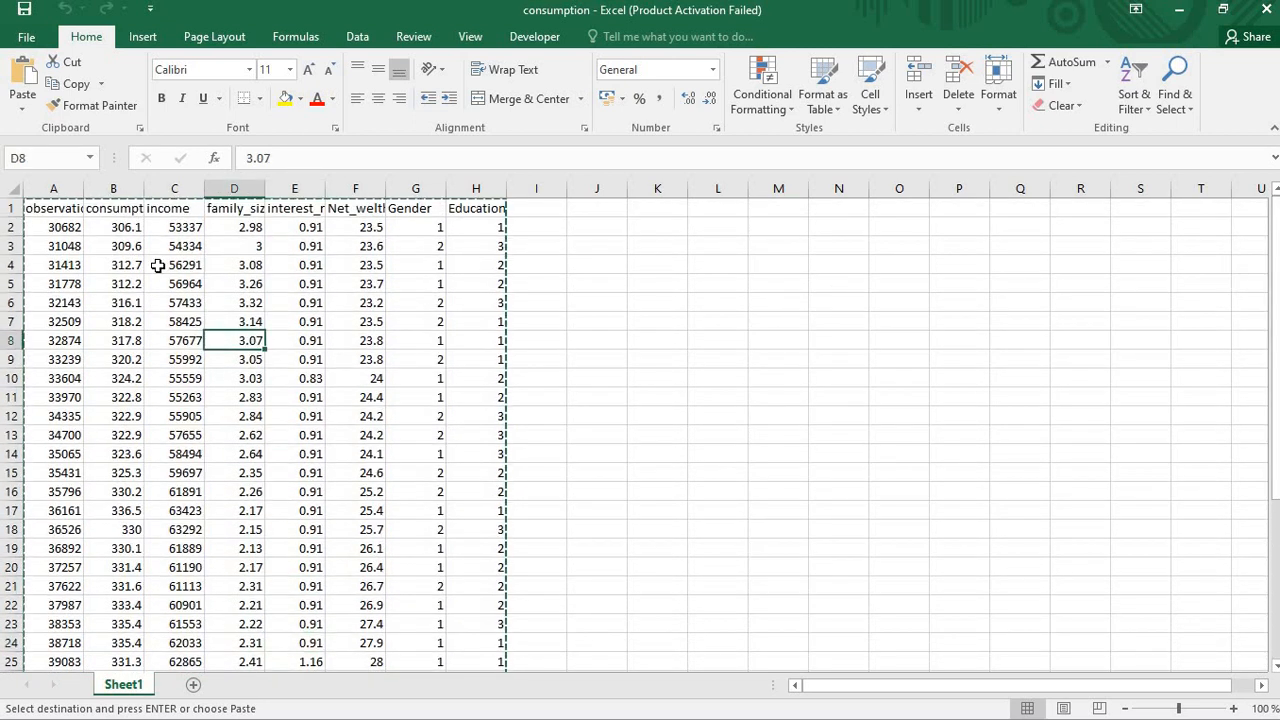
{"action": "left_click", "coordinate": [72, 212]}
{"action": "key", "text": "ctrl+shift+End"}
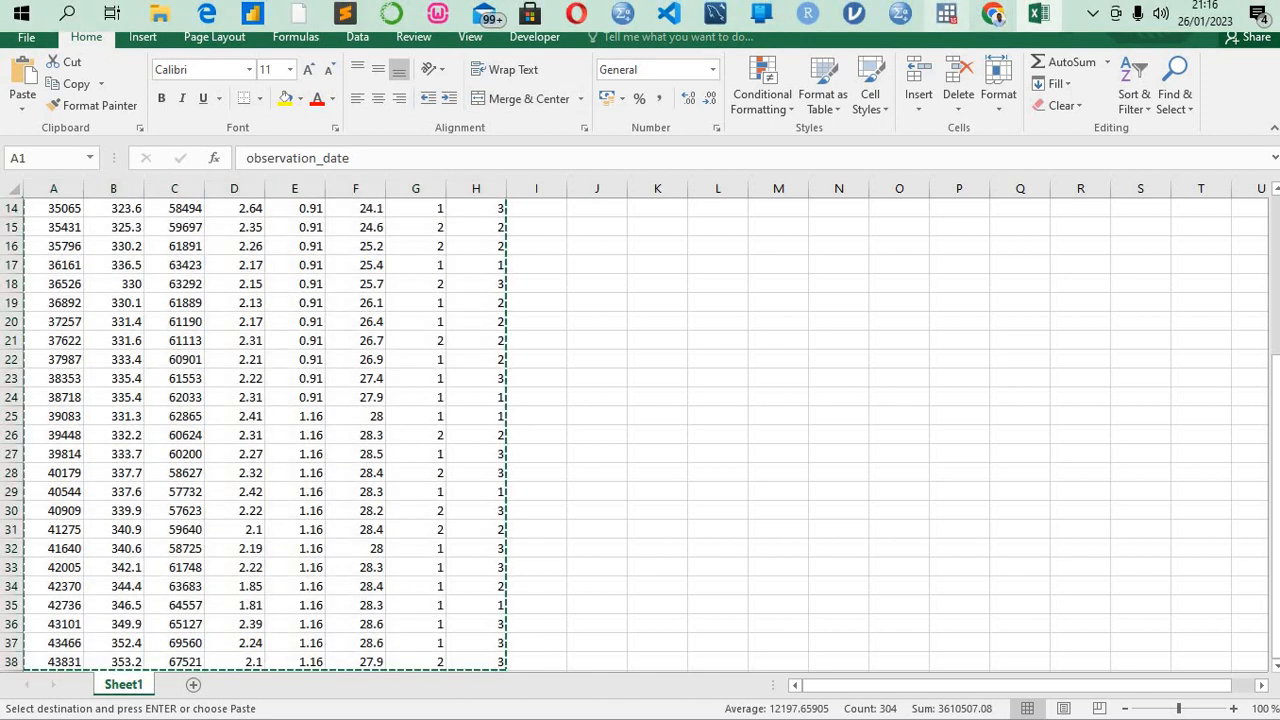
Return to Stata, open the Data Editor in edit mode, maximize it, and paste the copied Excel data into the first cell
{"action": "left_click", "coordinate": [946, 13]}
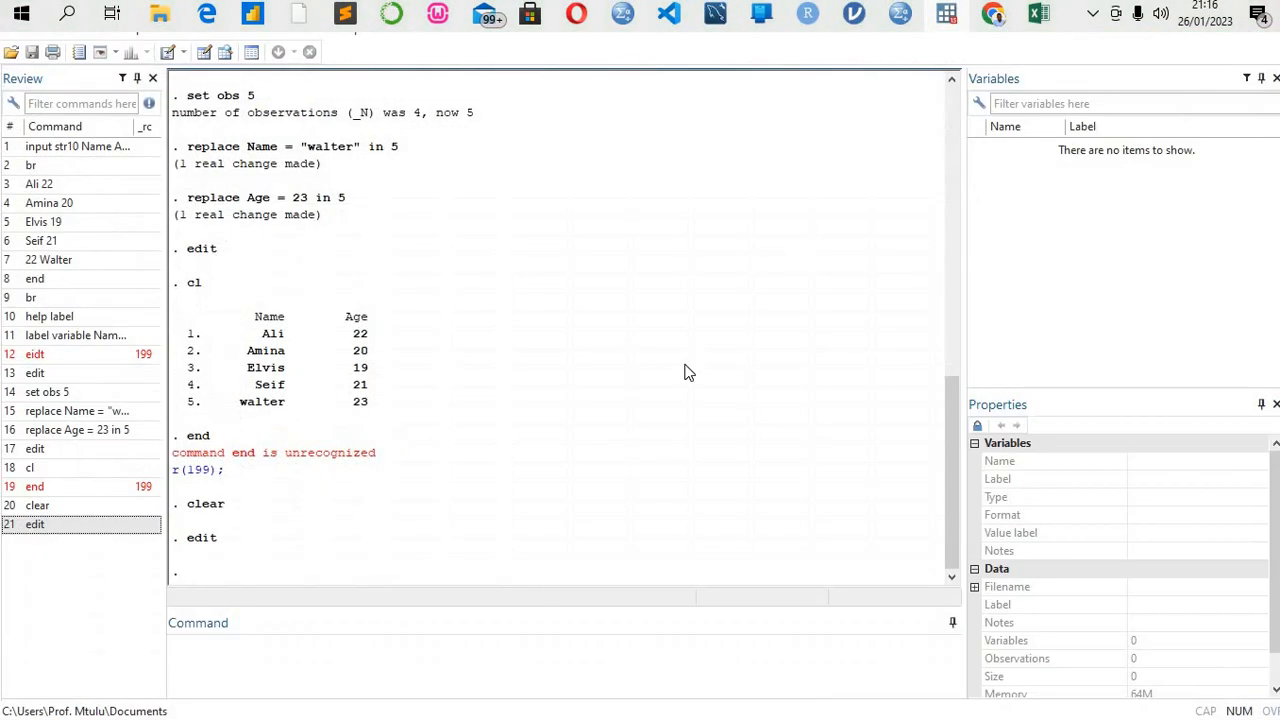
{"action": "left_click", "coordinate": [439, 683]}
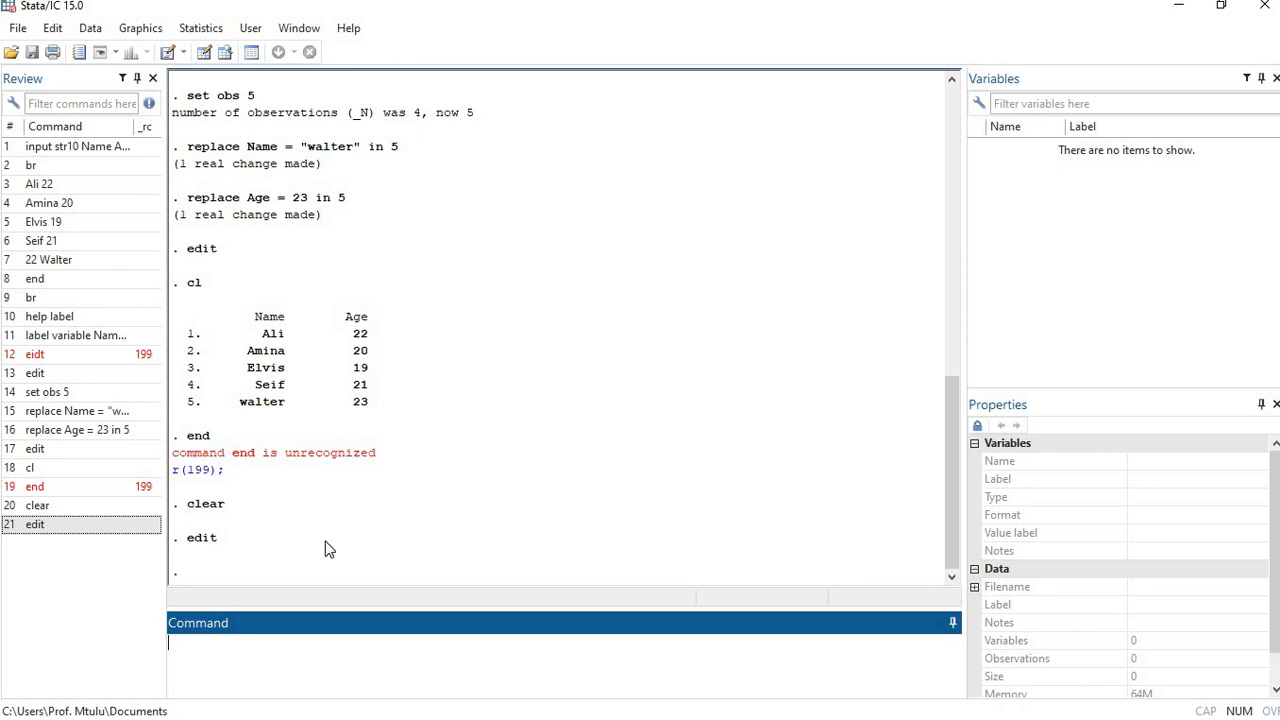
{"action": "left_click", "coordinate": [201, 58]}
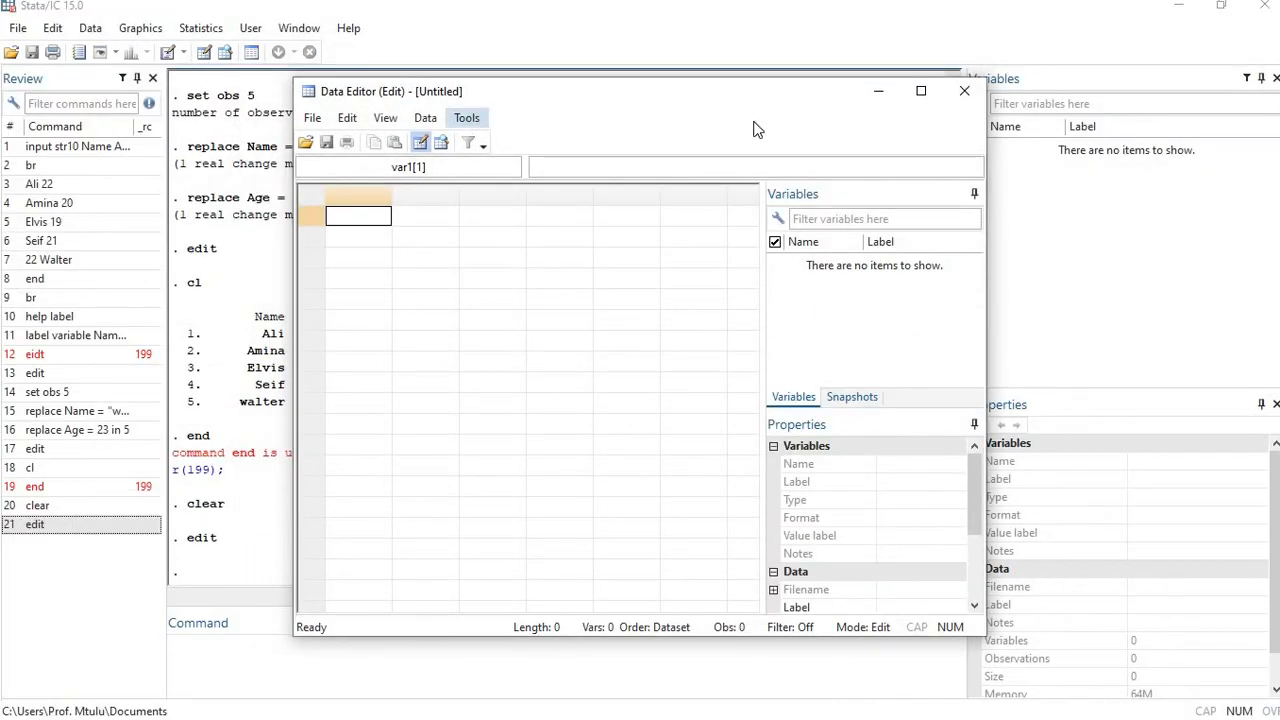
{"action": "left_click", "coordinate": [919, 93]}
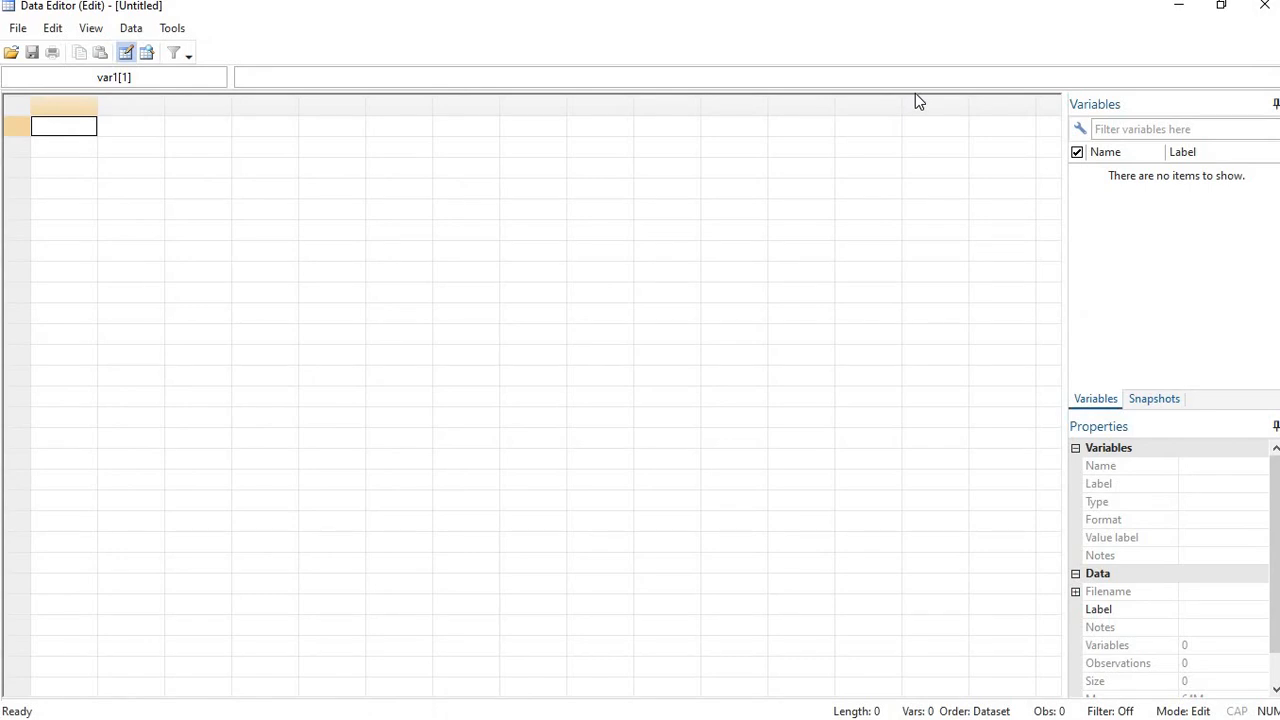
{"action": "key", "text": "ctrl+v"}
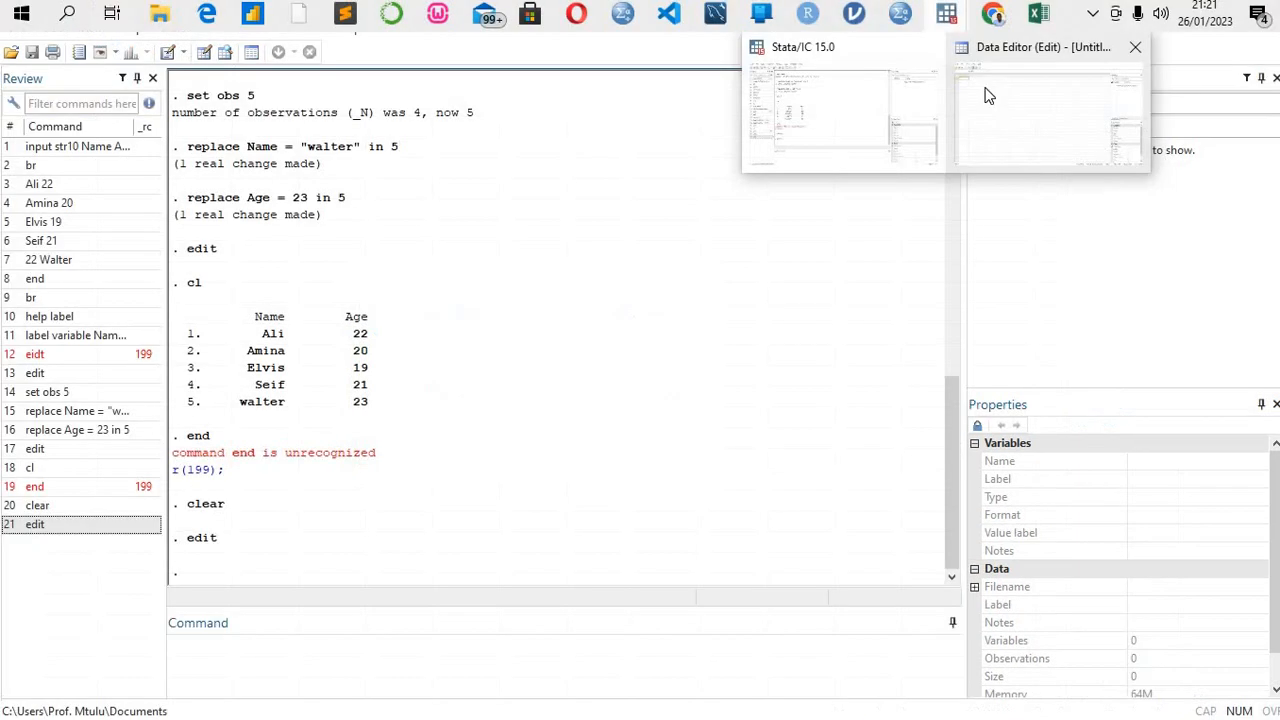
{"action": "left_click", "coordinate": [986, 94]}
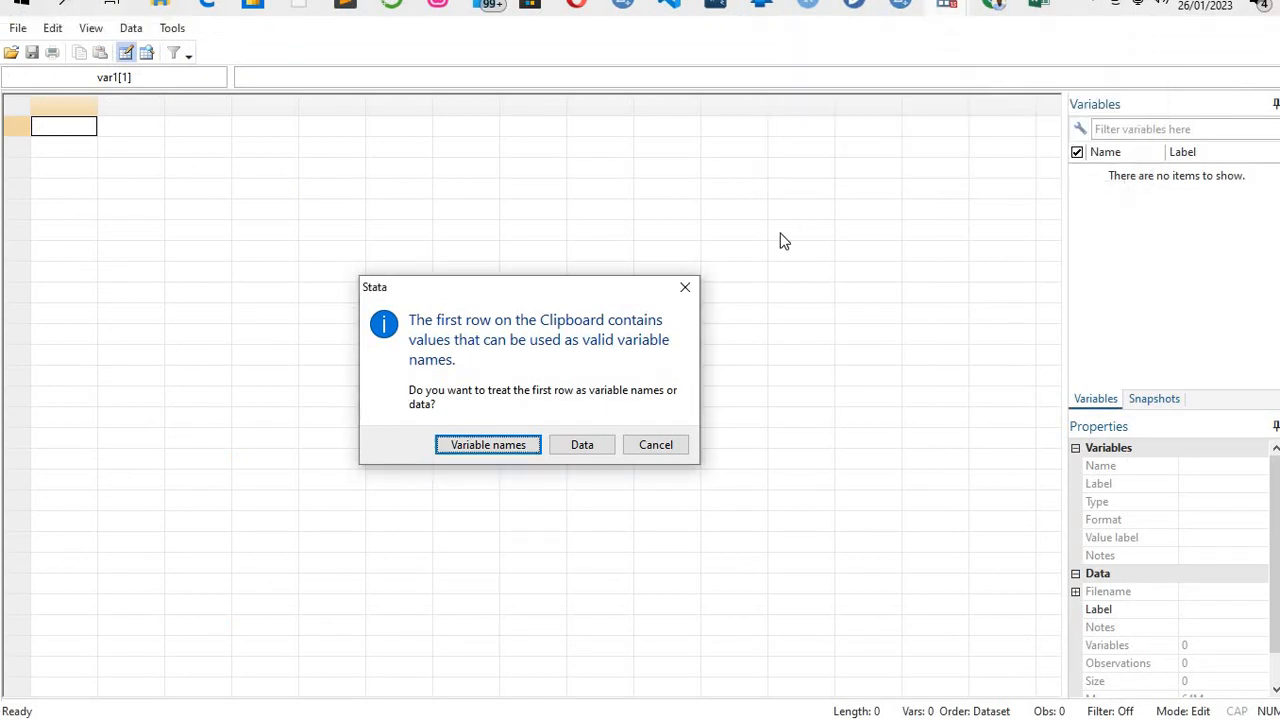
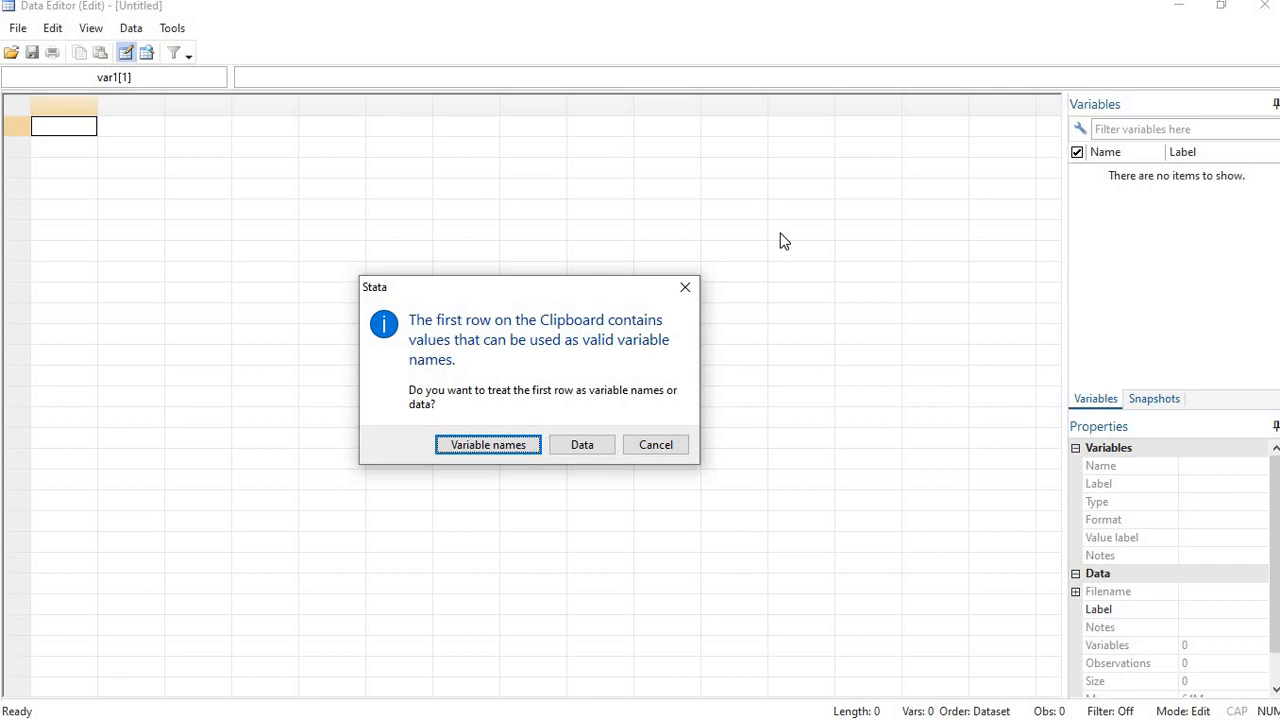
Switch to Excel, show the header row of the consumption sheet up to Education, and start closing the workbook
{"action": "mouse_move", "coordinate": [952, 10]}
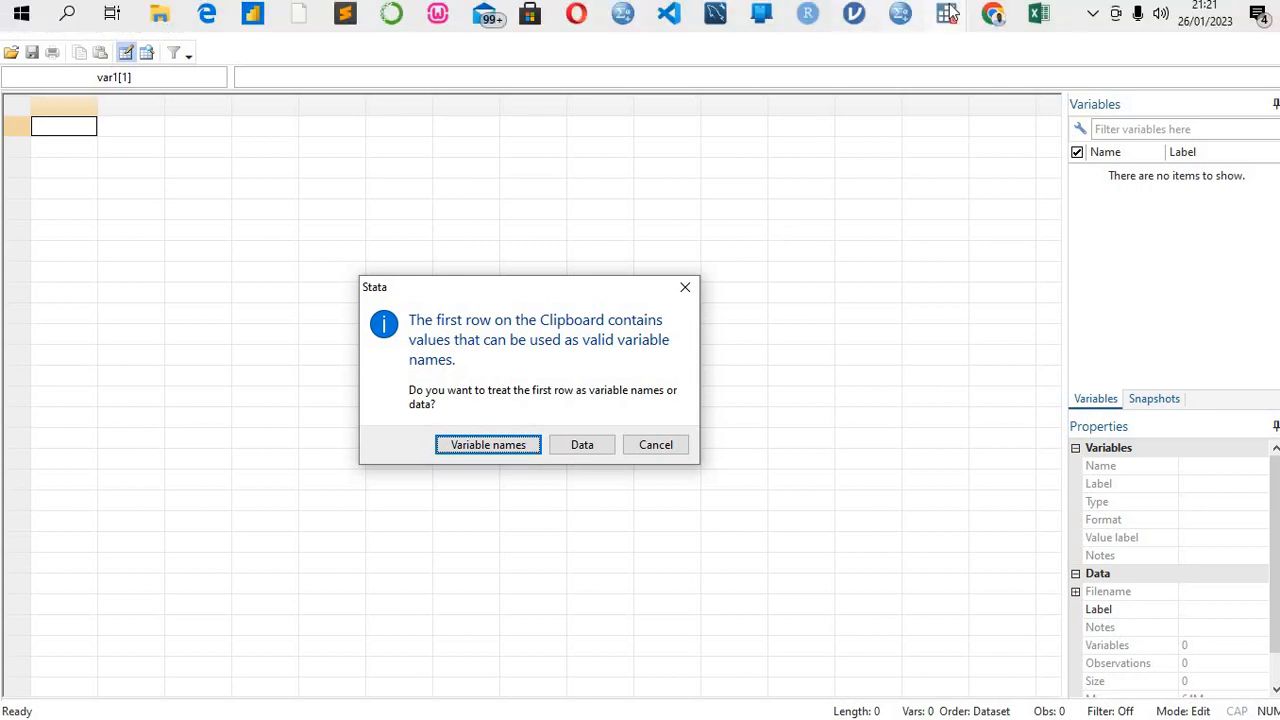
{"action": "left_click", "coordinate": [1036, 14]}
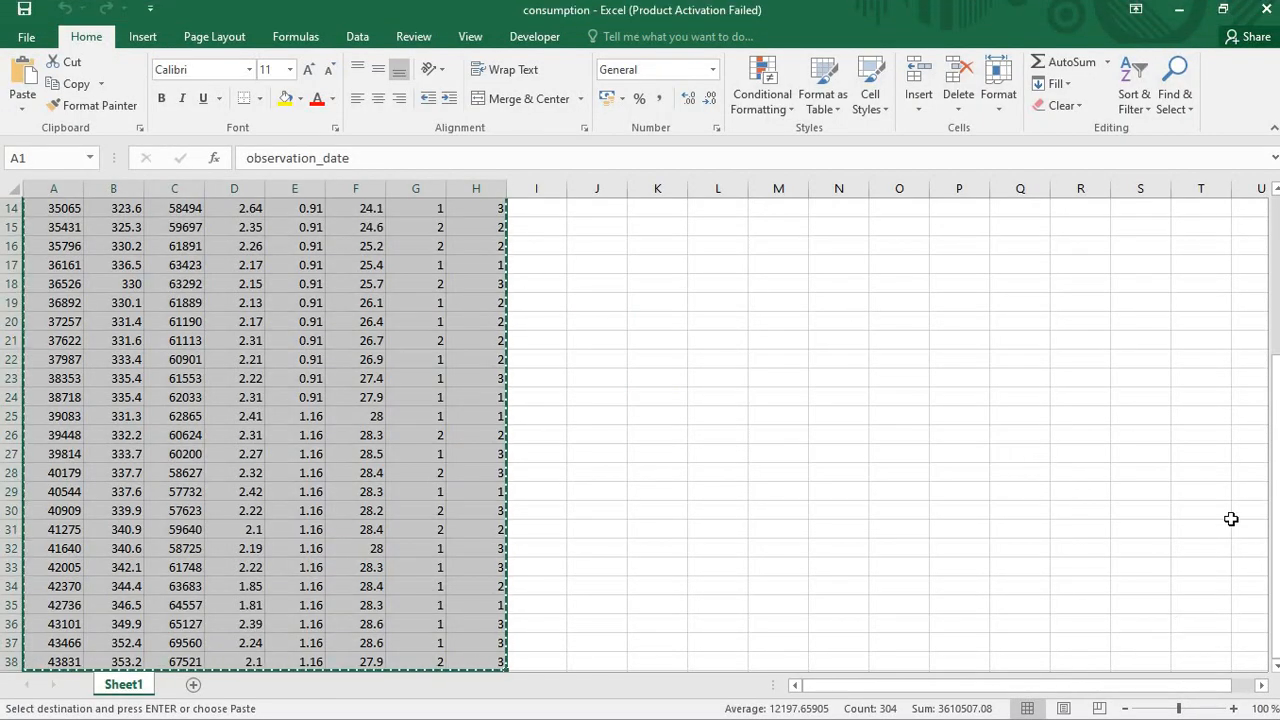
{"action": "left_click_drag", "start_coordinate": [1275, 486], "coordinate": [1275, 300]}
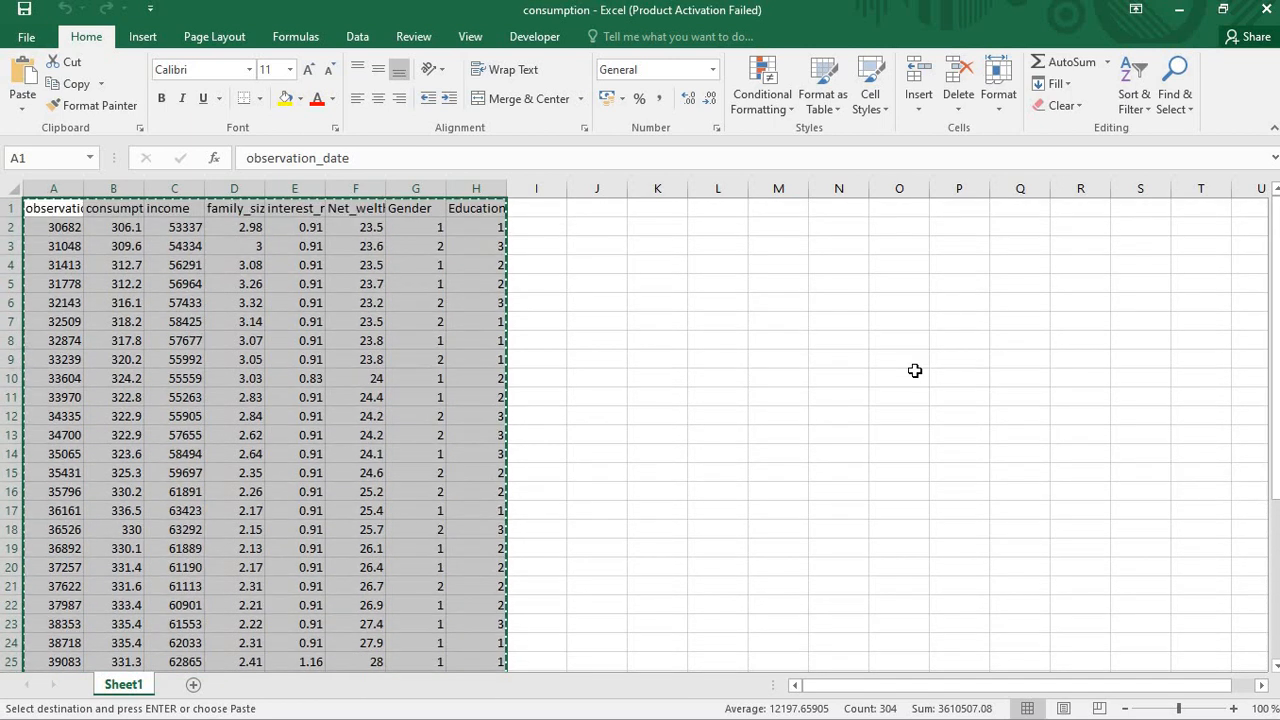
{"action": "left_click", "coordinate": [504, 208]}
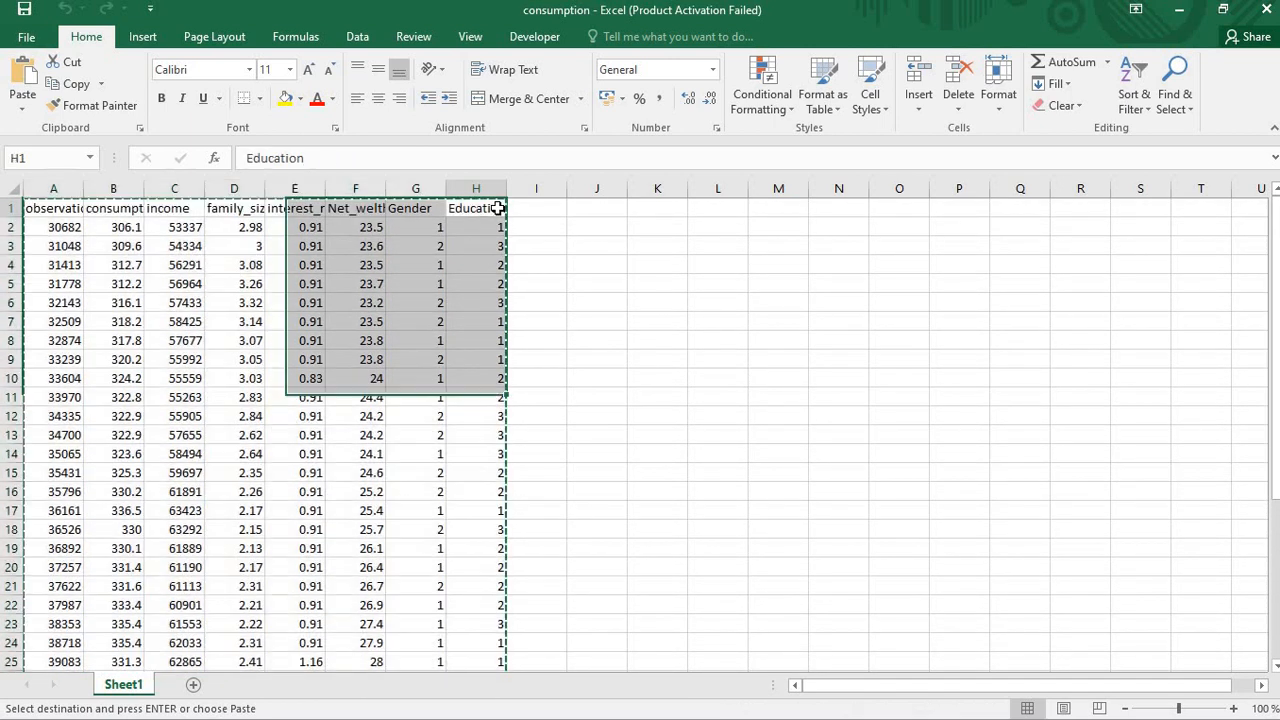
{"action": "left_click", "coordinate": [1265, 9]}
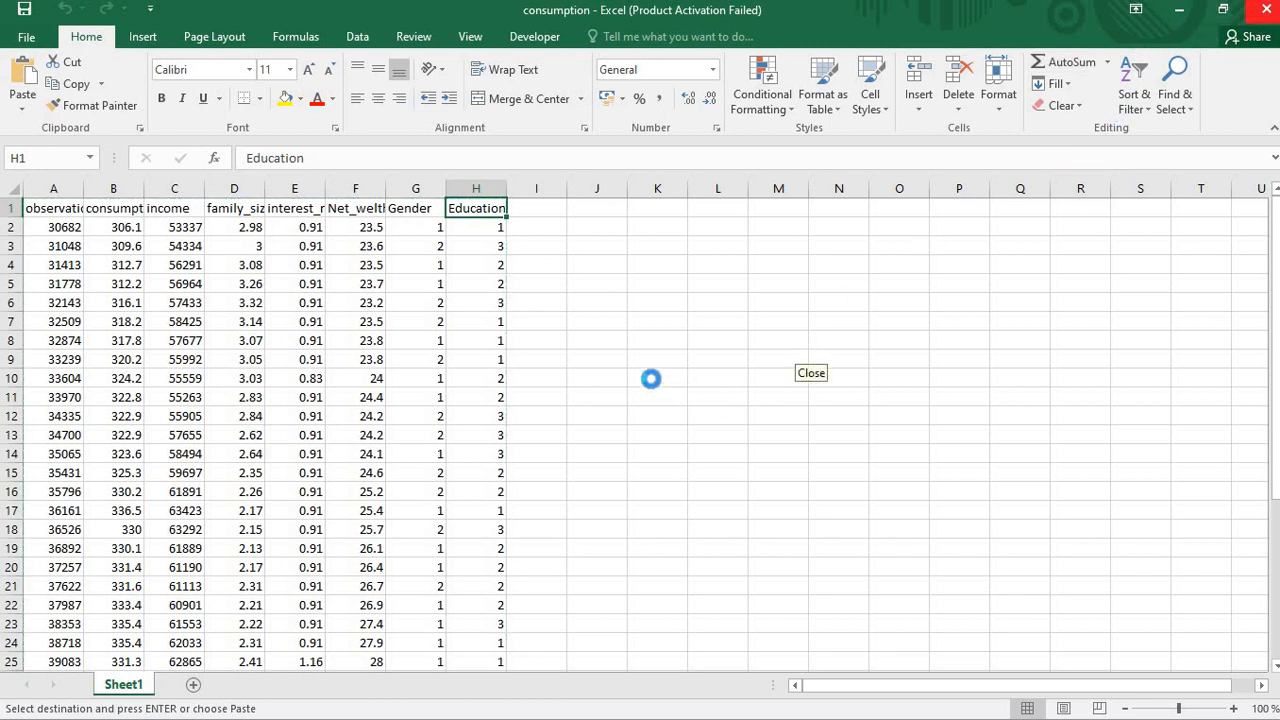
Return to Stata's Data Editor and complete the paste with the first row treated as variable names
{"action": "mouse_move", "coordinate": [990, 1]}
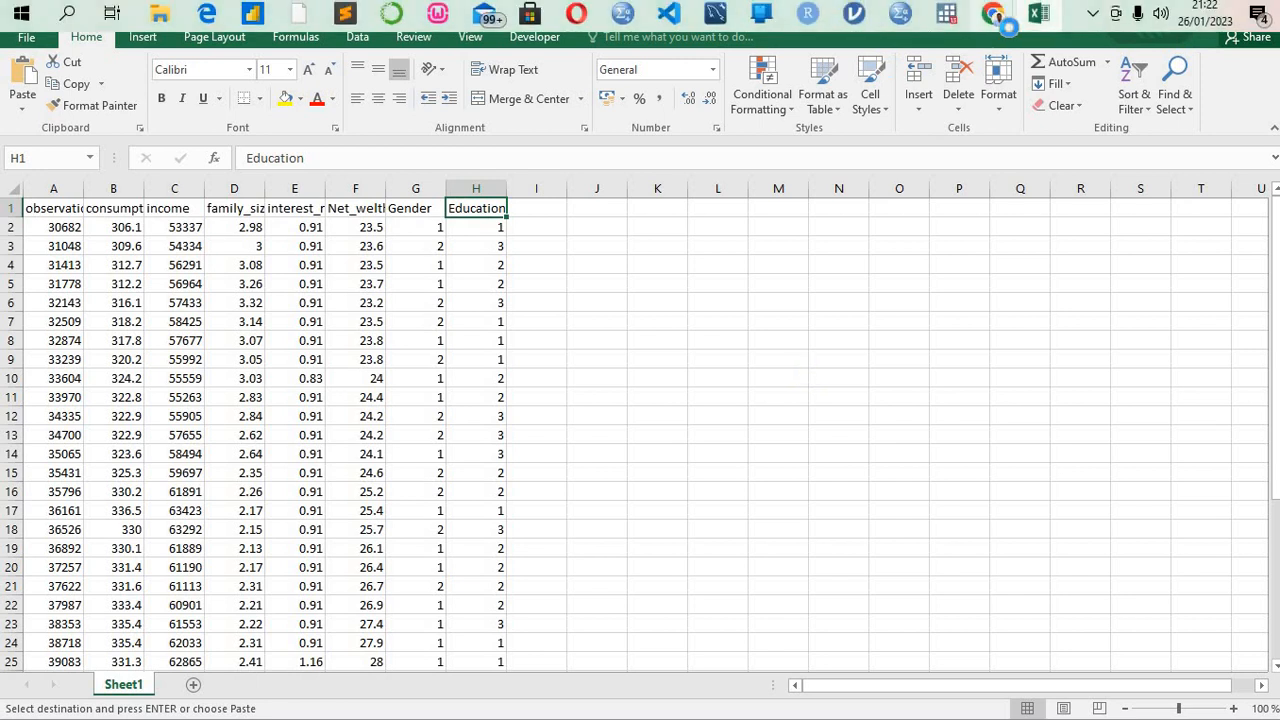
{"action": "mouse_move", "coordinate": [946, 13]}
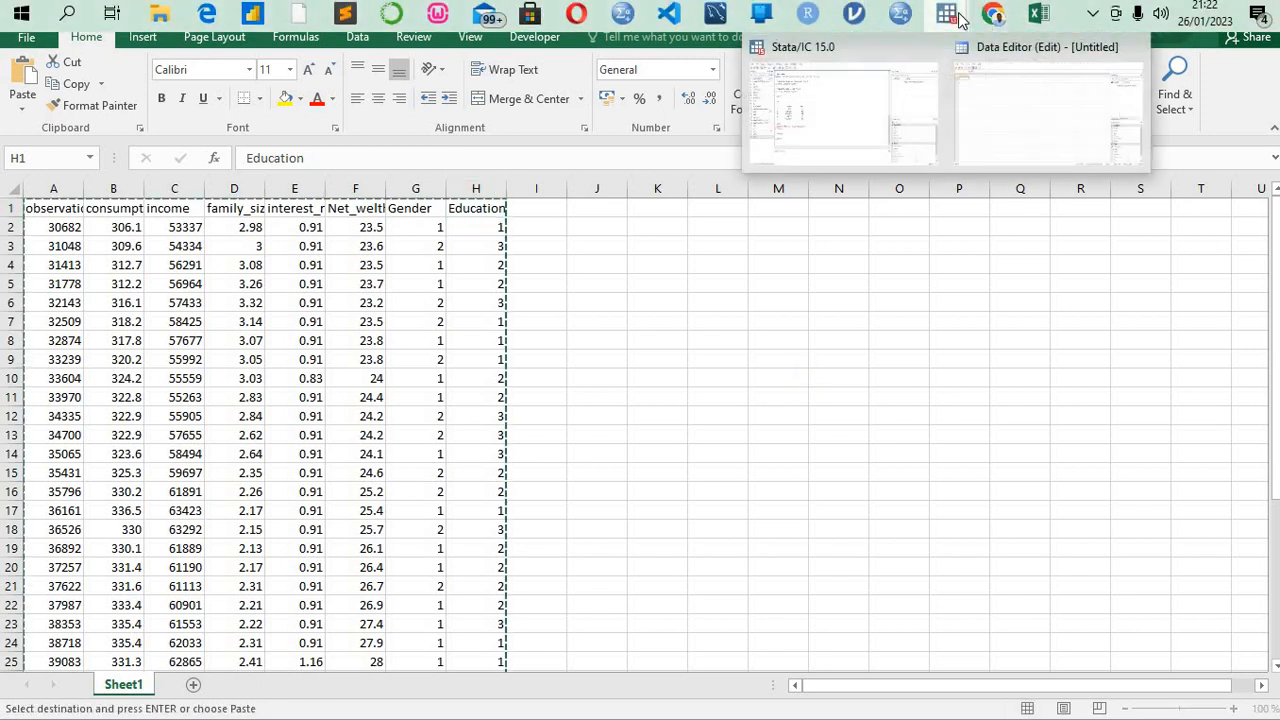
{"action": "left_click", "coordinate": [872, 108]}
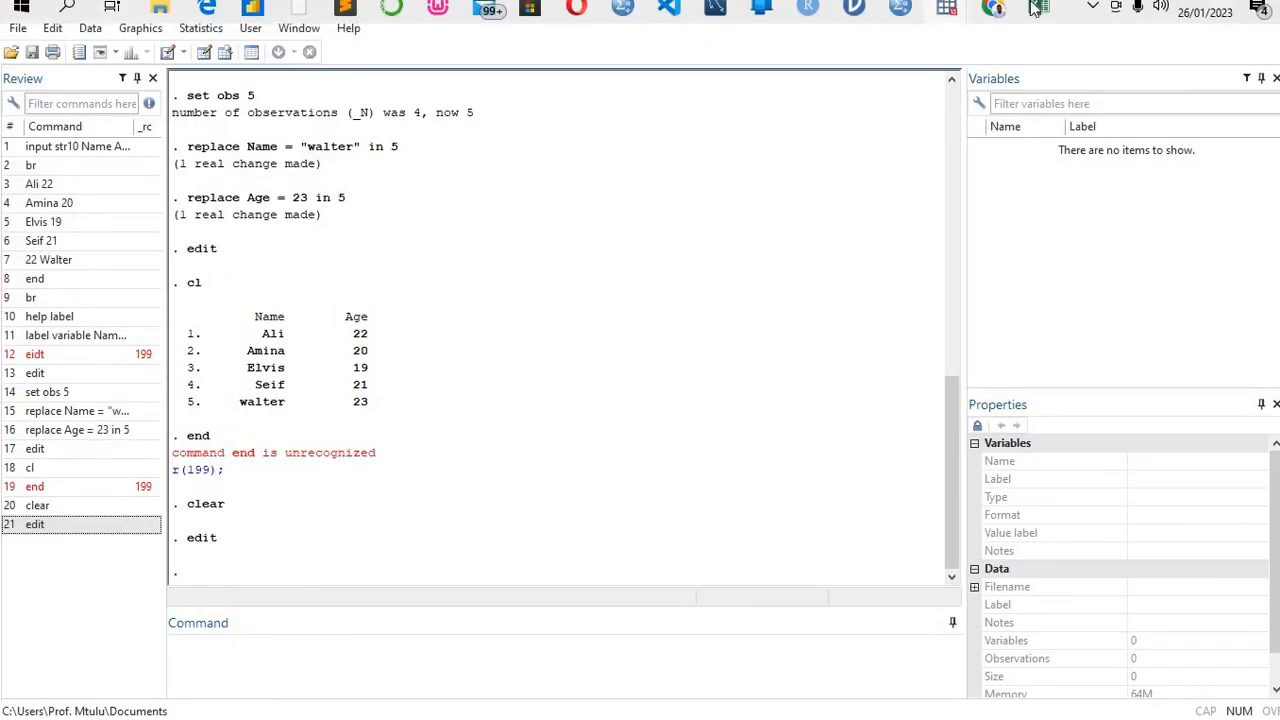
{"action": "mouse_move", "coordinate": [946, 13]}
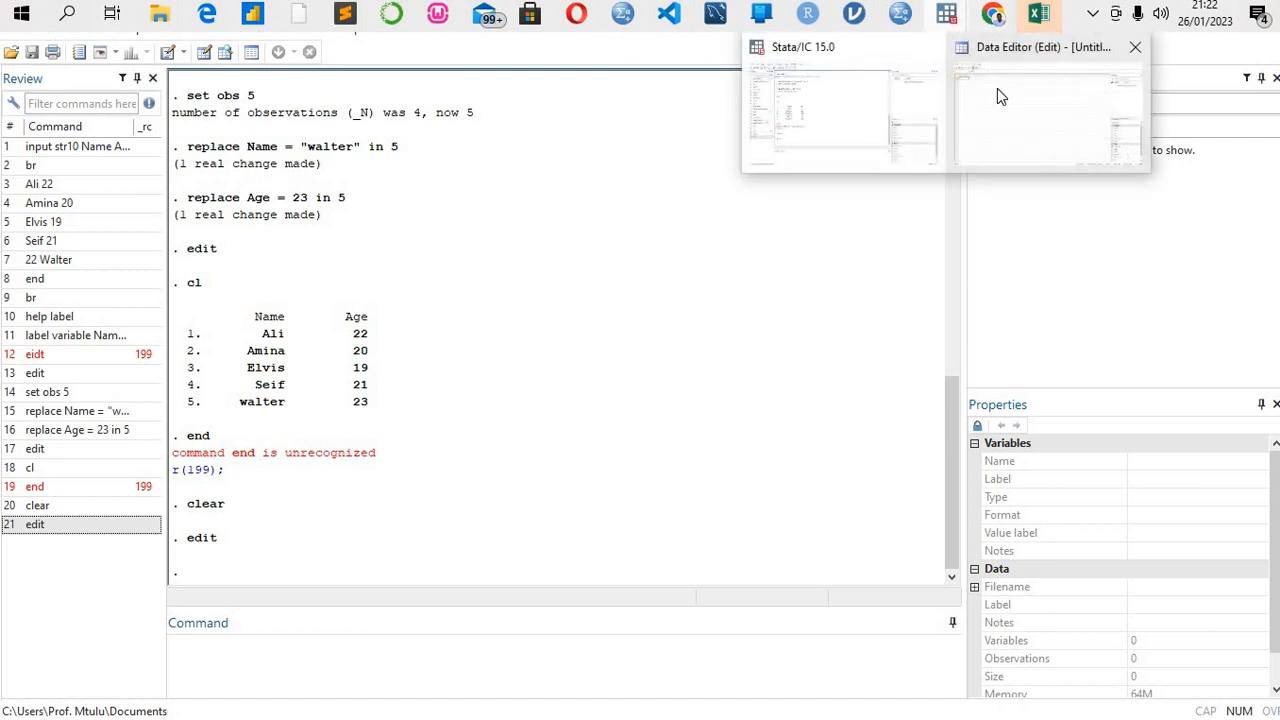
{"action": "left_click", "coordinate": [997, 88]}
{"action": "key", "text": "ctrl+v"}
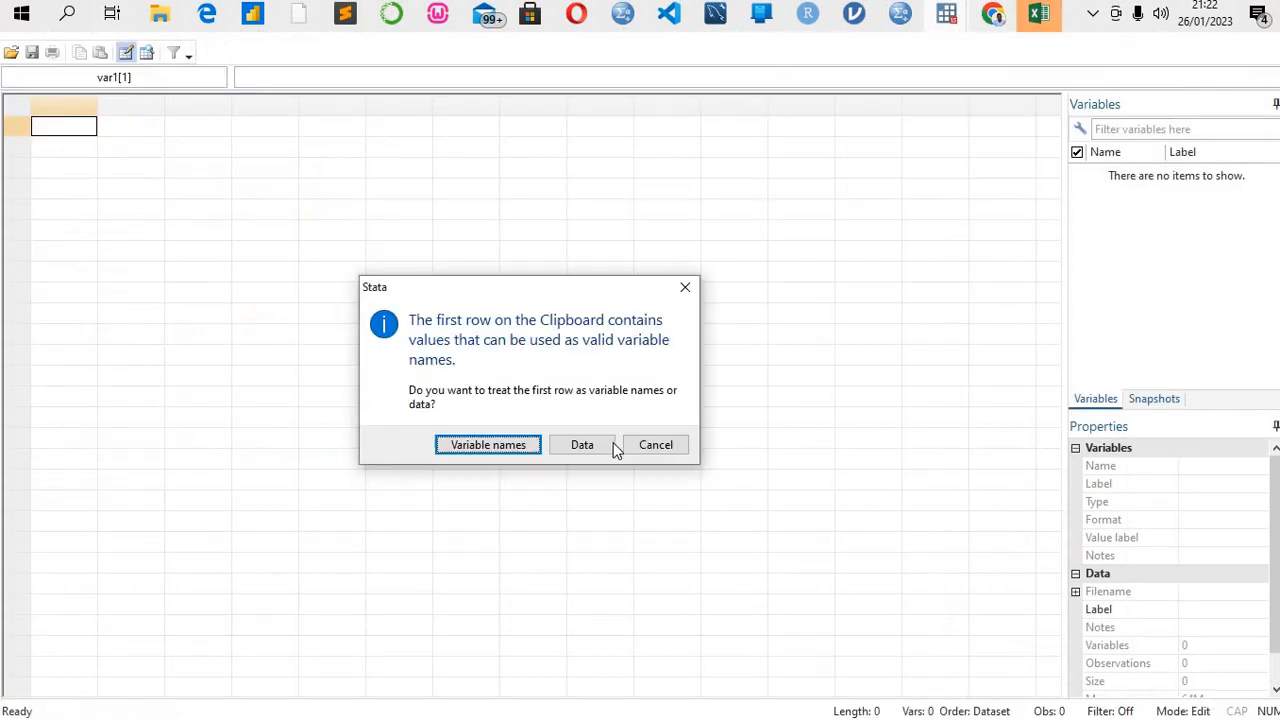
{"action": "left_click", "coordinate": [488, 446]}
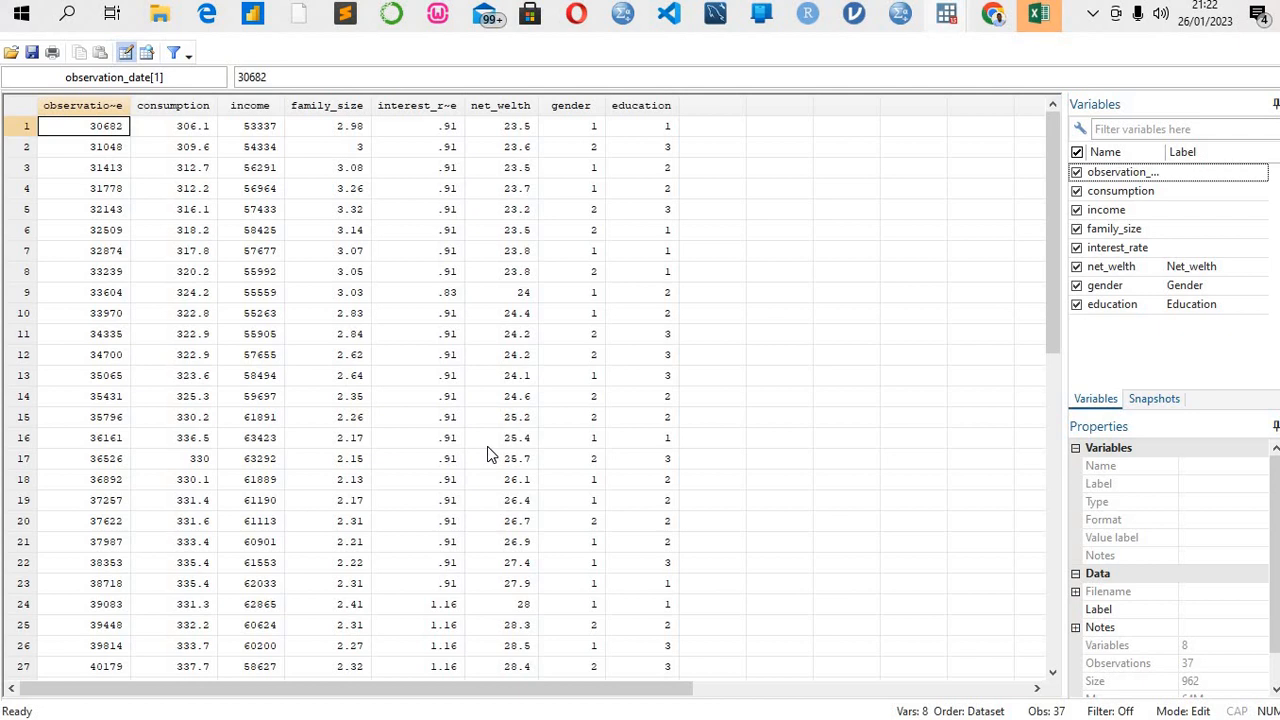
Inspect the family_size and consumption variables in the pasted data, and sort the variables by label
{"action": "left_click", "coordinate": [342, 236]}
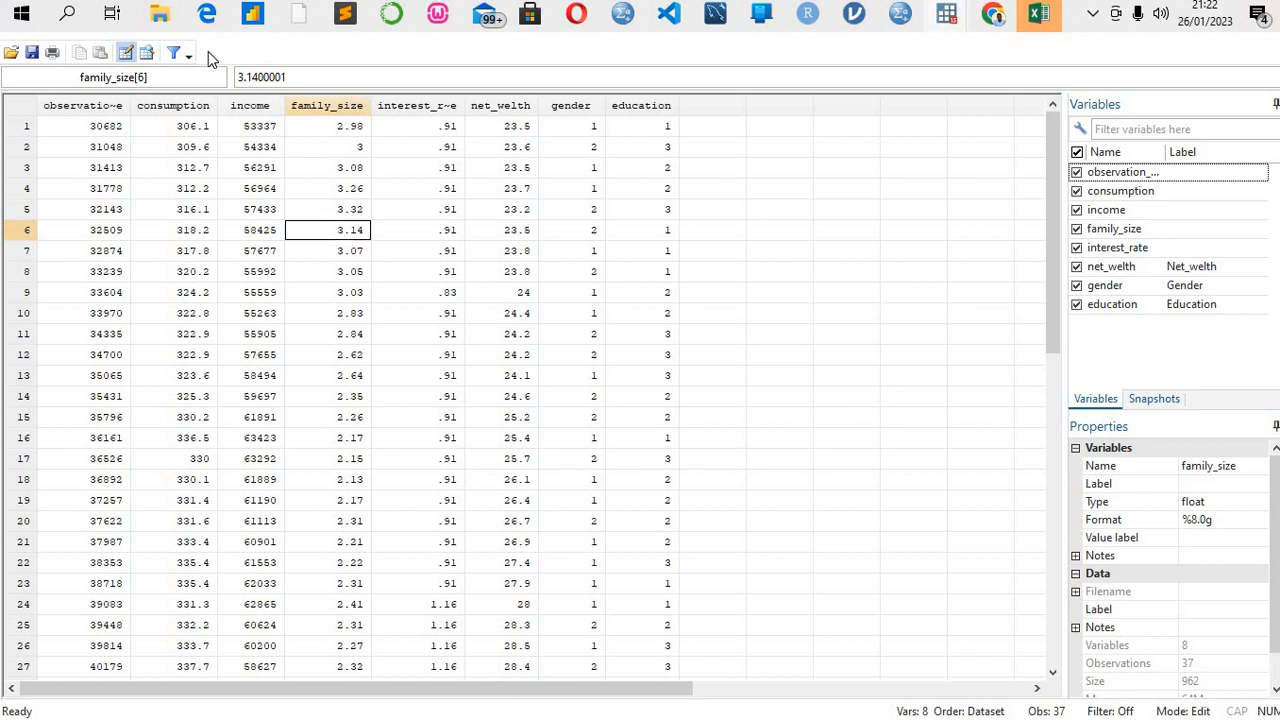
{"action": "left_click", "coordinate": [190, 108]}
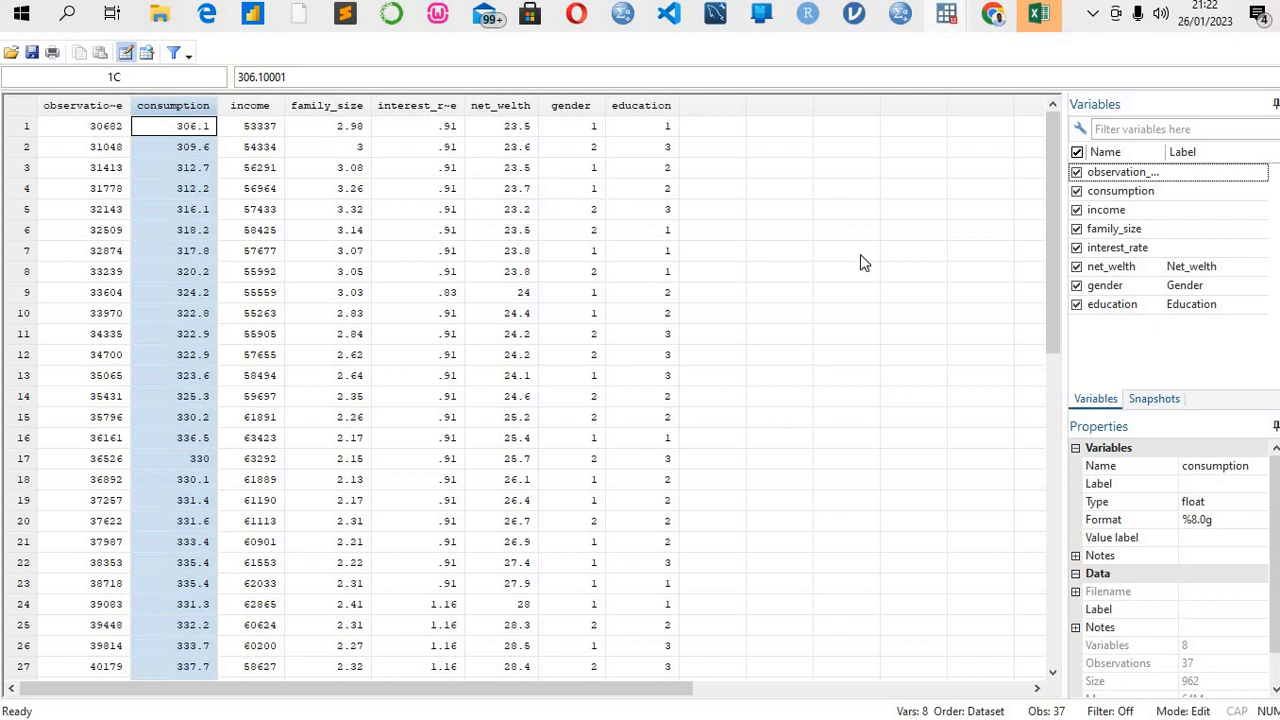
{"action": "left_click", "coordinate": [1186, 158]}
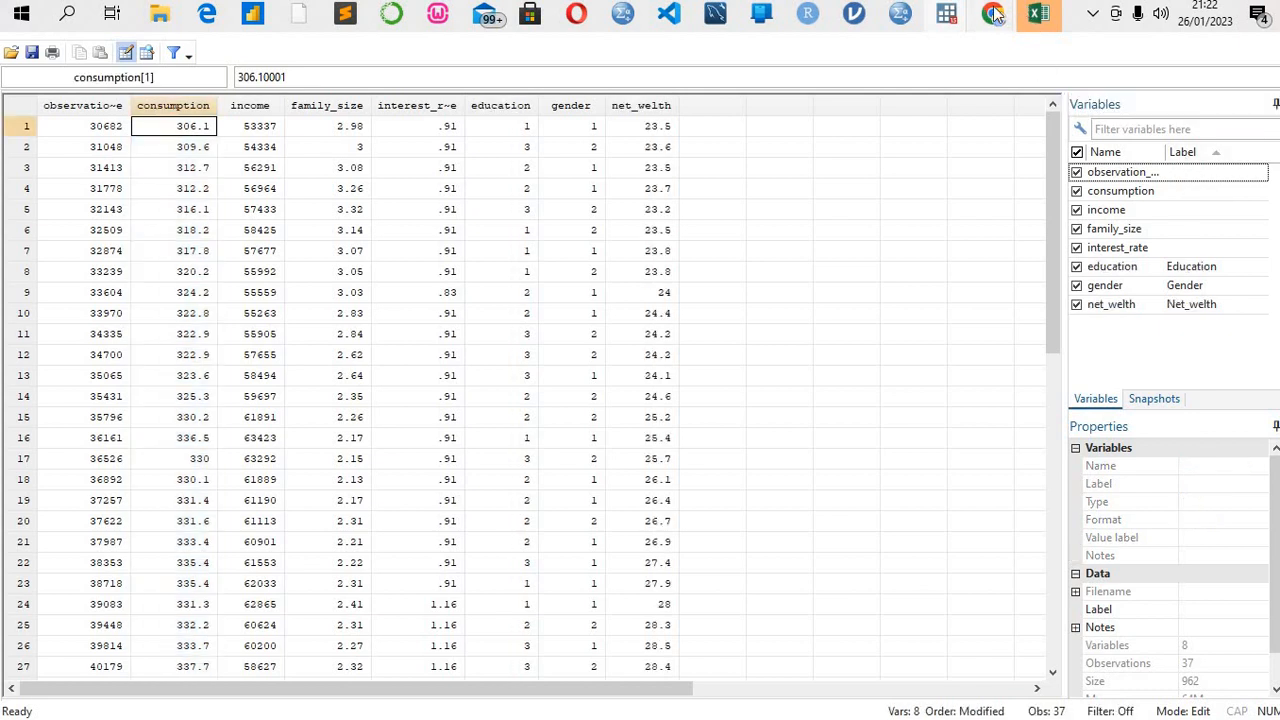
Check the Google Meet call and finish closing the Excel workbook without keeping the copied data on the clipboard
{"action": "mouse_move", "coordinate": [993, 13]}
{"action": "left_click", "coordinate": [902, 109]}
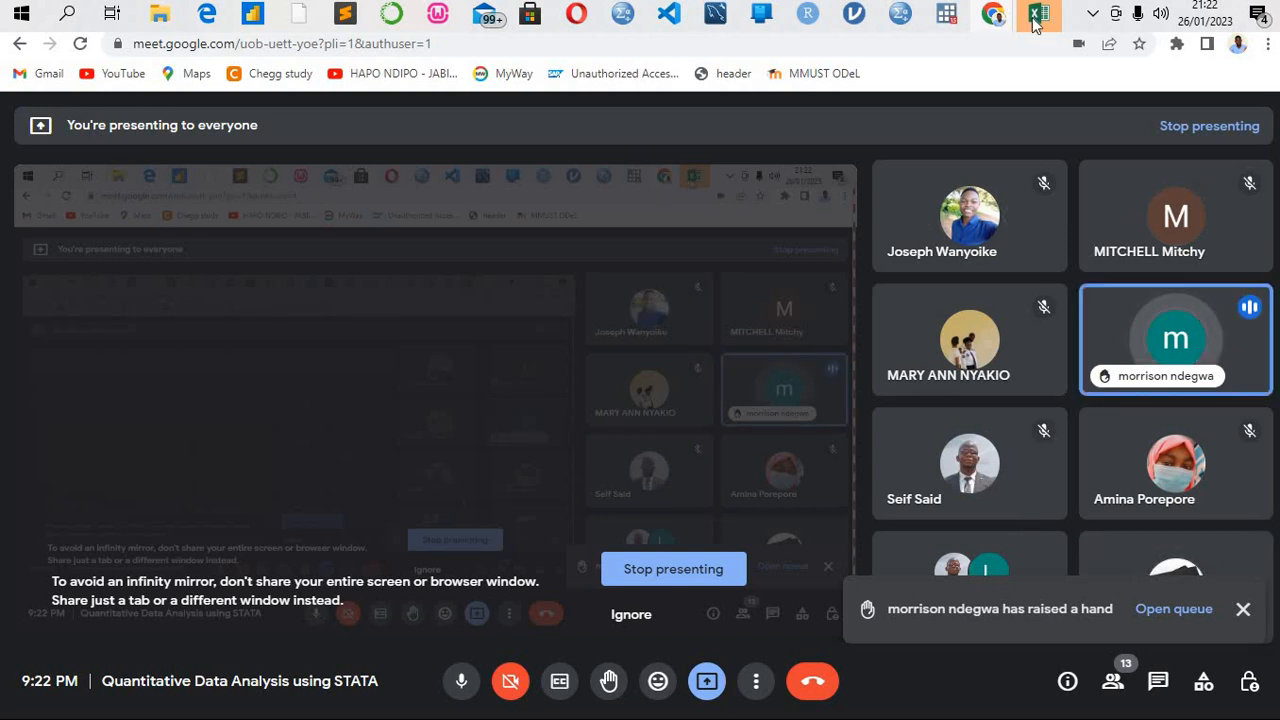
{"action": "mouse_move", "coordinate": [1035, 20]}
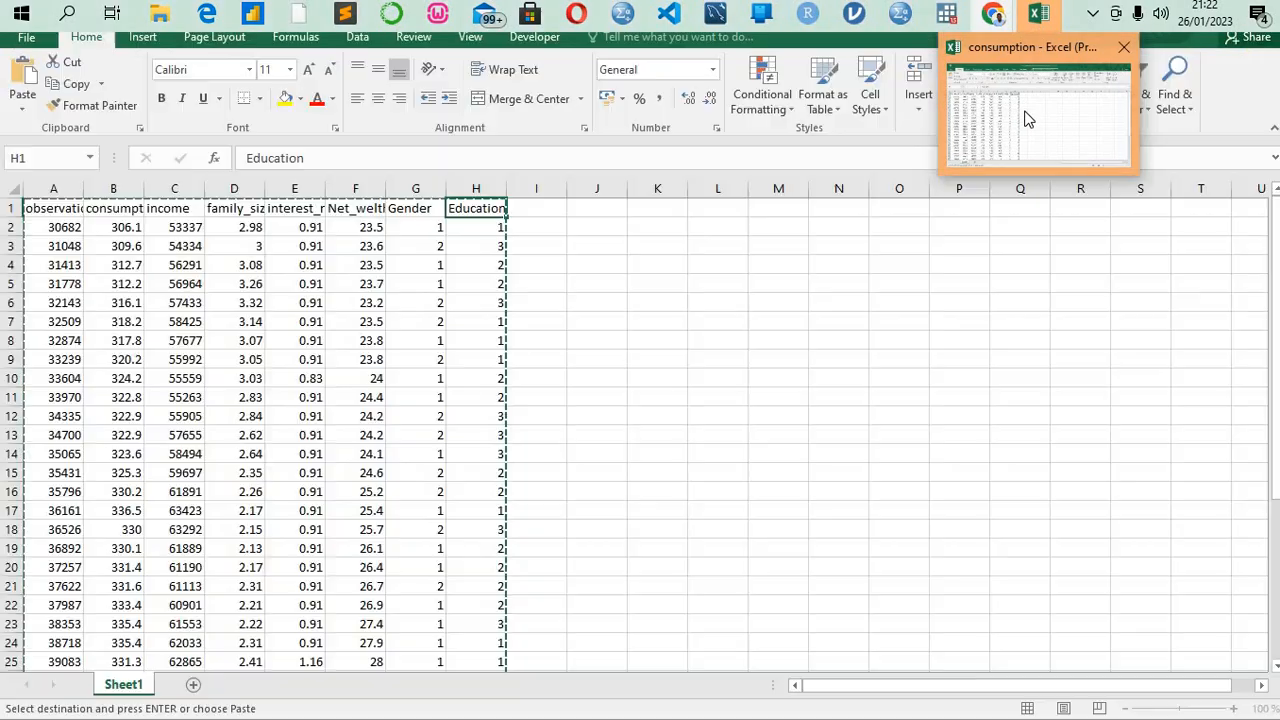
{"action": "left_click", "coordinate": [1028, 118]}
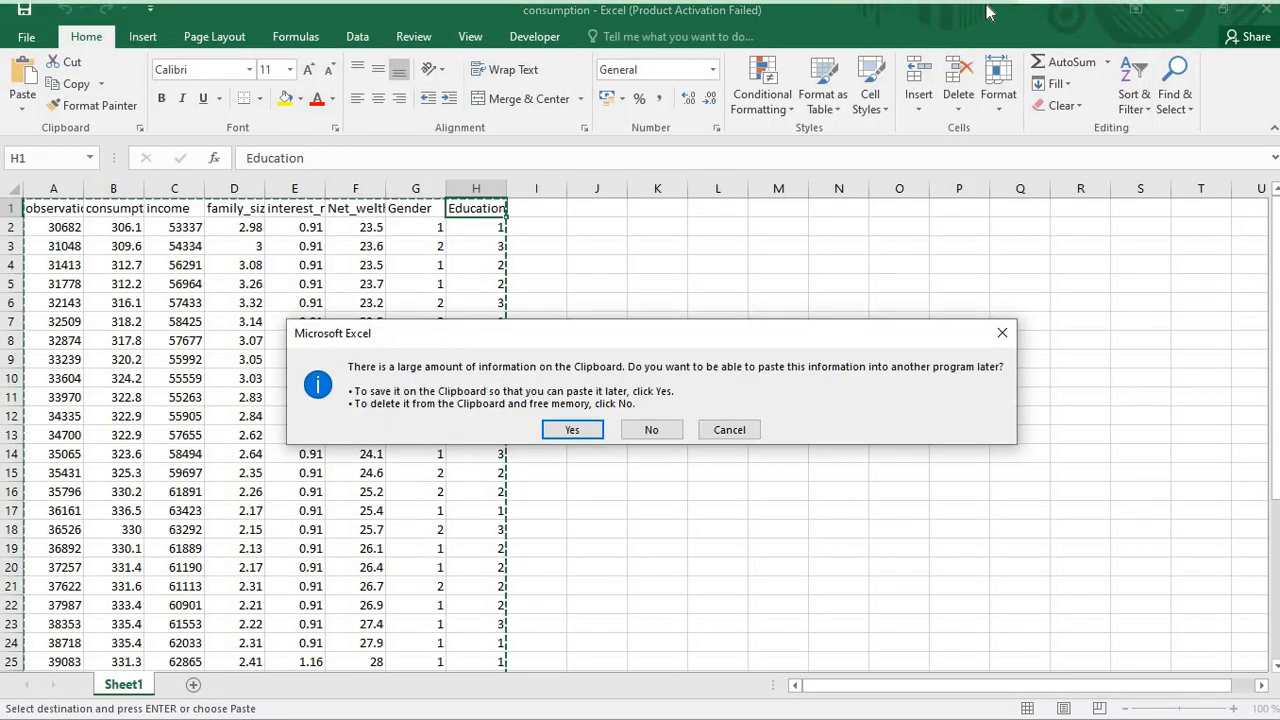
{"action": "left_click", "coordinate": [647, 433]}
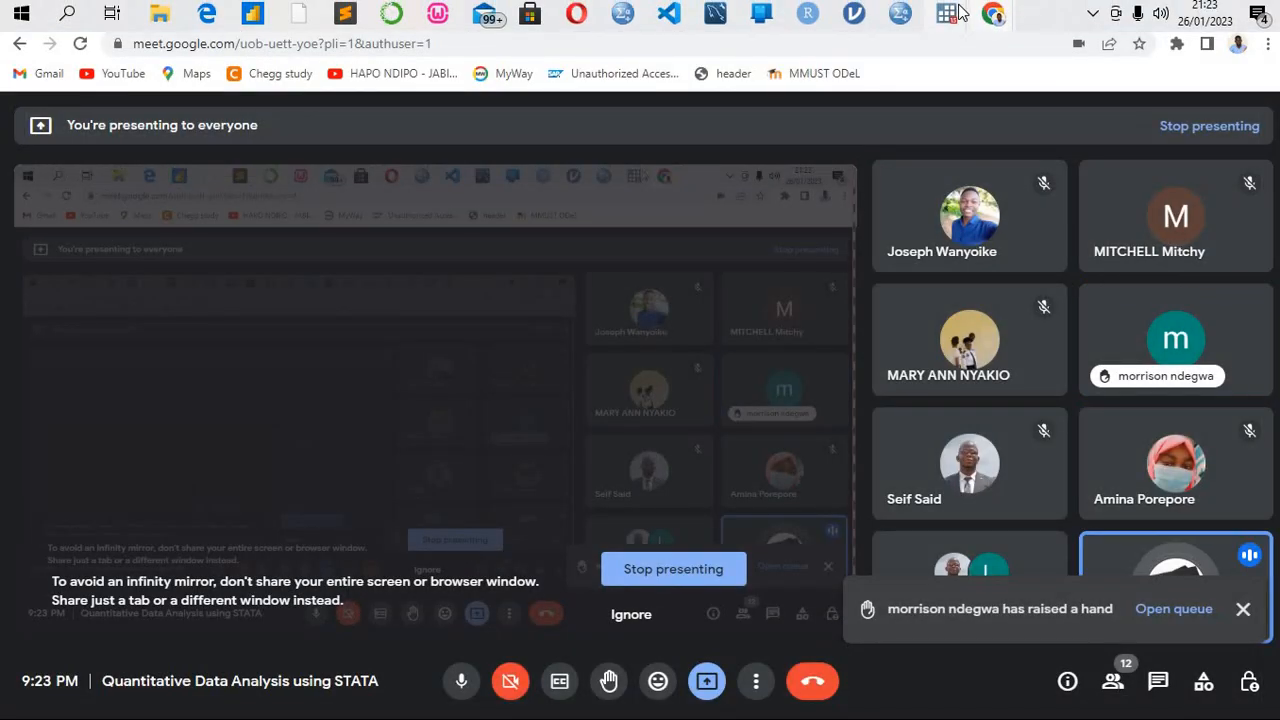
{"action": "mouse_move", "coordinate": [946, 12]}
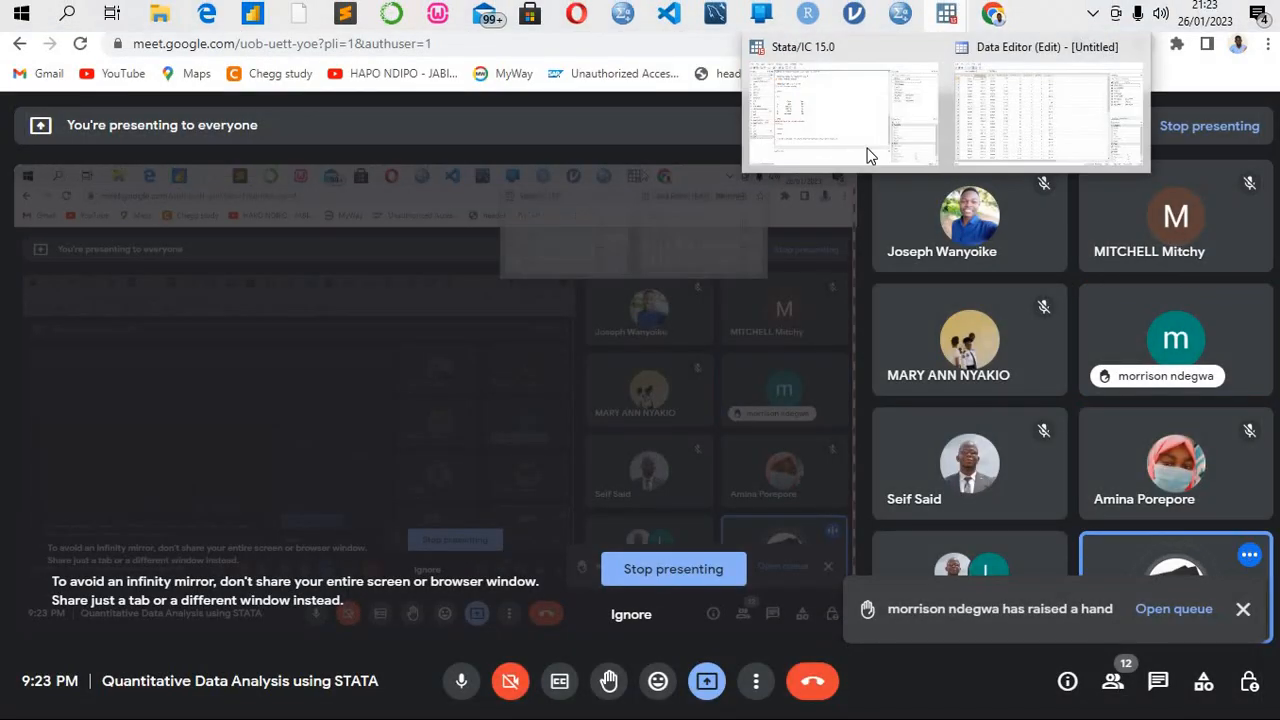
Return to Stata's Data Editor and examine the pasted dataset, including the empty columns beside net_welth and the first observation_date value
{"action": "left_click", "coordinate": [1009, 136]}
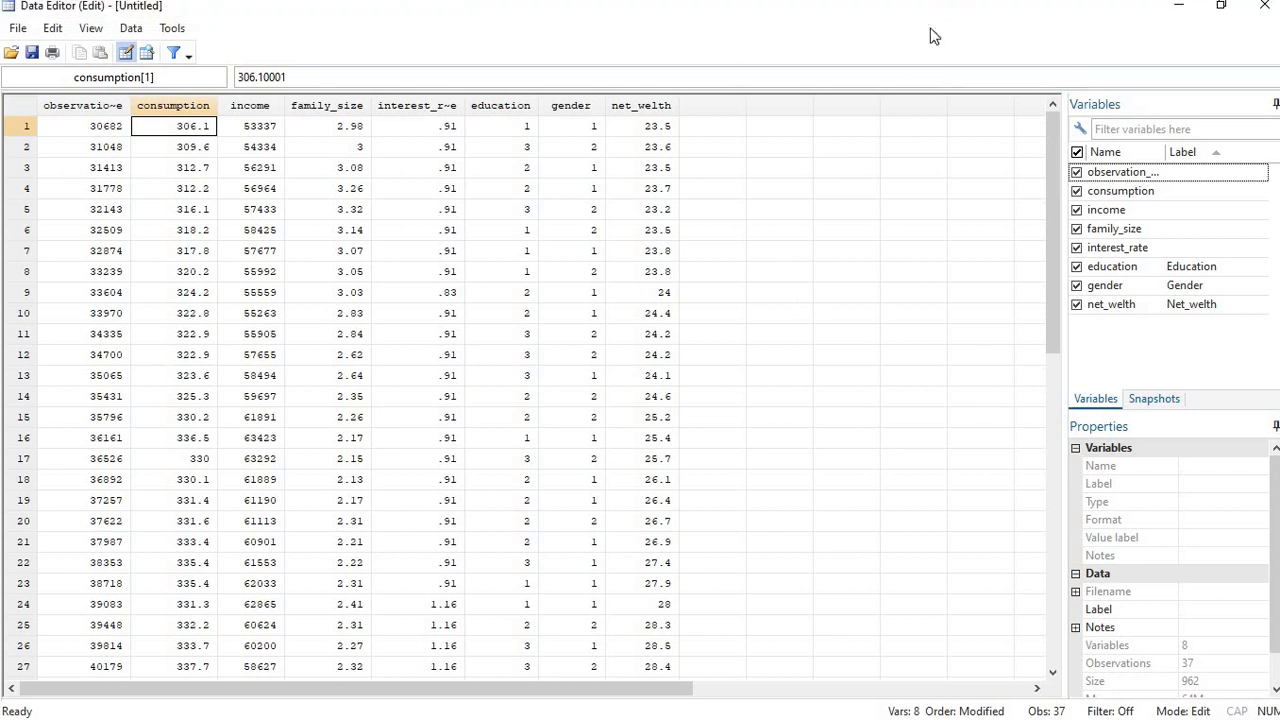
{"action": "mouse_move", "coordinate": [946, 12]}
{"action": "left_click", "coordinate": [800, 170]}
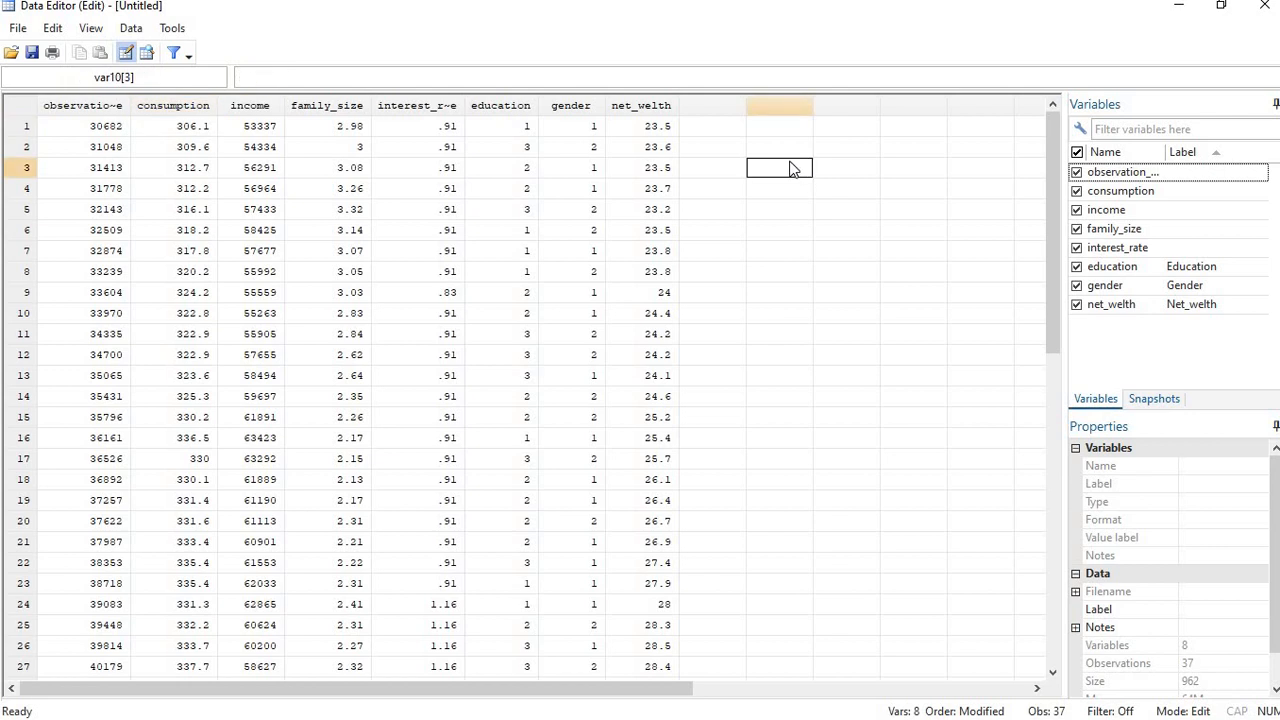
{"action": "left_click", "coordinate": [787, 152]}
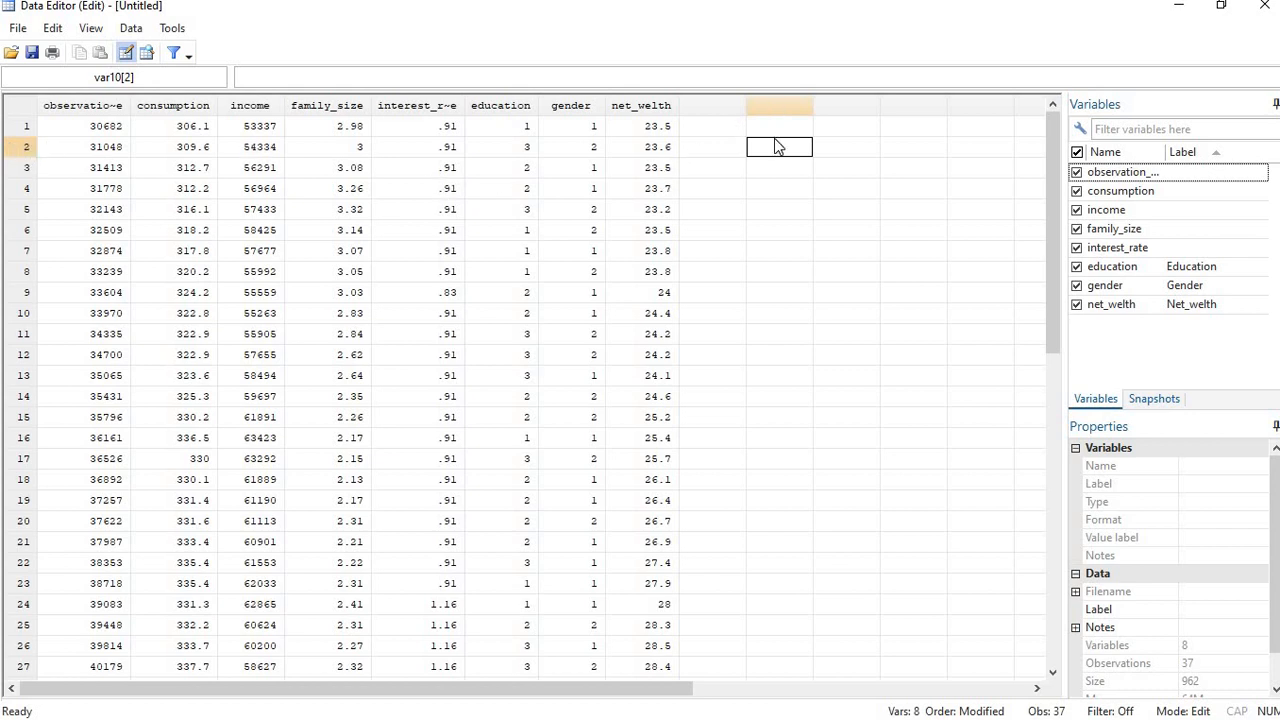
{"action": "left_click", "coordinate": [714, 98]}
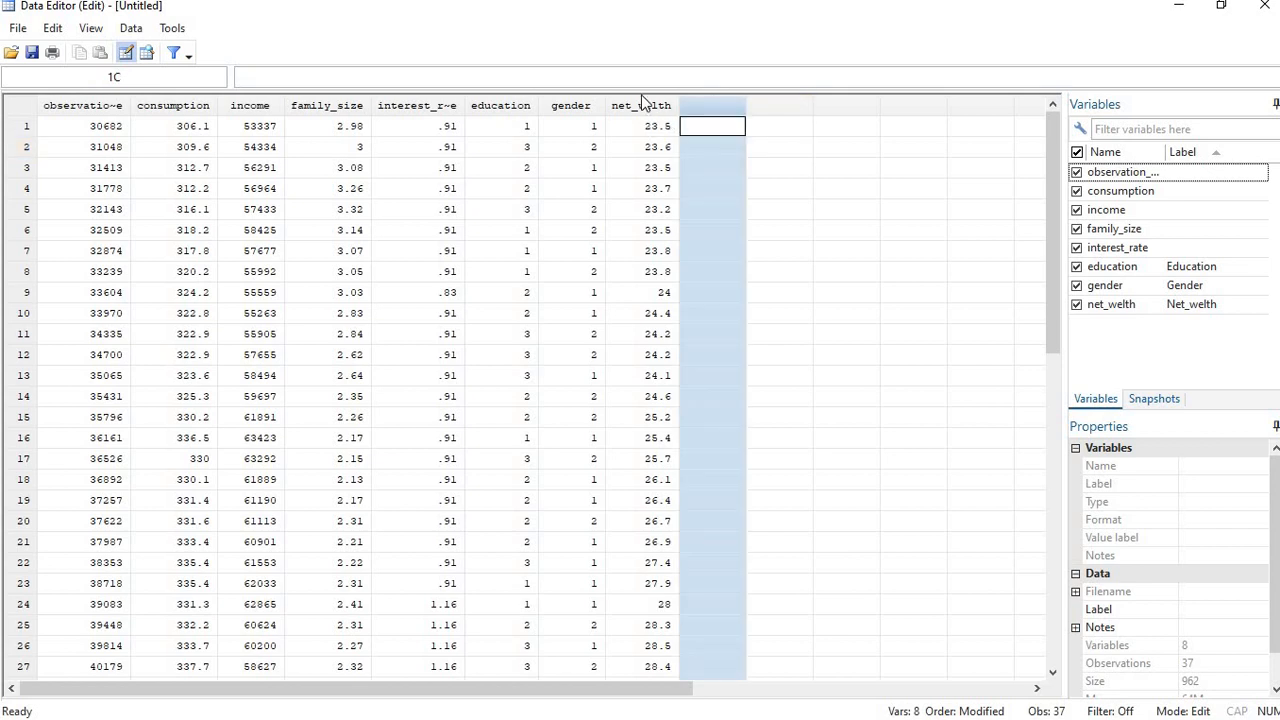
{"action": "left_click", "coordinate": [80, 131]}
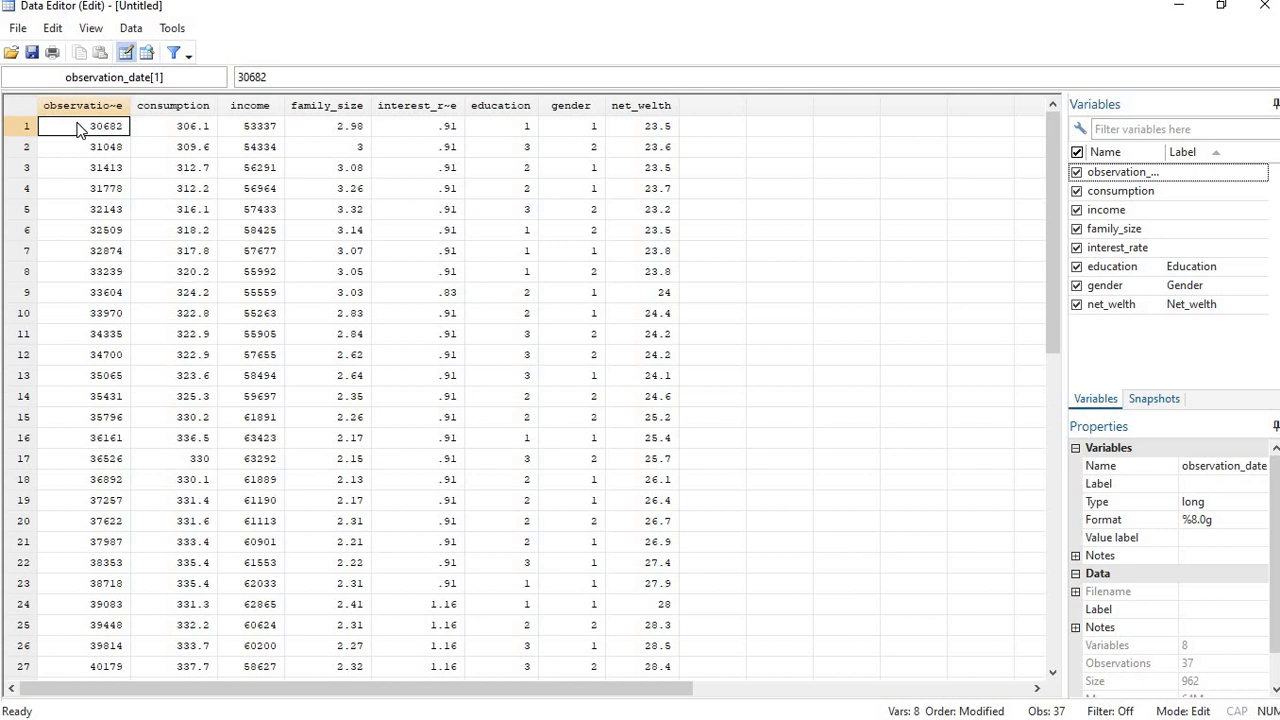
Bring up the save dialog for the dataset, dismiss it without saving, and close the Data Editor
{"action": "left_click", "coordinate": [32, 53]}
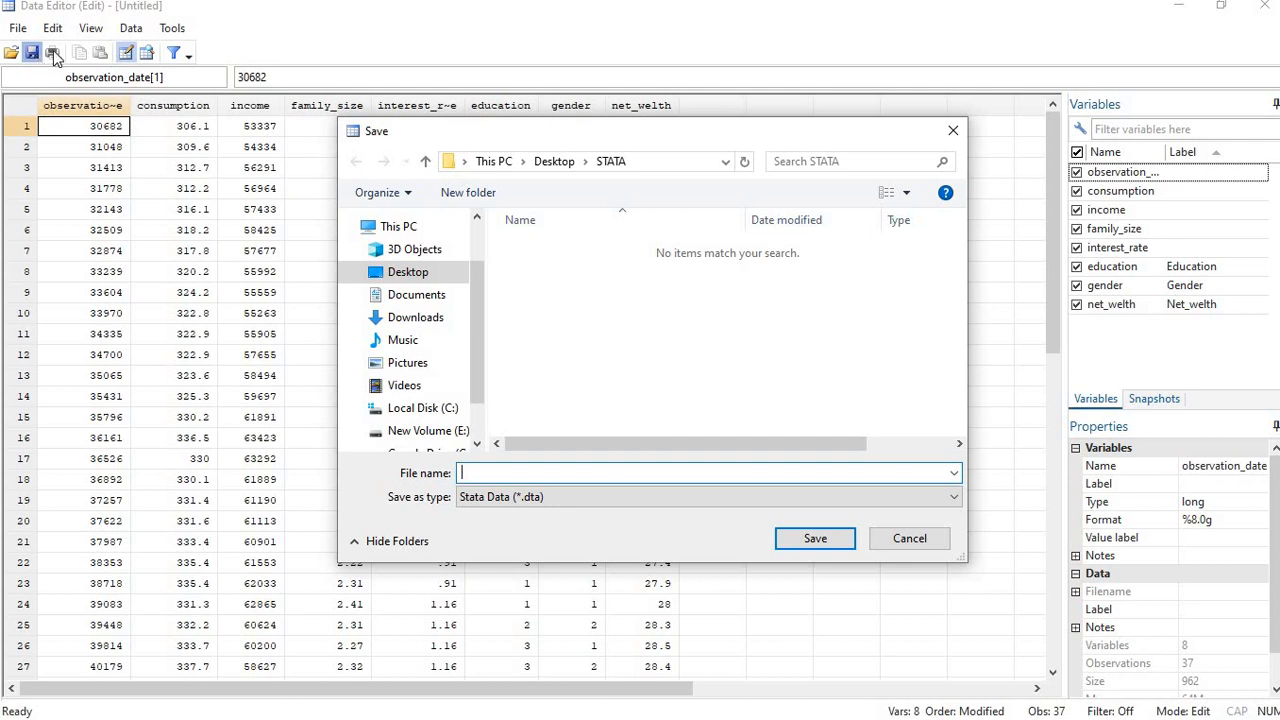
{"action": "left_click", "coordinate": [954, 132]}
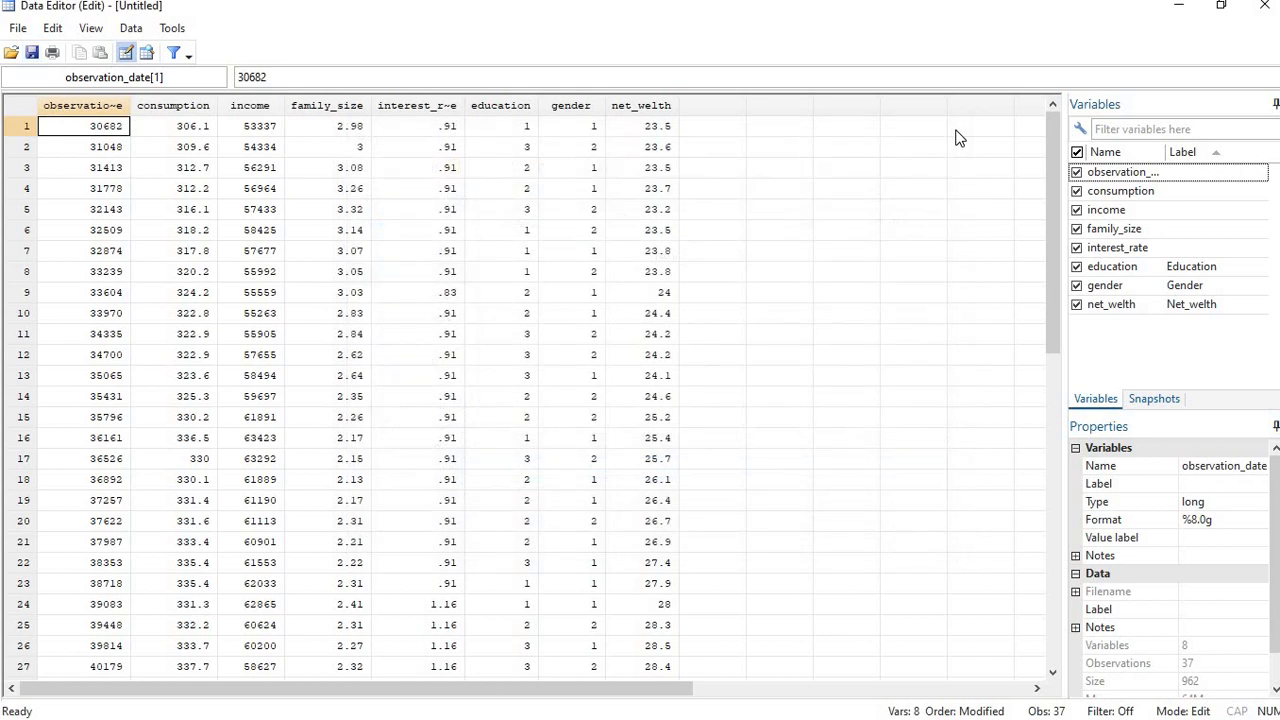
{"action": "left_click", "coordinate": [1267, 8]}
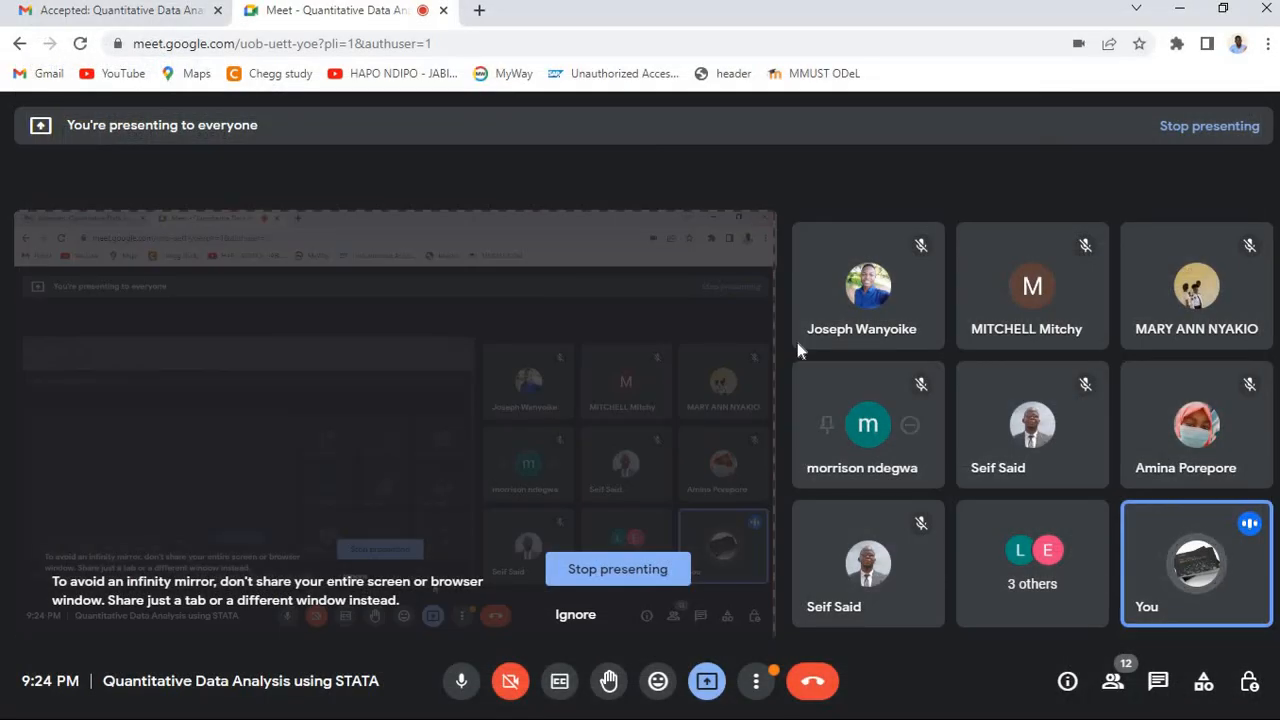
Switch to the main Stata window and remove the pasted dataset from memory with the clear command
{"action": "left_click", "coordinate": [948, 12]}
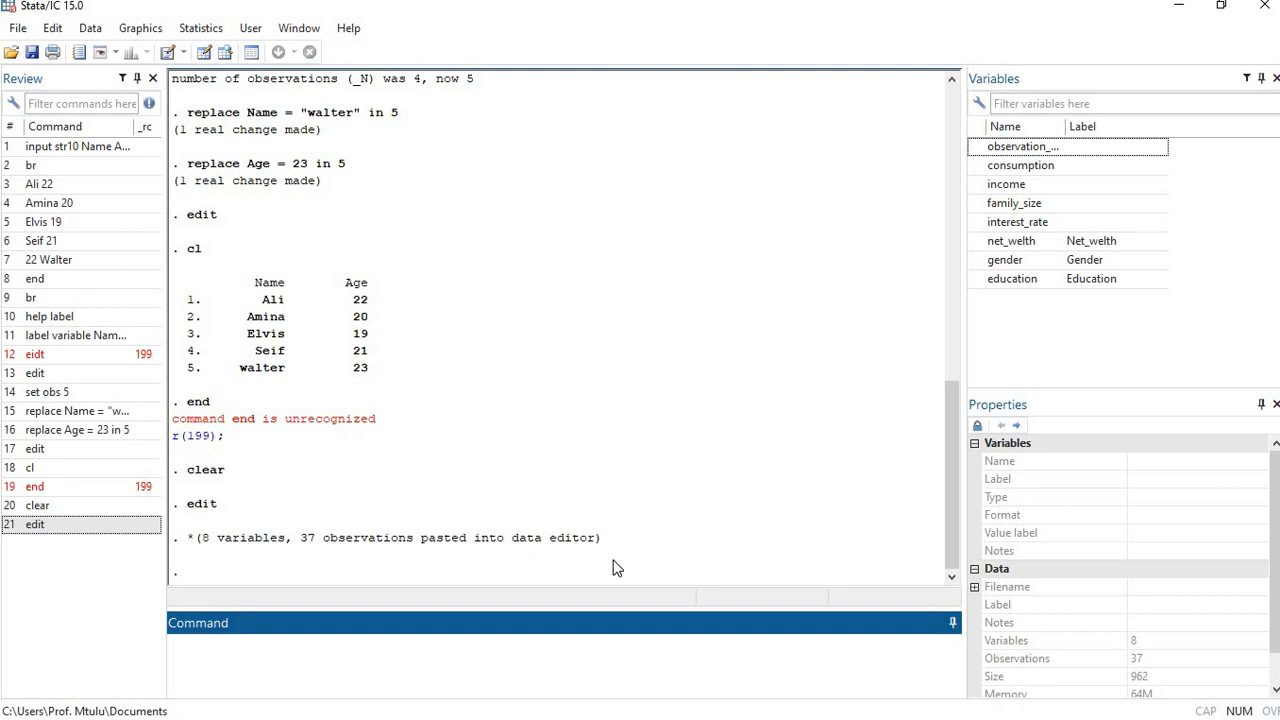
{"action": "mouse_move", "coordinate": [998, 20]}
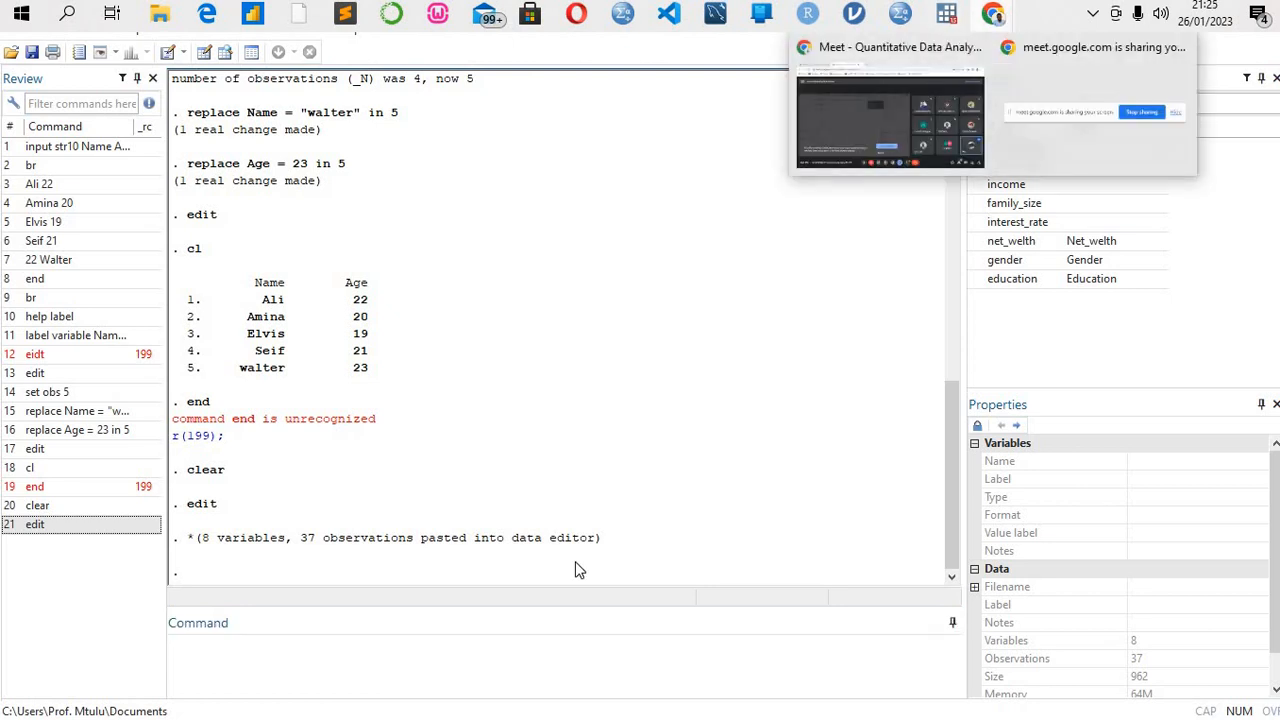
{"action": "left_click", "coordinate": [534, 634]}
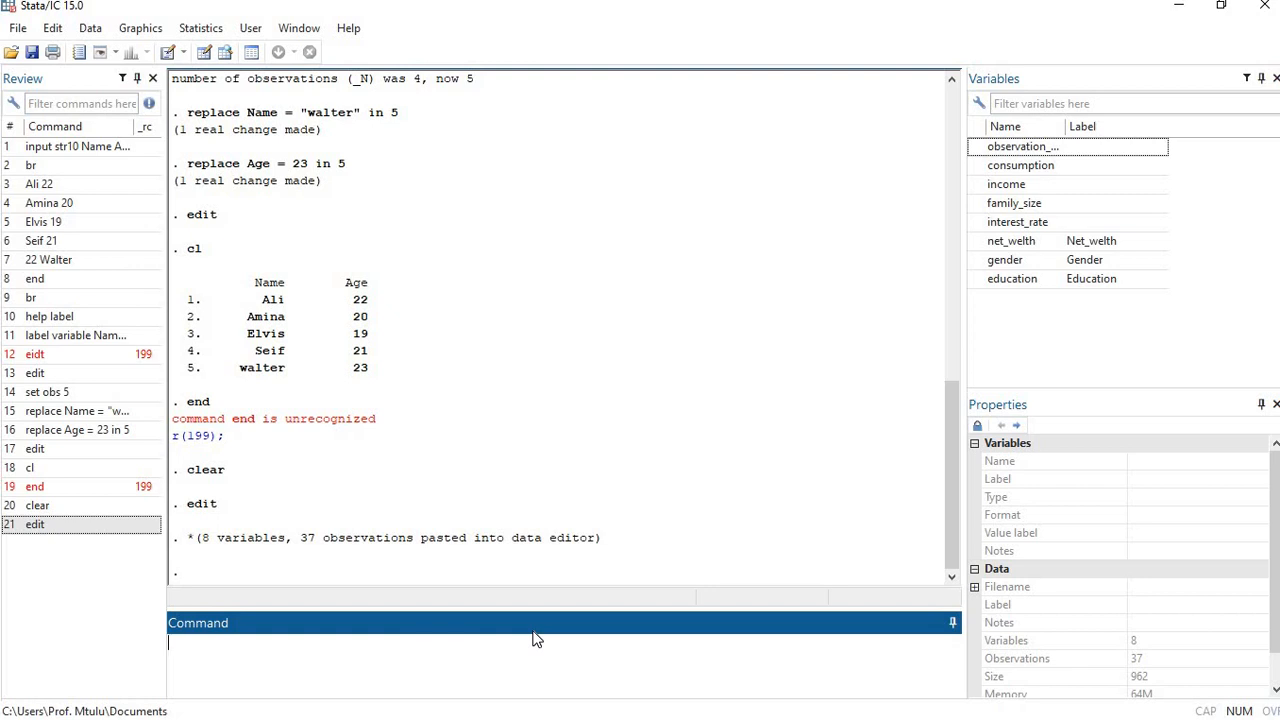
{"action": "type", "text": "clear"}
{"action": "key", "text": "Return"}
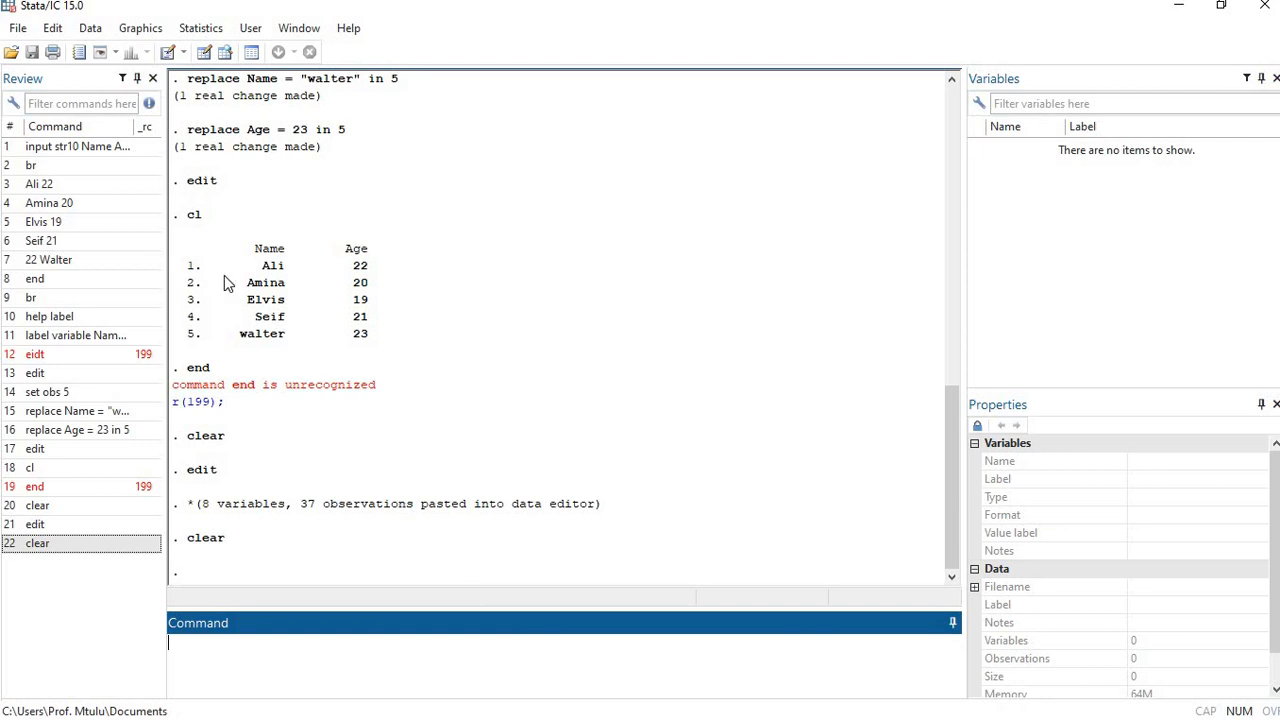
Show the data formats Stata can import and start an Excel spreadsheet import
{"action": "left_click", "coordinate": [17, 29]}
{"action": "left_click", "coordinate": [88, 28]}
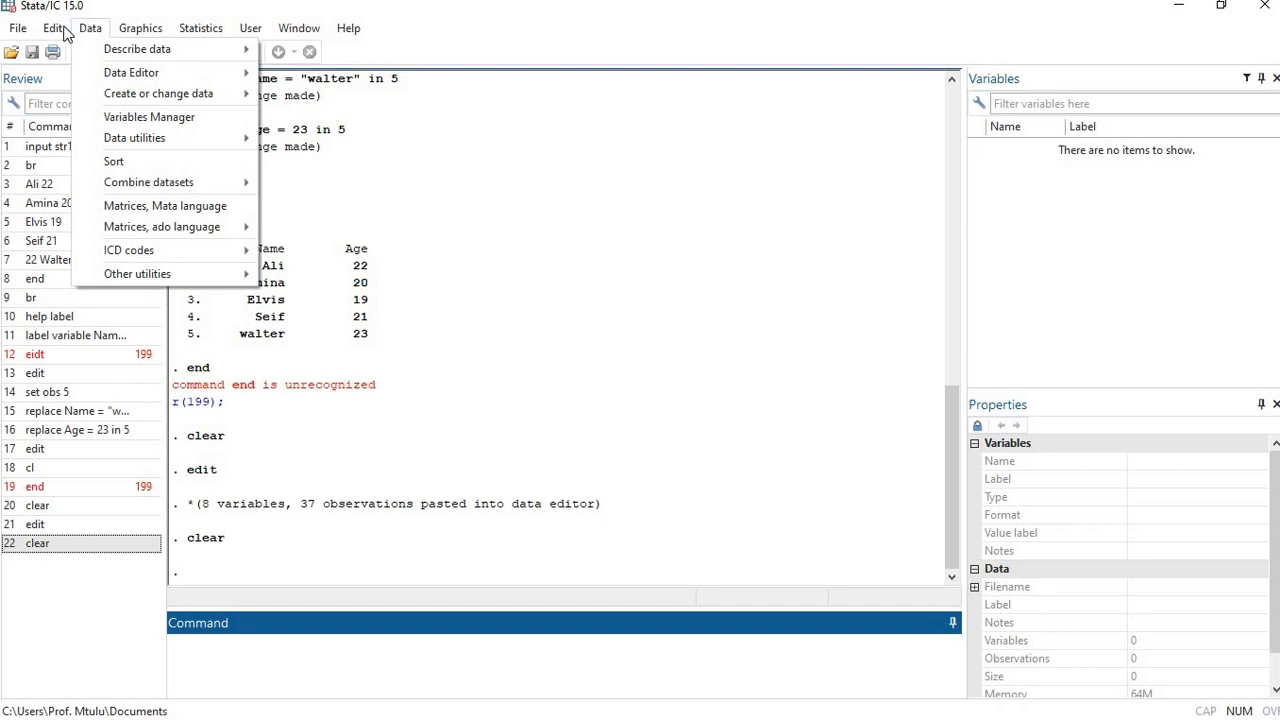
{"action": "mouse_move", "coordinate": [22, 32]}
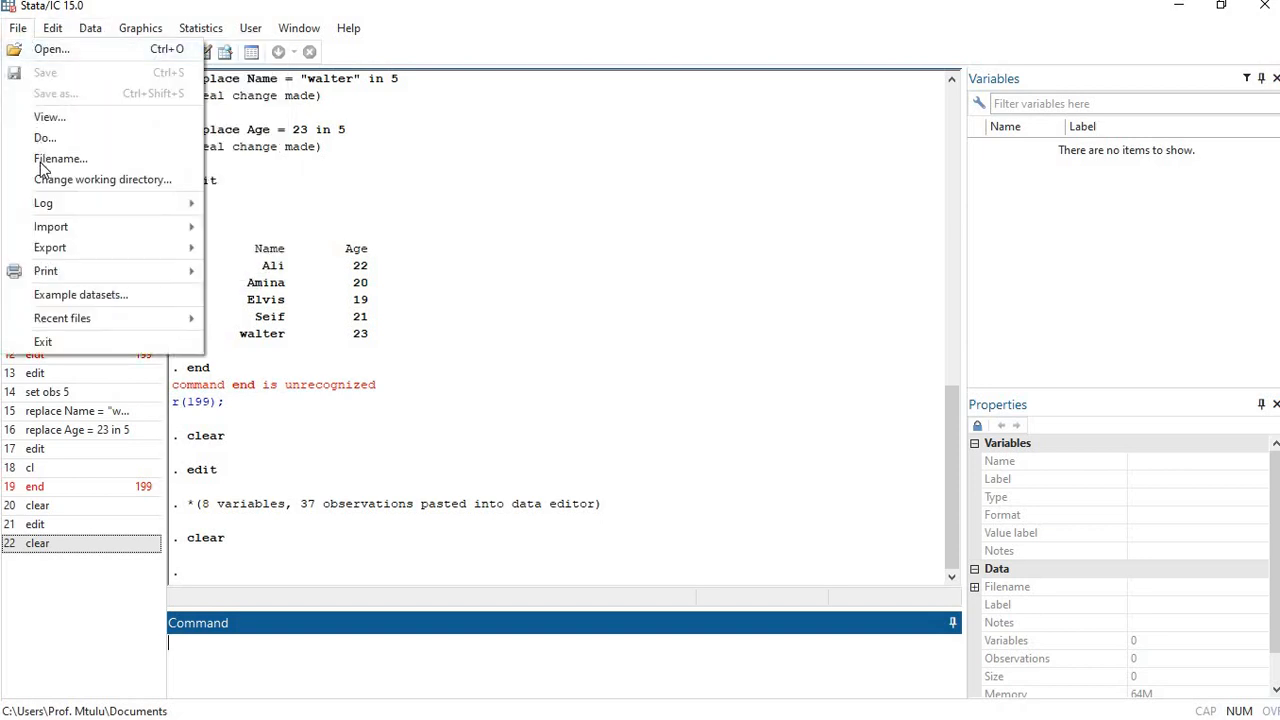
{"action": "mouse_move", "coordinate": [72, 227]}
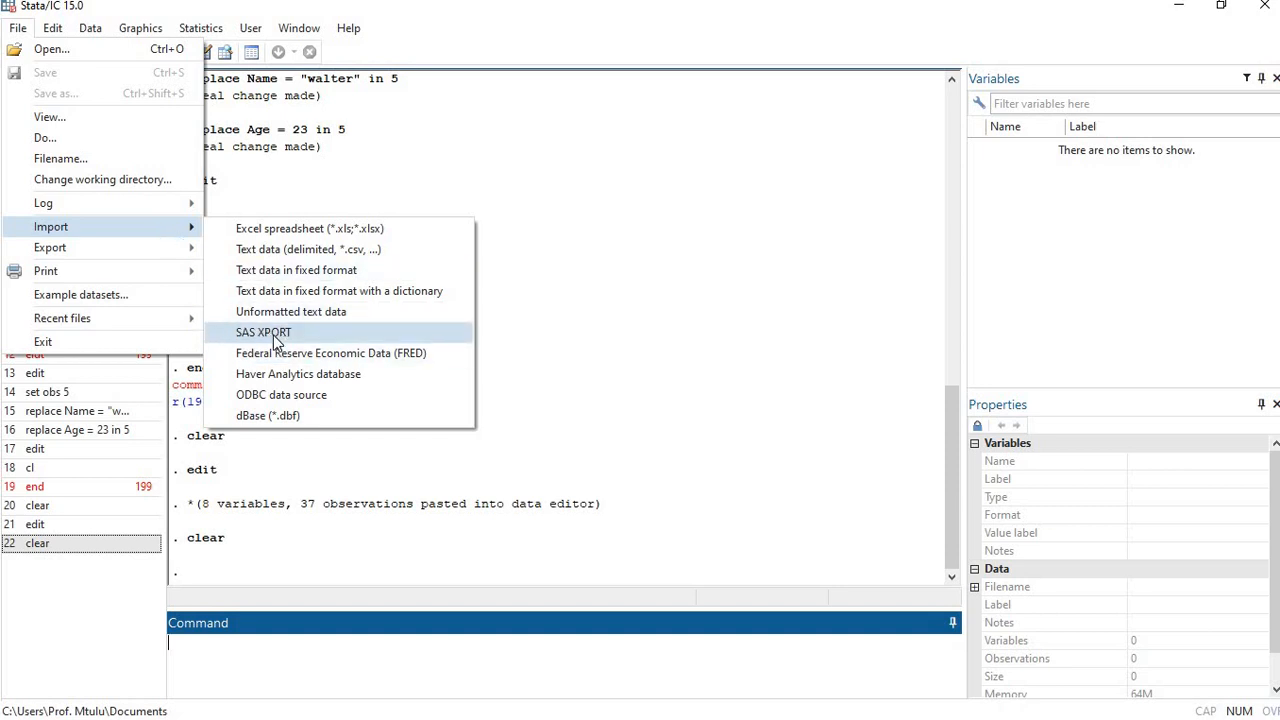
{"action": "left_click", "coordinate": [291, 232]}
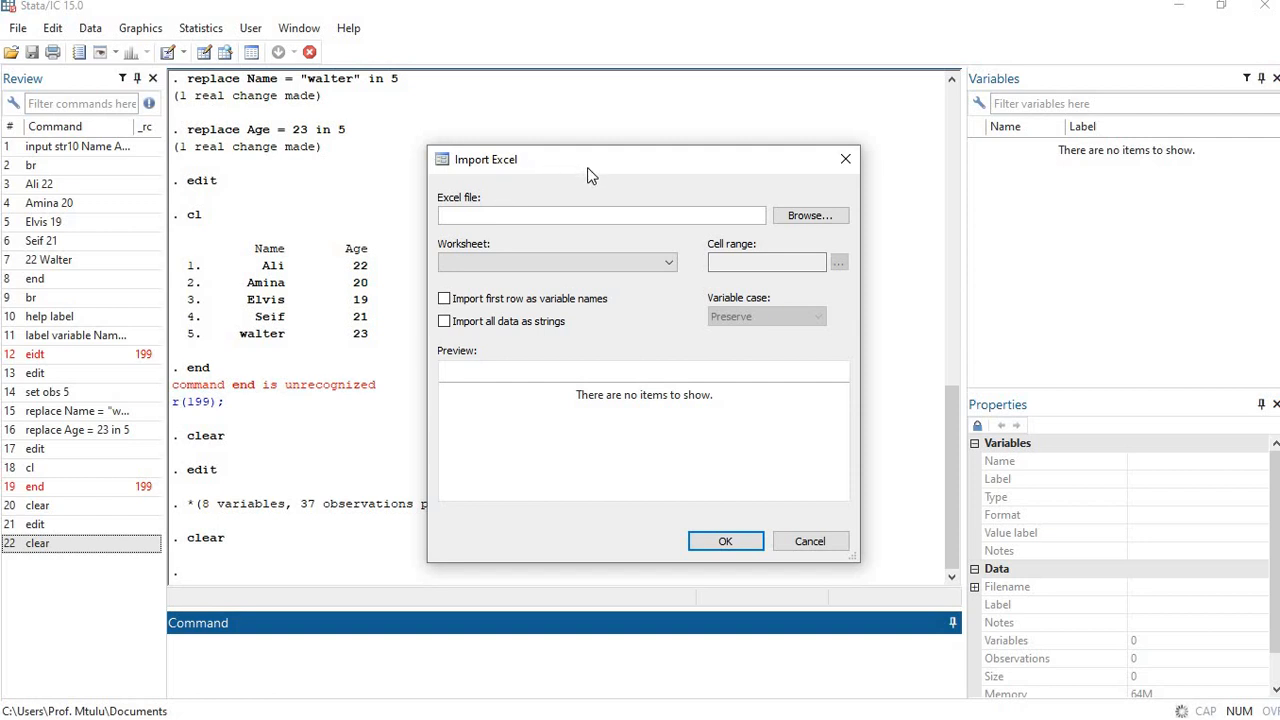
Choose the consumption workbook from the STATA folder on the Desktop as the Excel file for the import
{"action": "left_click", "coordinate": [787, 218]}
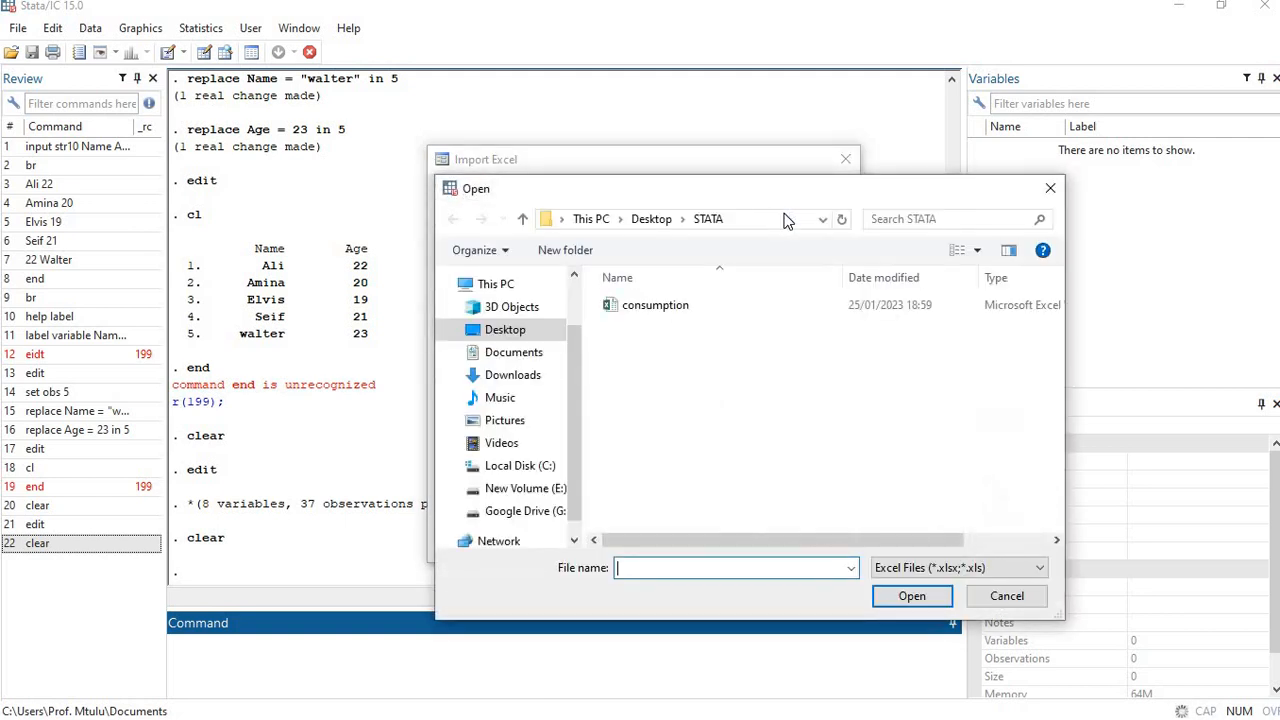
{"action": "left_click", "coordinate": [535, 338]}
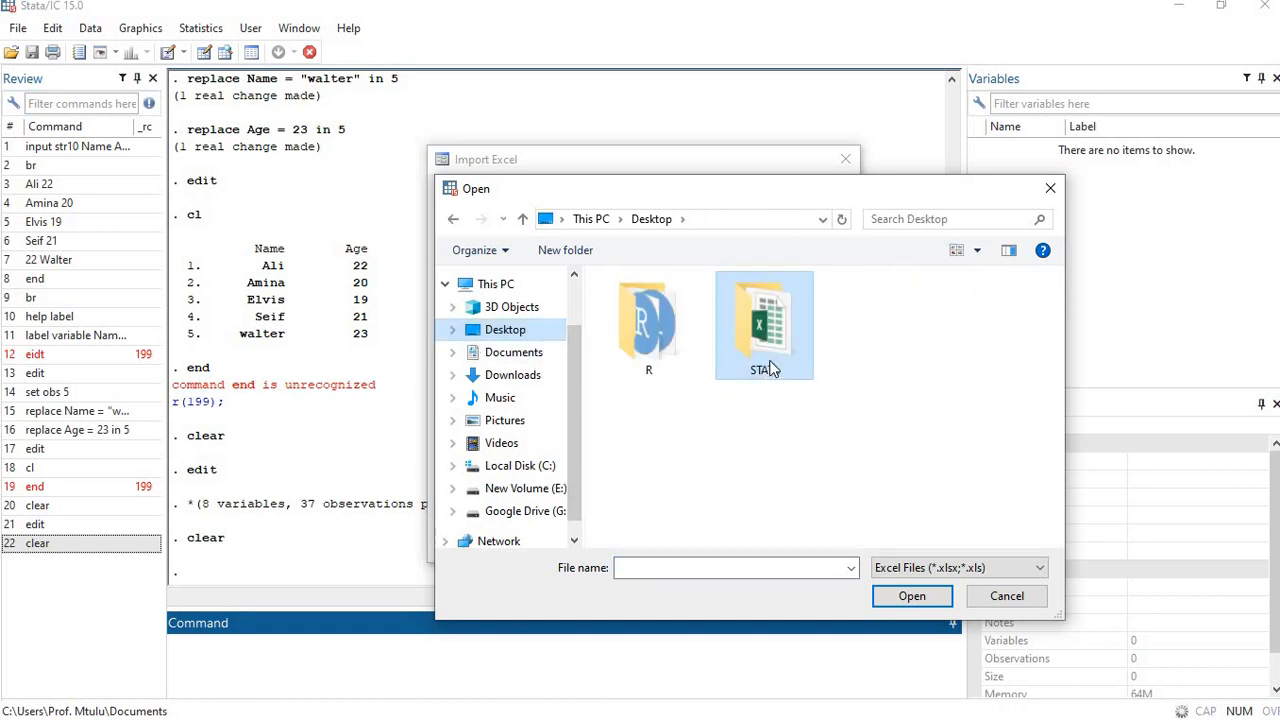
{"action": "double_click", "coordinate": [768, 366]}
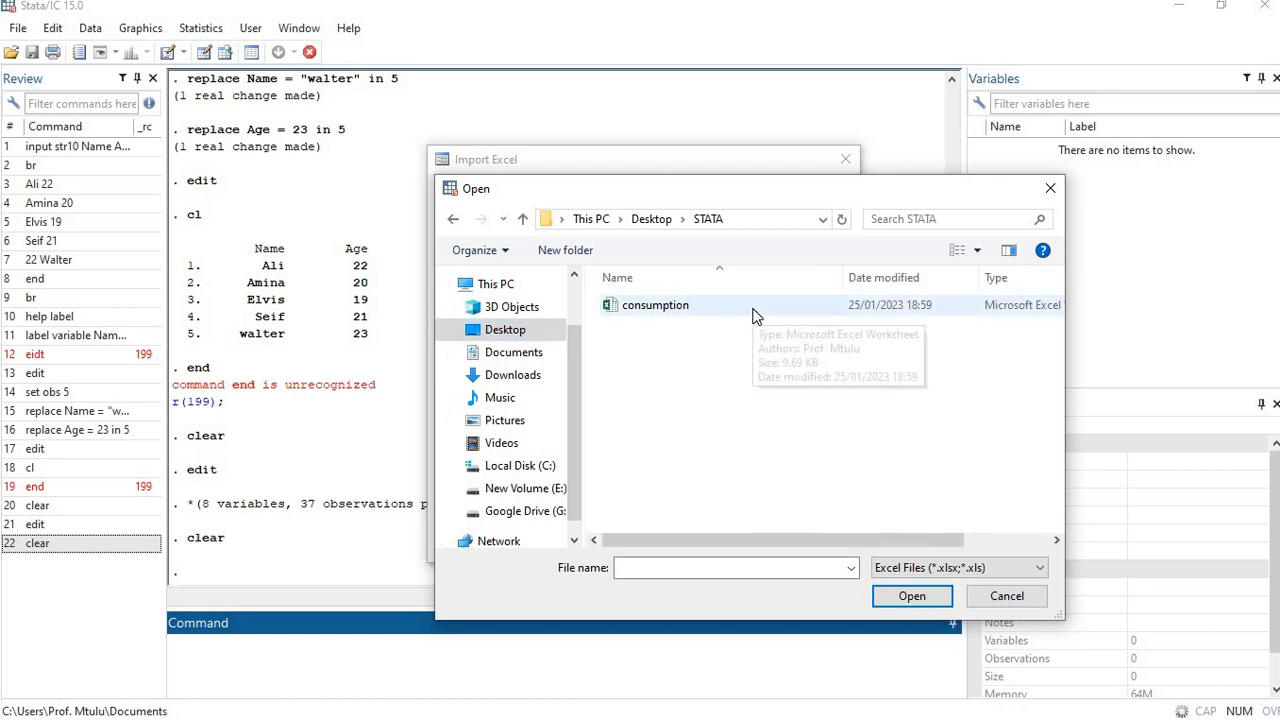
{"action": "left_click", "coordinate": [756, 315]}
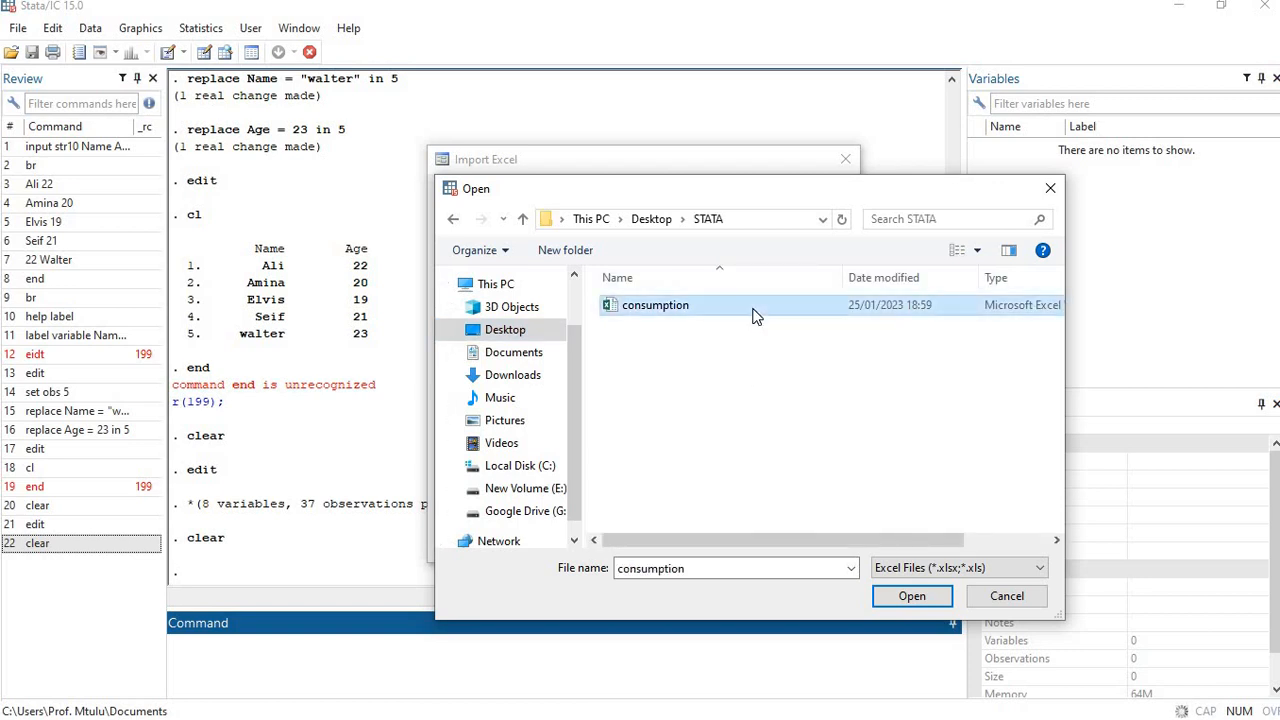
{"action": "left_click", "coordinate": [1035, 570]}
{"action": "left_click", "coordinate": [1035, 572]}
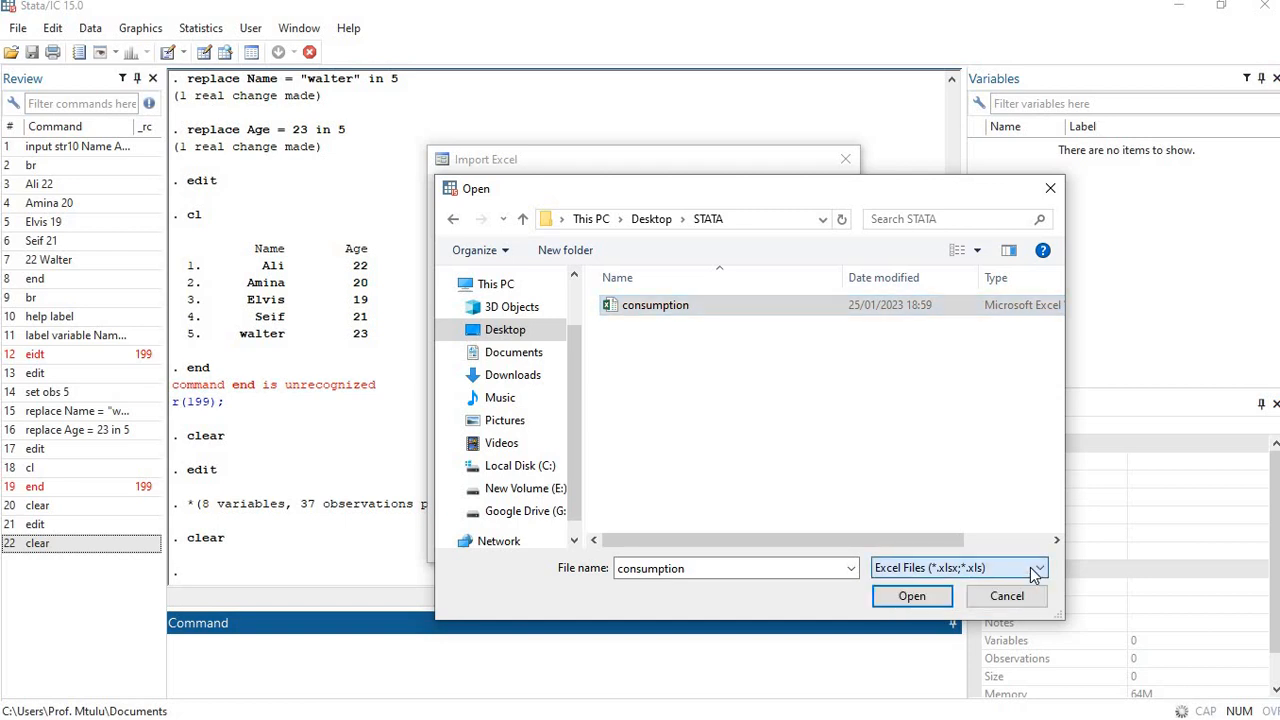
{"action": "left_click", "coordinate": [912, 596]}
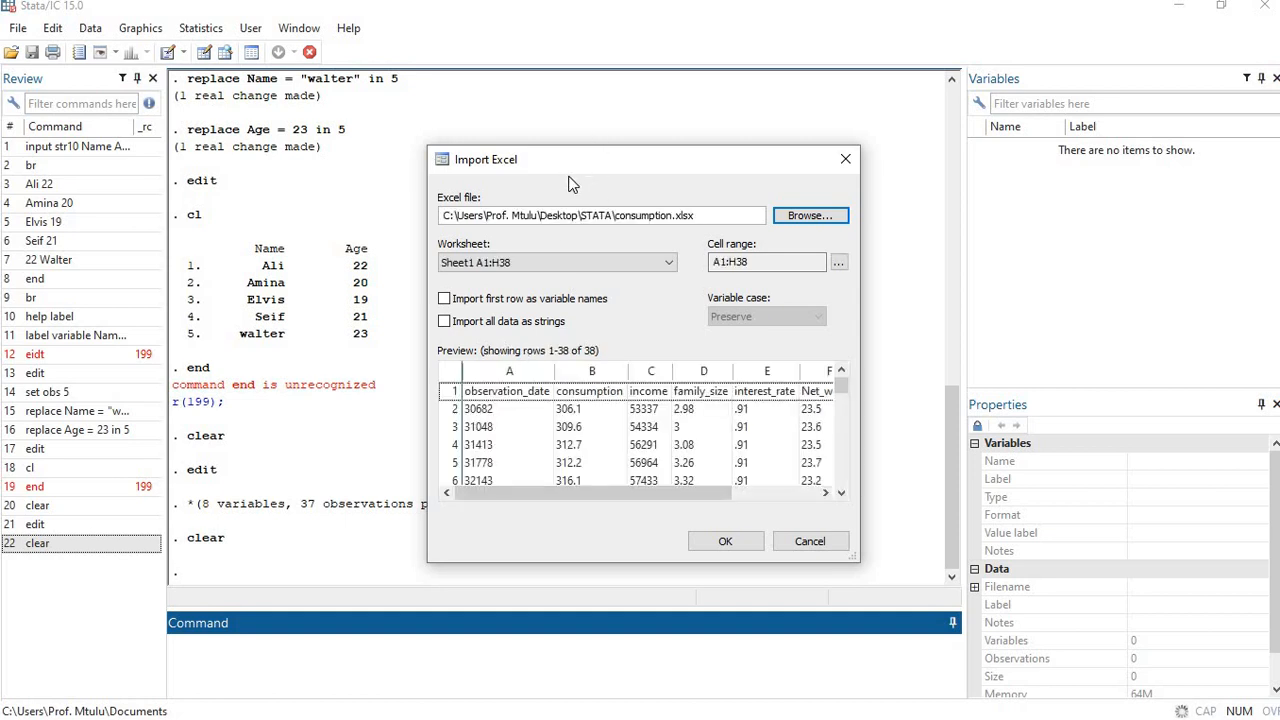
Treat the first row as variable names, keep the variable case as Preserve, check the preview, and import the data
{"action": "left_click", "coordinate": [445, 301]}
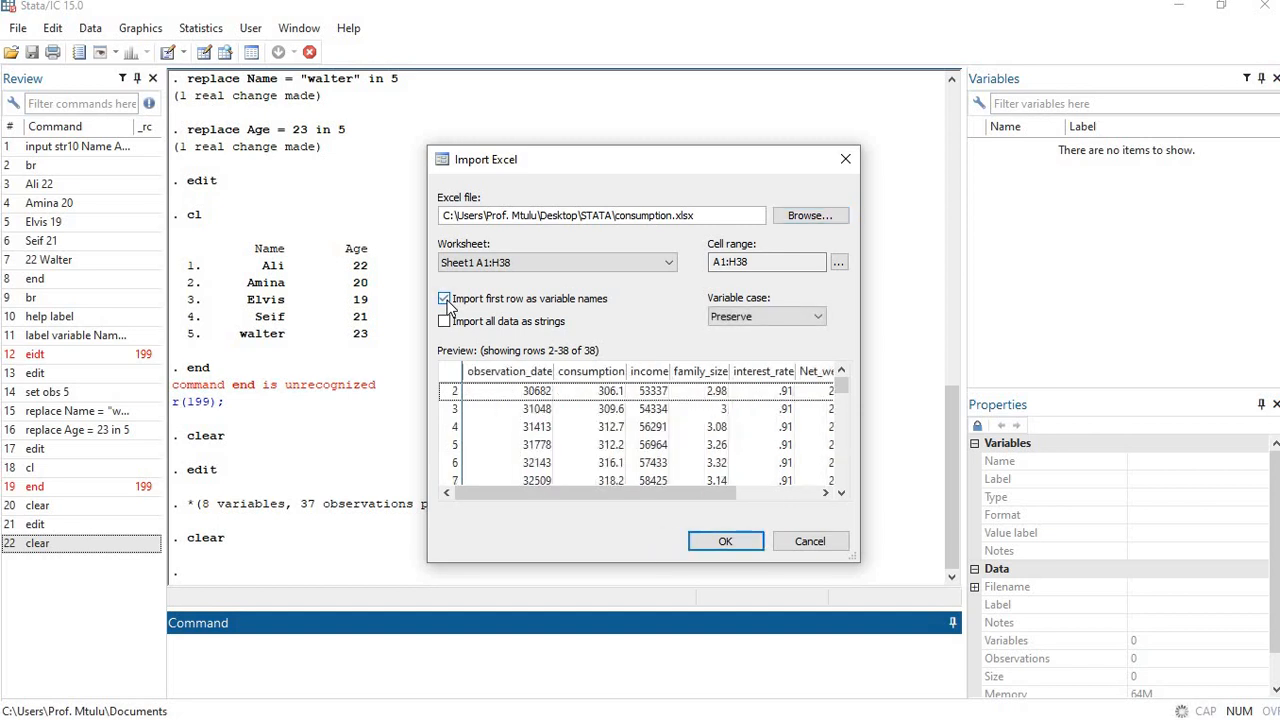
{"action": "left_click", "coordinate": [742, 317]}
{"action": "left_click", "coordinate": [742, 317]}
{"action": "double_click", "coordinate": [841, 477]}
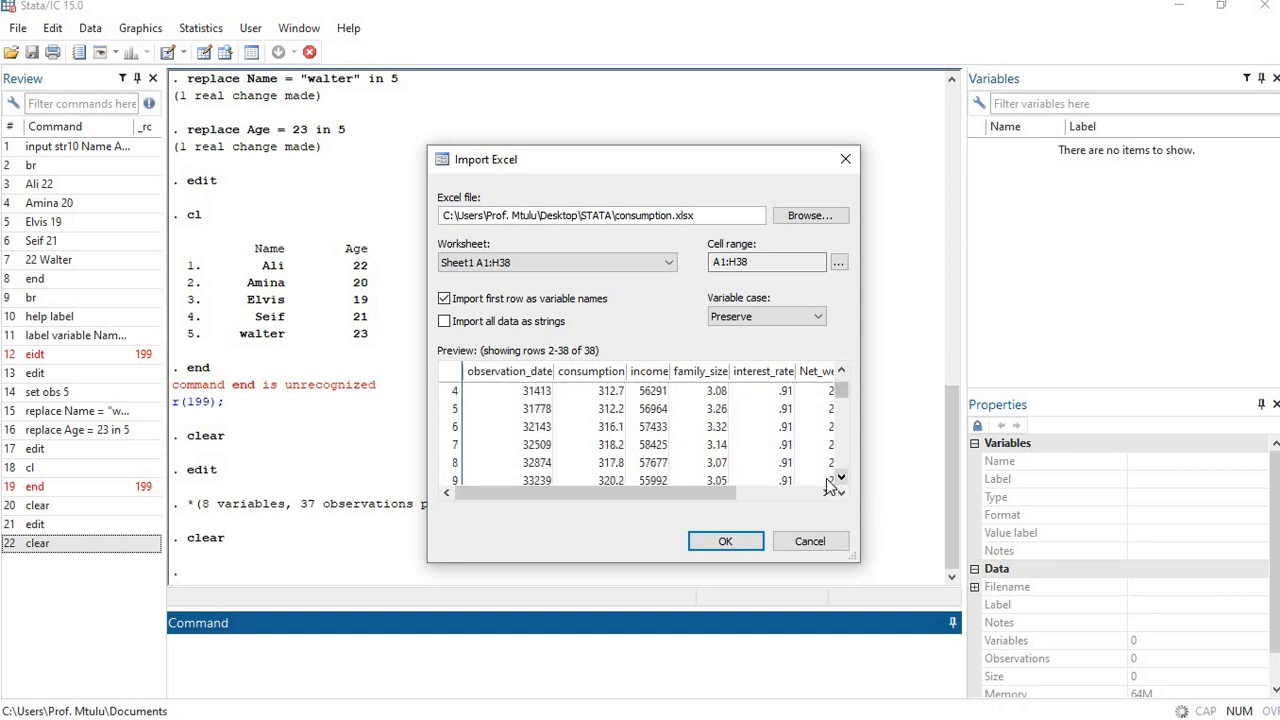
{"action": "left_click", "coordinate": [824, 493]}
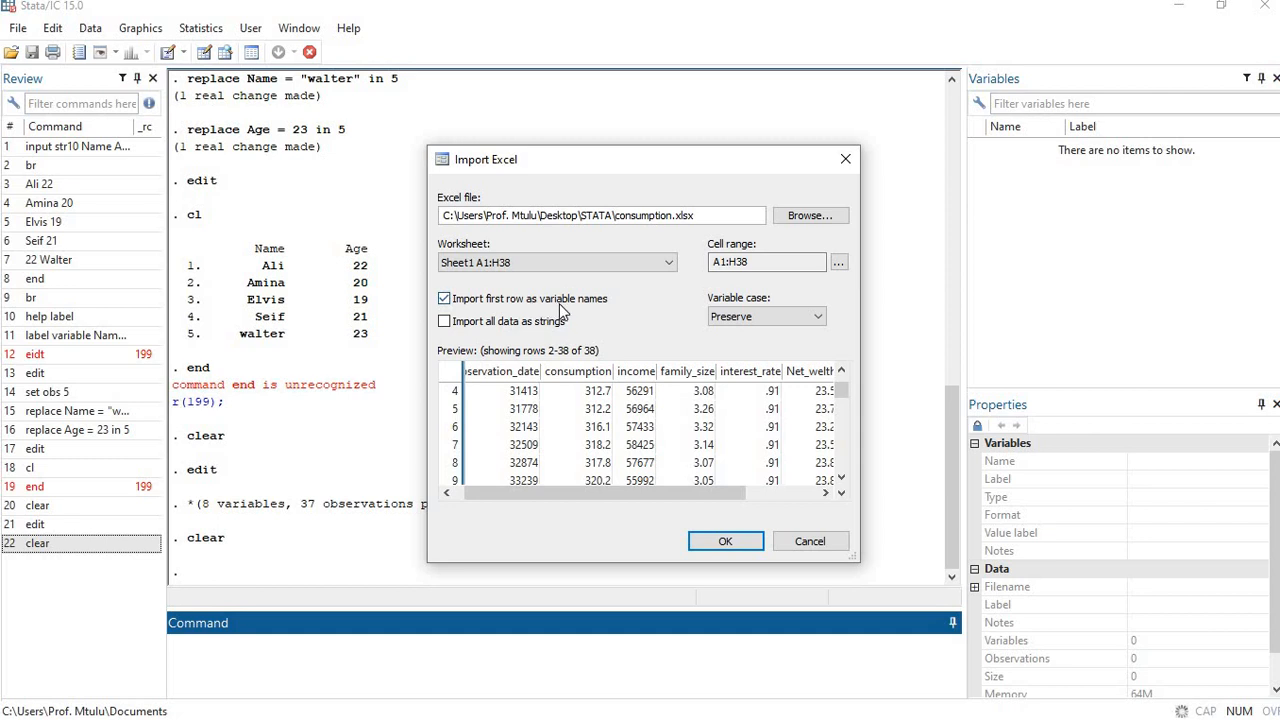
{"action": "left_click", "coordinate": [722, 542]}
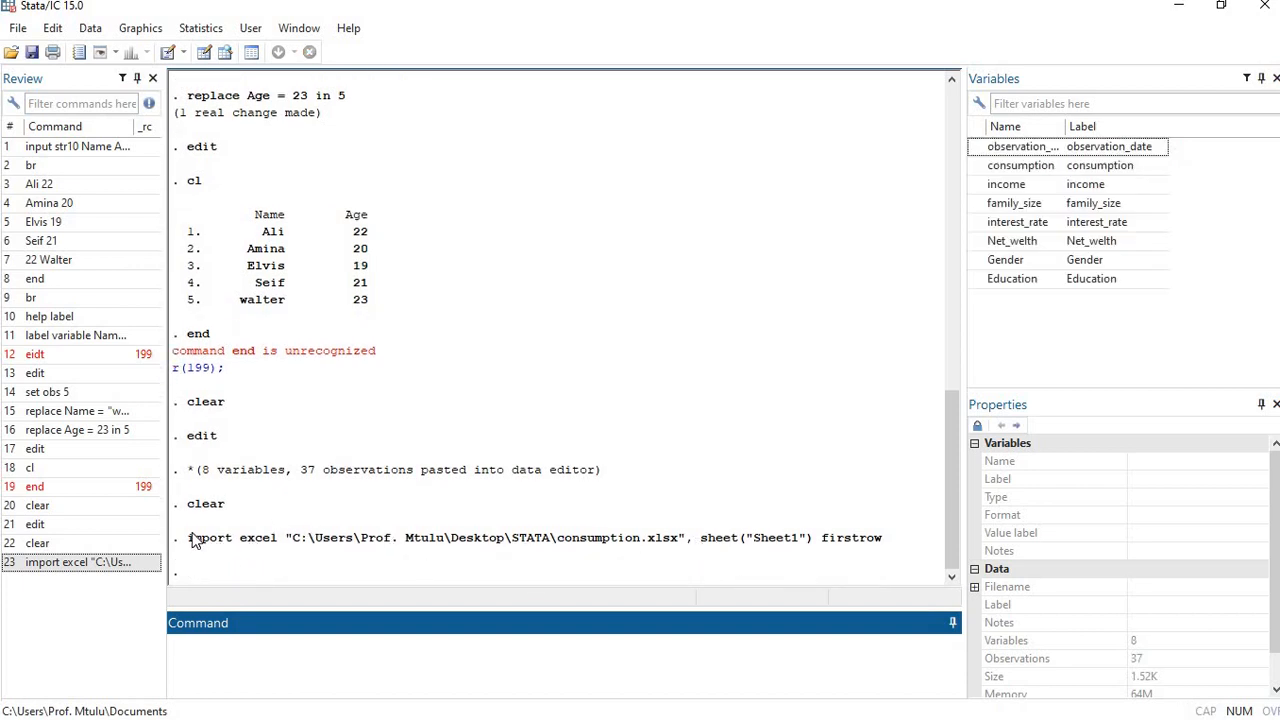
Highlight the generated import excel command in the results and open the imported dataset for browsing with br
{"action": "left_click_drag", "start_coordinate": [173, 540], "coordinate": [828, 540]}
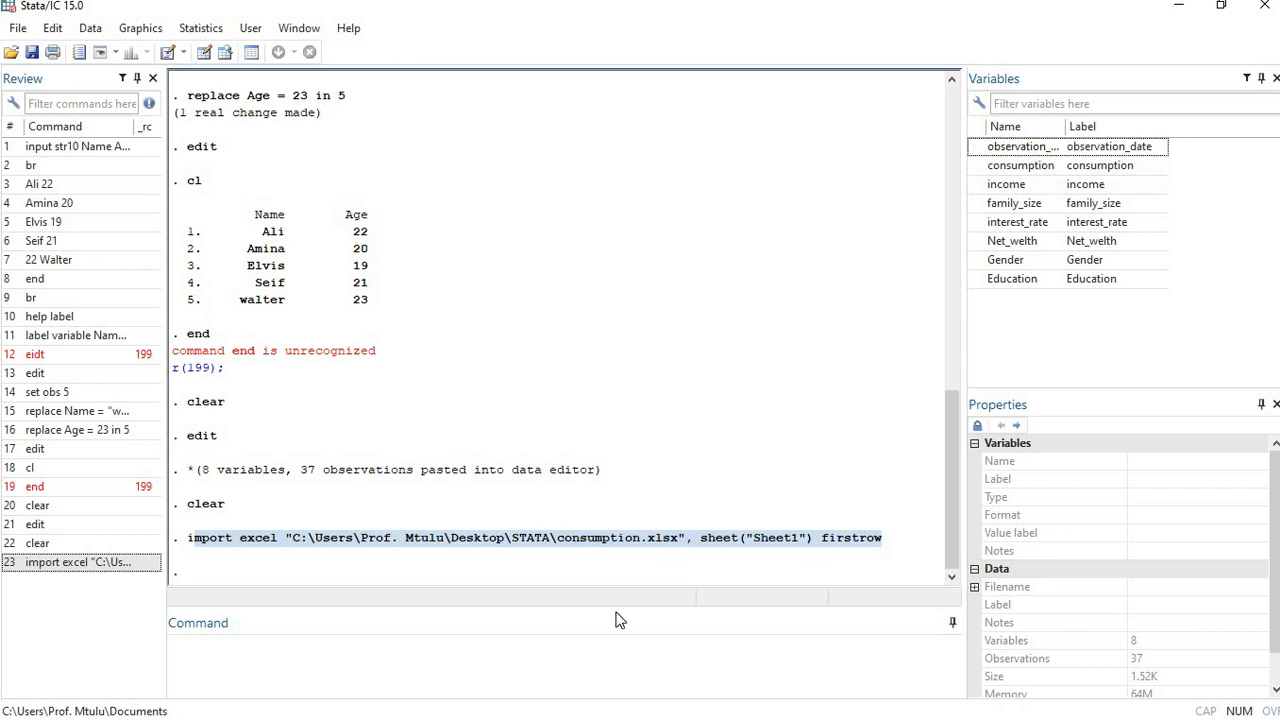
{"action": "left_click", "coordinate": [545, 652]}
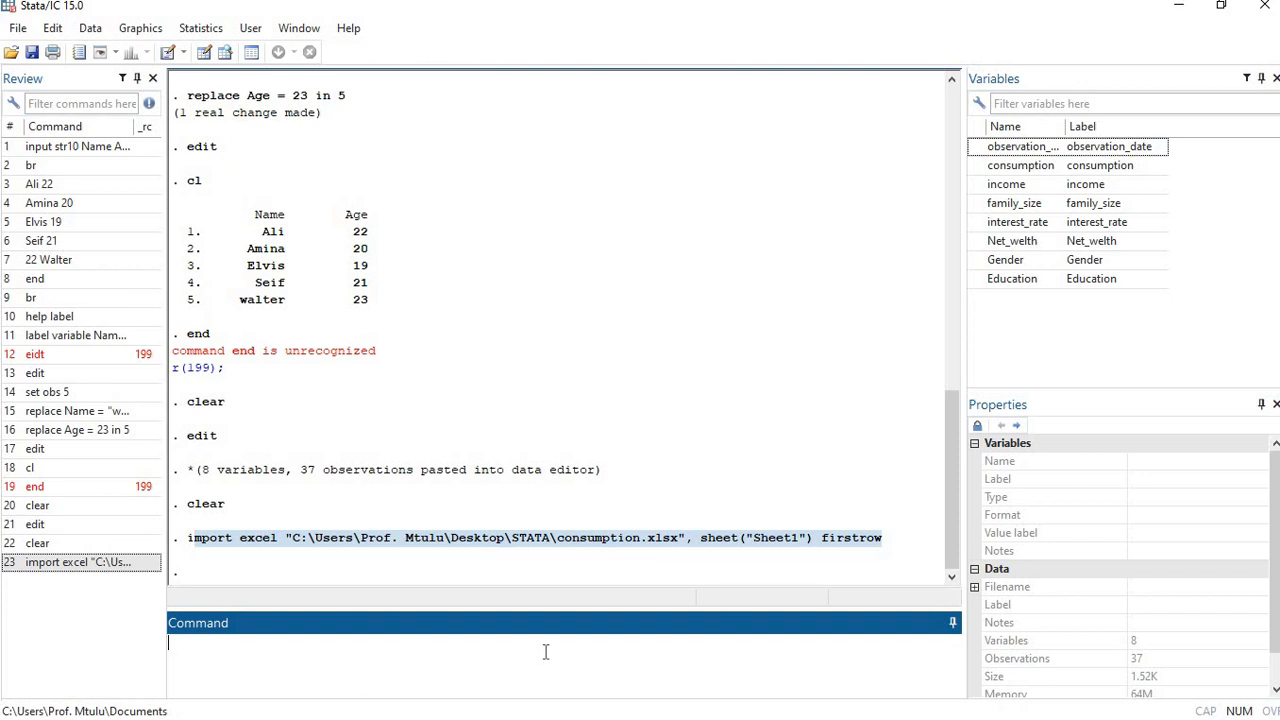
{"action": "type", "text": "br"}
{"action": "key", "text": "Return"}
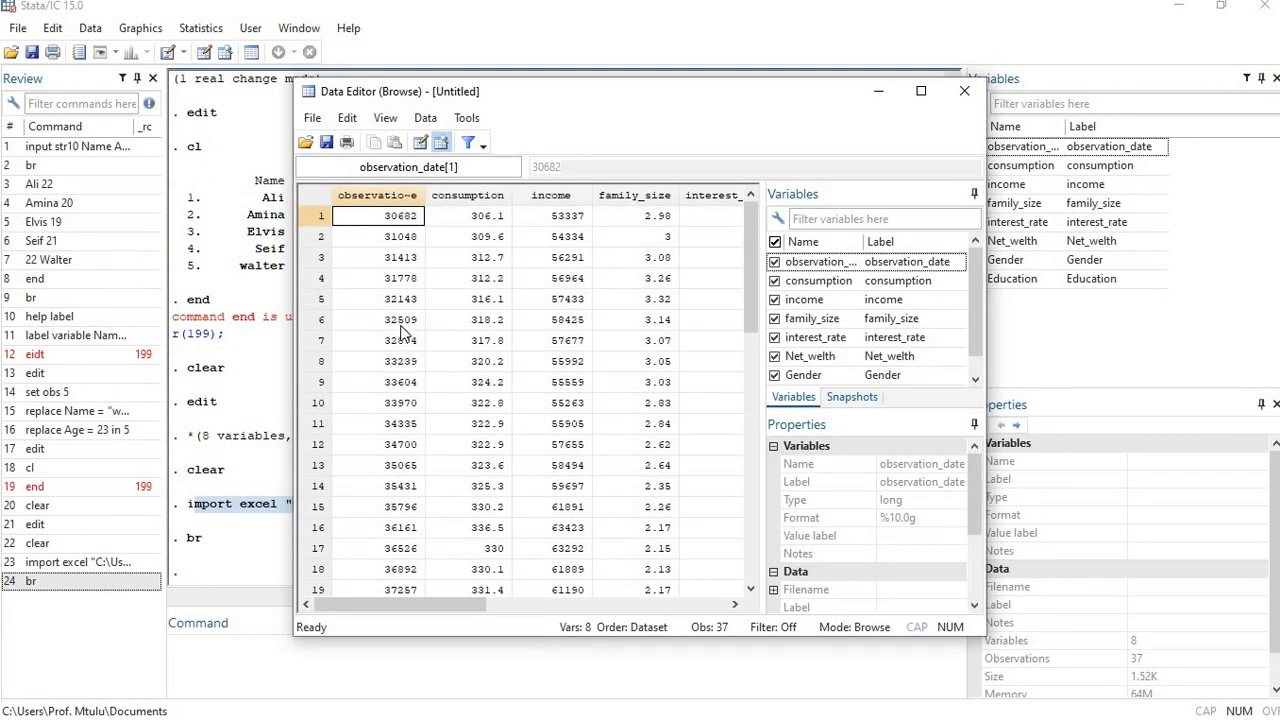
Examine the observation_date and consumption columns with their variable labels, and close the browse window
{"action": "left_click", "coordinate": [405, 285]}
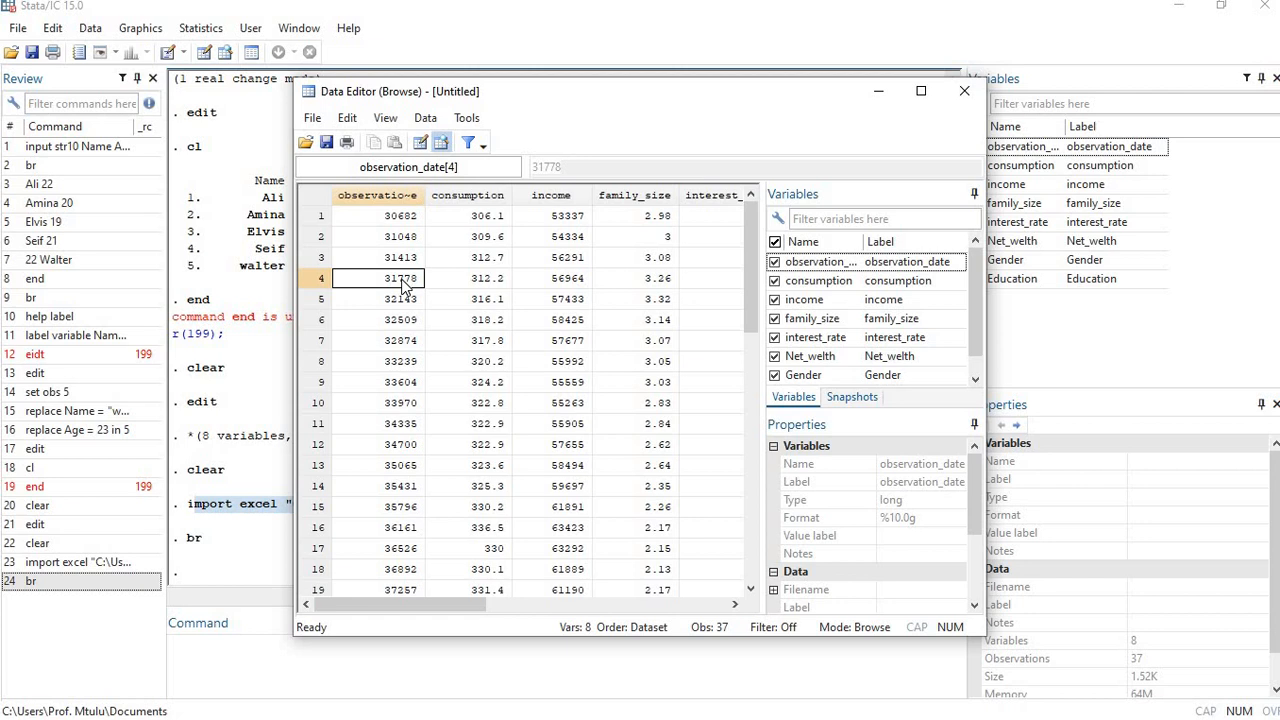
{"action": "left_click", "coordinate": [395, 196]}
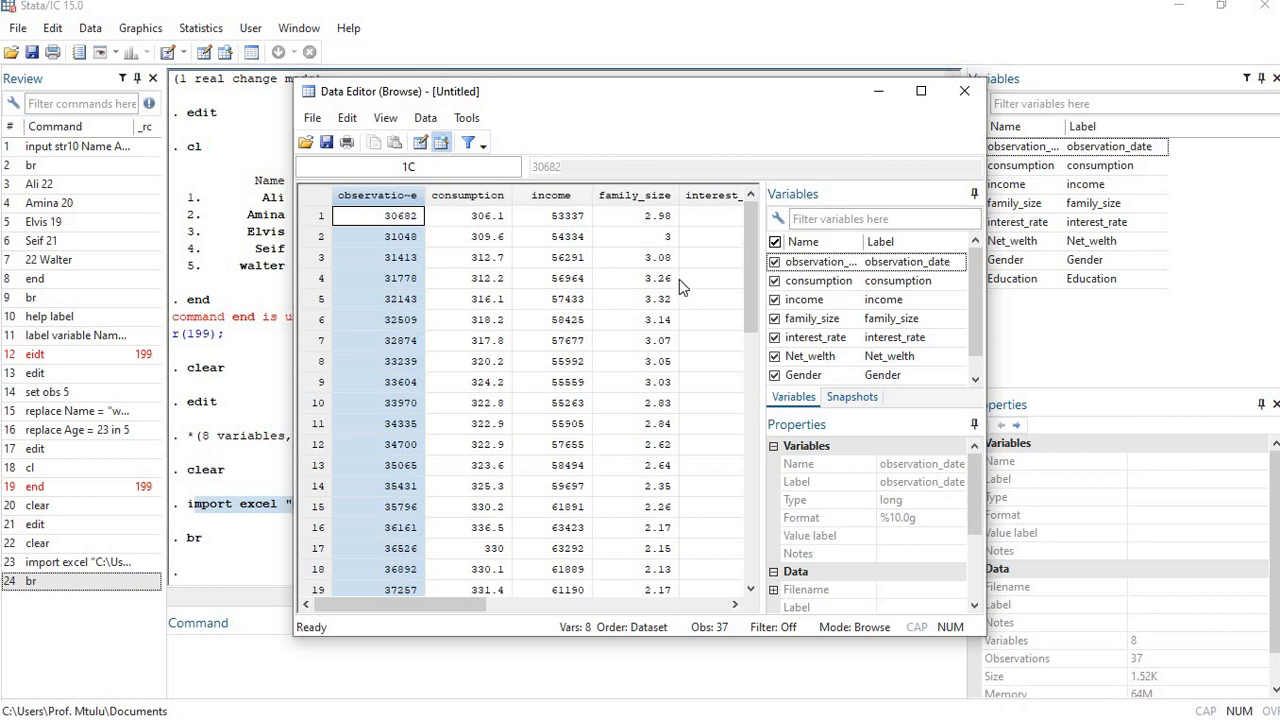
{"action": "left_click", "coordinate": [842, 265]}
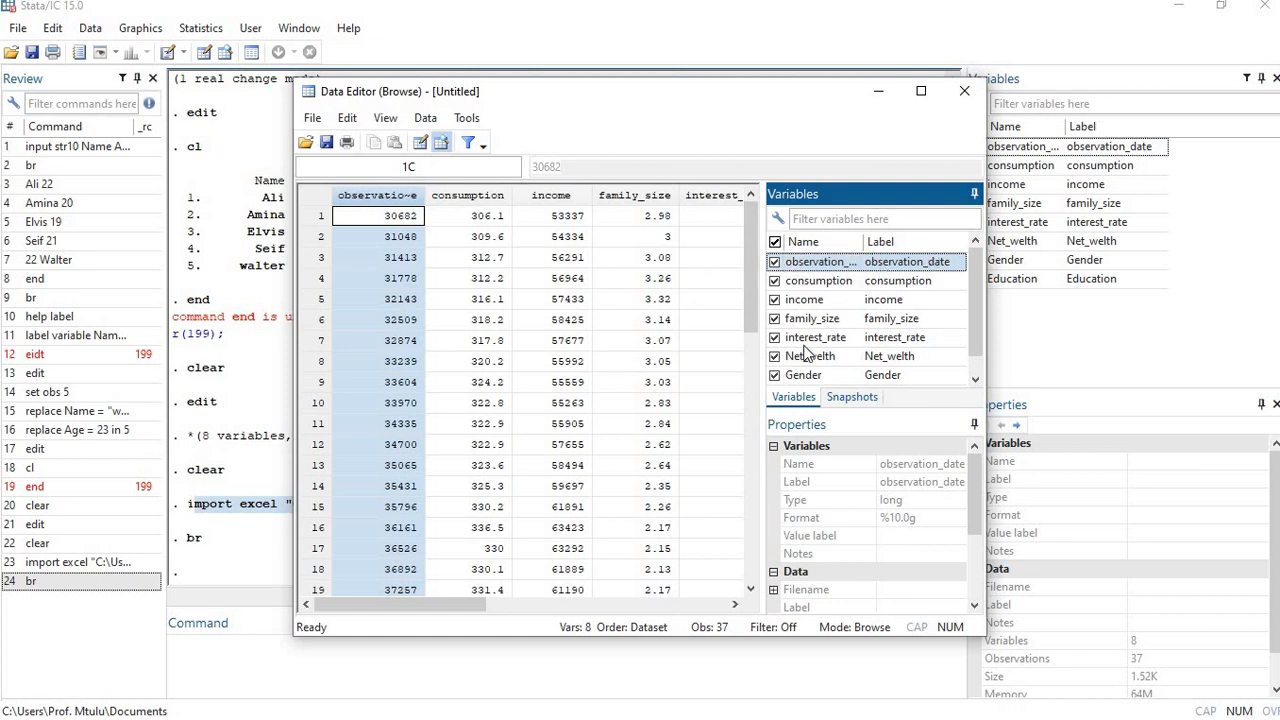
{"action": "left_click", "coordinate": [503, 238]}
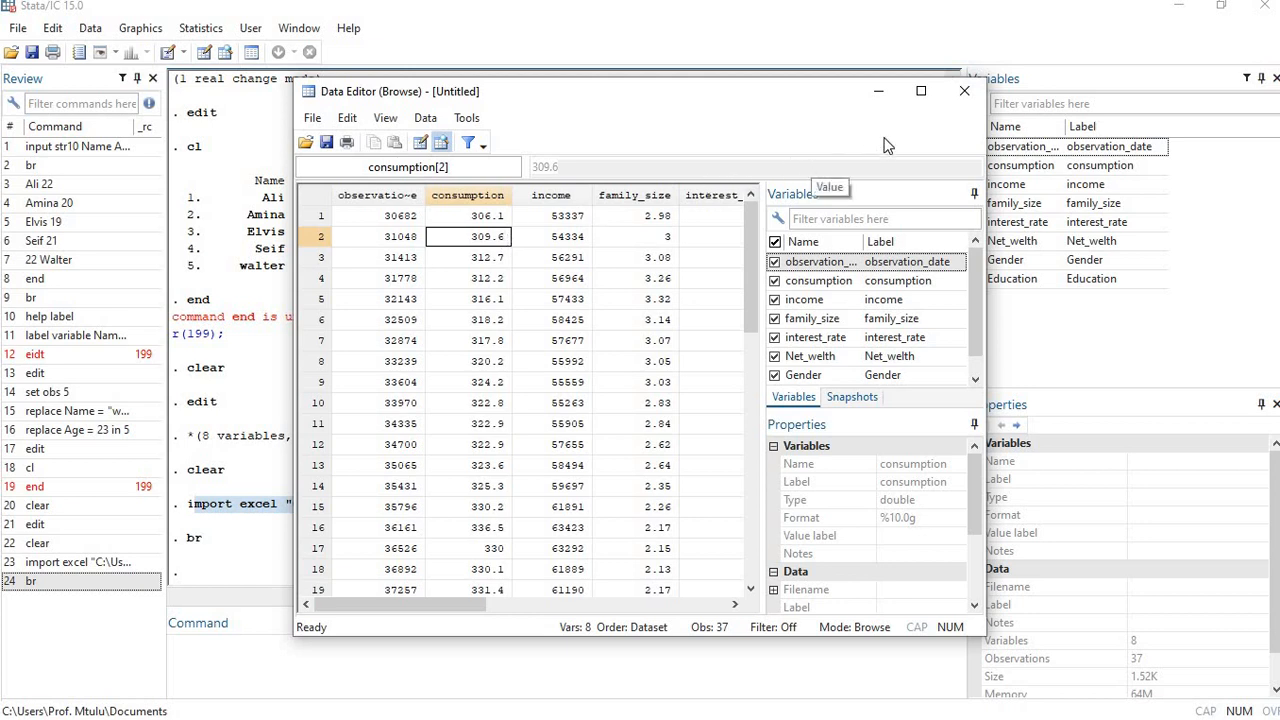
{"action": "left_click", "coordinate": [964, 91]}
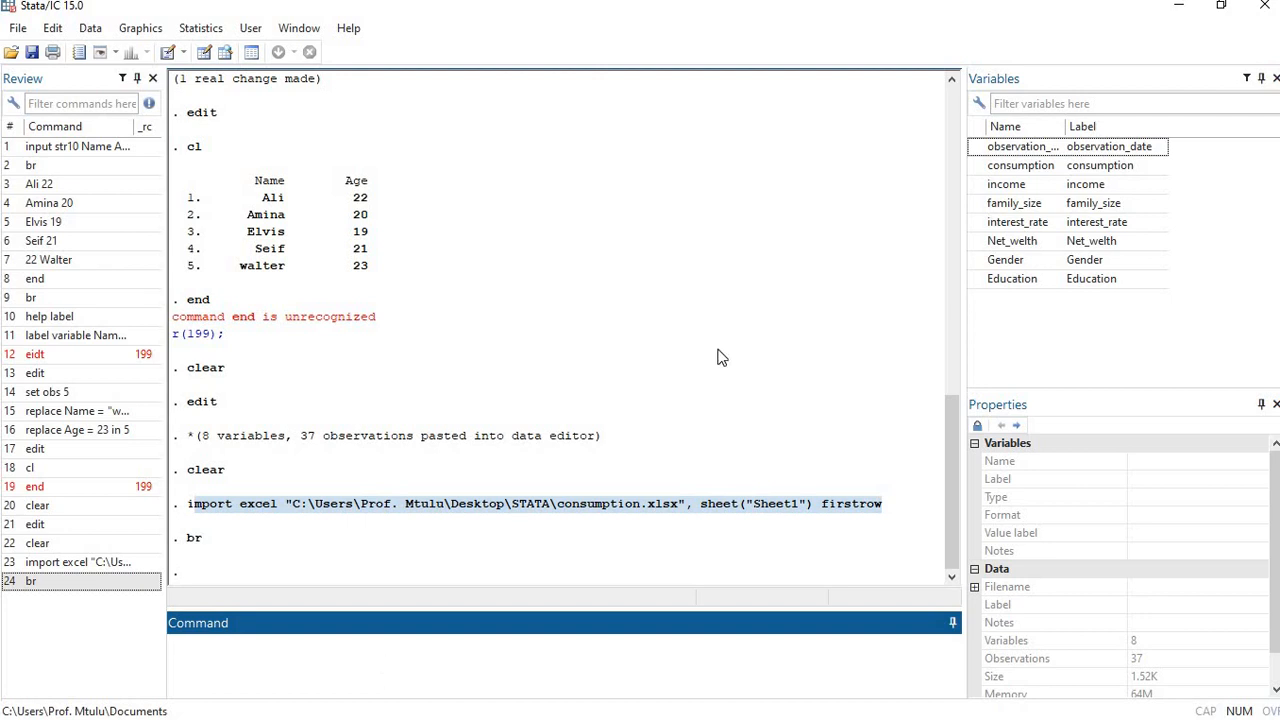
{"action": "mouse_move", "coordinate": [993, 12]}
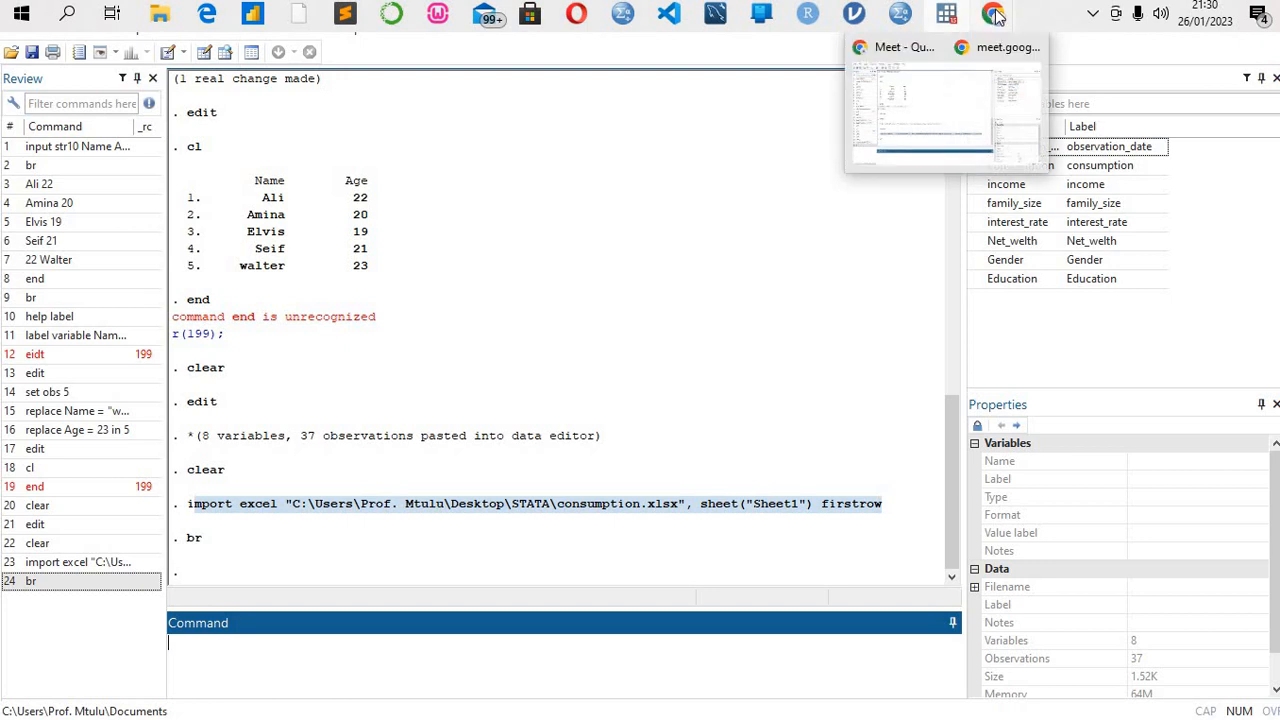
Check the Google Meet call window and return to Stata
{"action": "left_click", "coordinate": [911, 110]}
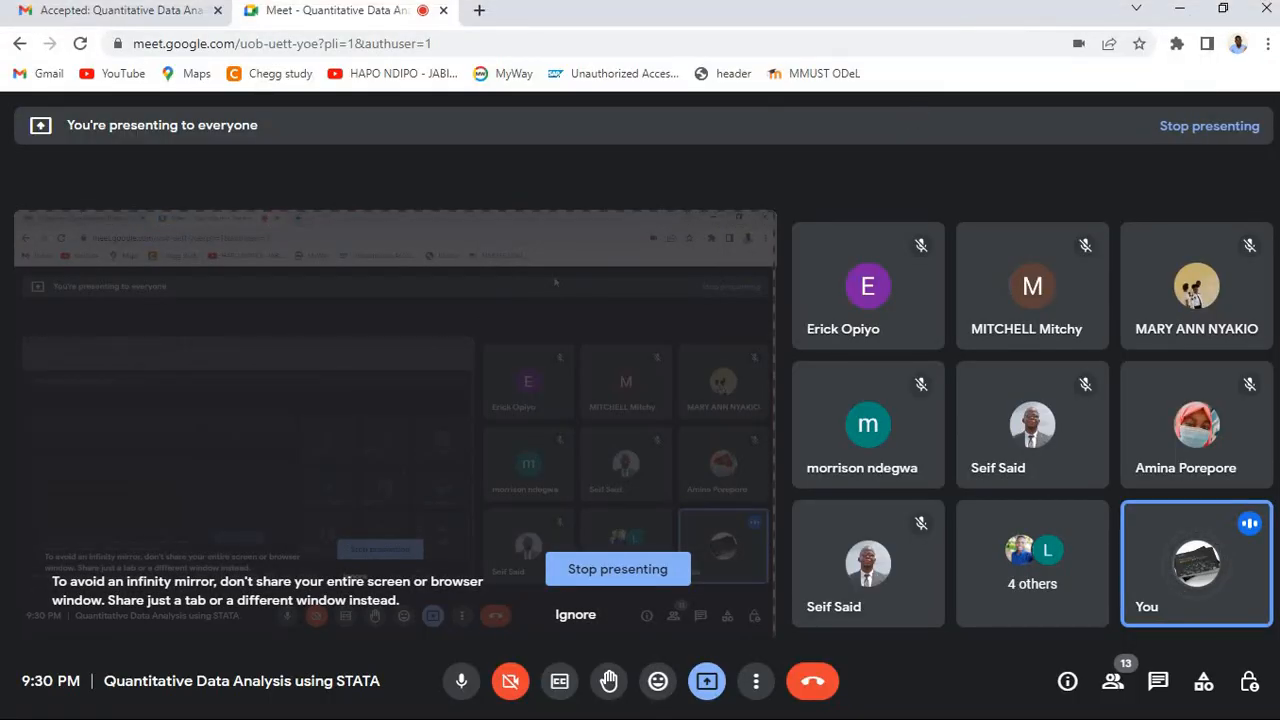
{"action": "left_click", "coordinate": [943, 12]}
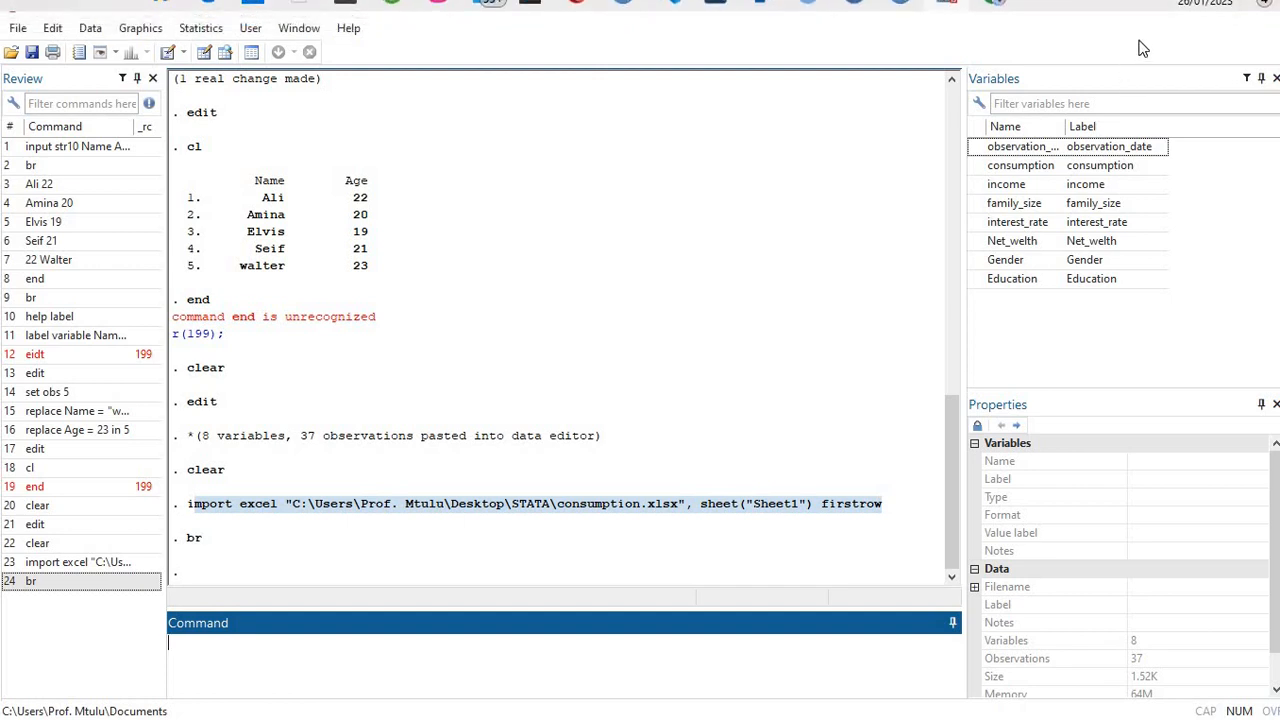
Minimize Stata and the meeting window, and open the consumption workbook from the STATA folder in Excel
{"action": "left_click", "coordinate": [1175, 10]}
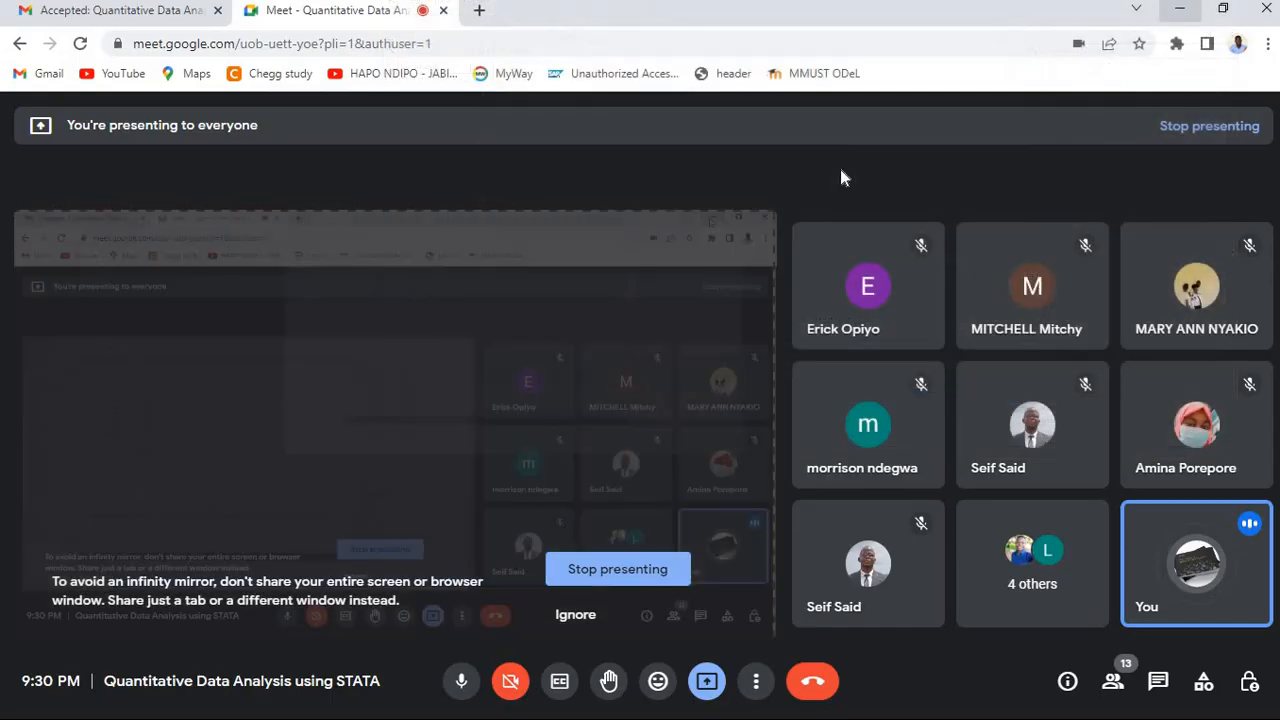
{"action": "left_click", "coordinate": [1181, 10]}
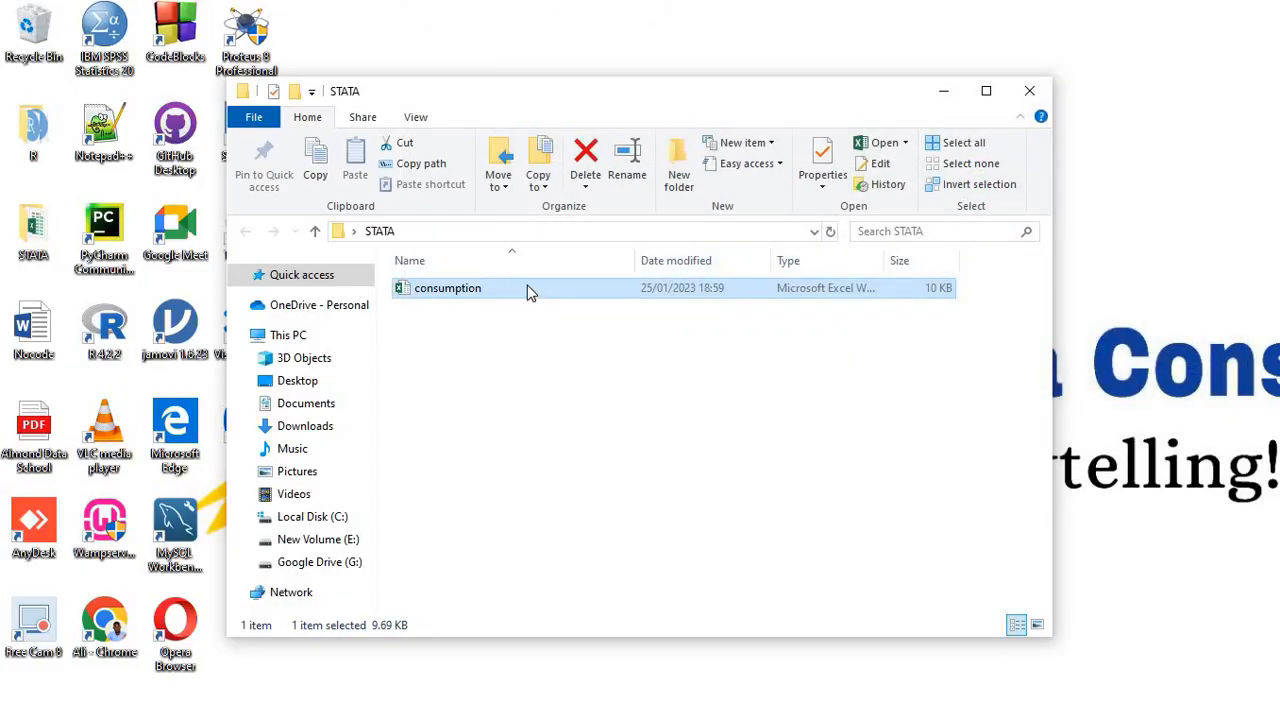
{"action": "left_click", "coordinate": [530, 289]}
{"action": "double_click", "coordinate": [530, 289]}
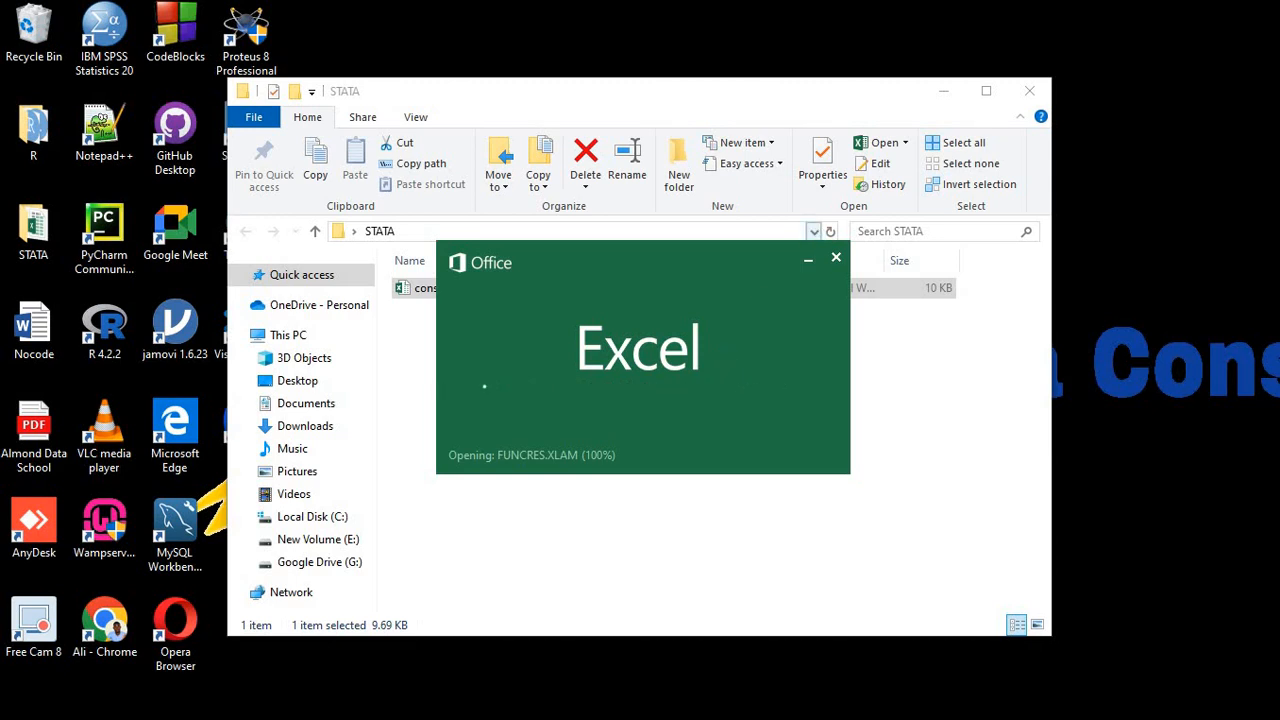
Switch back to Stata while the workbook loads and begin a new command with import
{"action": "mouse_move", "coordinate": [950, 28]}
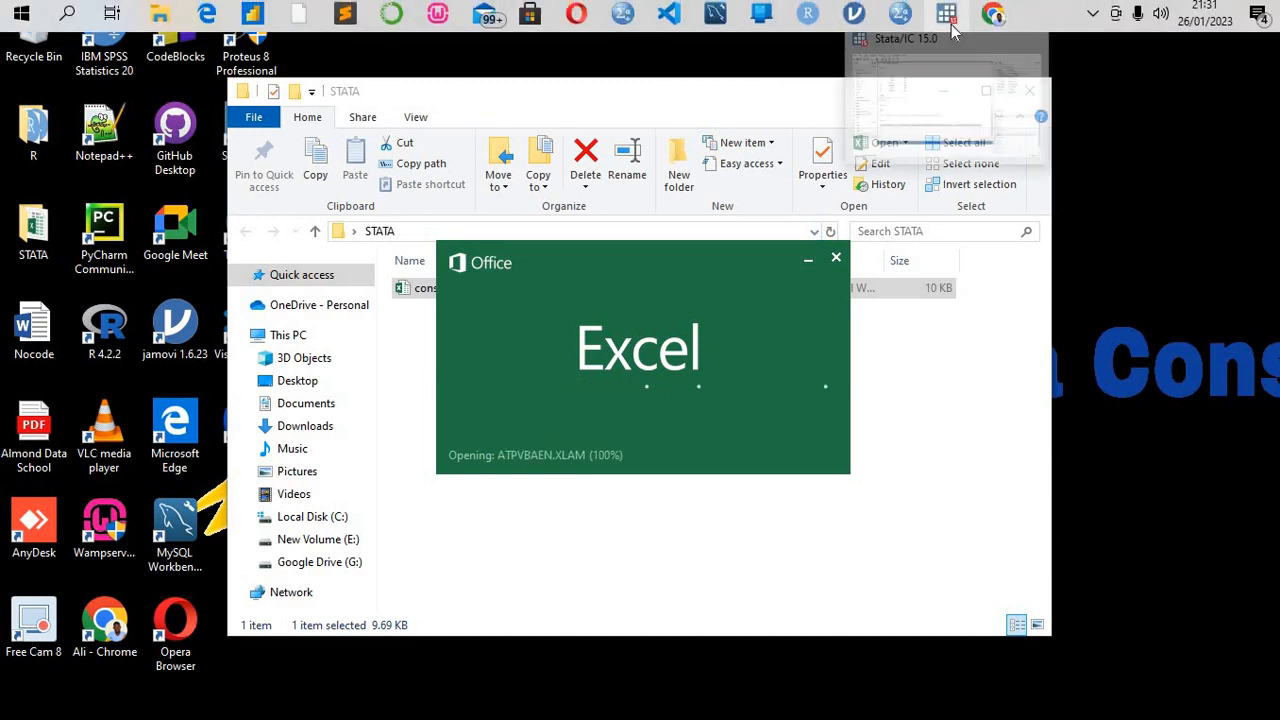
{"action": "left_click", "coordinate": [948, 55]}
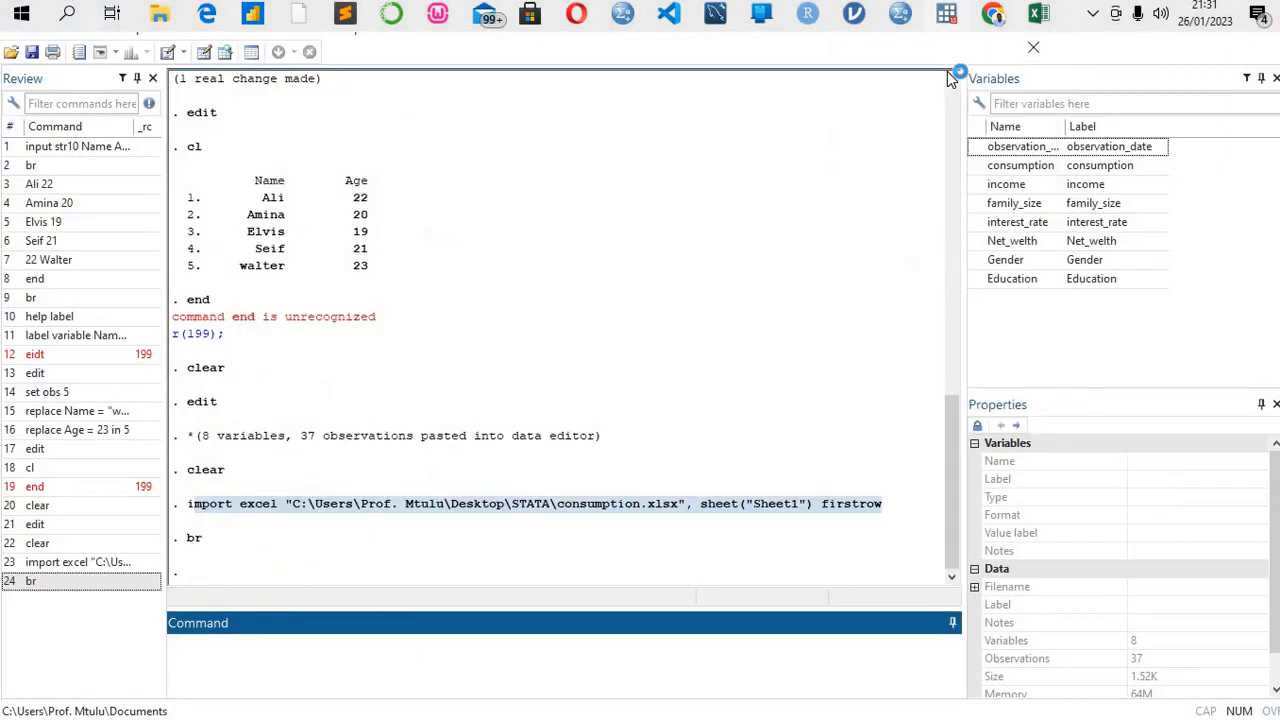
{"action": "left_click", "coordinate": [505, 658]}
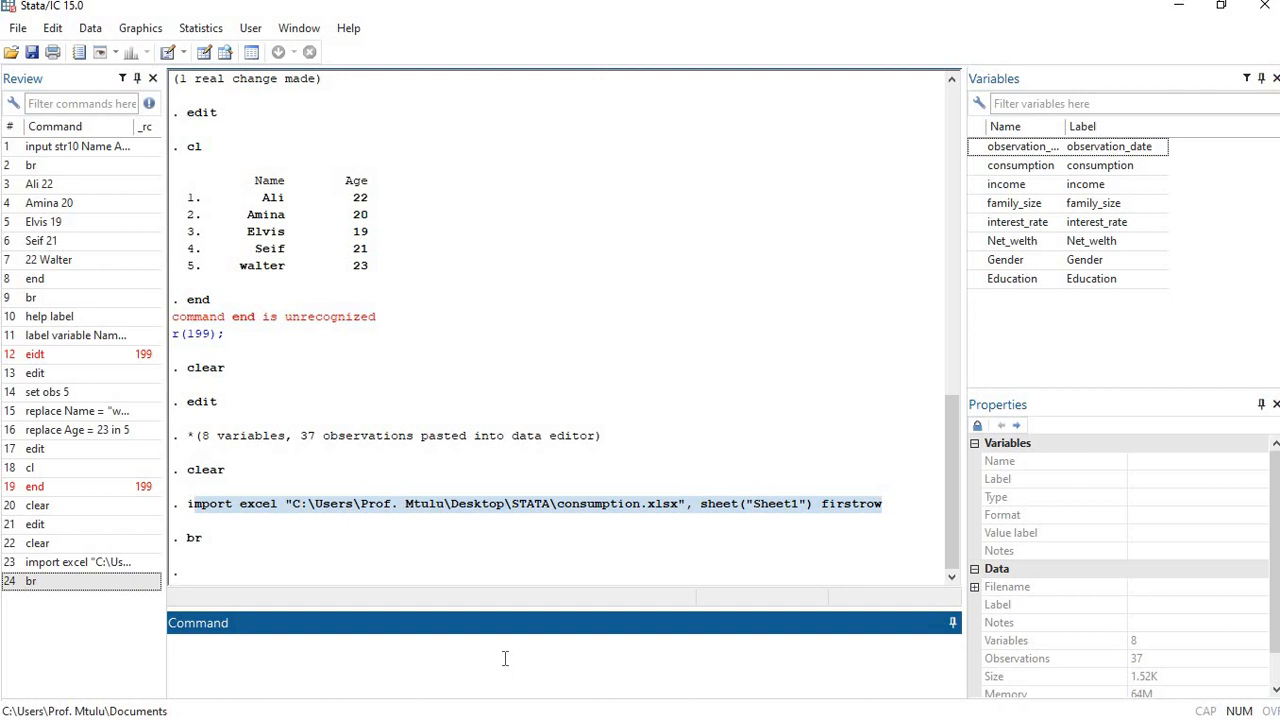
{"action": "type", "text": "import"}
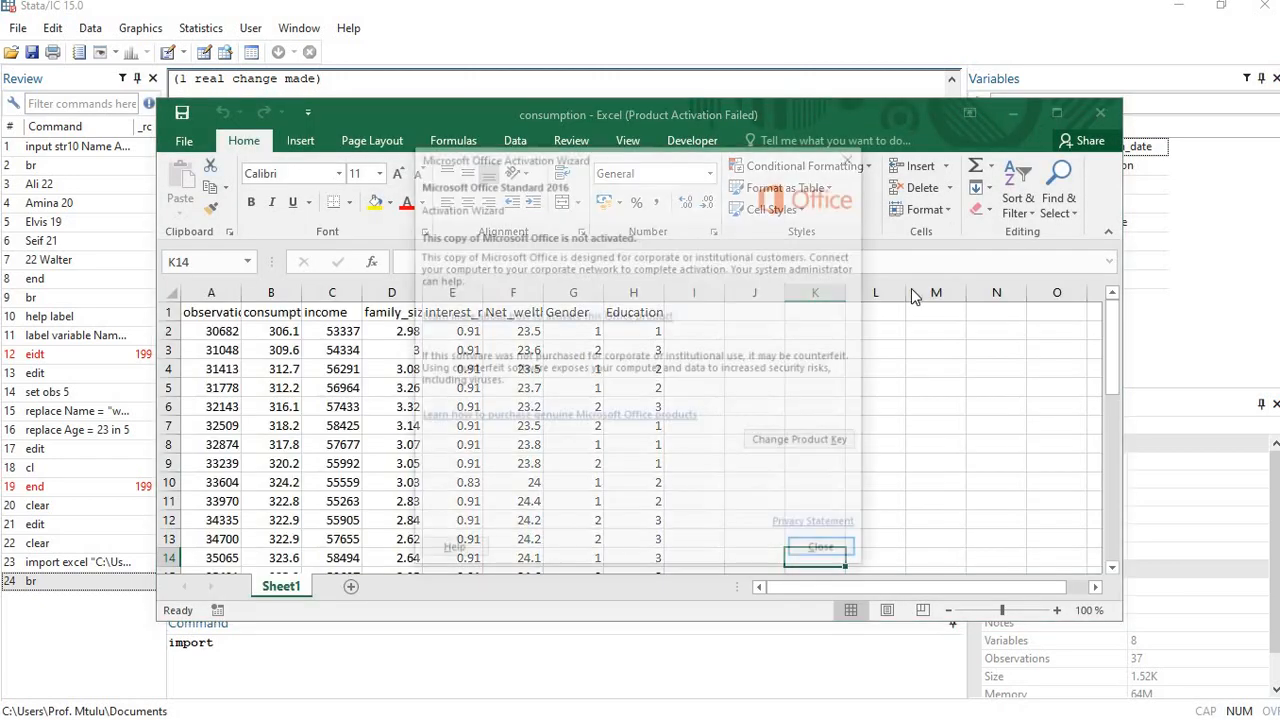
Dismiss the Office activation notice, and save the consumption workbook as CSV (Comma delimited) in the STATA folder, keeping that format
{"action": "left_click", "coordinate": [826, 554]}
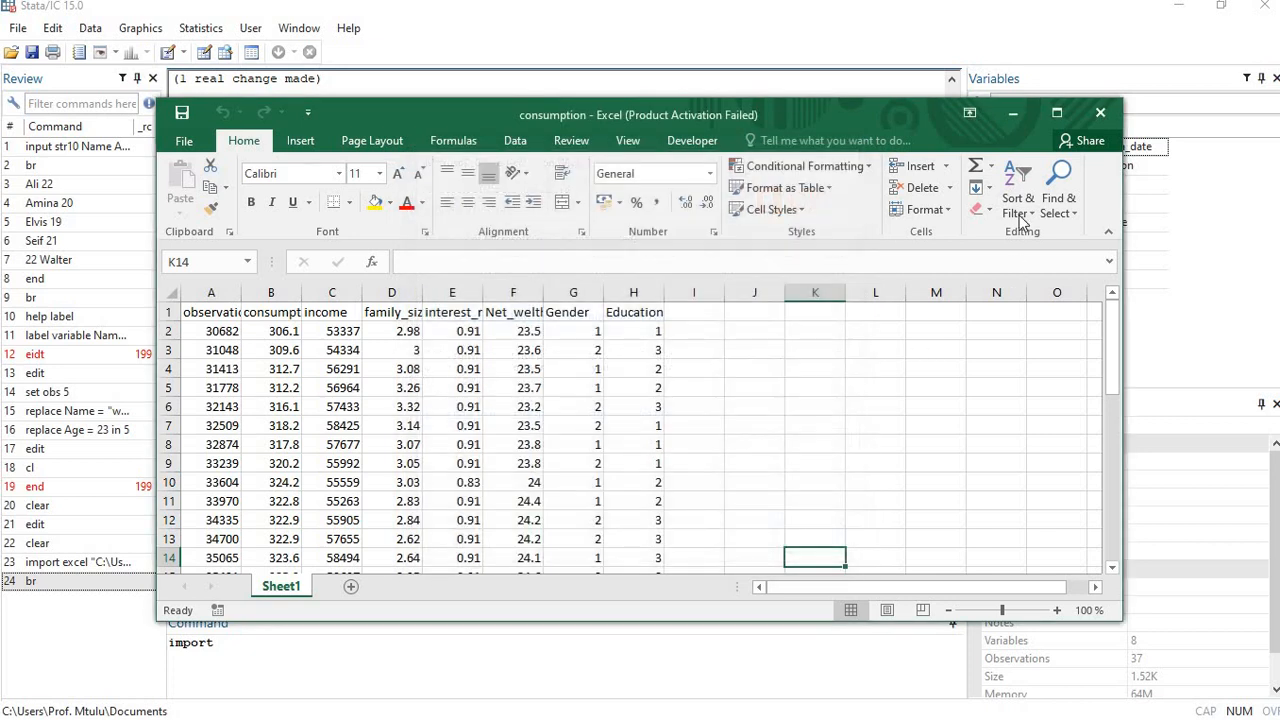
{"action": "left_click", "coordinate": [1056, 113]}
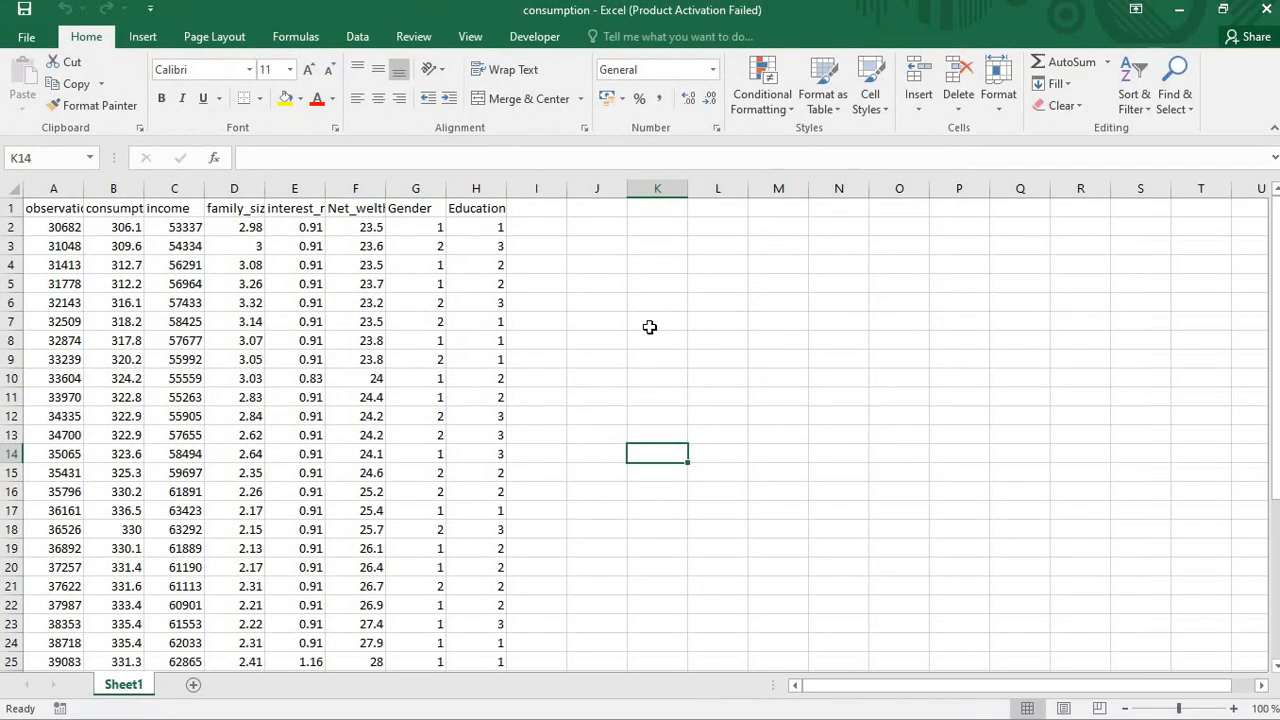
{"action": "left_click", "coordinate": [27, 40]}
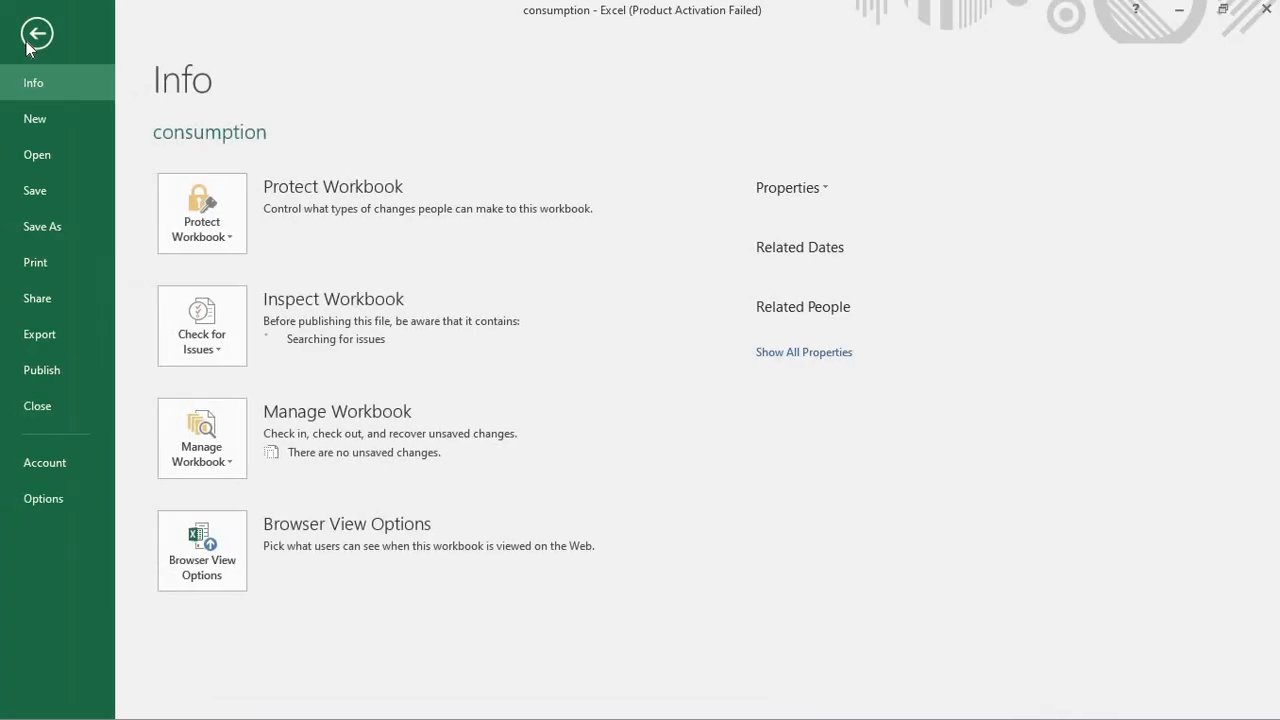
{"action": "left_click", "coordinate": [47, 218]}
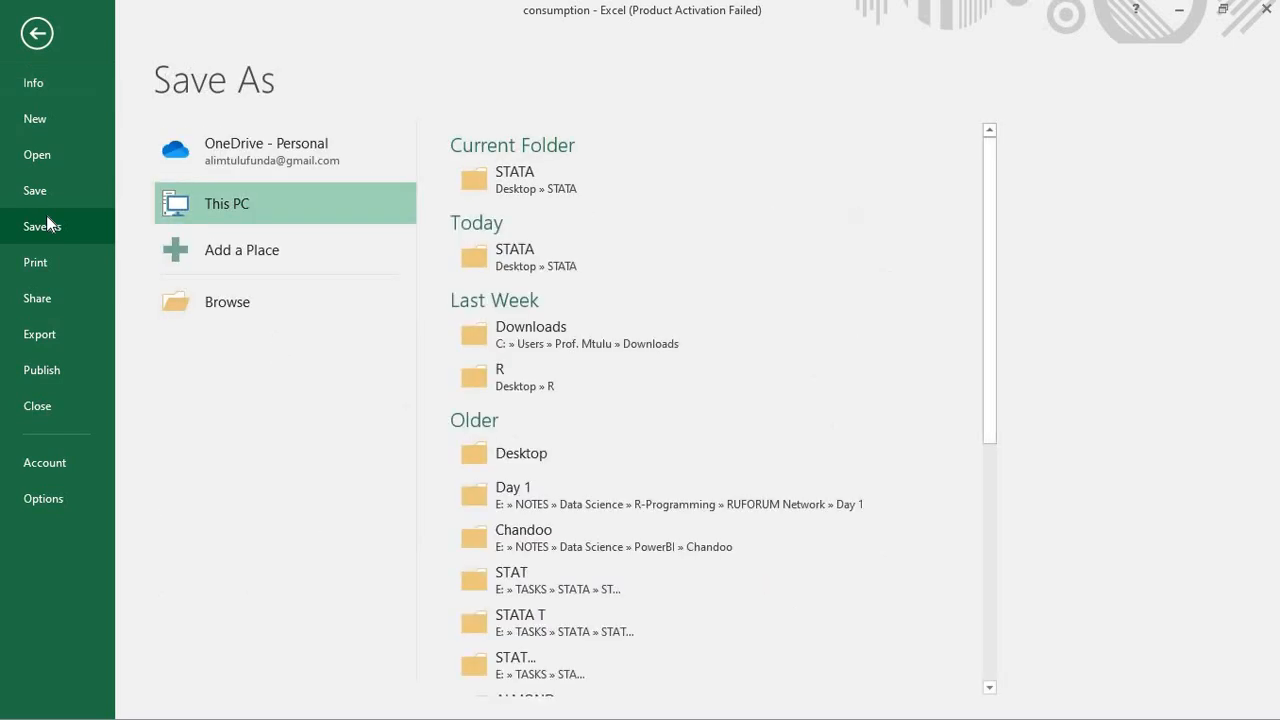
{"action": "left_click", "coordinate": [509, 187]}
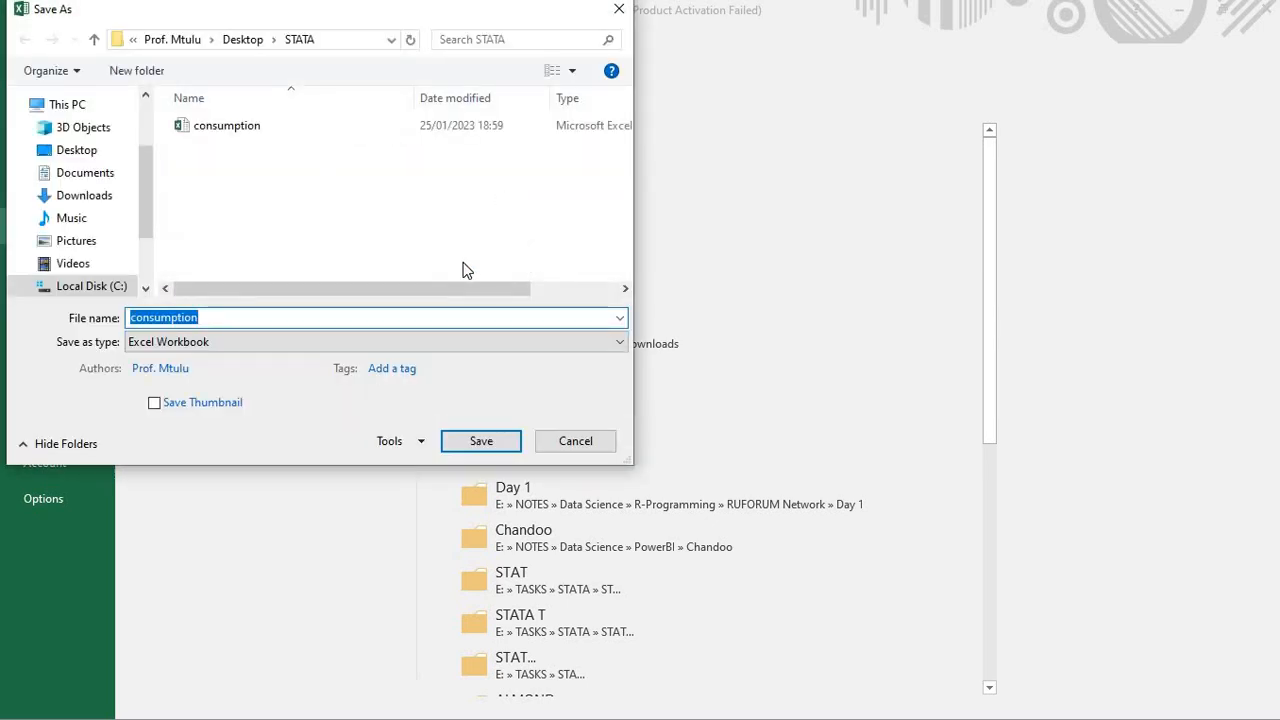
{"action": "left_click", "coordinate": [489, 342]}
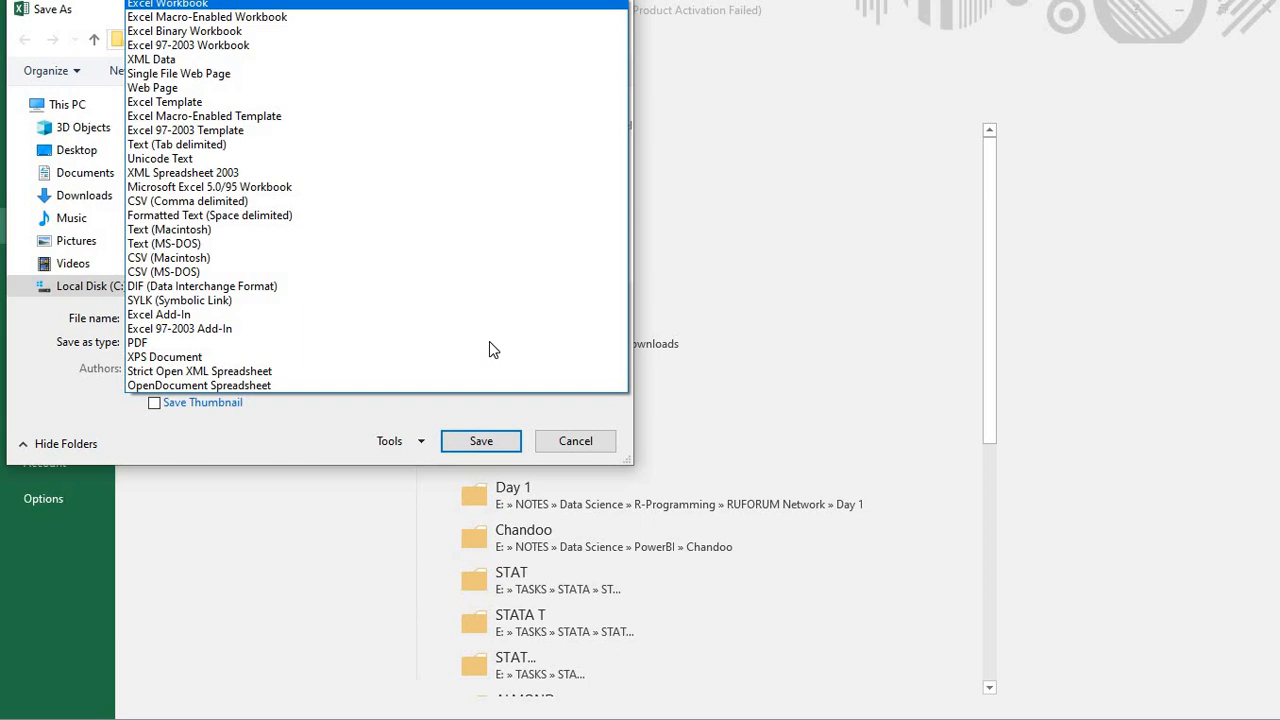
{"action": "left_click", "coordinate": [307, 203]}
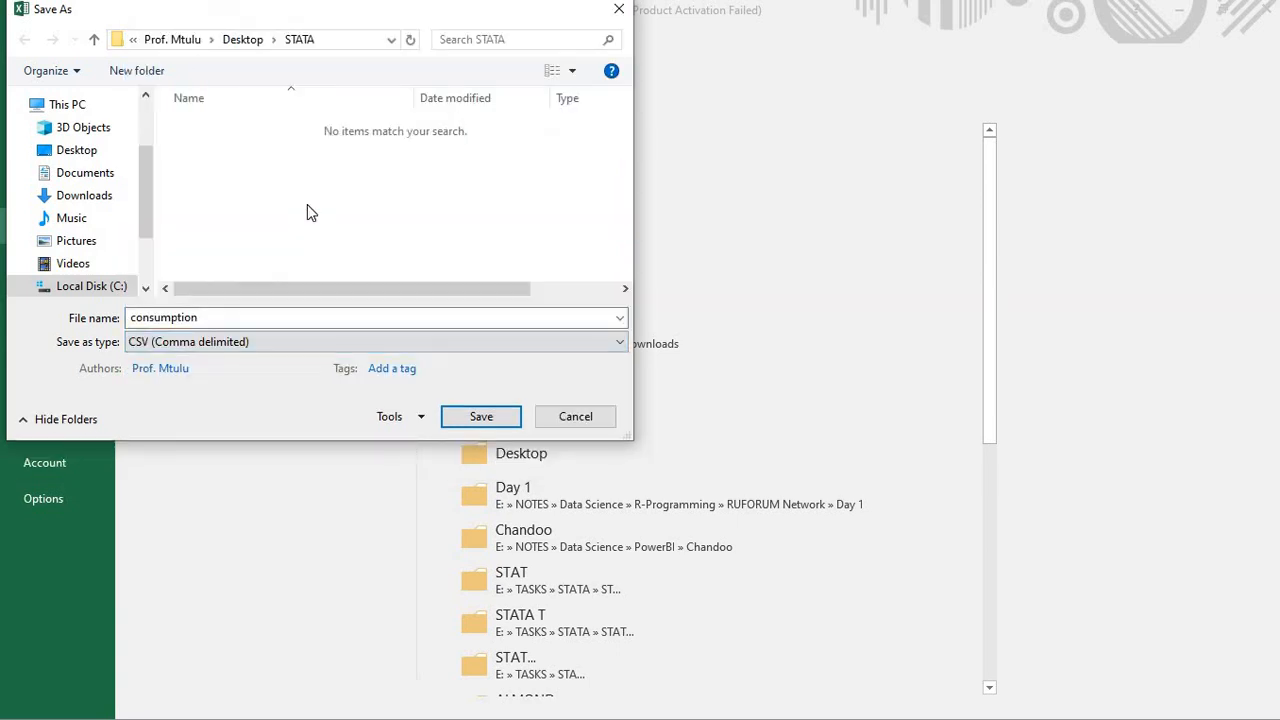
{"action": "left_click", "coordinate": [446, 369]}
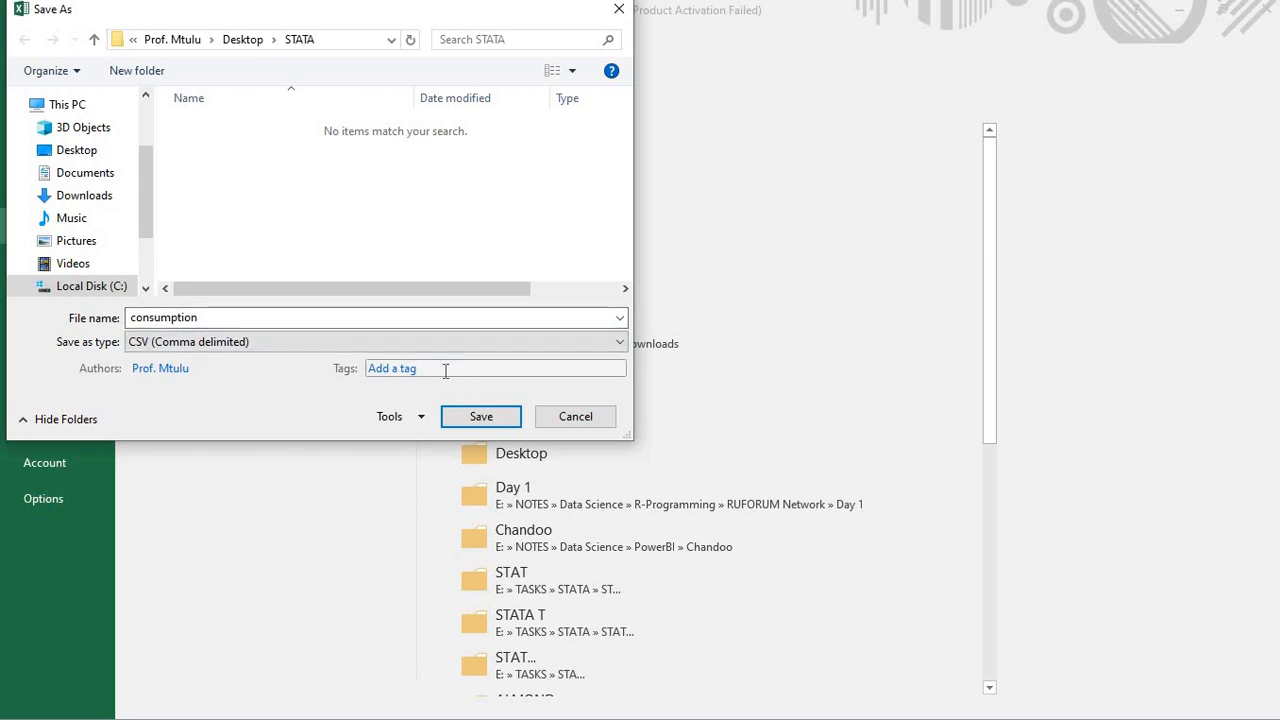
{"action": "left_click", "coordinate": [486, 427]}
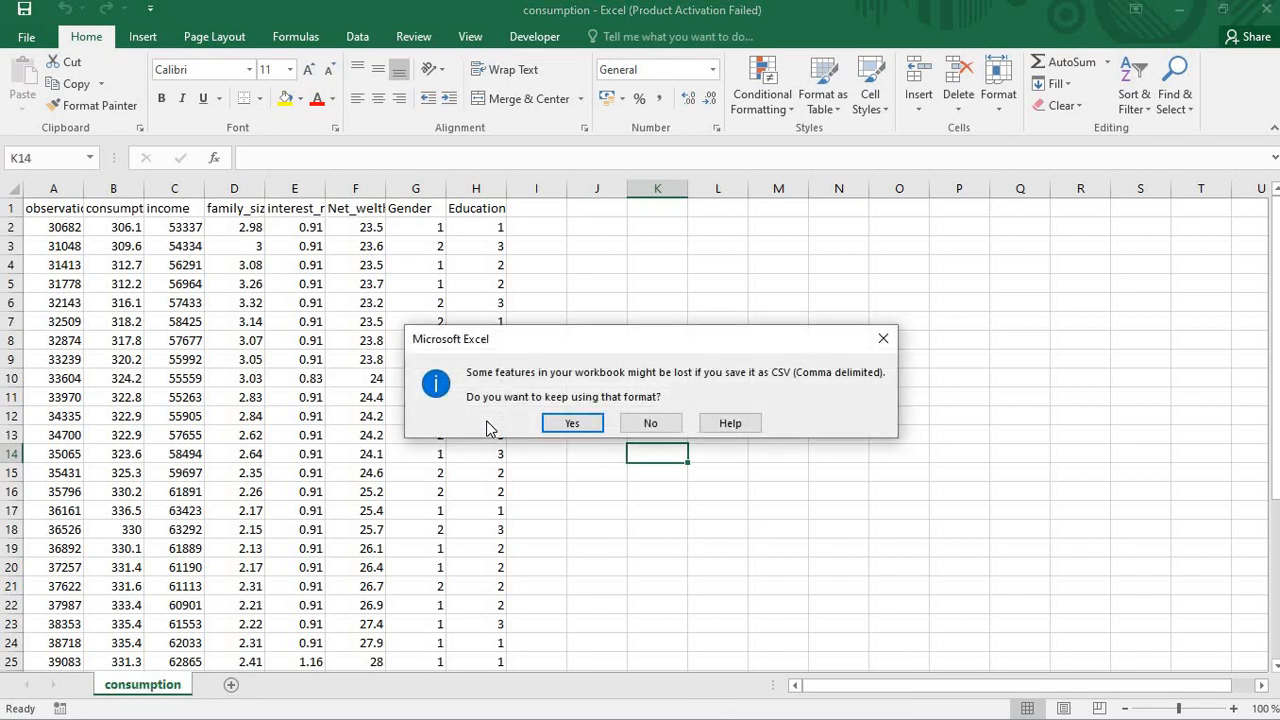
{"action": "left_click", "coordinate": [563, 423]}
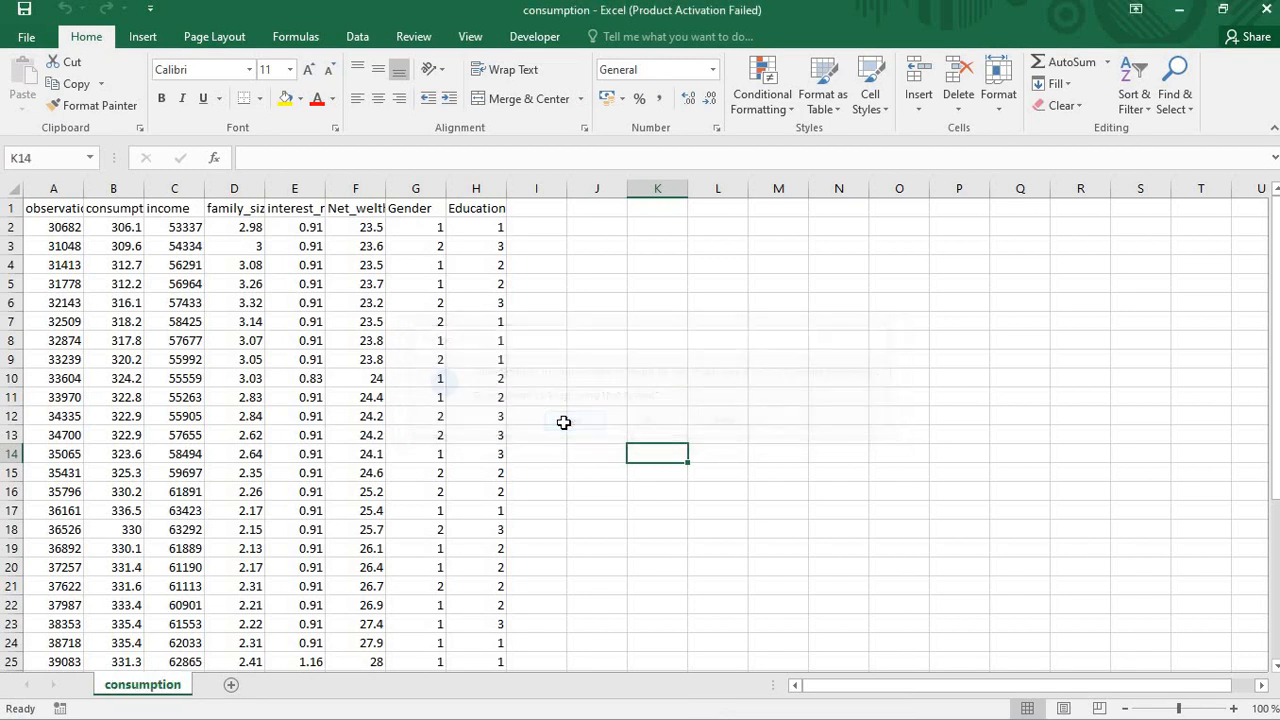
Close consumption.csv without saving further changes and exit Excel to return to Stata
{"action": "left_click", "coordinate": [1263, 12]}
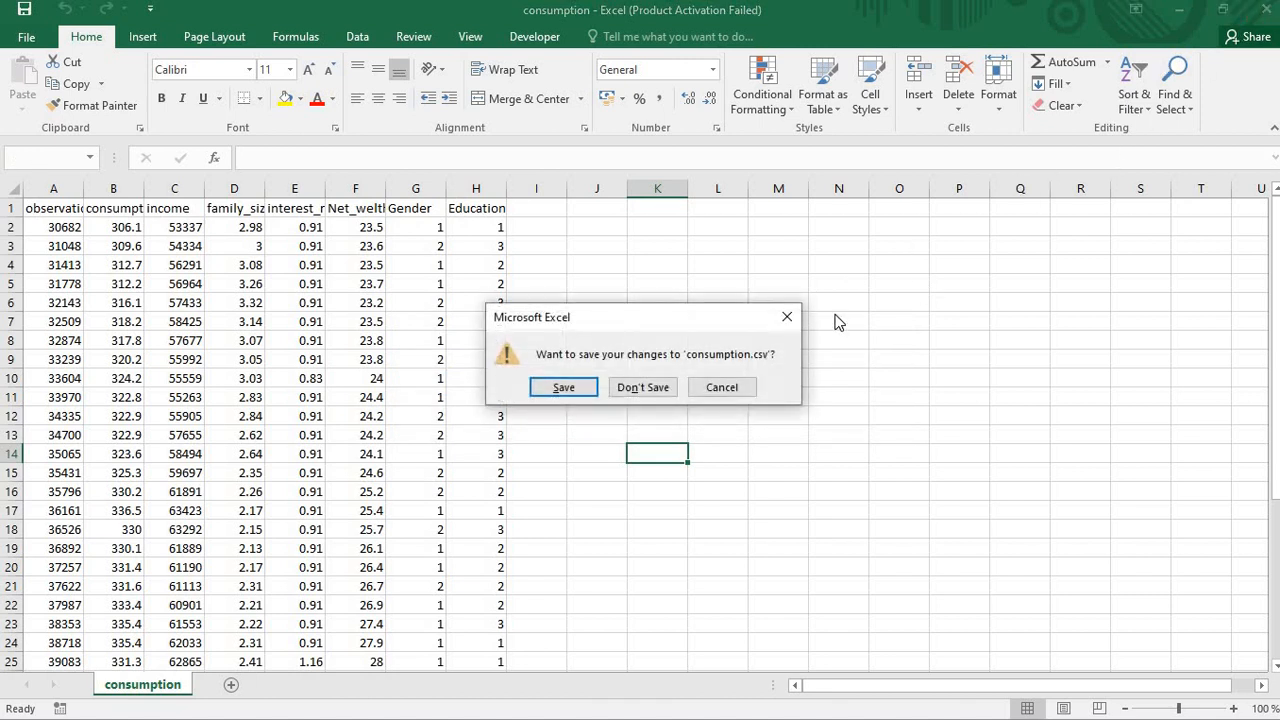
{"action": "left_click", "coordinate": [648, 388]}
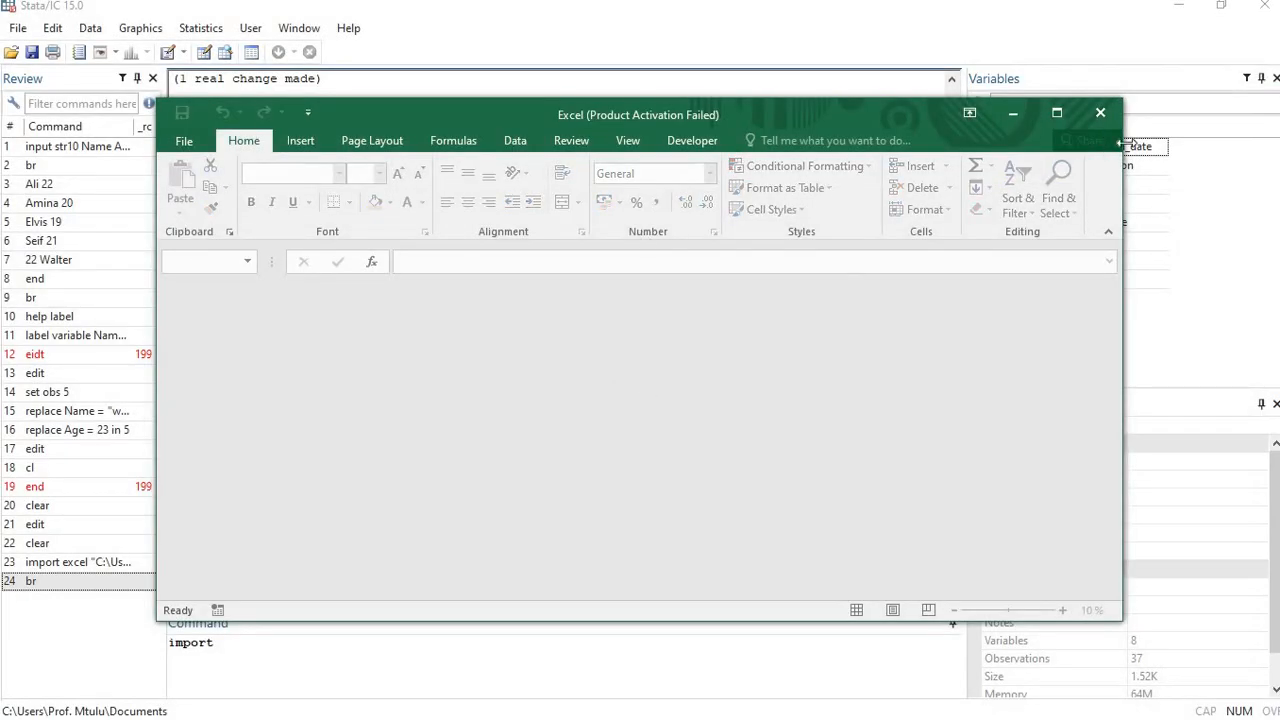
{"action": "left_click", "coordinate": [1110, 117]}
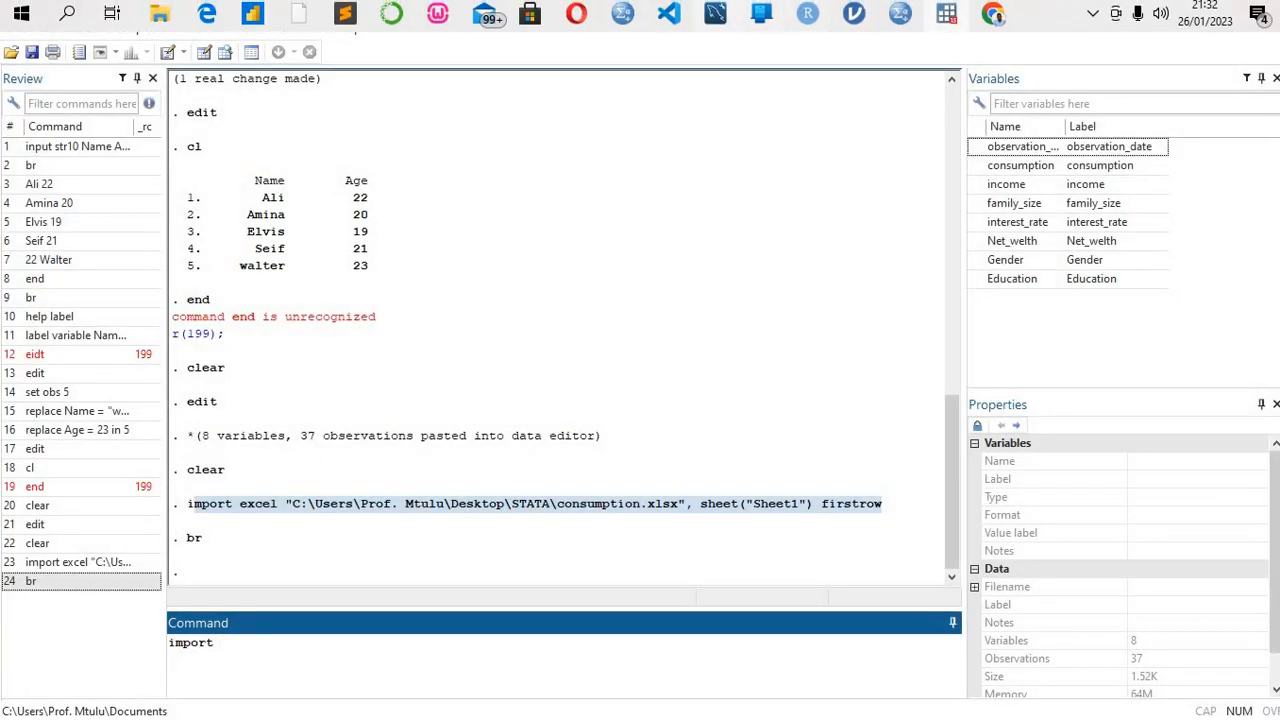
Switch to File Explorer, look over the consumption CSV file in the STATA folder, and return to Stata
{"action": "left_click", "coordinate": [159, 14]}
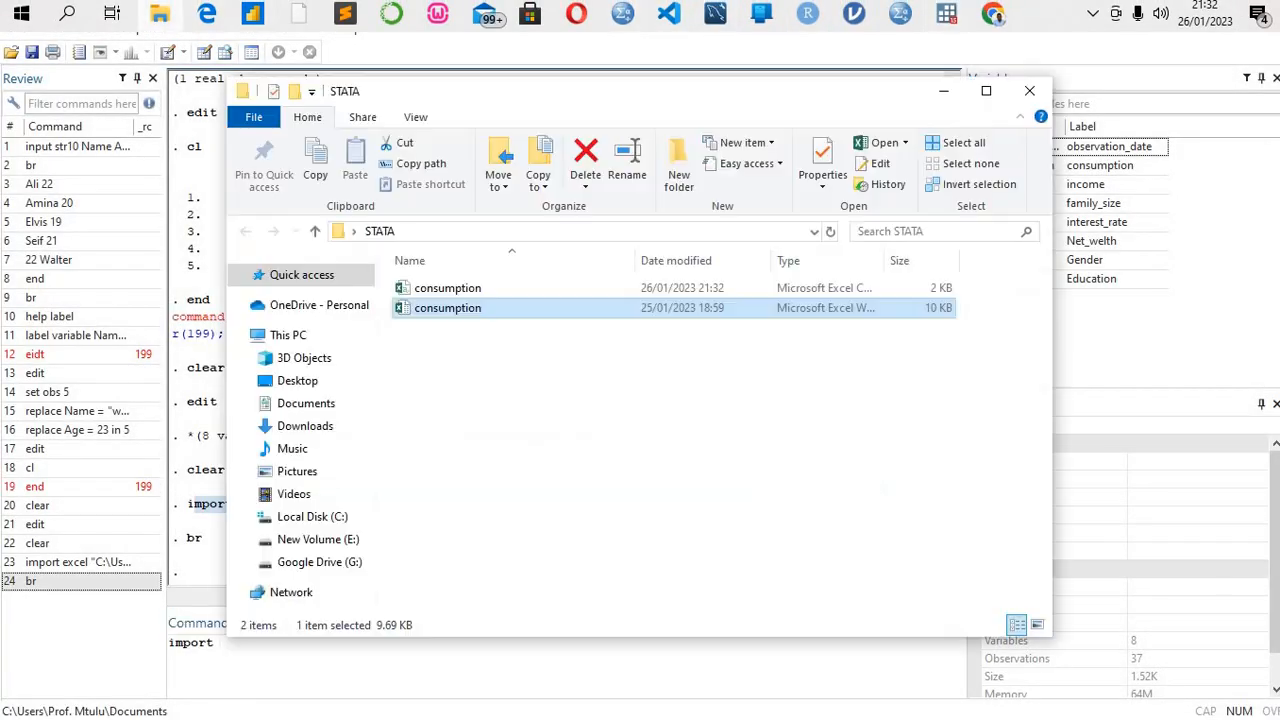
{"action": "left_click", "coordinate": [782, 289]}
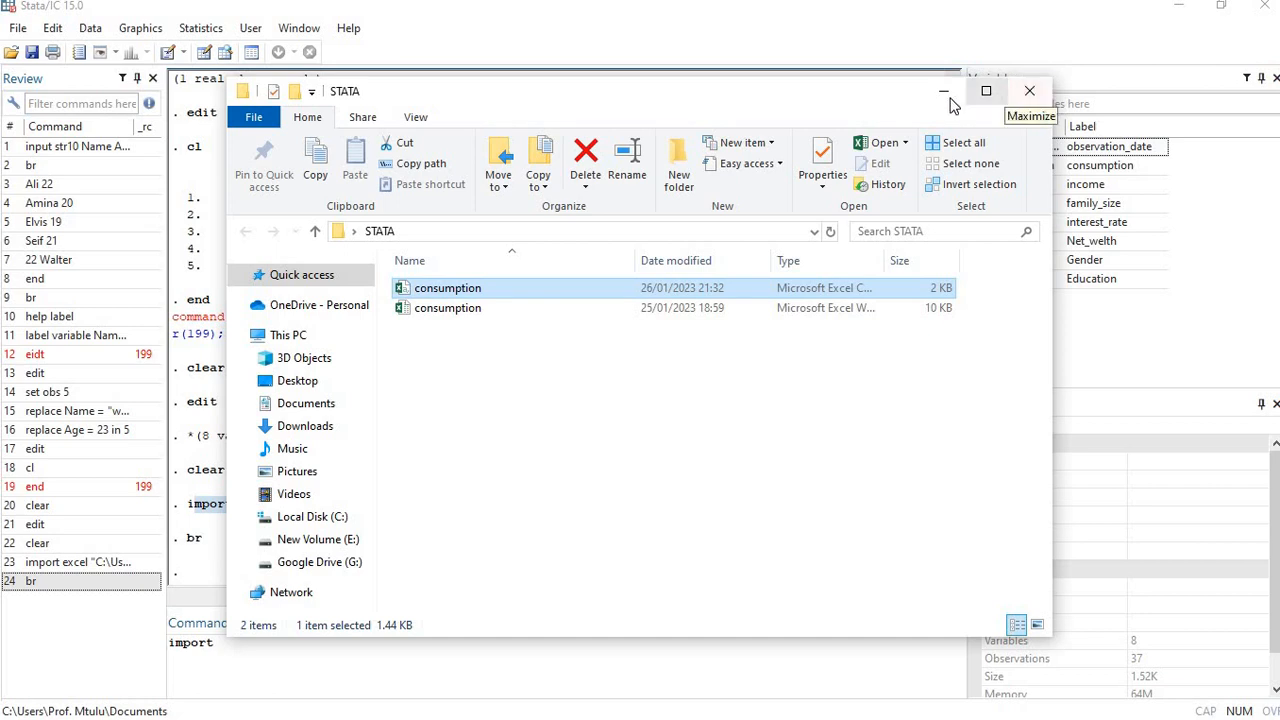
{"action": "left_click", "coordinate": [1030, 92]}
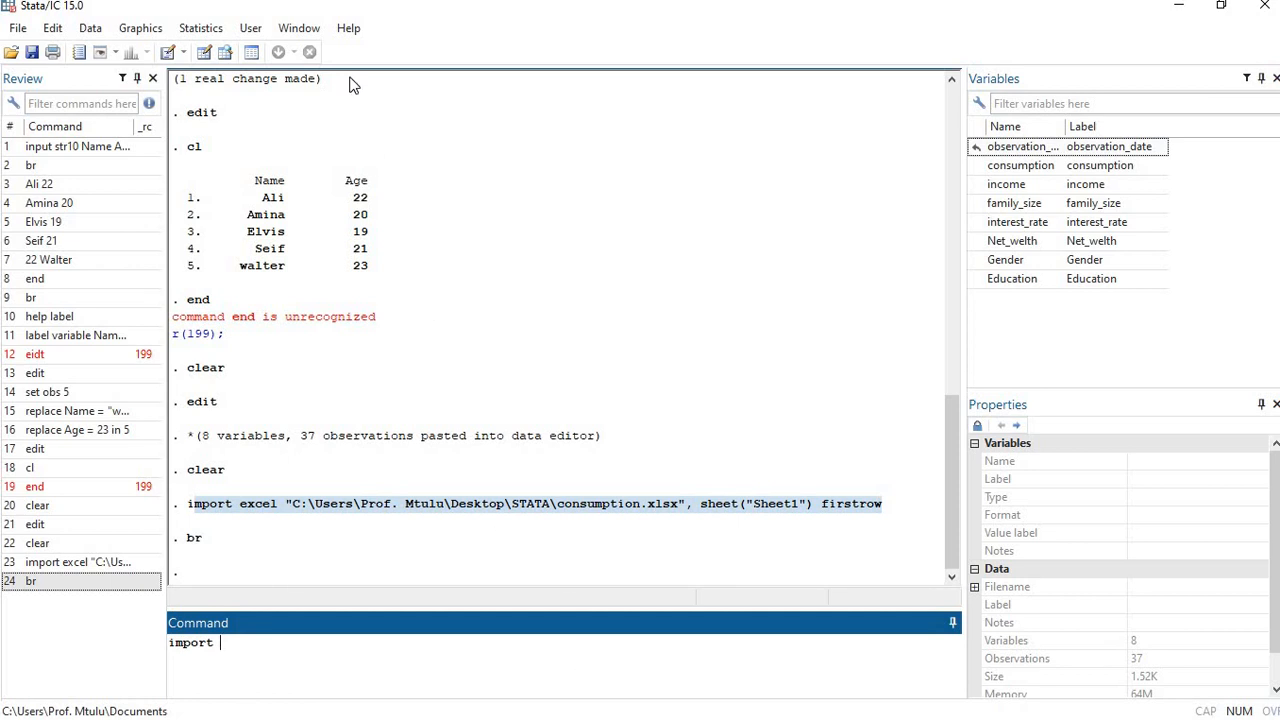
{"action": "mouse_move", "coordinate": [328, 1]}
{"action": "left_click", "coordinate": [160, 14]}
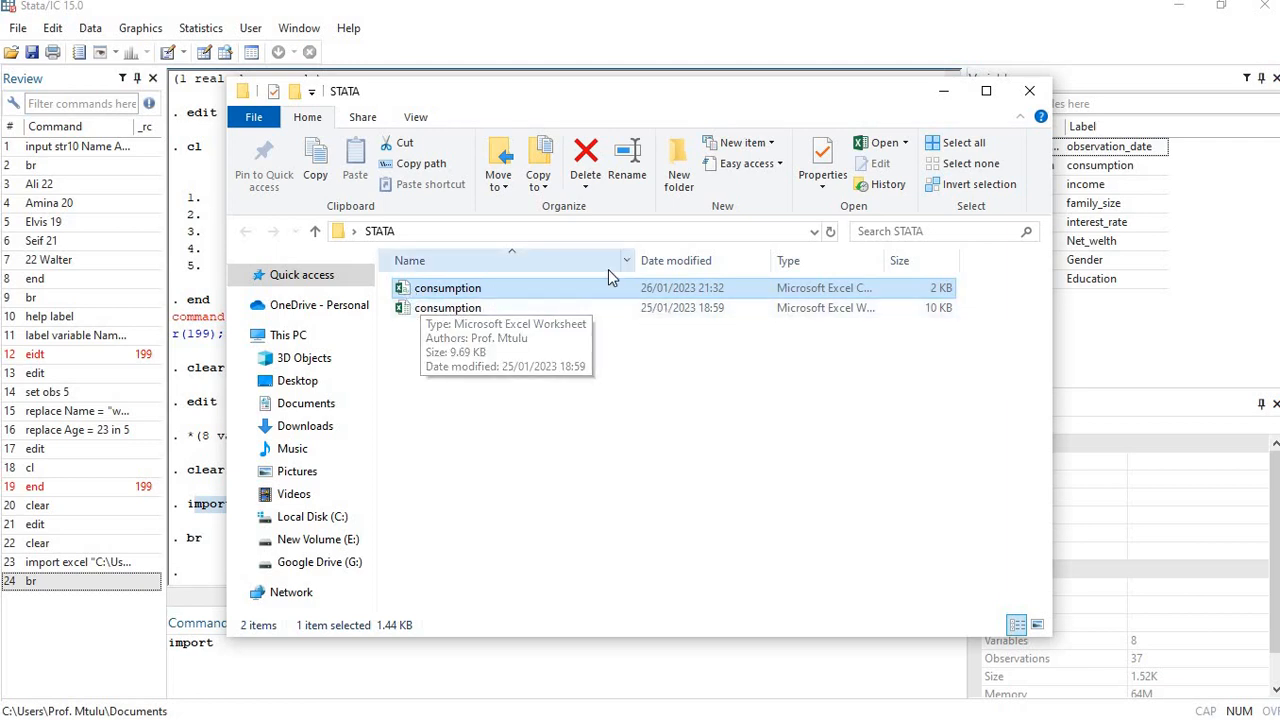
{"action": "left_click", "coordinate": [945, 92]}
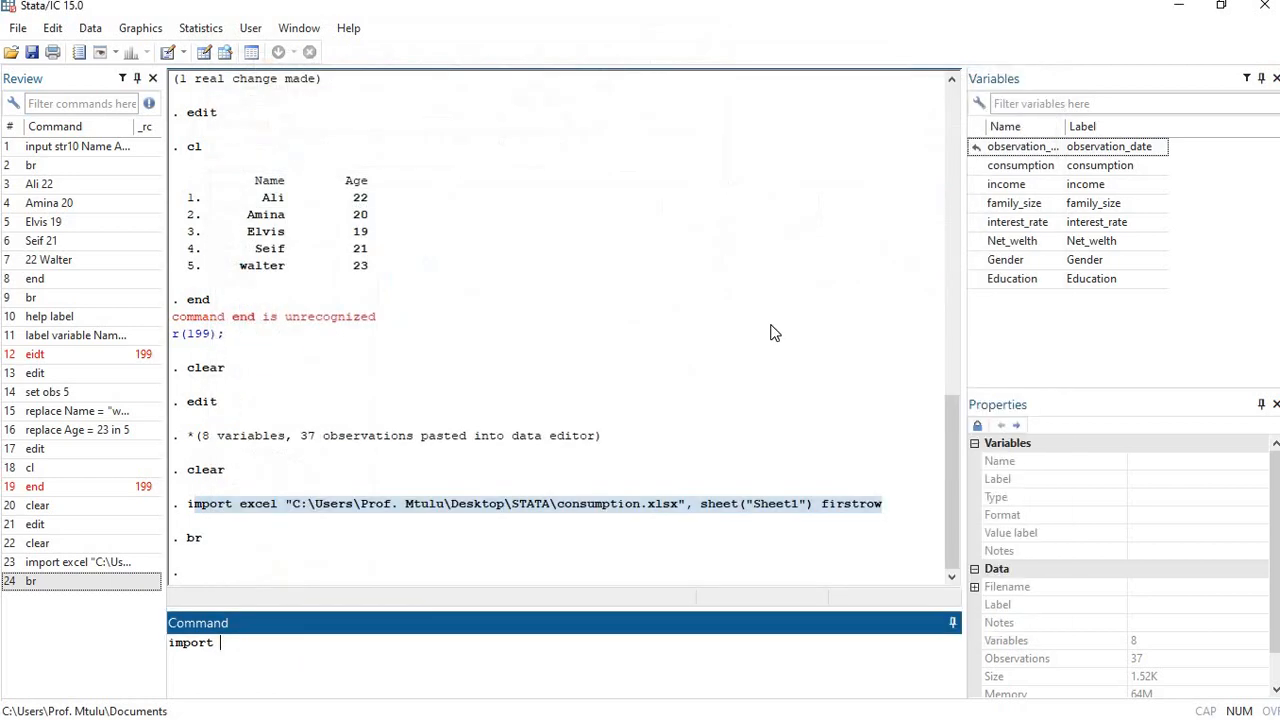
Begin an import delimited command with an opening quotation mark for the file path
{"action": "left_click", "coordinate": [436, 654]}
{"action": "type", "text": "import delimited"}
{"action": "type", "text": "\""}
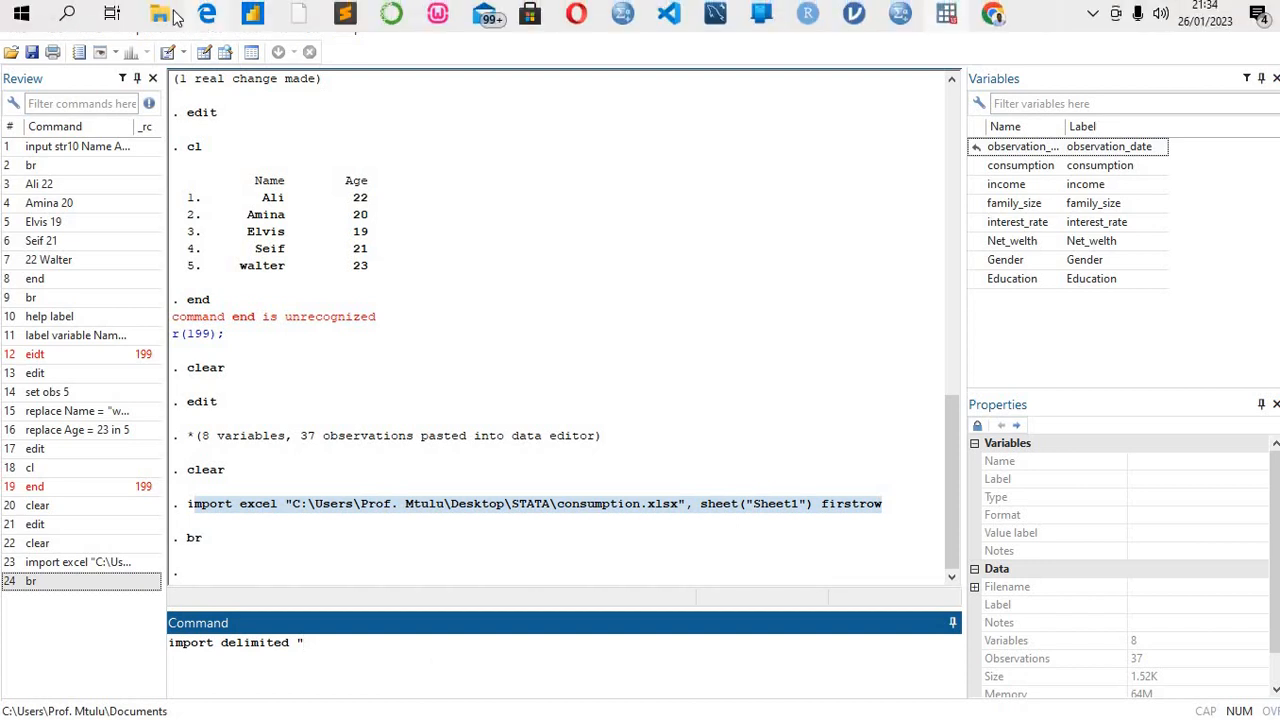
Copy the STATA folder's full path from File Explorer and paste it after the opening quotation mark in Stata's import command
{"action": "left_click", "coordinate": [160, 14]}
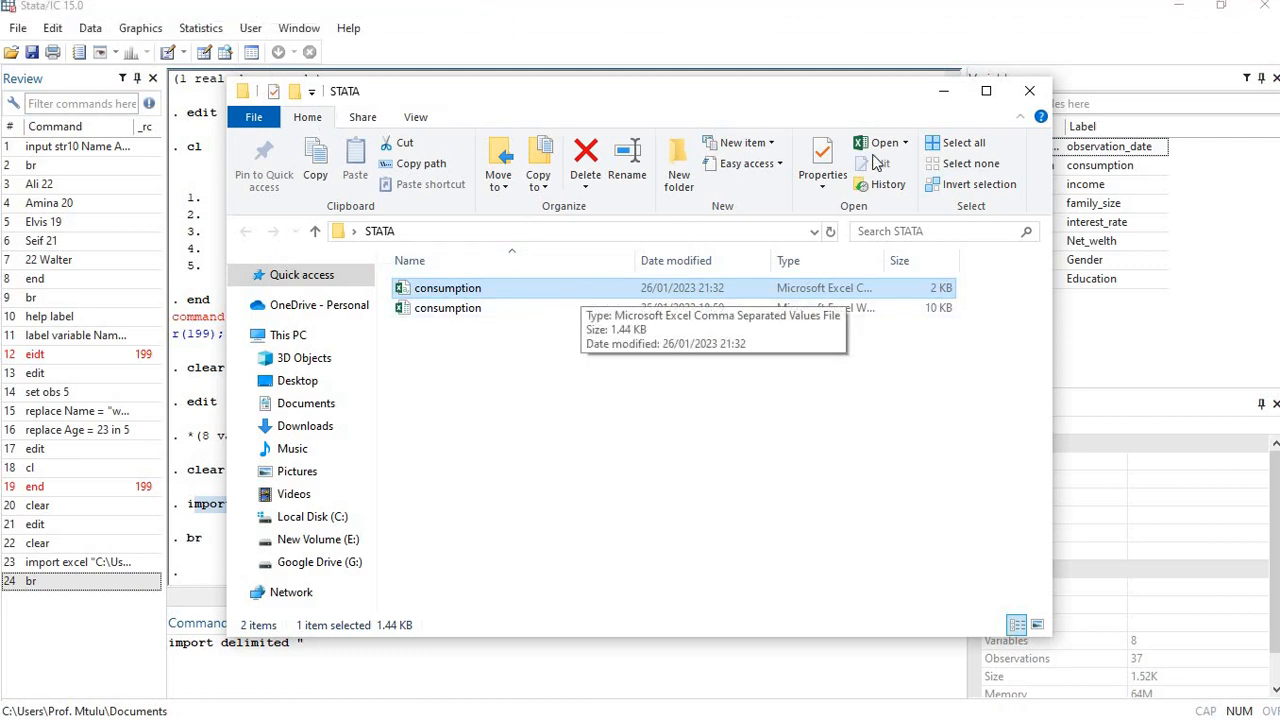
{"action": "left_click", "coordinate": [987, 93]}
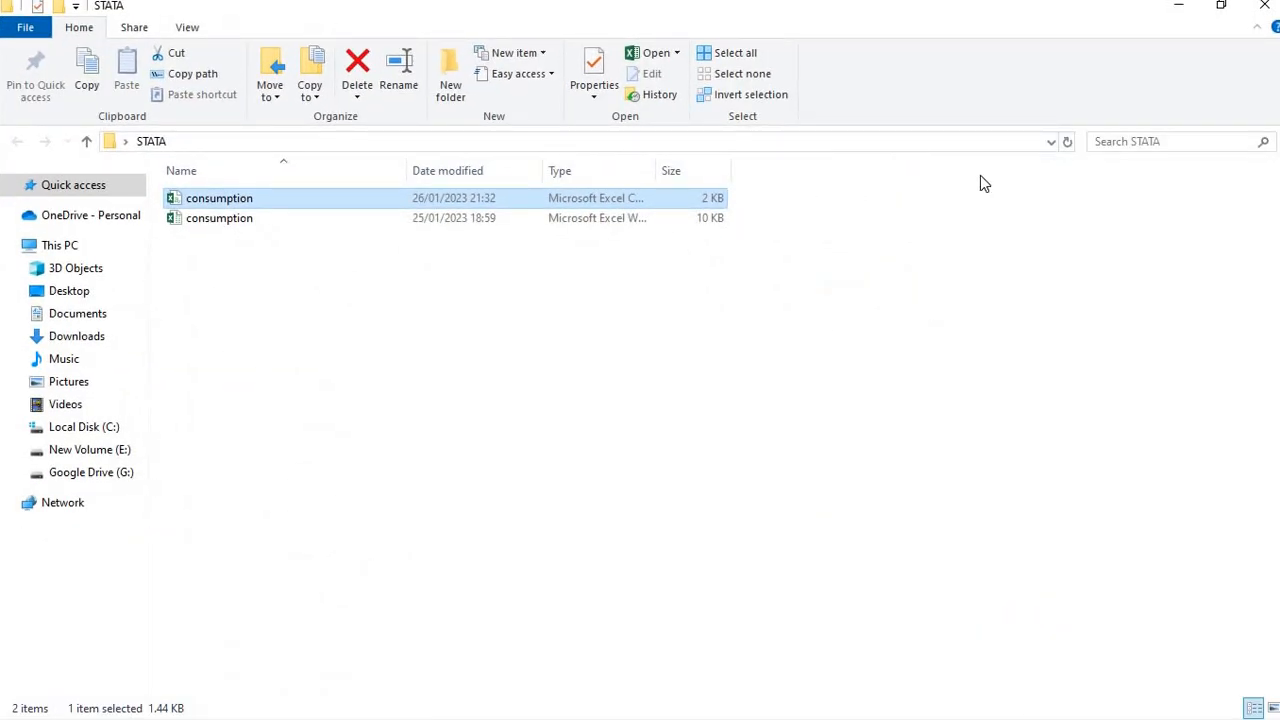
{"action": "left_click", "coordinate": [1050, 143]}
{"action": "key", "text": "ctrl+c"}
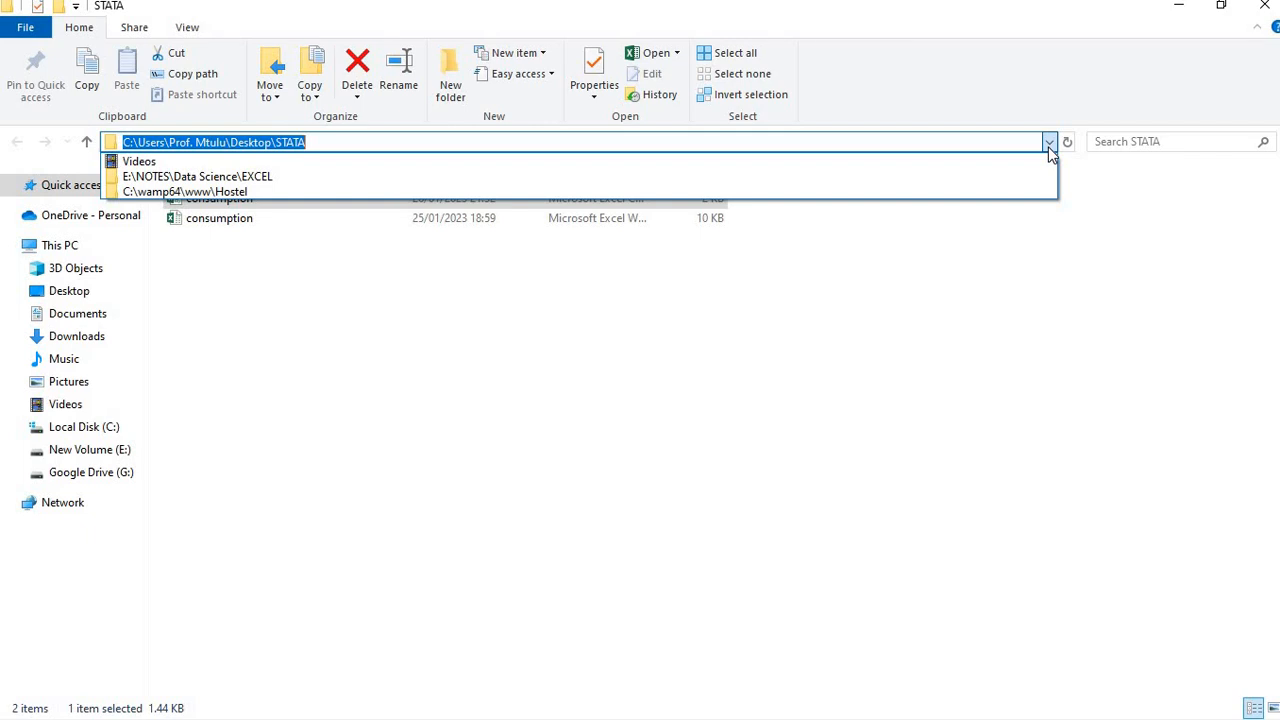
{"action": "mouse_move", "coordinate": [1140, 1]}
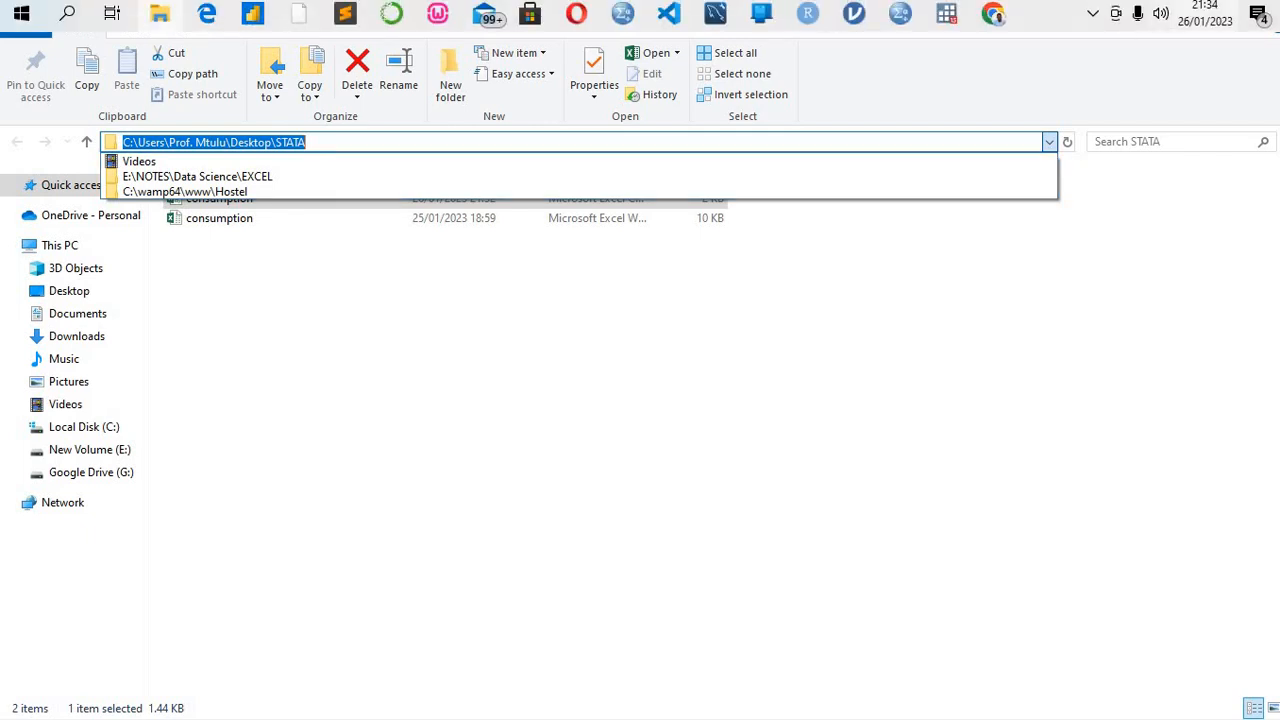
{"action": "left_click", "coordinate": [958, 20]}
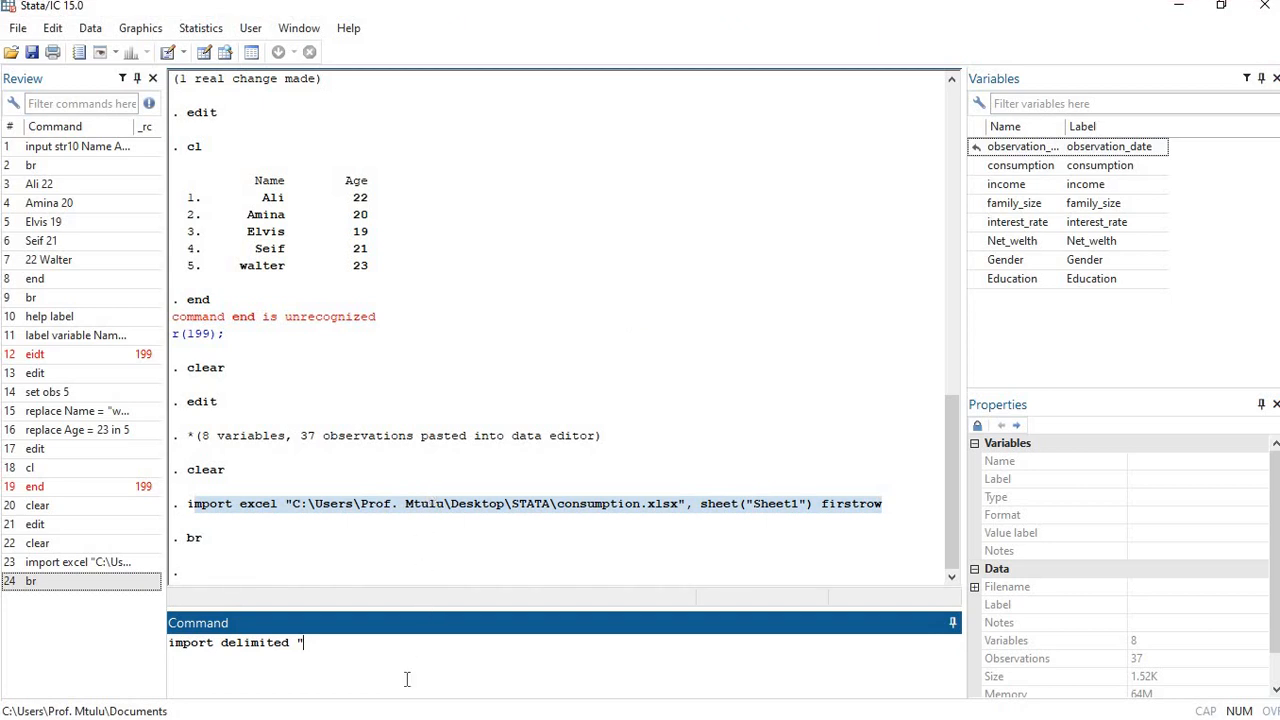
{"action": "key", "text": "ctrl+v"}
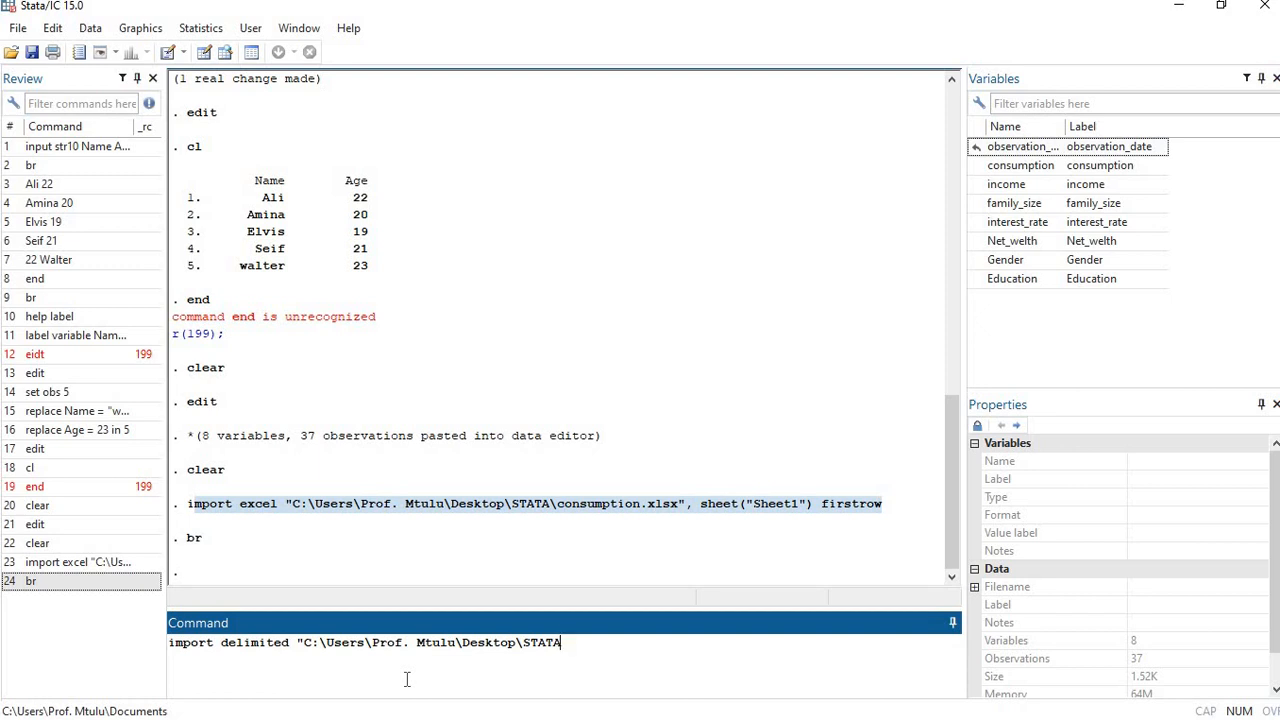
Complete the path with \consumption.csv and a closing quotation mark, and try to run the import delimited command
{"action": "type", "text": "\\"}
{"action": "type", "text": "consumption."}
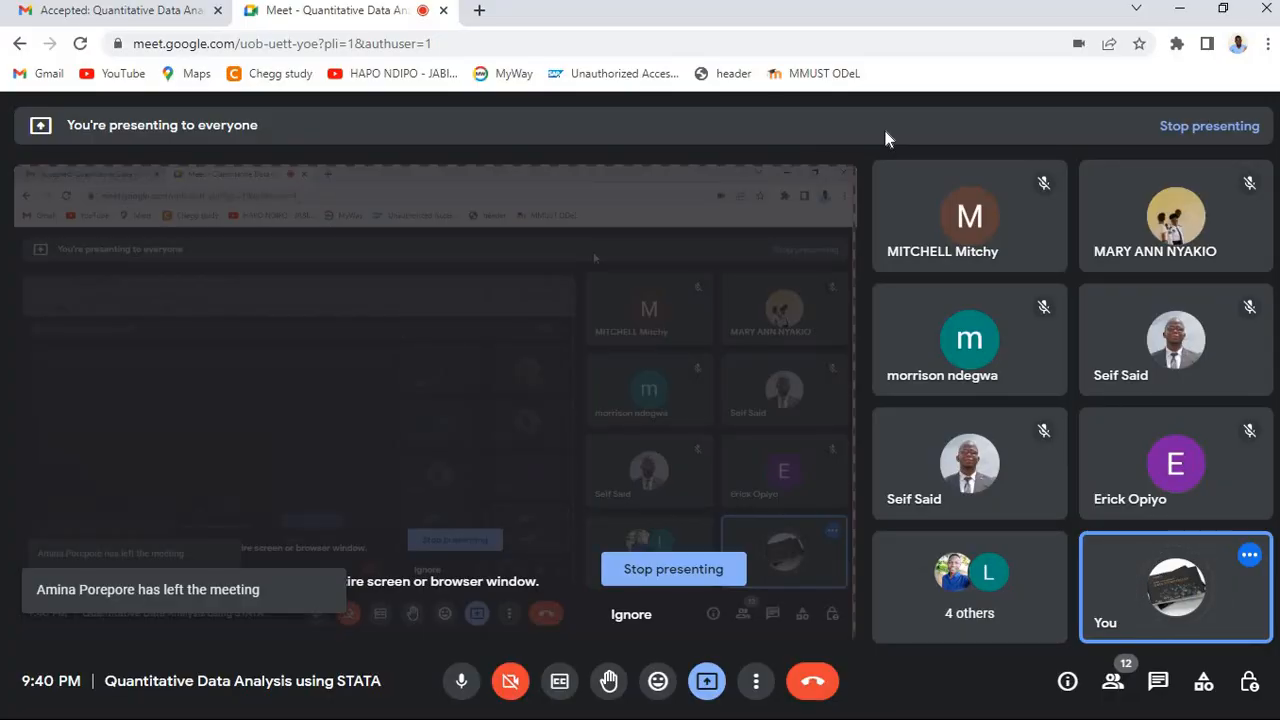
{"action": "left_click", "coordinate": [1179, 9]}
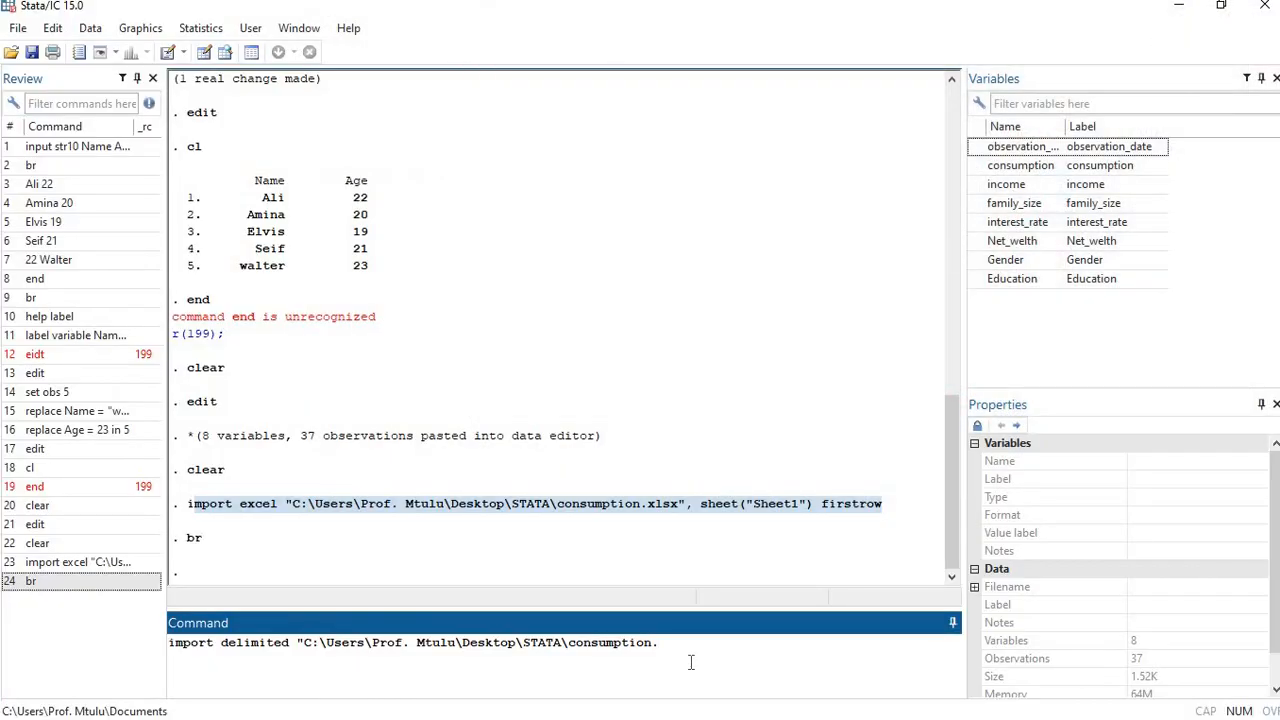
{"action": "left_click", "coordinate": [565, 643]}
{"action": "type", "text": "csv\""}
{"action": "key", "text": "Return"}
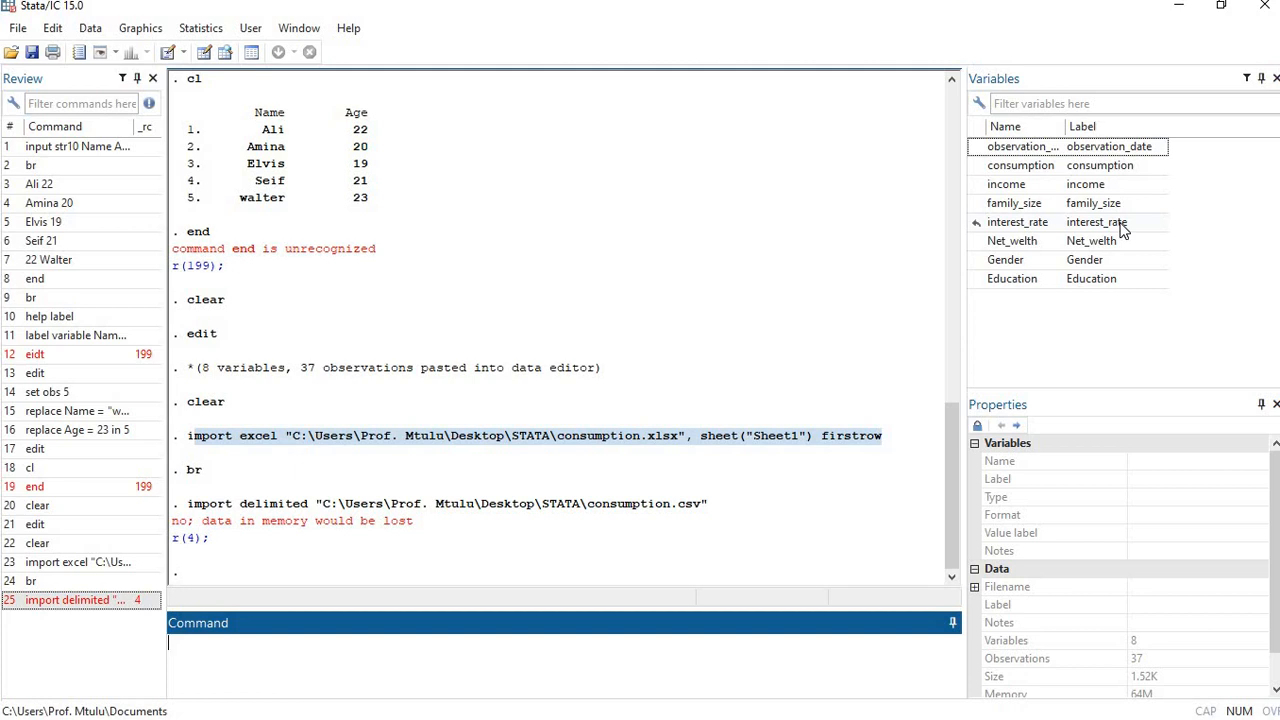
Recall the import delimited command for consumption.csv, append the option ",clear" and run it
{"action": "left_click", "coordinate": [108, 604]}
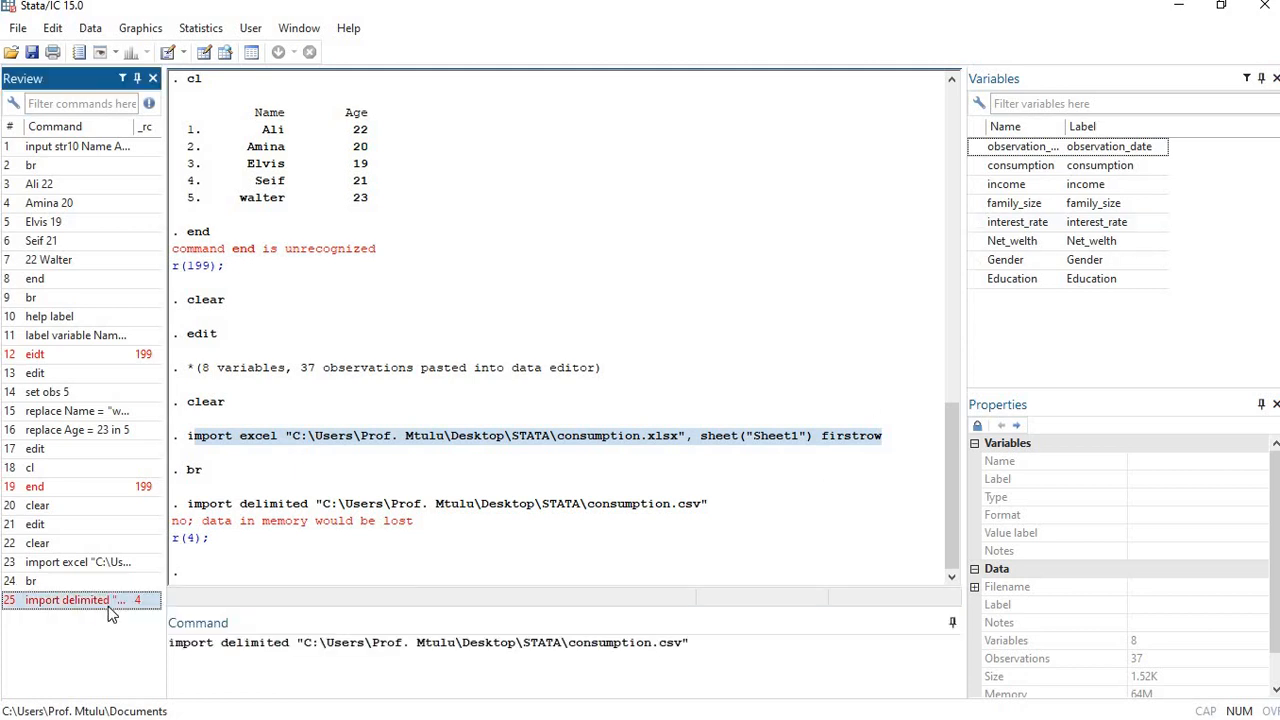
{"action": "left_click", "coordinate": [716, 651]}
{"action": "type", "text": ","}
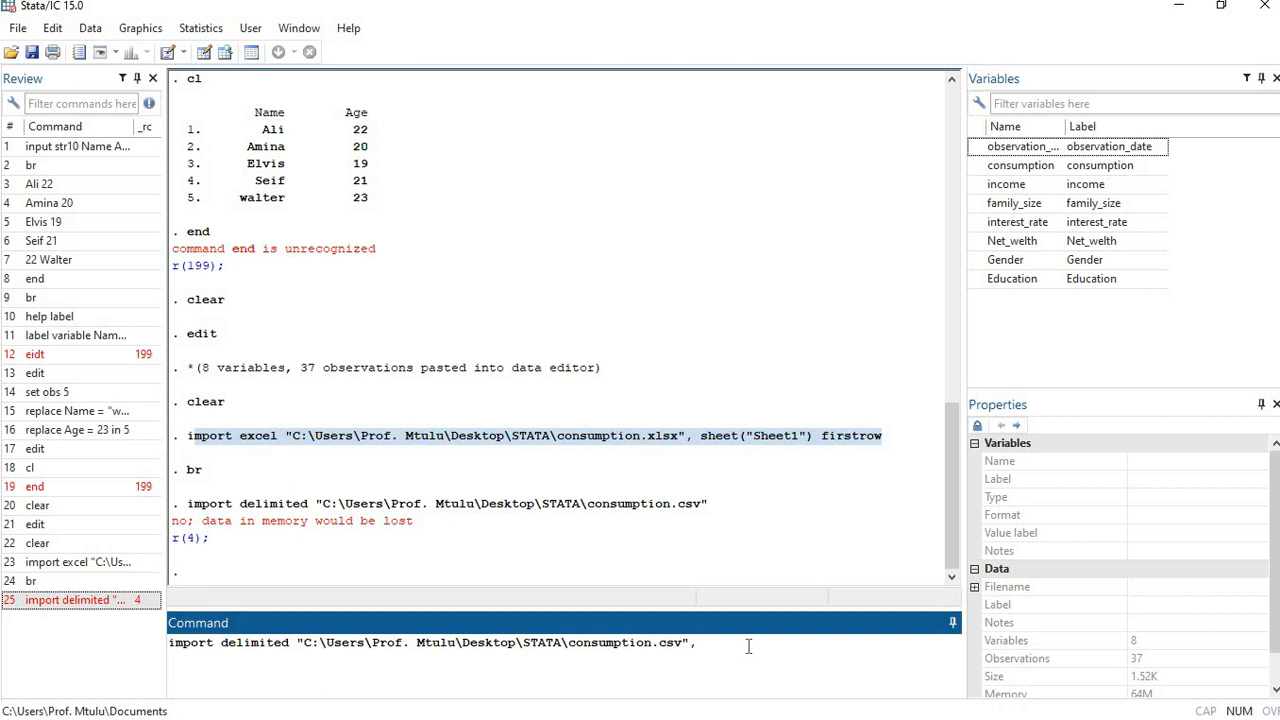
{"action": "type", "text": "clear"}
{"action": "key", "text": "Return"}
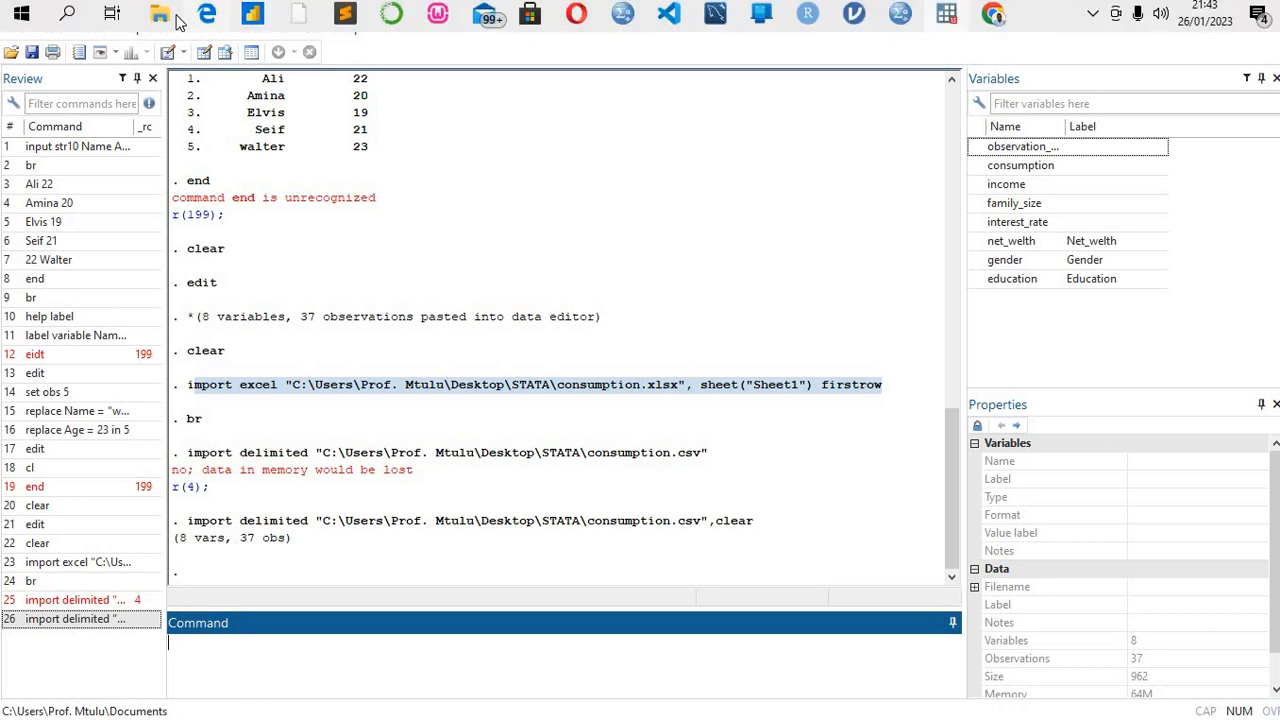
Switch to File Explorer, compare the two consumption files, and show the STATA folder's full path
{"action": "left_click", "coordinate": [168, 15]}
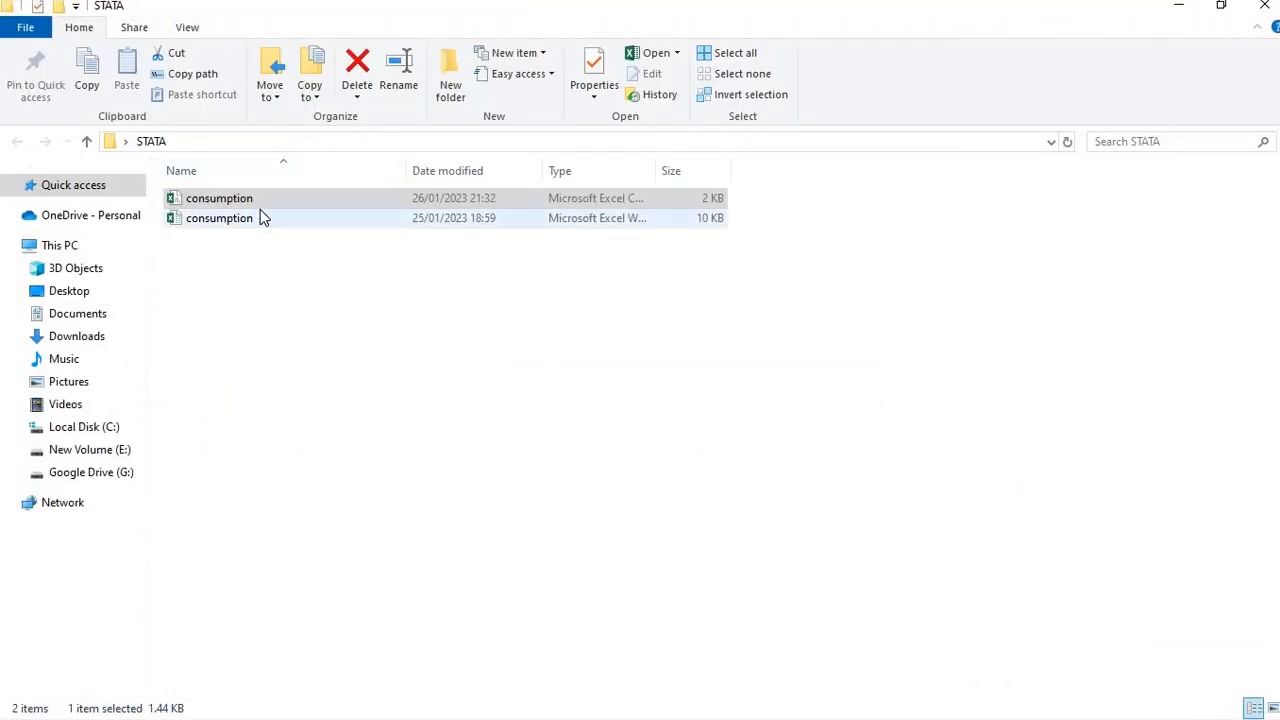
{"action": "left_click", "coordinate": [260, 205]}
{"action": "double_click", "coordinate": [253, 220]}
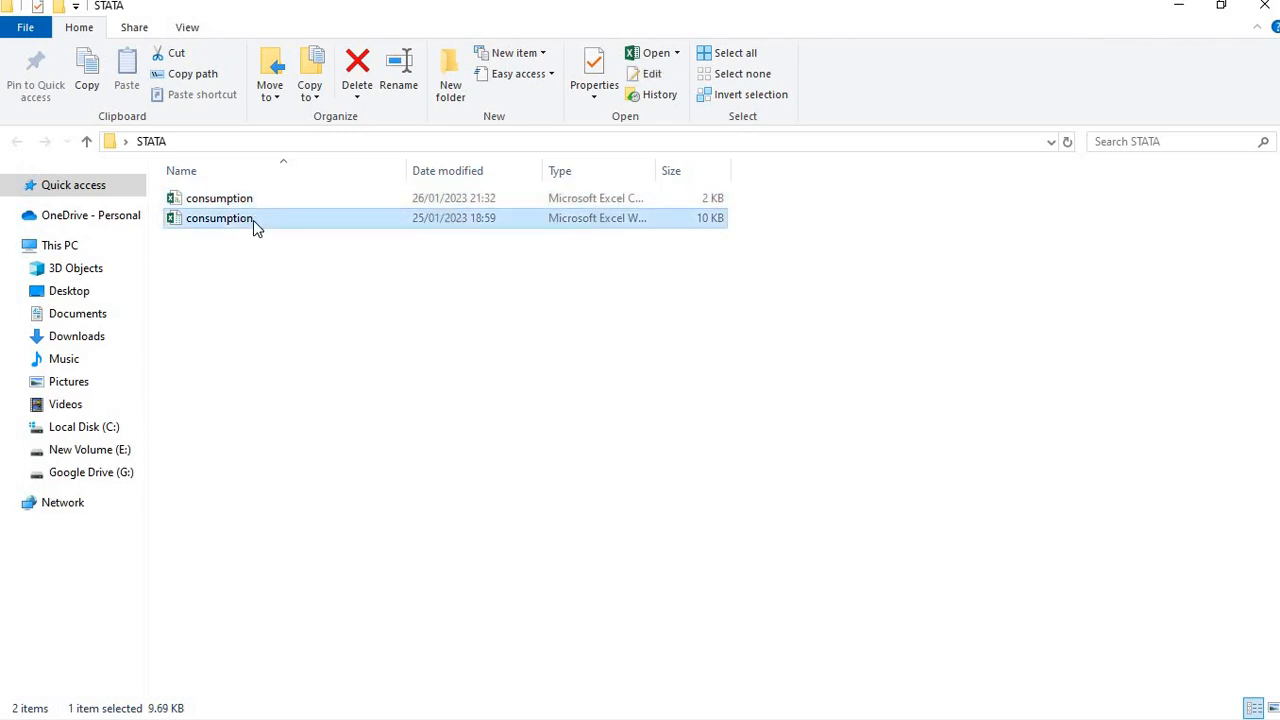
{"action": "left_click", "coordinate": [253, 197]}
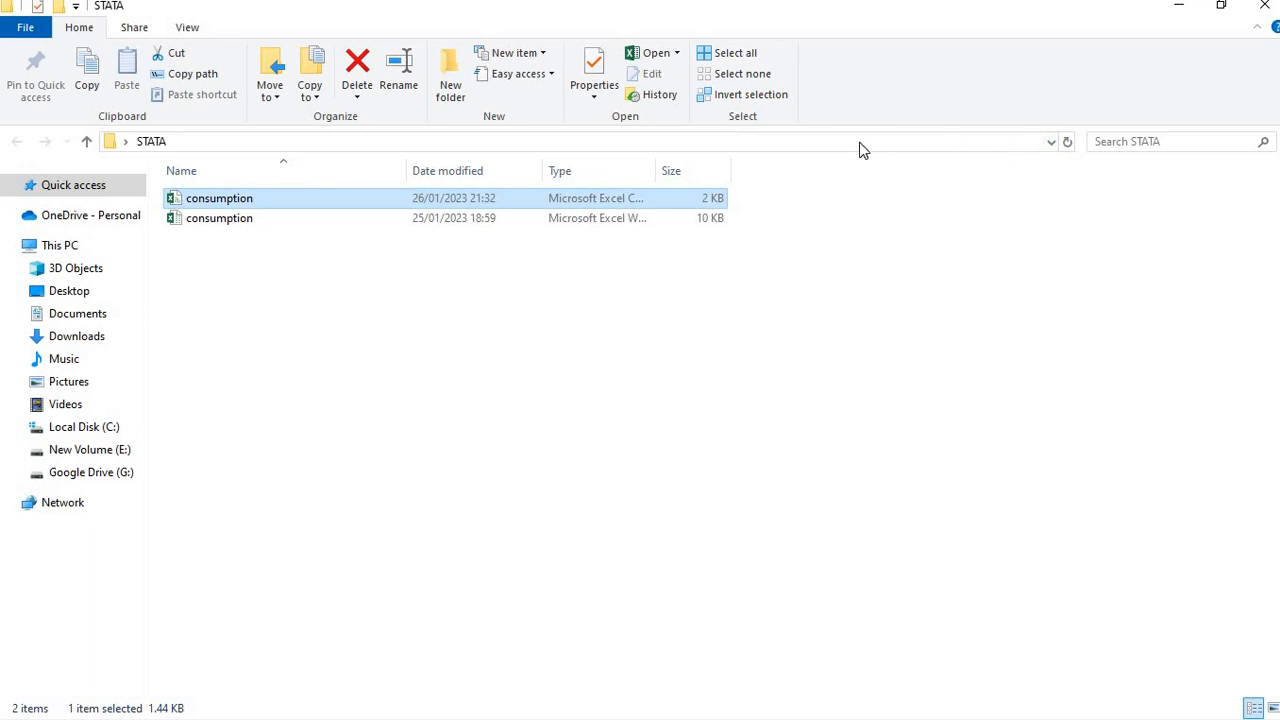
{"action": "left_click", "coordinate": [1051, 147]}
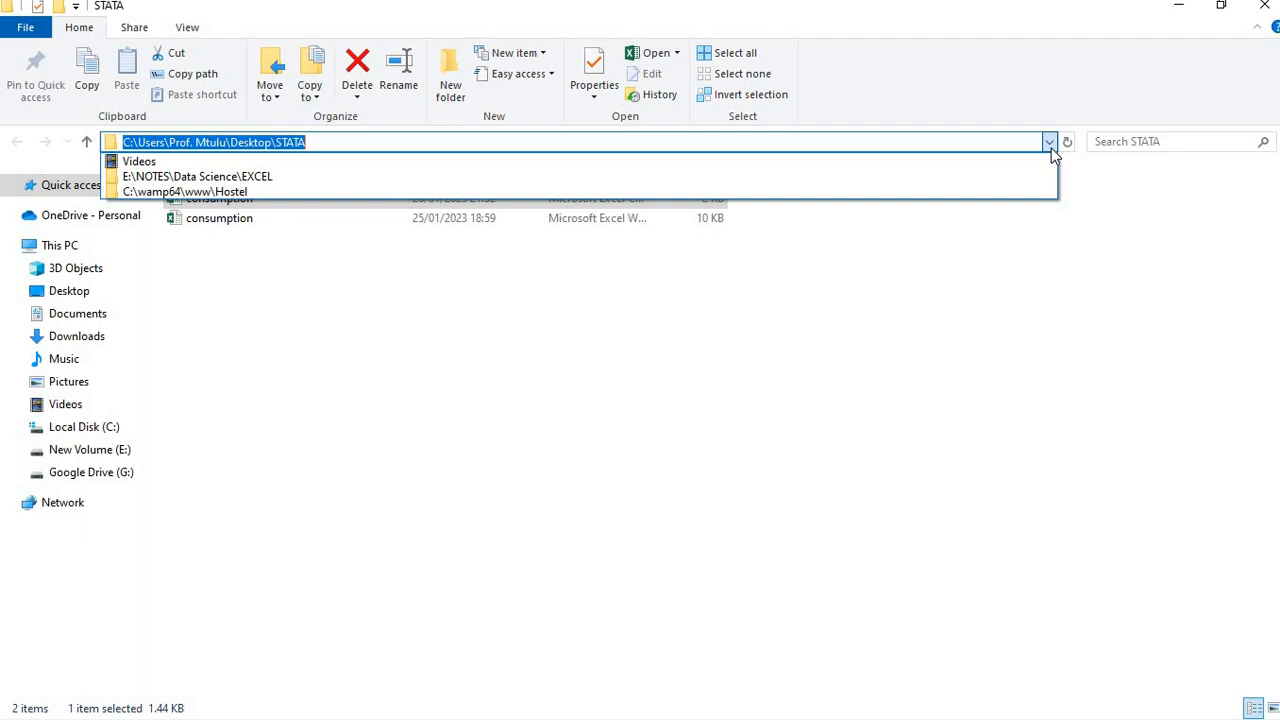
{"action": "left_click", "coordinate": [781, 312]}
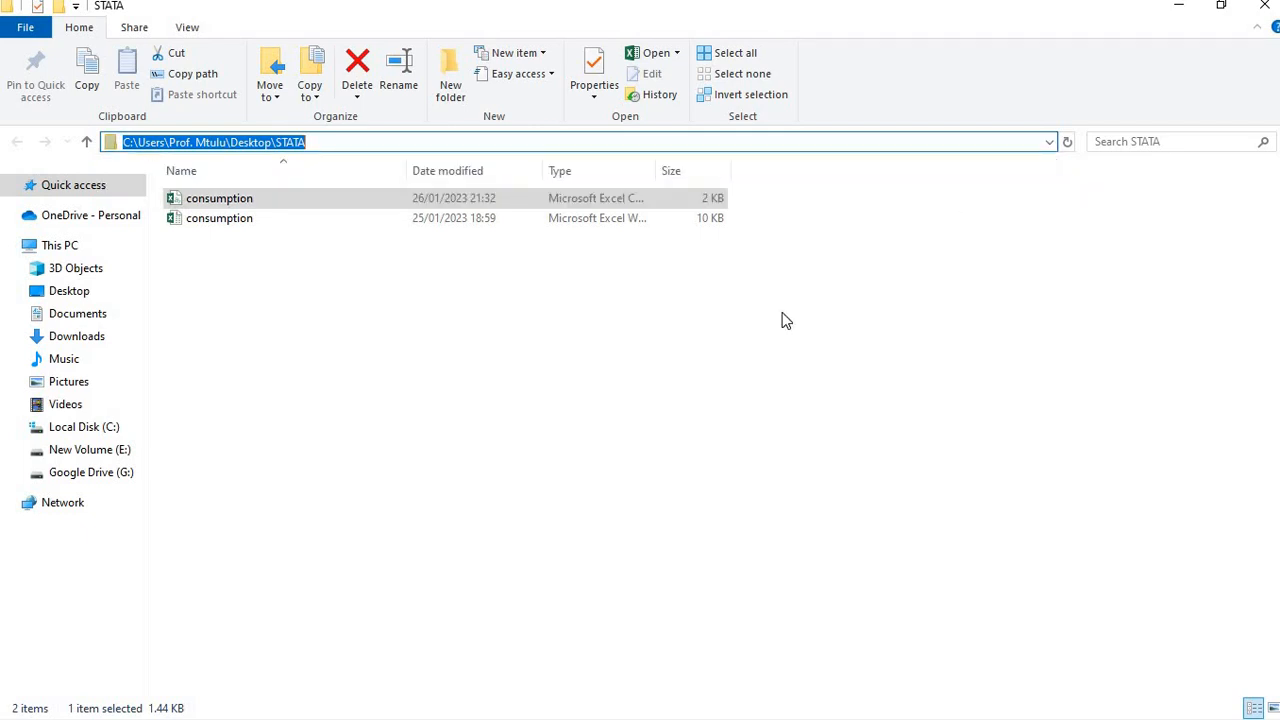
View the consumption CSV file's properties, highlight its location path, and return to Stata
{"action": "double_click", "coordinate": [560, 197]}
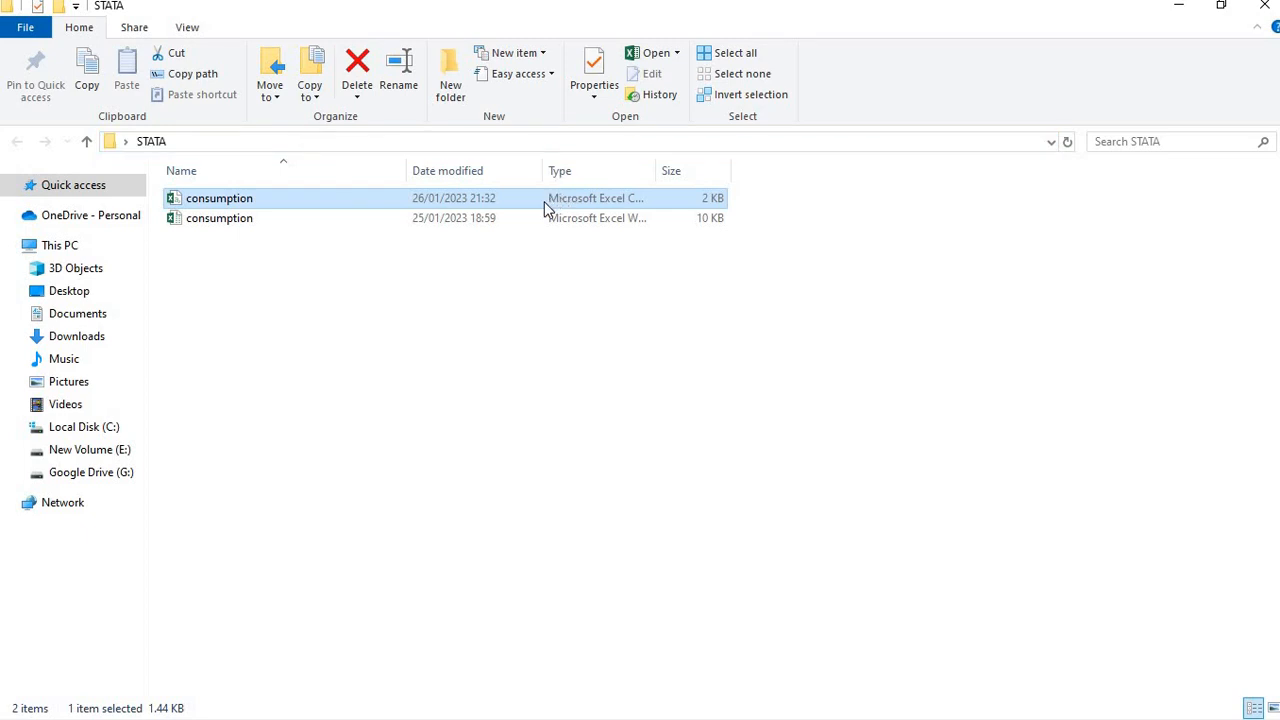
{"action": "right_click", "coordinate": [544, 201]}
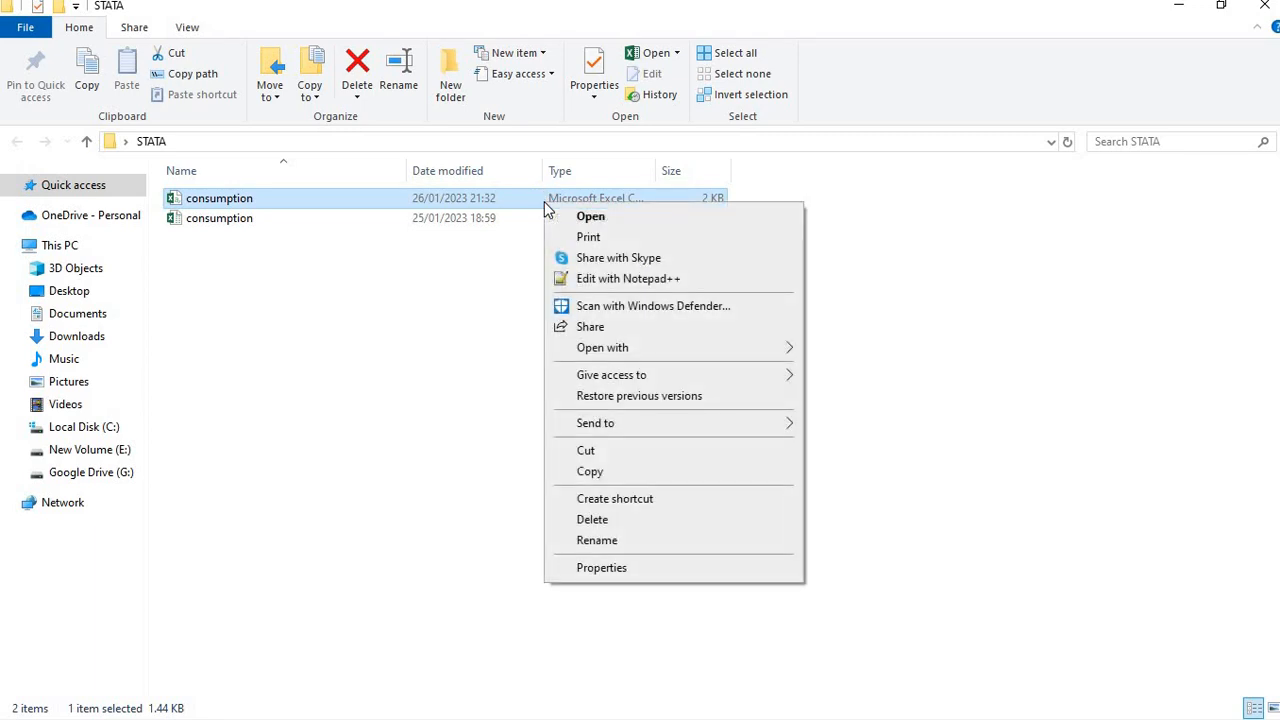
{"action": "left_click", "coordinate": [600, 568]}
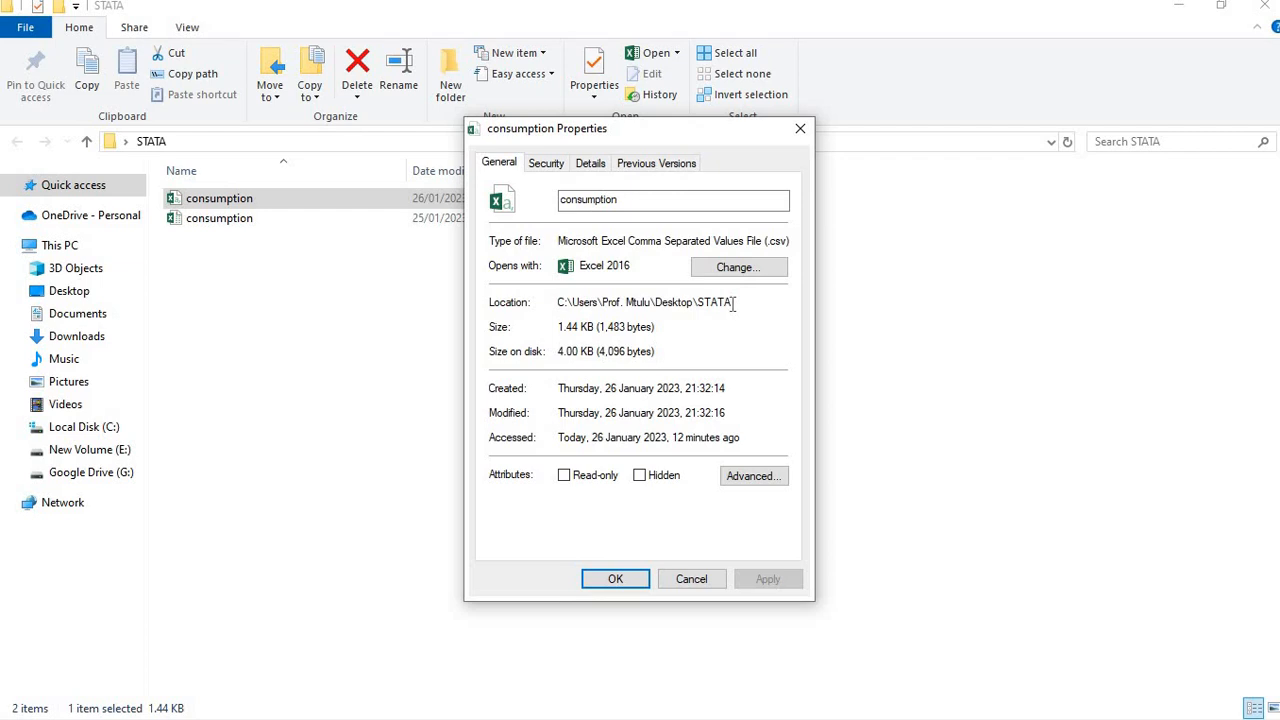
{"action": "left_click_drag", "start_coordinate": [733, 304], "coordinate": [557, 305]}
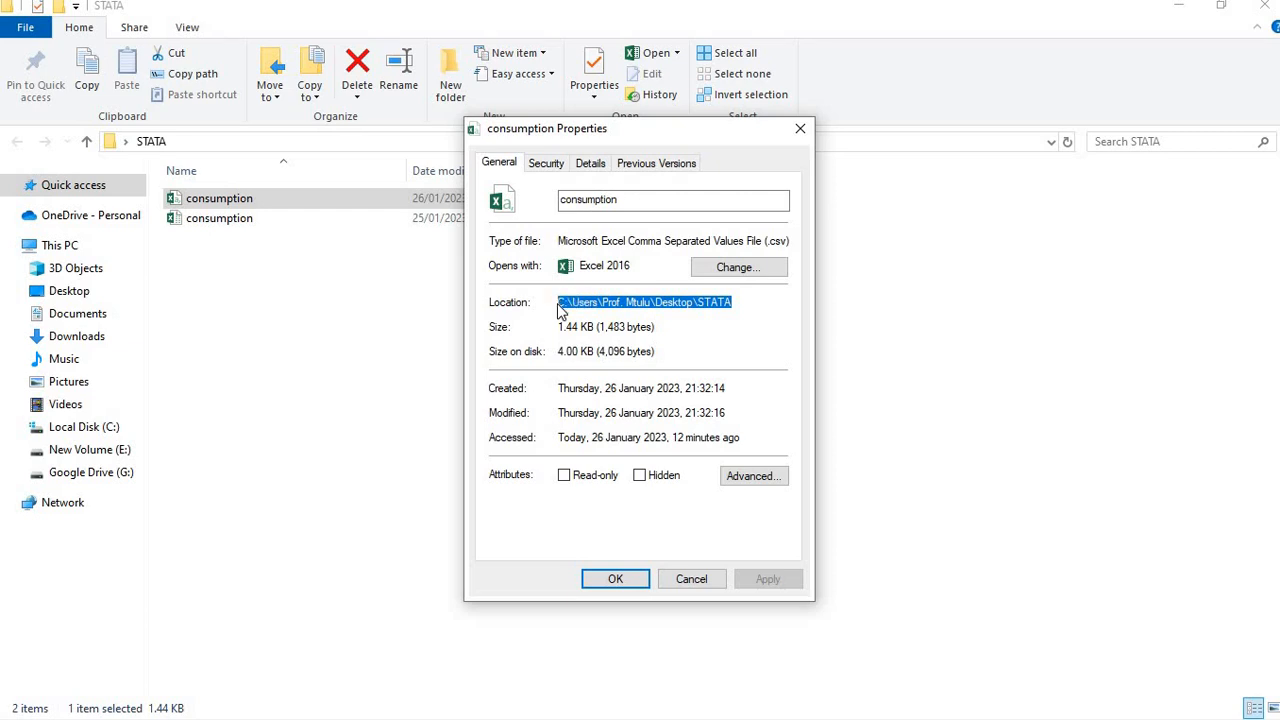
{"action": "left_click", "coordinate": [645, 585]}
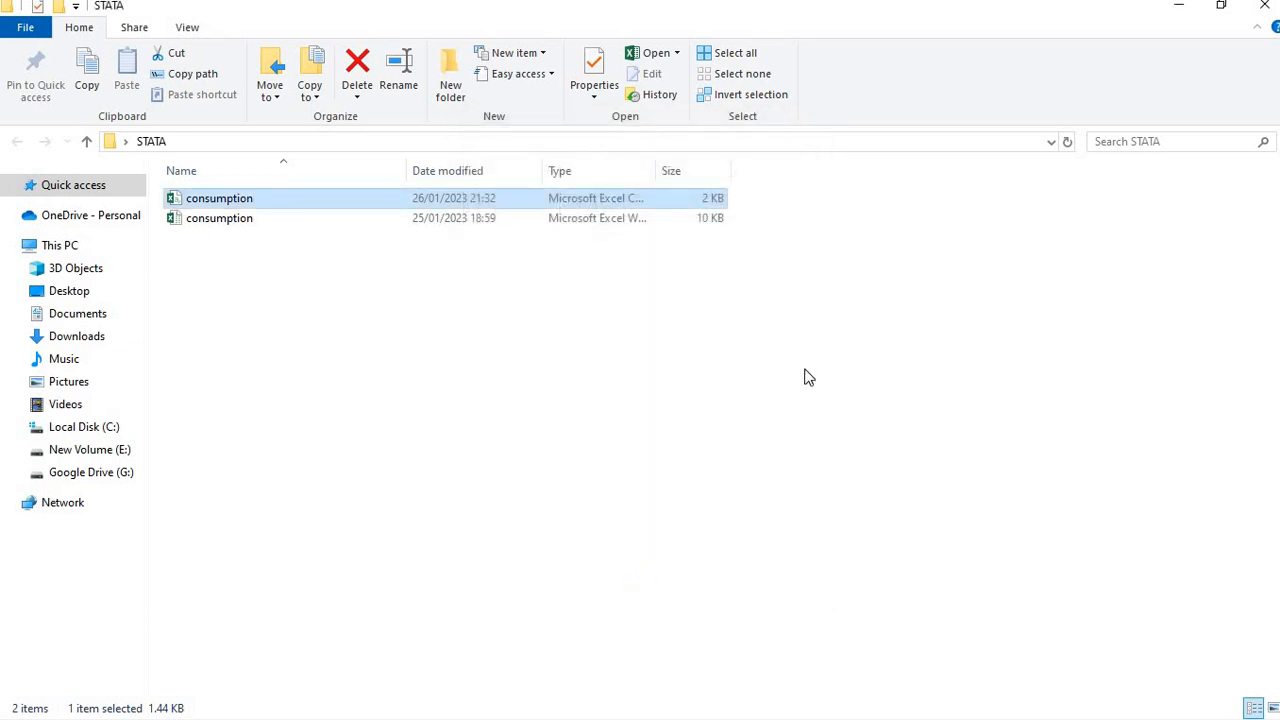
{"action": "mouse_move", "coordinate": [1006, 20]}
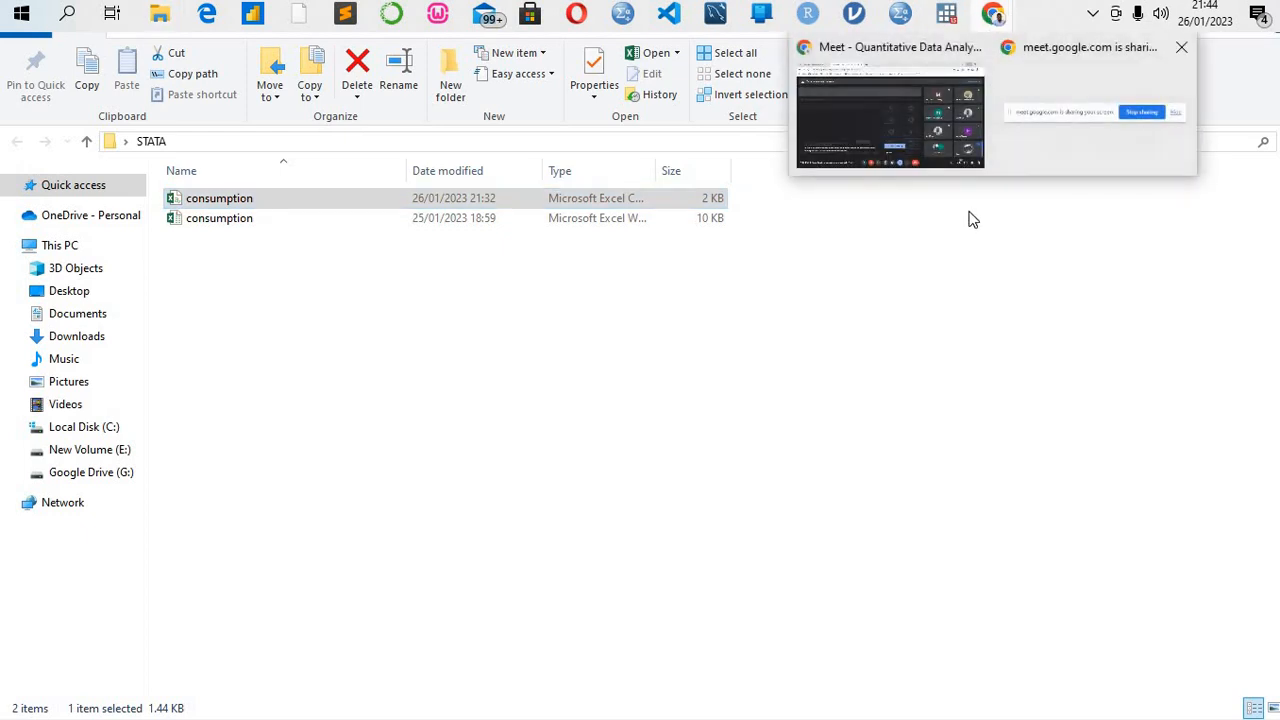
{"action": "left_click", "coordinate": [973, 284]}
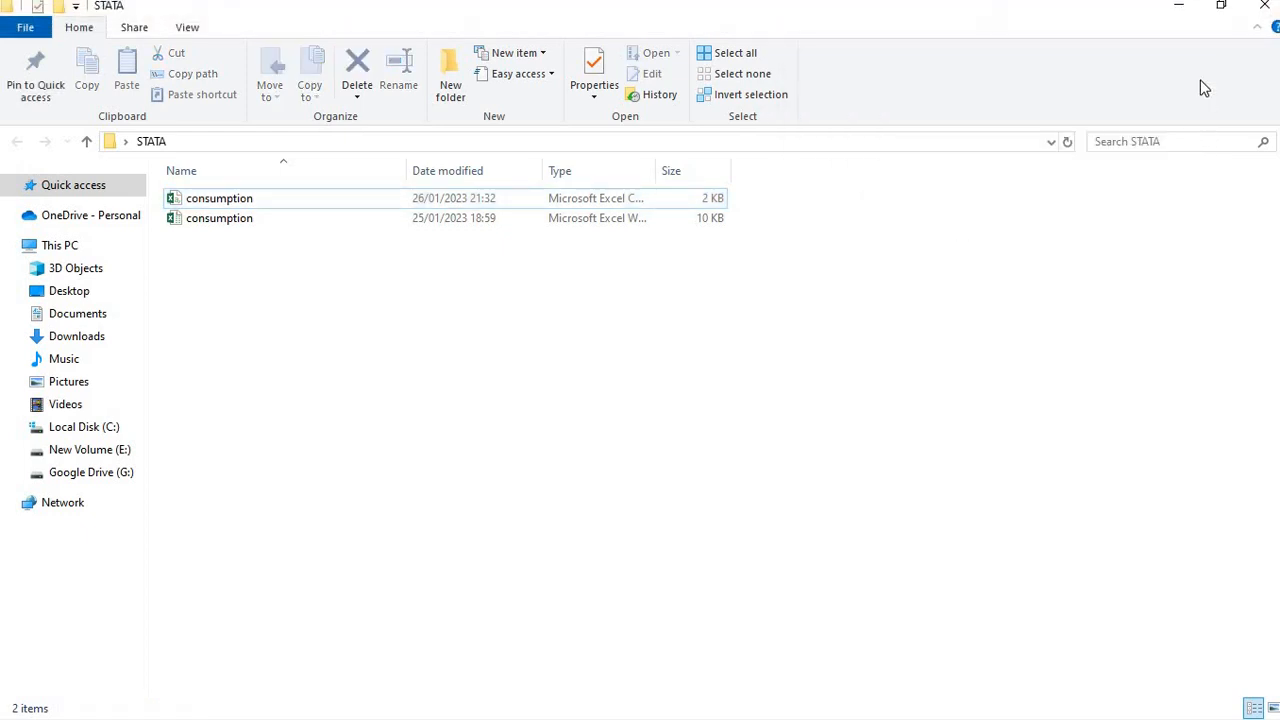
{"action": "left_click", "coordinate": [1179, 8]}
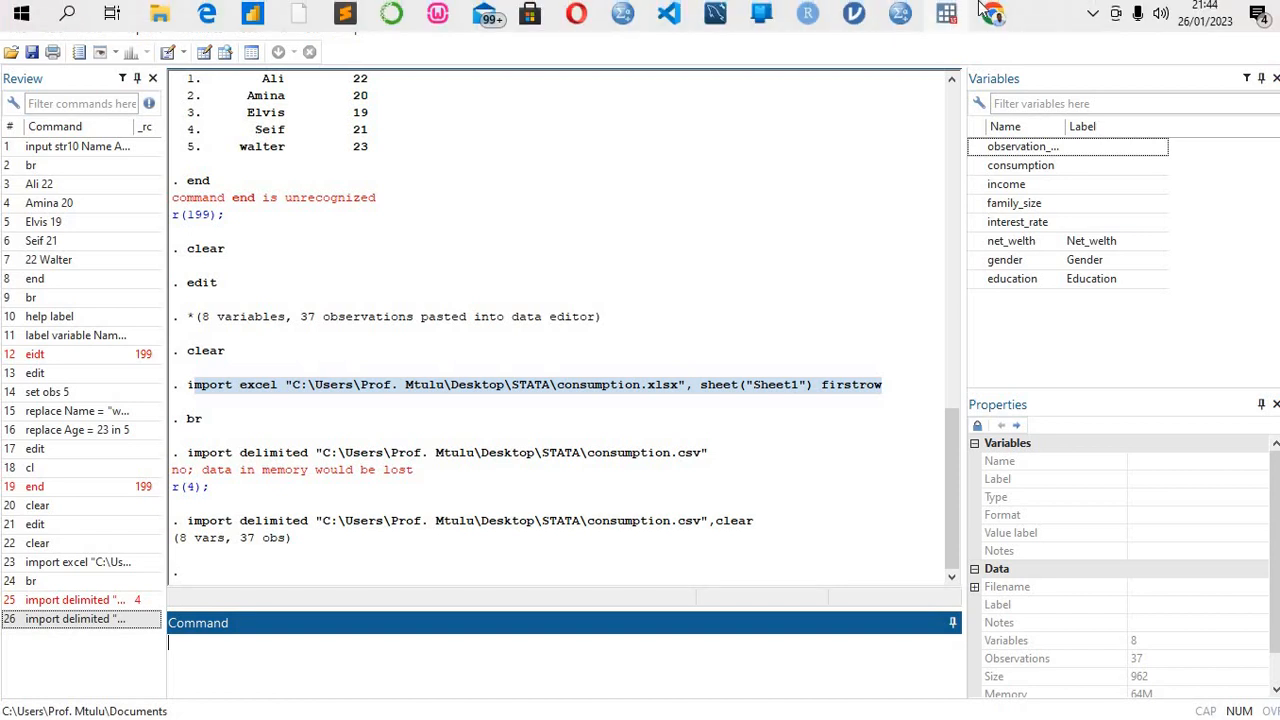
Switch to the Google Meet call and mute the participant who is speaking for everyone
{"action": "left_click", "coordinate": [992, 13]}
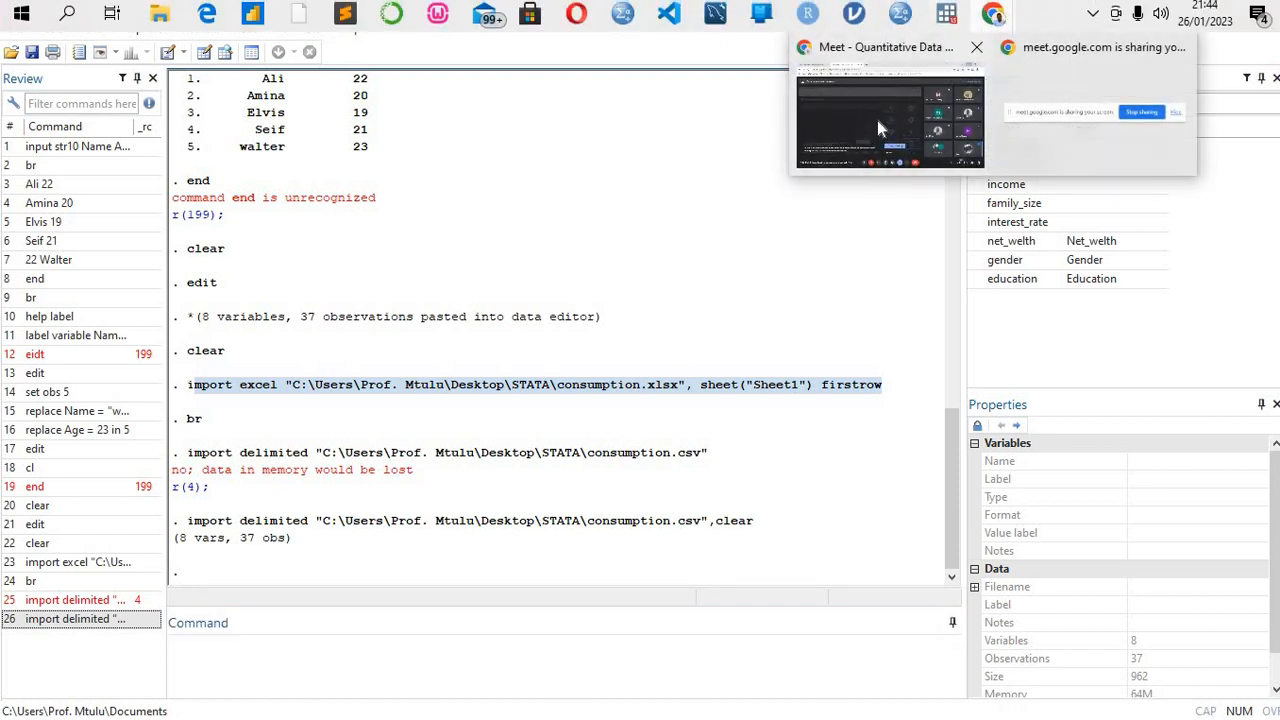
{"action": "left_click", "coordinate": [877, 120]}
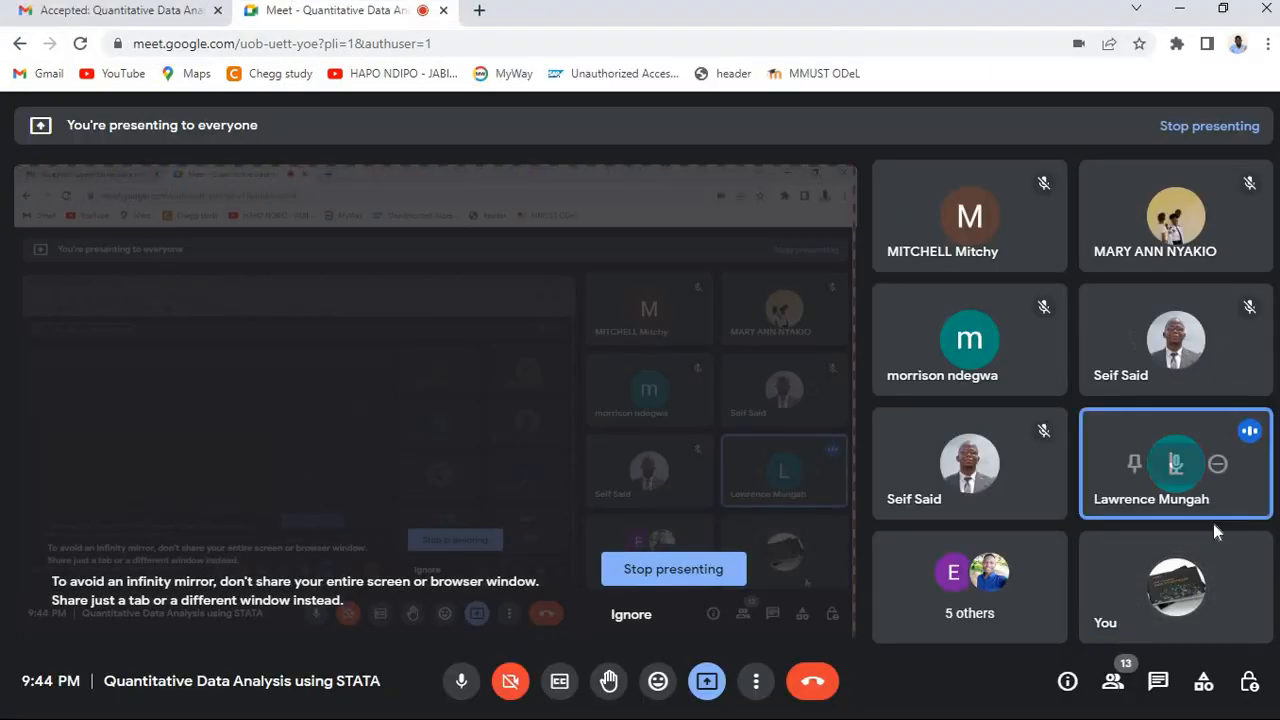
{"action": "left_click", "coordinate": [1177, 466]}
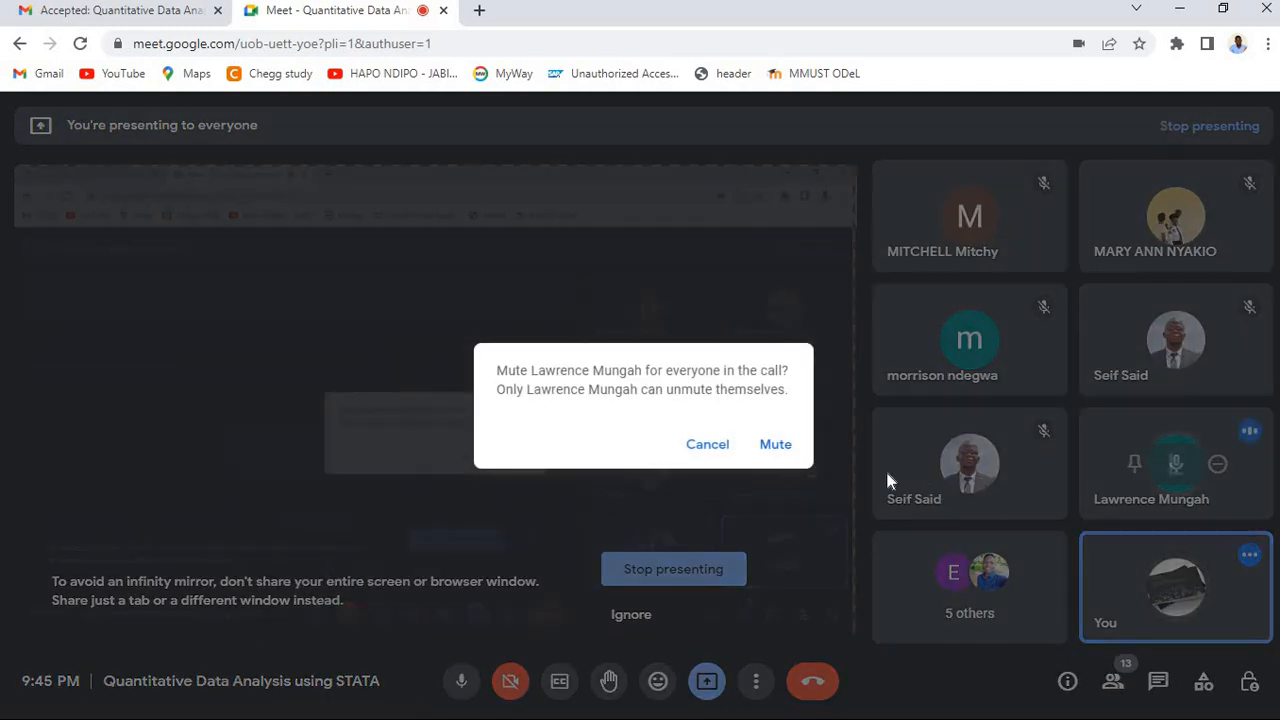
{"action": "left_click", "coordinate": [778, 446]}
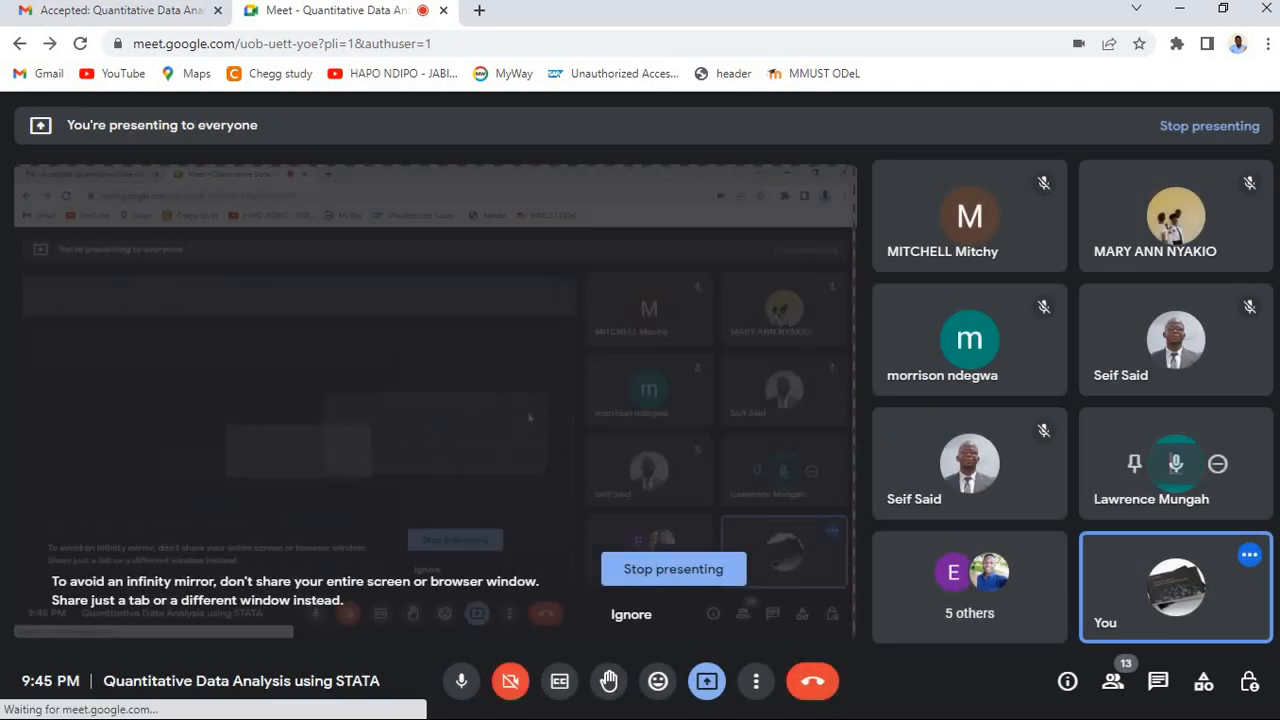
Return to Stata, run the br command to browse the imported data, and maximize the Data Editor
{"action": "left_click", "coordinate": [947, 14]}
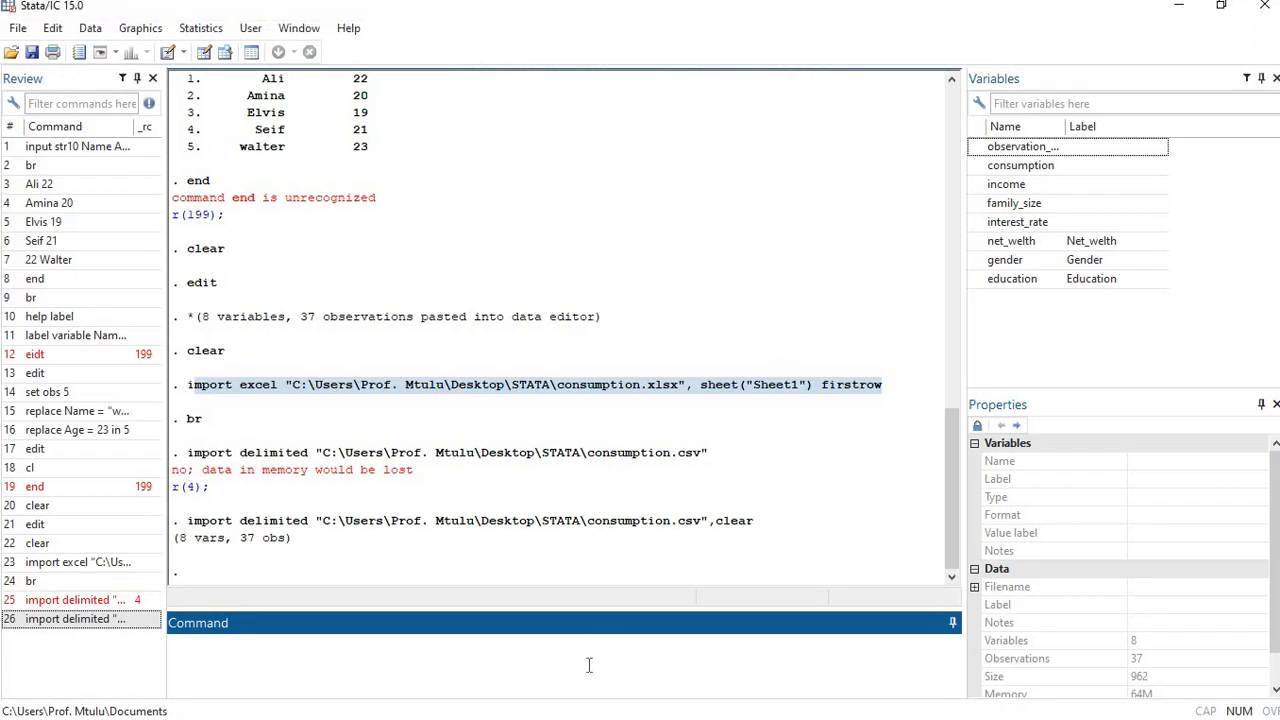
{"action": "type", "text": "br"}
{"action": "key", "text": "Return"}
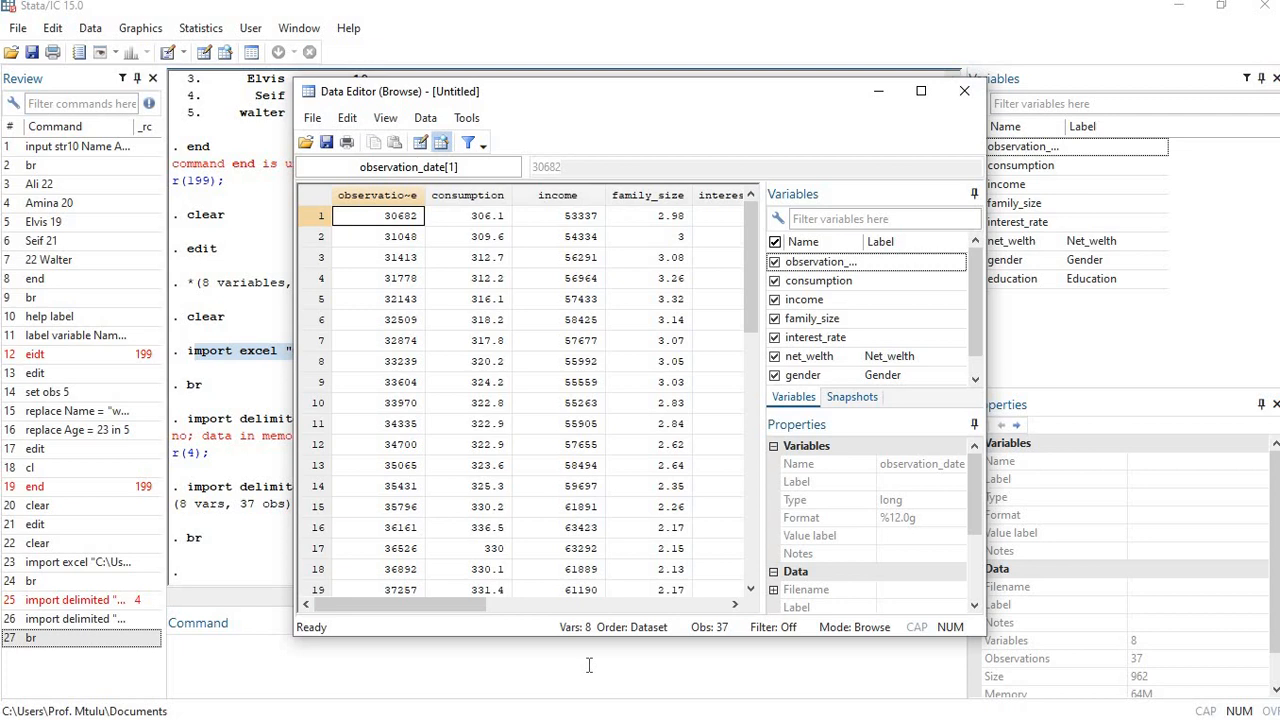
{"action": "left_click", "coordinate": [912, 100]}
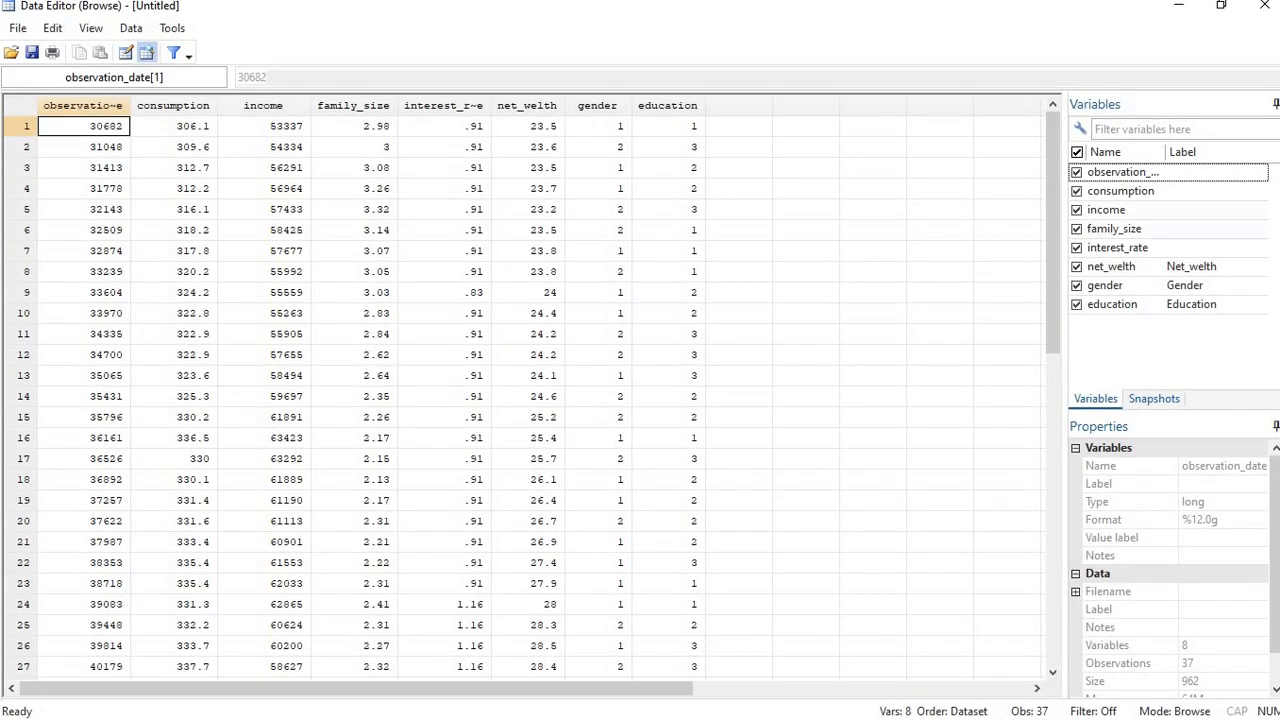
Order the variables by label and examine the label, value label and notes properties of observation_date
{"action": "left_click", "coordinate": [1199, 154]}
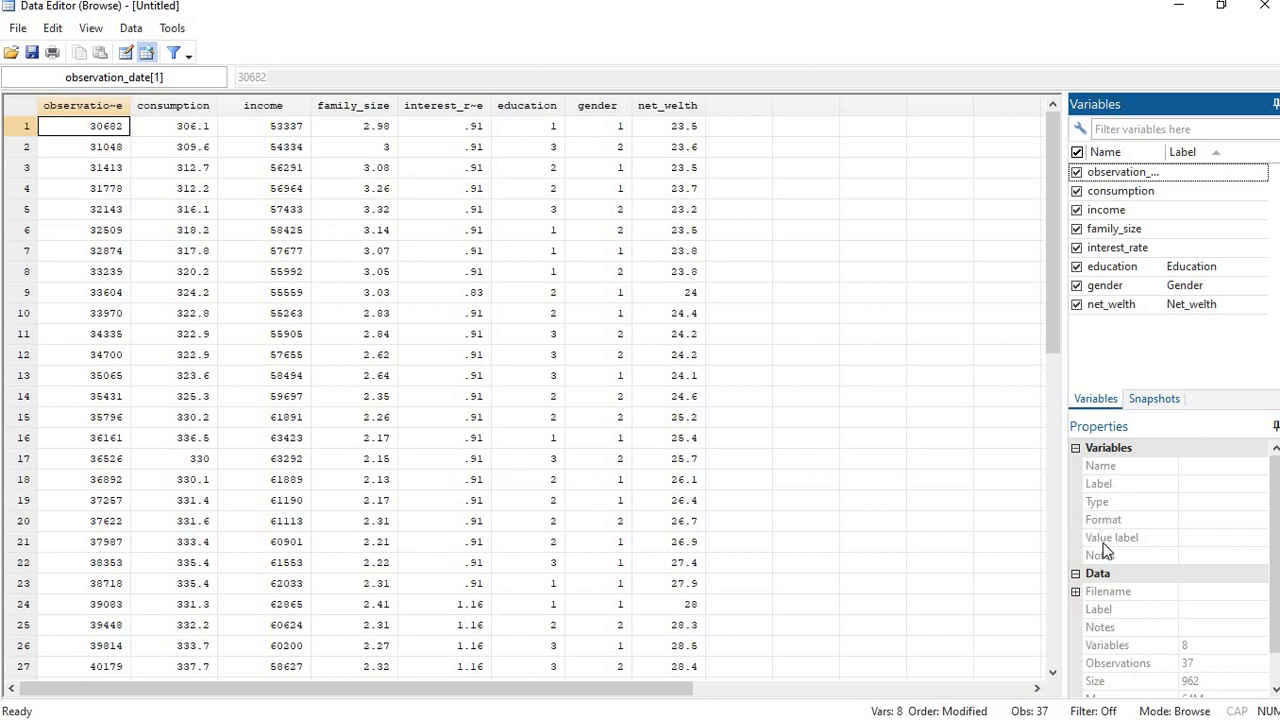
{"action": "left_click", "coordinate": [1099, 176]}
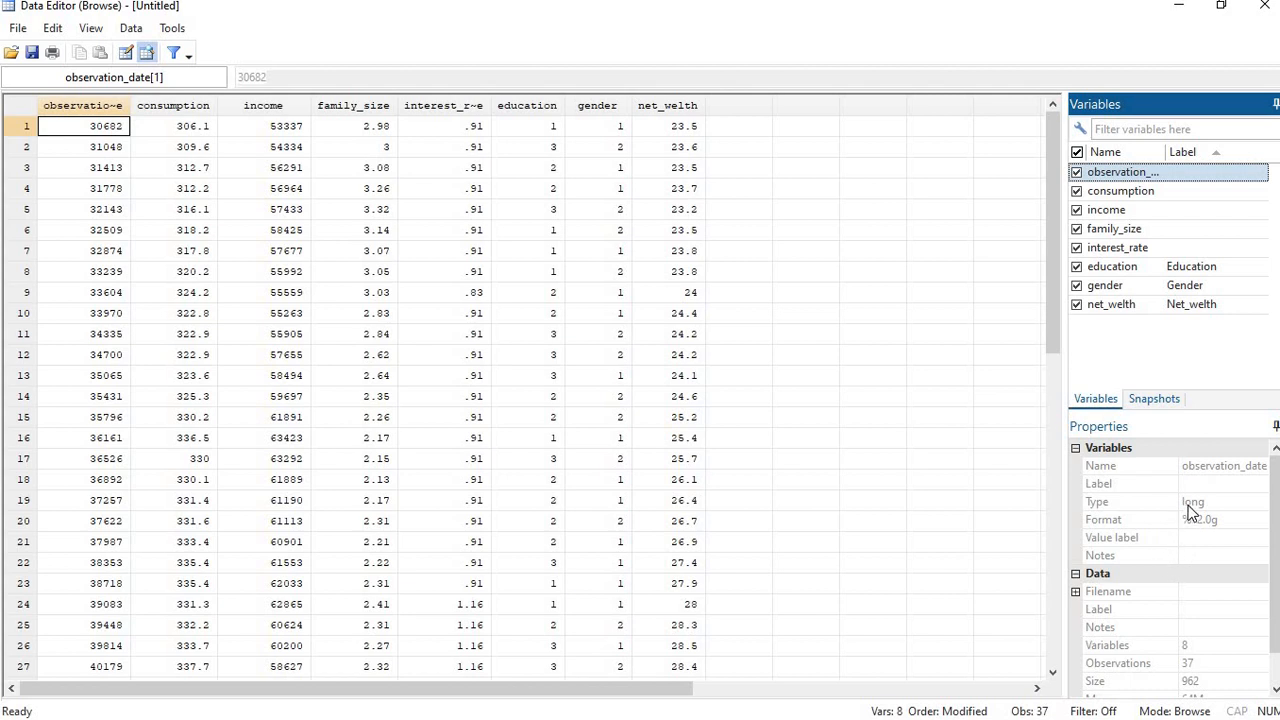
{"action": "left_click", "coordinate": [1201, 483]}
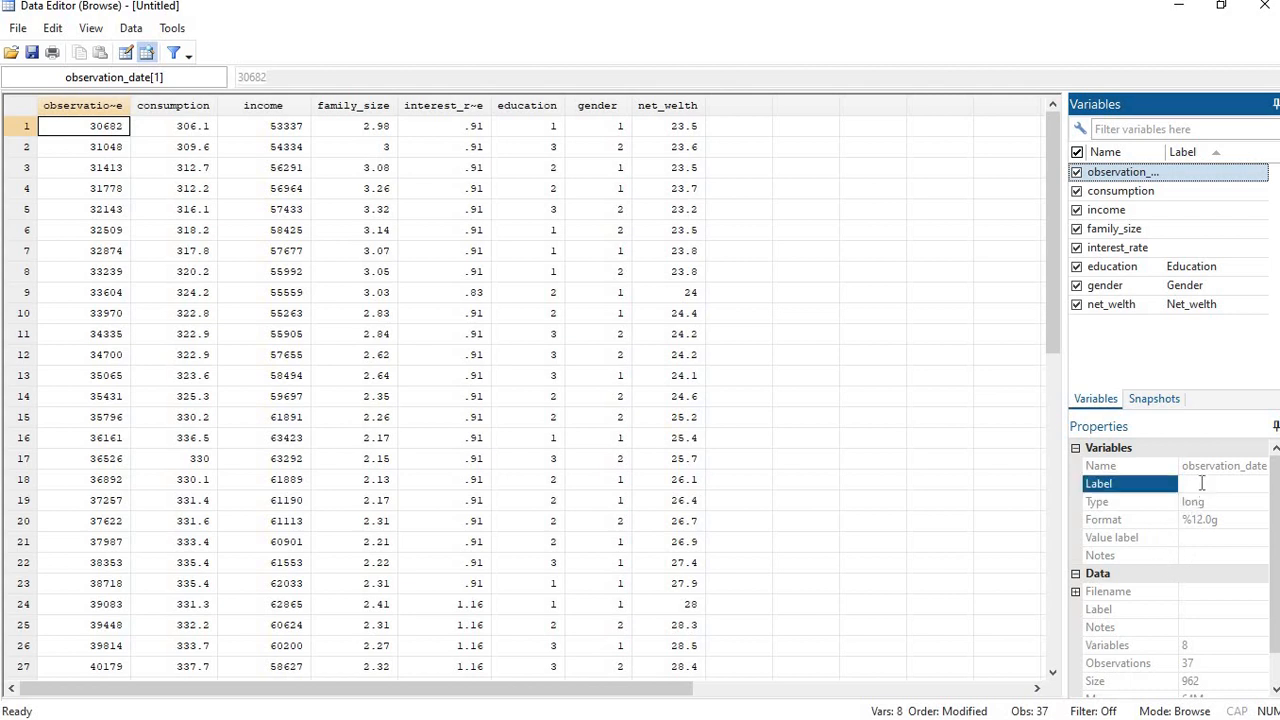
{"action": "left_click", "coordinate": [1200, 537]}
{"action": "left_click", "coordinate": [1196, 563]}
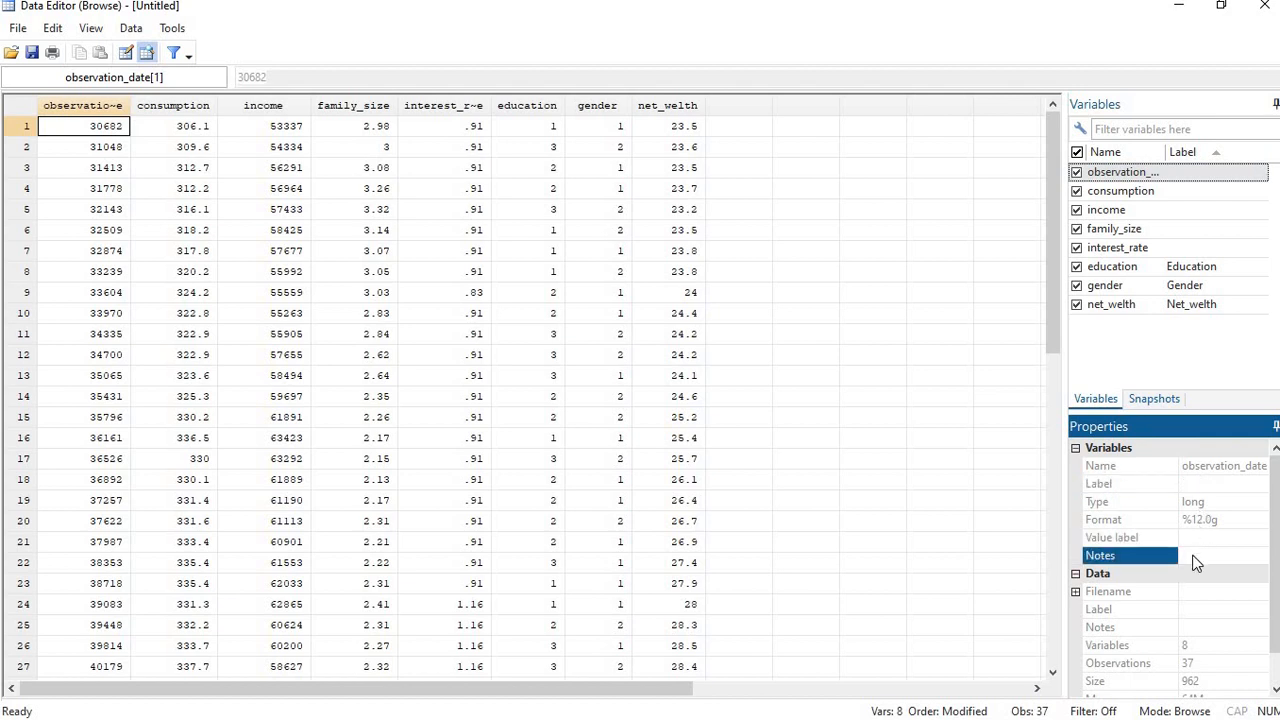
{"action": "left_click", "coordinate": [1196, 538]}
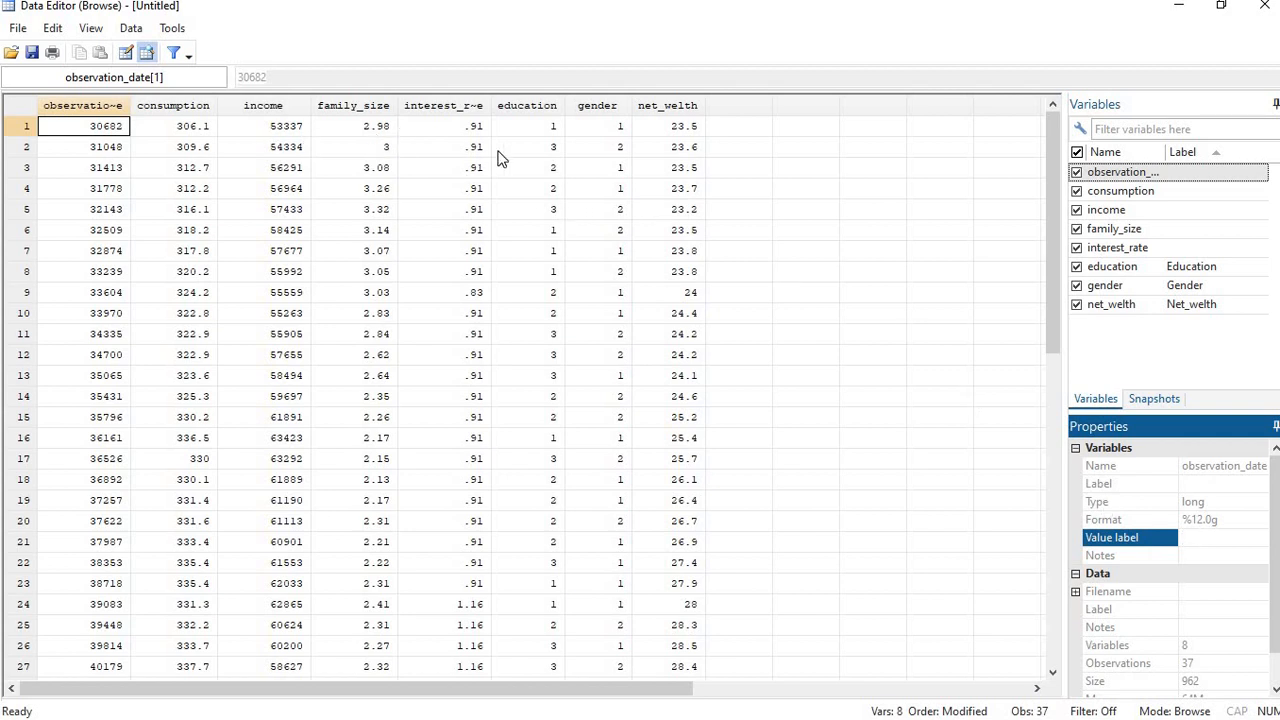
Highlight the gender column, turn on the microphone in the Google Meet call, and return to the Data Editor
{"action": "left_click", "coordinate": [596, 106]}
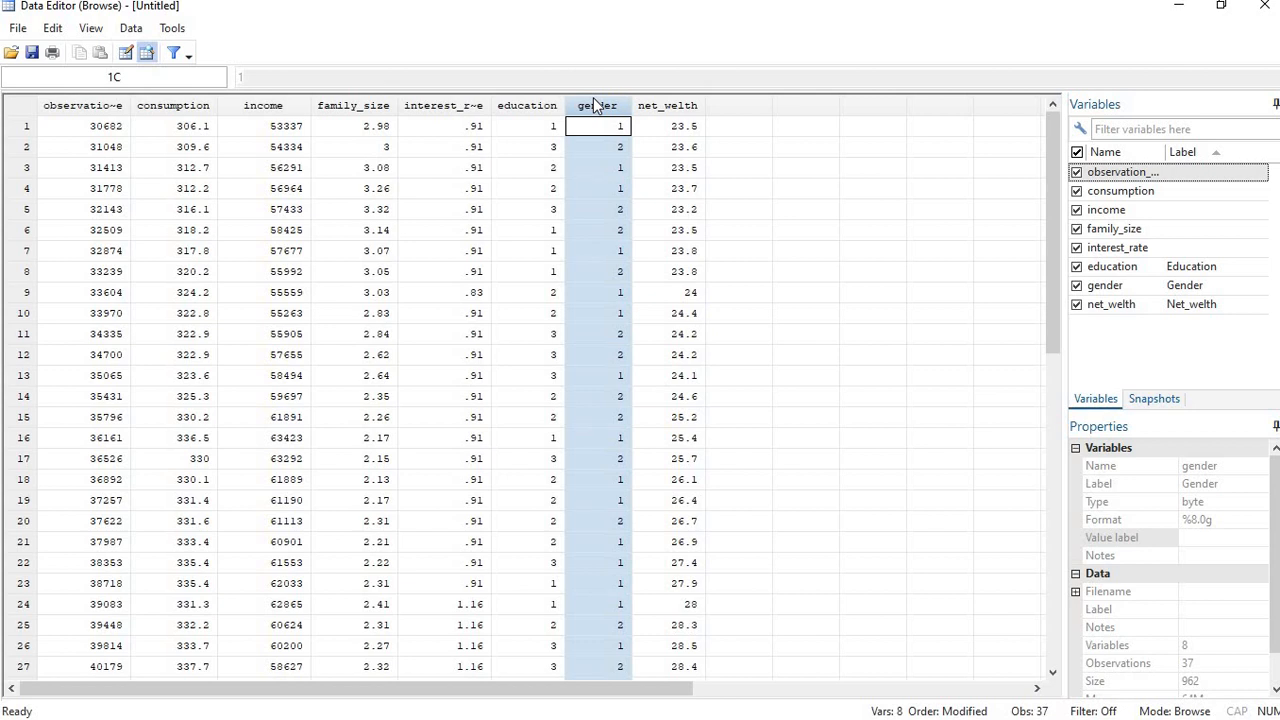
{"action": "left_click", "coordinate": [463, 683]}
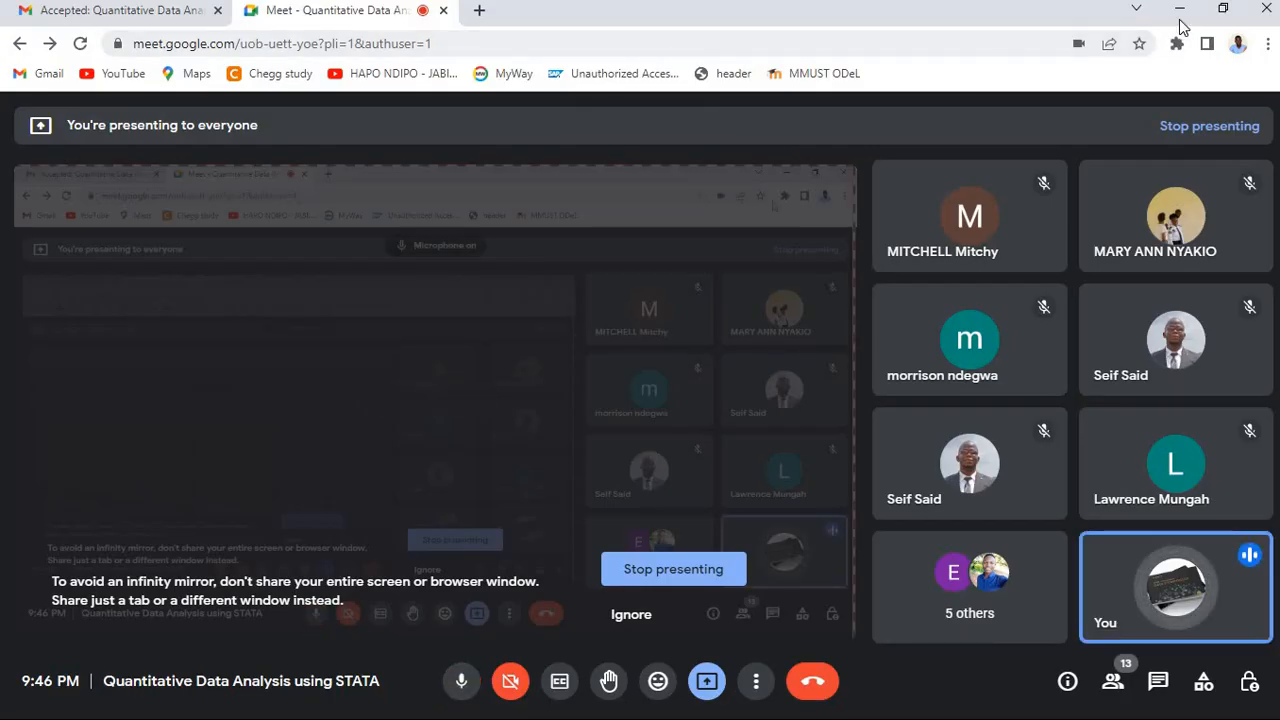
{"action": "left_click", "coordinate": [1179, 12]}
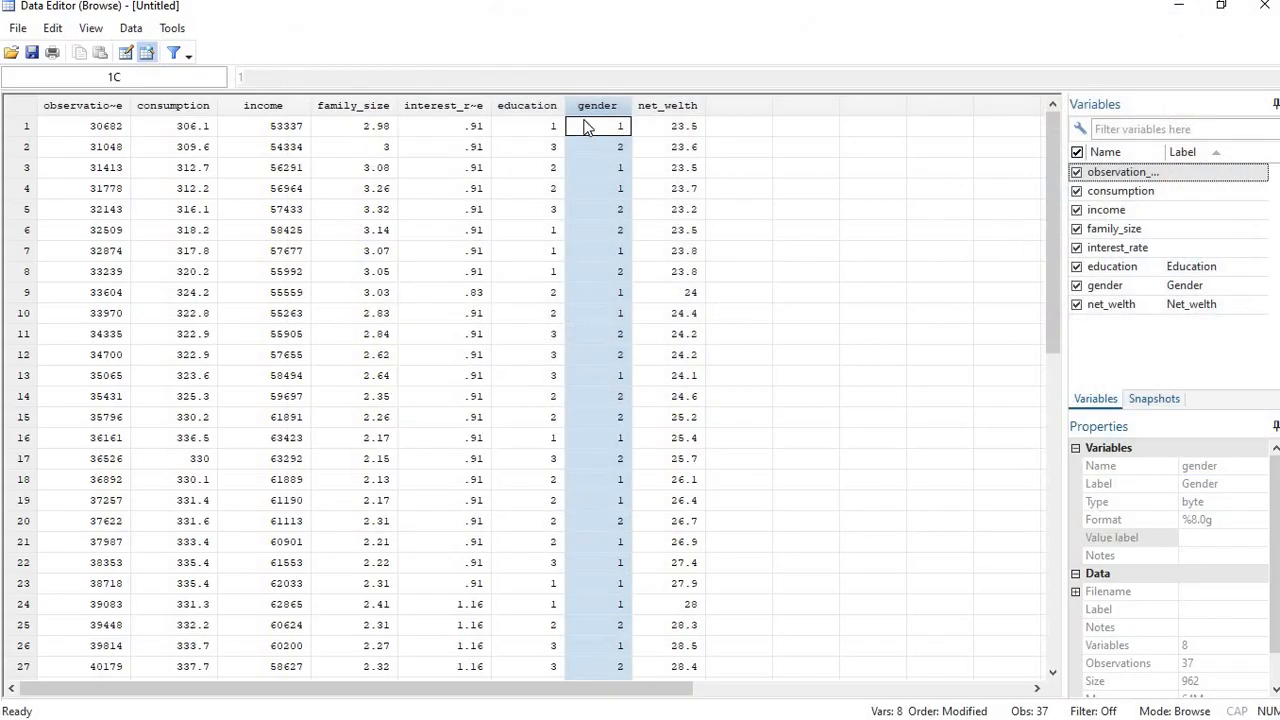
Inspect the first coded values of education and gender, and close the Data Editor
{"action": "left_click", "coordinate": [537, 127]}
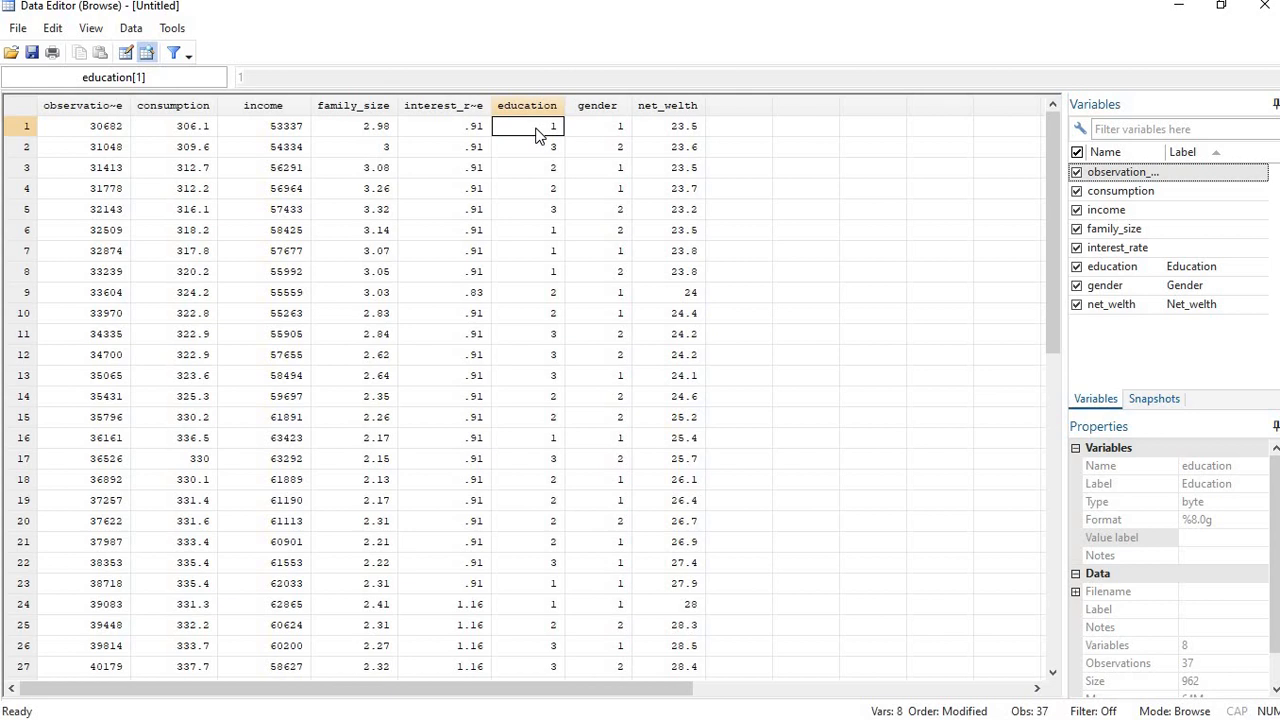
{"action": "left_click", "coordinate": [603, 129]}
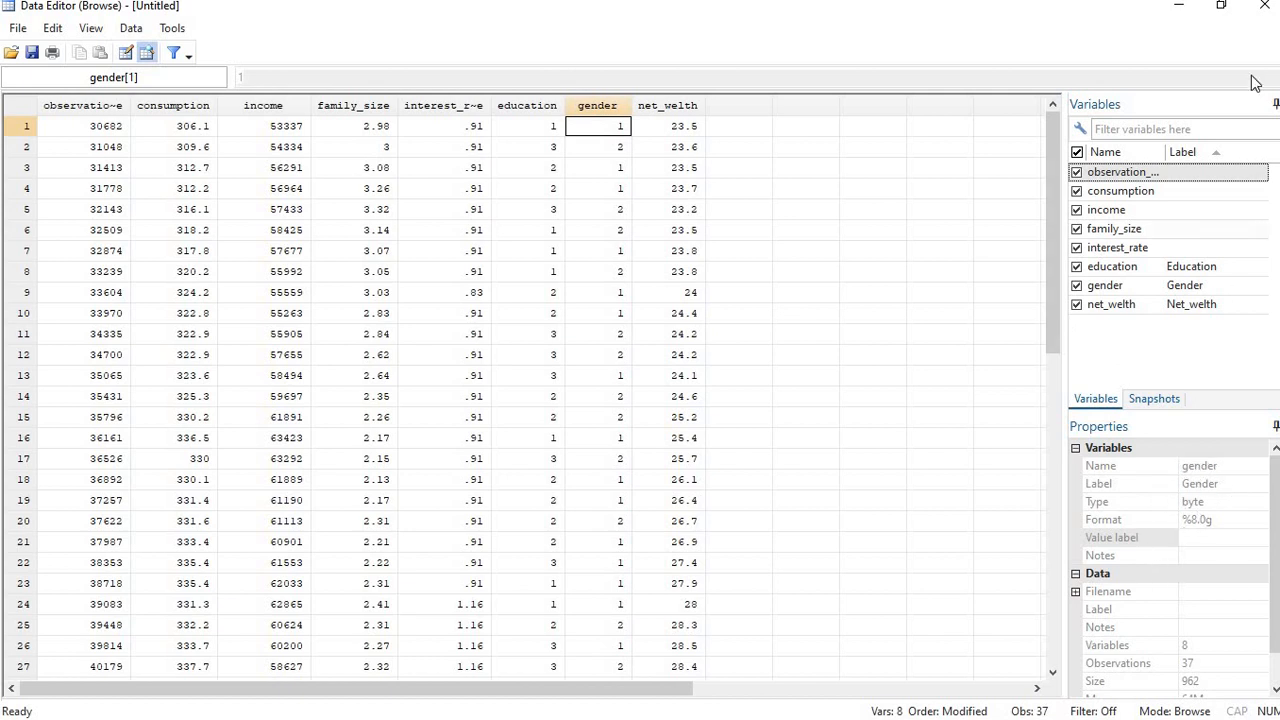
{"action": "left_click", "coordinate": [1265, 10]}
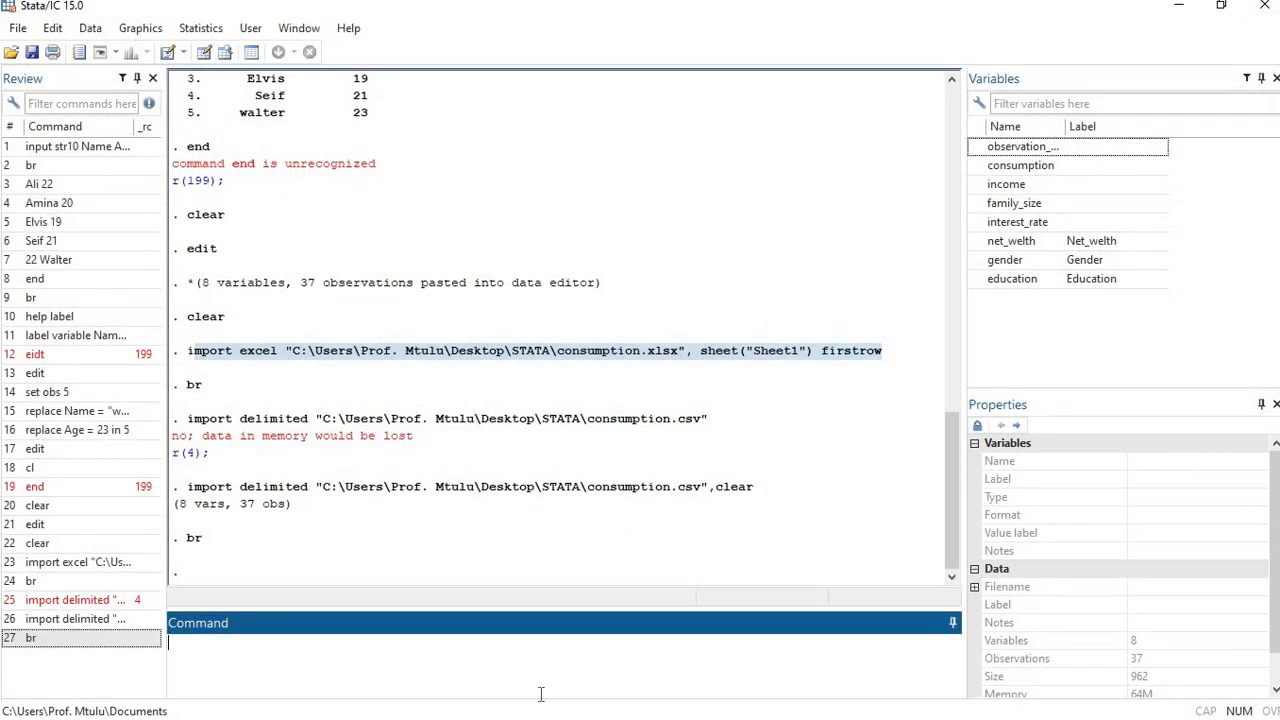
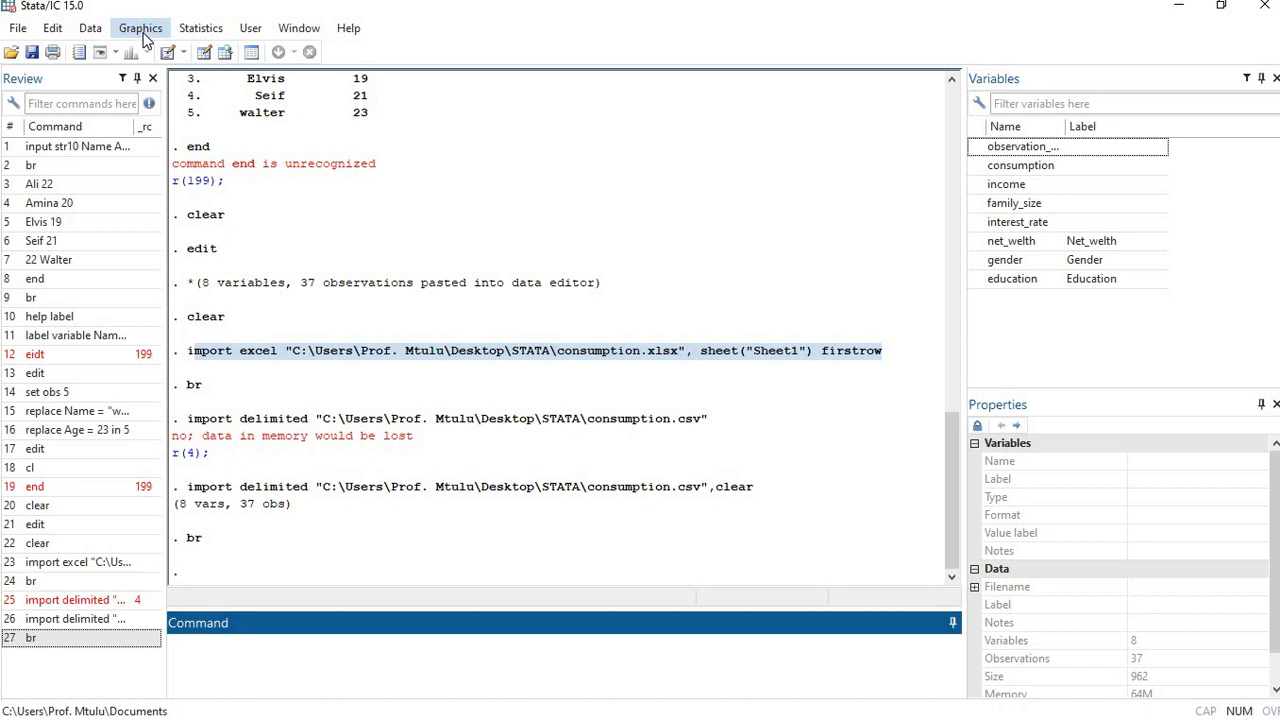
Open the Variables Manager to show the dataset's variables, and return to the main Stata window
{"action": "left_click", "coordinate": [91, 29]}
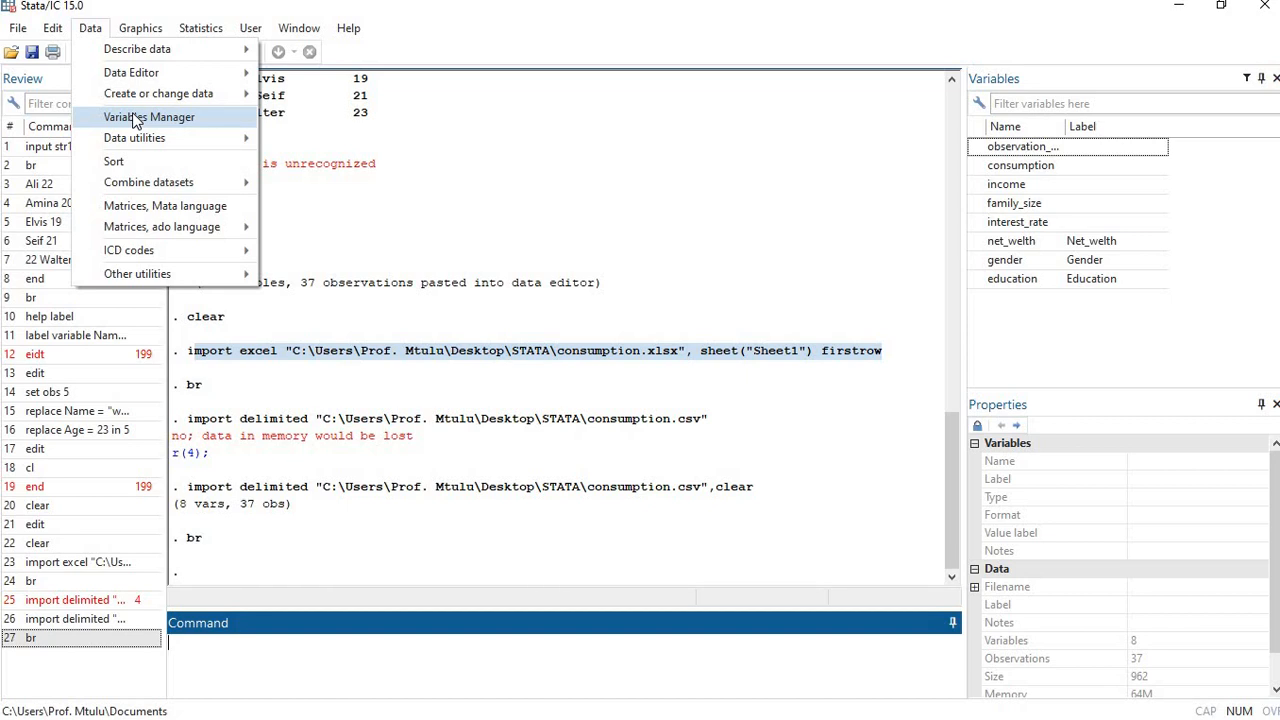
{"action": "left_click", "coordinate": [313, 128]}
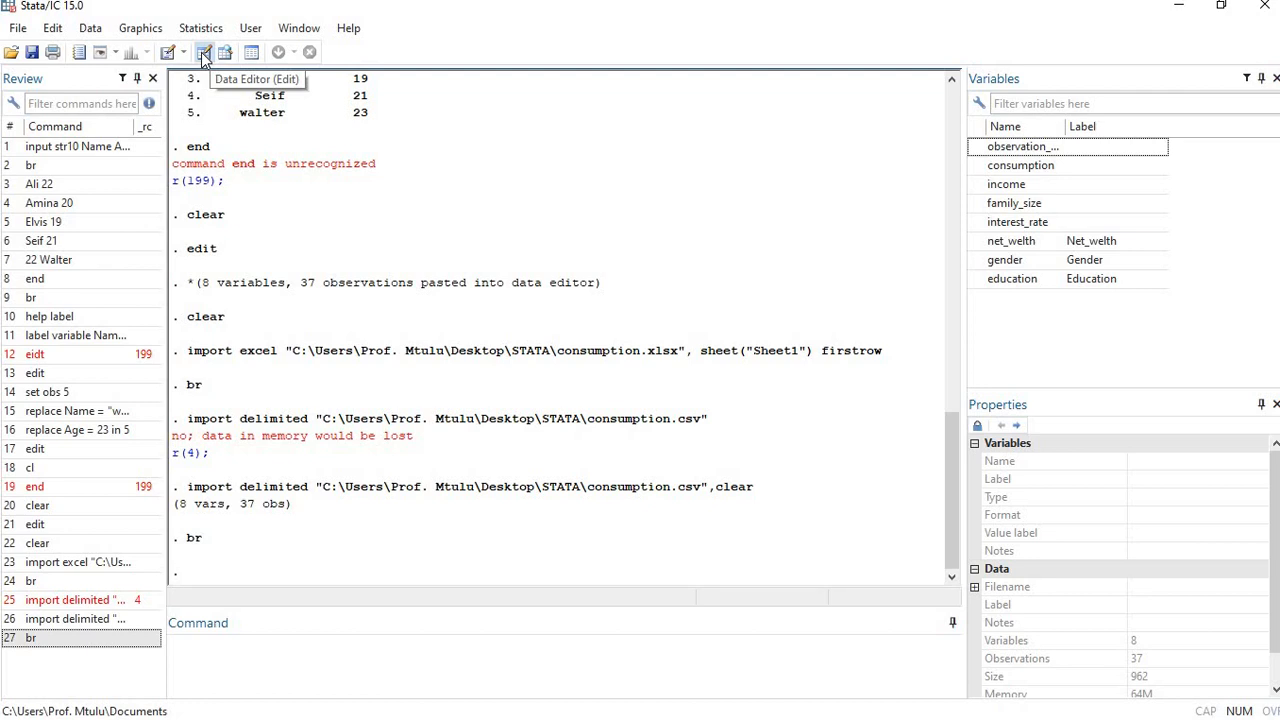
{"action": "left_click", "coordinate": [250, 57]}
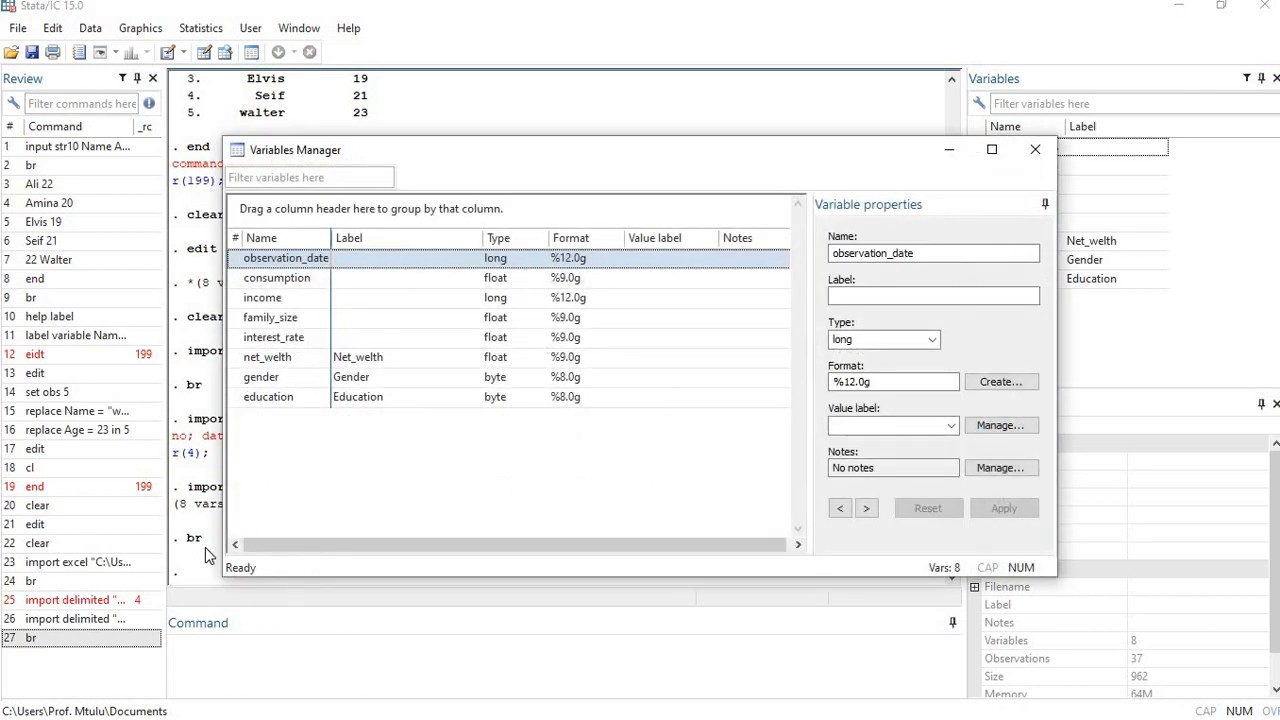
{"action": "left_click", "coordinate": [222, 651]}
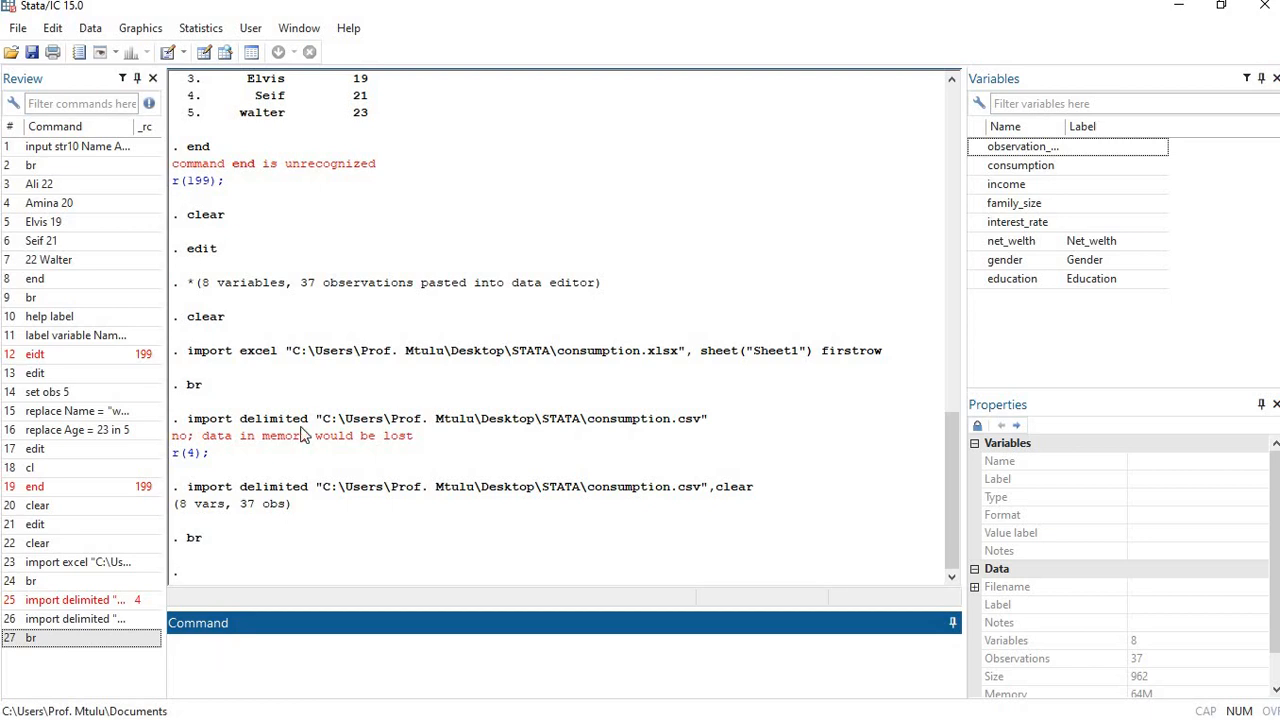
Bring the Variables Manager back to the front, review the properties of observation_date, and minimize it
{"action": "mouse_move", "coordinate": [727, 35]}
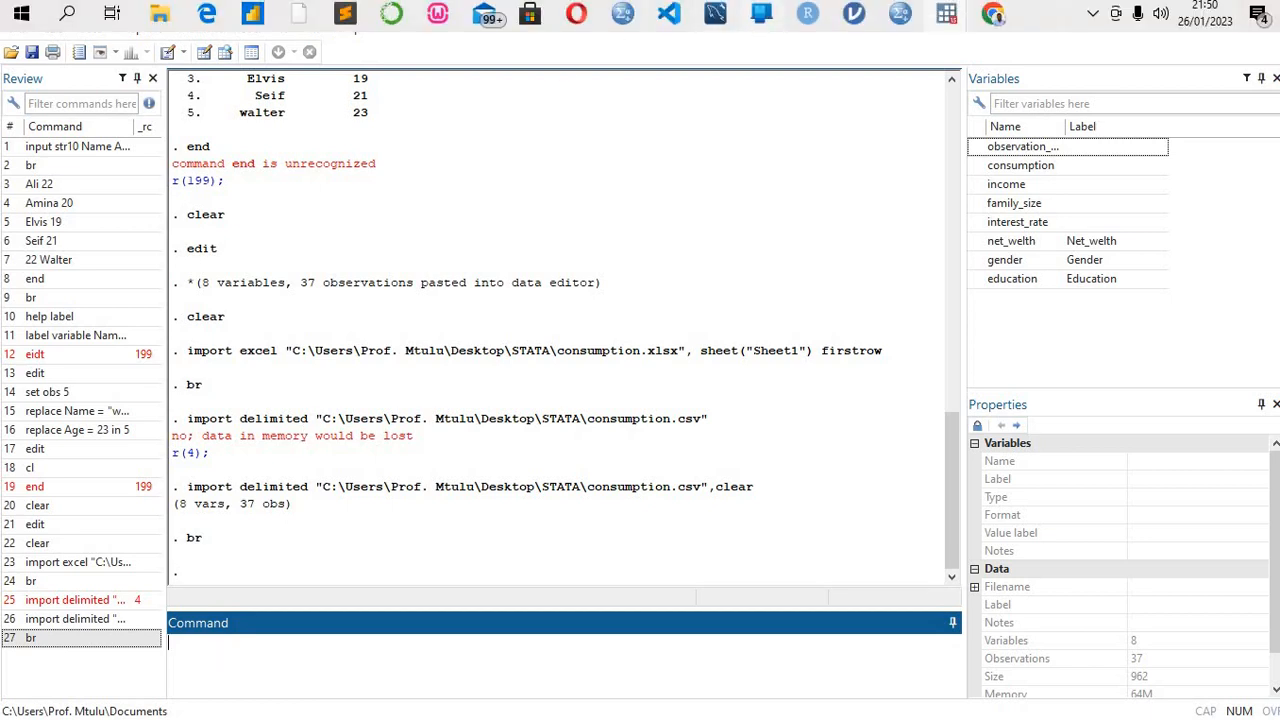
{"action": "left_click", "coordinate": [954, 16]}
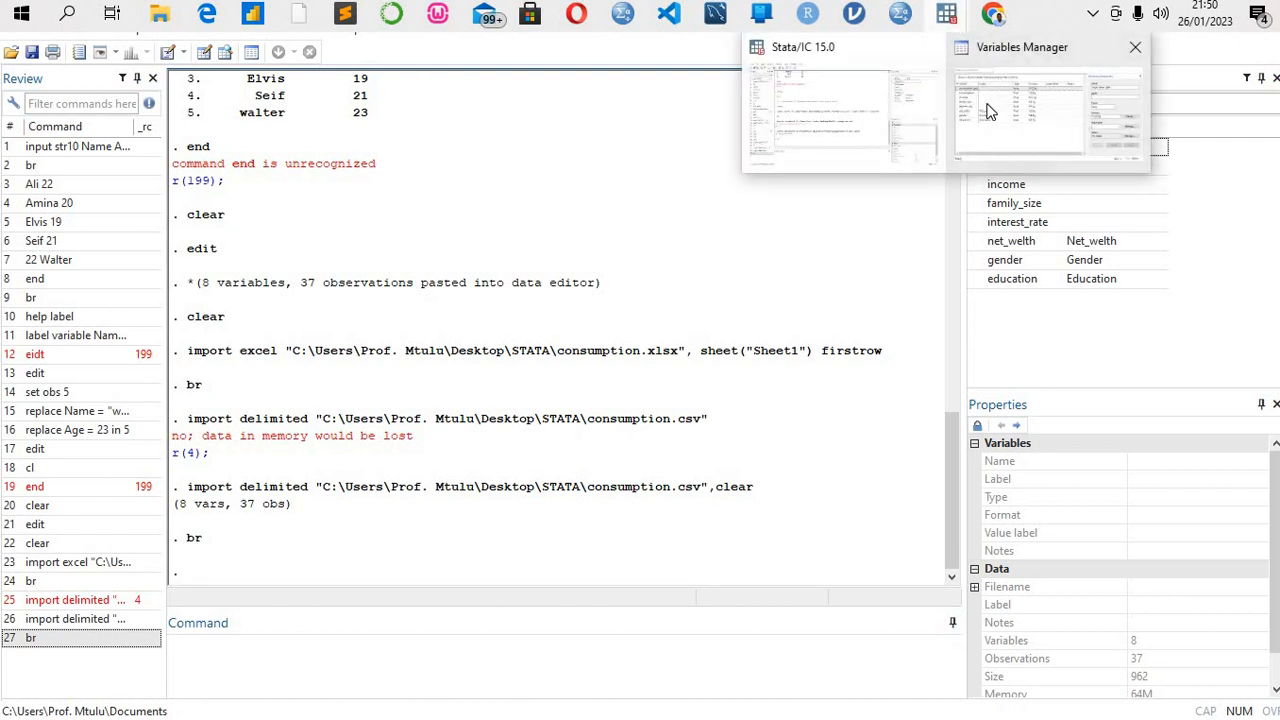
{"action": "left_click", "coordinate": [985, 110]}
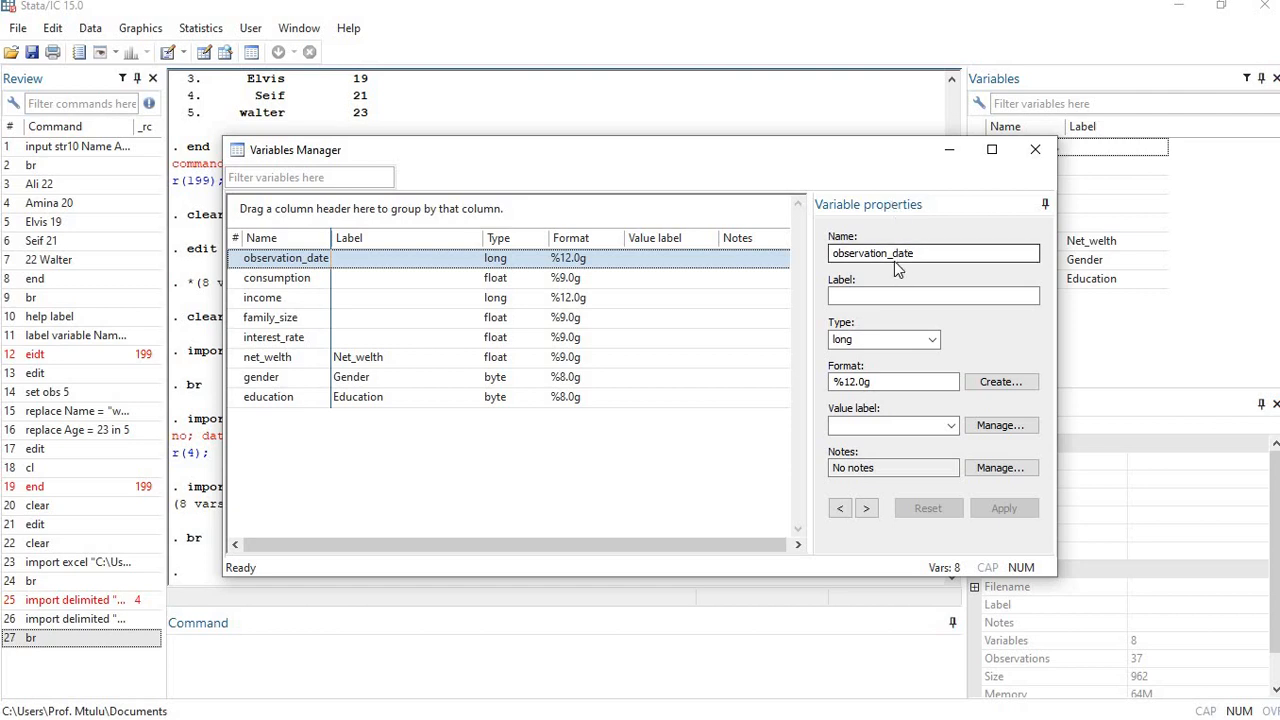
{"action": "left_click", "coordinate": [949, 150]}
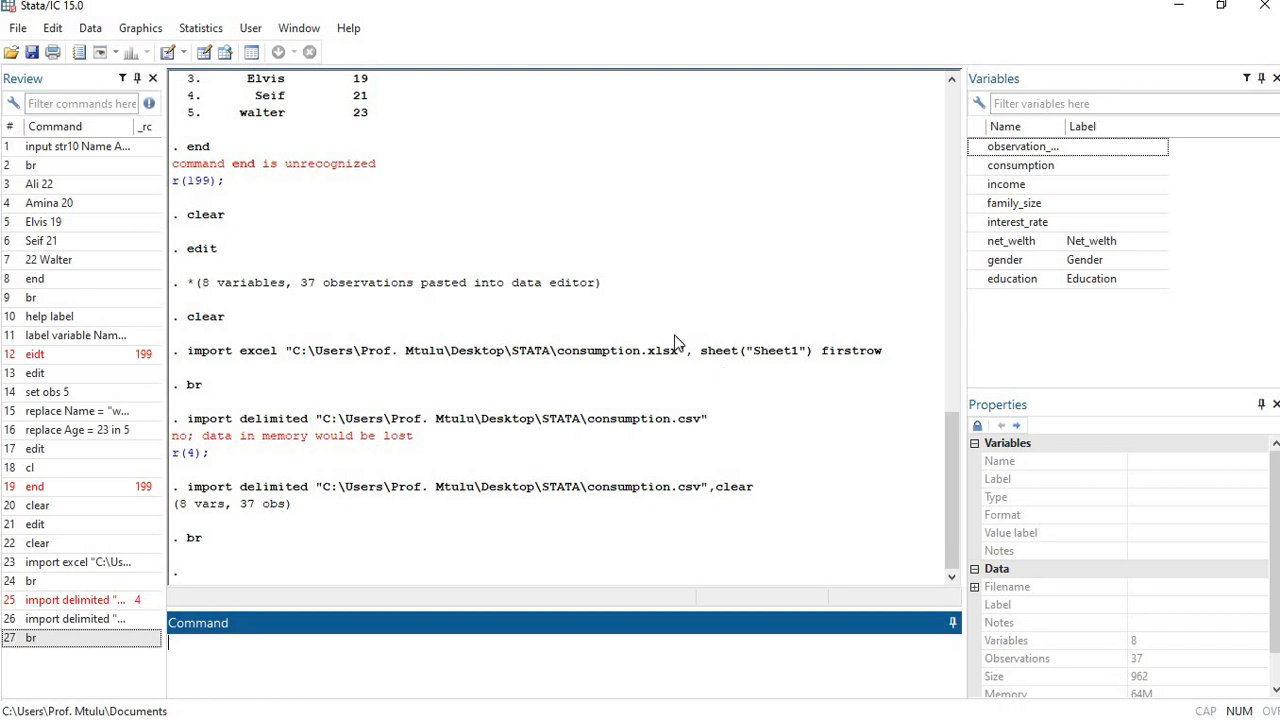
{"action": "left_click", "coordinate": [92, 29]}
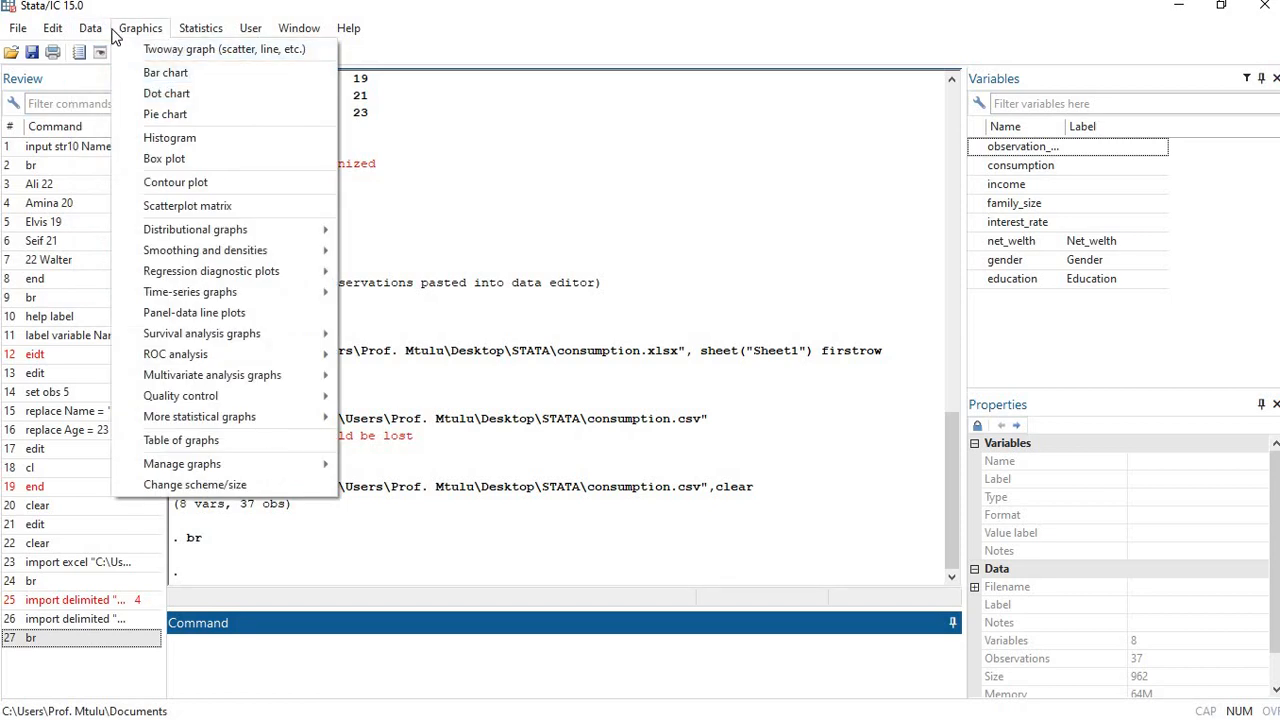
{"action": "mouse_move", "coordinate": [136, 53]}
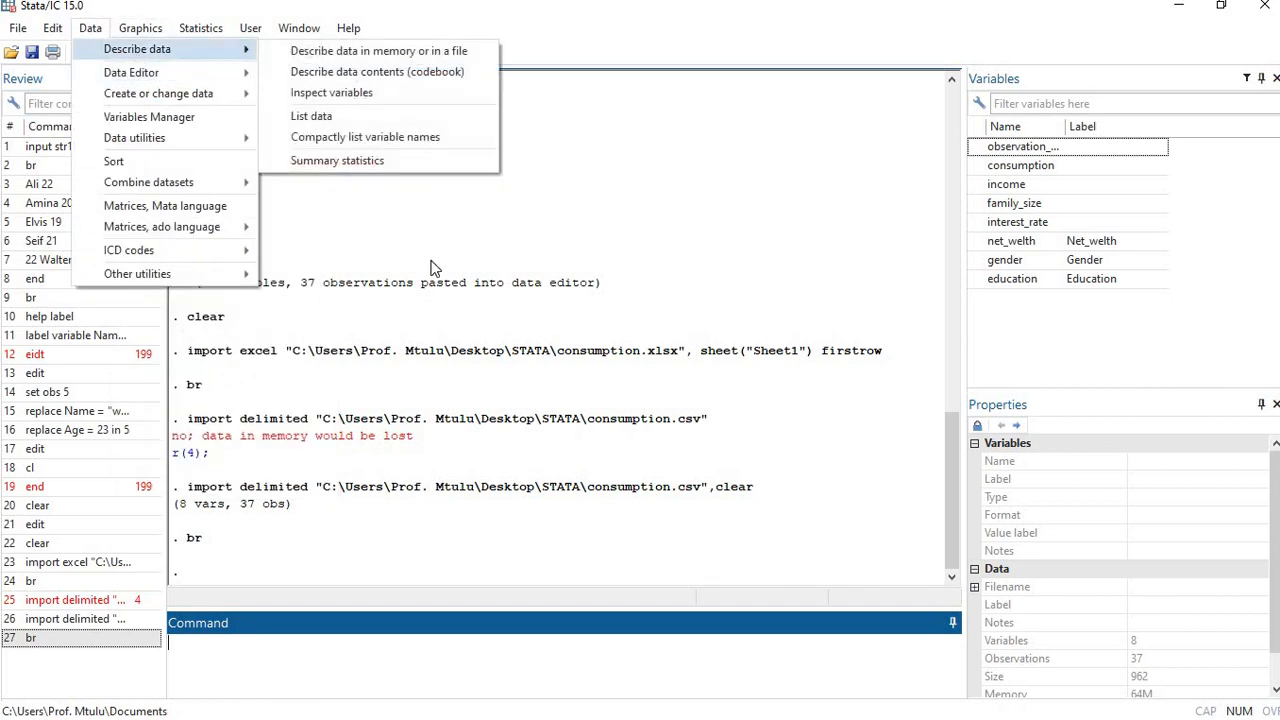
{"action": "left_click", "coordinate": [500, 283]}
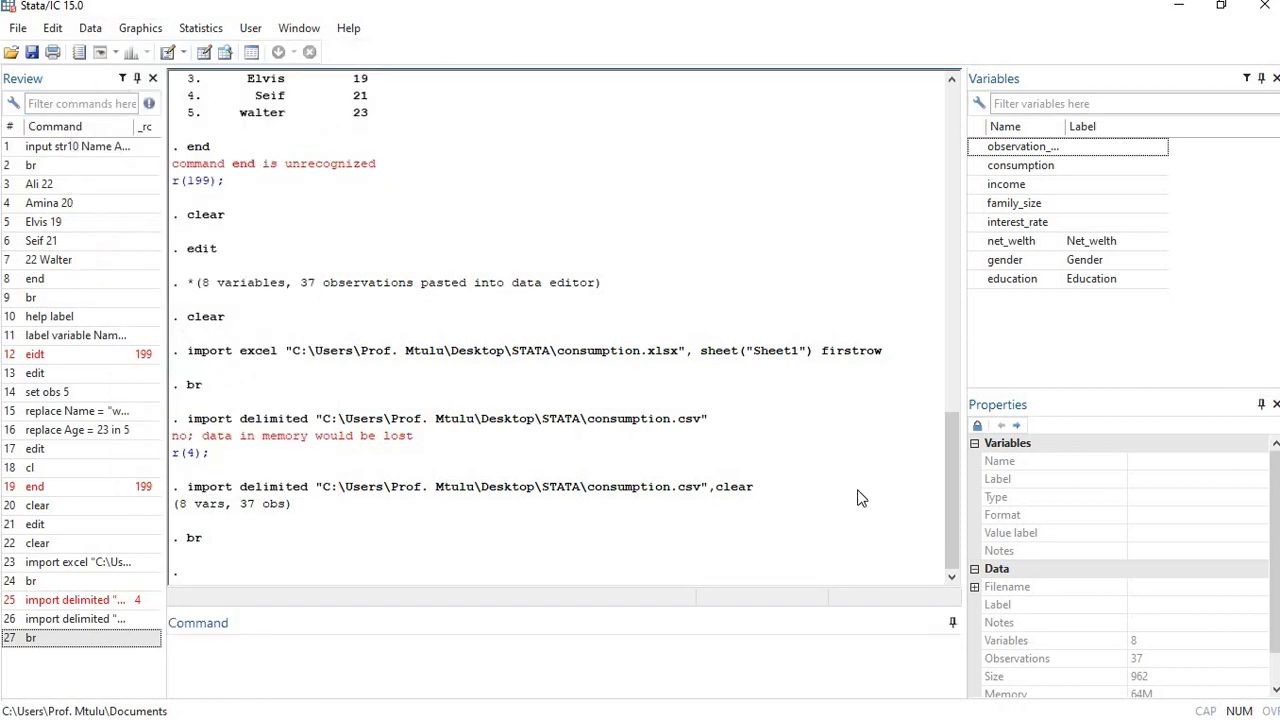
{"action": "mouse_move", "coordinate": [944, 2]}
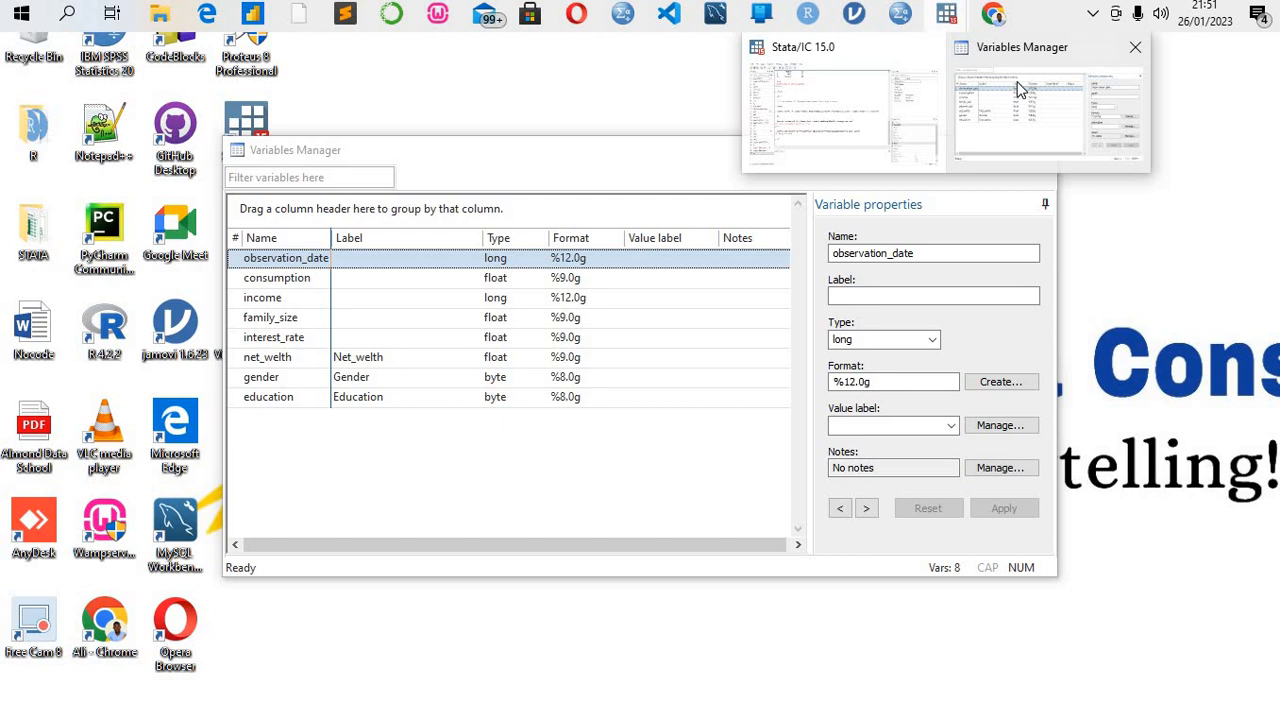
{"action": "left_click", "coordinate": [1018, 88]}
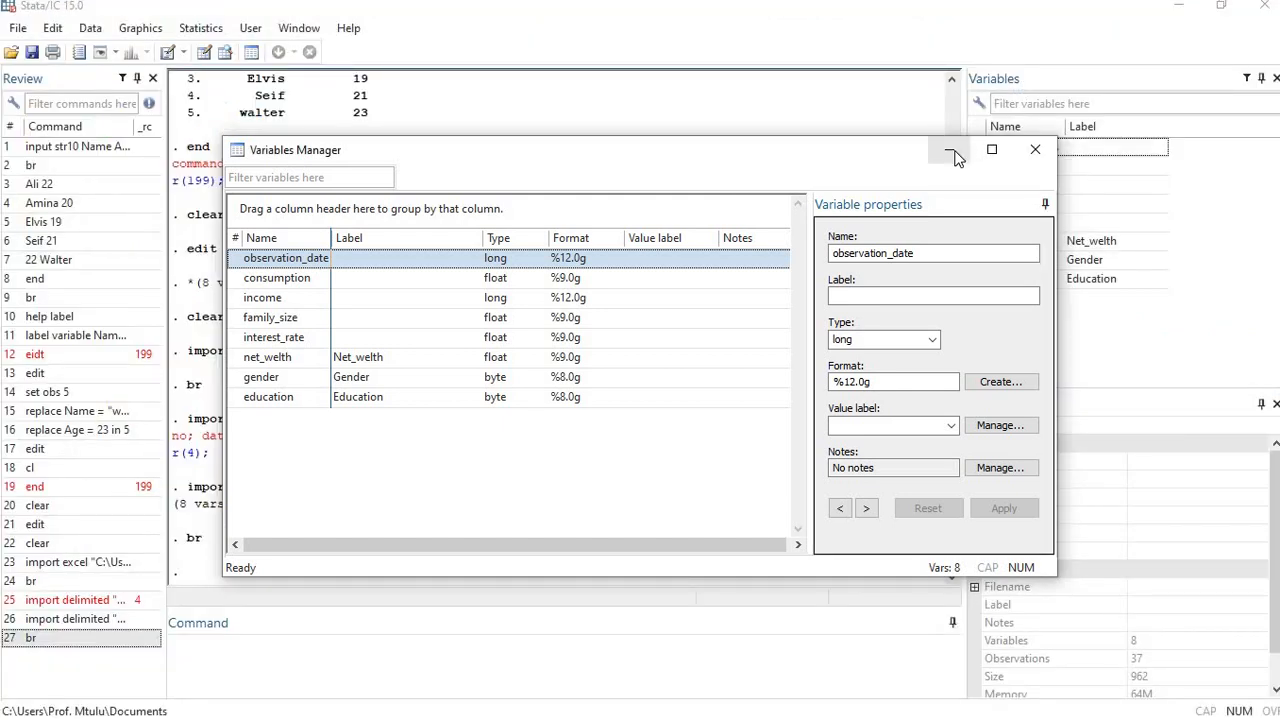
{"action": "left_click", "coordinate": [951, 152]}
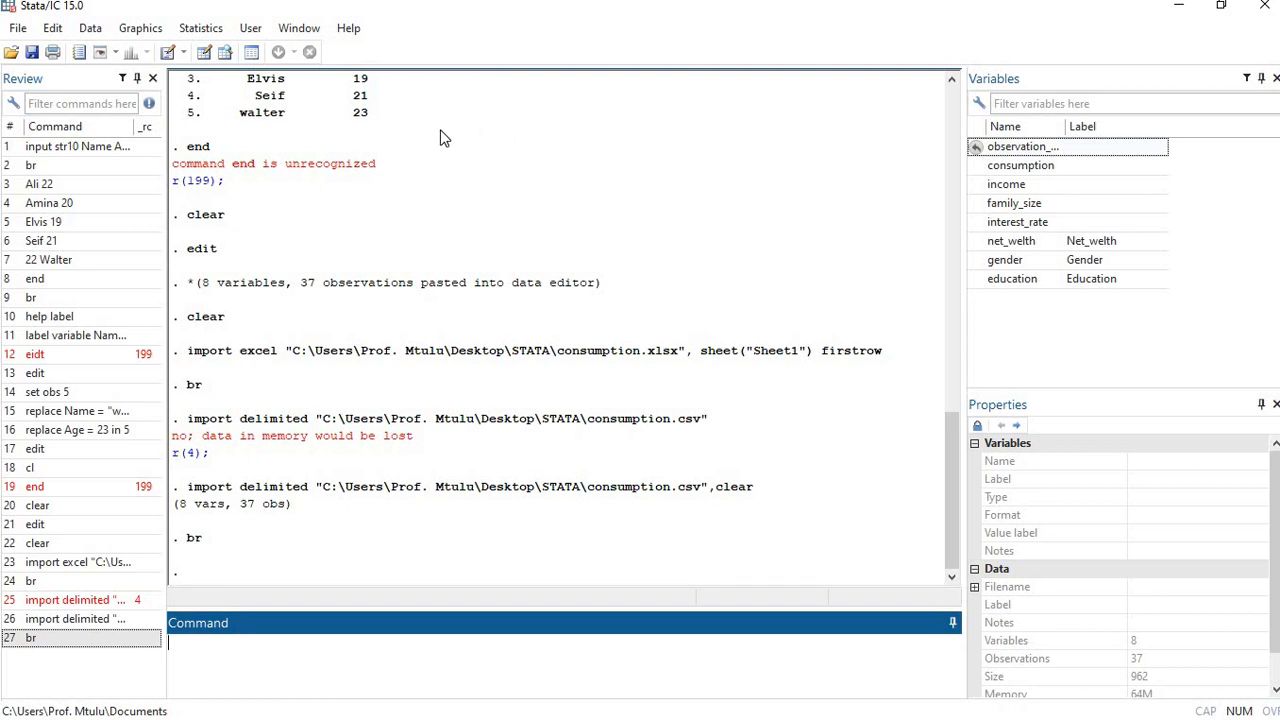
Open the Variables Manager from the main window and review the properties of the consumption variable
{"action": "left_click", "coordinate": [288, 35]}
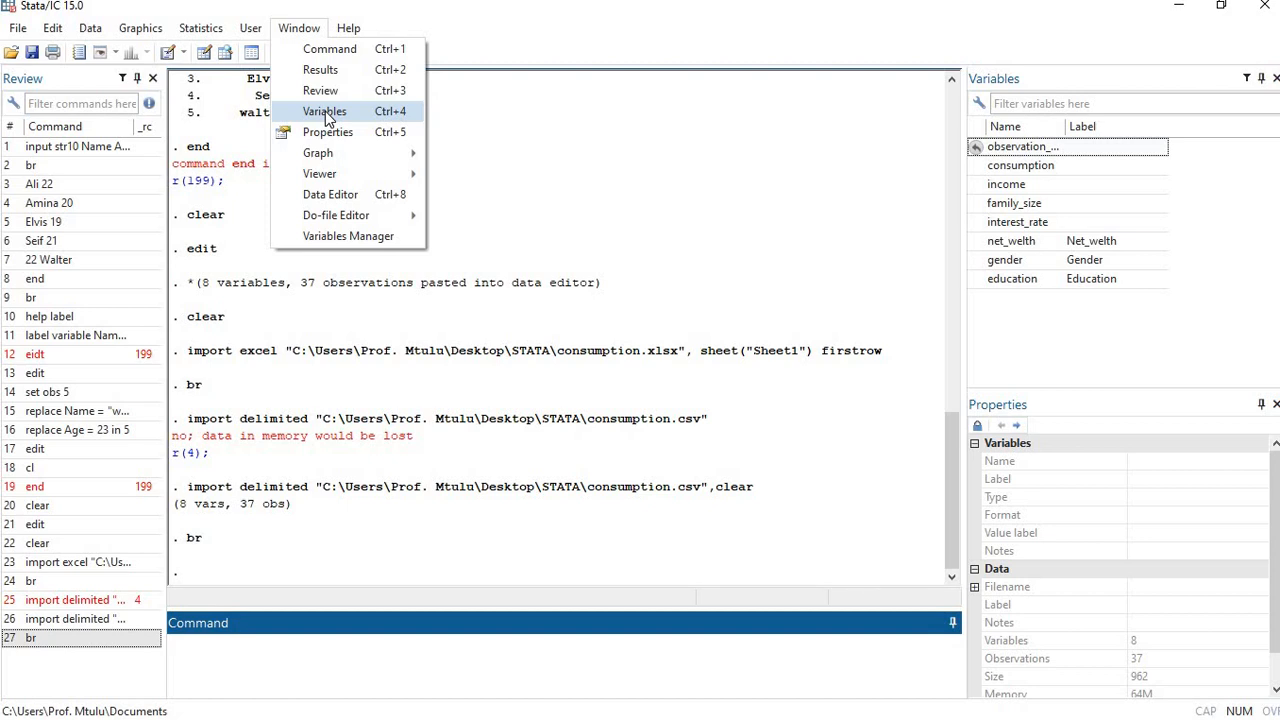
{"action": "left_click", "coordinate": [337, 237]}
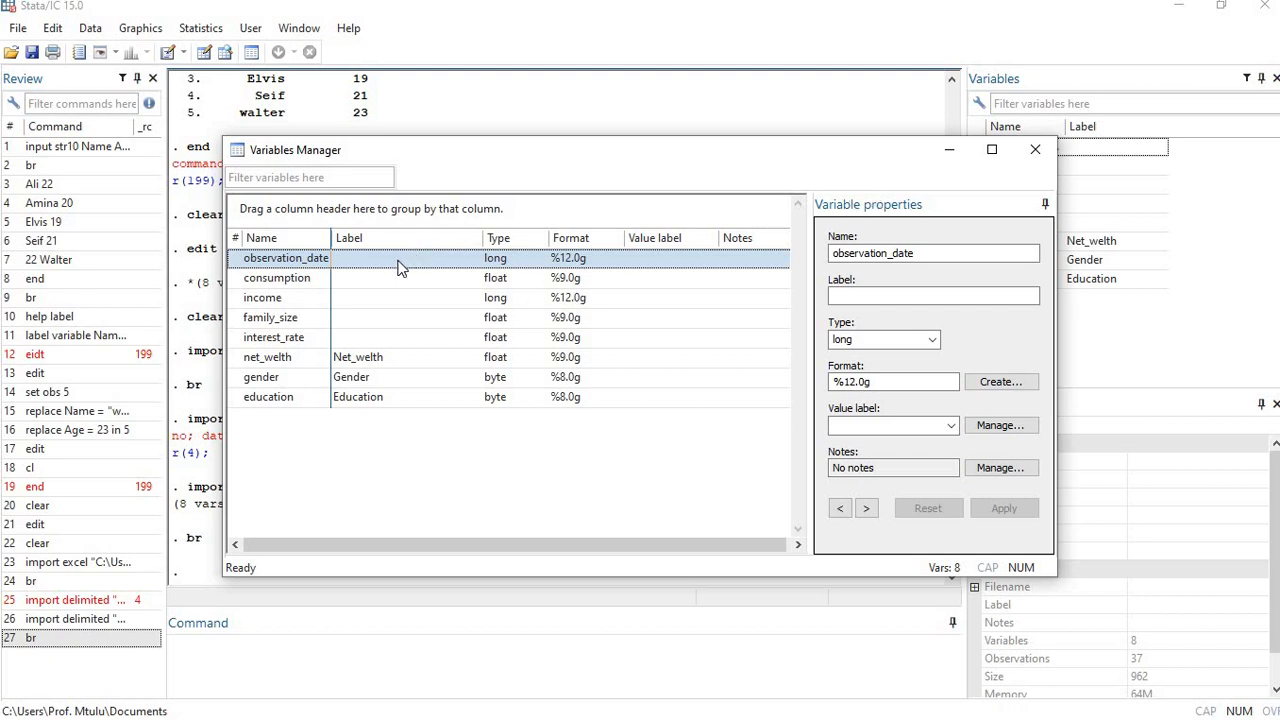
{"action": "left_click", "coordinate": [280, 285]}
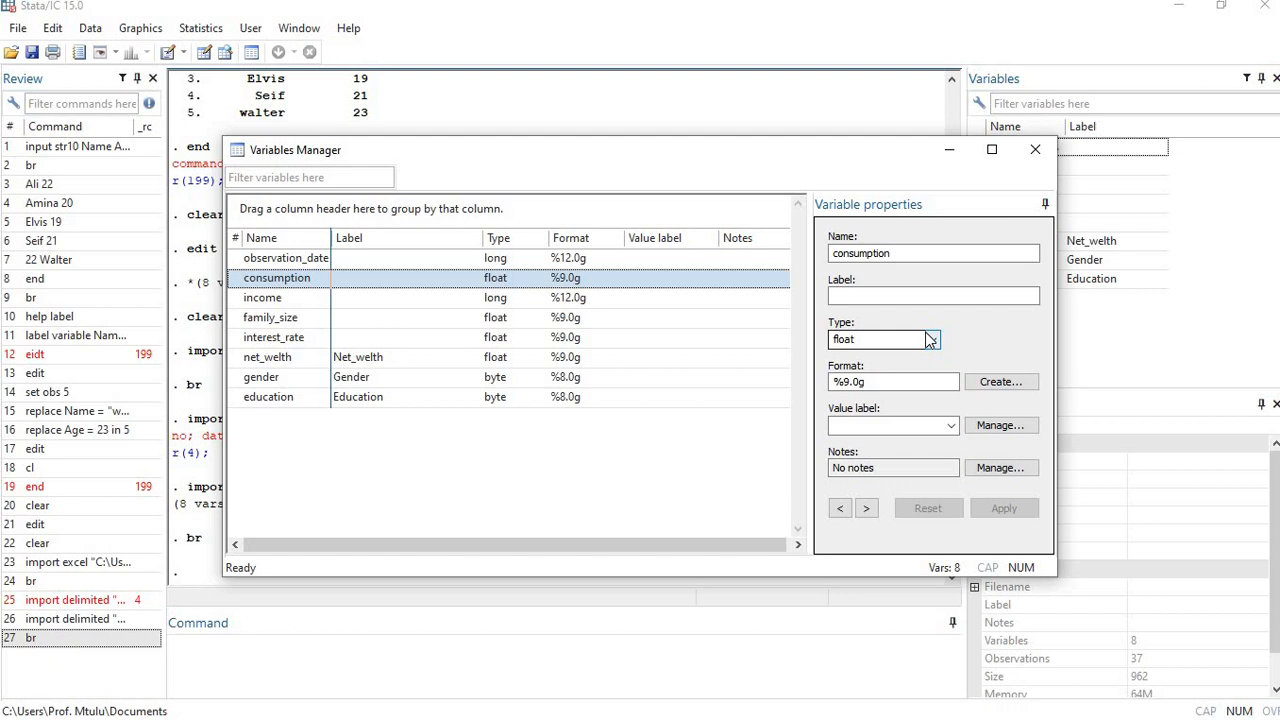
{"action": "left_click", "coordinate": [916, 252]}
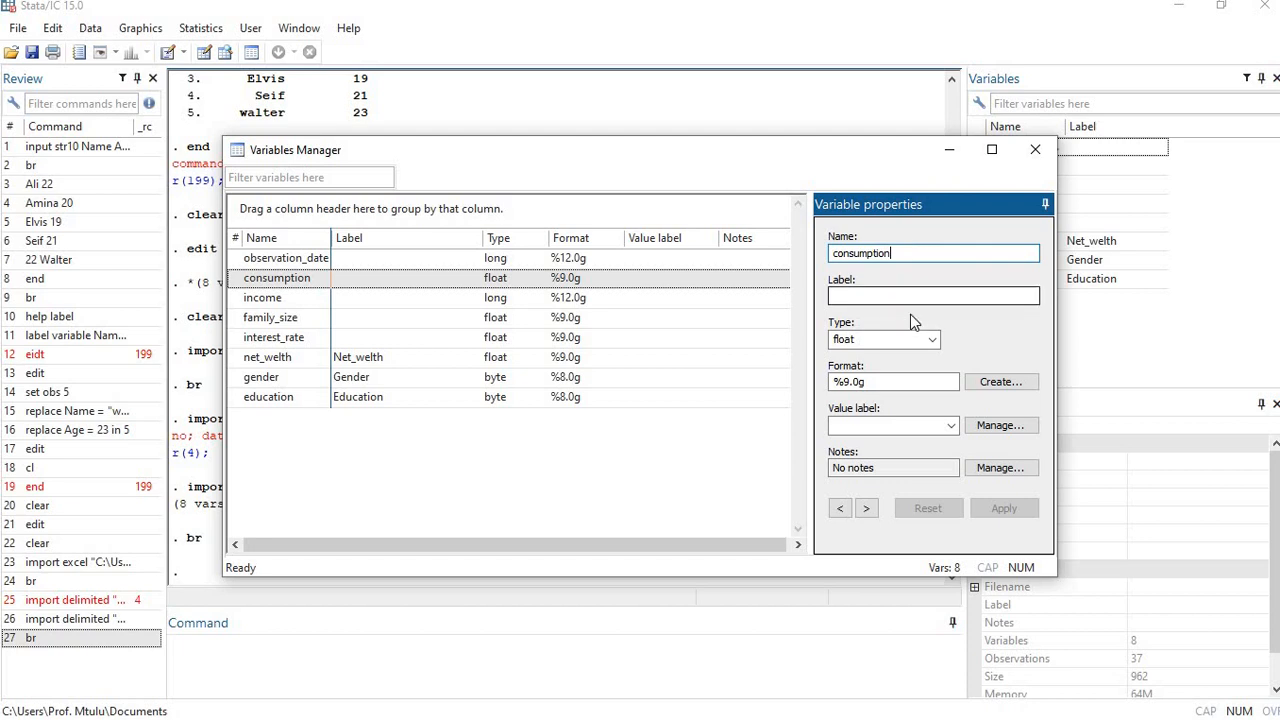
Try to label the consumption variable as "H comsumption" in its variable properties
{"action": "left_click", "coordinate": [910, 294]}
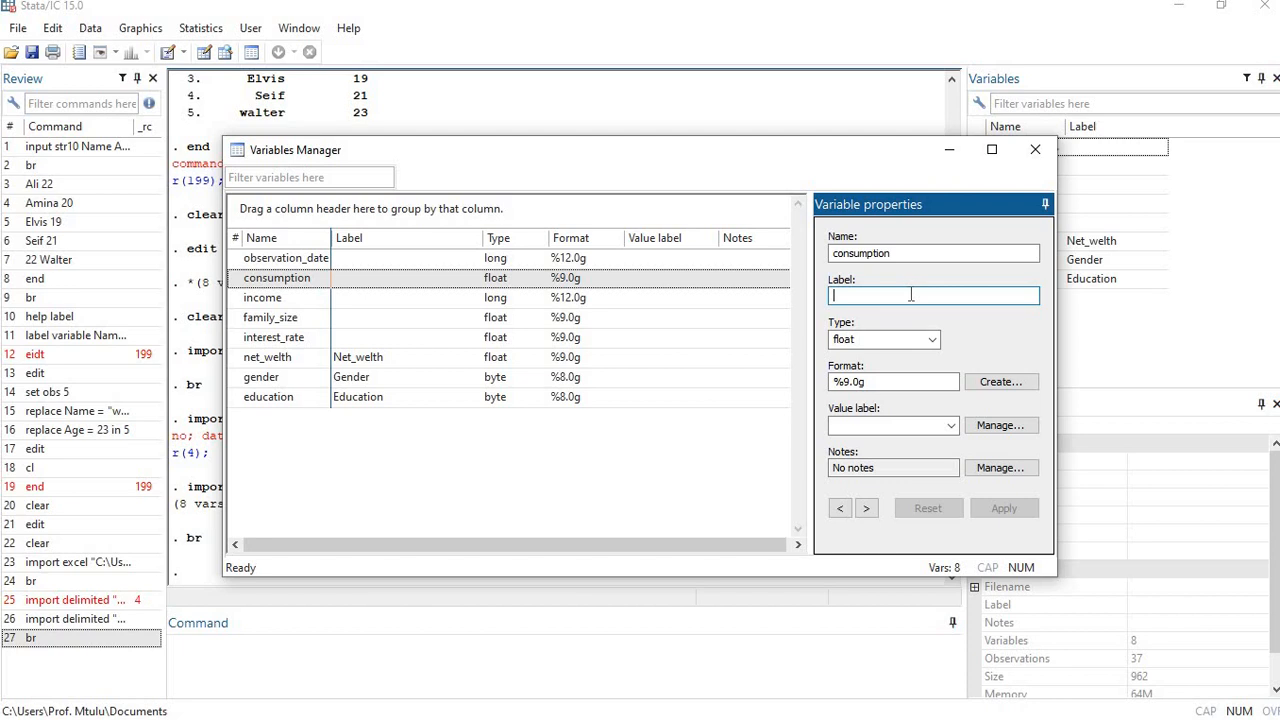
{"action": "type", "text": "ho"}
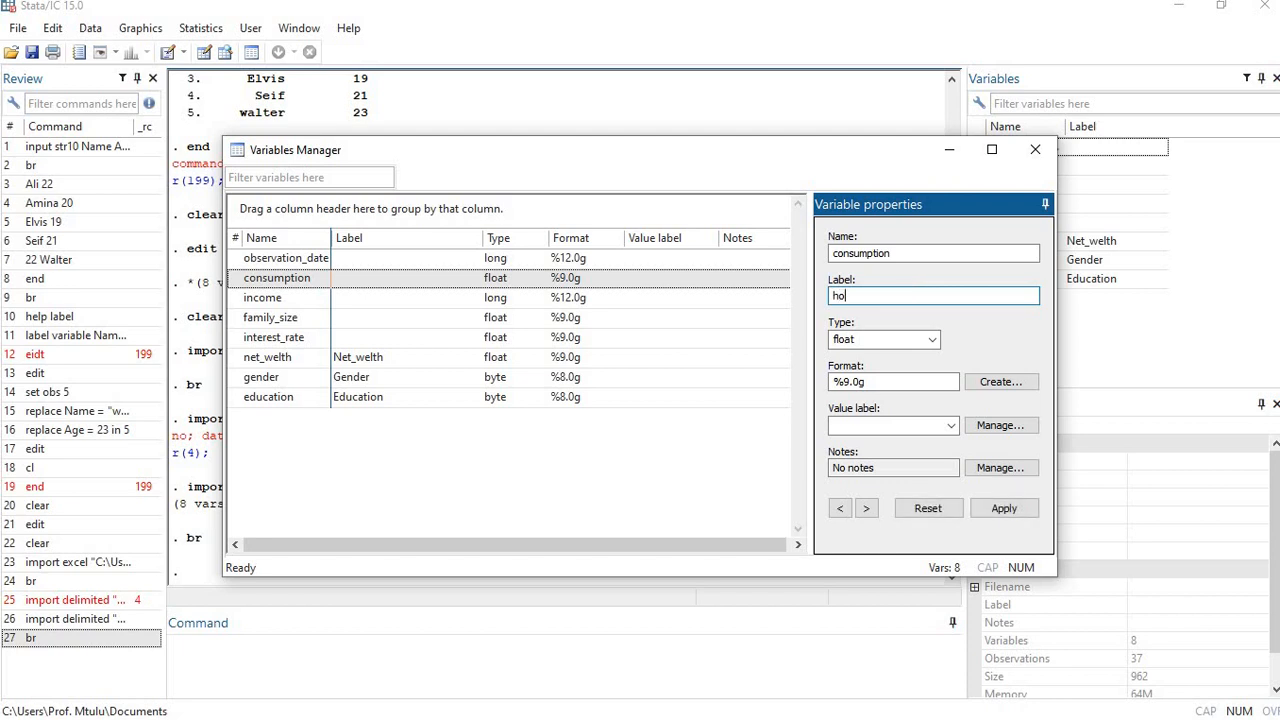
{"action": "key", "text": "BackSpace"}
{"action": "key", "text": "BackSpace"}
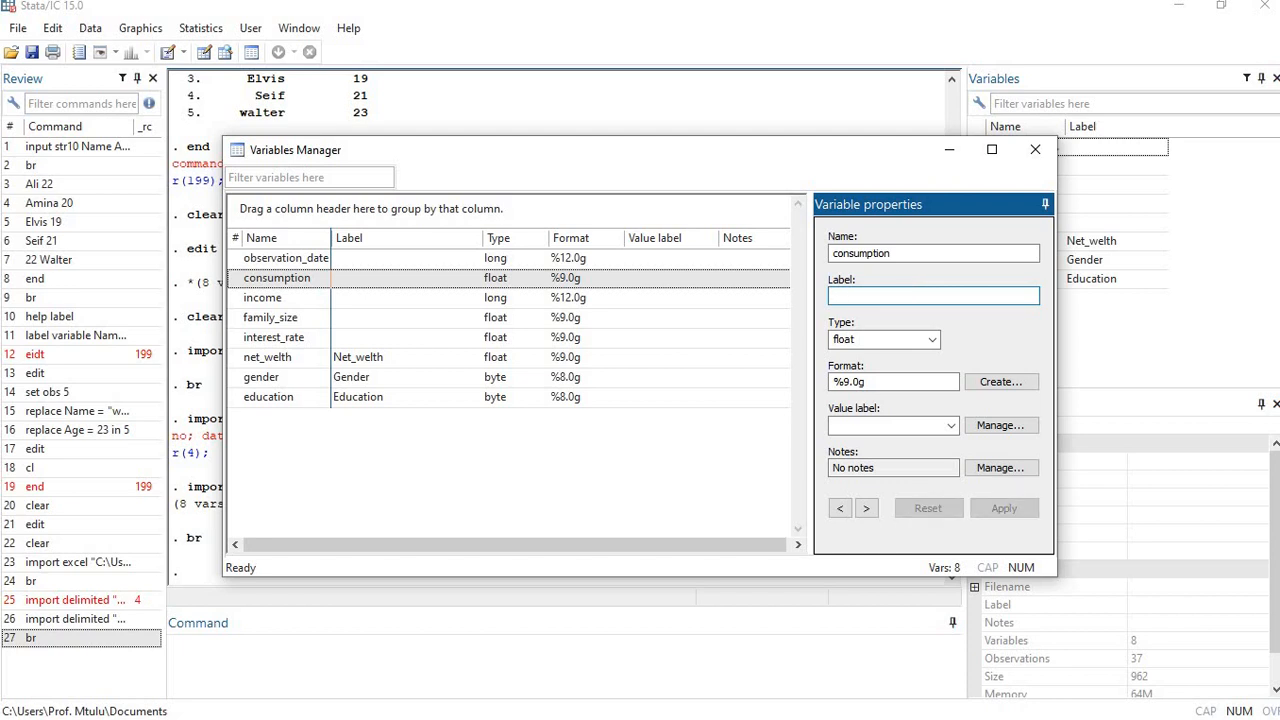
{"action": "type", "text": "H"}
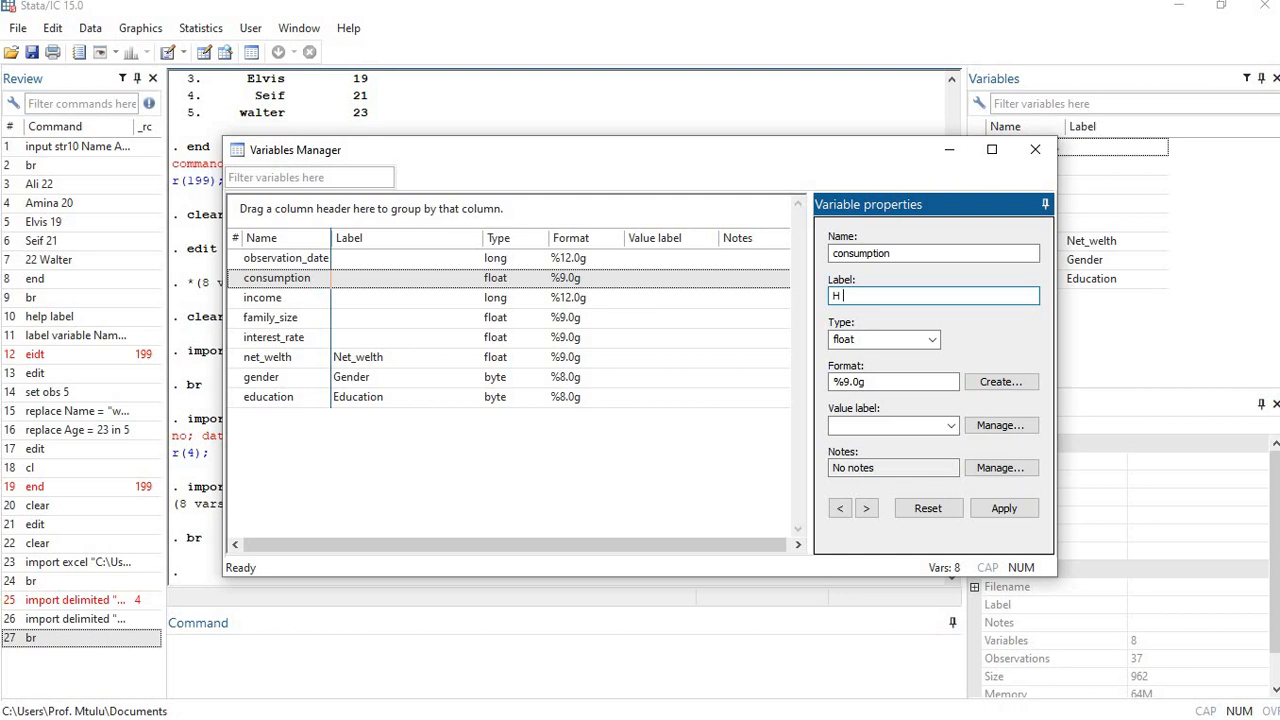
{"action": "type", "text": " comsumption"}
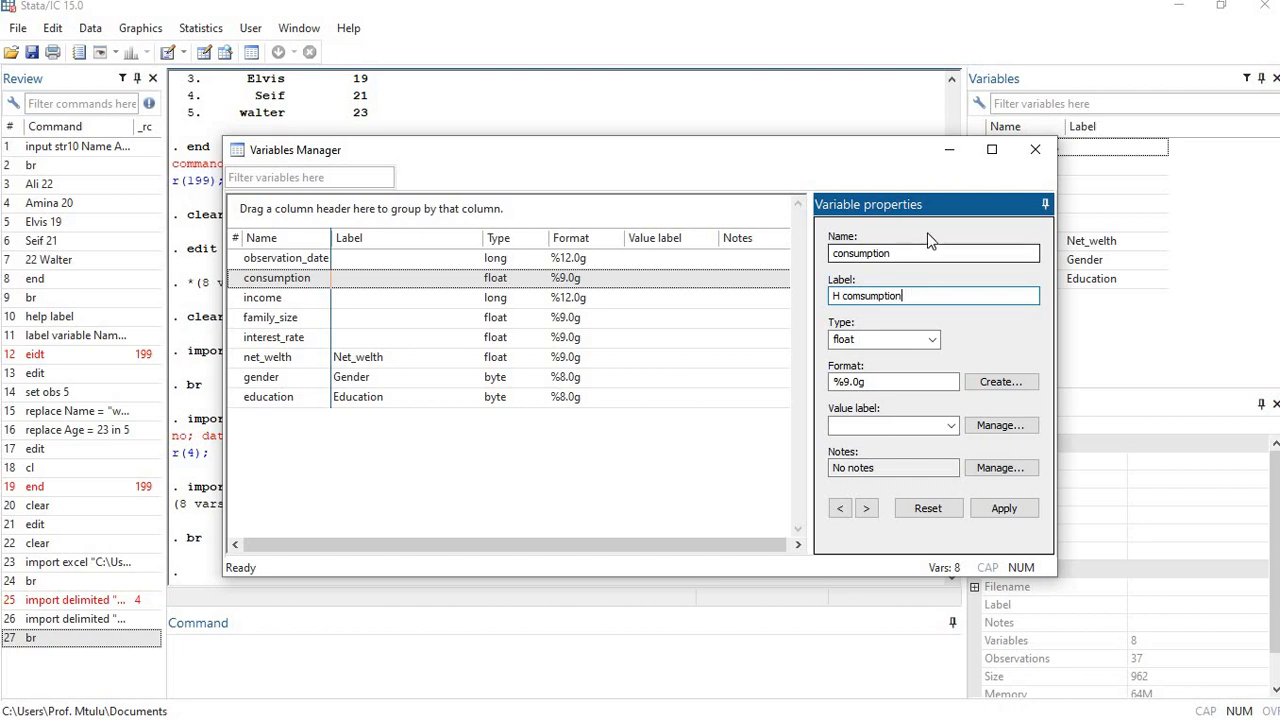
Switch to the Google Meet call to check on it, and return to the Variables Manager in Stata
{"action": "left_click", "coordinate": [995, 18]}
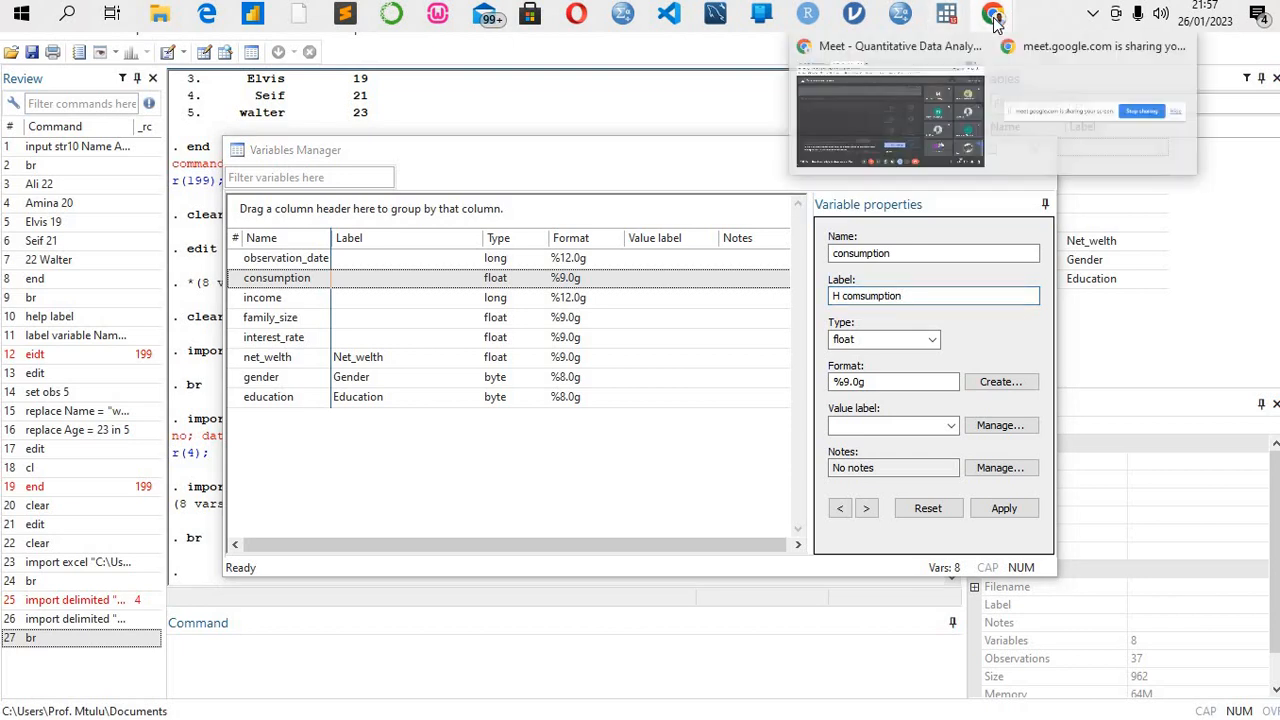
{"action": "left_click", "coordinate": [920, 90]}
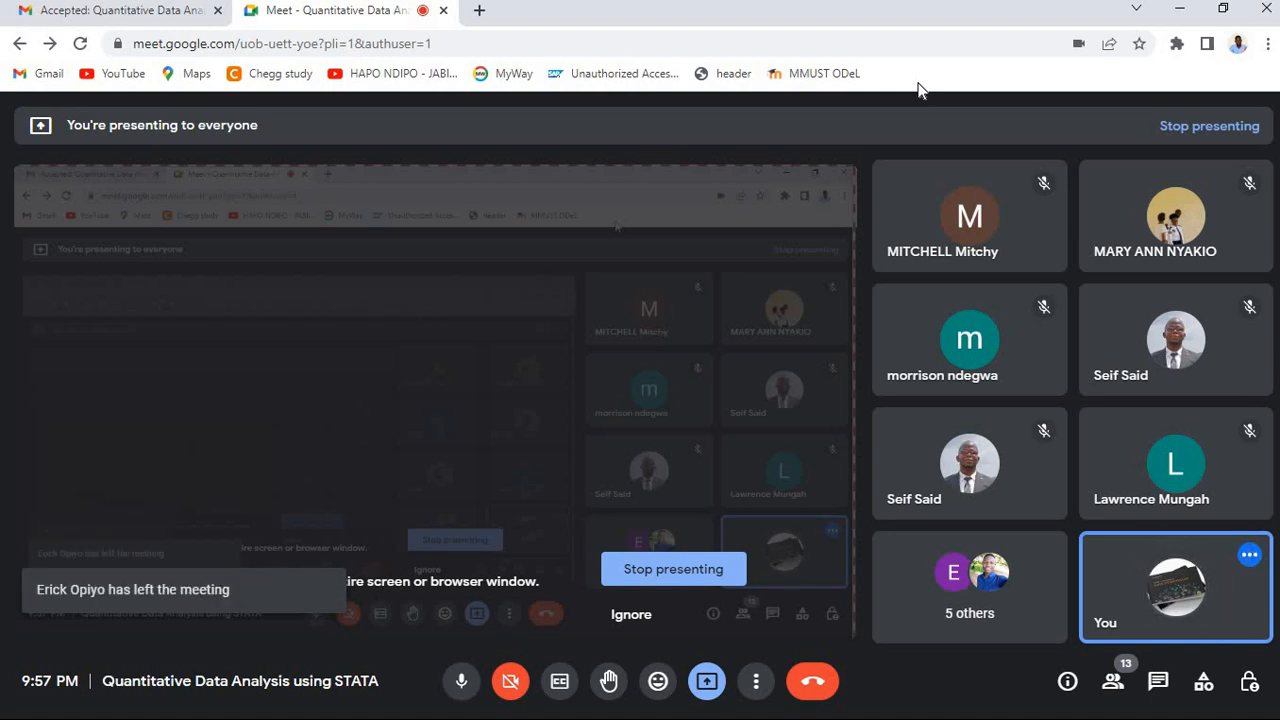
{"action": "mouse_move", "coordinate": [1155, 10]}
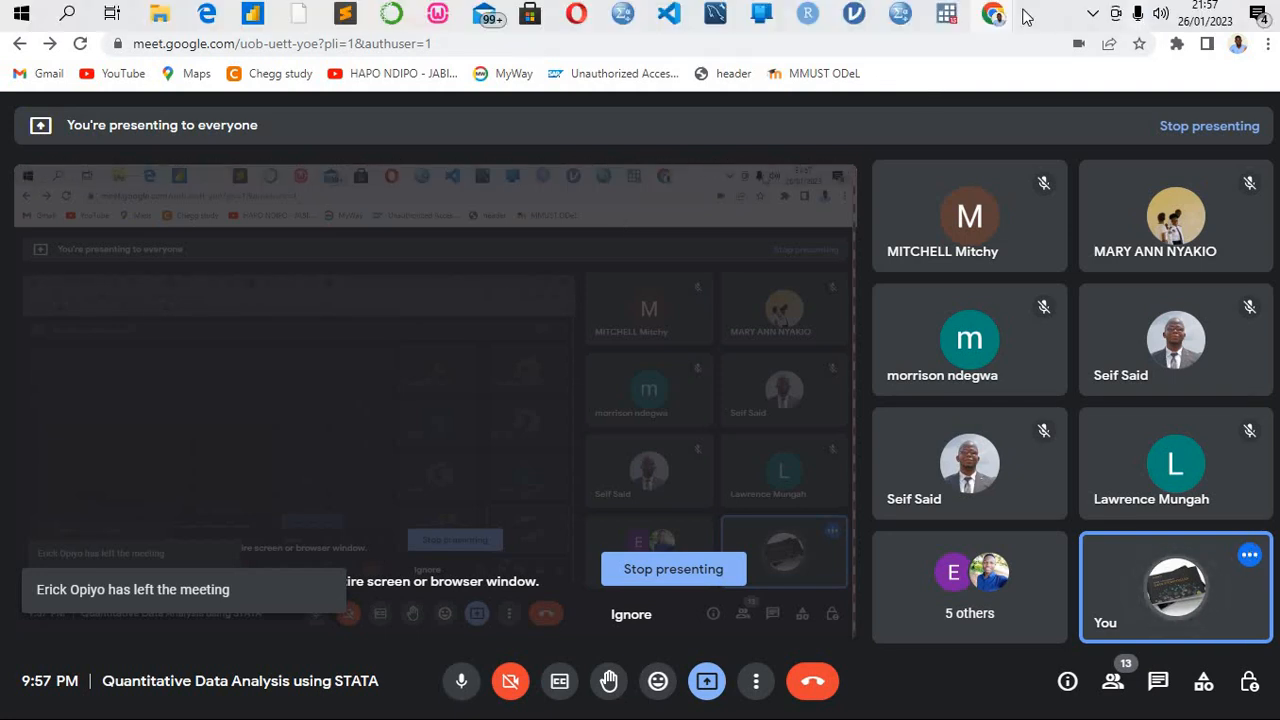
{"action": "mouse_move", "coordinate": [946, 13]}
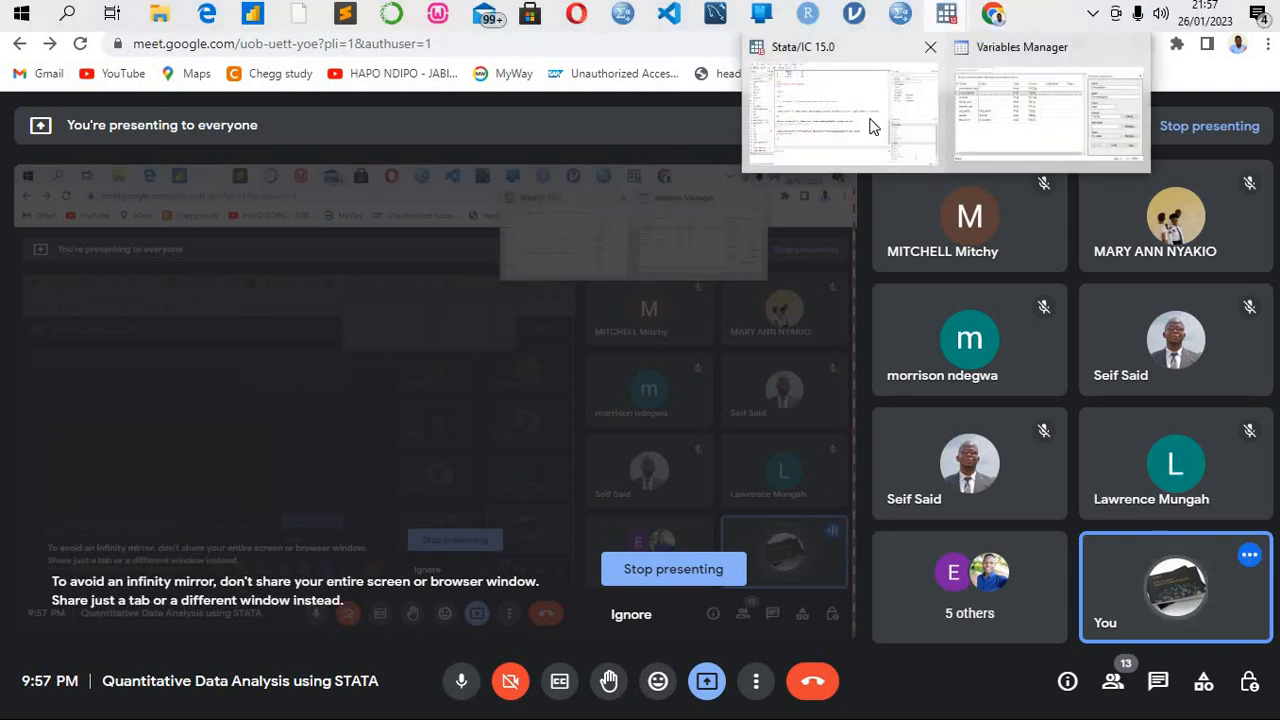
{"action": "left_click", "coordinate": [871, 123]}
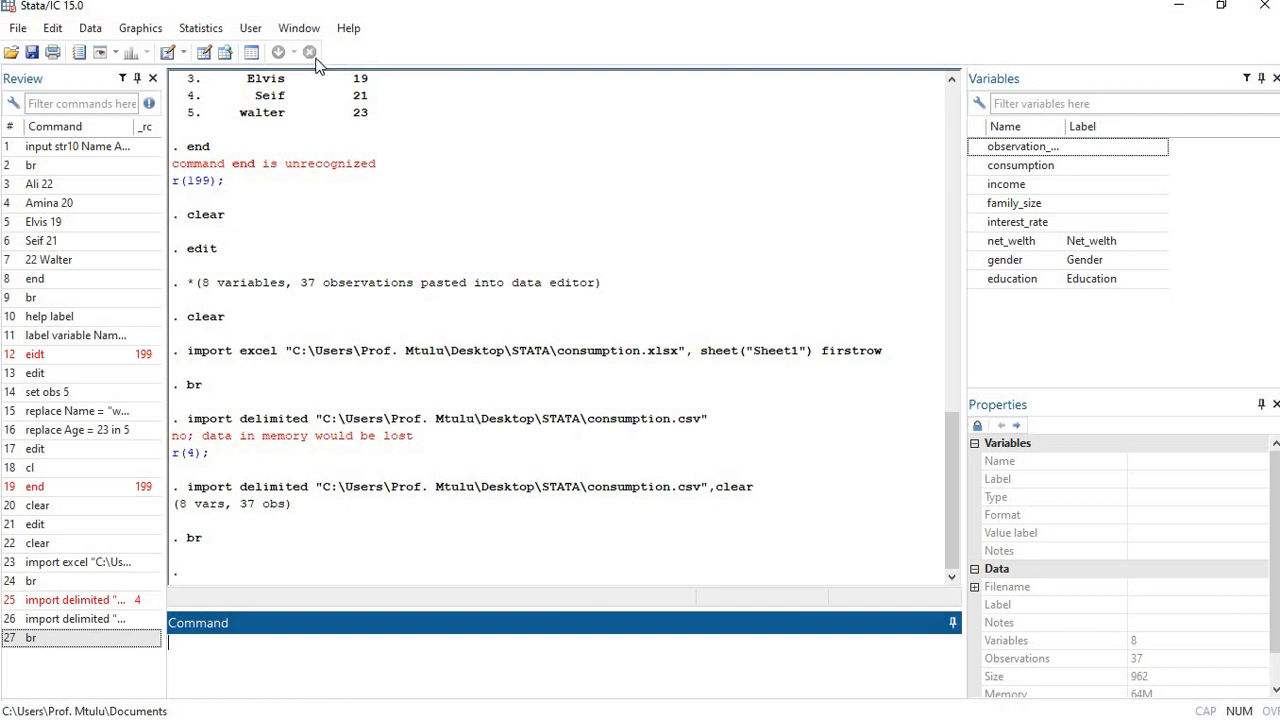
{"action": "left_click", "coordinate": [313, 30]}
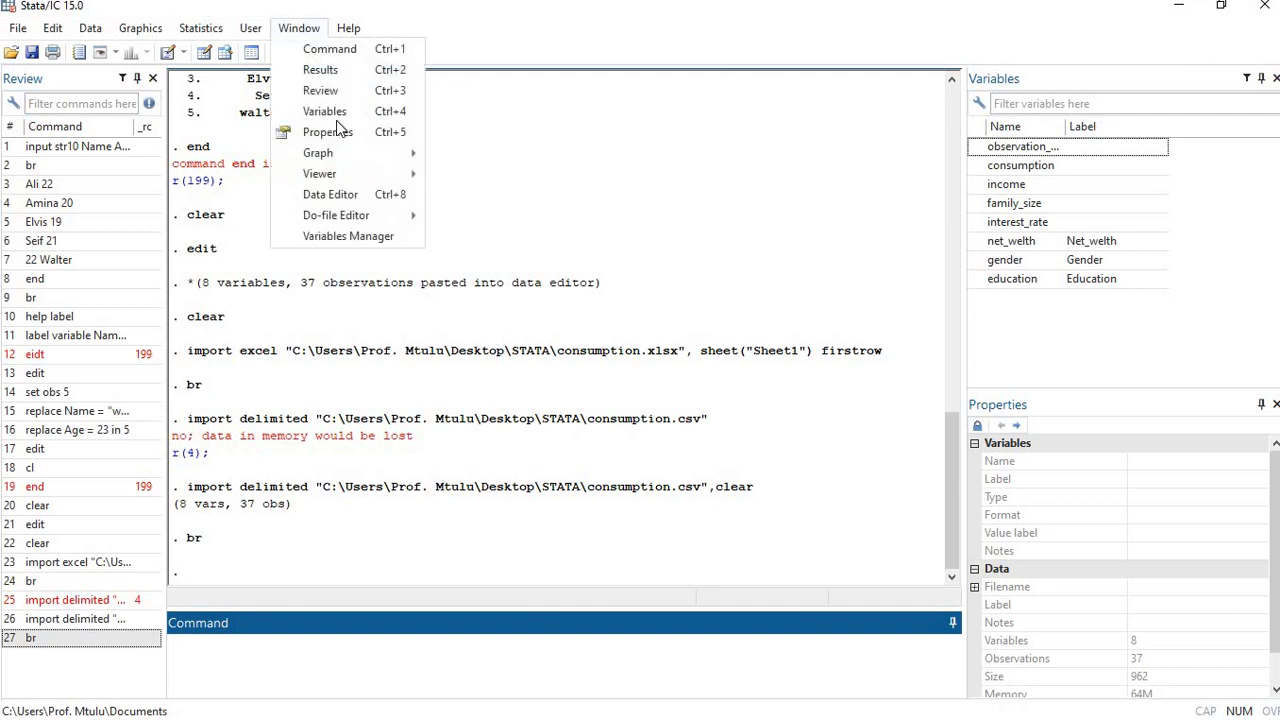
{"action": "left_click", "coordinate": [356, 238]}
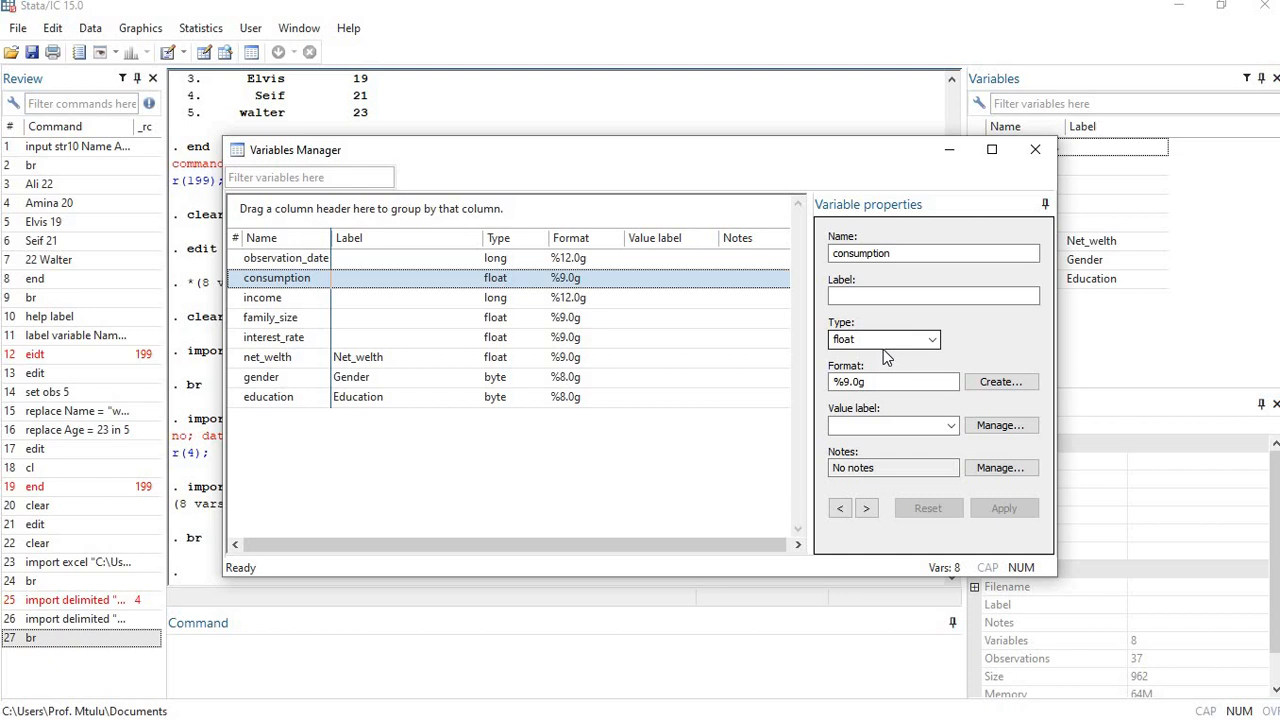
Open the help entry for data types by running the command help data_types in the main window
{"action": "left_click", "coordinate": [463, 657]}
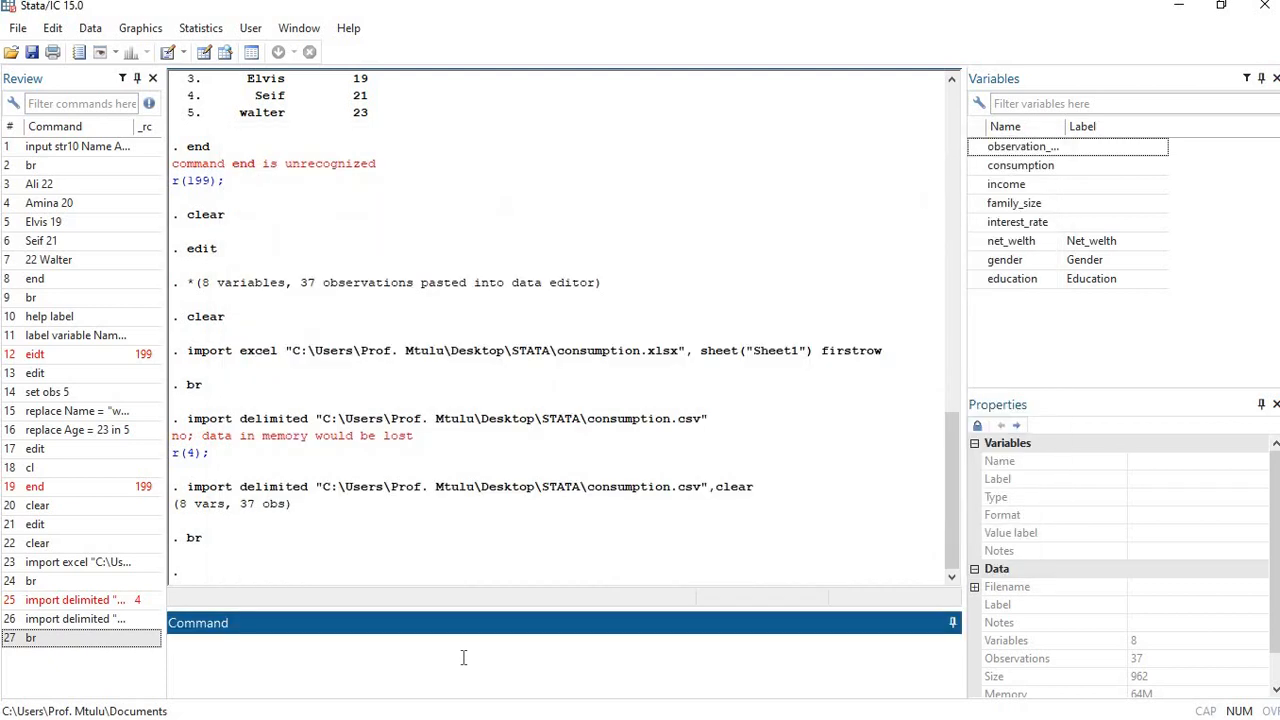
{"action": "type", "text": "hel"}
{"action": "key", "text": "BackSpace"}
{"action": "type", "text": "p data_types"}
{"action": "key", "text": "Return"}
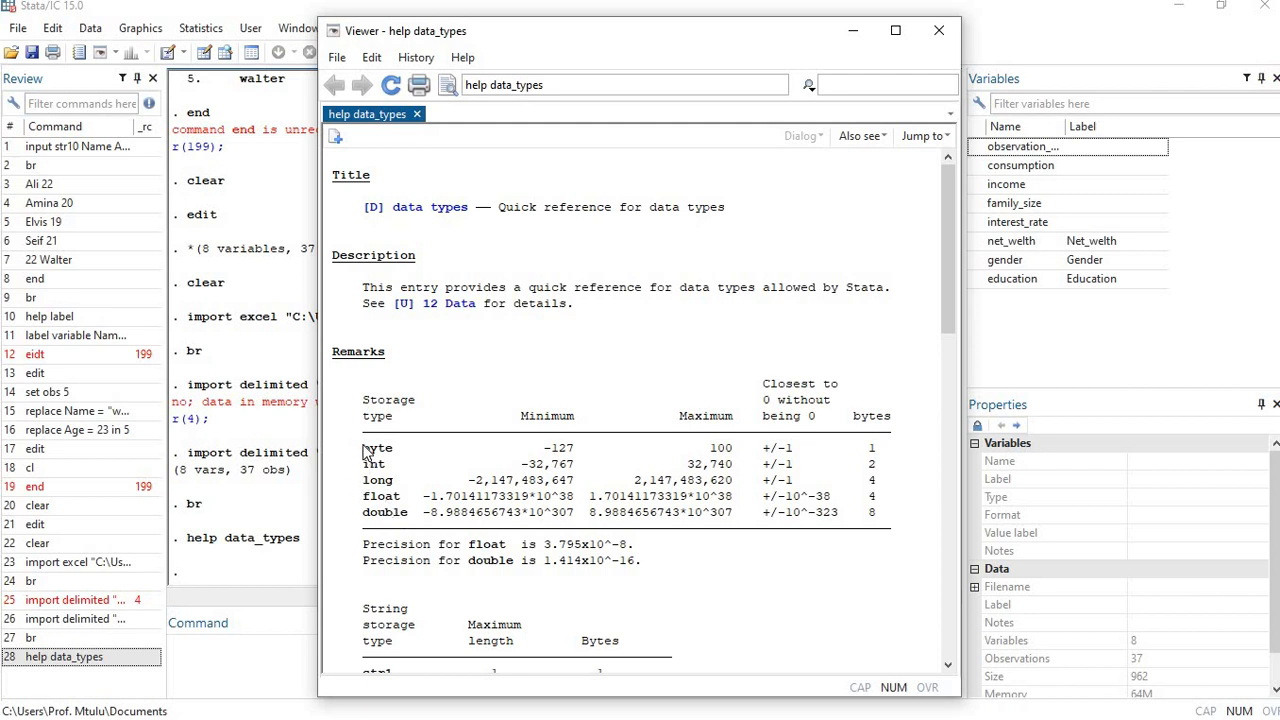
Examine the numeric and string storage types and the precision notes in the data types help, and close it
{"action": "left_click_drag", "start_coordinate": [366, 452], "coordinate": [390, 516]}
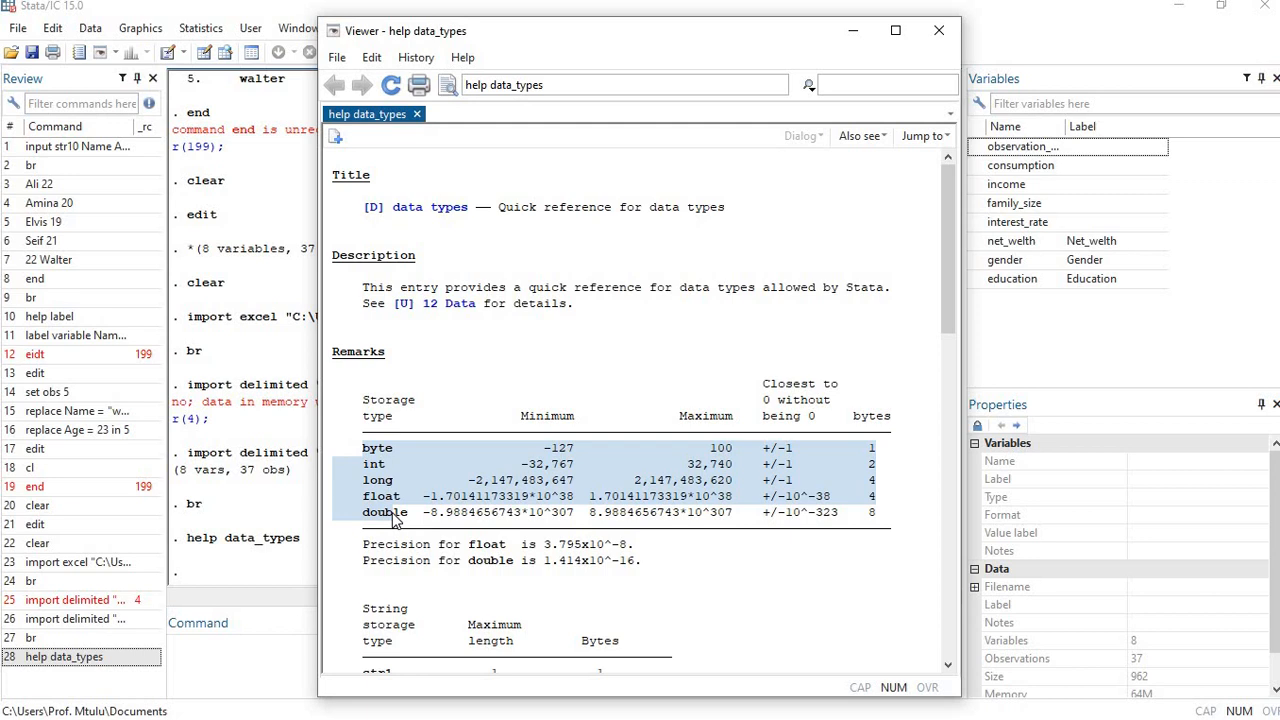
{"action": "left_click", "coordinate": [542, 478]}
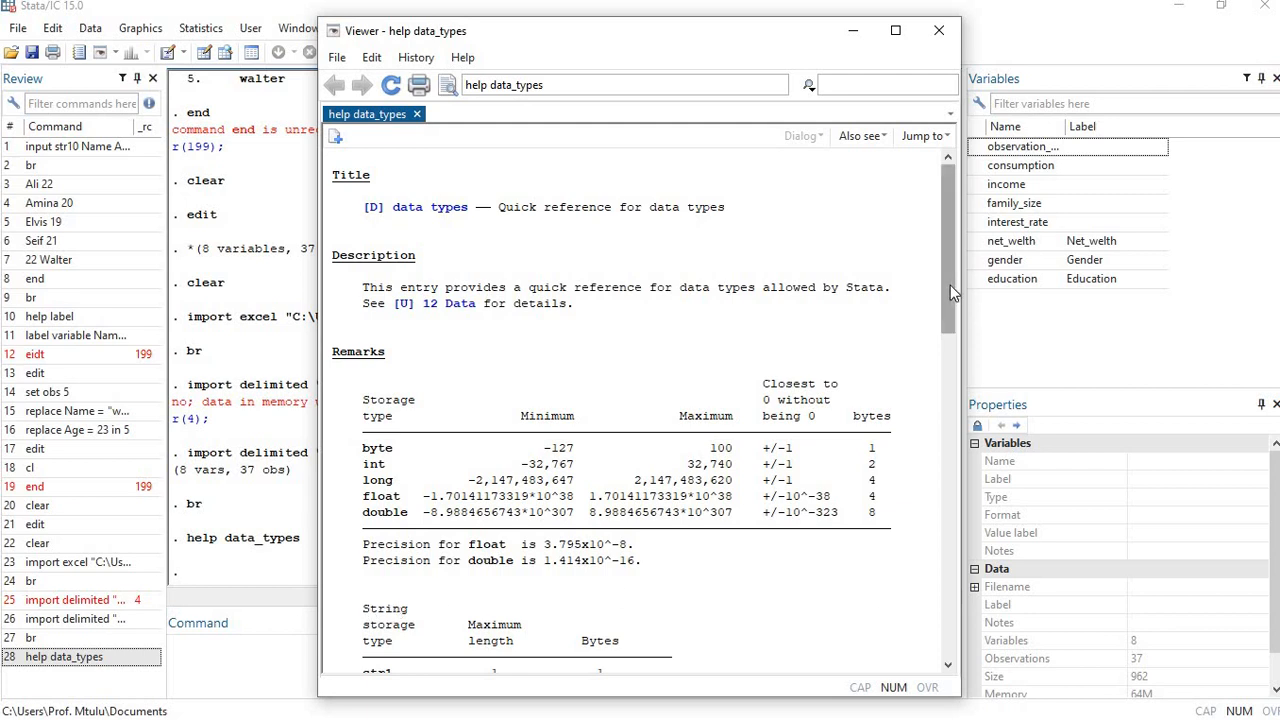
{"action": "left_click_drag", "start_coordinate": [949, 310], "coordinate": [949, 365]}
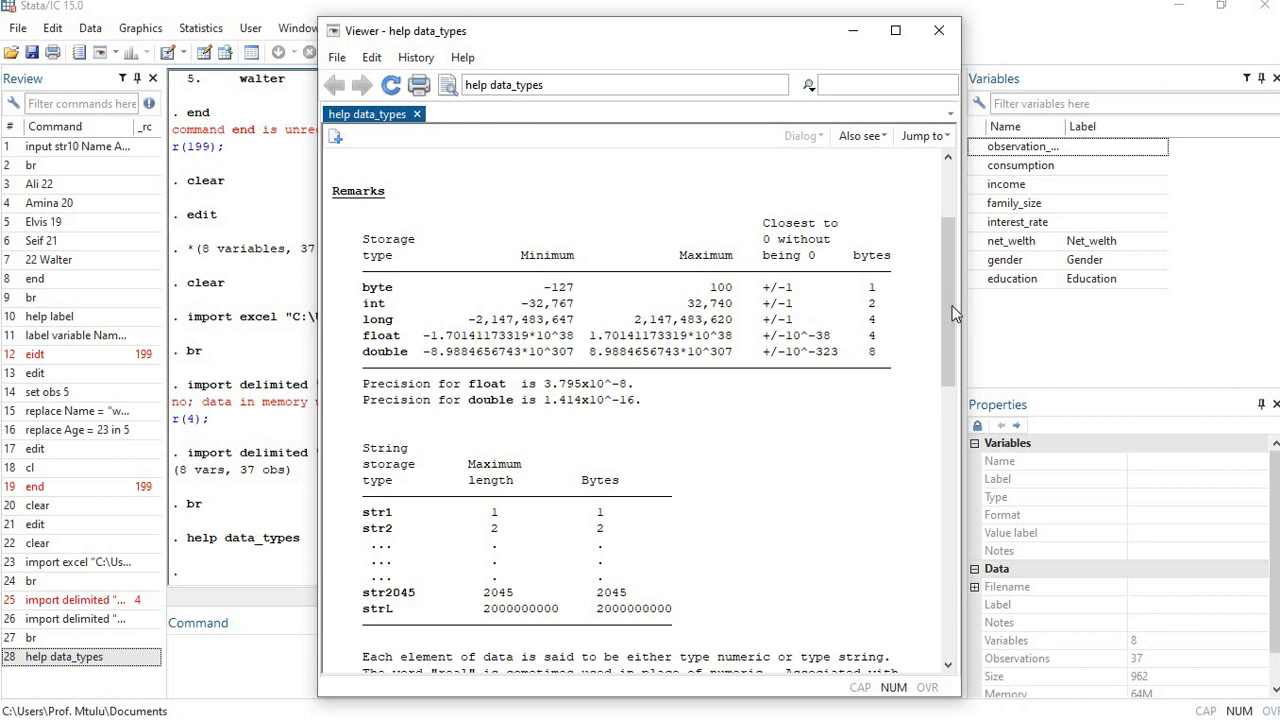
{"action": "left_click_drag", "start_coordinate": [945, 358], "coordinate": [941, 411]}
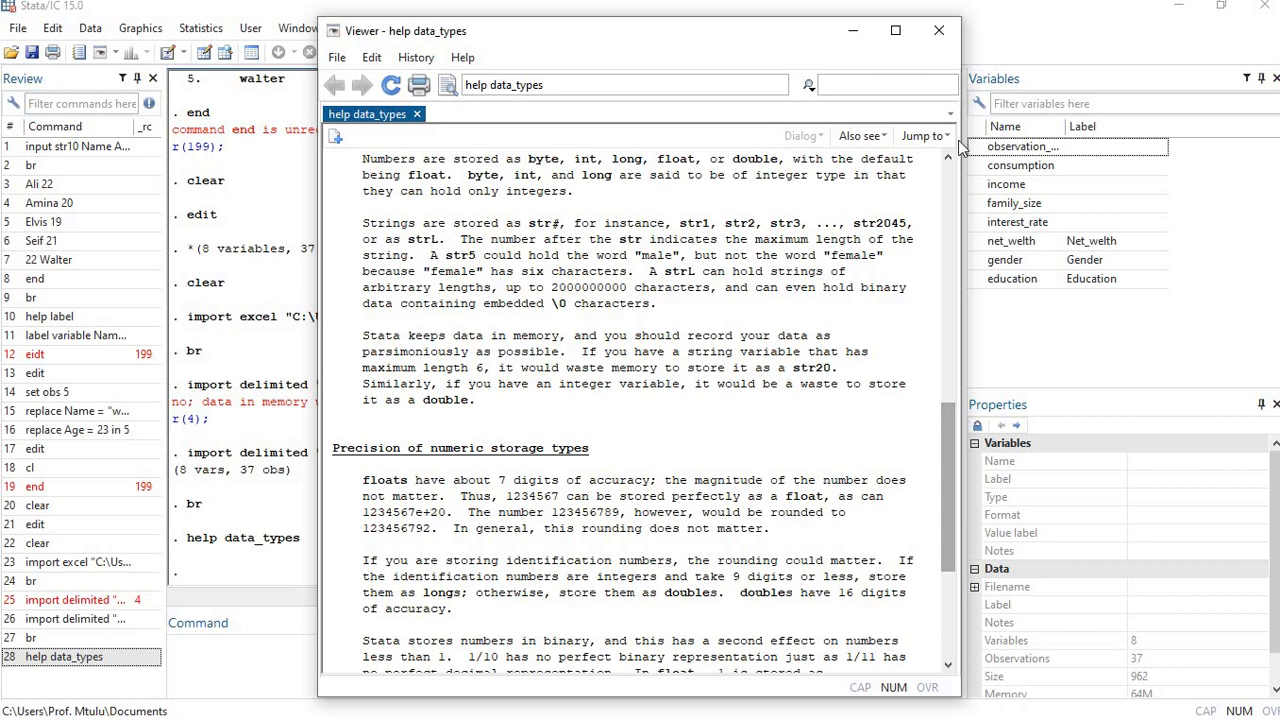
{"action": "left_click", "coordinate": [939, 32]}
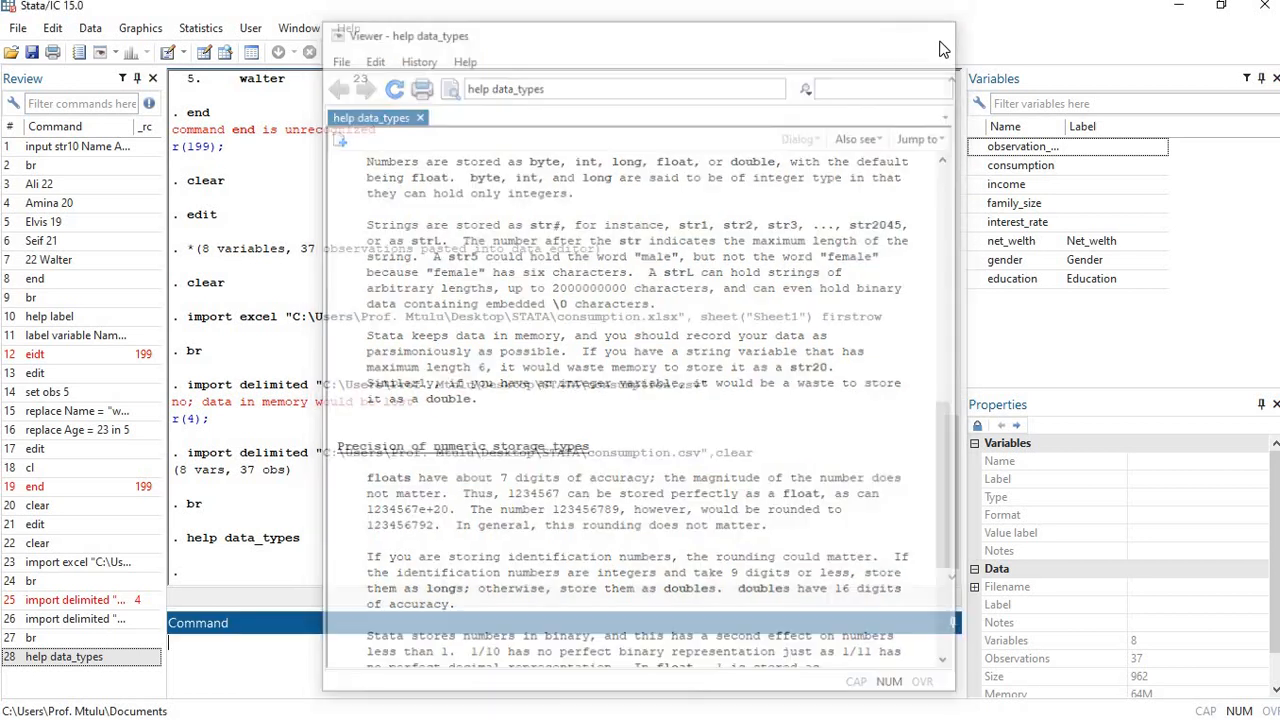
Reopen the Variables Manager and inspect the available storage types and the display format of the consumption variable
{"action": "left_click", "coordinate": [299, 28]}
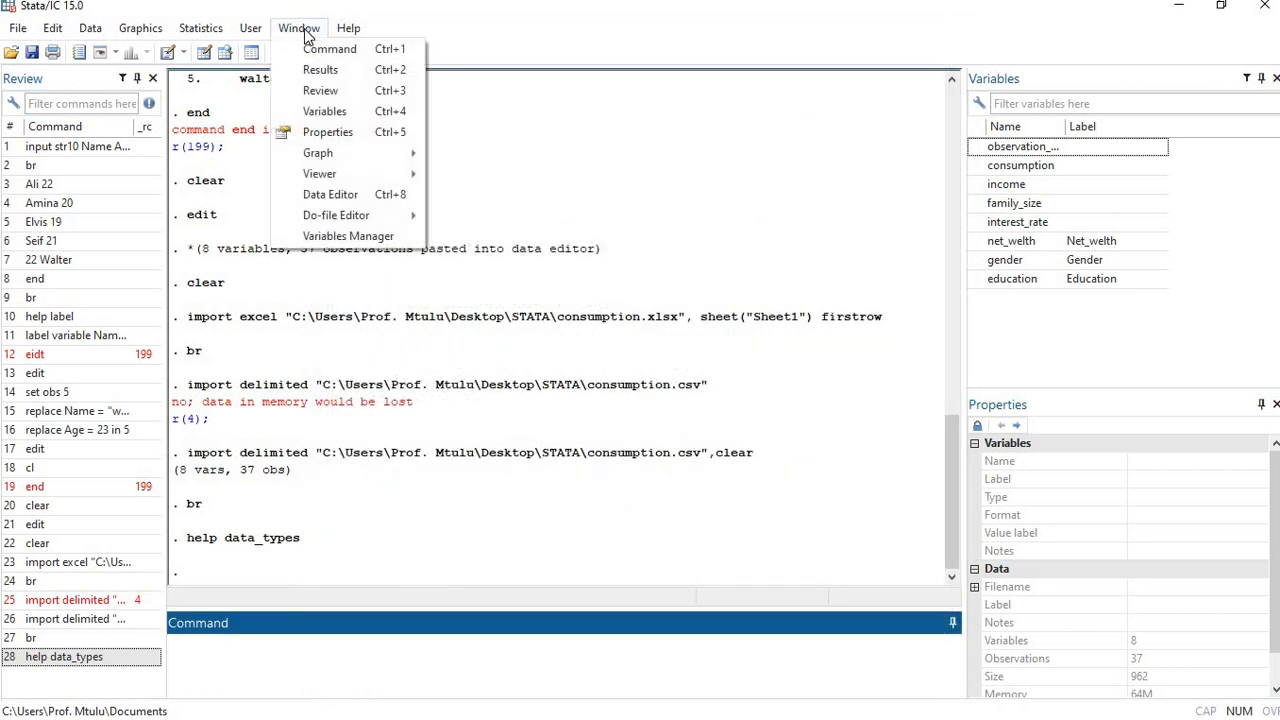
{"action": "left_click", "coordinate": [372, 238]}
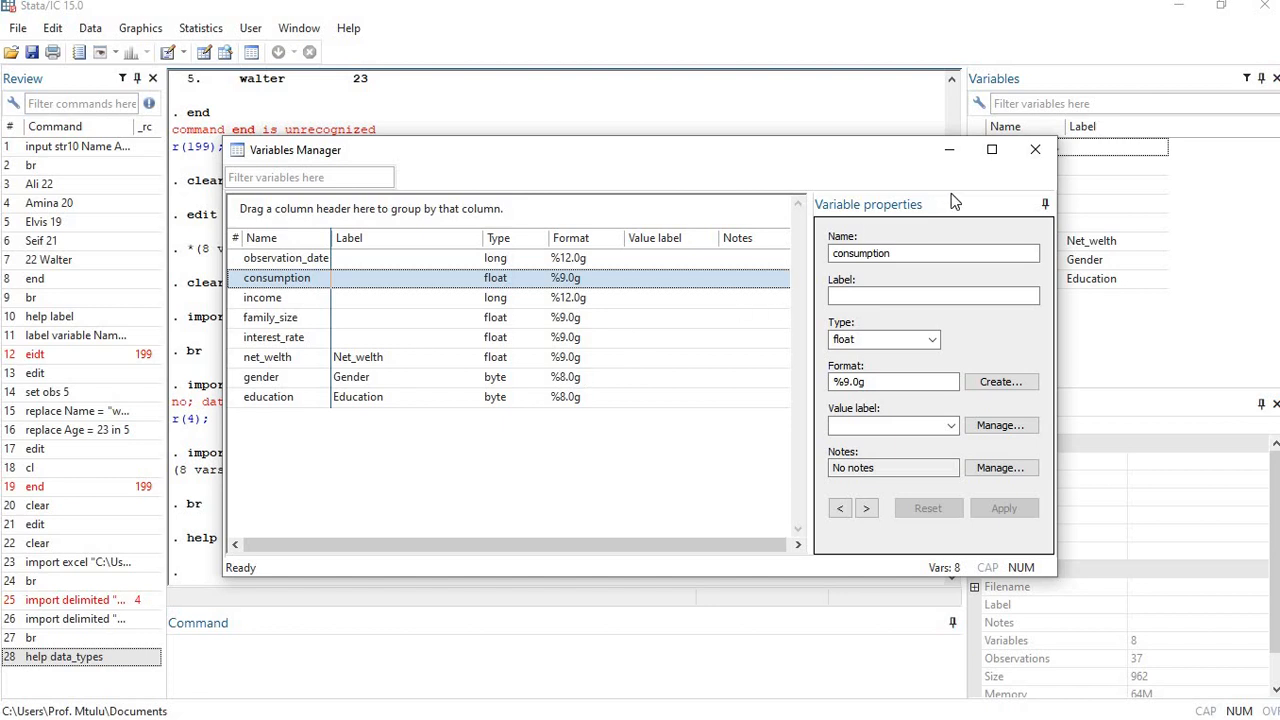
{"action": "left_click", "coordinate": [933, 341]}
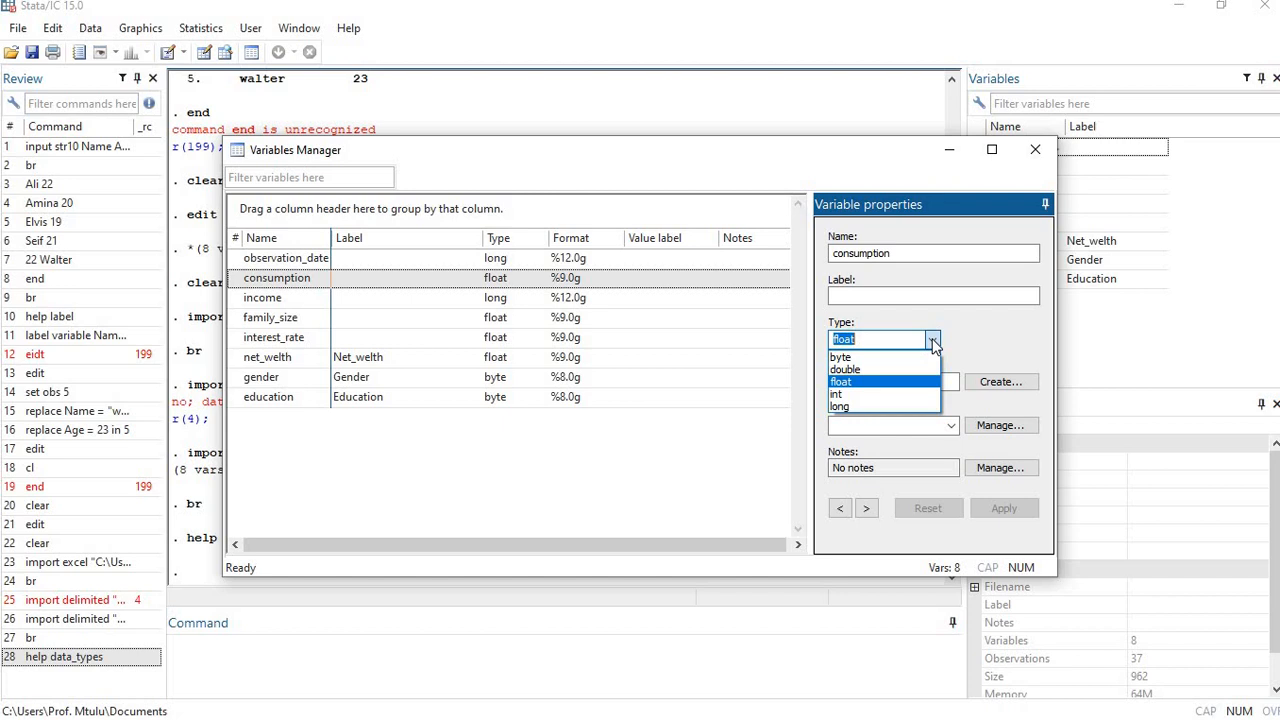
{"action": "left_click", "coordinate": [995, 327]}
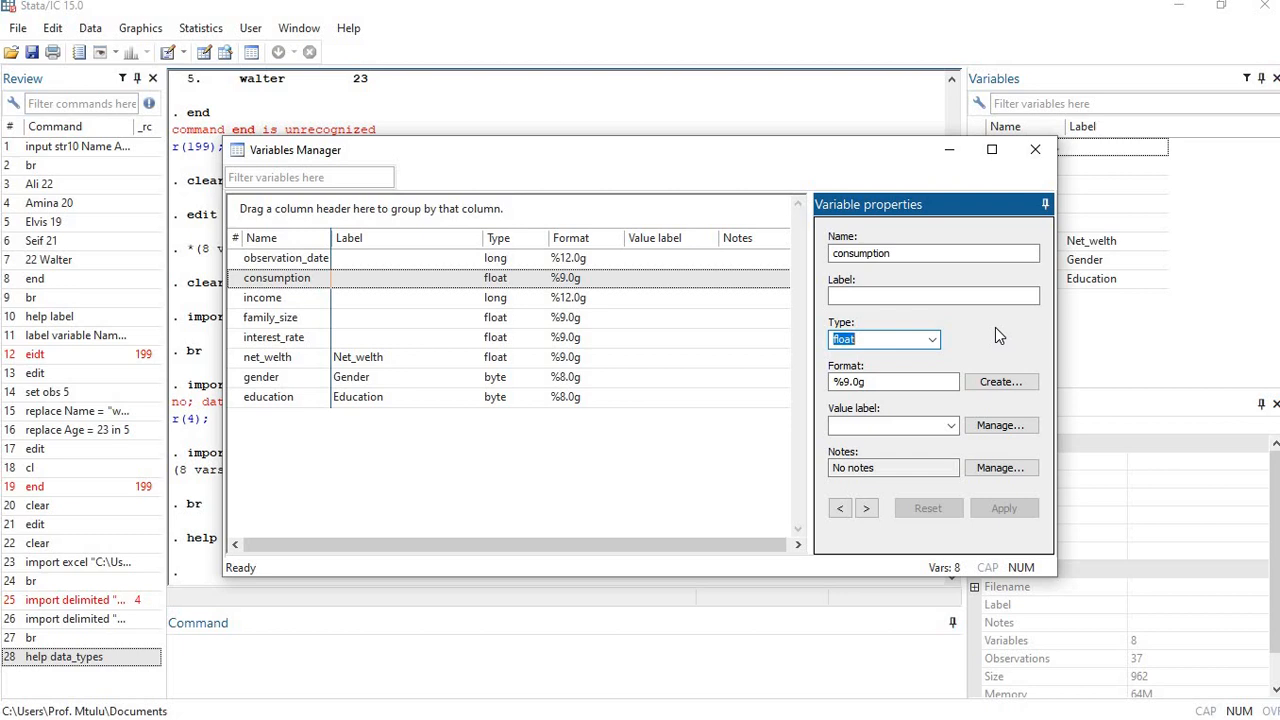
{"action": "left_click", "coordinate": [901, 381]}
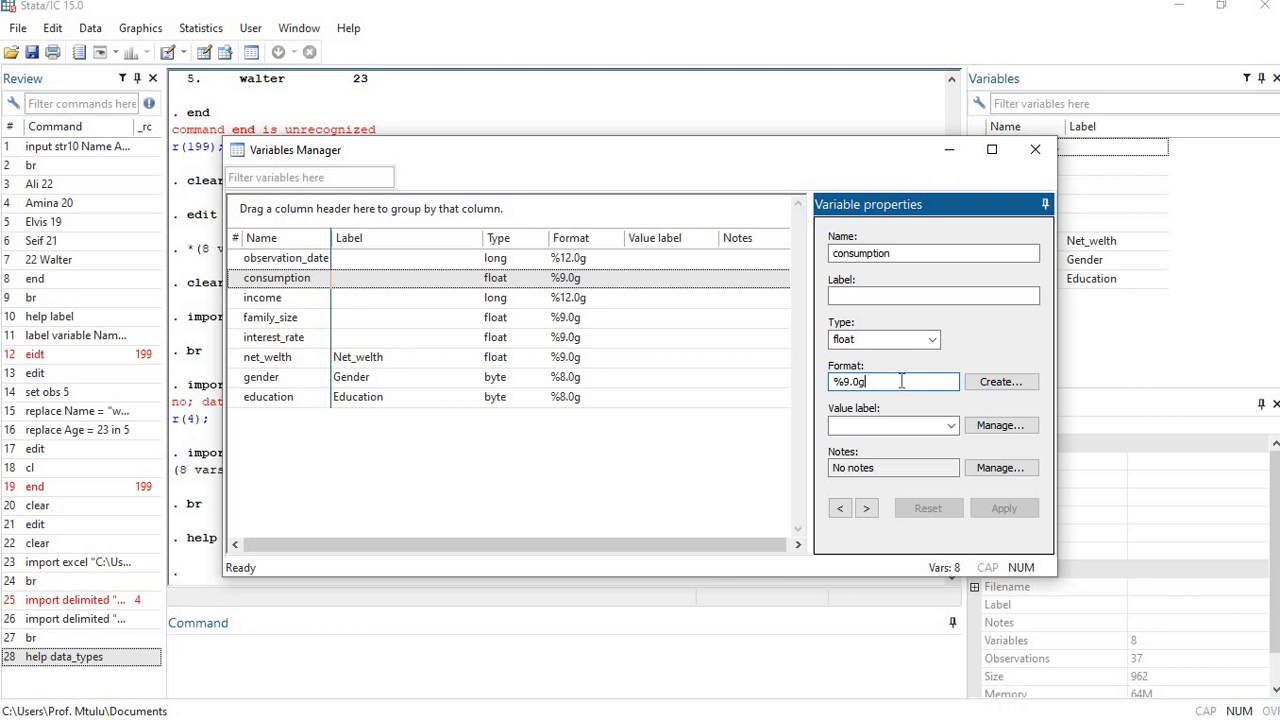
Run help format, look through the numerical display formats in the help entry, and close it
{"action": "left_click", "coordinate": [422, 656]}
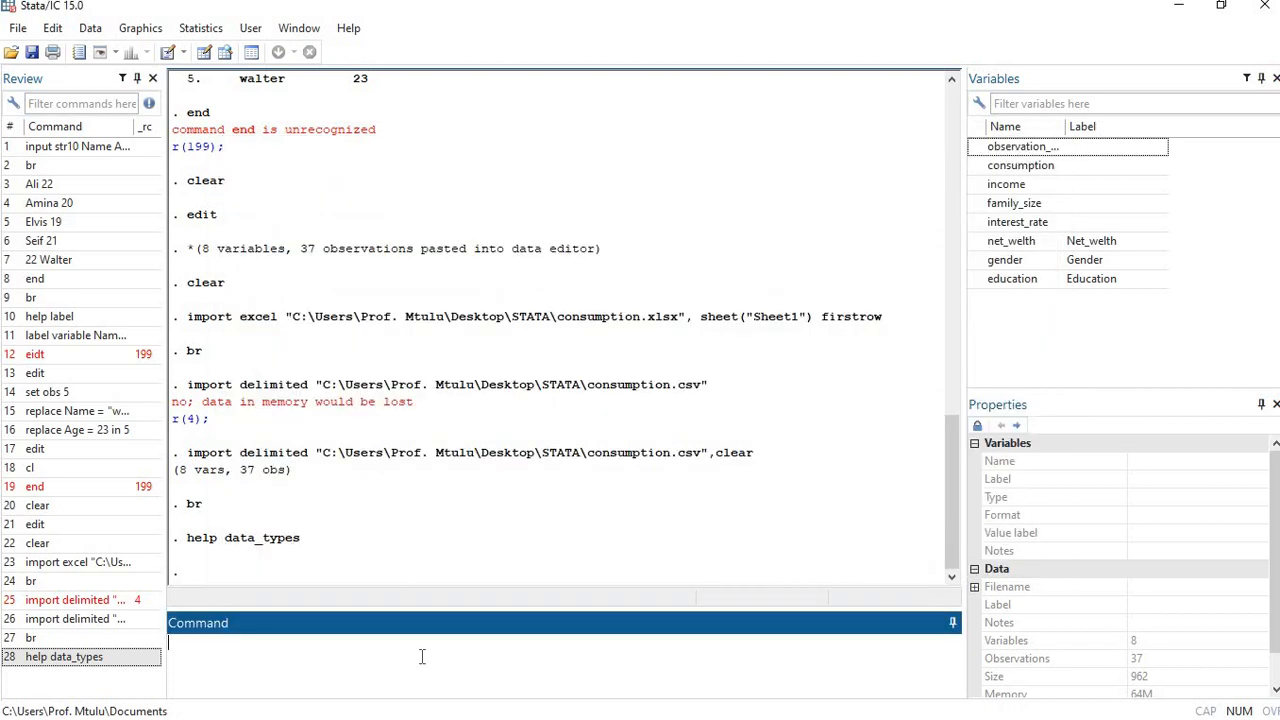
{"action": "type", "text": "help format"}
{"action": "key", "text": "Return"}
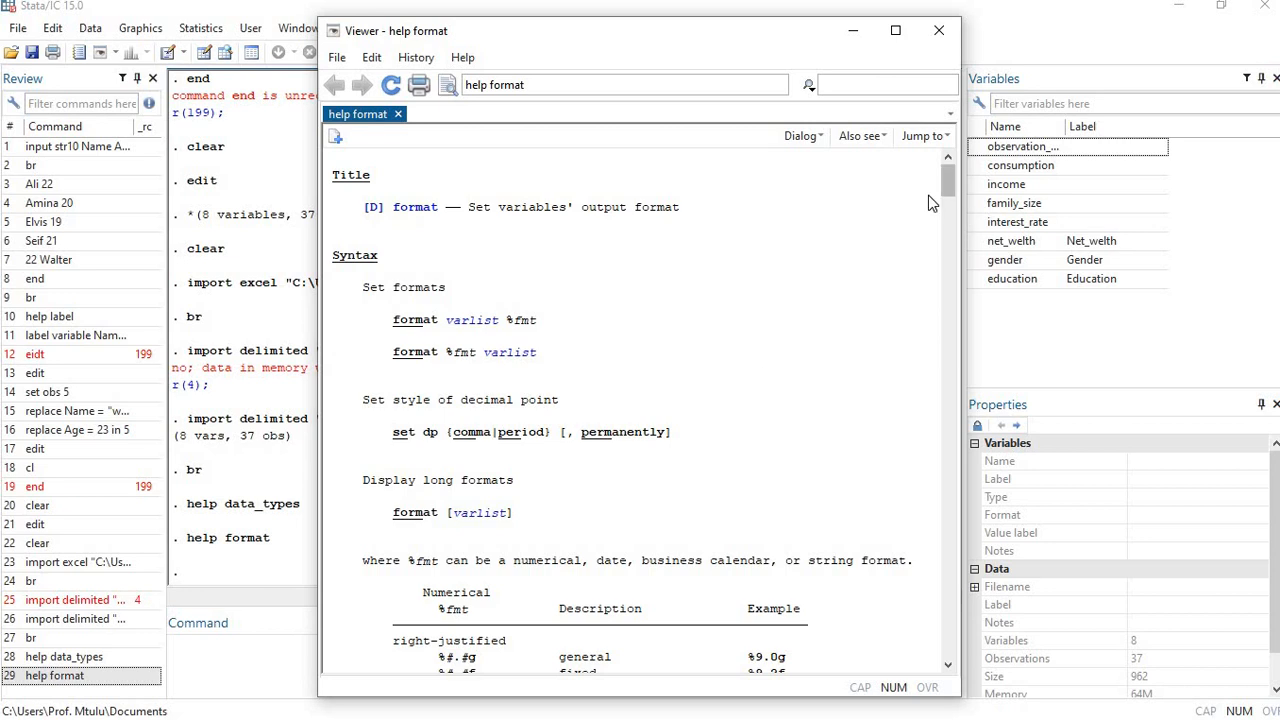
{"action": "left_click_drag", "start_coordinate": [947, 184], "coordinate": [947, 228]}
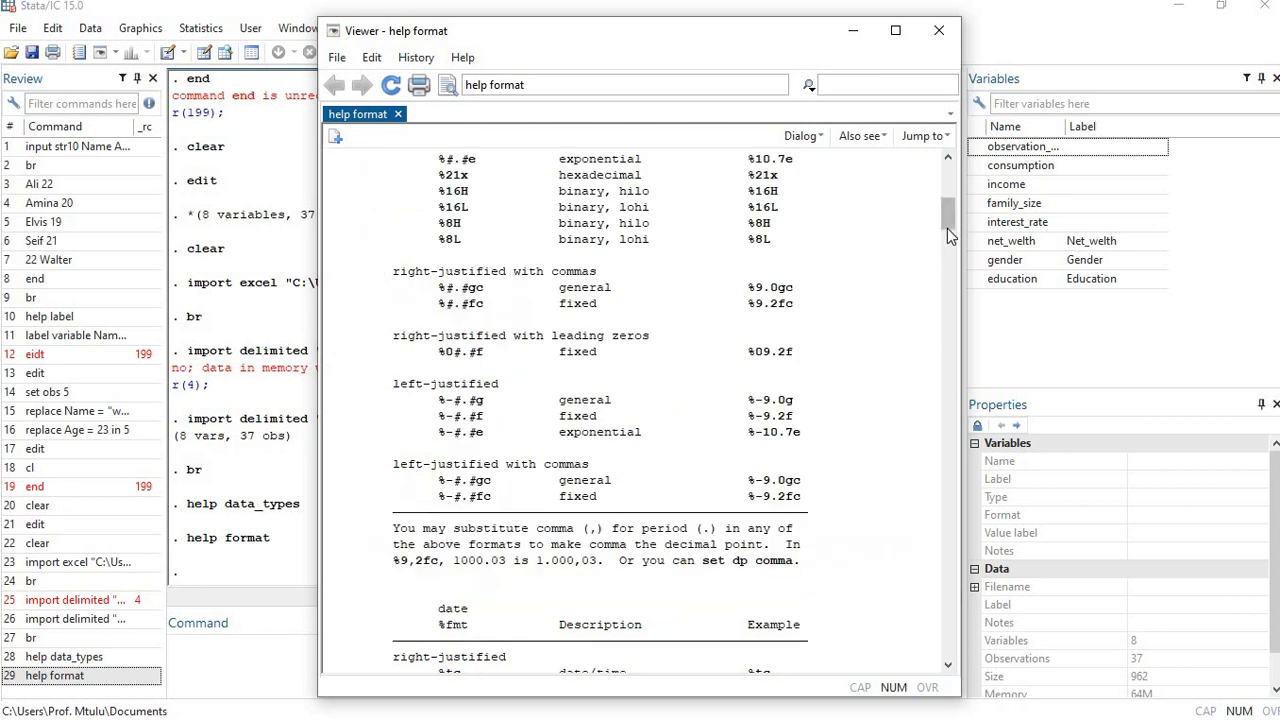
{"action": "left_click", "coordinate": [939, 30]}
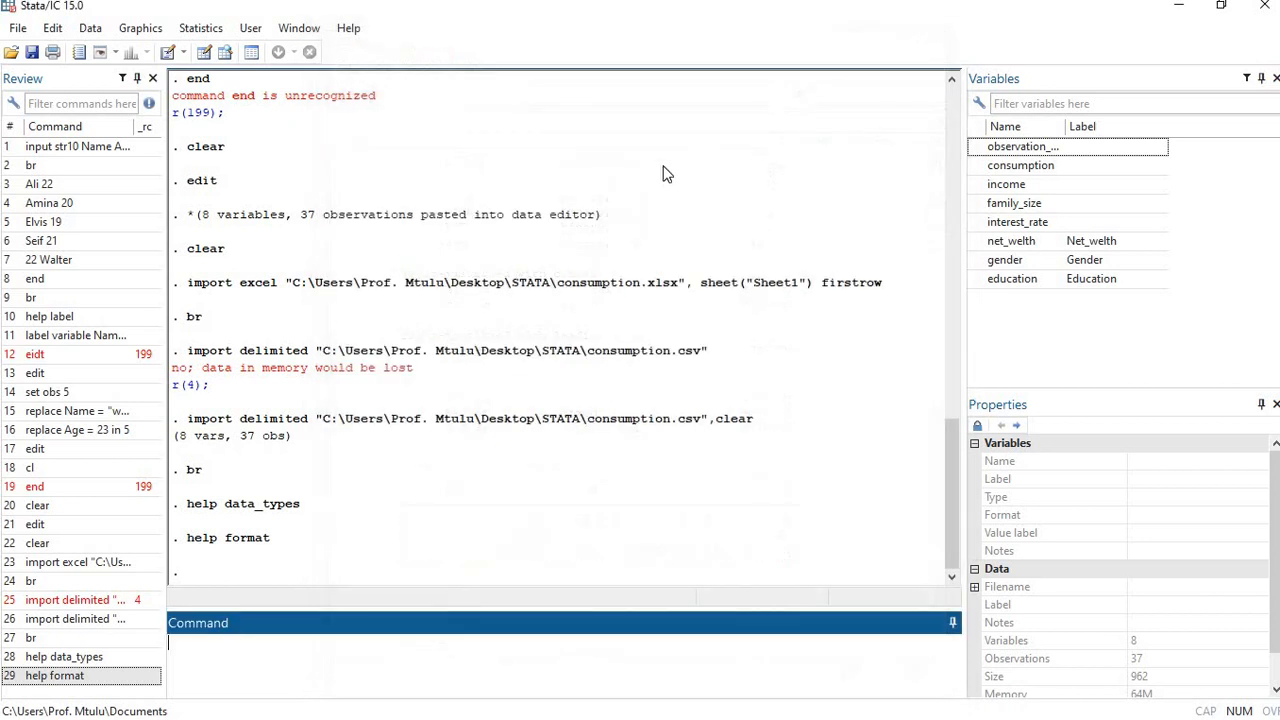
Reopen the Variables Manager with the consumption variable's properties shown
{"action": "left_click", "coordinate": [290, 28]}
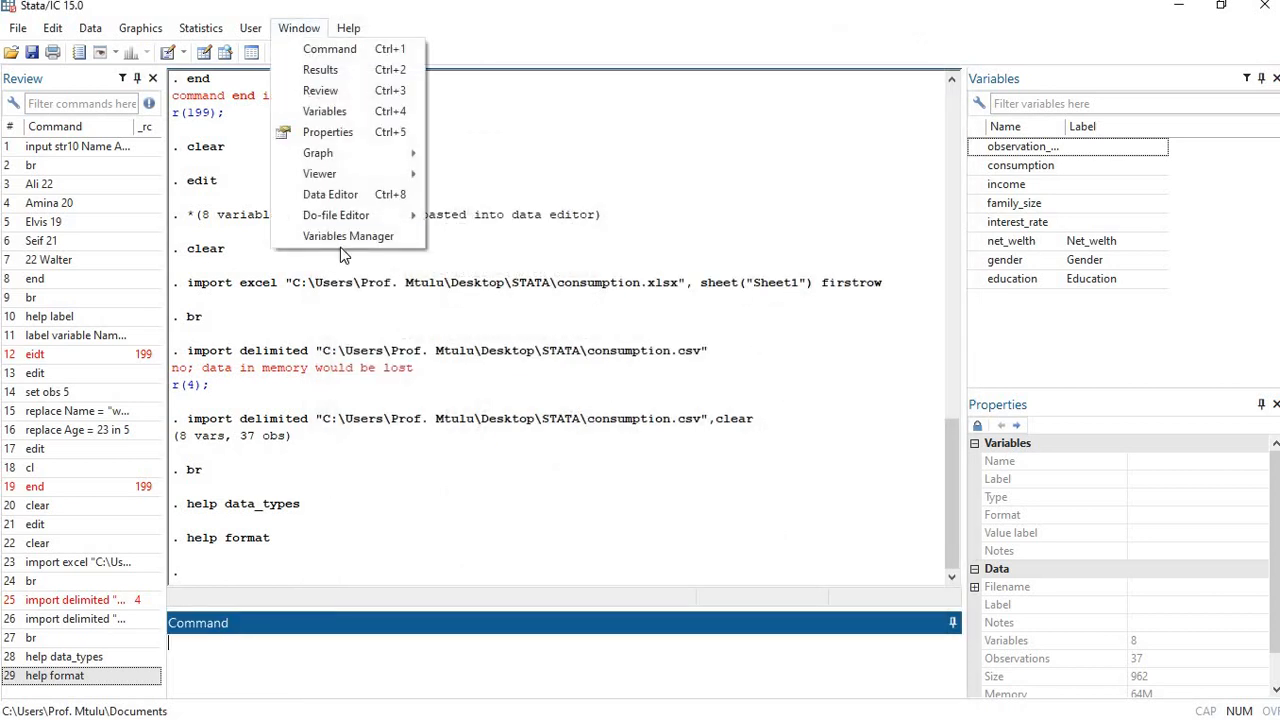
{"action": "left_click", "coordinate": [341, 241]}
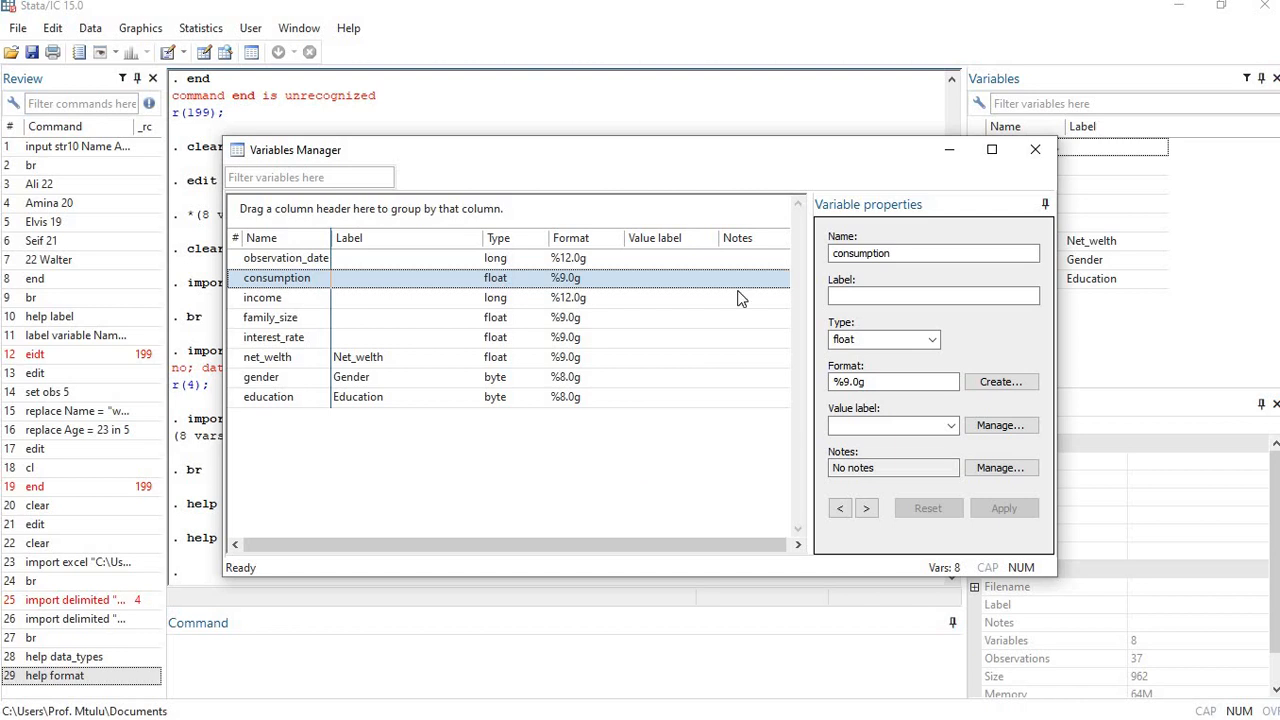
Switch to the Google Meet call in Chrome, read the participants' in-call messages, and close the chat
{"action": "mouse_move", "coordinate": [985, 18]}
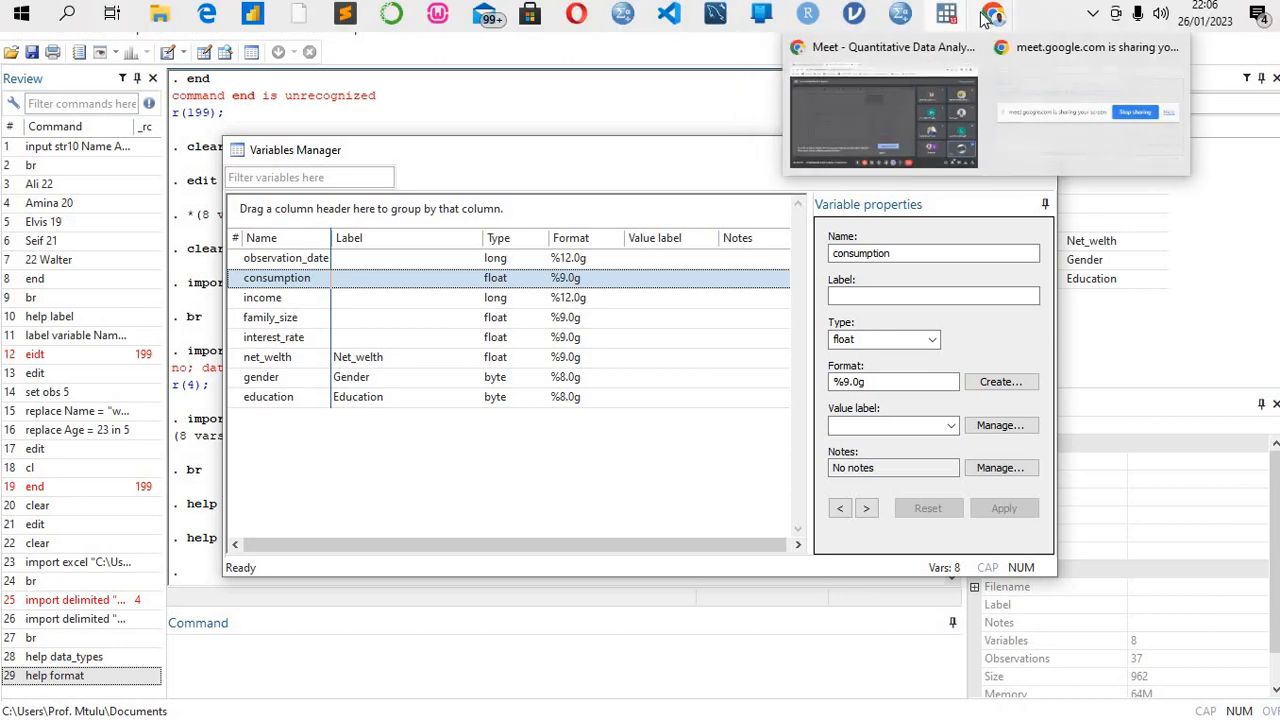
{"action": "left_click", "coordinate": [916, 90]}
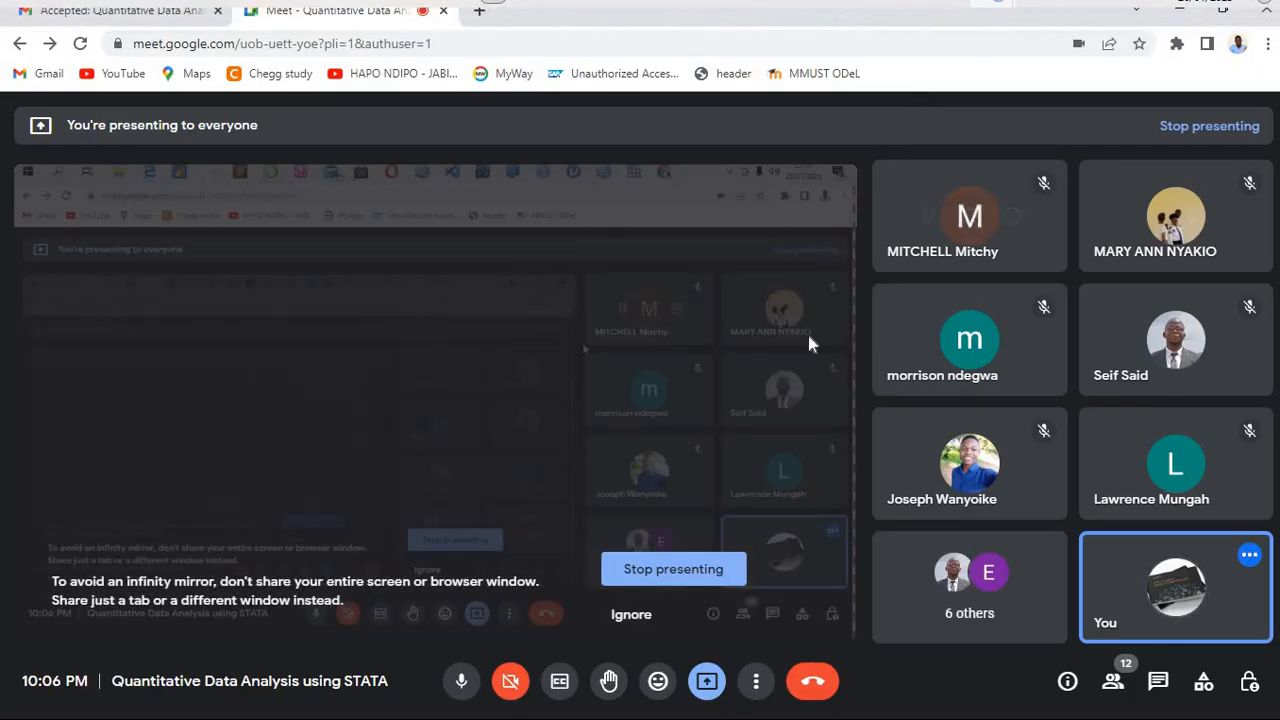
{"action": "left_click", "coordinate": [1157, 681]}
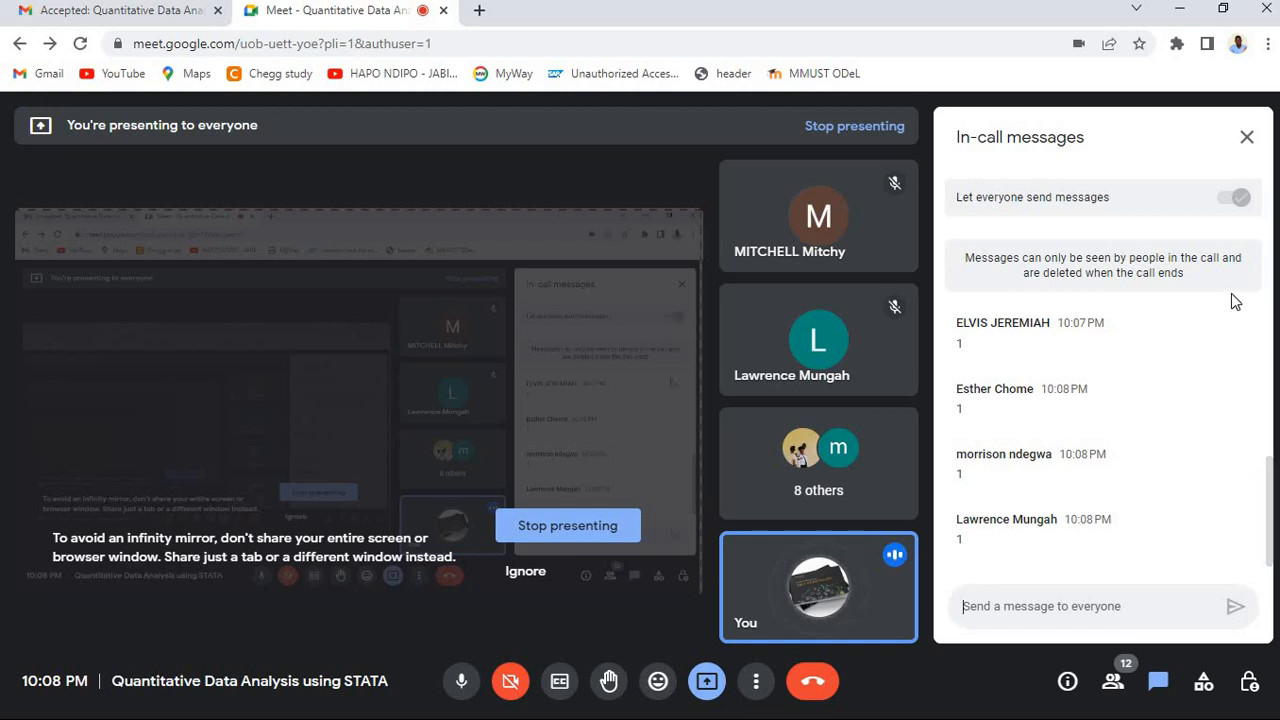
{"action": "left_click", "coordinate": [1246, 140]}
Return to Stata, select the income variable in the Variables Manager, and bring the manager up over the main Stata window
{"action": "mouse_move", "coordinate": [1008, 2]}
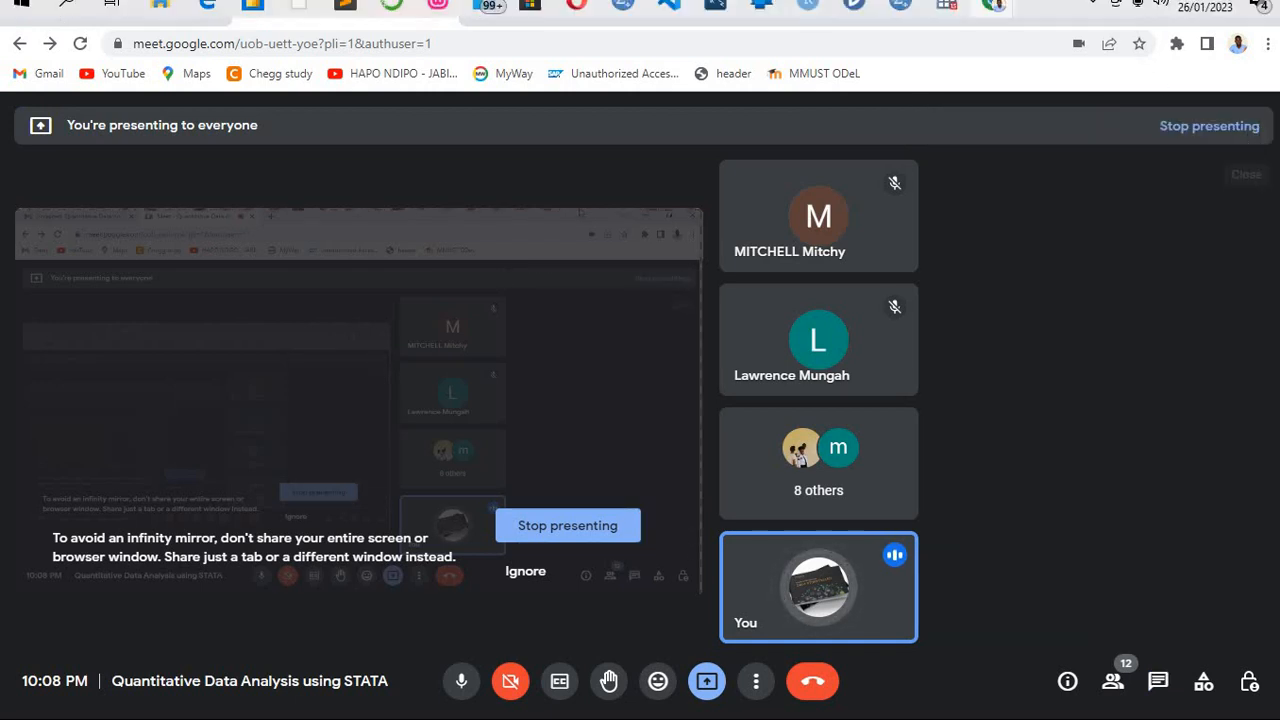
{"action": "mouse_move", "coordinate": [946, 14]}
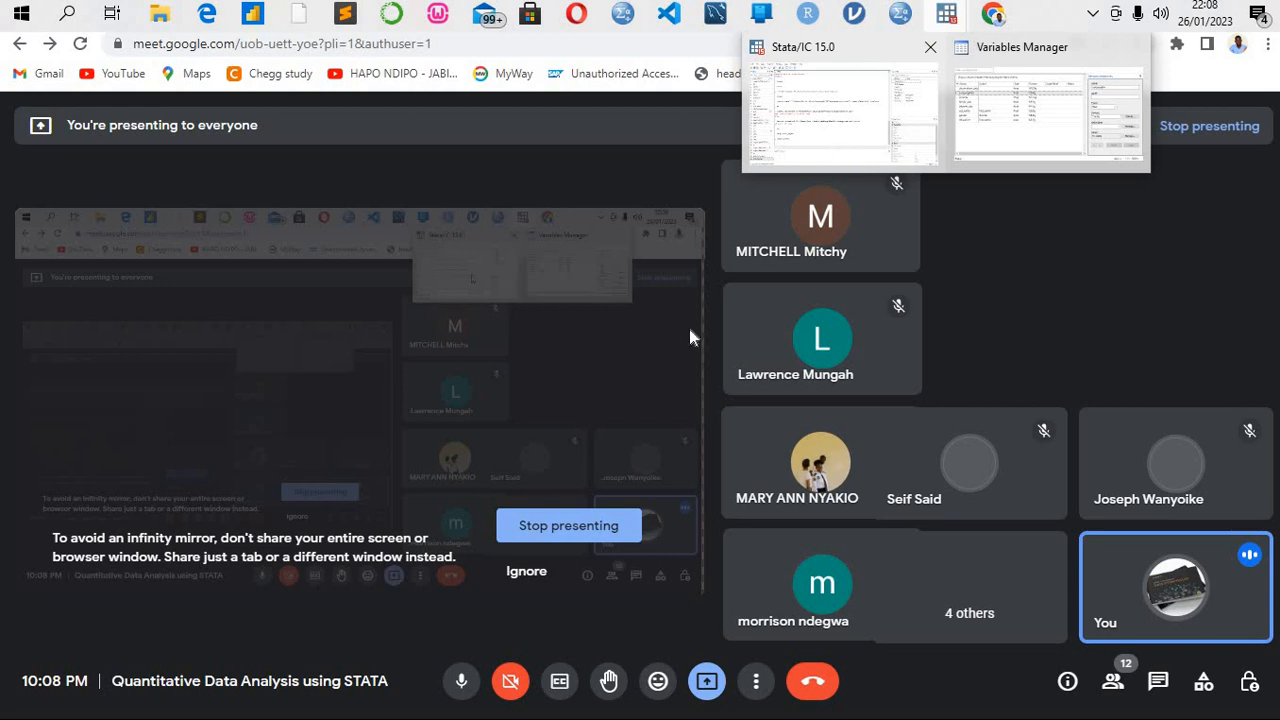
{"action": "left_click", "coordinate": [1040, 110]}
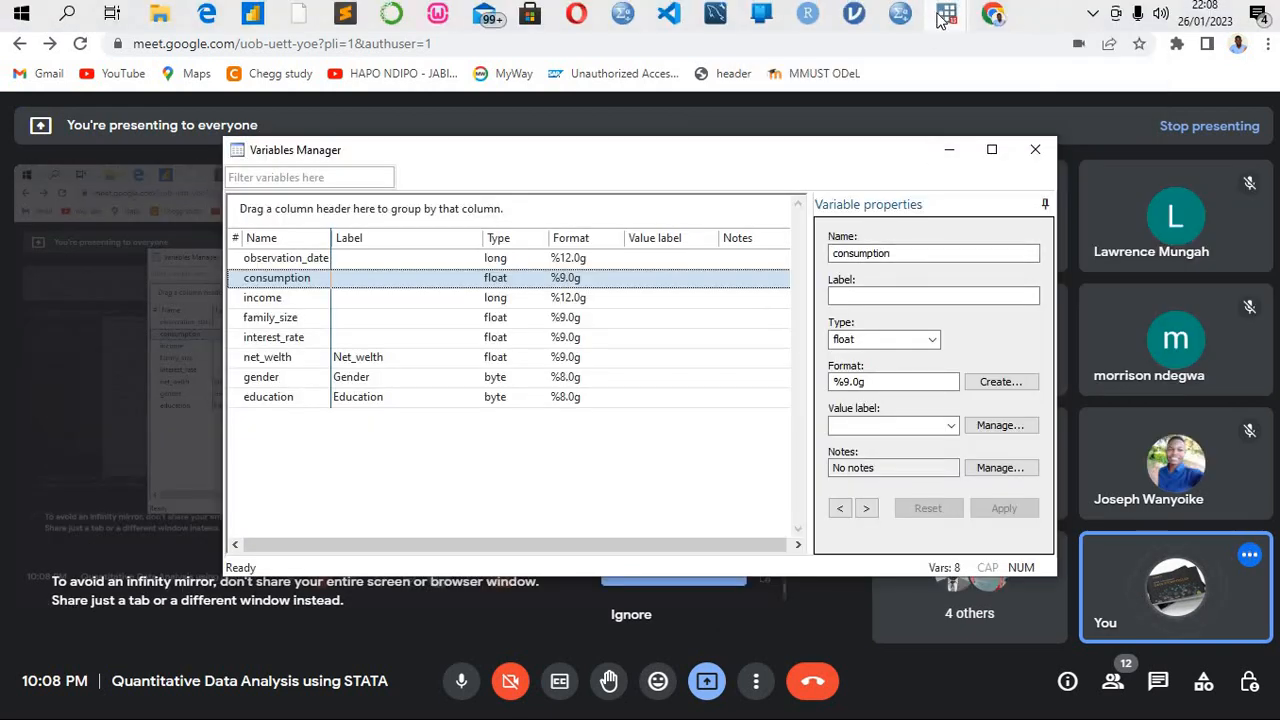
{"action": "mouse_move", "coordinate": [877, 86]}
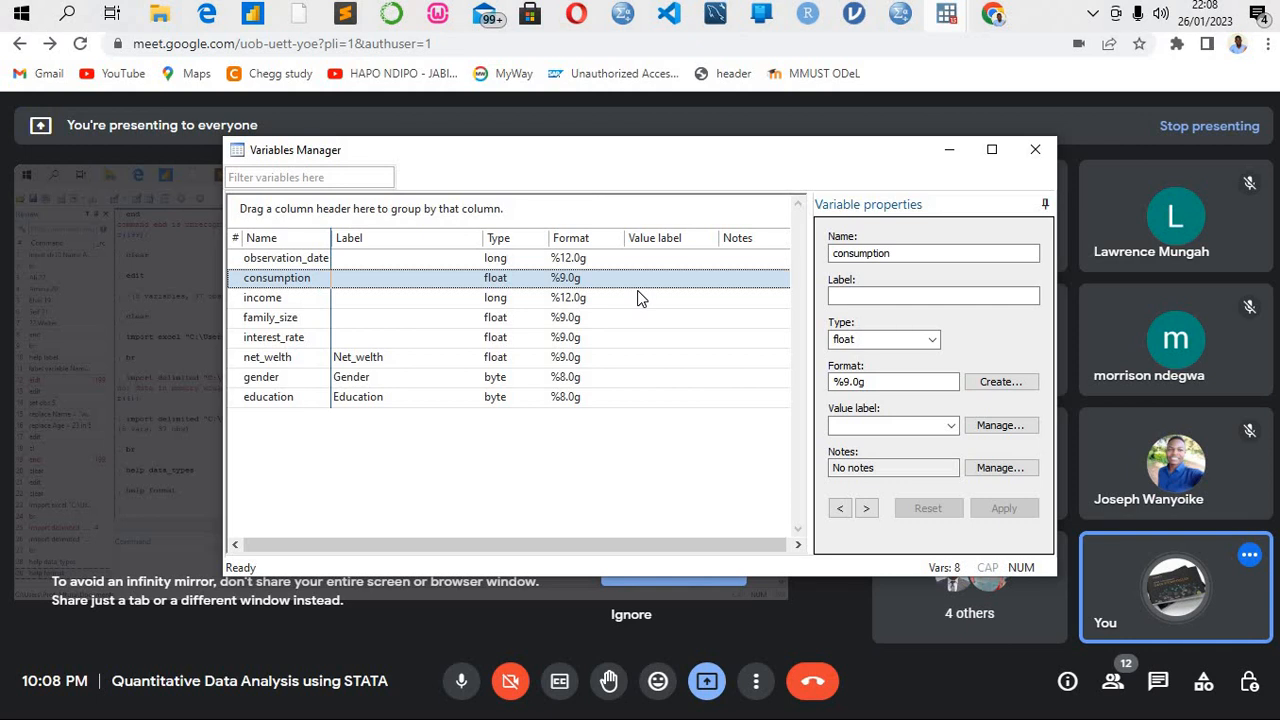
{"action": "left_click", "coordinate": [640, 298]}
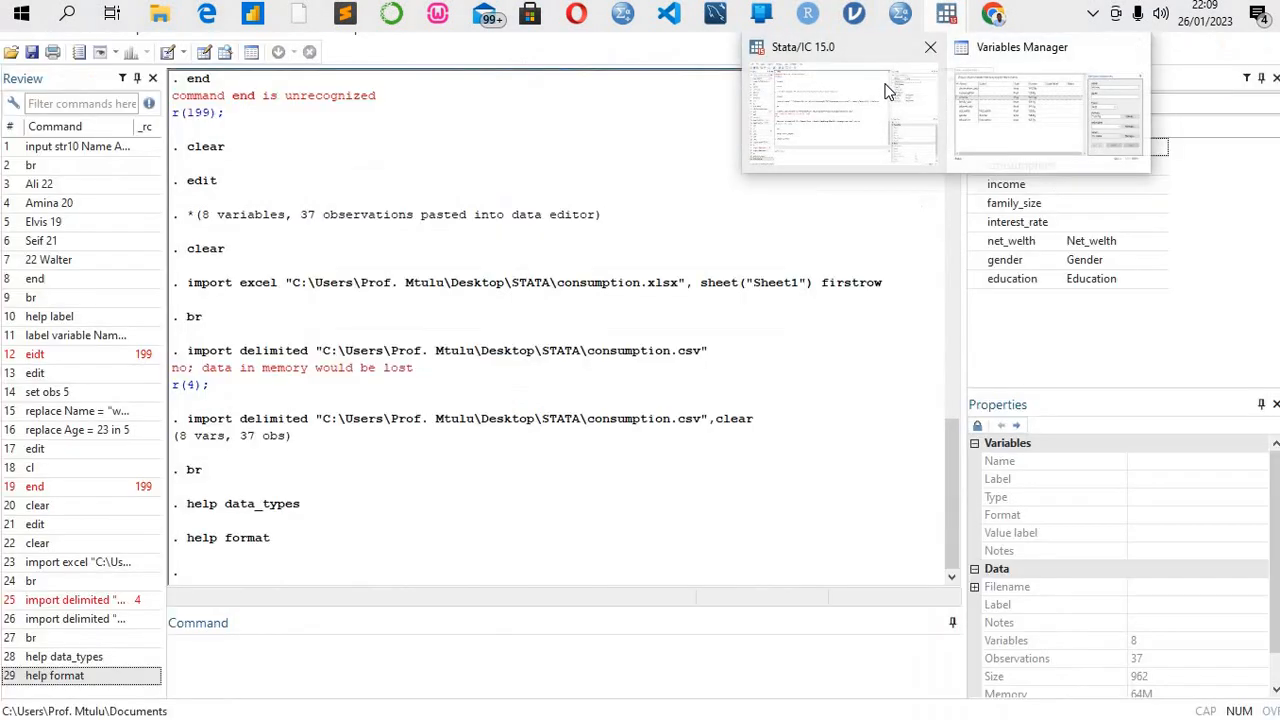
{"action": "left_click", "coordinate": [885, 92]}
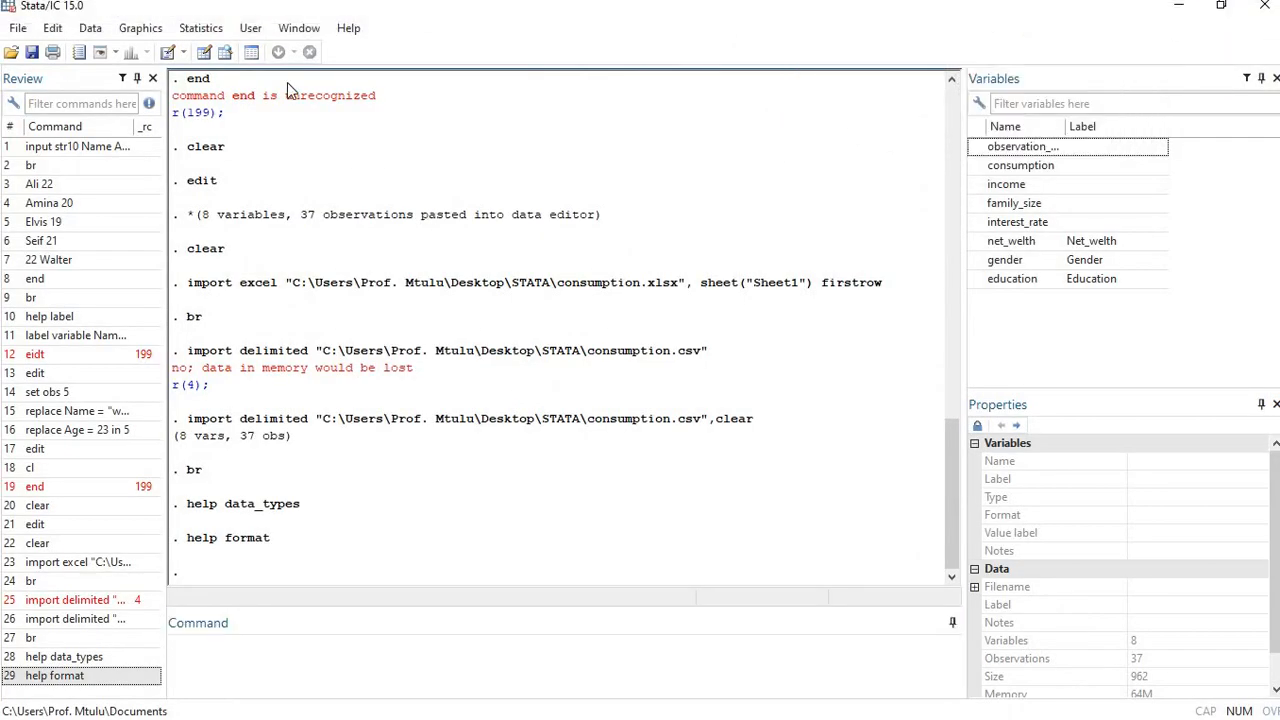
{"action": "left_click", "coordinate": [304, 29]}
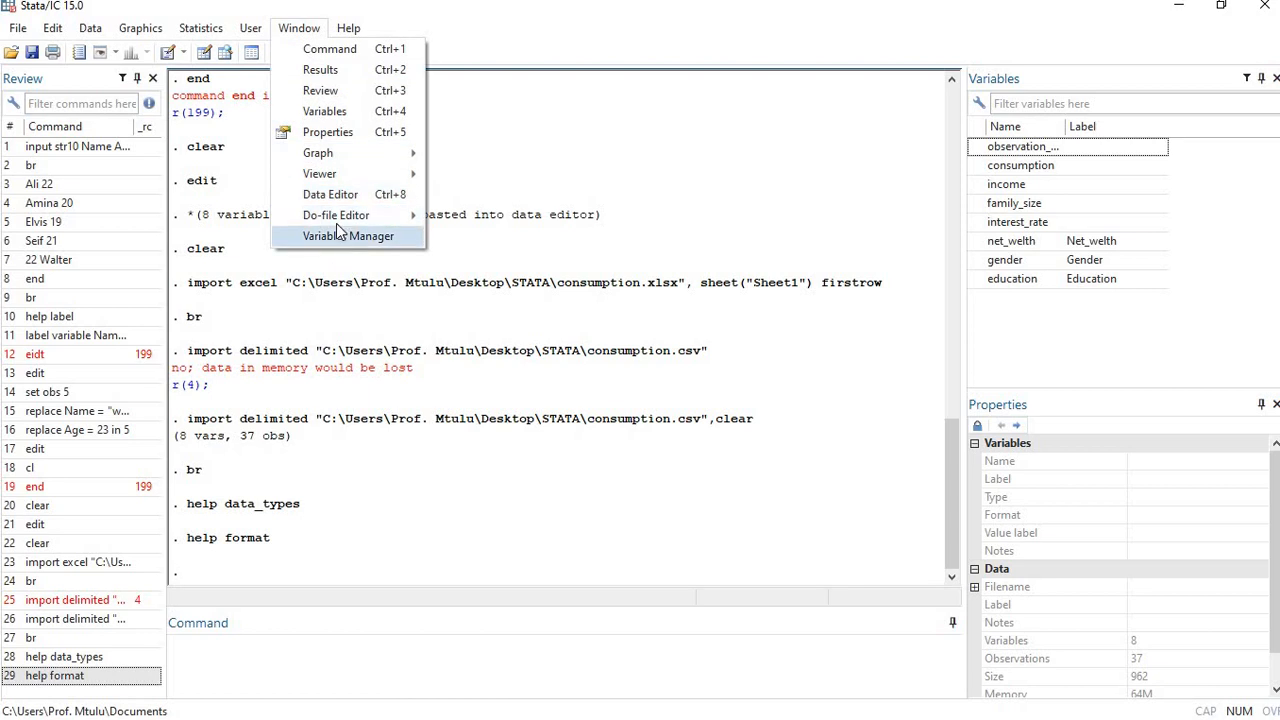
{"action": "left_click", "coordinate": [336, 238]}
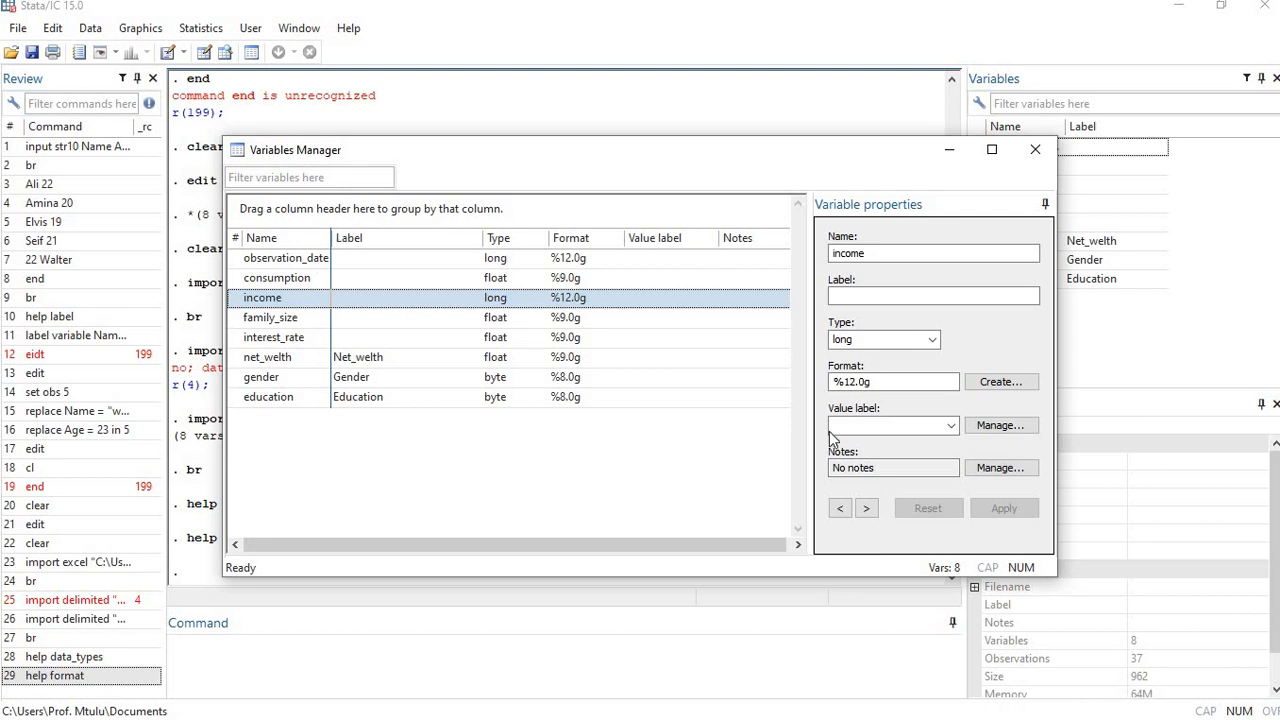
Open the value label management from the Variables Manager and start a new value label named Gender
{"action": "left_click", "coordinate": [951, 426]}
{"action": "left_click", "coordinate": [951, 426]}
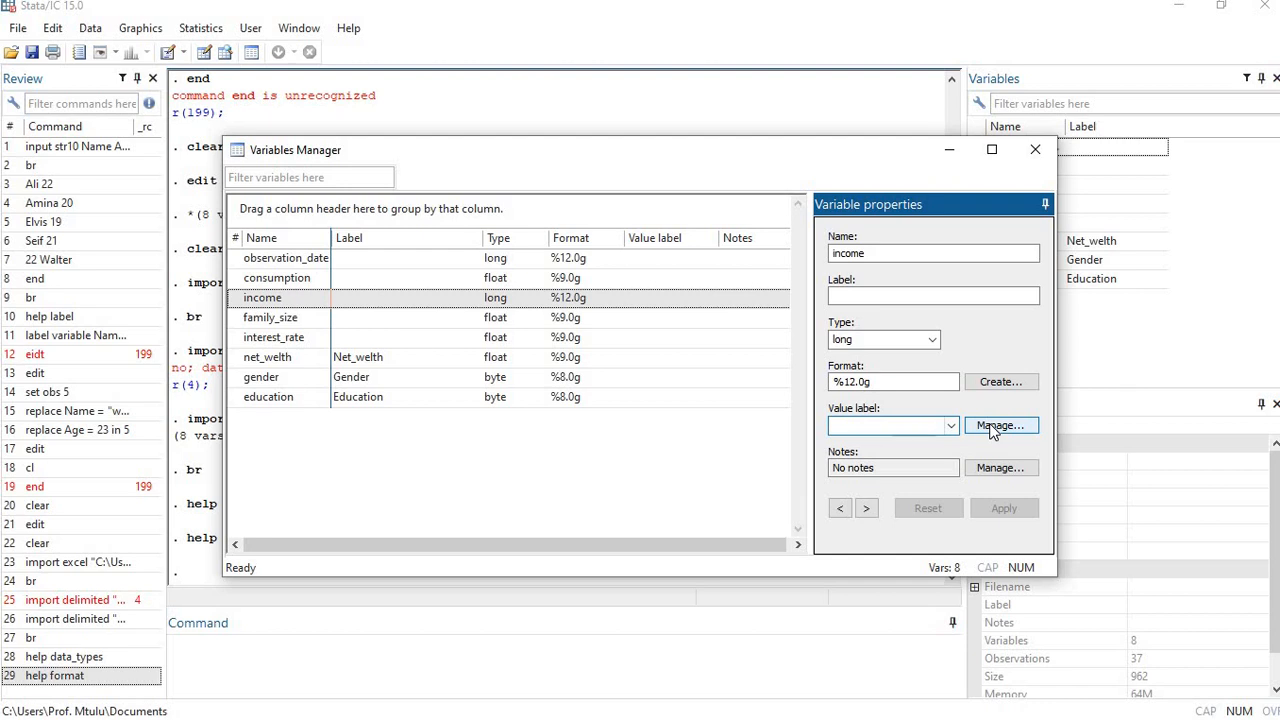
{"action": "left_click", "coordinate": [993, 426]}
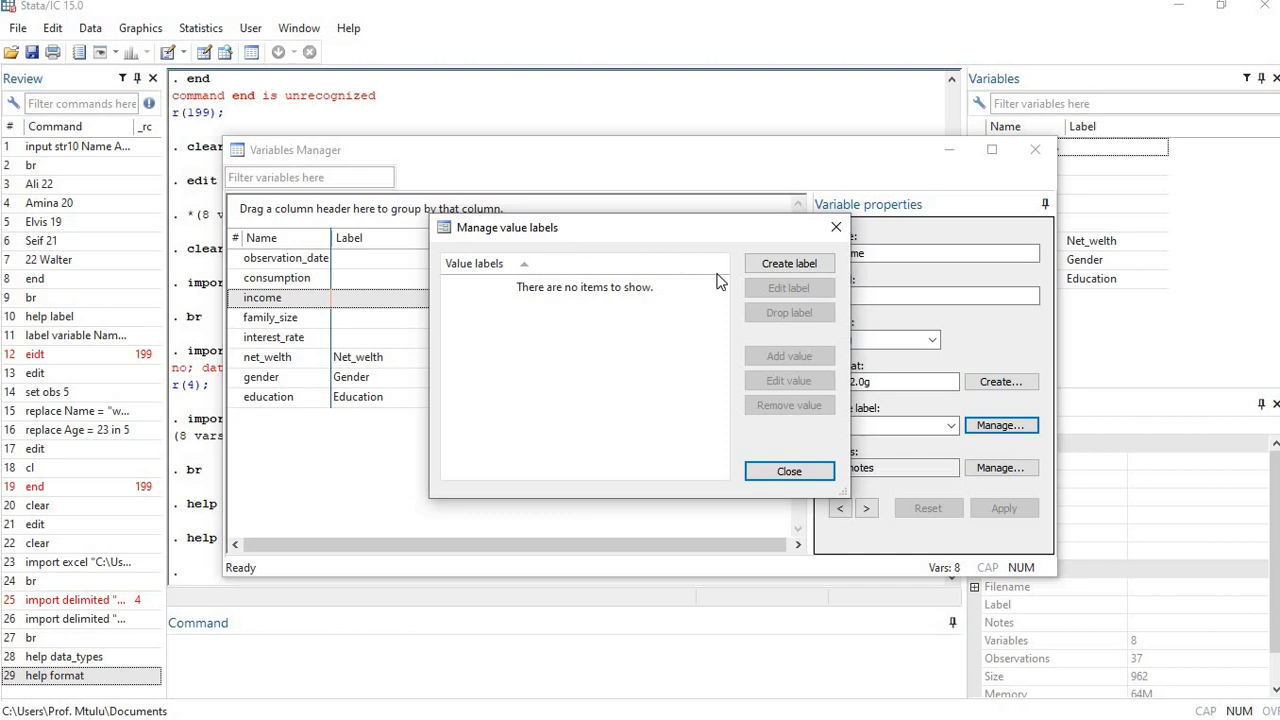
{"action": "left_click", "coordinate": [778, 263]}
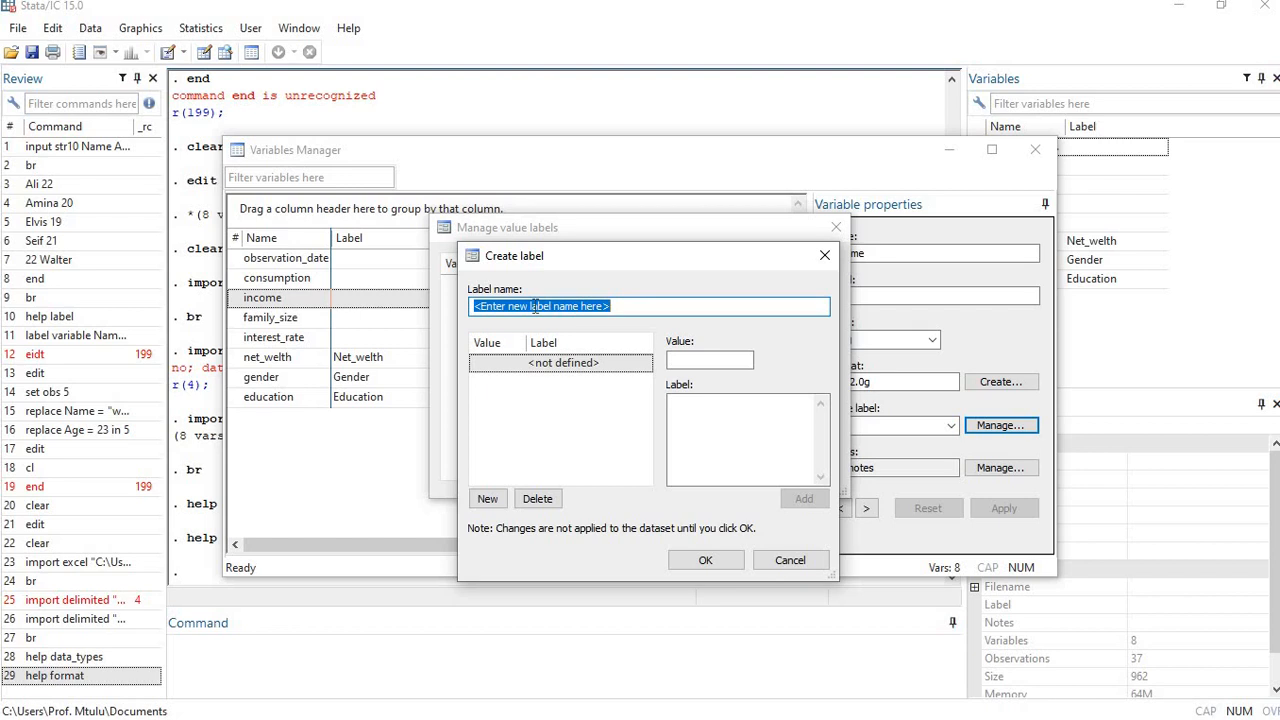
{"action": "type", "text": "G"}
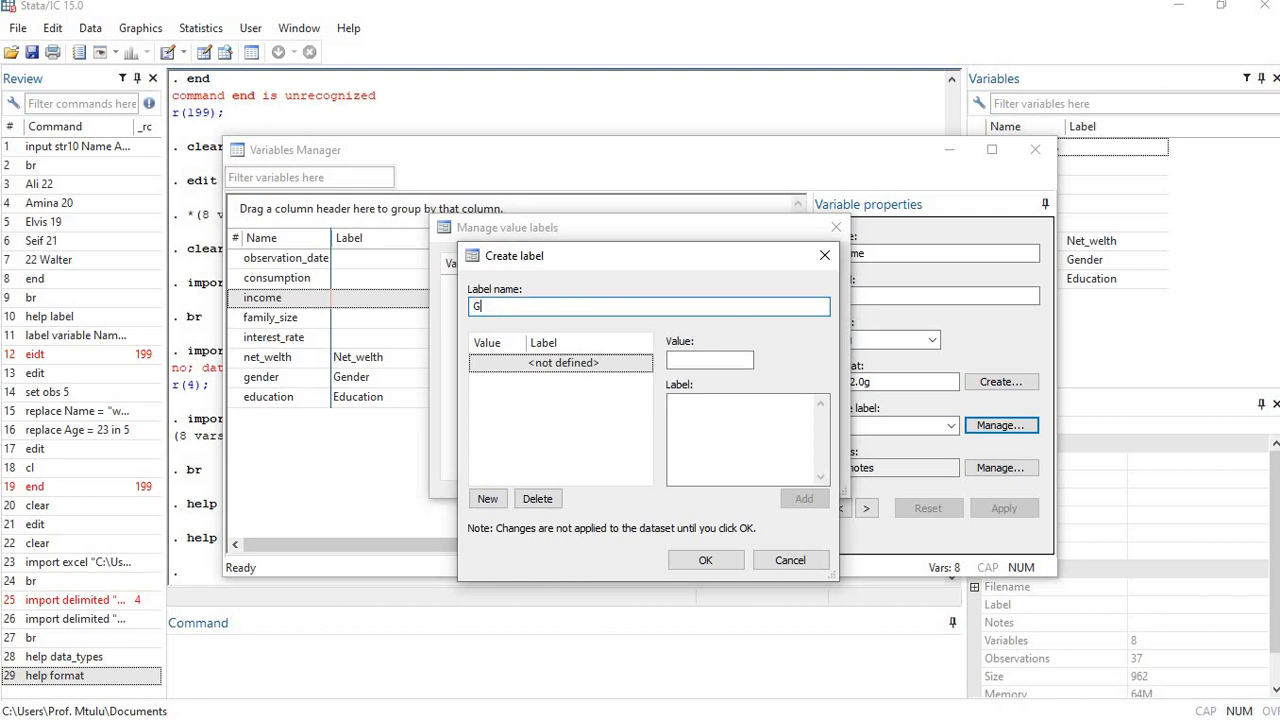
{"action": "type", "text": "ender"}
Add value 1 with the label Male to the Gender value label
{"action": "left_click", "coordinate": [701, 357]}
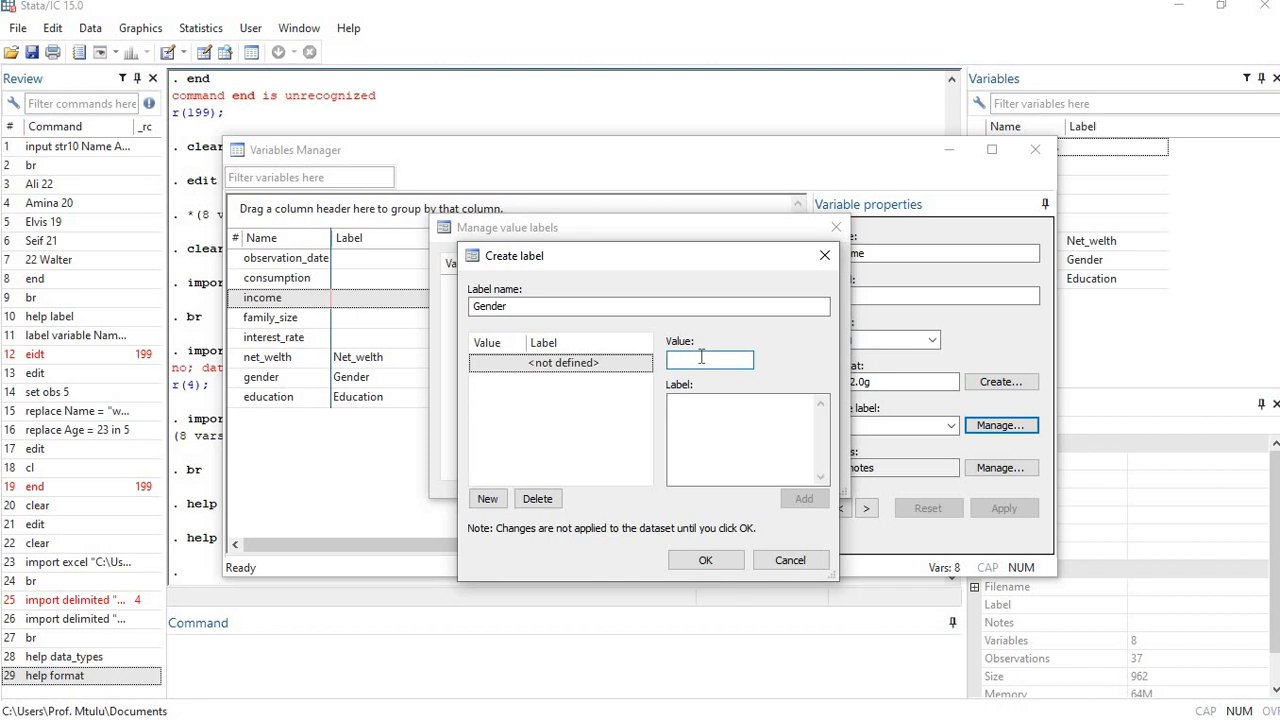
{"action": "type", "text": "1"}
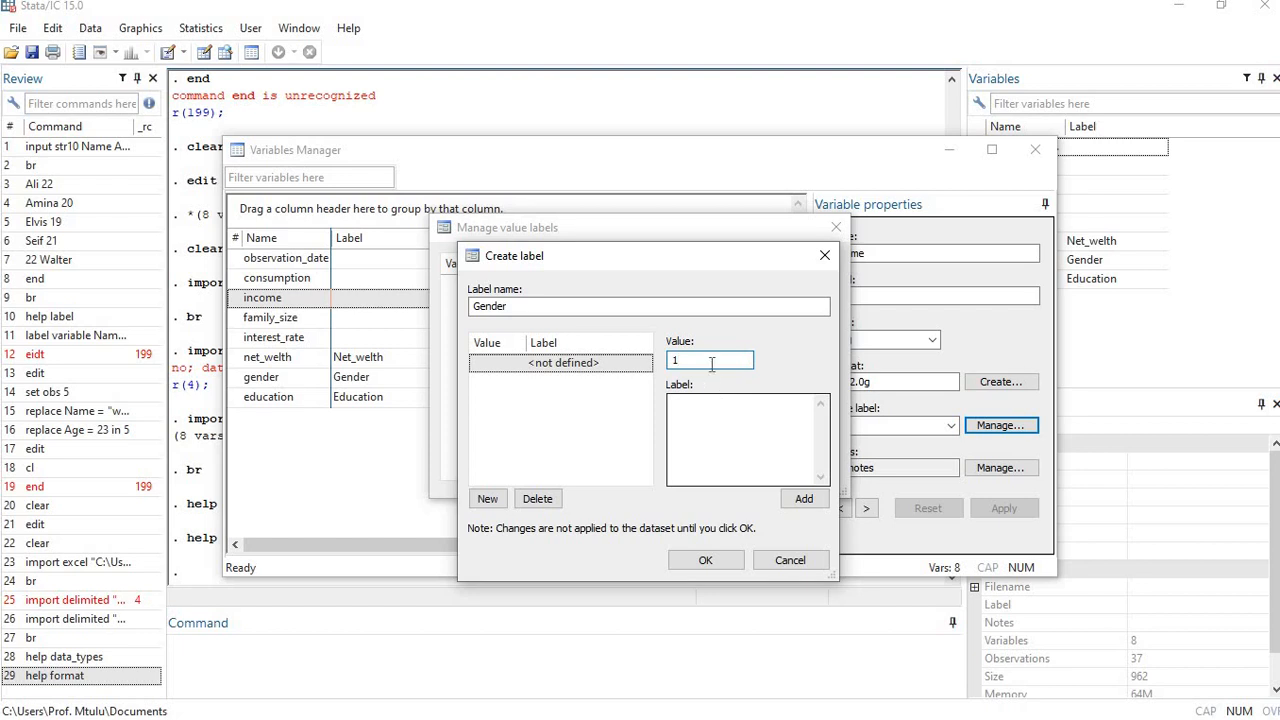
{"action": "left_click", "coordinate": [710, 422]}
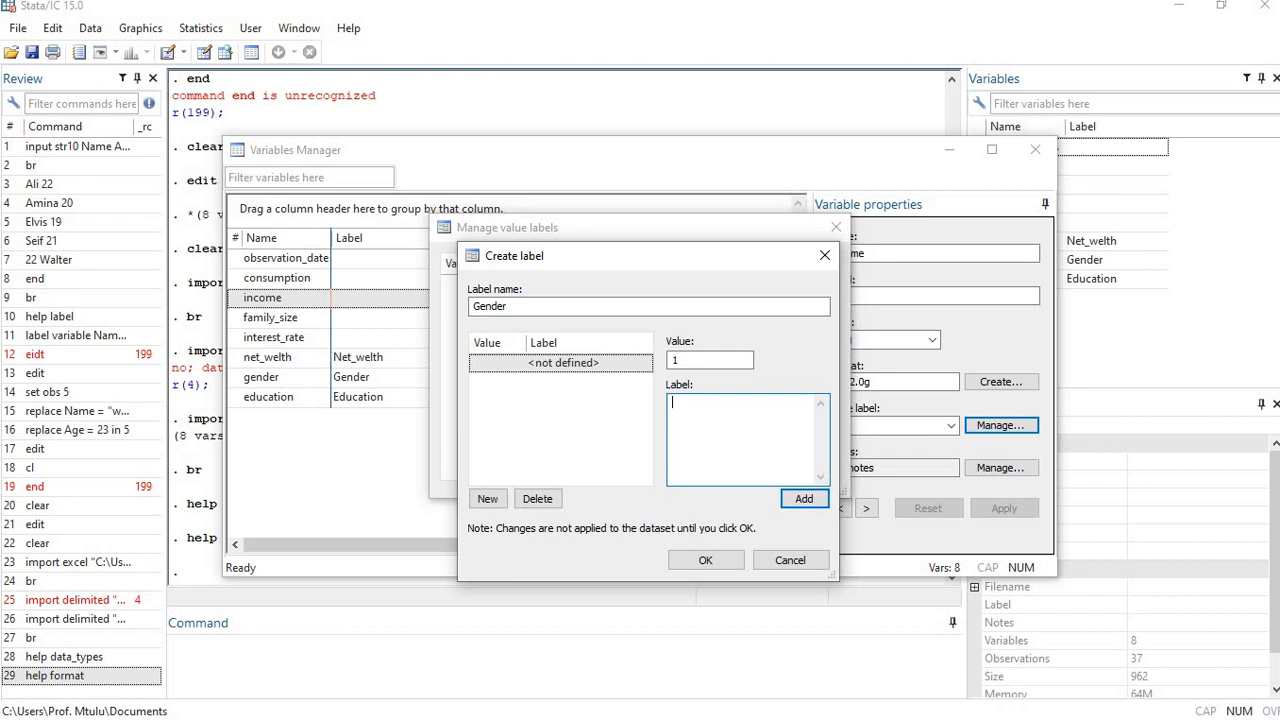
{"action": "type", "text": "MM"}
{"action": "key", "text": "BackSpace"}
{"action": "type", "text": "ale"}
{"action": "left_click", "coordinate": [806, 499]}
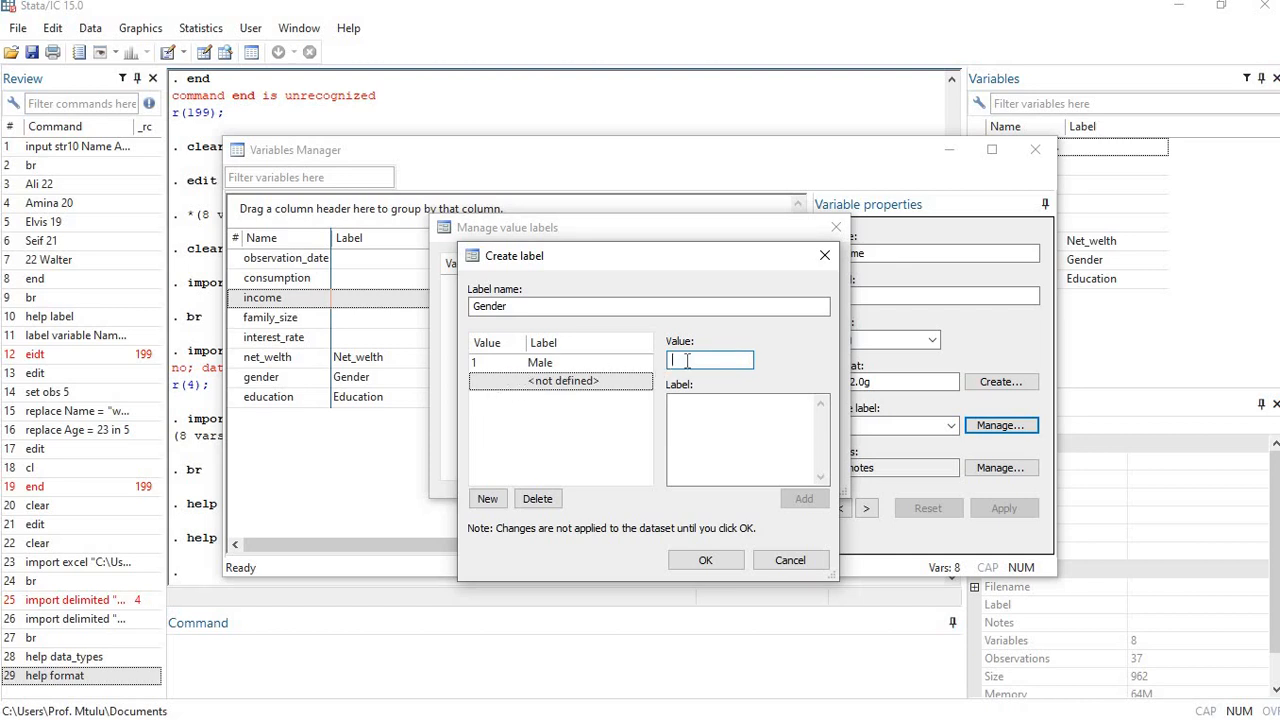
Add value 2 with the label Female to the Gender value label and save the definition
{"action": "type", "text": "2"}
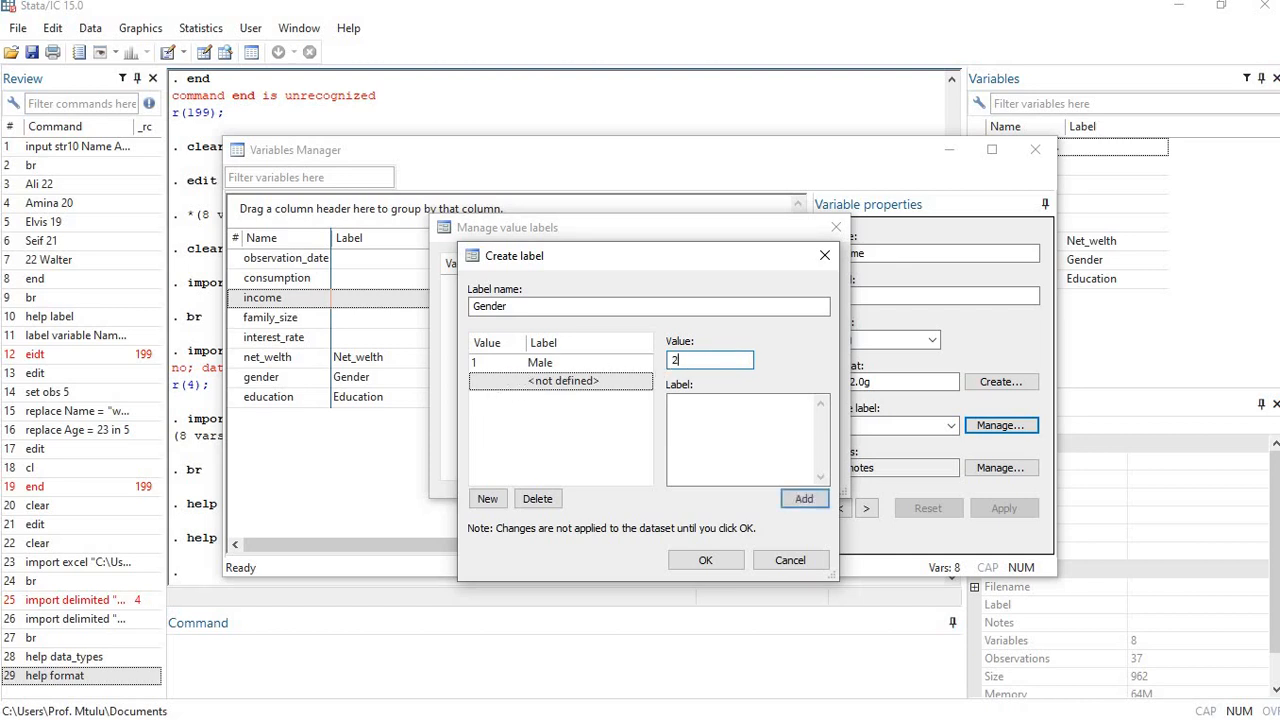
{"action": "left_click", "coordinate": [707, 436]}
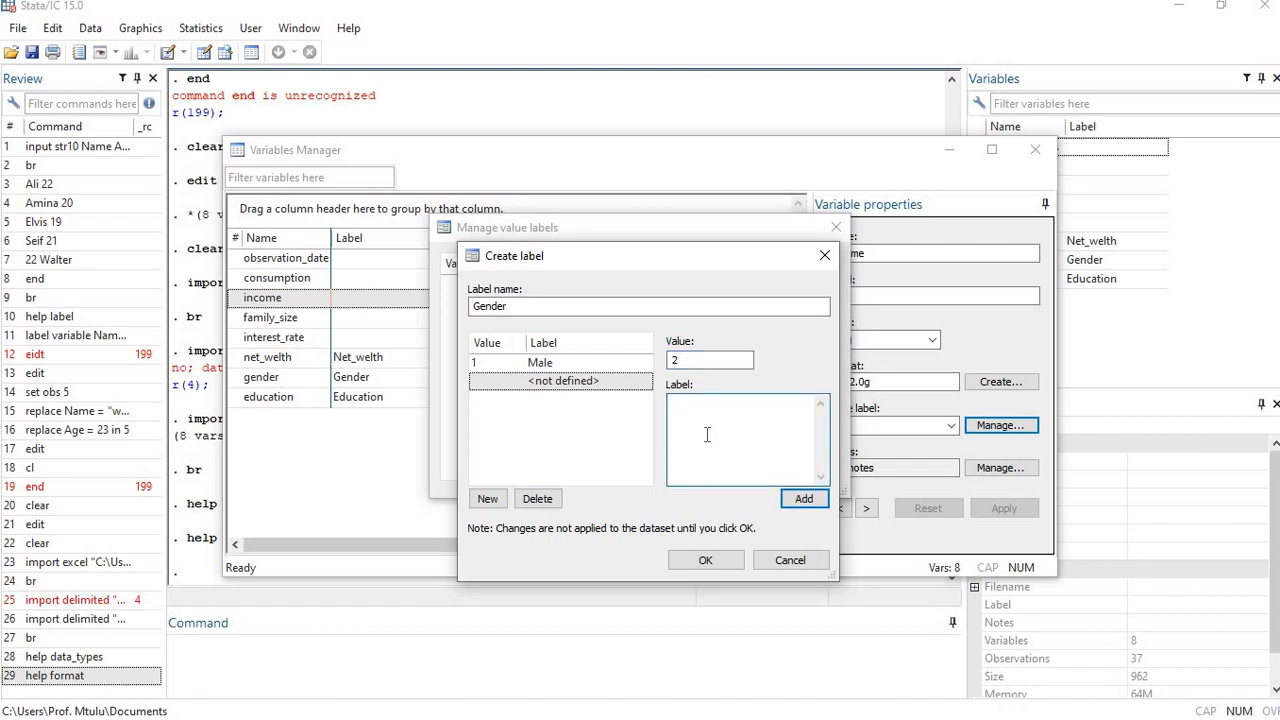
{"action": "type", "text": "Female"}
{"action": "left_click", "coordinate": [808, 502]}
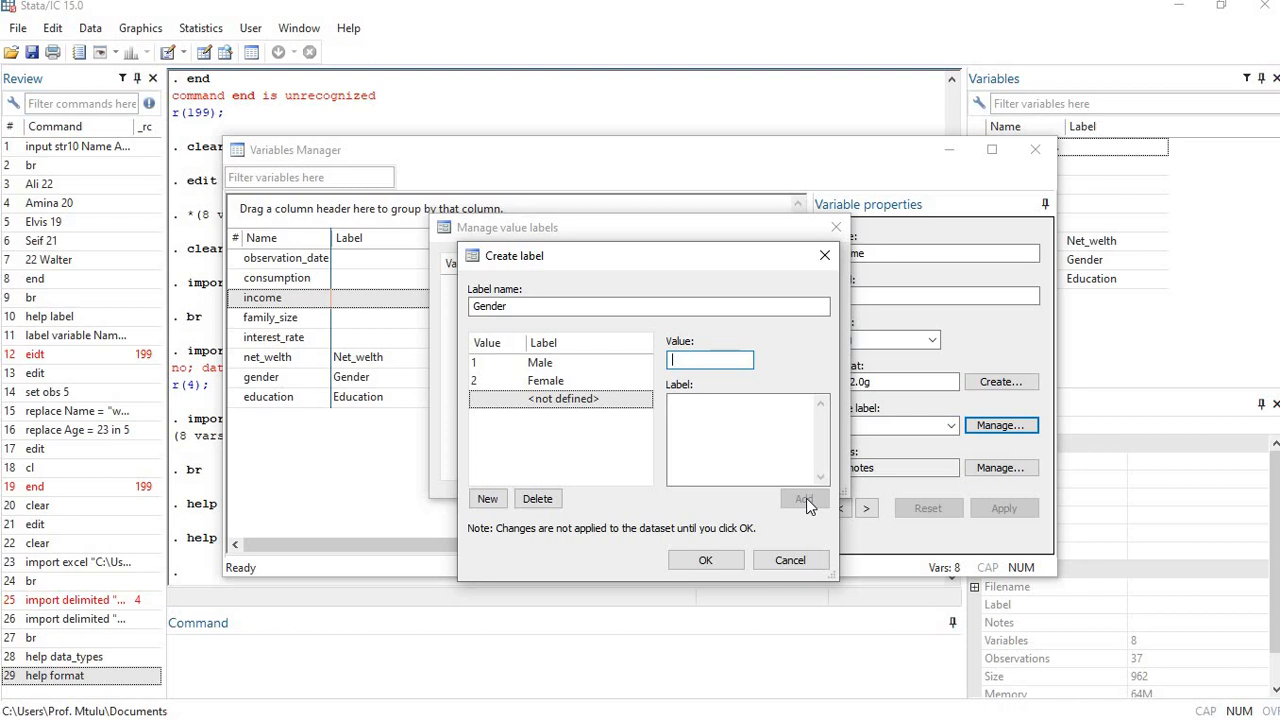
{"action": "left_click", "coordinate": [703, 562]}
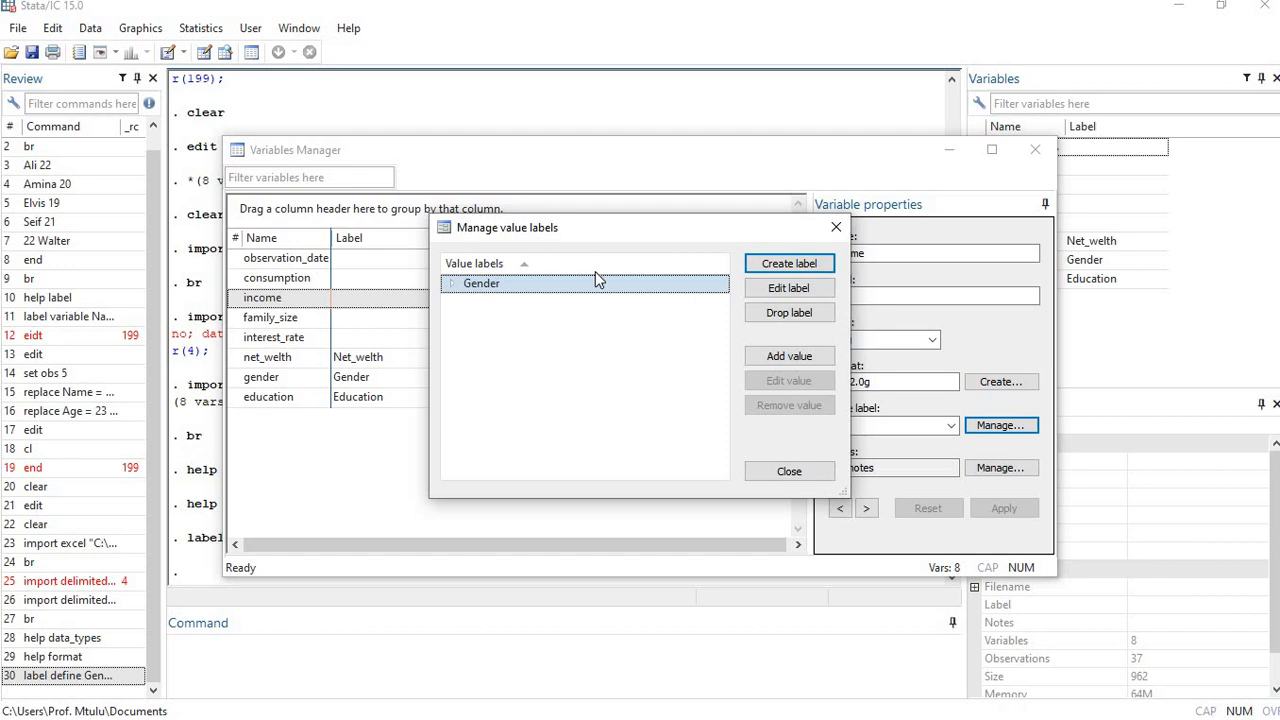
Start a second value label and add value 1 with the label Primary
{"action": "left_click", "coordinate": [777, 264]}
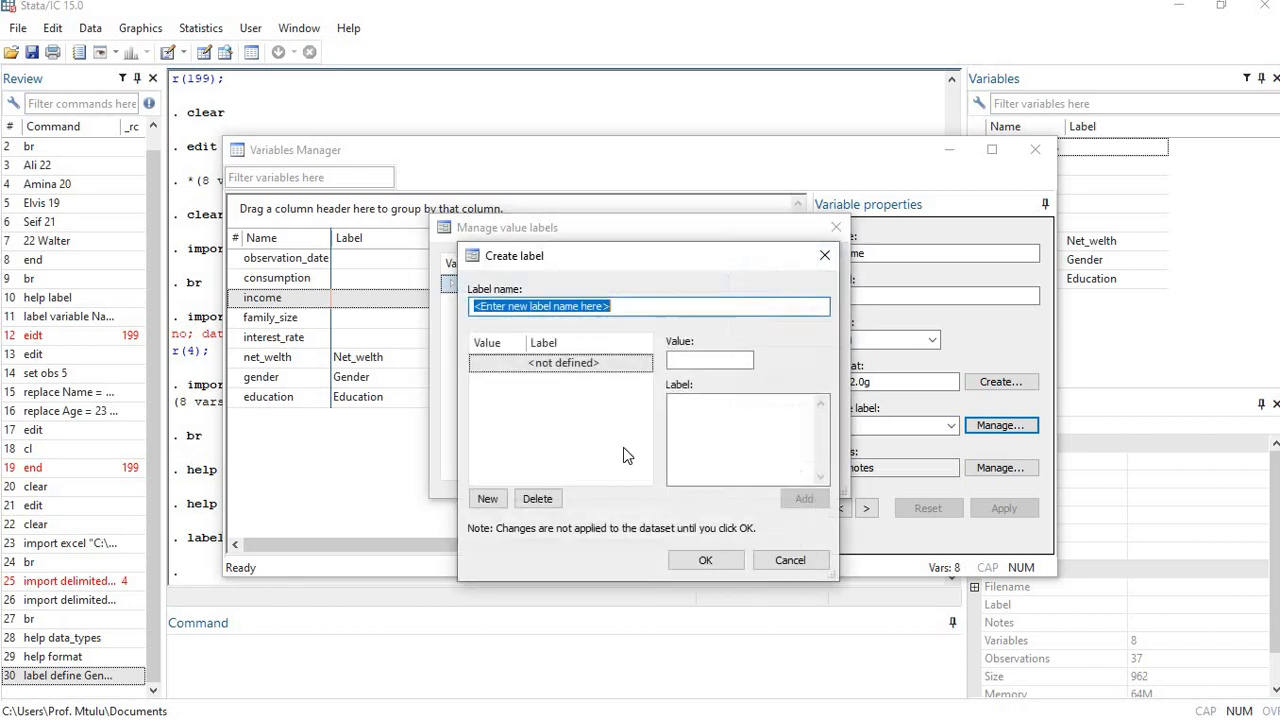
{"action": "left_click", "coordinate": [698, 360]}
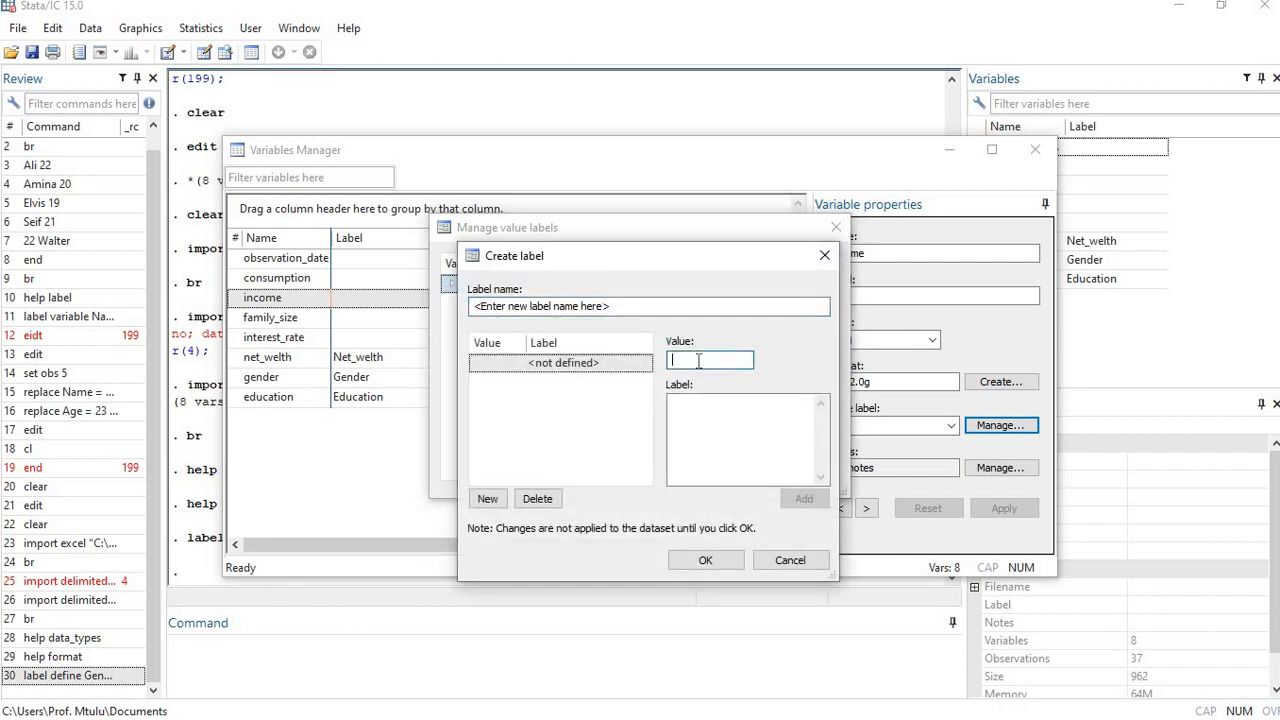
{"action": "type", "text": "1"}
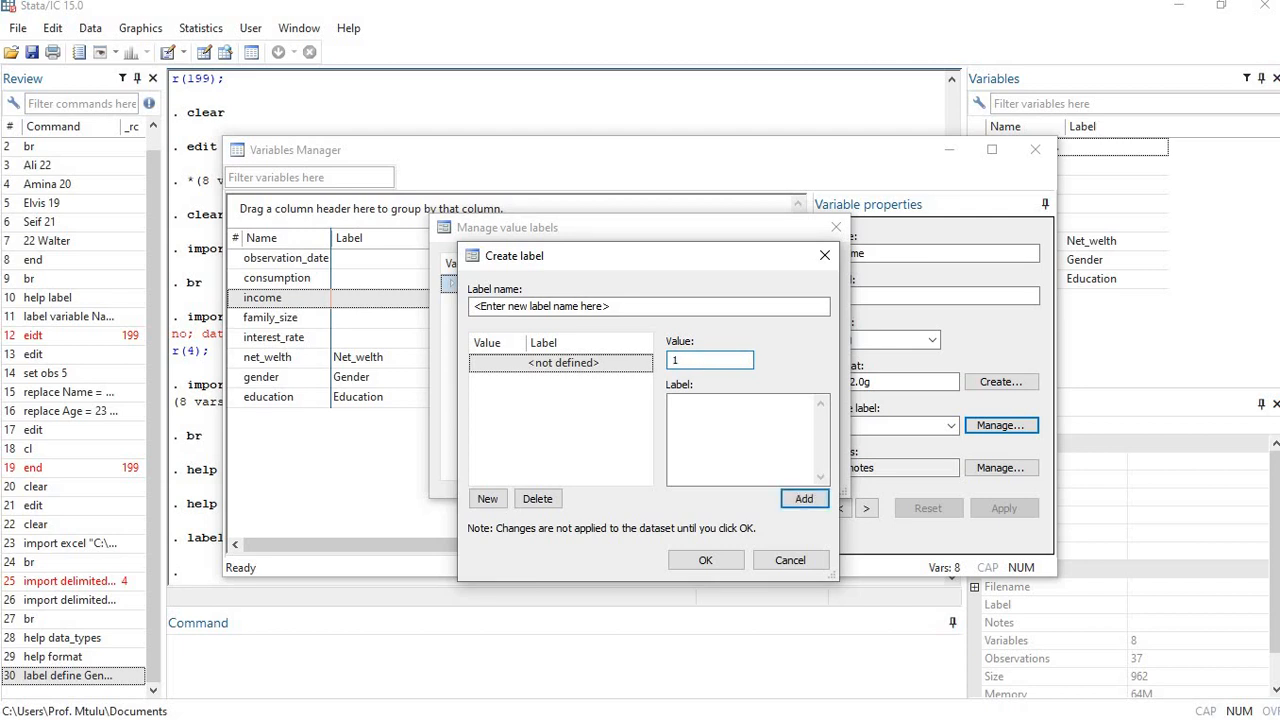
{"action": "left_click", "coordinate": [723, 414]}
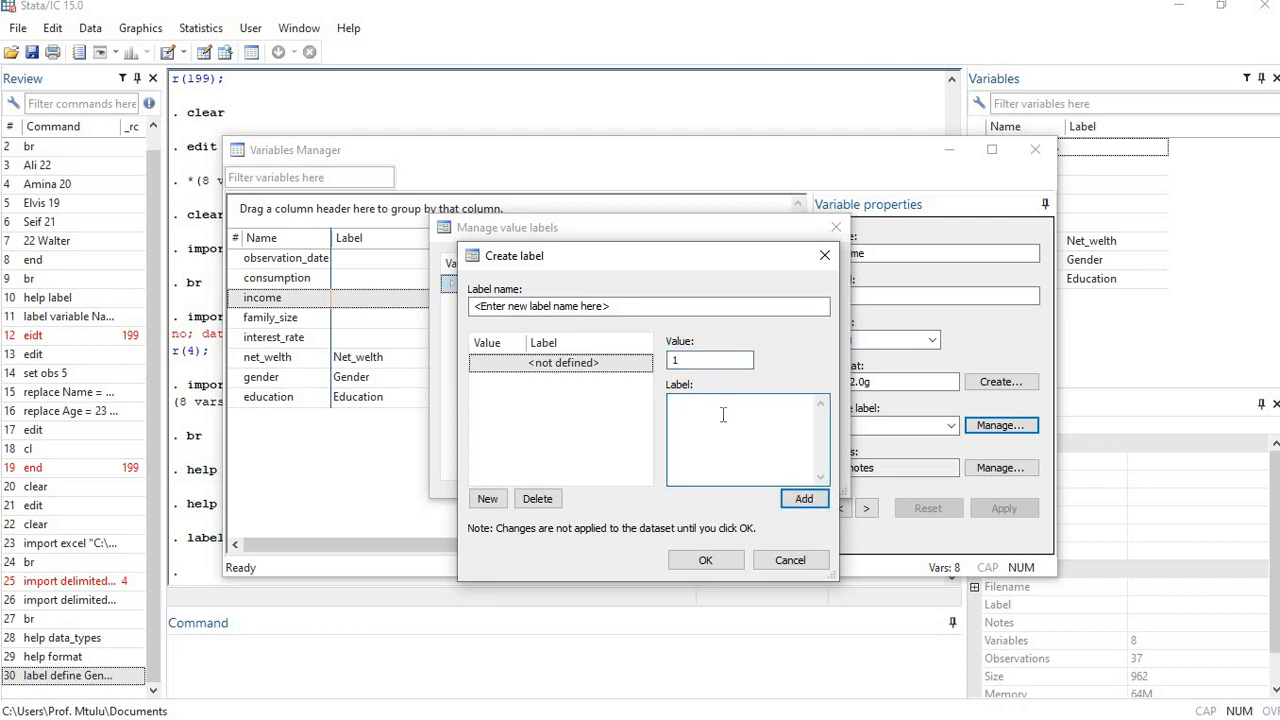
{"action": "type", "text": "Primary"}
{"action": "key", "text": "Return"}
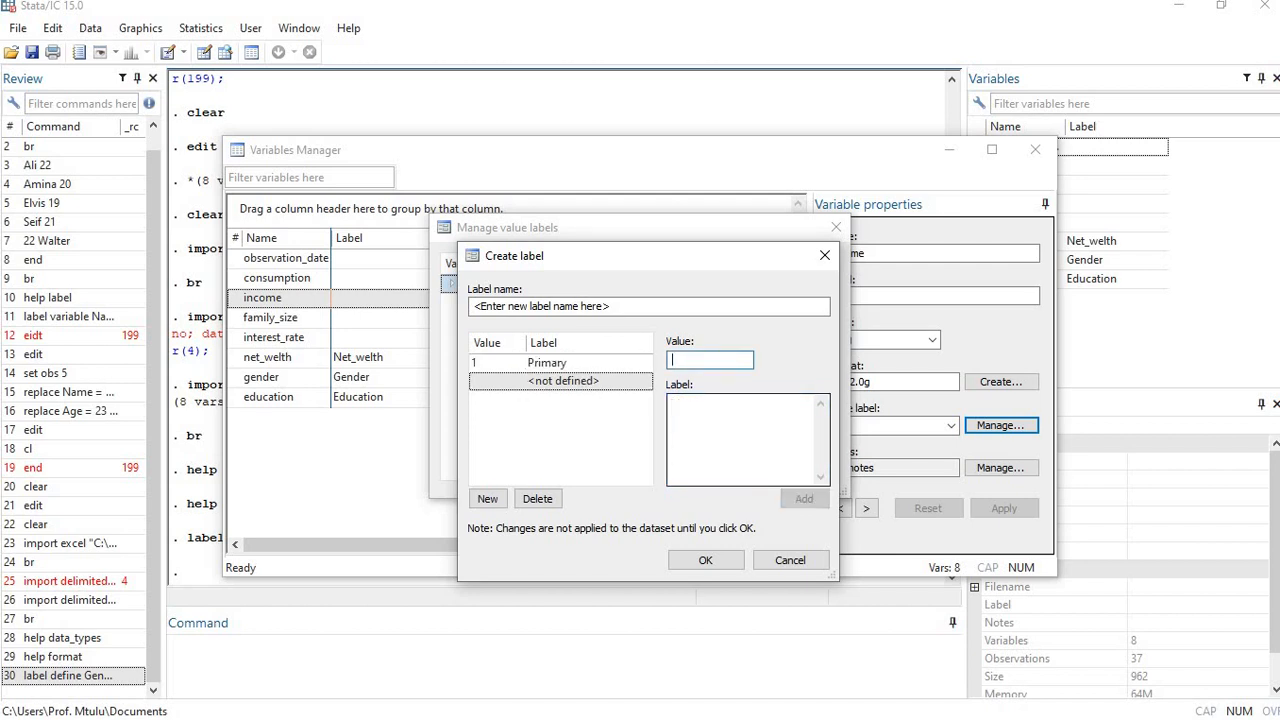
Add value 2 with the label Secondary to the new value label
{"action": "type", "text": "2"}
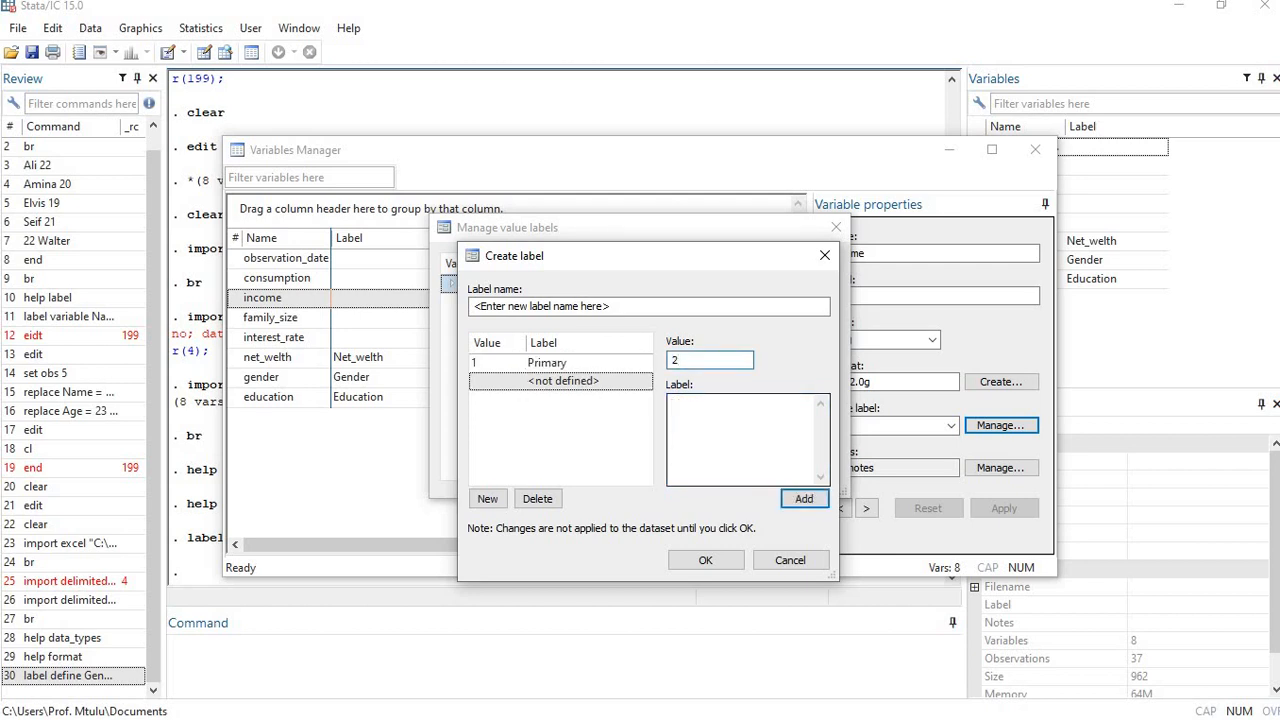
{"action": "left_click", "coordinate": [736, 433]}
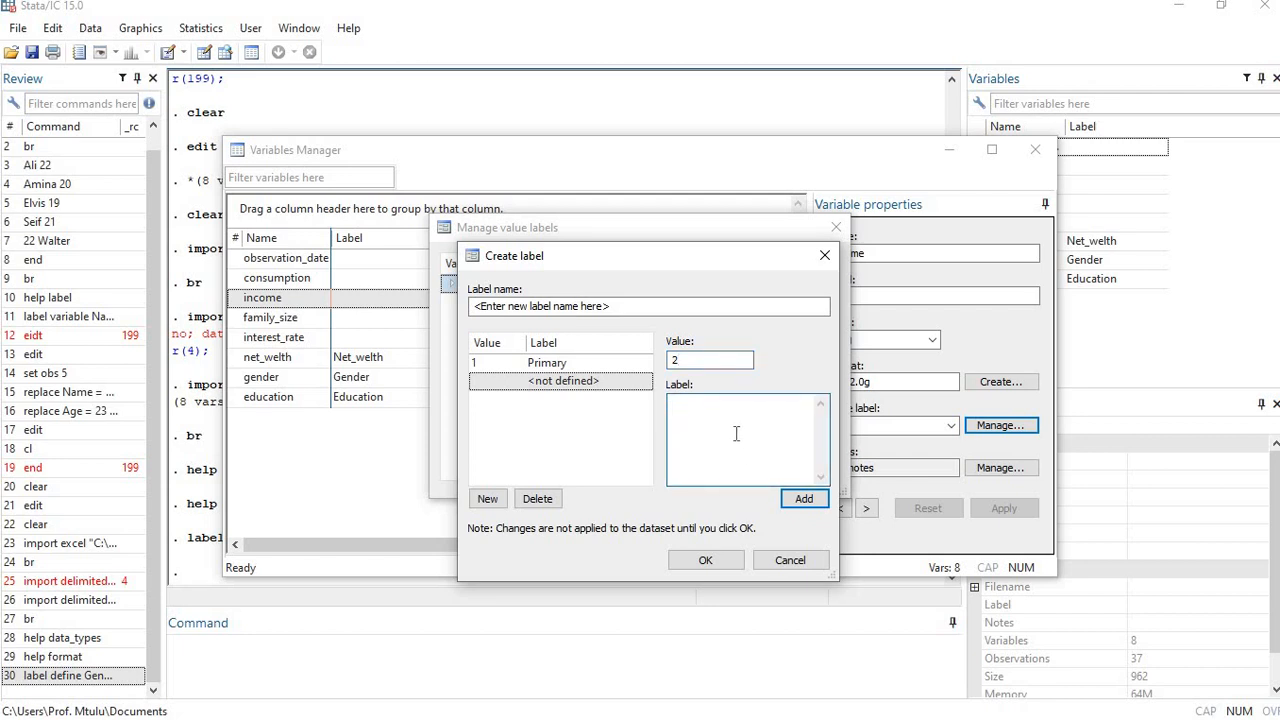
{"action": "type", "text": "Secon"}
{"action": "type", "text": "dary"}
{"action": "key", "text": "Return"}
Add value 3 with the label Tertiary to the new value label
{"action": "type", "text": "3"}
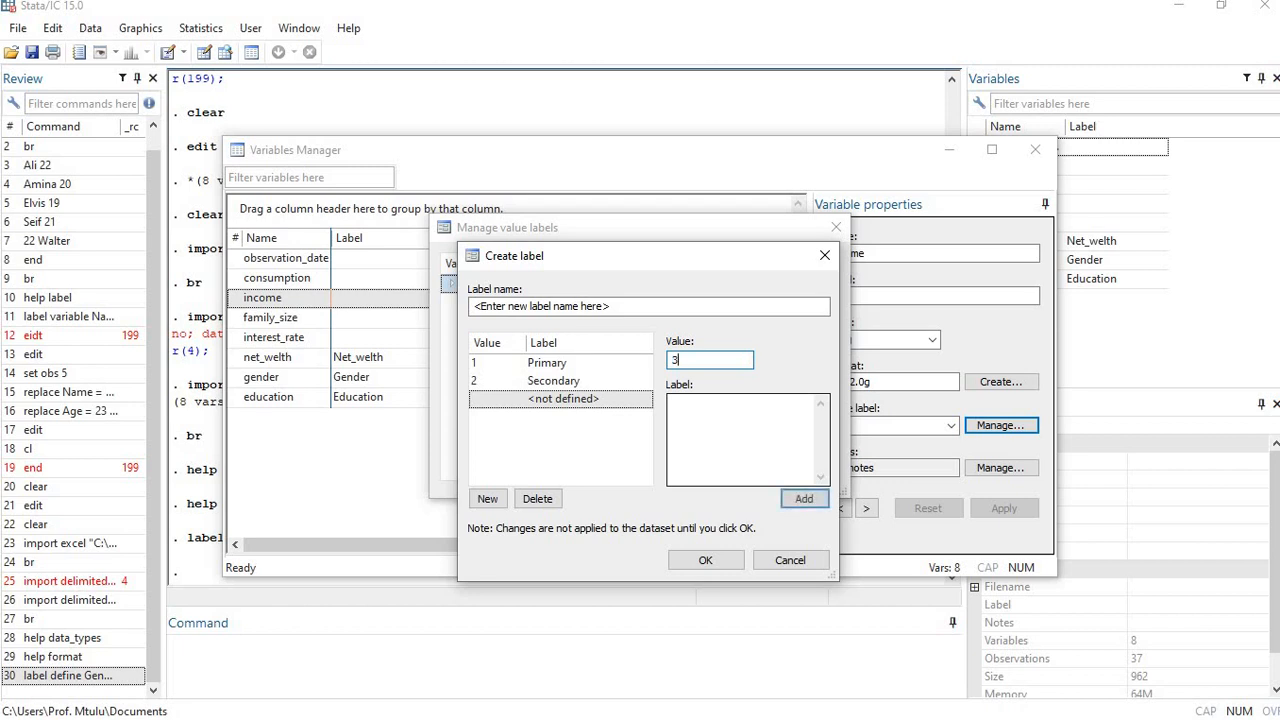
{"action": "left_click", "coordinate": [728, 448]}
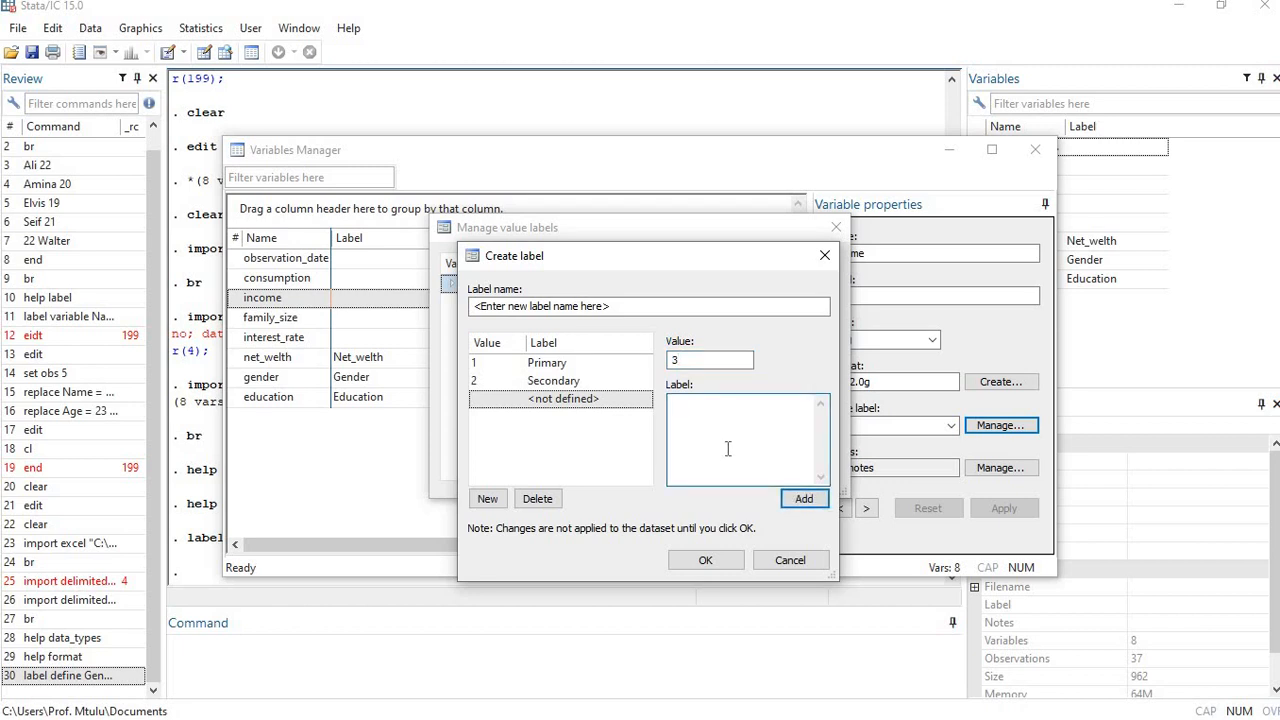
{"action": "type", "text": "Tertiary"}
{"action": "key", "text": "Return"}
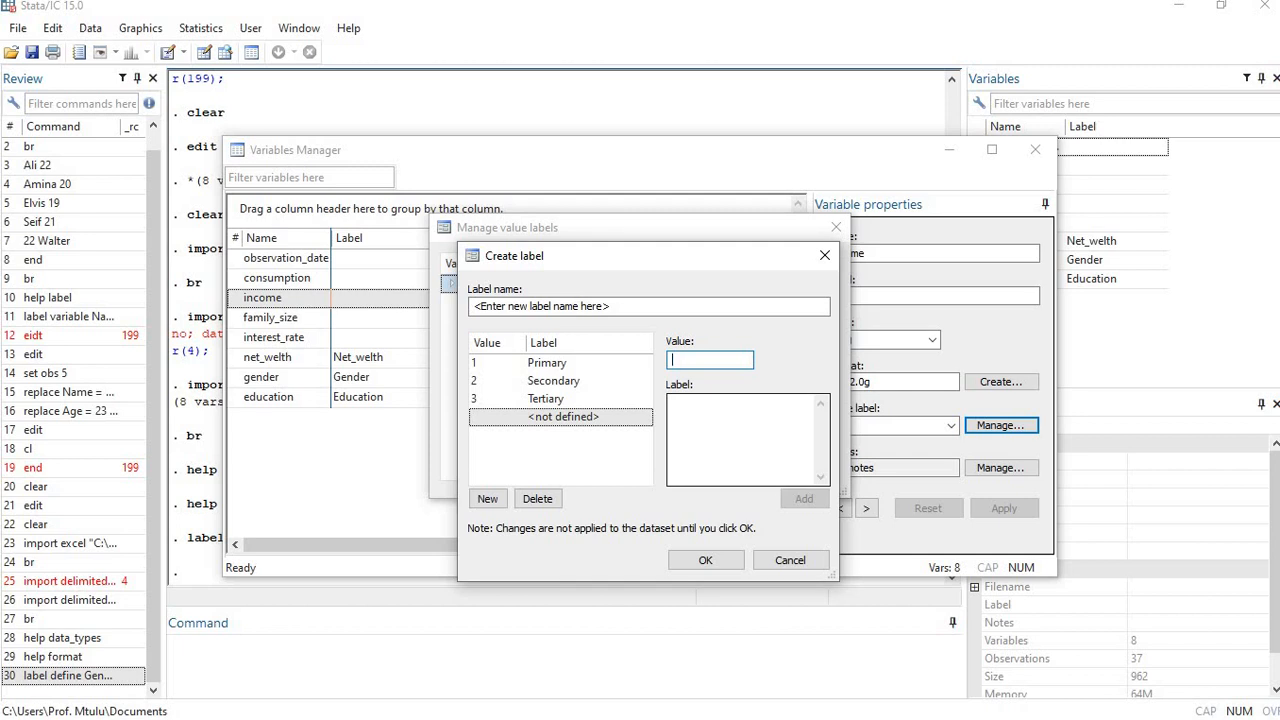
Name the new value label Education and save its definition
{"action": "left_click", "coordinate": [705, 563]}
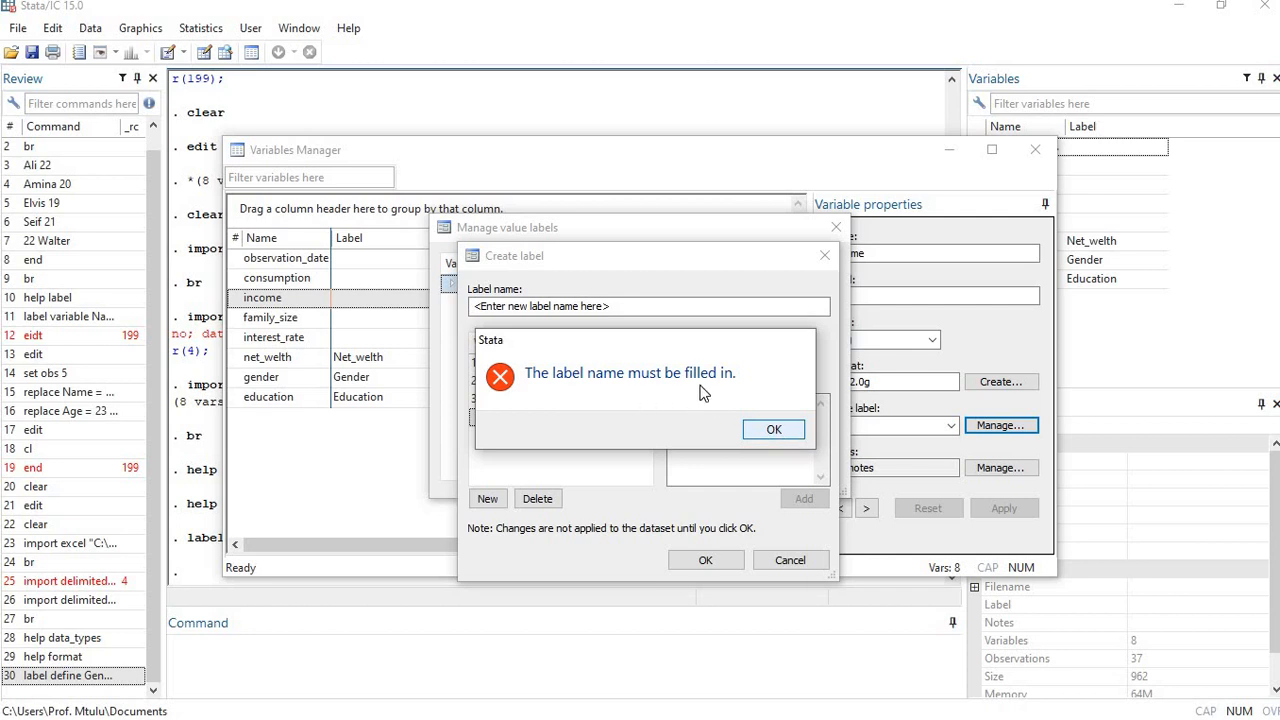
{"action": "key", "text": "Return"}
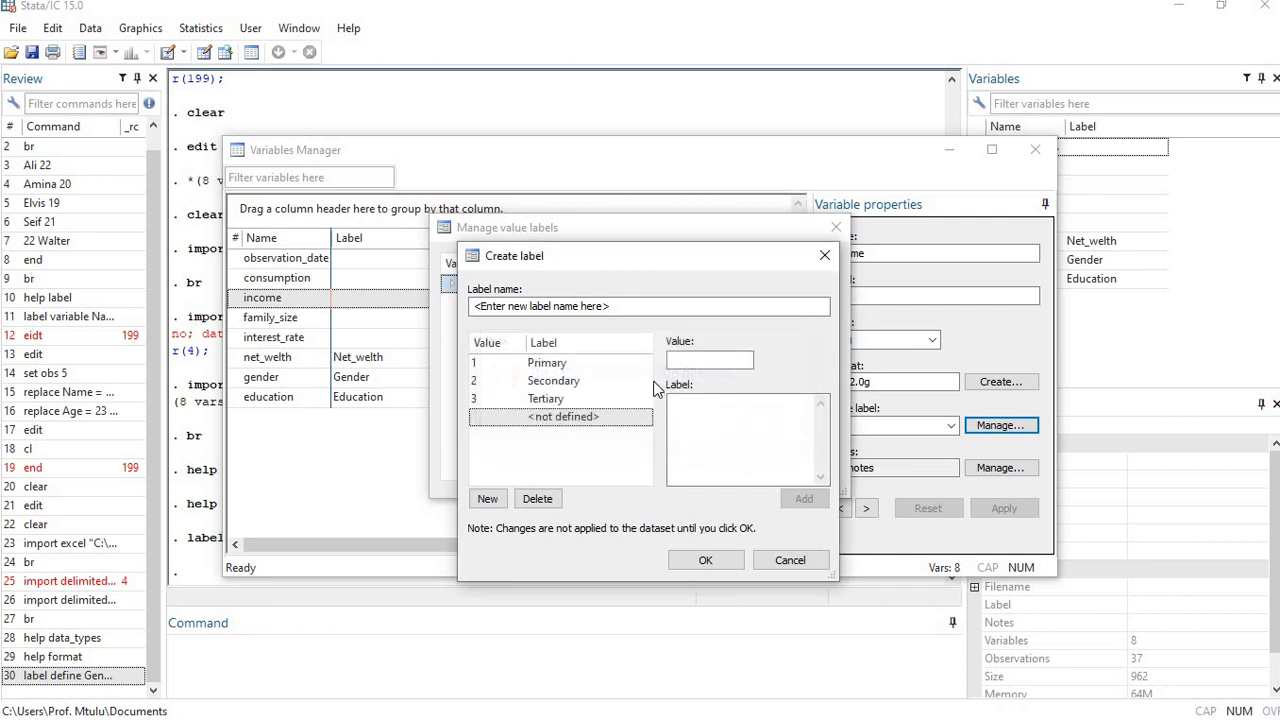
{"action": "left_click", "coordinate": [582, 307]}
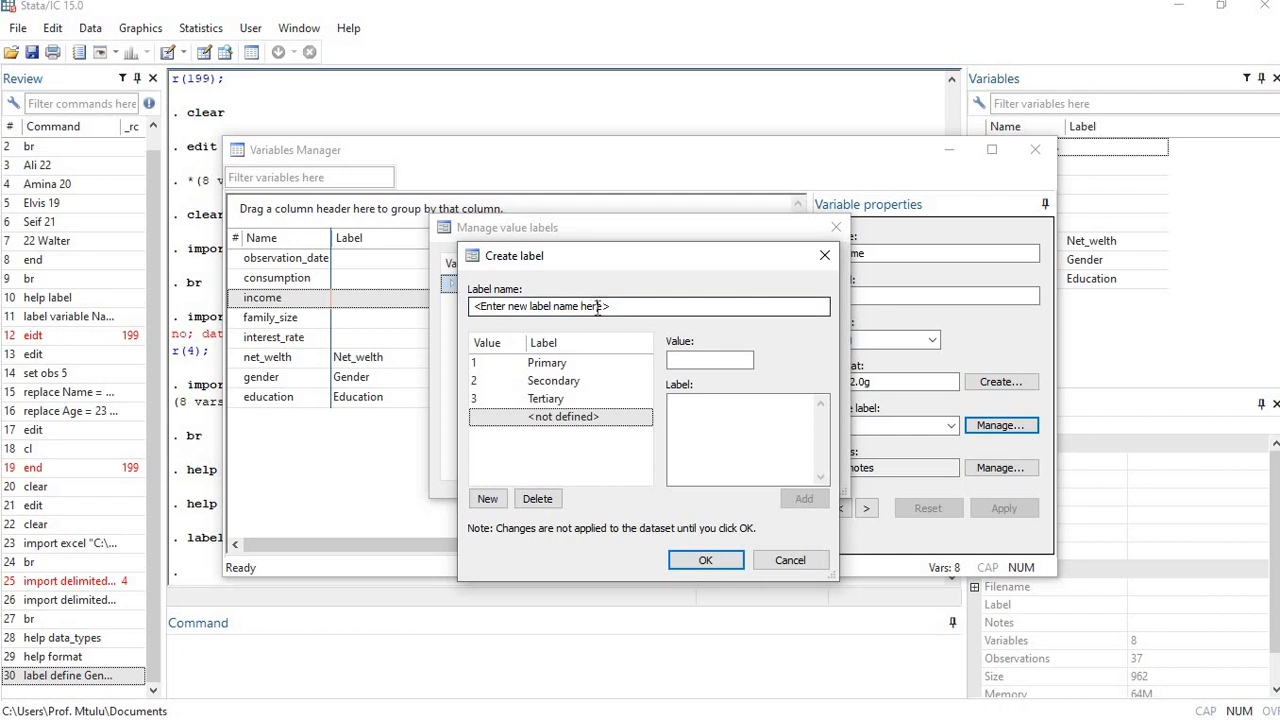
{"action": "double_click", "coordinate": [598, 308]}
{"action": "key", "text": "ctrl+a"}
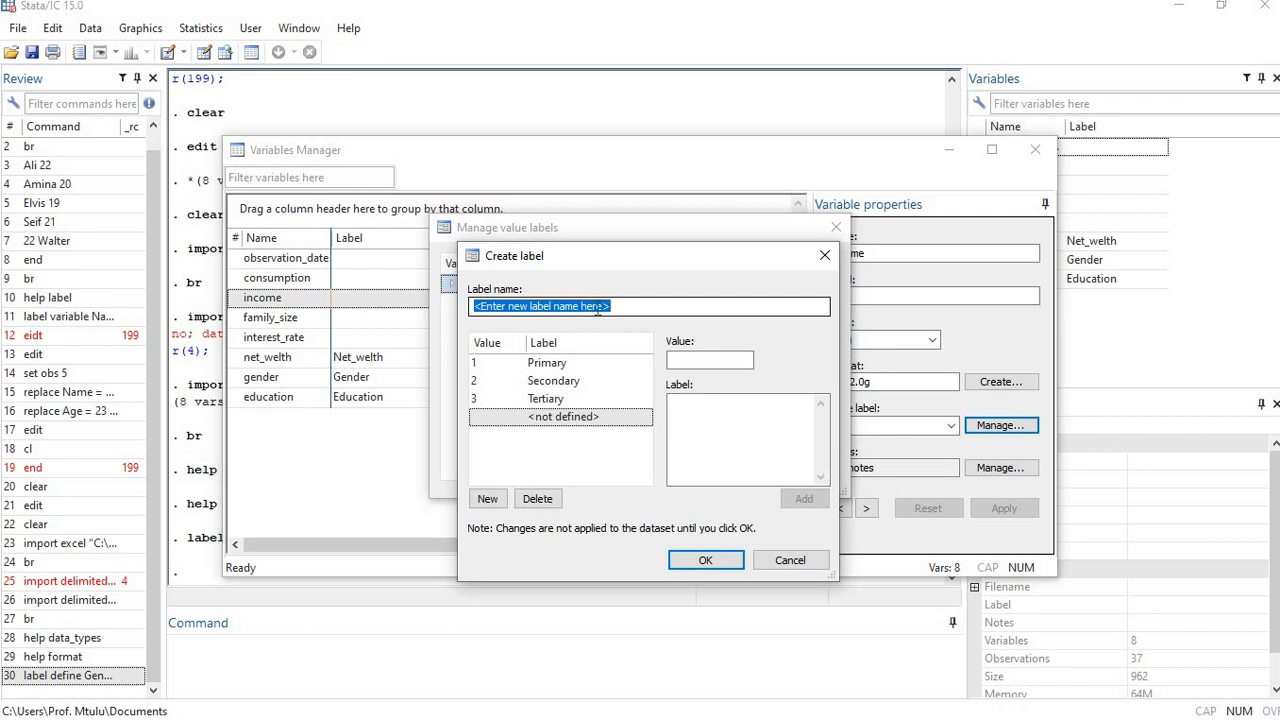
{"action": "type", "text": "E"}
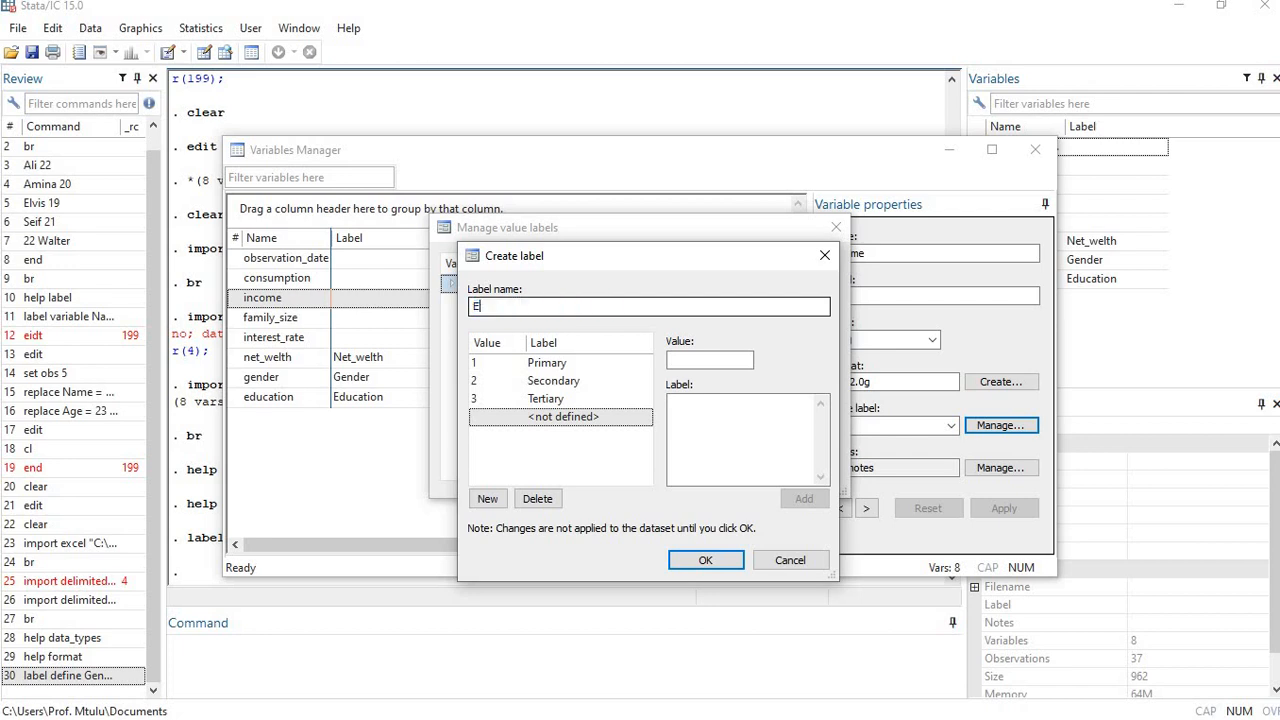
{"action": "type", "text": "ducation"}
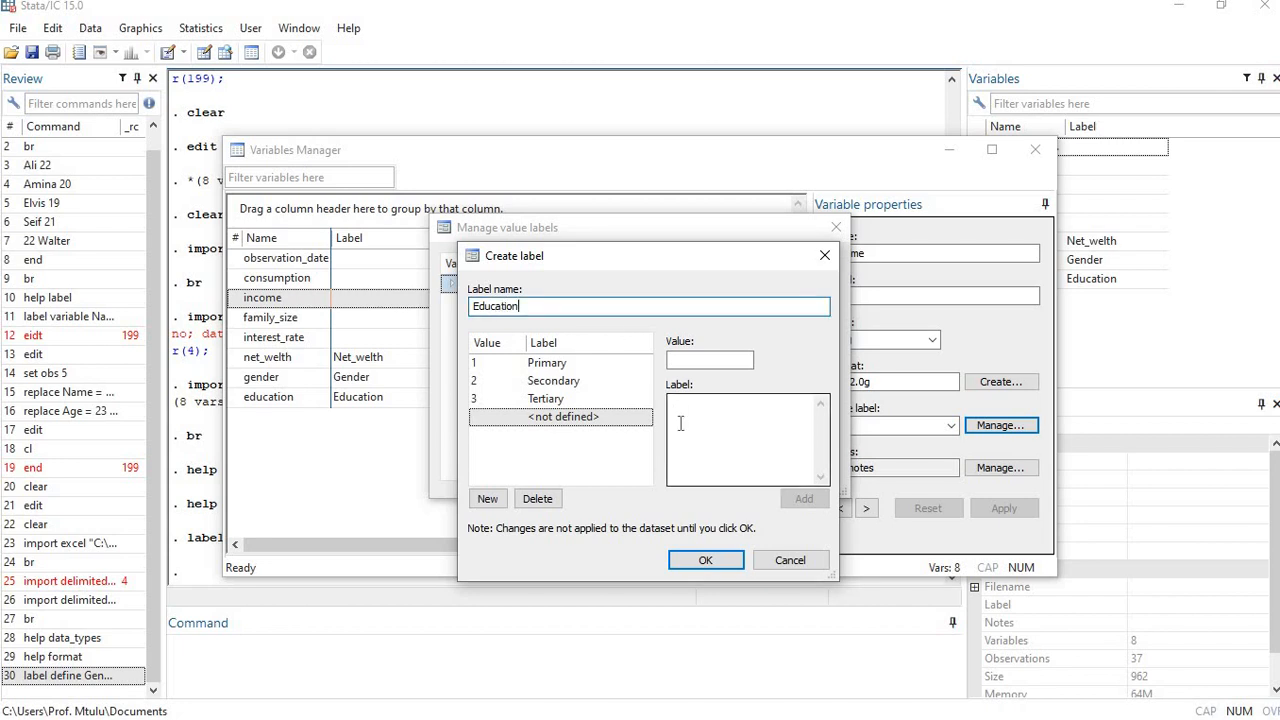
{"action": "left_click", "coordinate": [705, 561]}
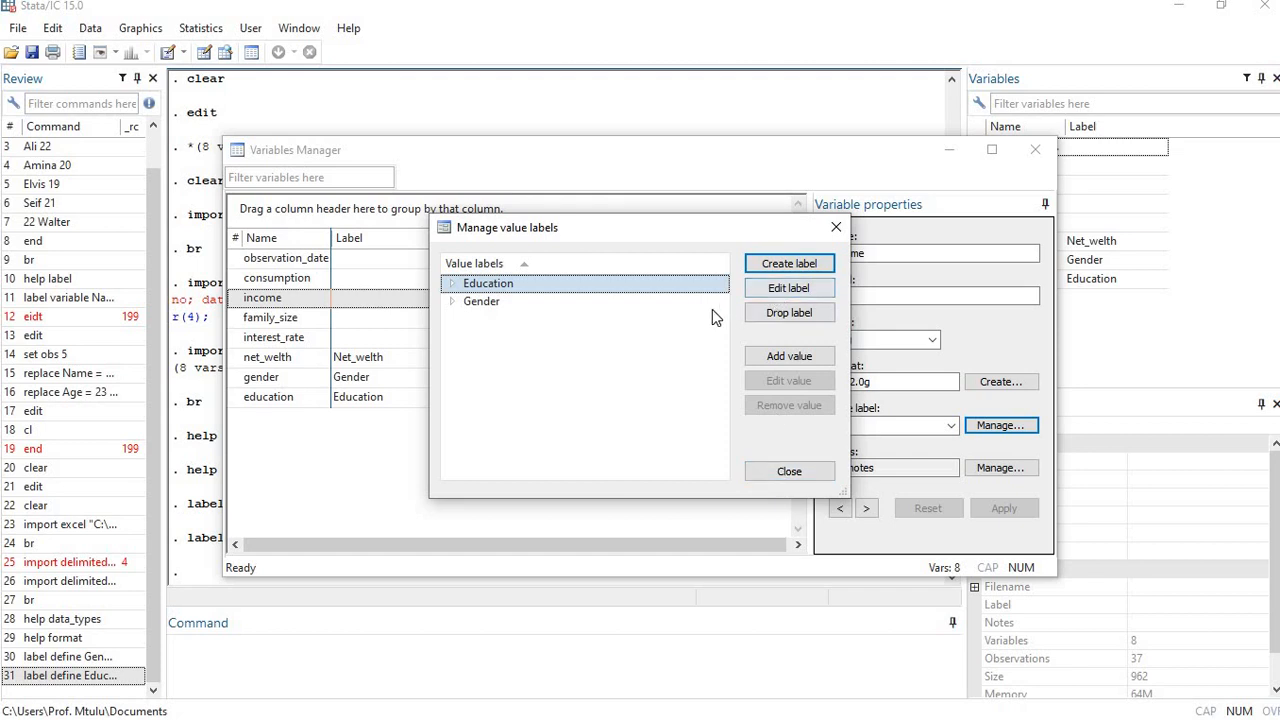
Expand the Education and Gender value labels to review their values, and close the value label manager
{"action": "left_click", "coordinate": [452, 284]}
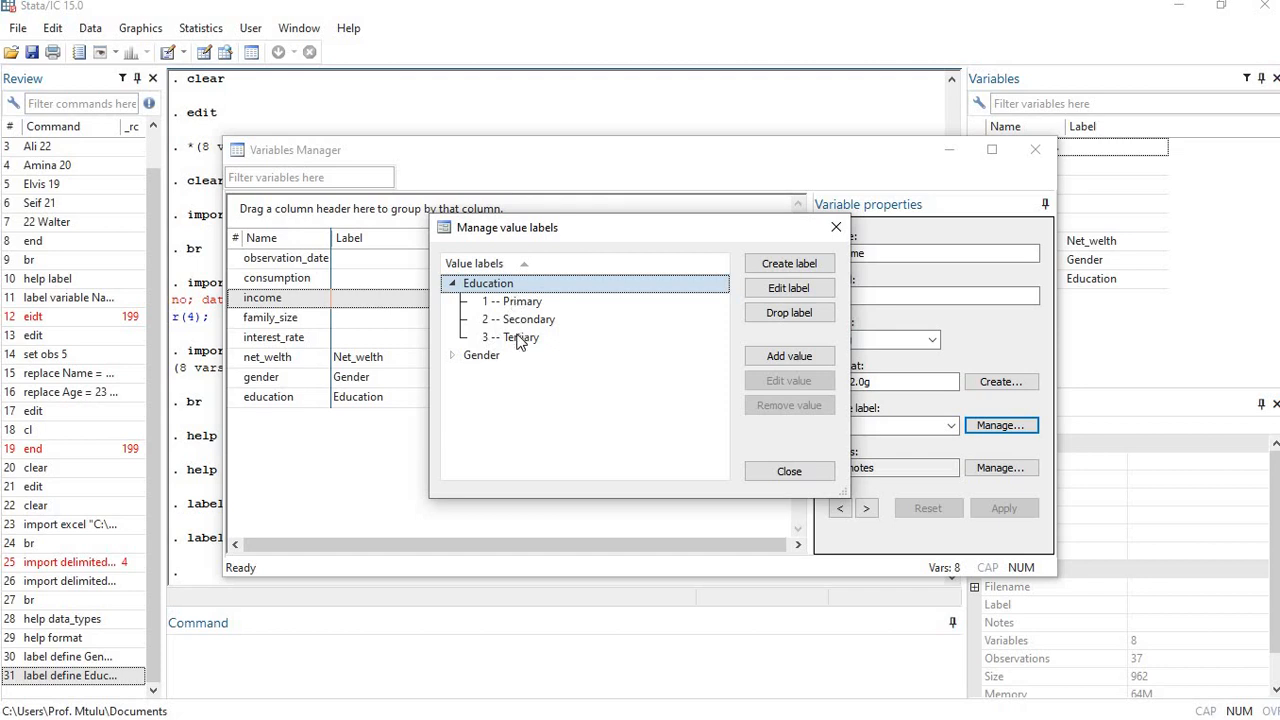
{"action": "double_click", "coordinate": [452, 358]}
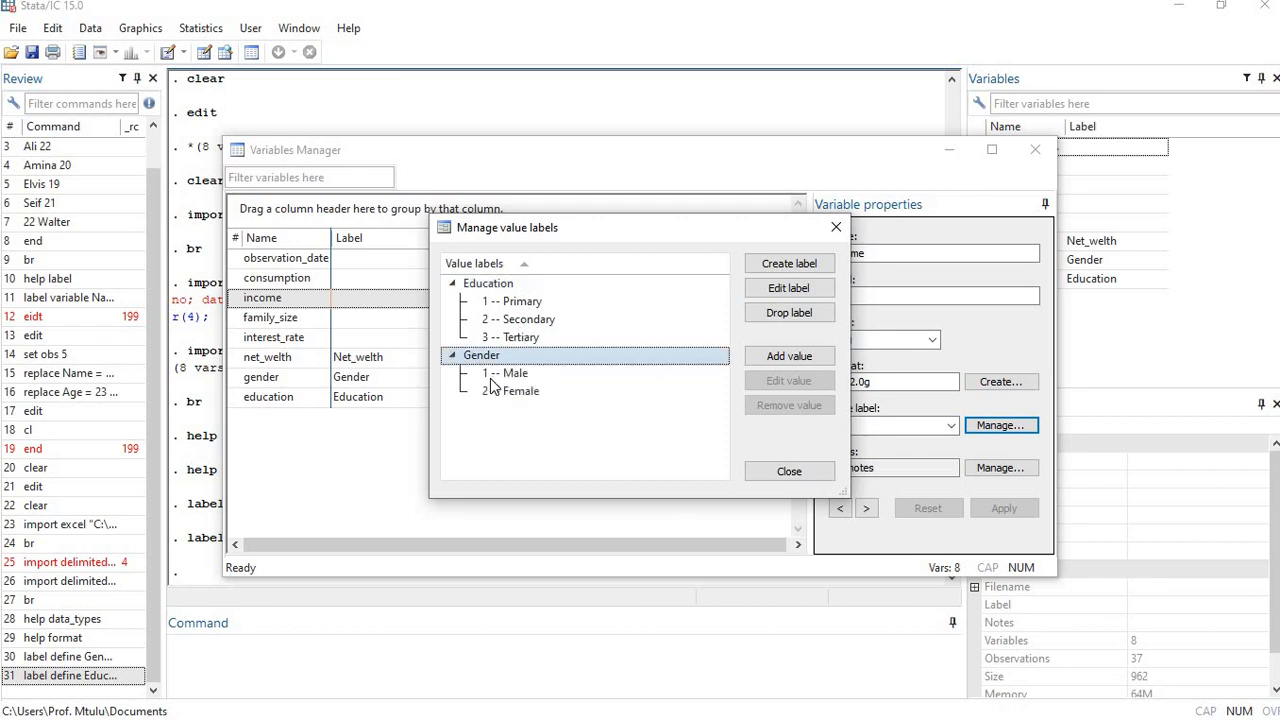
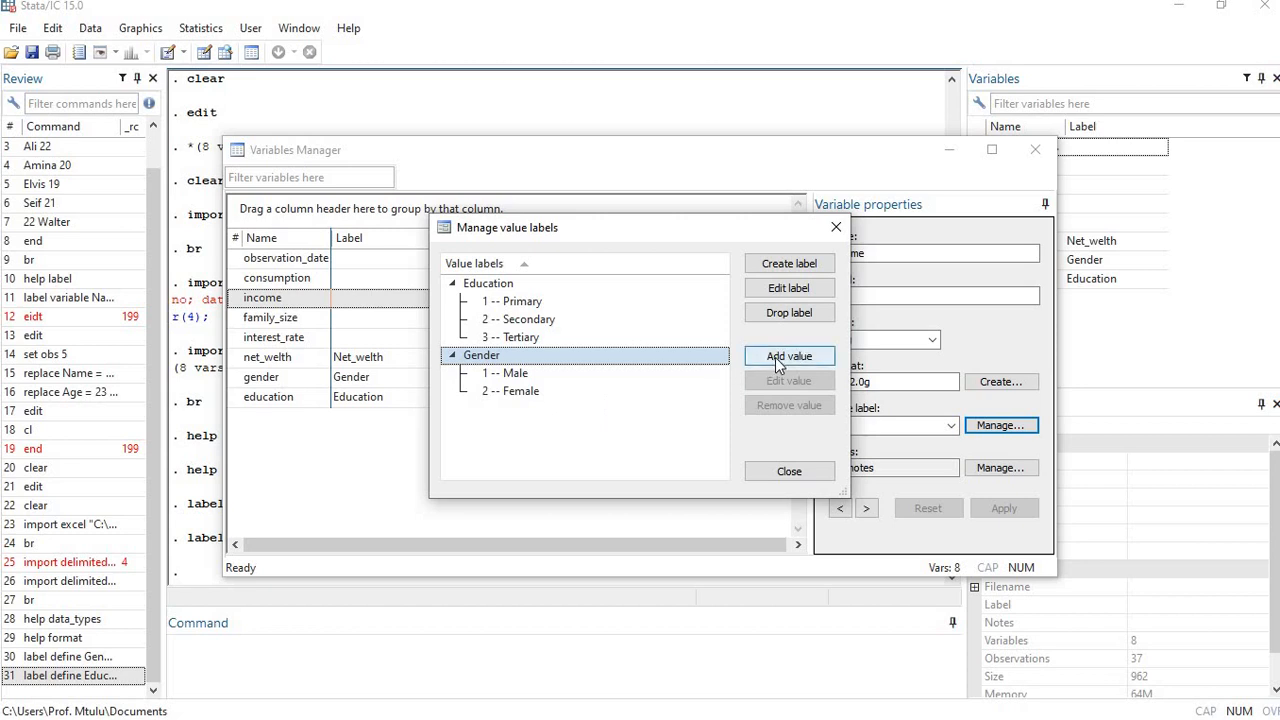
{"action": "left_click", "coordinate": [788, 472]}
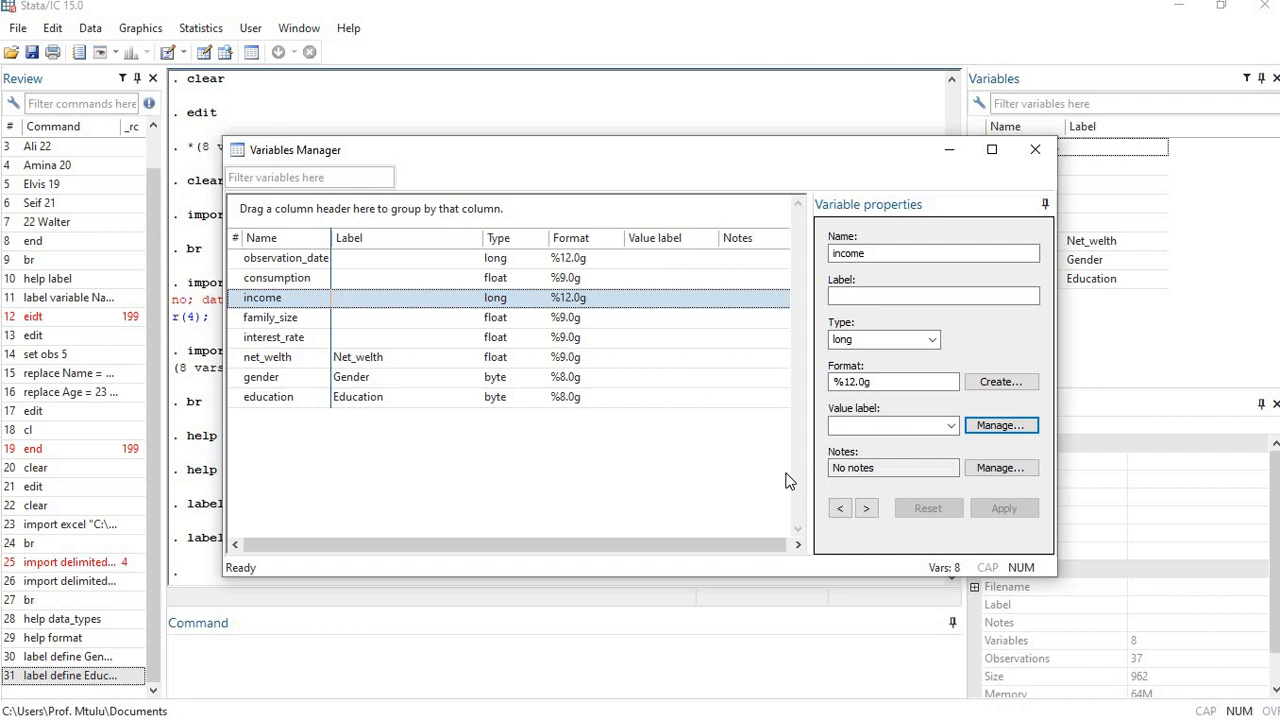
Assign the Gender value label to the gender variable and apply the change
{"action": "left_click", "coordinate": [278, 379]}
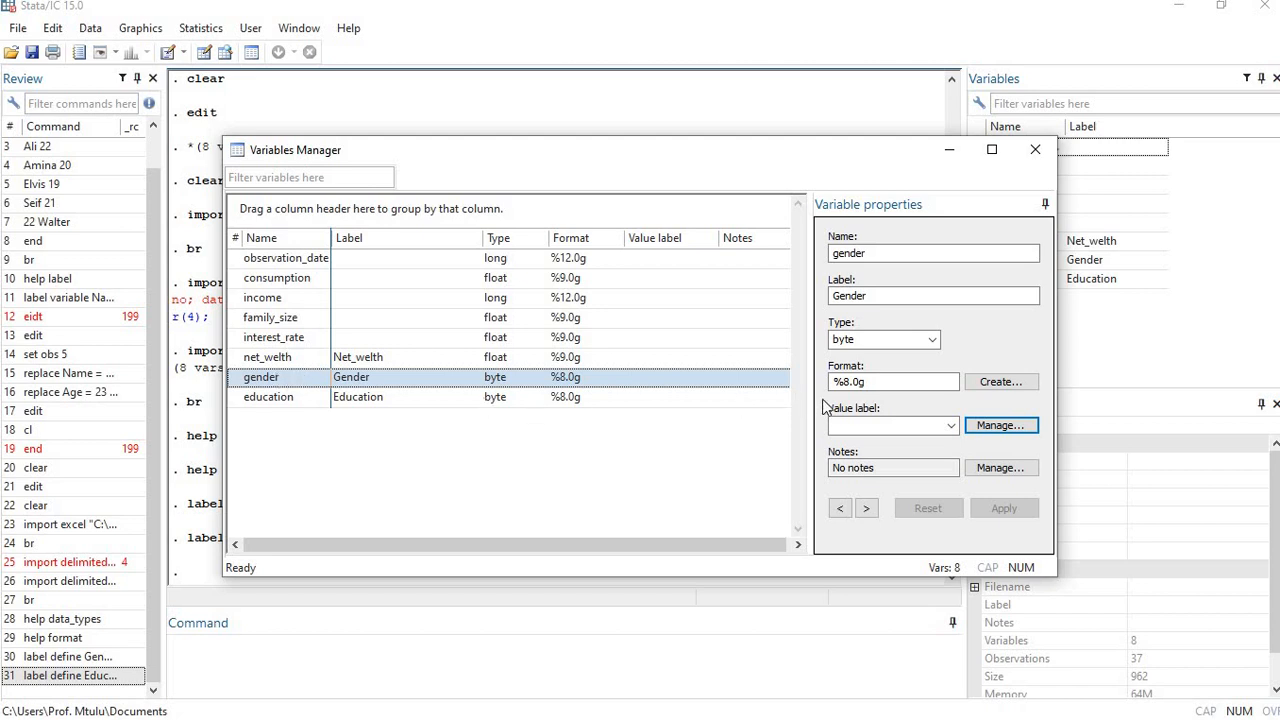
{"action": "left_click", "coordinate": [952, 426]}
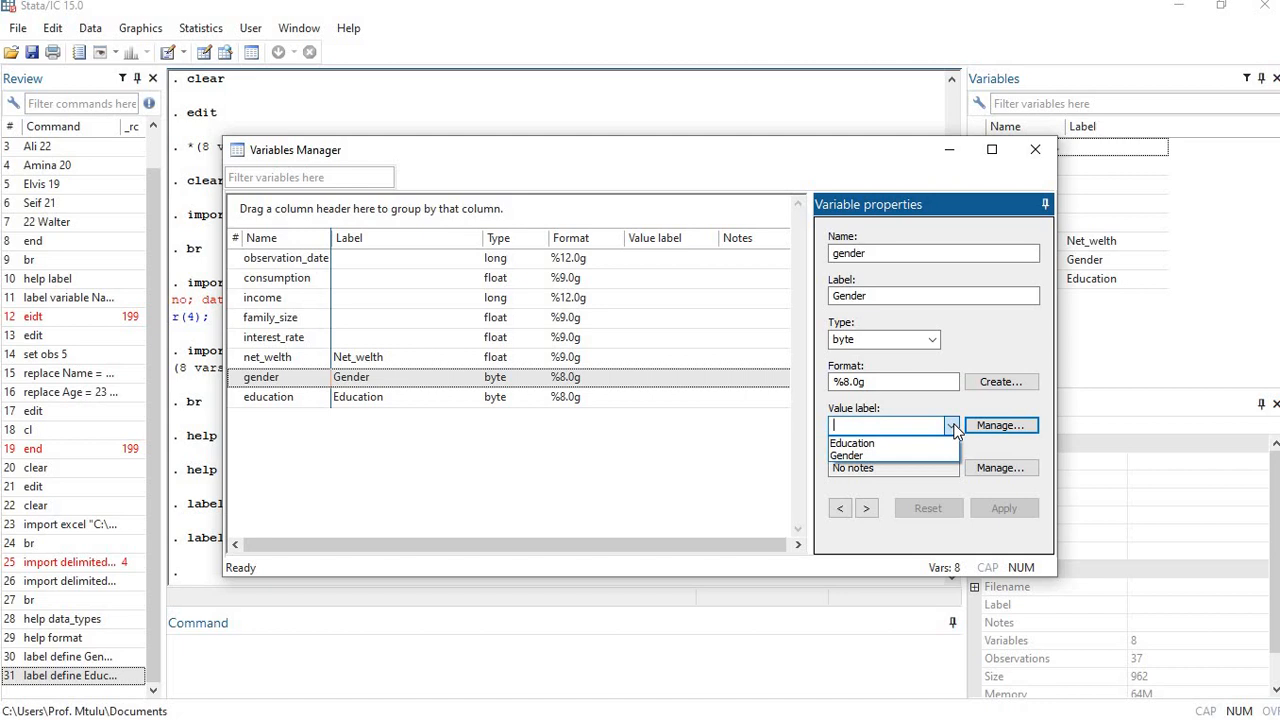
{"action": "left_click", "coordinate": [897, 457]}
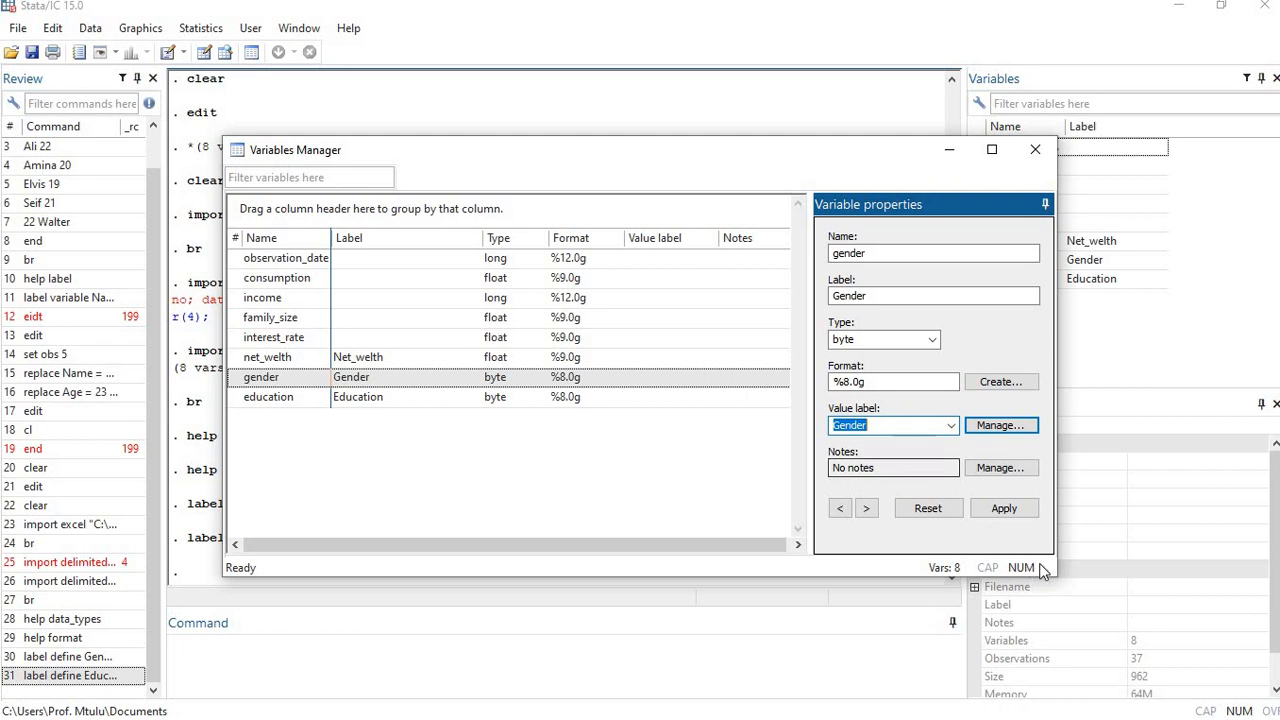
{"action": "left_click", "coordinate": [1013, 507]}
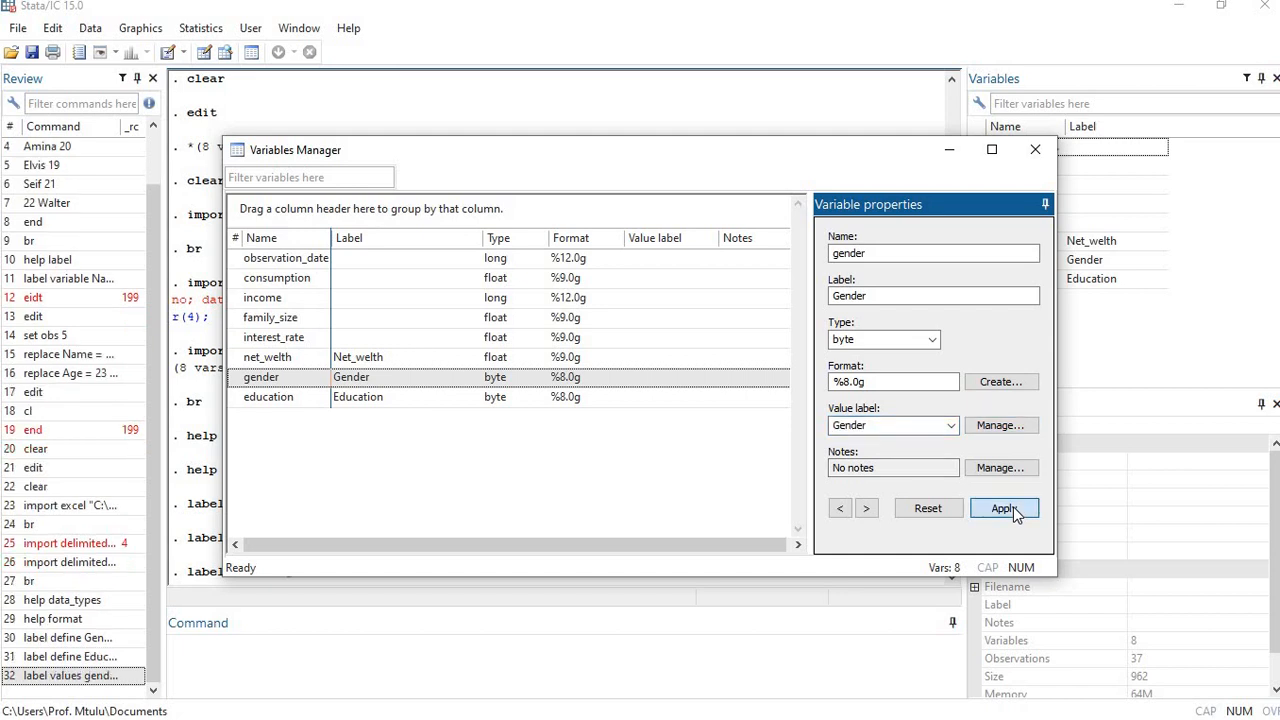
{"action": "left_click", "coordinate": [997, 510]}
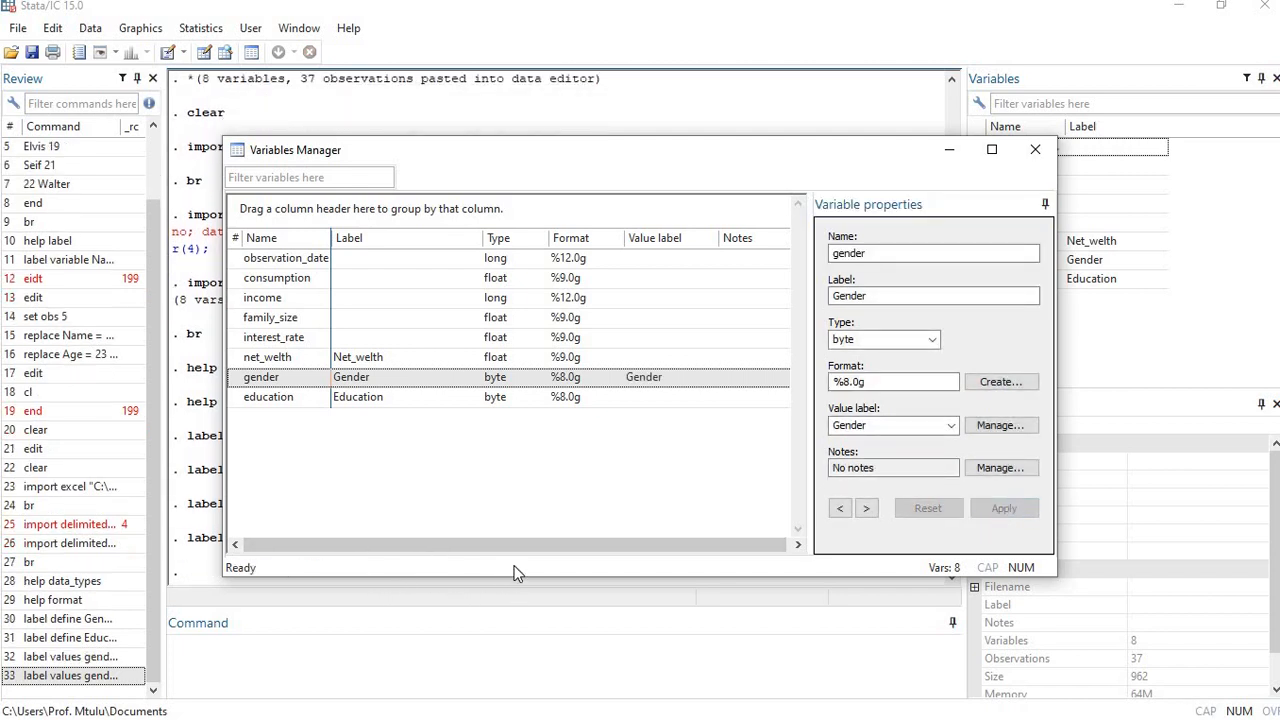
Assign the Education value label to the education variable and apply the change
{"action": "left_click", "coordinate": [283, 400]}
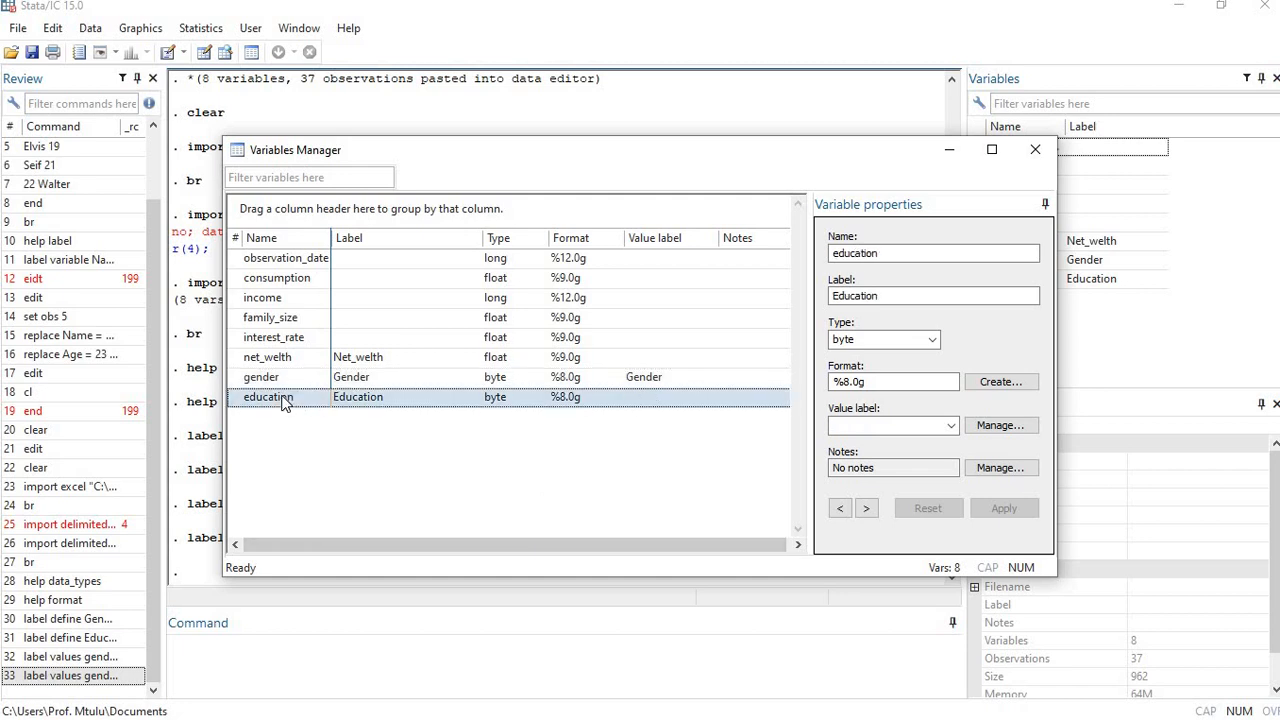
{"action": "left_click", "coordinate": [930, 426]}
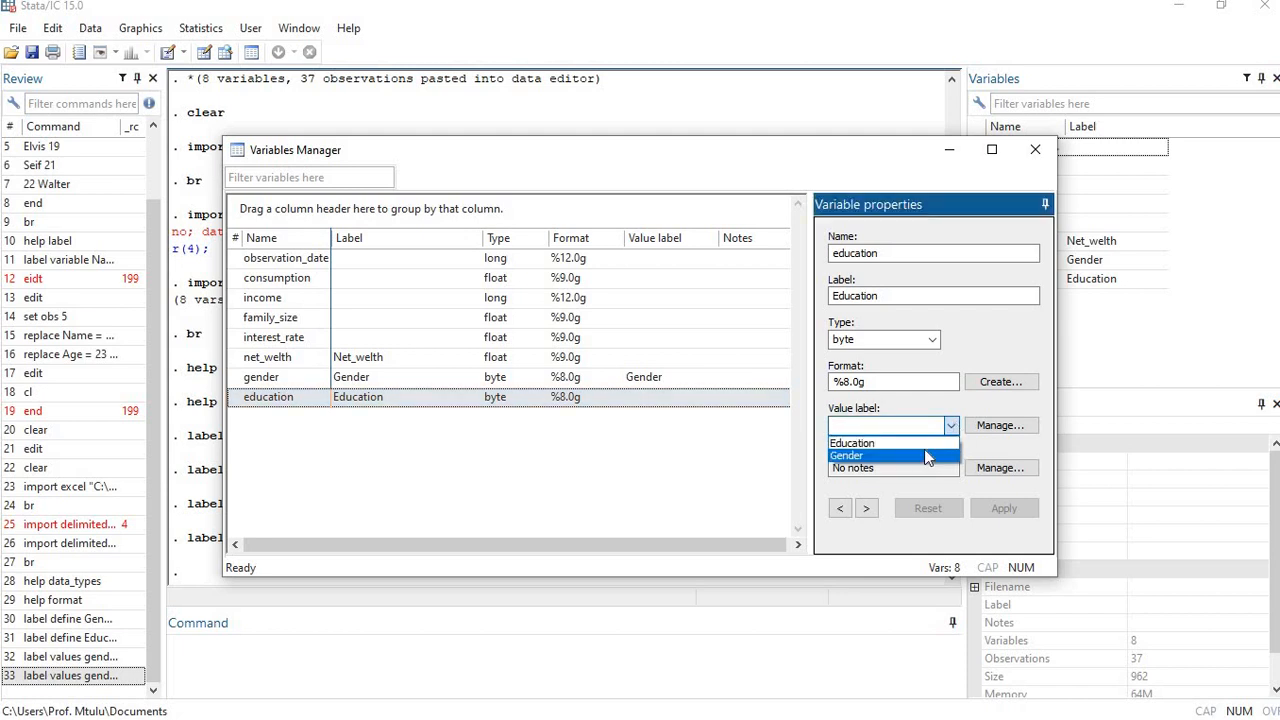
{"action": "left_click", "coordinate": [924, 445]}
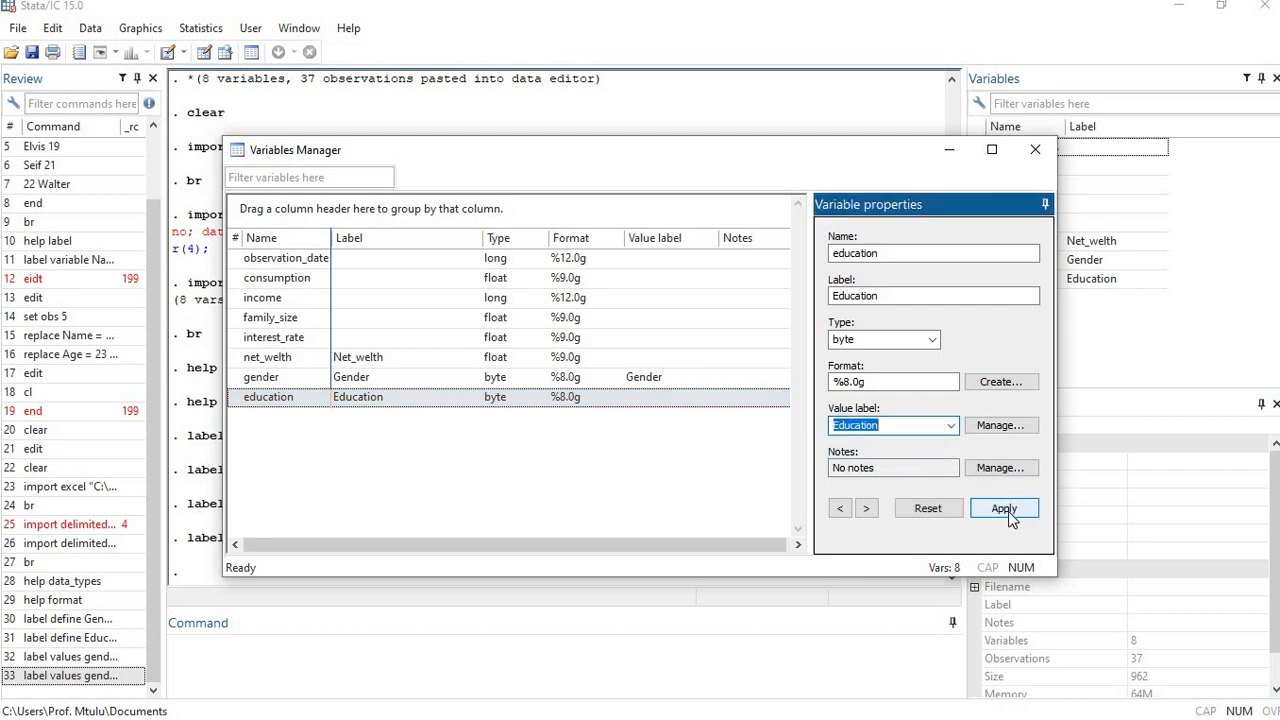
{"action": "left_click", "coordinate": [1004, 508]}
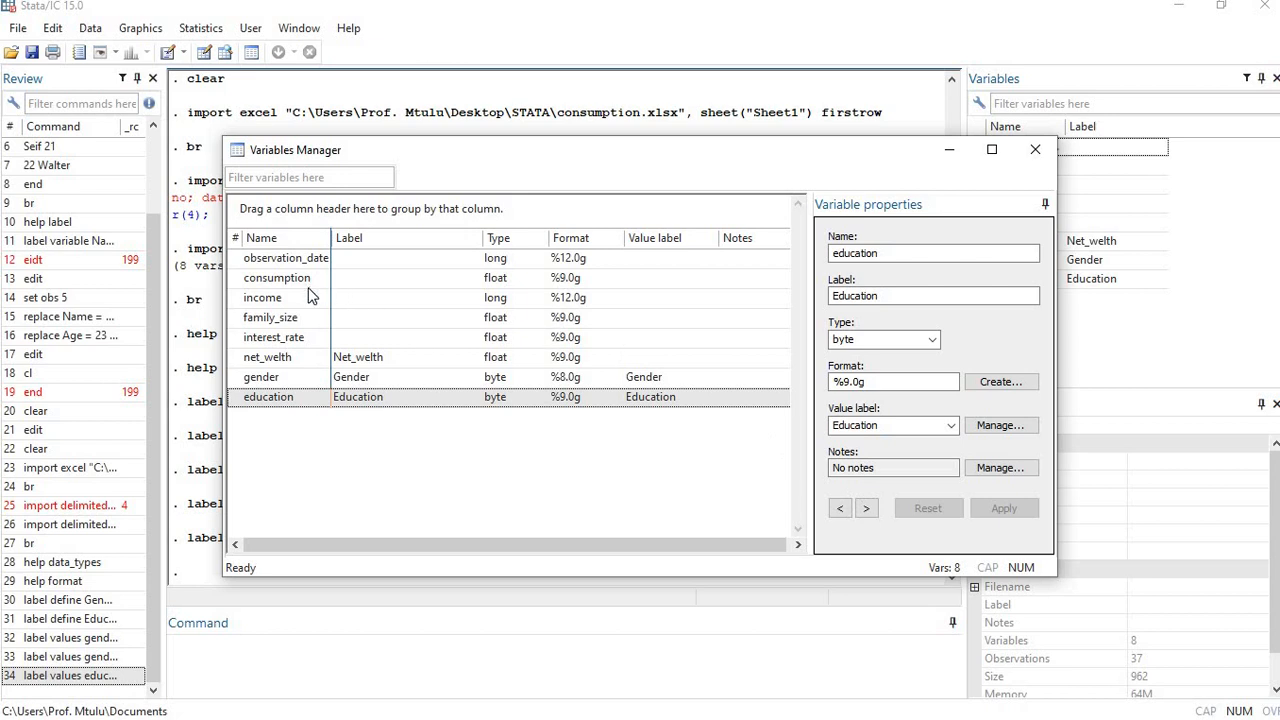
View the notes dialog for the education variable, and close it together with the Variables Manager
{"action": "left_click", "coordinate": [282, 403]}
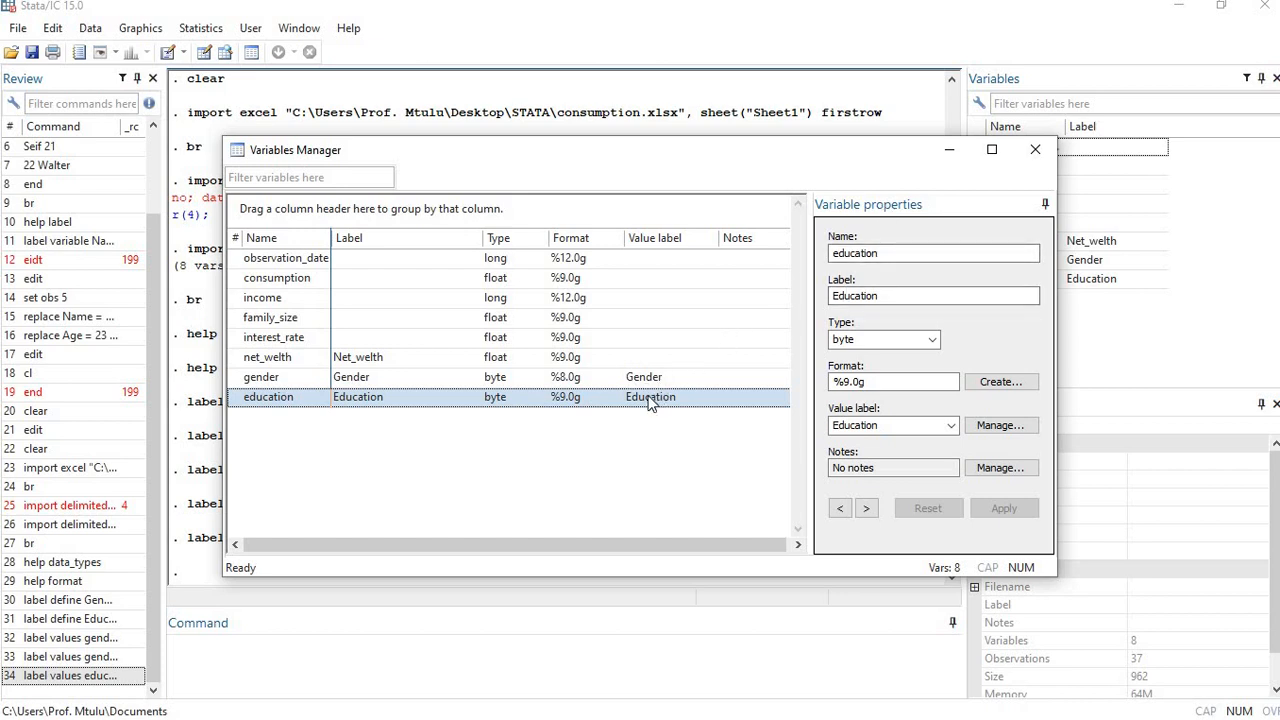
{"action": "left_click", "coordinate": [991, 470]}
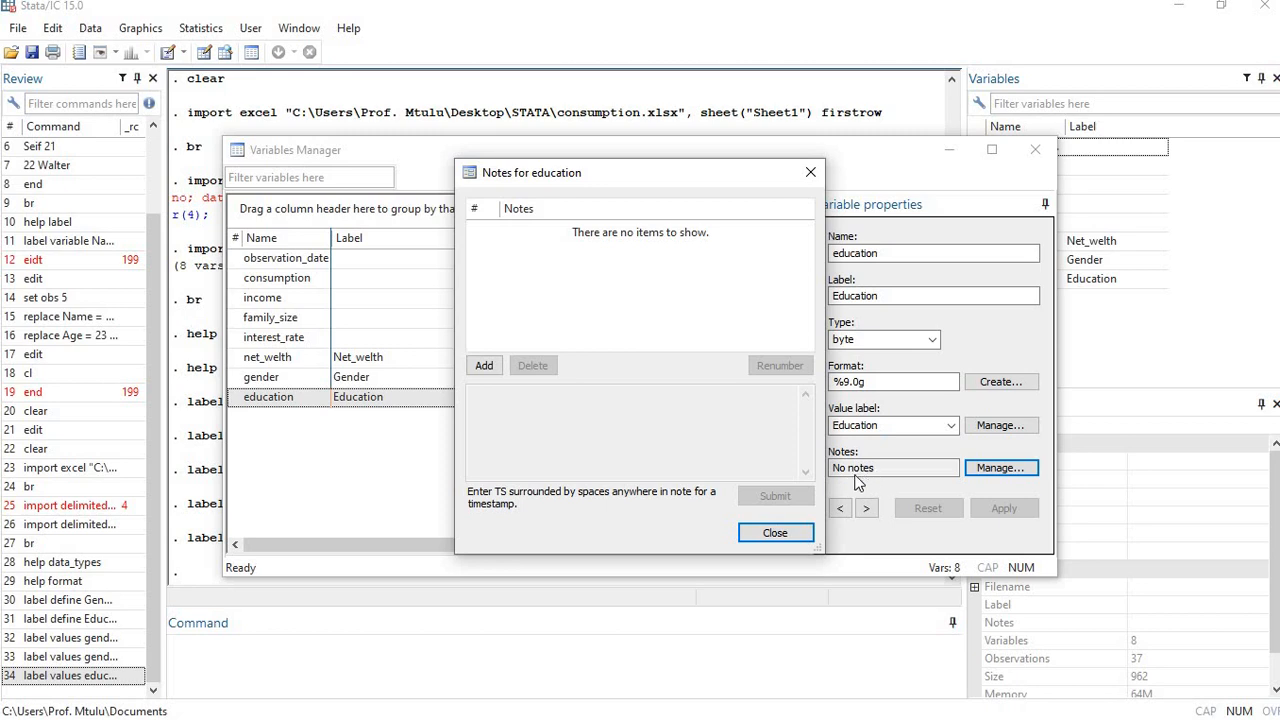
{"action": "left_click", "coordinate": [772, 535]}
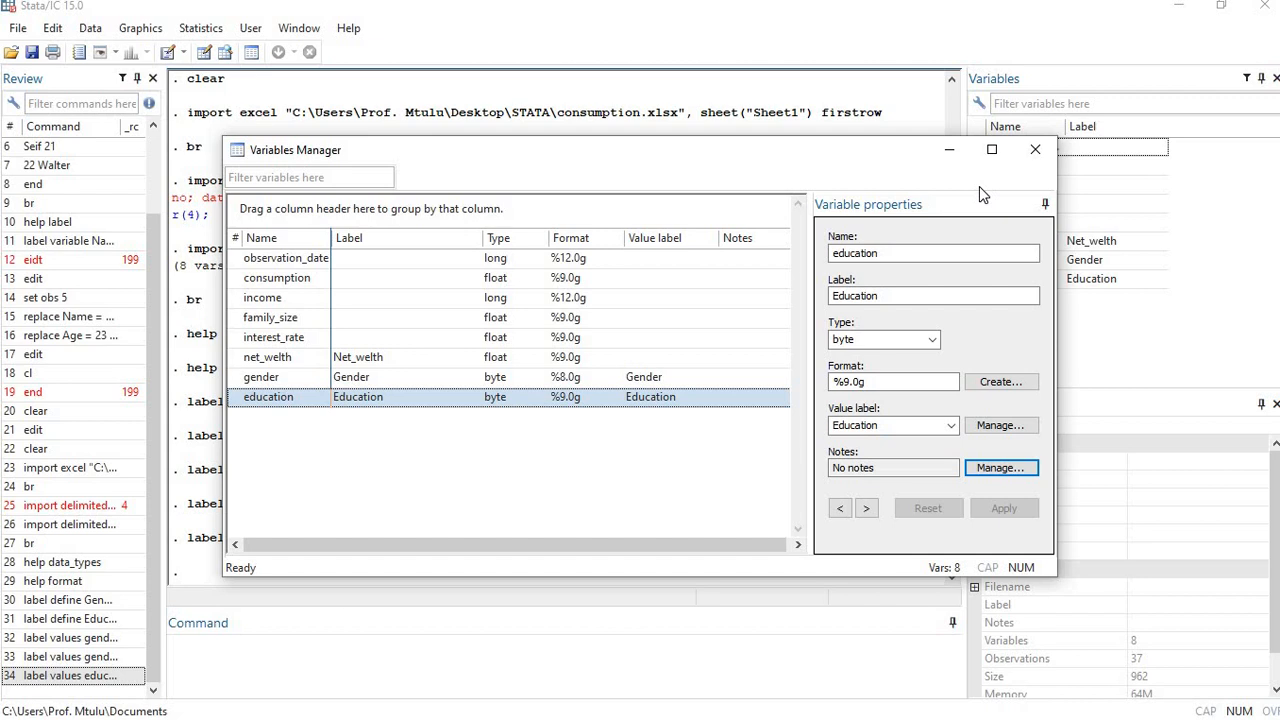
{"action": "left_click", "coordinate": [1036, 151]}
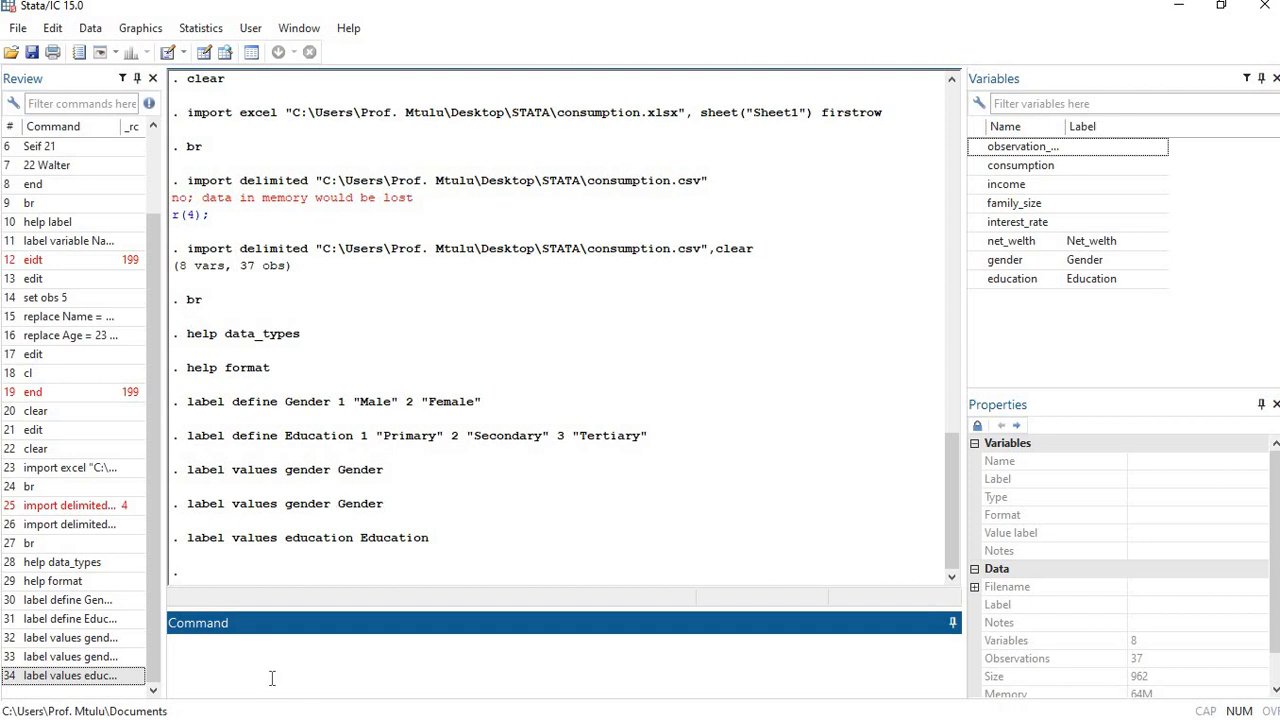
Browse the dataset with the br command and maximize the Data Editor window
{"action": "type", "text": "br"}
{"action": "key", "text": "Return"}
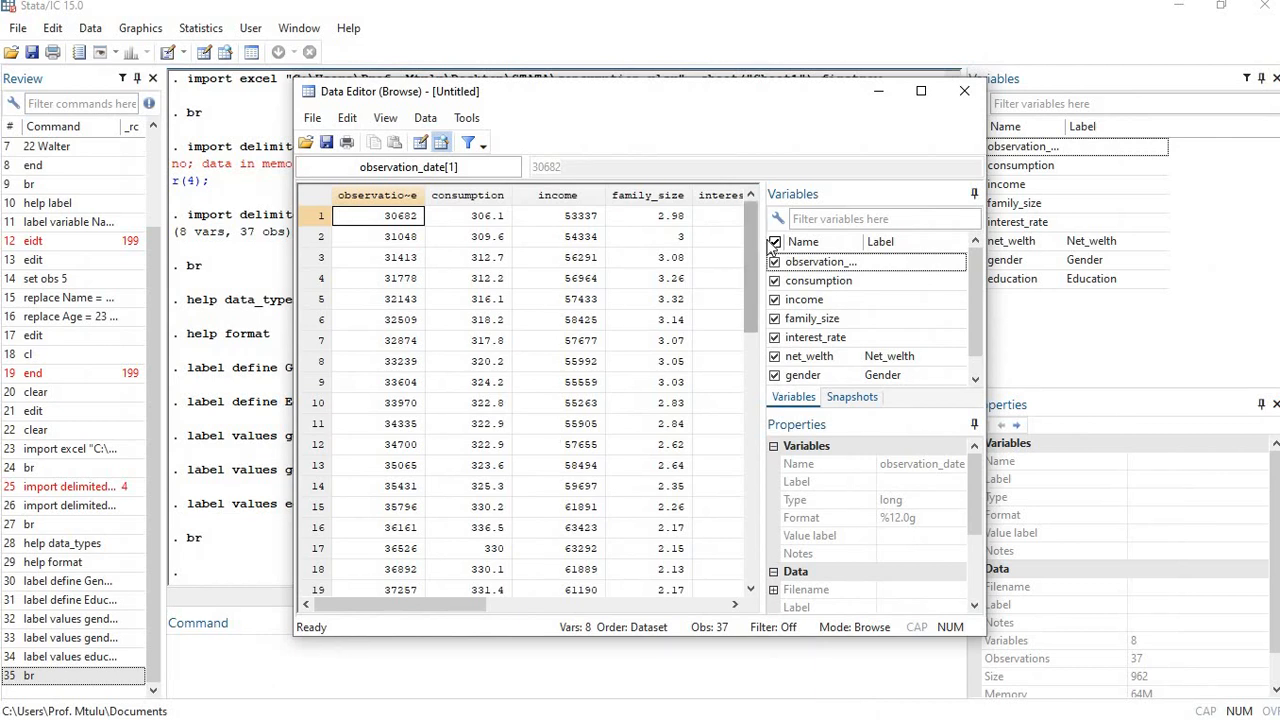
{"action": "left_click", "coordinate": [920, 110]}
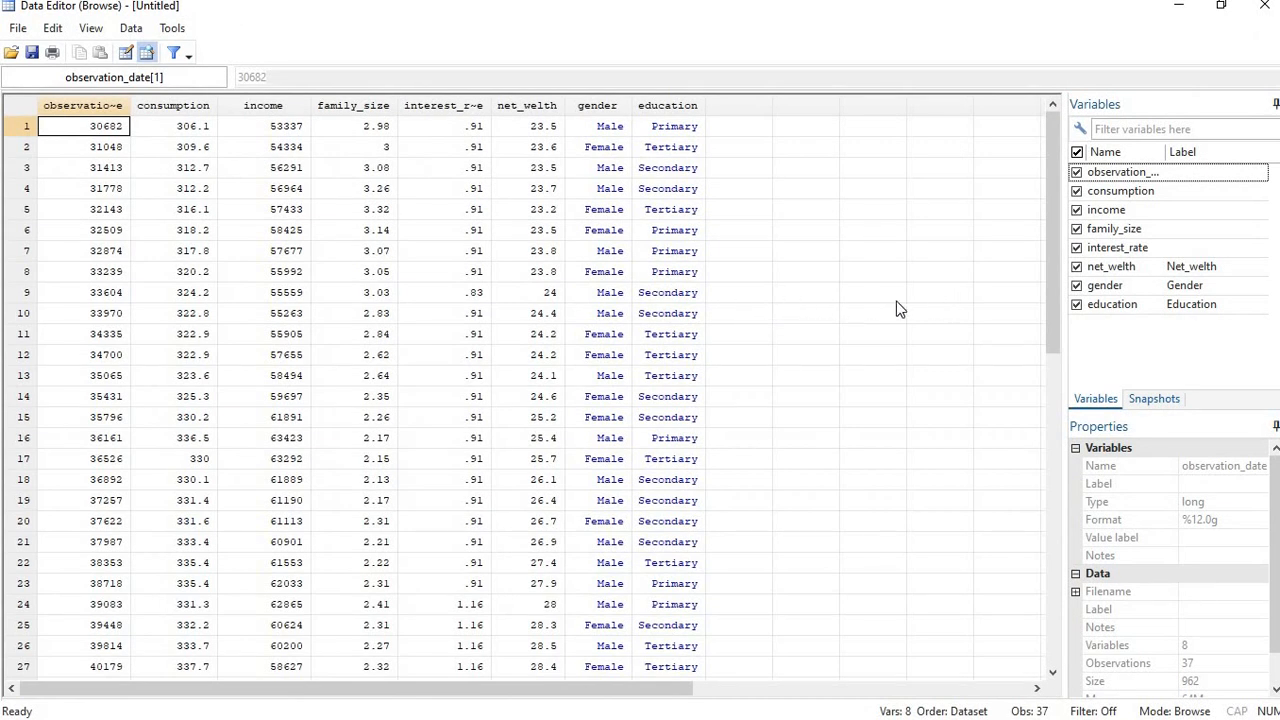
Examine the gender and education columns in the Data Editor to check how their value labels are displayed
{"action": "left_click", "coordinate": [600, 108]}
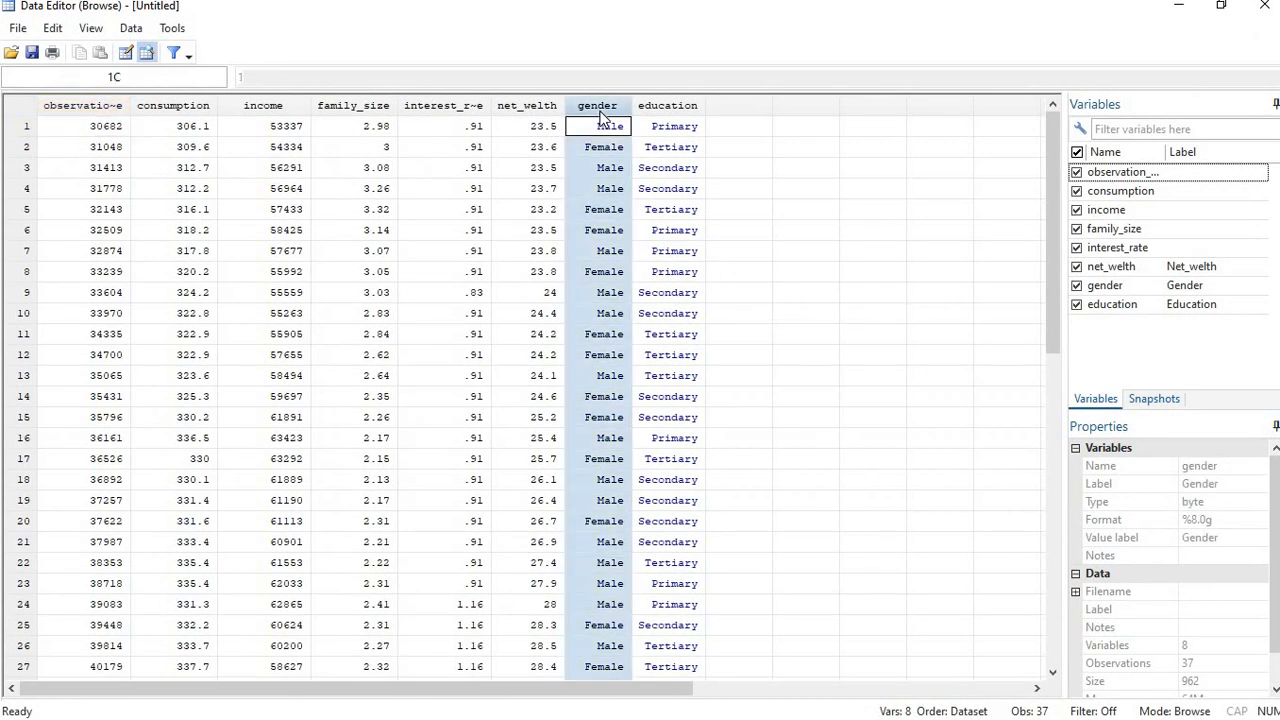
{"action": "left_click", "coordinate": [670, 108]}
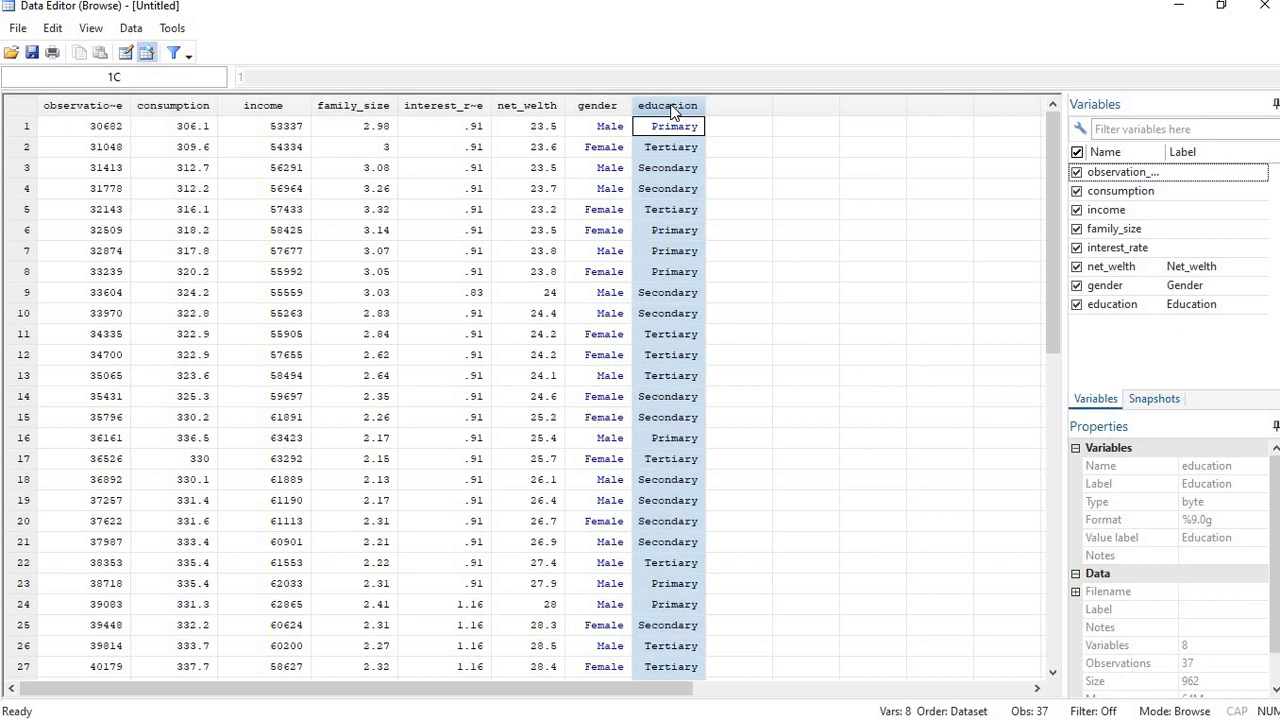
{"action": "left_click", "coordinate": [603, 150]}
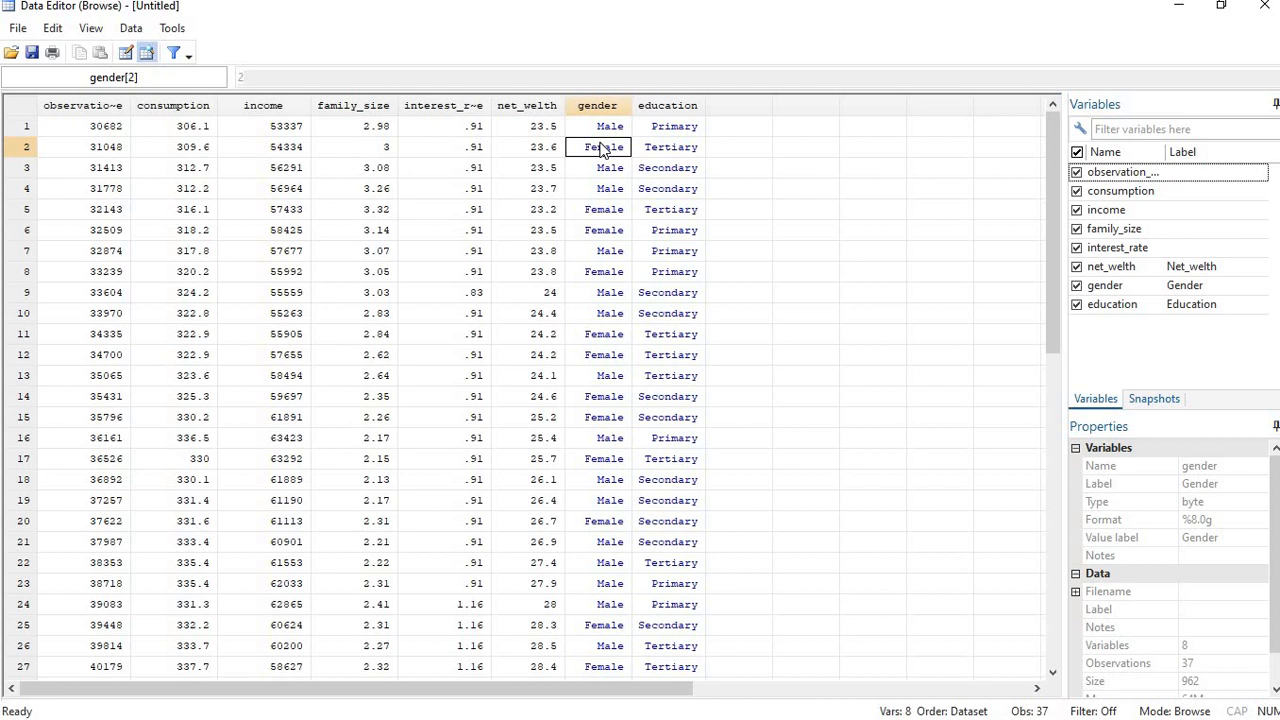
{"action": "left_click", "coordinate": [606, 104]}
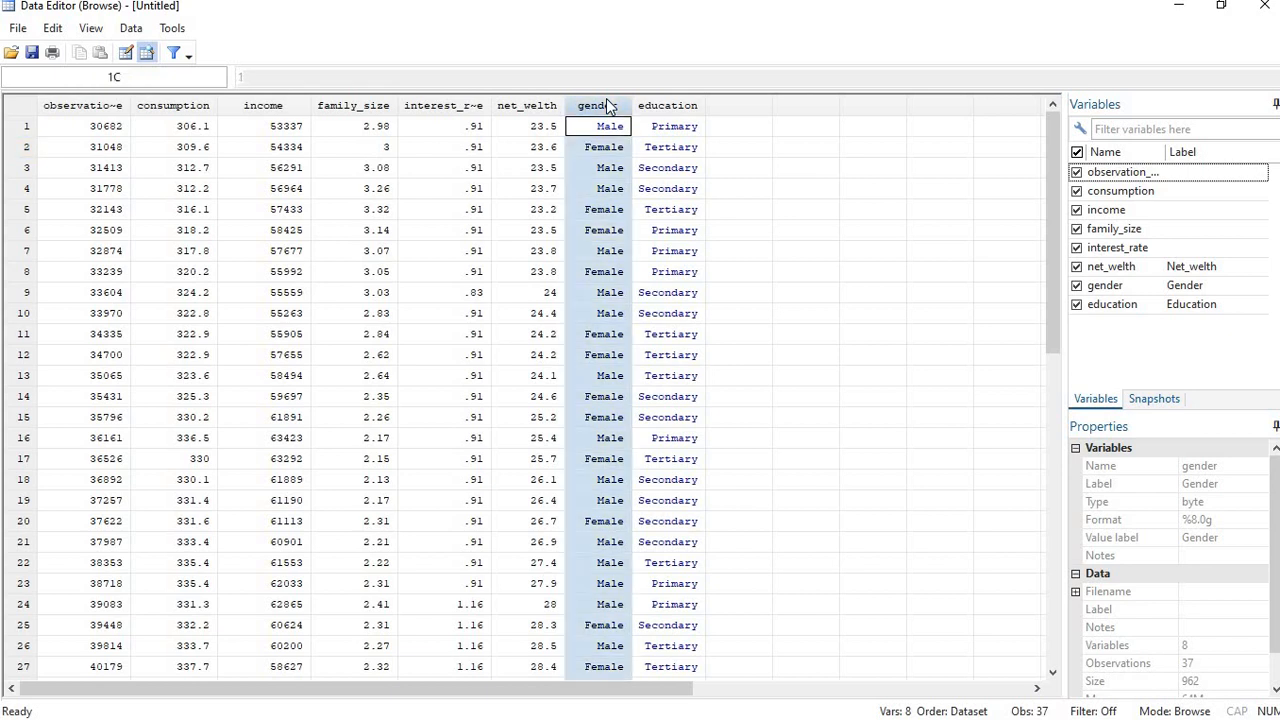
{"action": "left_click", "coordinate": [676, 108]}
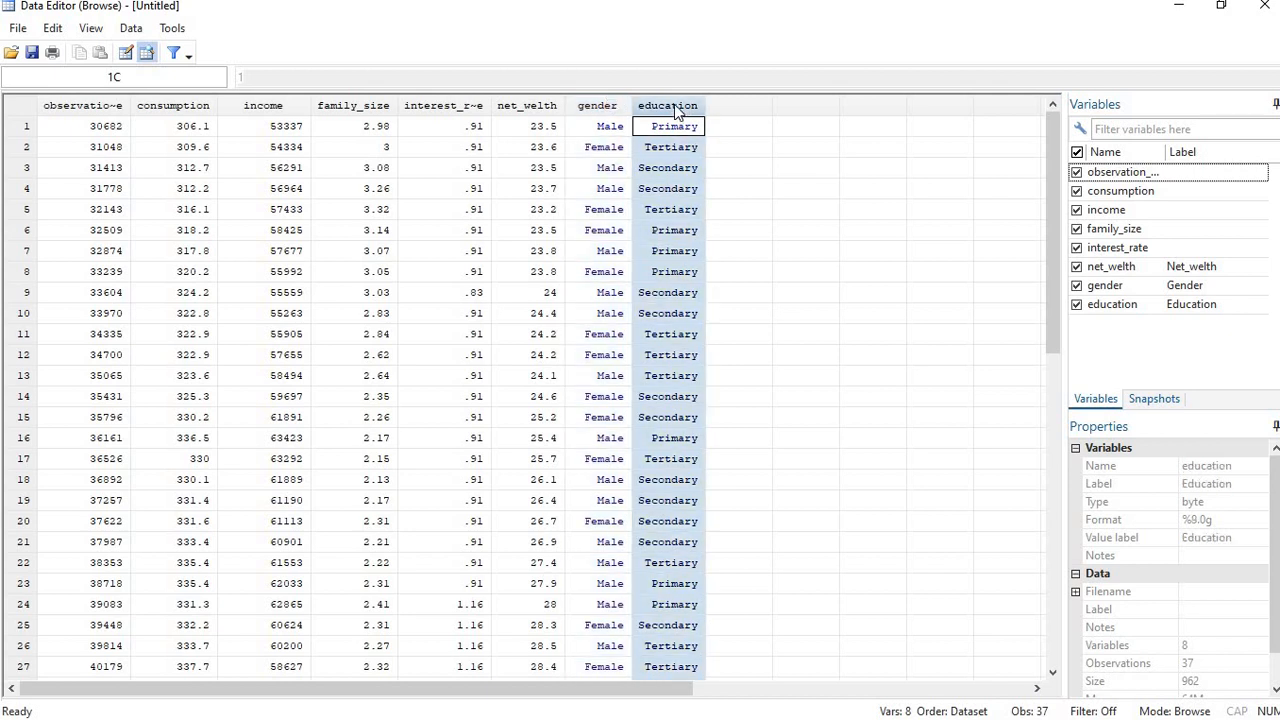
{"action": "left_click", "coordinate": [727, 106]}
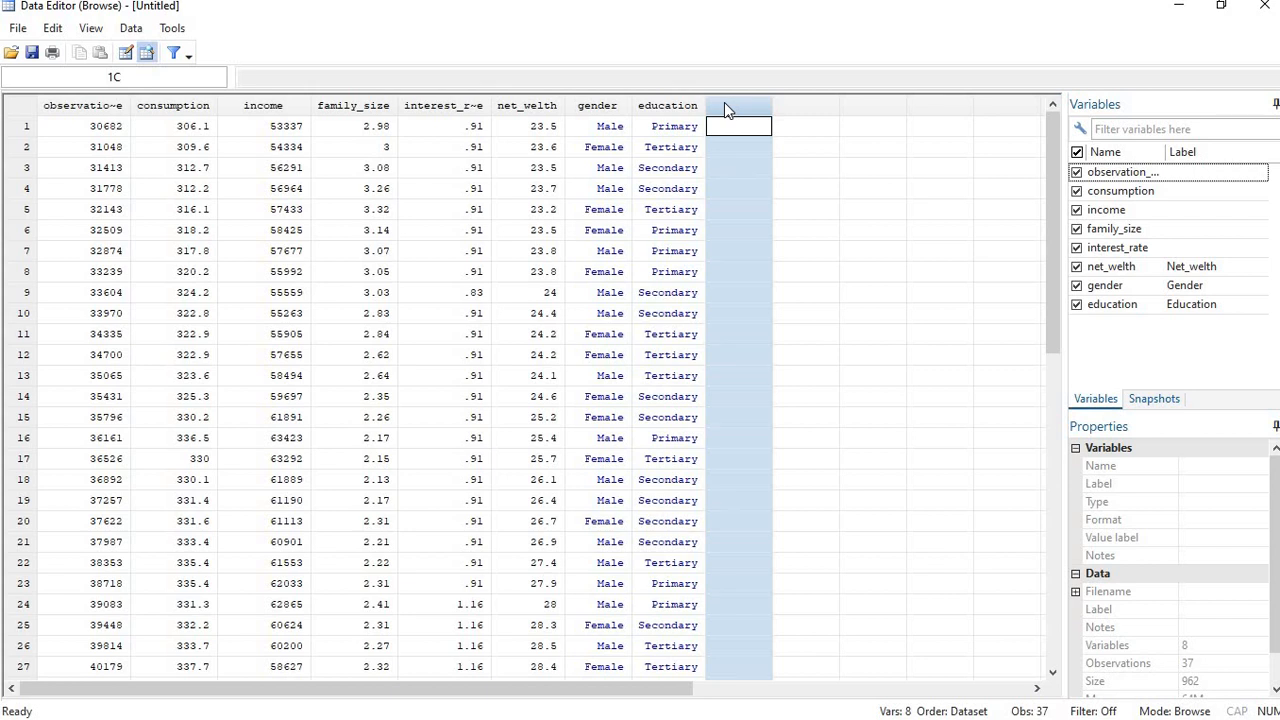
{"action": "left_click", "coordinate": [683, 111]}
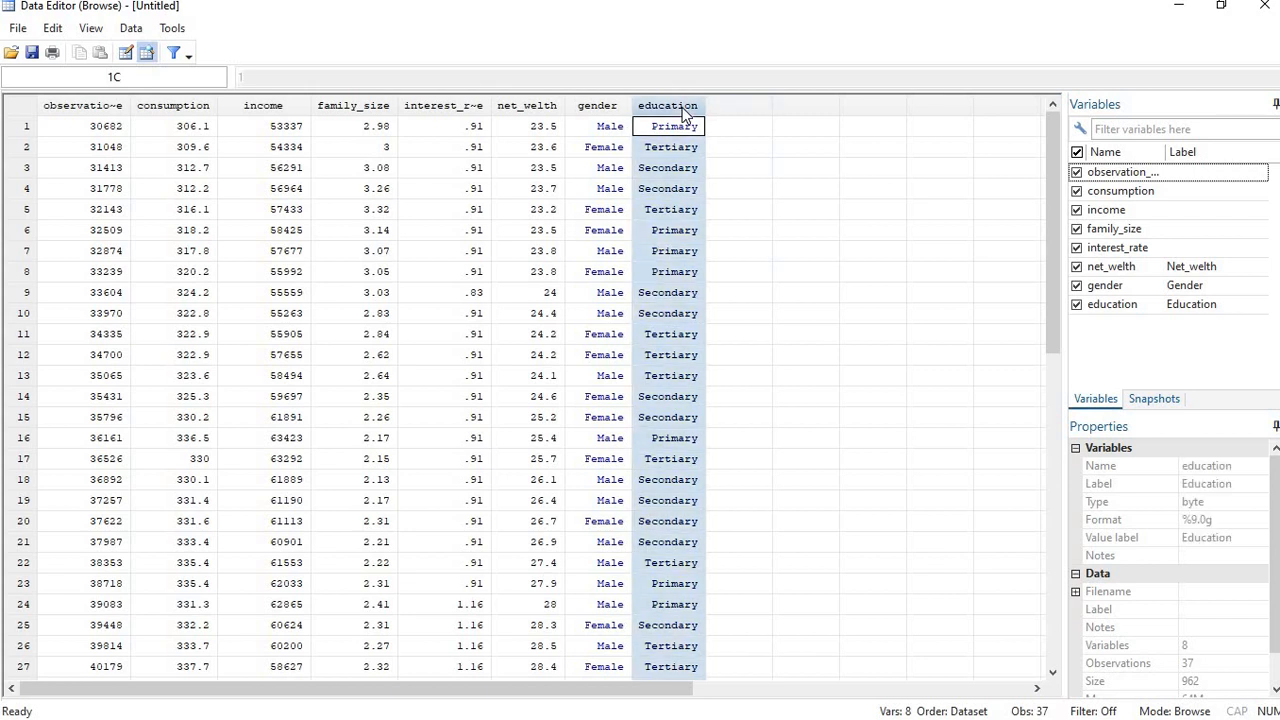
{"action": "left_click", "coordinate": [610, 113]}
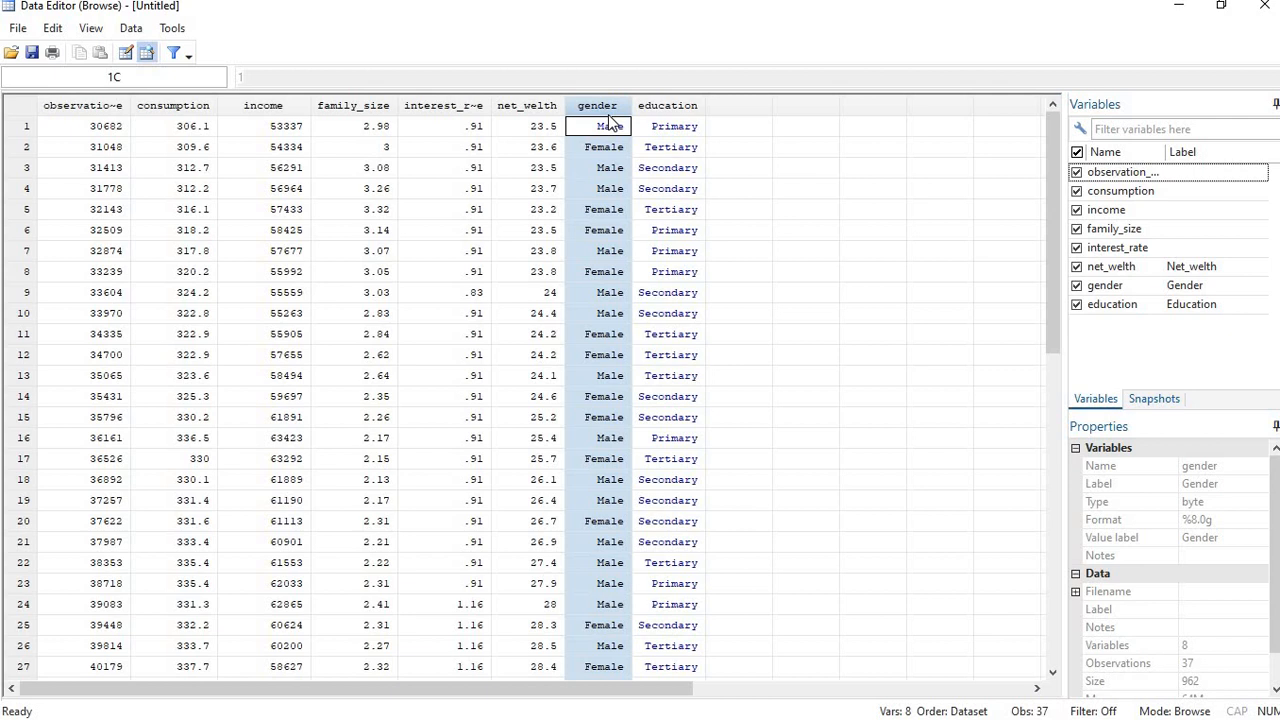
{"action": "left_click", "coordinate": [720, 122]}
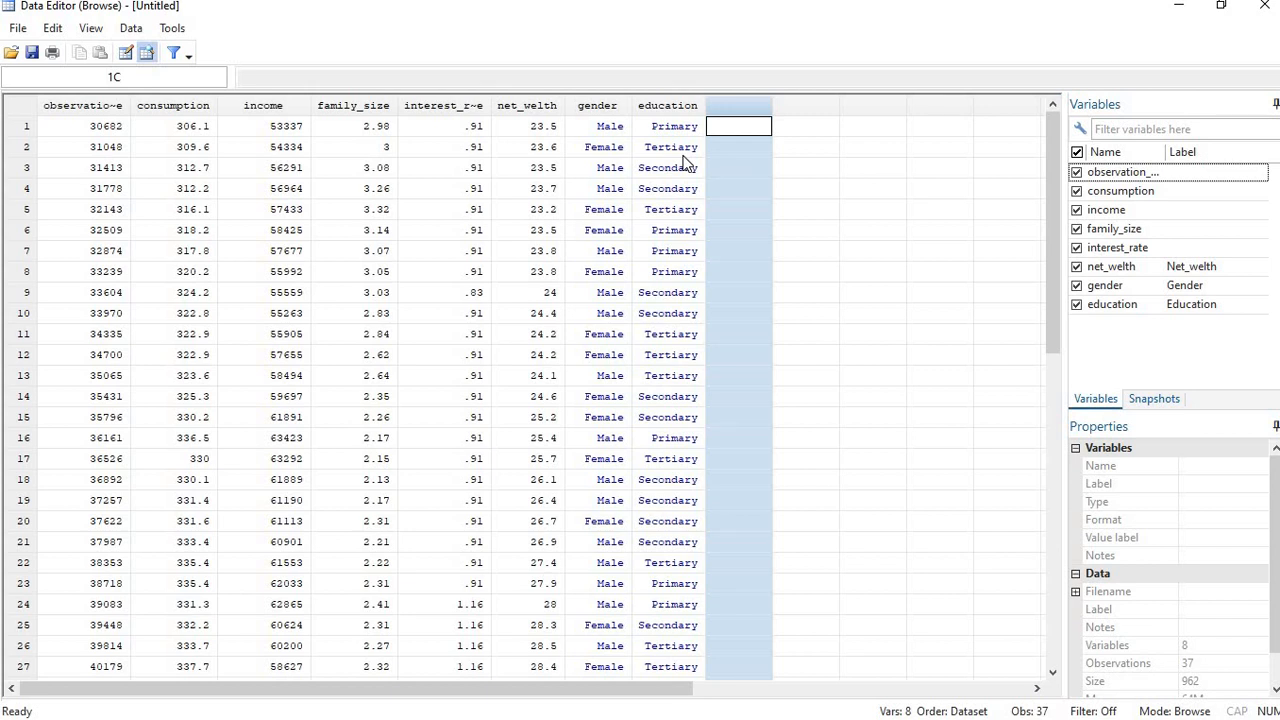
Switch to File Explorer, browse to NOTES > Data Science > SPSS > ALMOND on drive E, and open the Almond SAV file
{"action": "left_click", "coordinate": [1180, 14]}
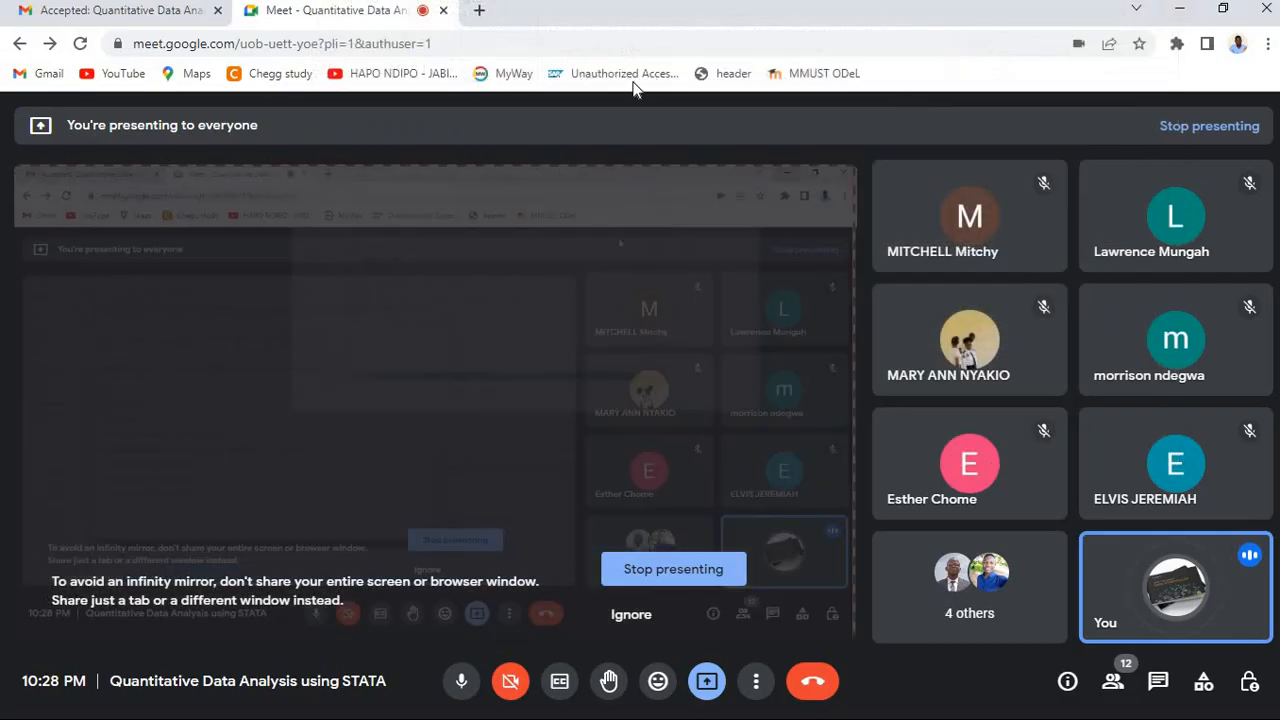
{"action": "left_click", "coordinate": [160, 13]}
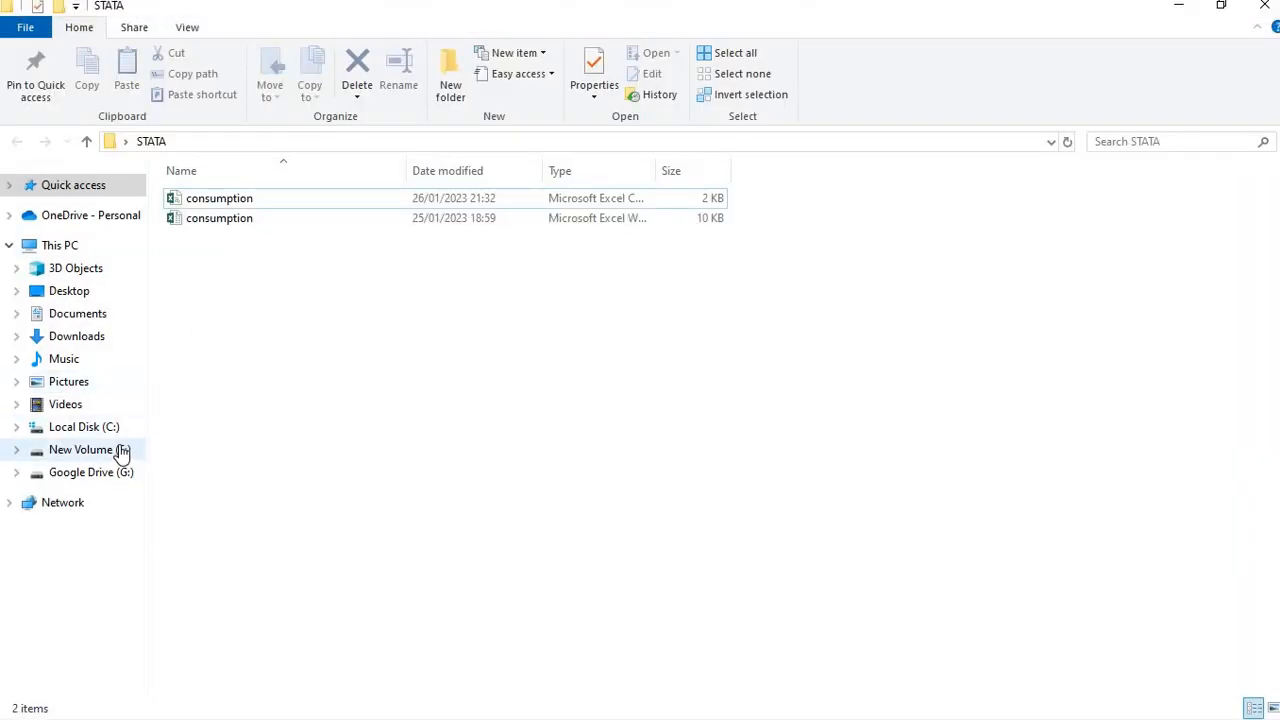
{"action": "left_click", "coordinate": [121, 453]}
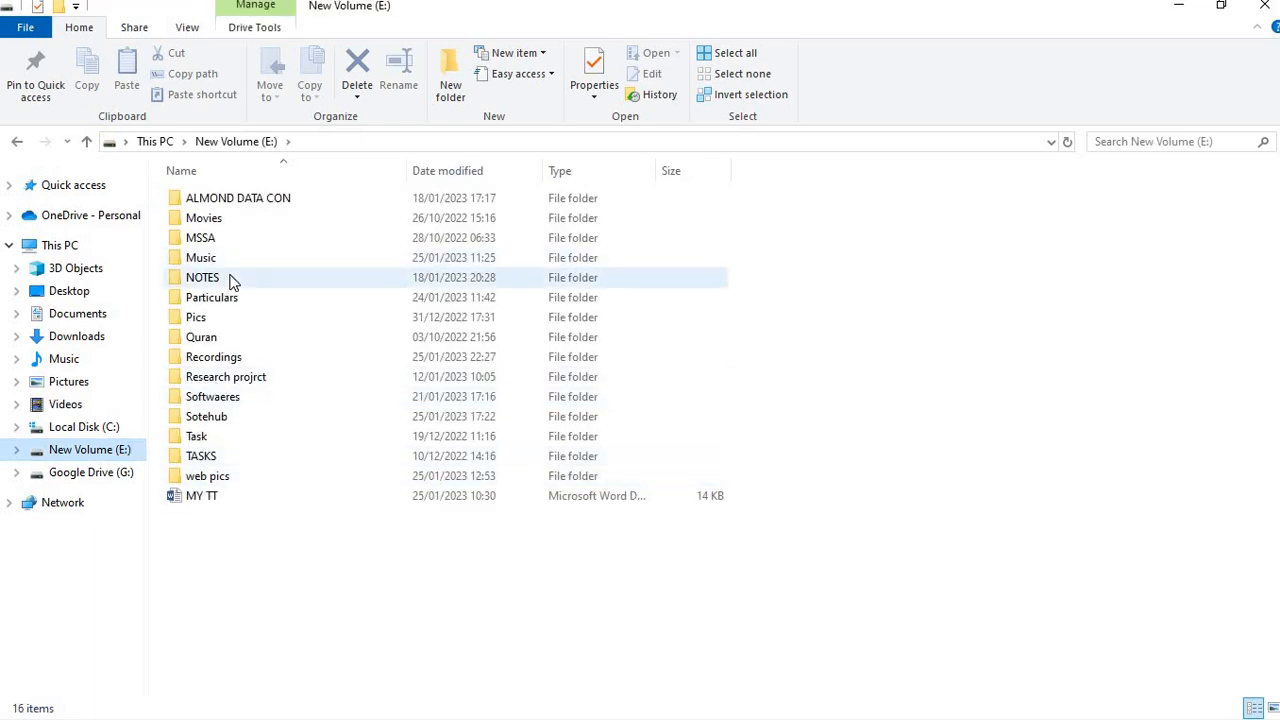
{"action": "double_click", "coordinate": [236, 277]}
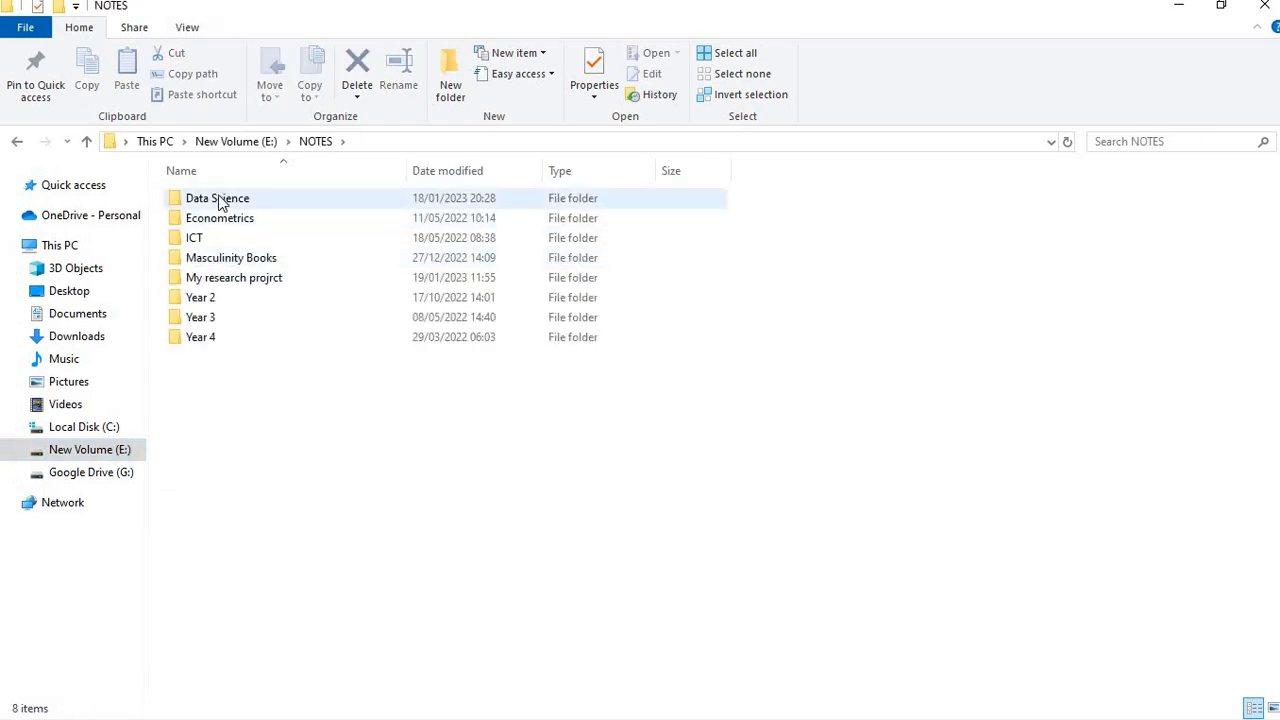
{"action": "double_click", "coordinate": [220, 205]}
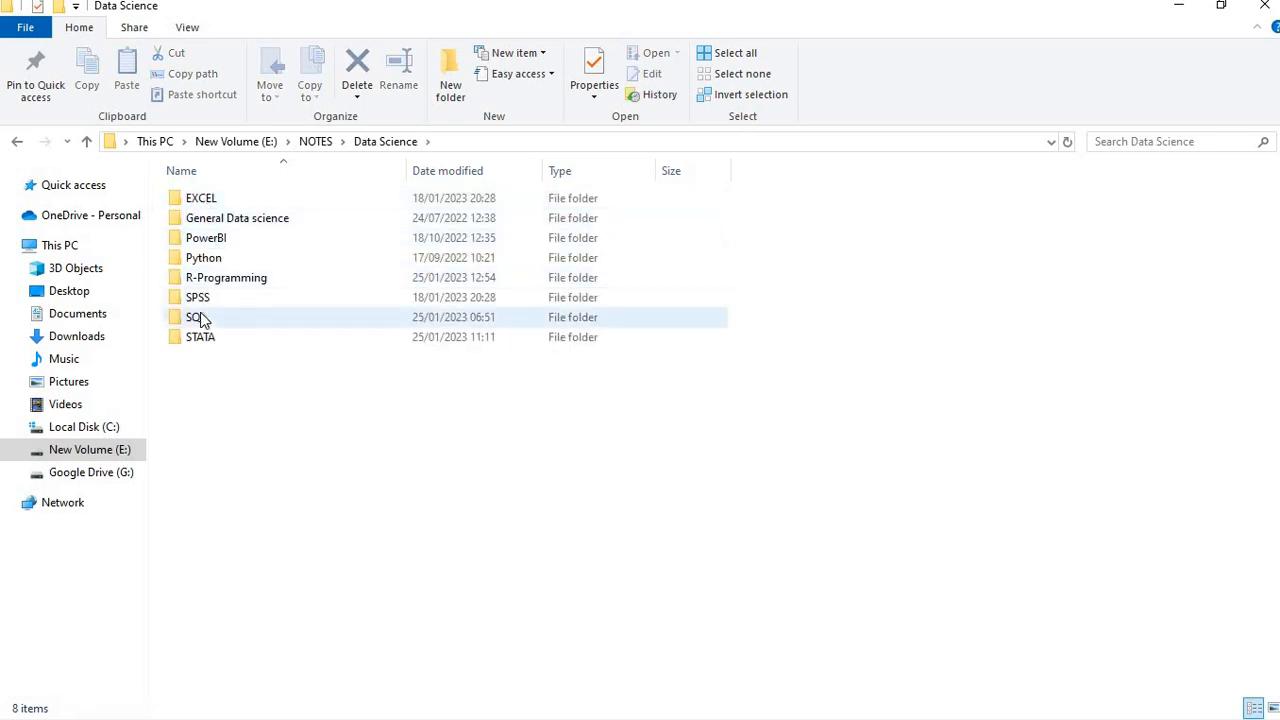
{"action": "double_click", "coordinate": [200, 300]}
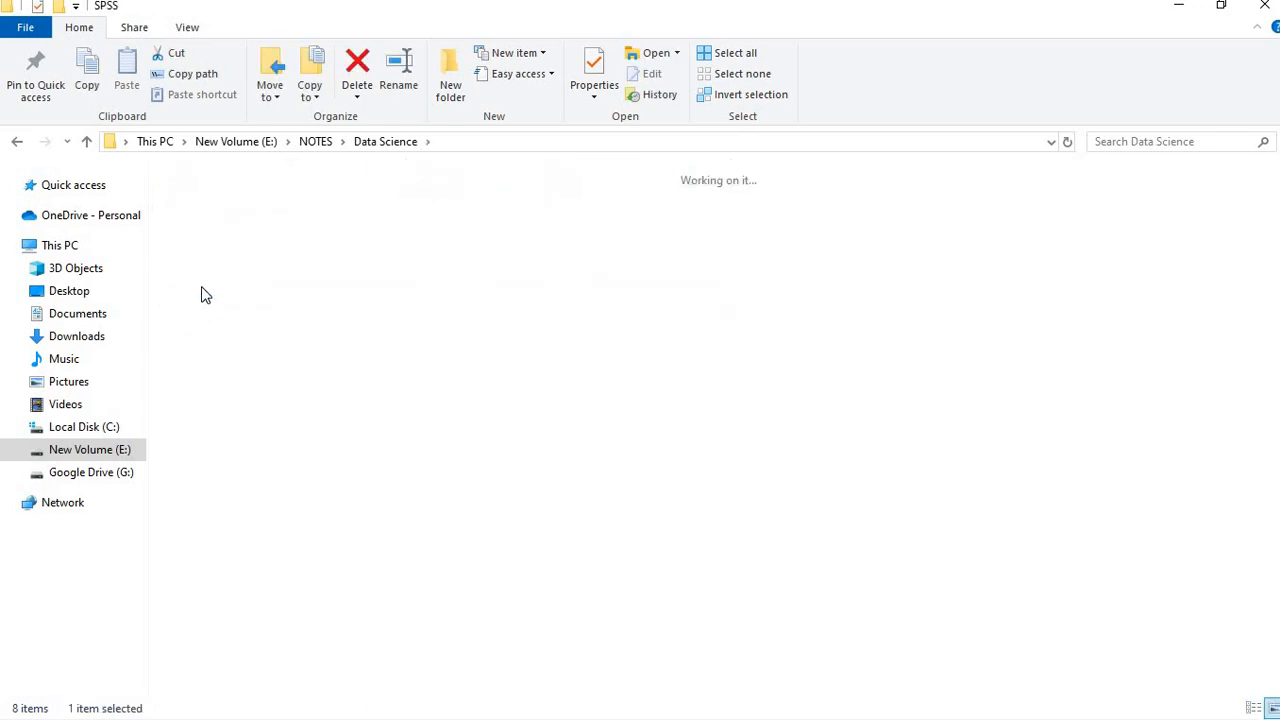
{"action": "left_click", "coordinate": [212, 236]}
{"action": "double_click", "coordinate": [212, 236]}
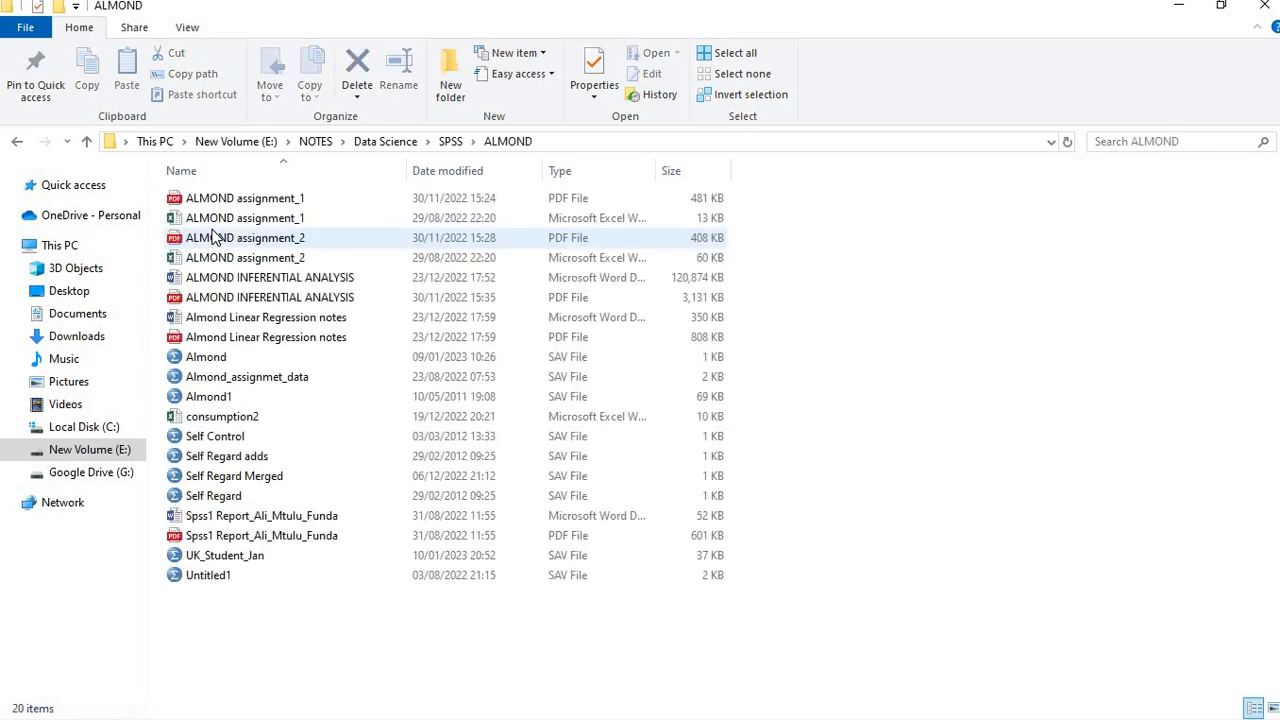
{"action": "double_click", "coordinate": [212, 358]}
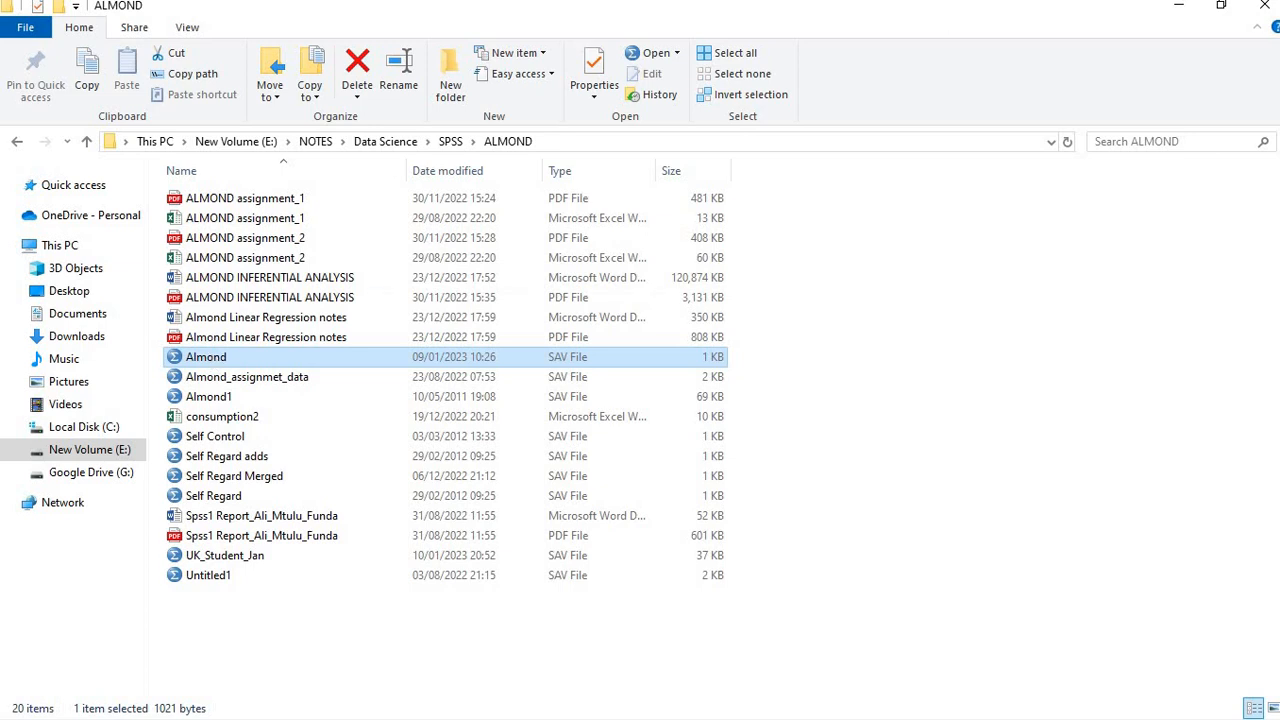
Switch back to the Stata Data Editor showing the labelled consumption data and close it
{"action": "mouse_move", "coordinate": [945, 15]}
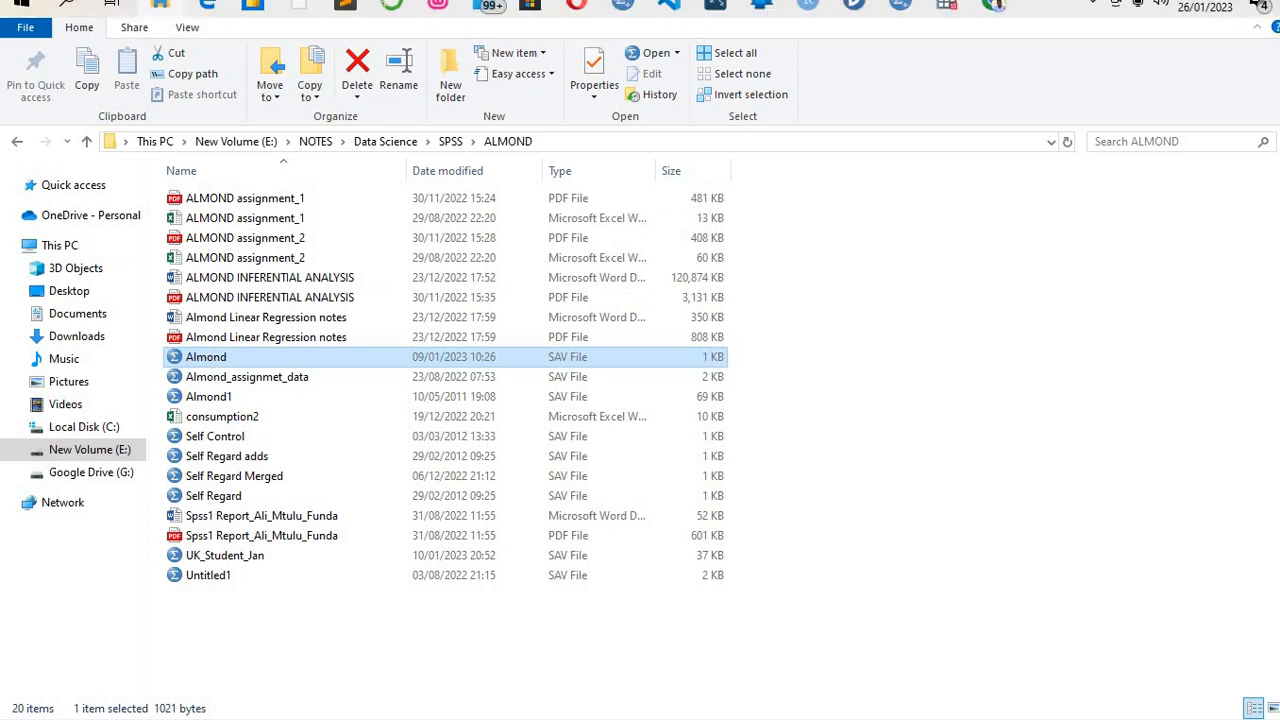
{"action": "left_click", "coordinate": [950, 15]}
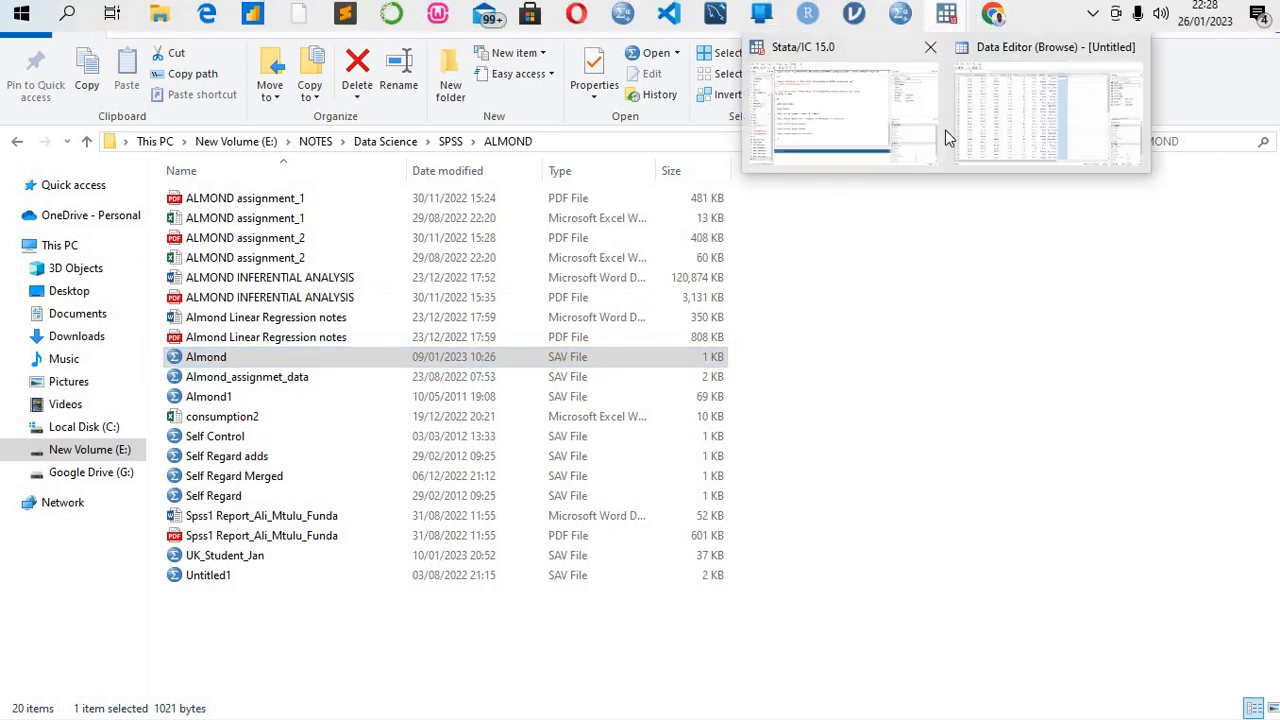
{"action": "left_click", "coordinate": [1020, 108]}
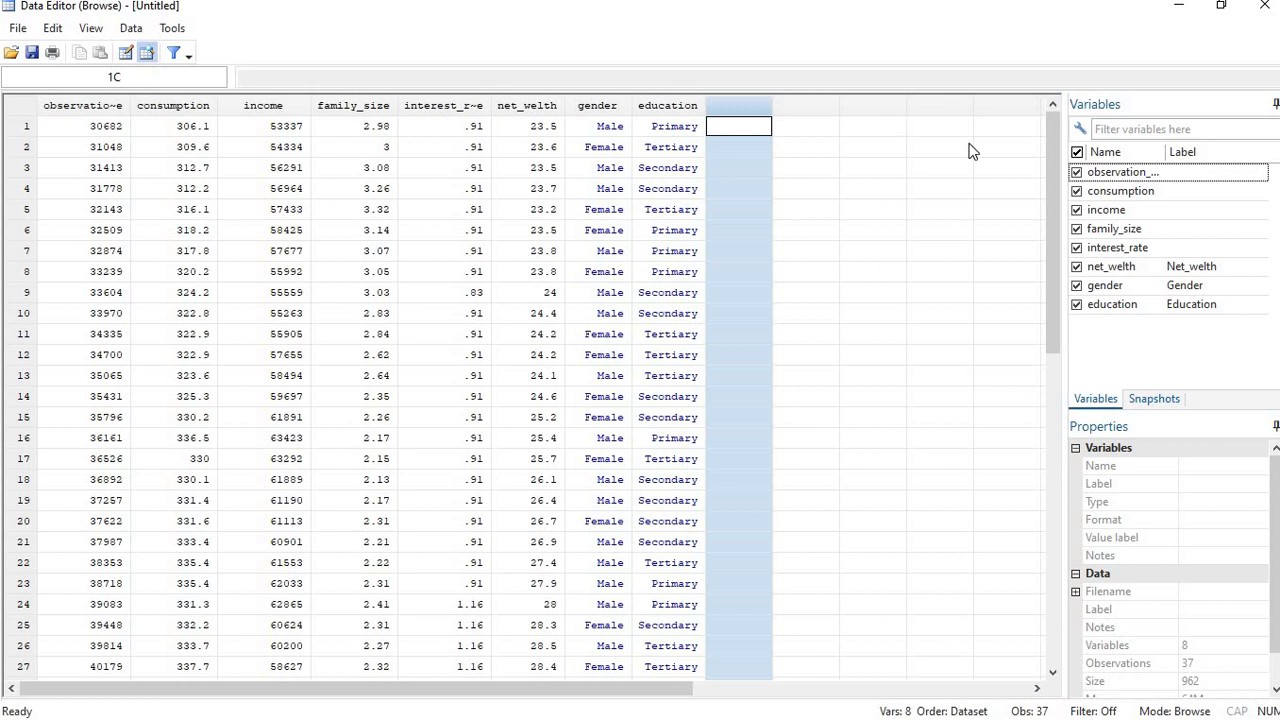
{"action": "left_click", "coordinate": [1264, 8]}
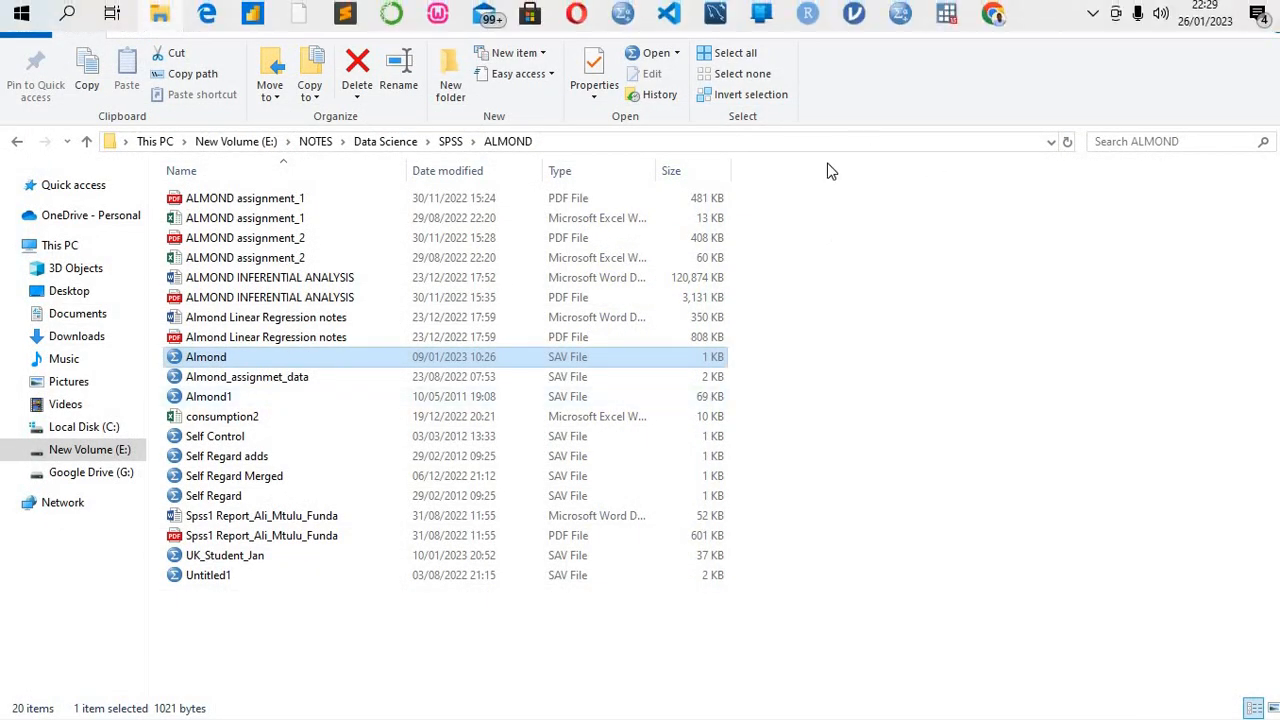
Open the Almond SAV file from the ALMOND folder again
{"action": "double_click", "coordinate": [517, 357]}
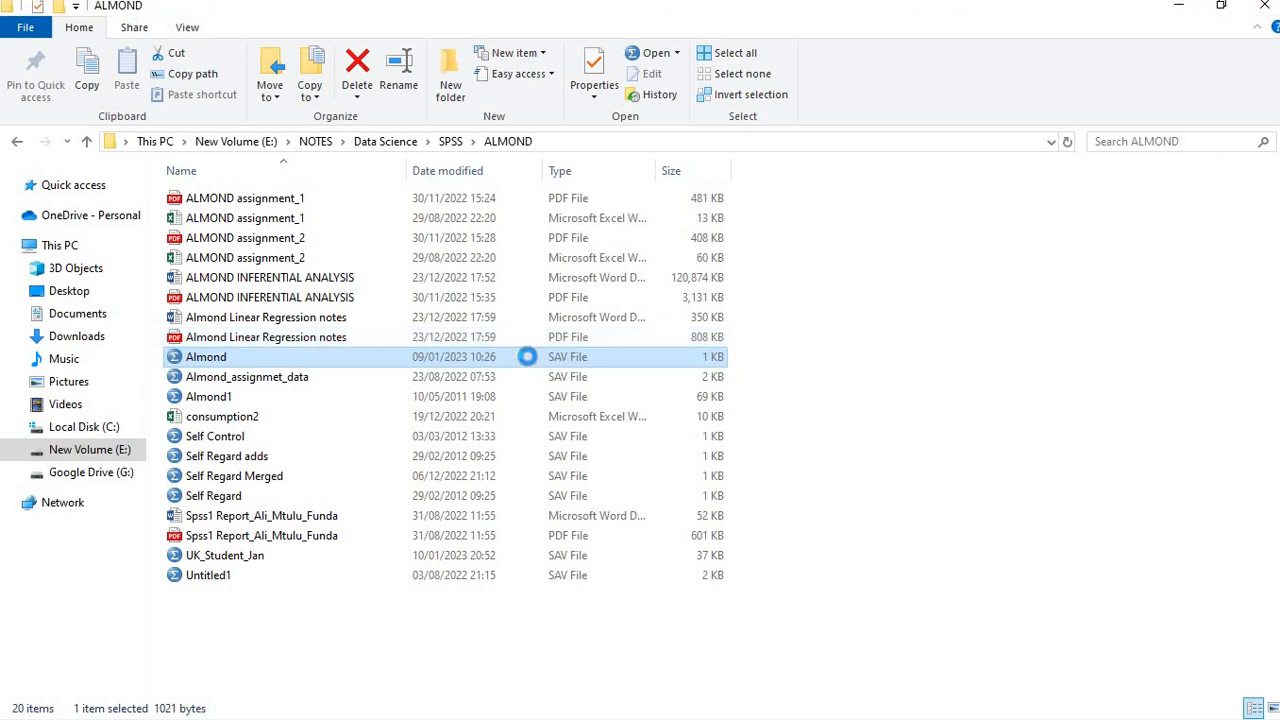
{"action": "right_click", "coordinate": [519, 356]}
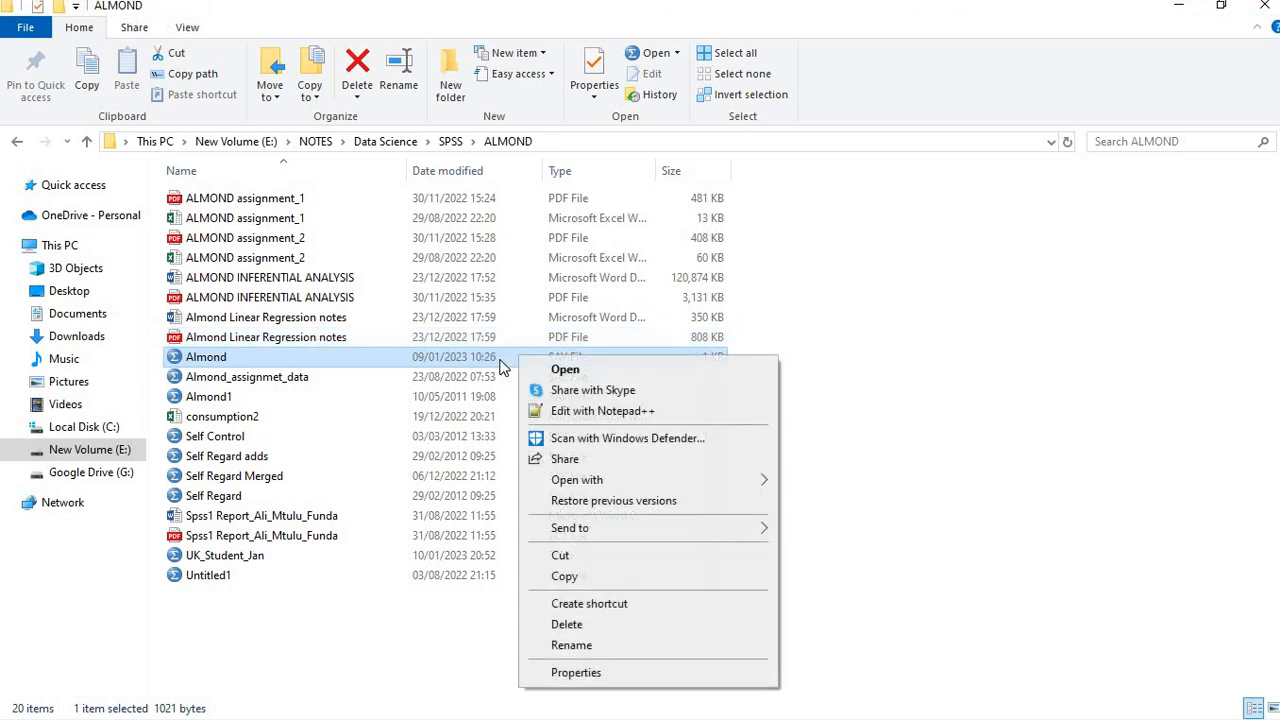
{"action": "left_click", "coordinate": [563, 370]}
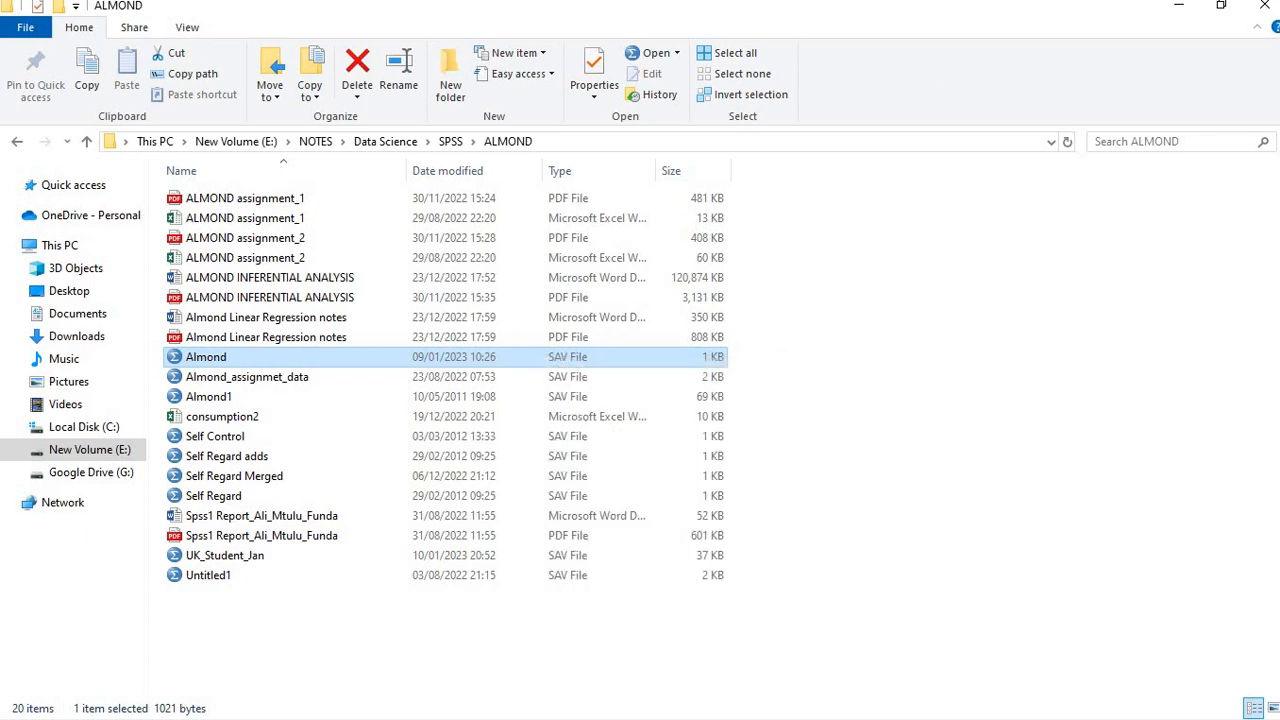
{"action": "left_click", "coordinate": [953, 18]}
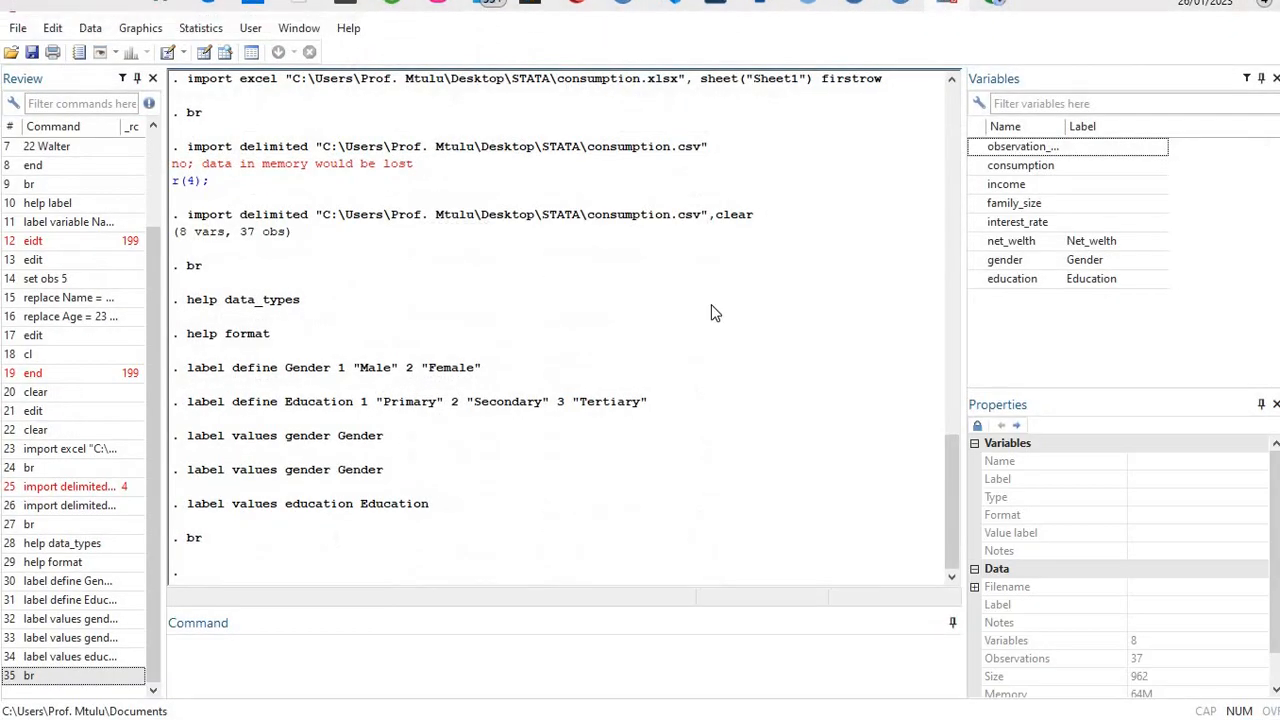
{"action": "left_click", "coordinate": [451, 676]}
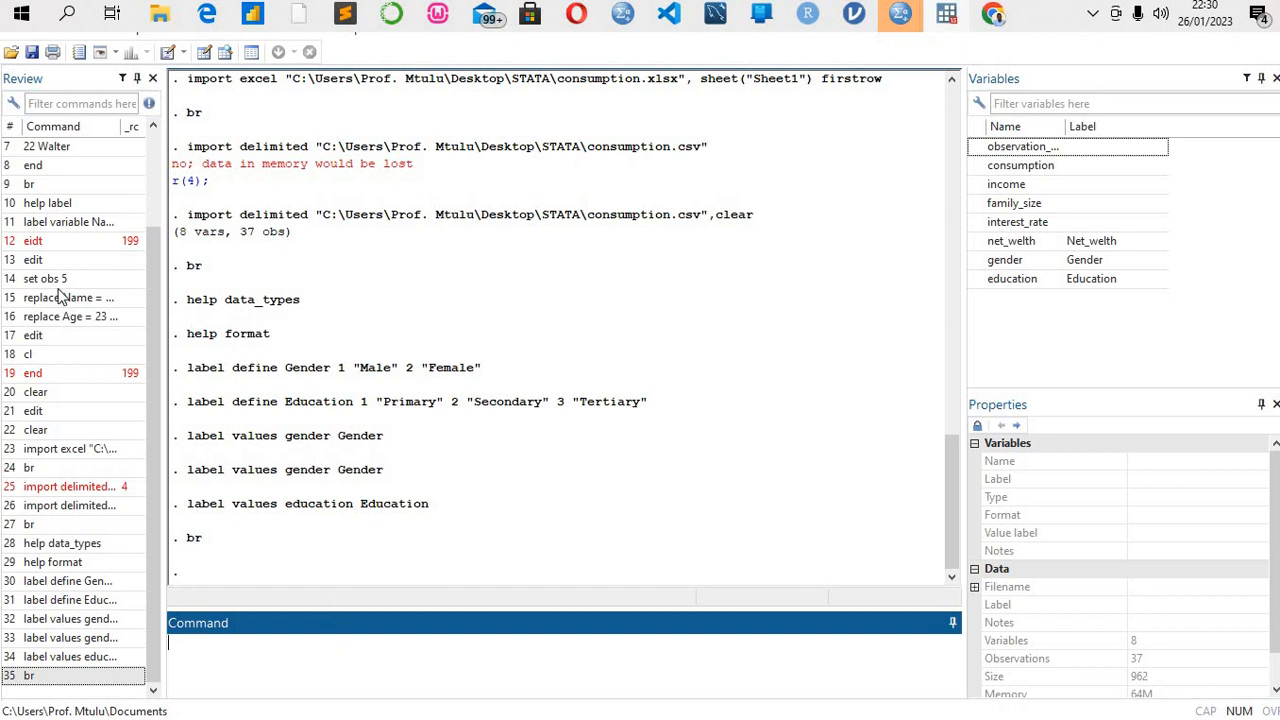
{"action": "left_click", "coordinate": [83, 151]}
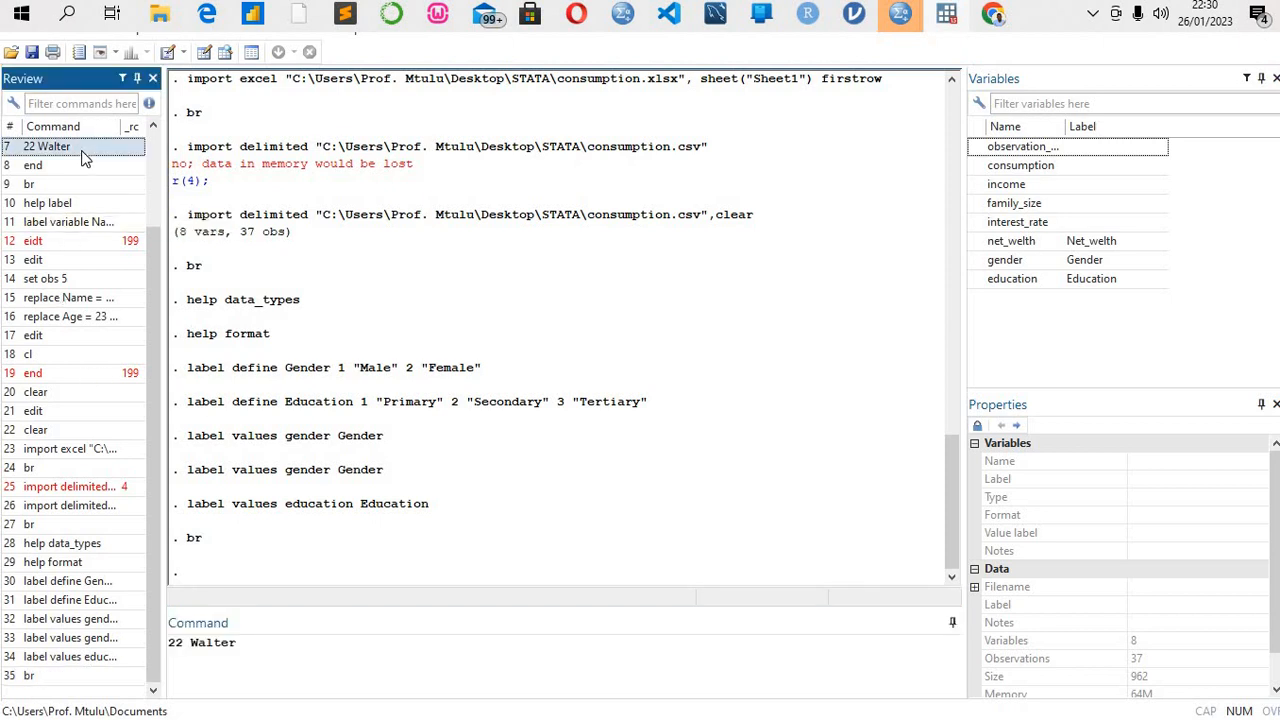
Switch to the Almond.sav dataset window in SPSS Statistics
{"action": "left_click", "coordinate": [901, 18]}
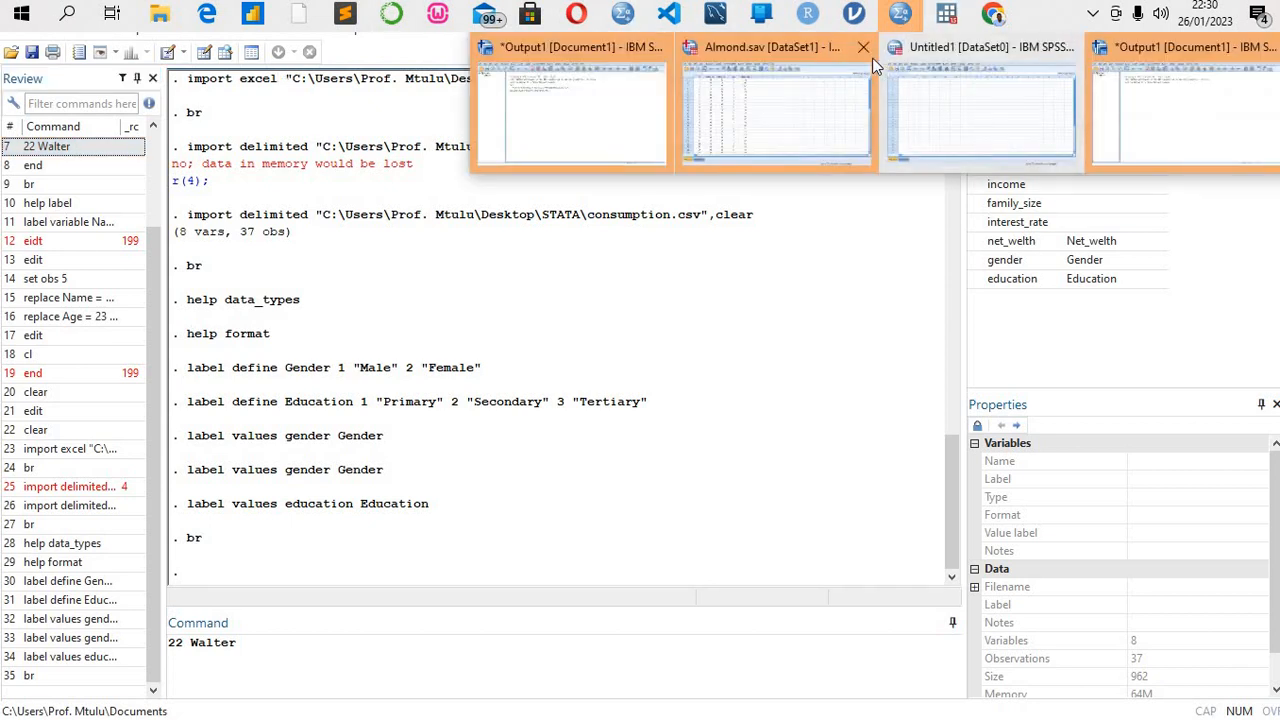
{"action": "mouse_move", "coordinate": [865, 62]}
{"action": "left_click", "coordinate": [837, 100]}
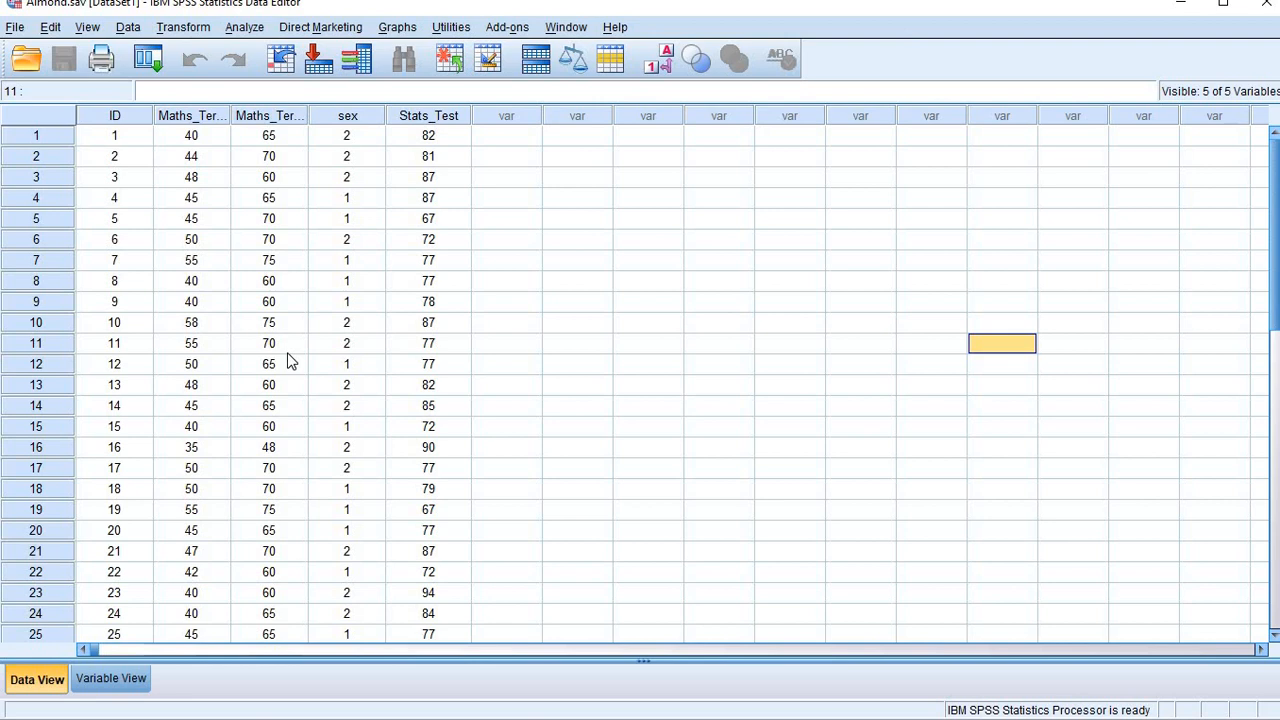
Start saving a copy of the Almond dataset, decline replacing Almond.sav, and set the file type to Stata Version 6 (*.dta)
{"action": "left_click", "coordinate": [15, 28]}
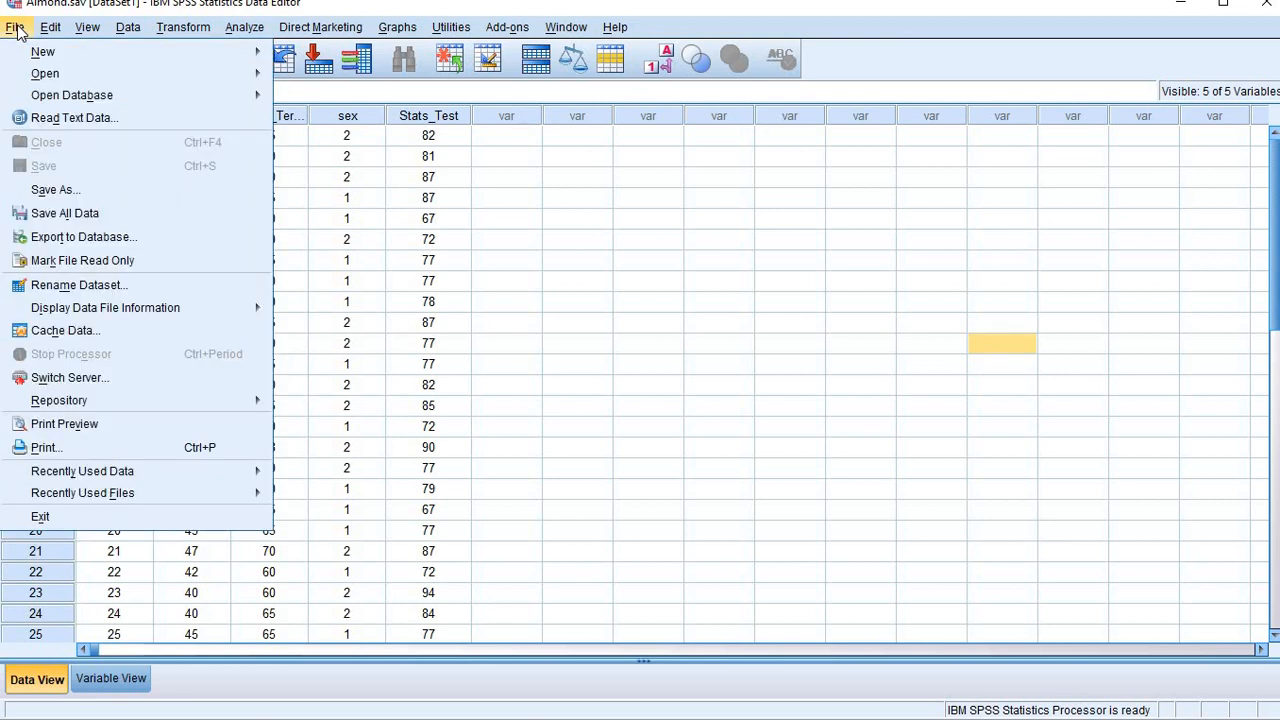
{"action": "left_click", "coordinate": [63, 186]}
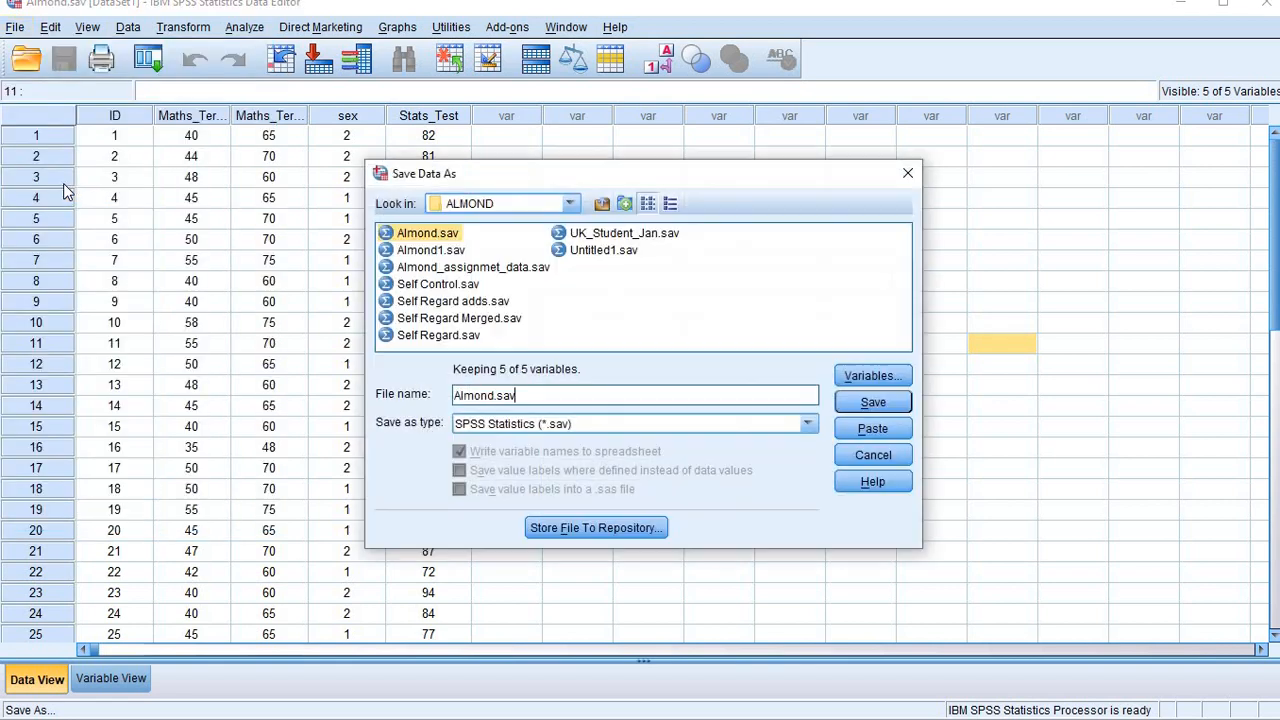
{"action": "key", "text": "Return"}
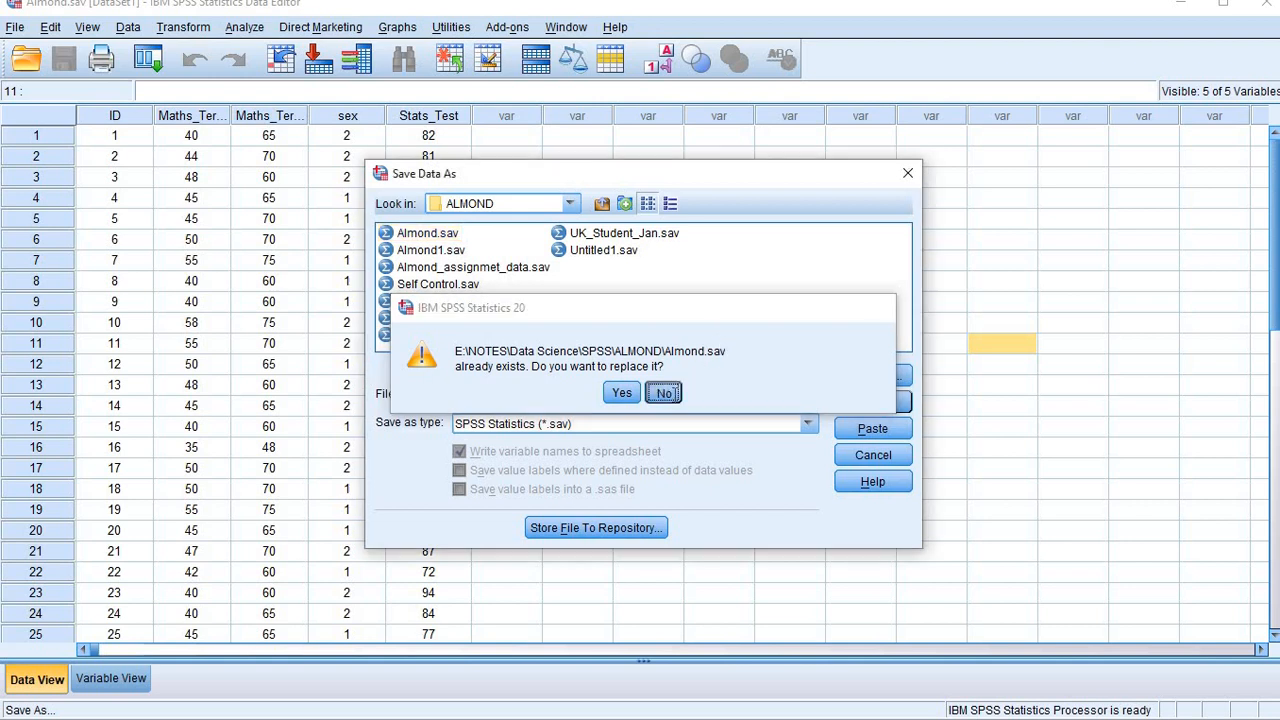
{"action": "left_click", "coordinate": [676, 392]}
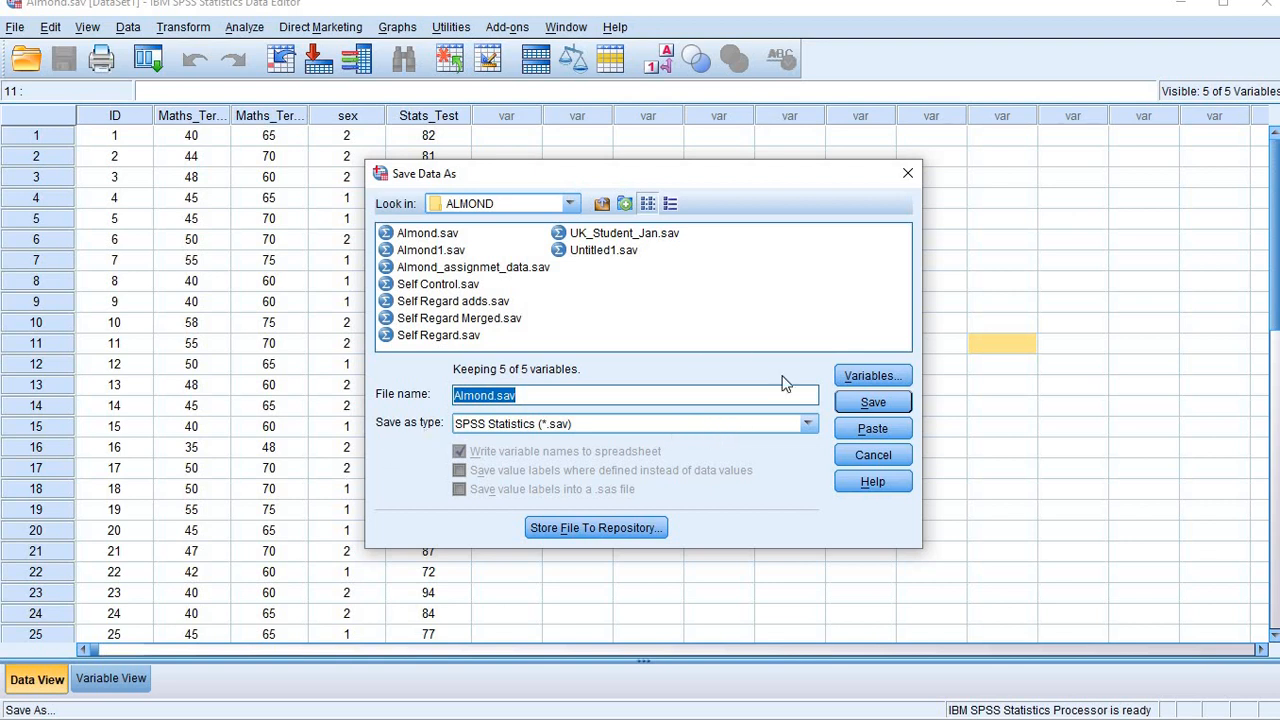
{"action": "left_click", "coordinate": [808, 424]}
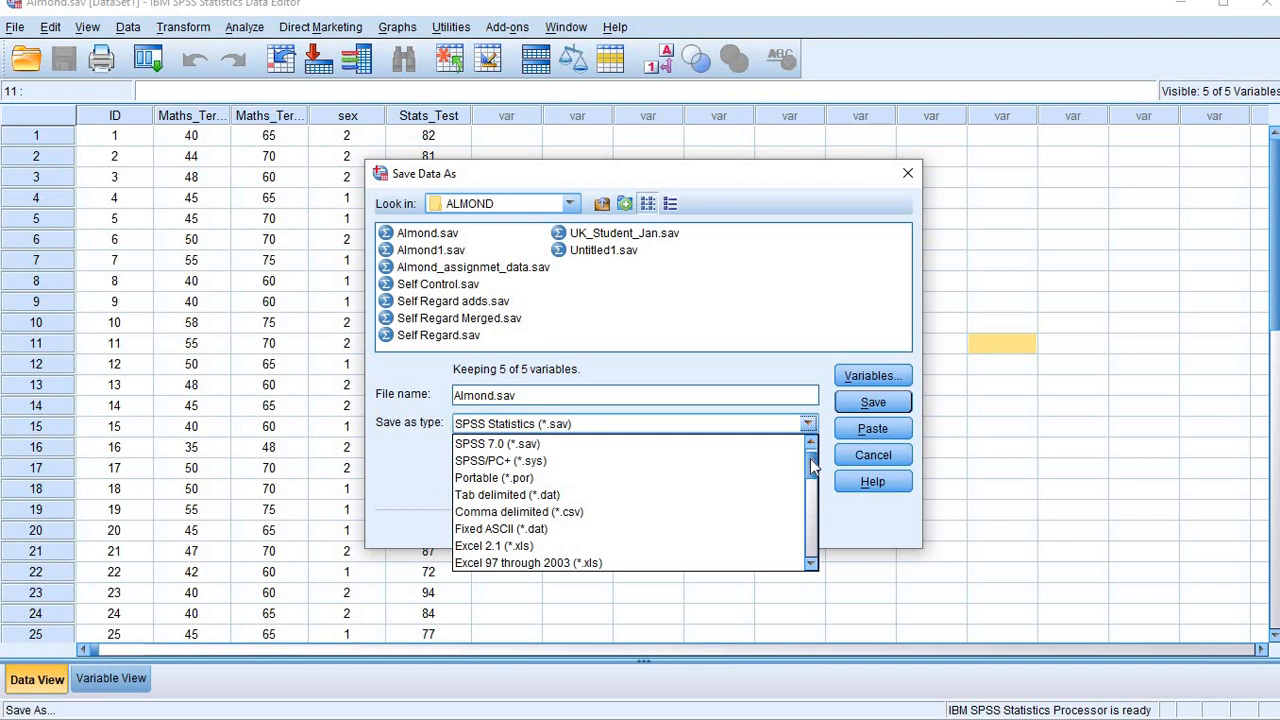
{"action": "left_click_drag", "start_coordinate": [812, 465], "coordinate": [810, 546]}
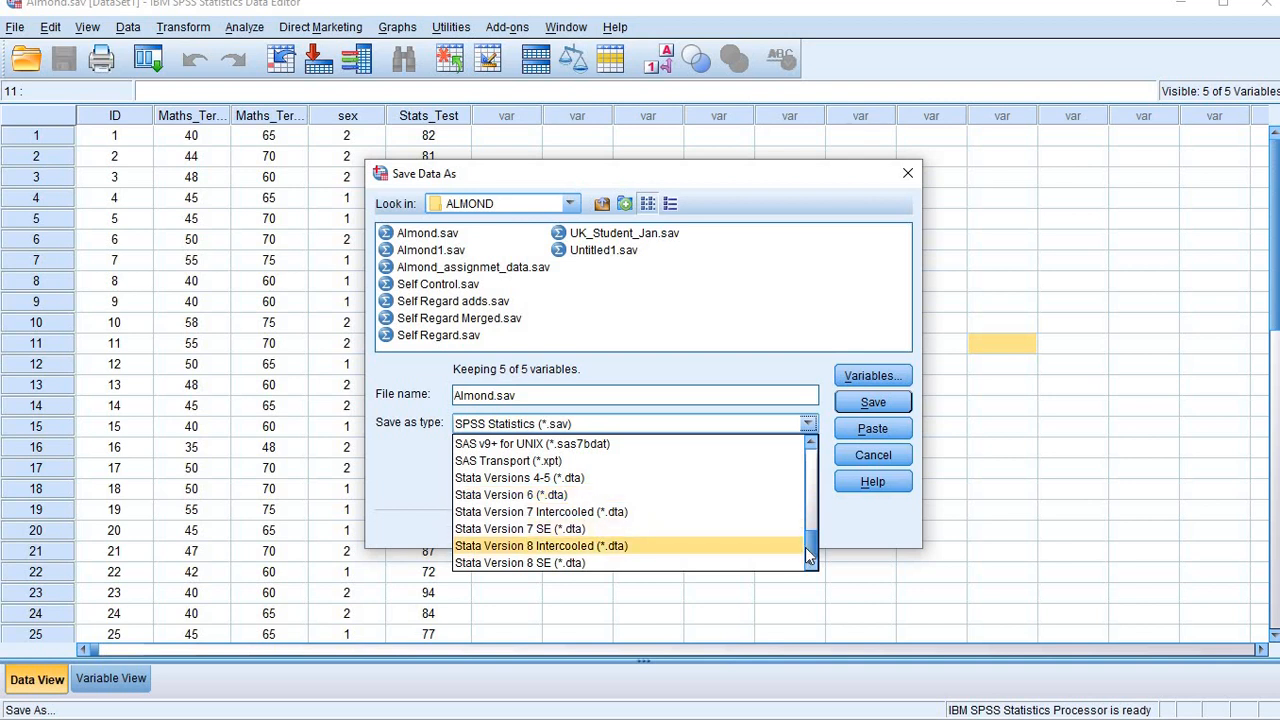
{"action": "scroll", "coordinate": [805, 537], "scroll_direction": "up", "scroll_amount": 3}
{"action": "scroll", "coordinate": [805, 537], "scroll_direction": "down", "scroll_amount": 3}
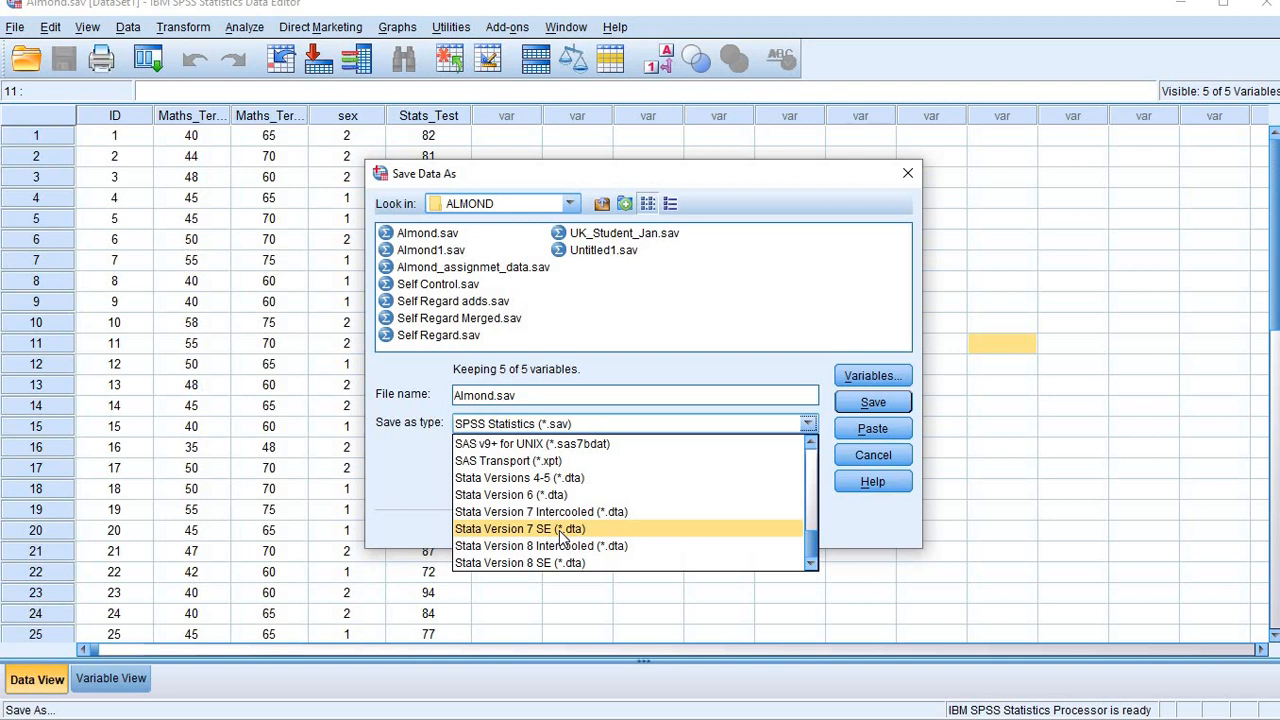
{"action": "left_click", "coordinate": [556, 496]}
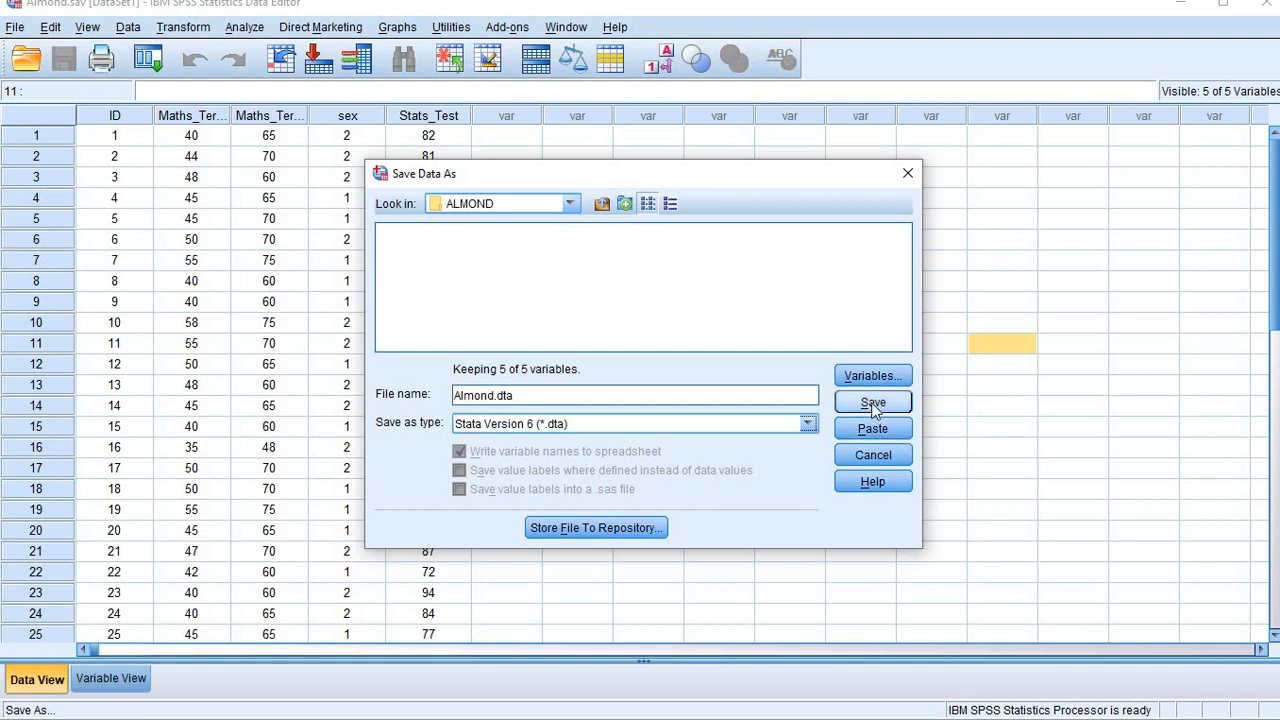
Save the Almond dataset as Almond.dta in the STATA folder on the Desktop
{"action": "left_click", "coordinate": [570, 203]}
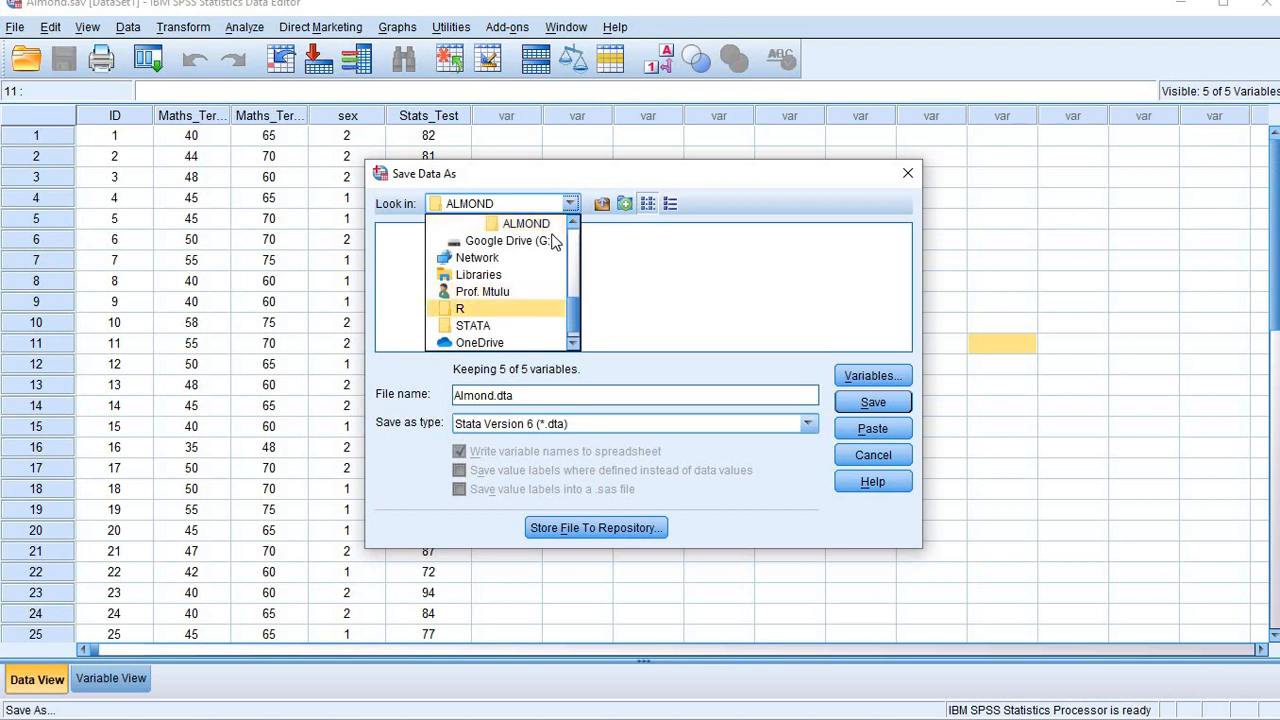
{"action": "left_click", "coordinate": [573, 342]}
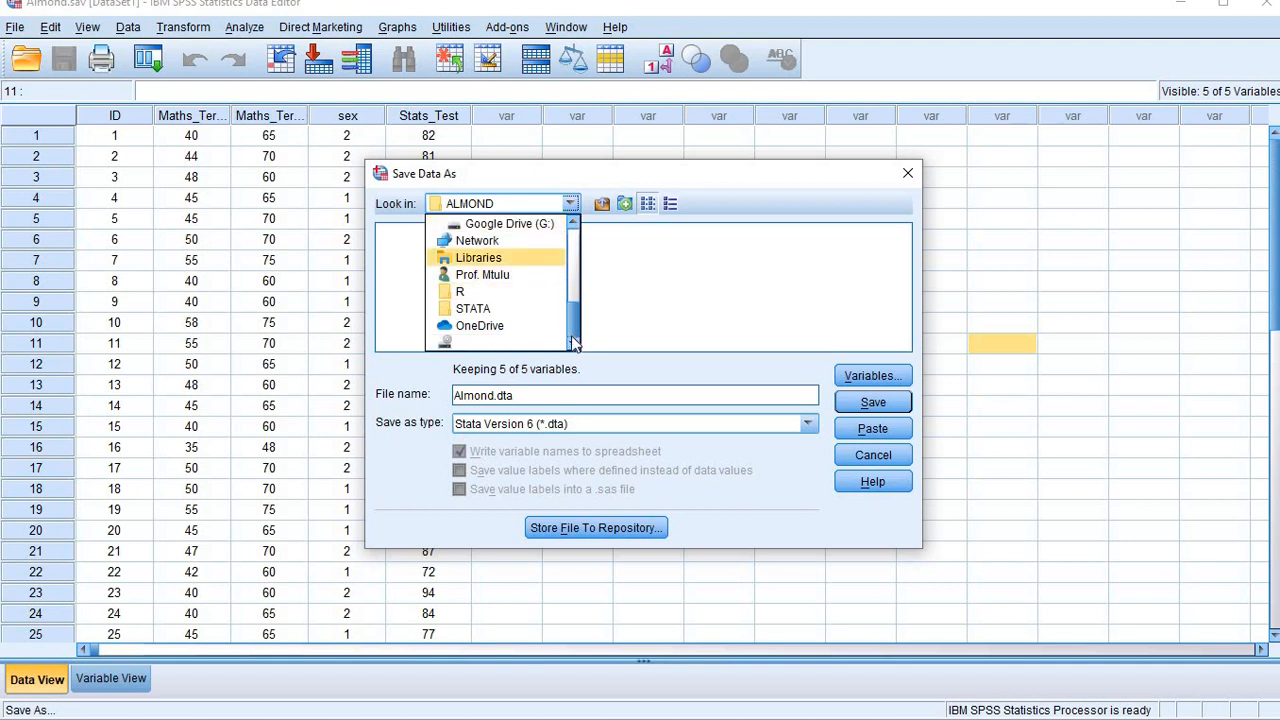
{"action": "left_click", "coordinate": [573, 255]}
{"action": "left_click", "coordinate": [573, 255]}
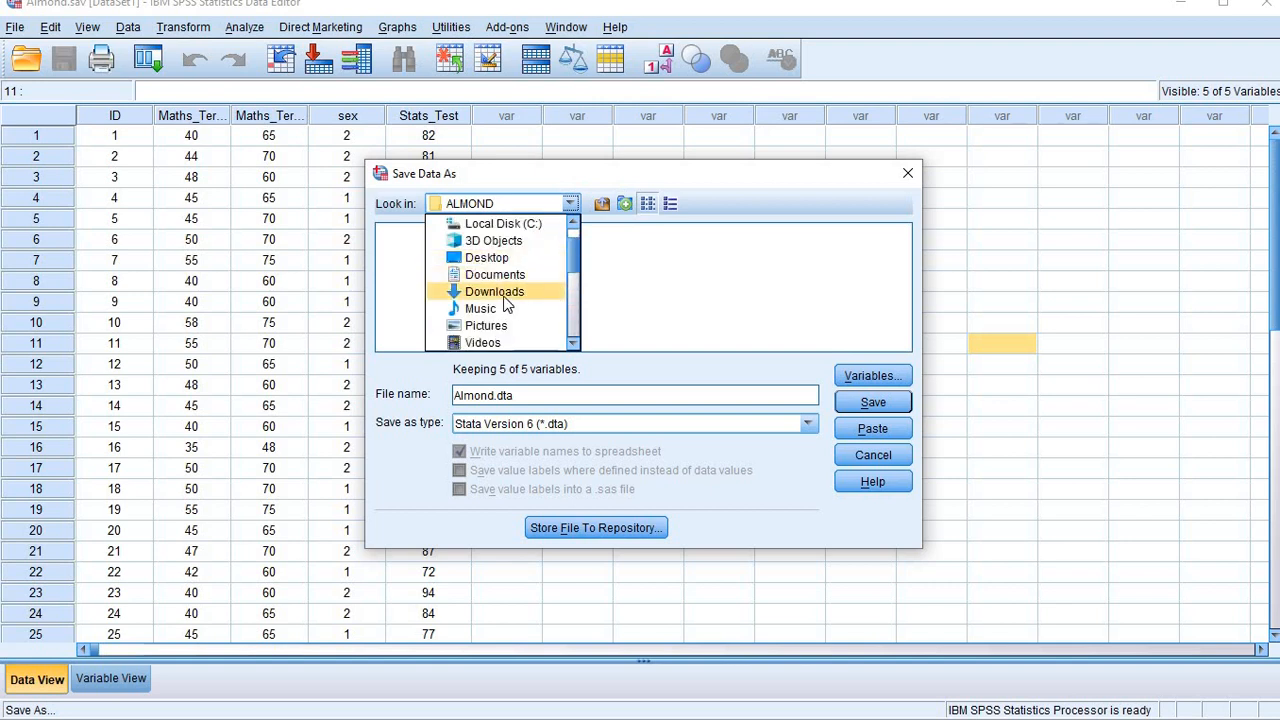
{"action": "left_click", "coordinate": [490, 258]}
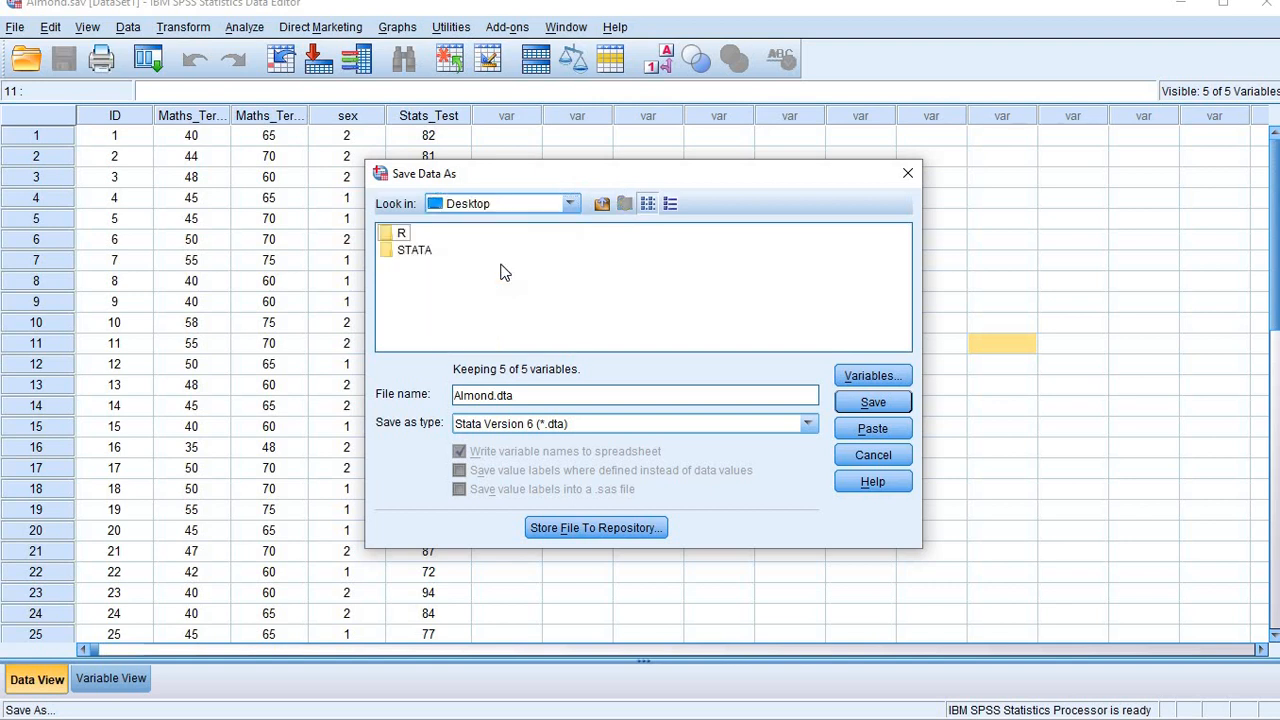
{"action": "double_click", "coordinate": [428, 256]}
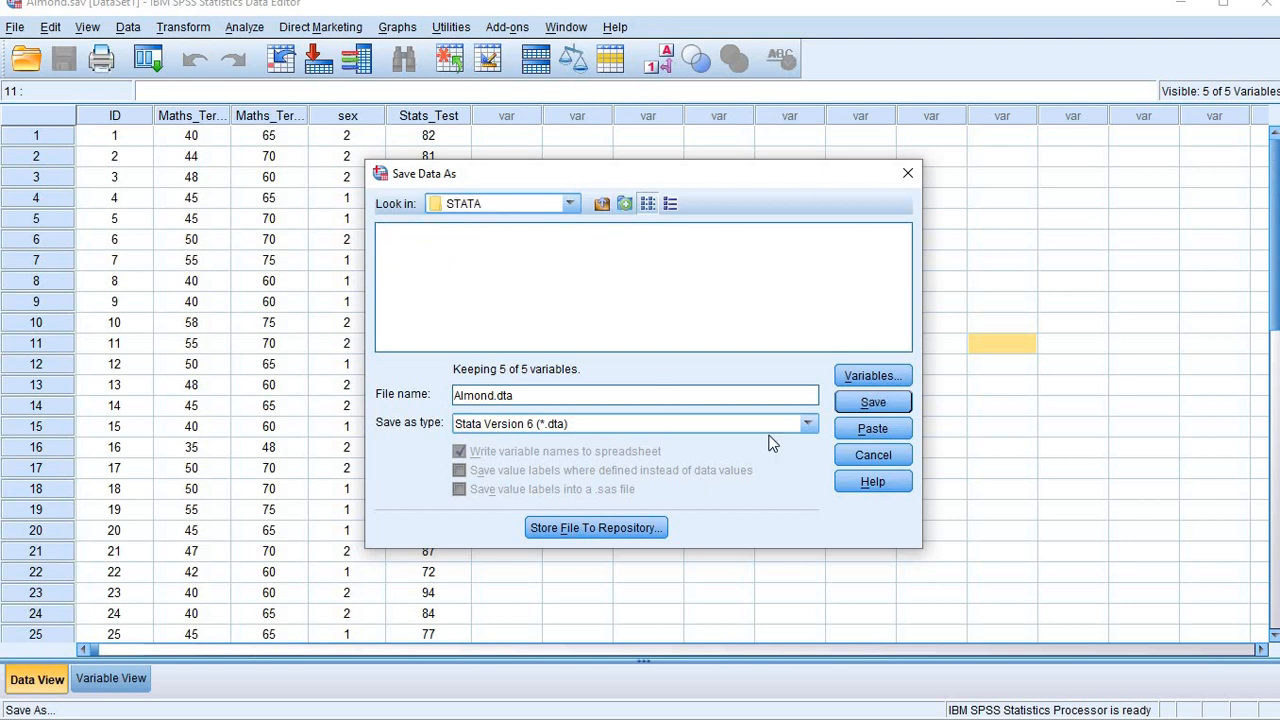
{"action": "left_click", "coordinate": [860, 405]}
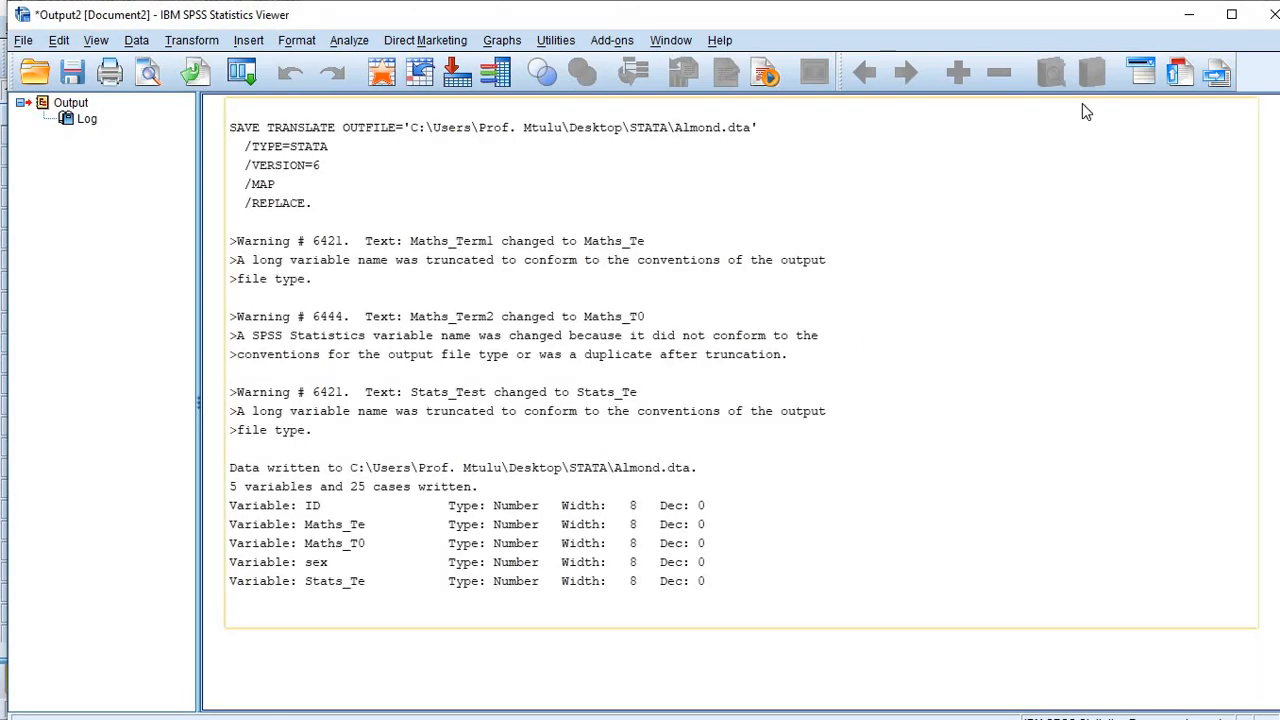
Close the SPSS output viewer without saving its contents, and close the Almond dataset window
{"action": "left_click", "coordinate": [1270, 14]}
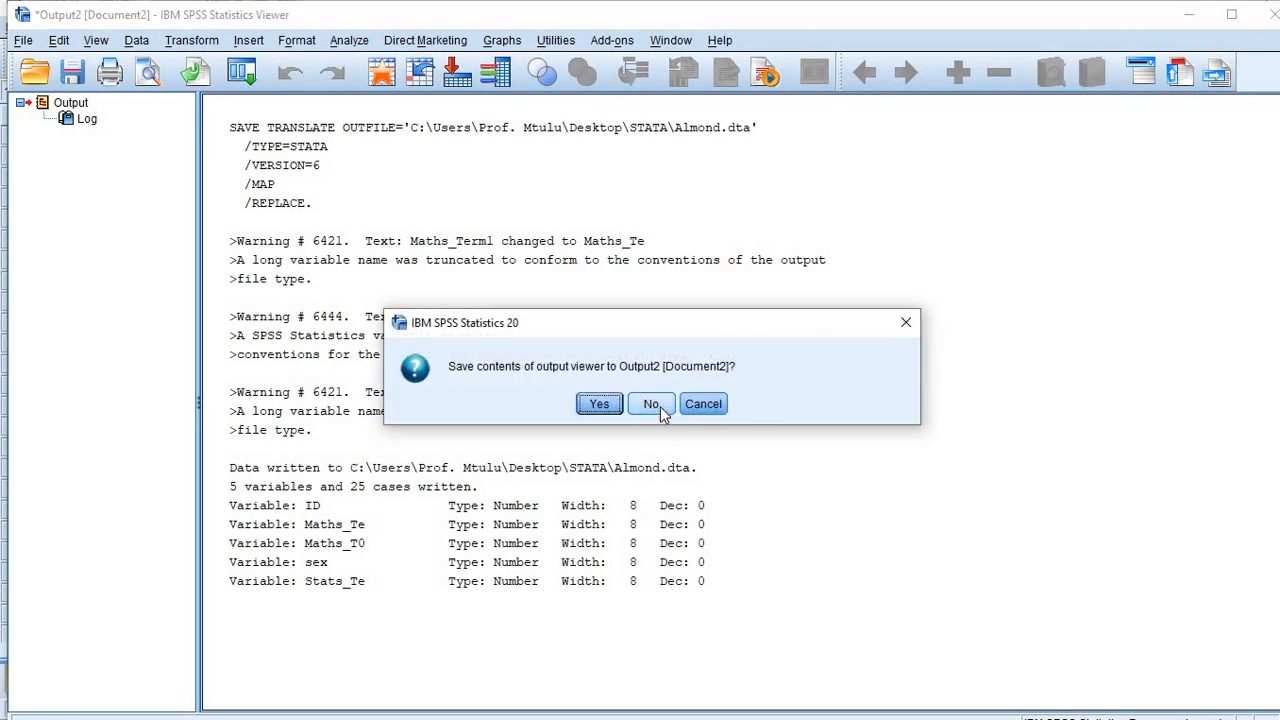
{"action": "left_click", "coordinate": [660, 406]}
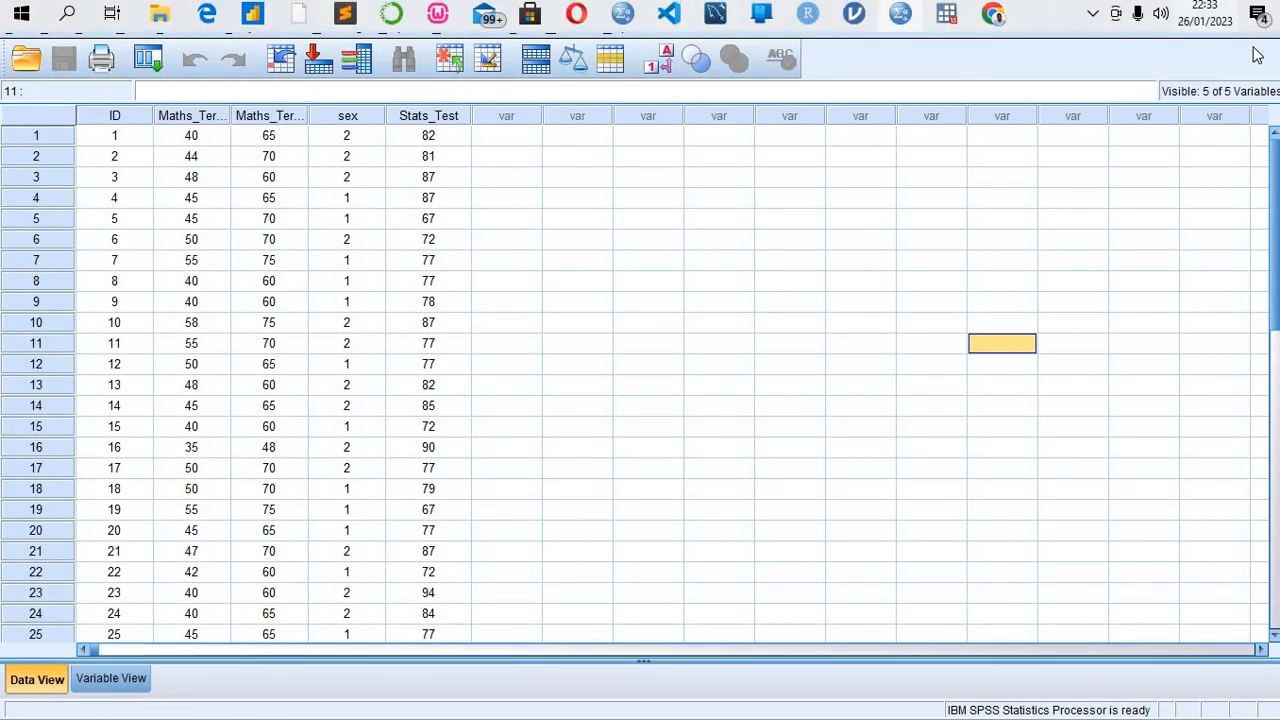
{"action": "left_click", "coordinate": [1265, 12]}
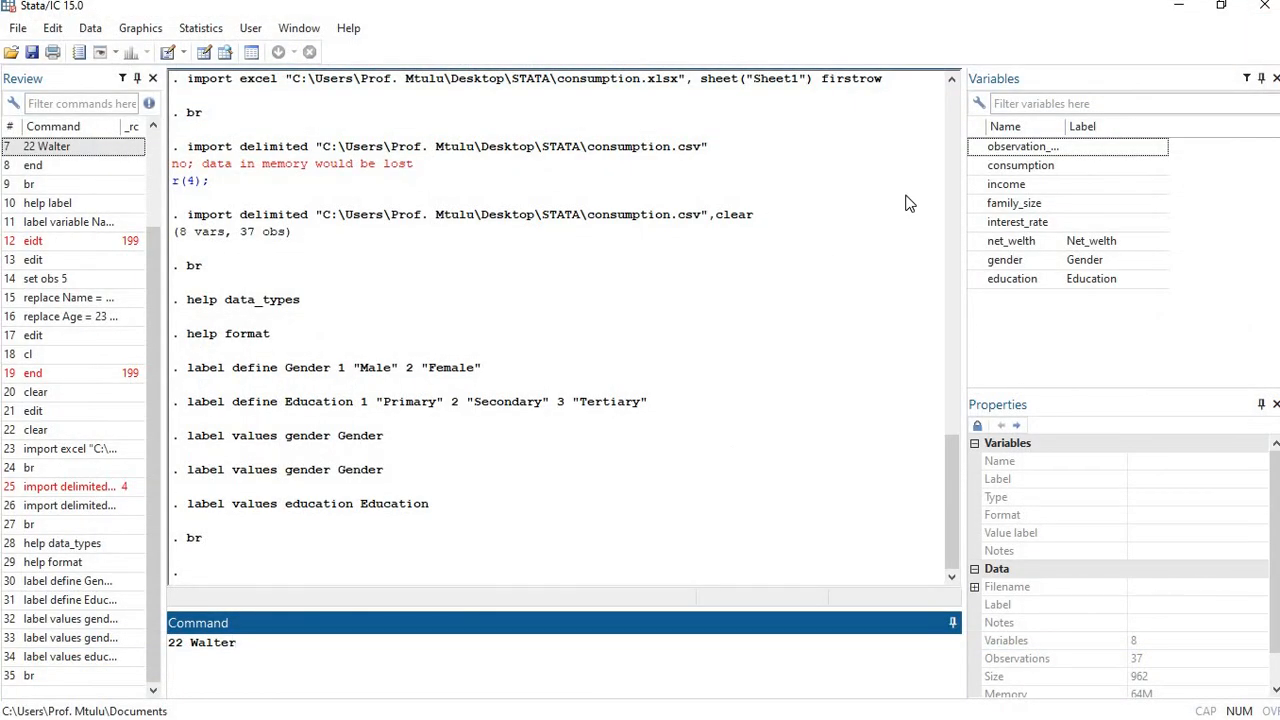
Minimise the open windows, check the STATA folder on the desktop for the converted Almond dataset, and close the folder
{"action": "left_click", "coordinate": [1170, 12]}
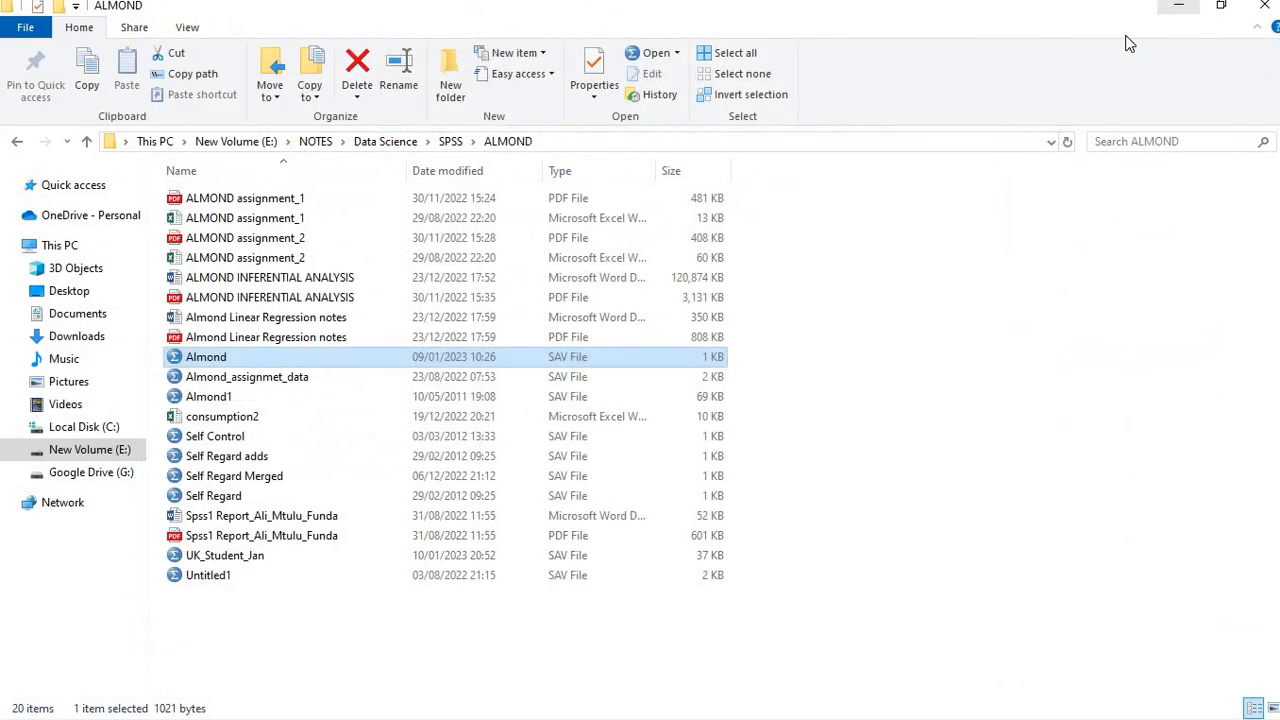
{"action": "left_click", "coordinate": [1178, 12]}
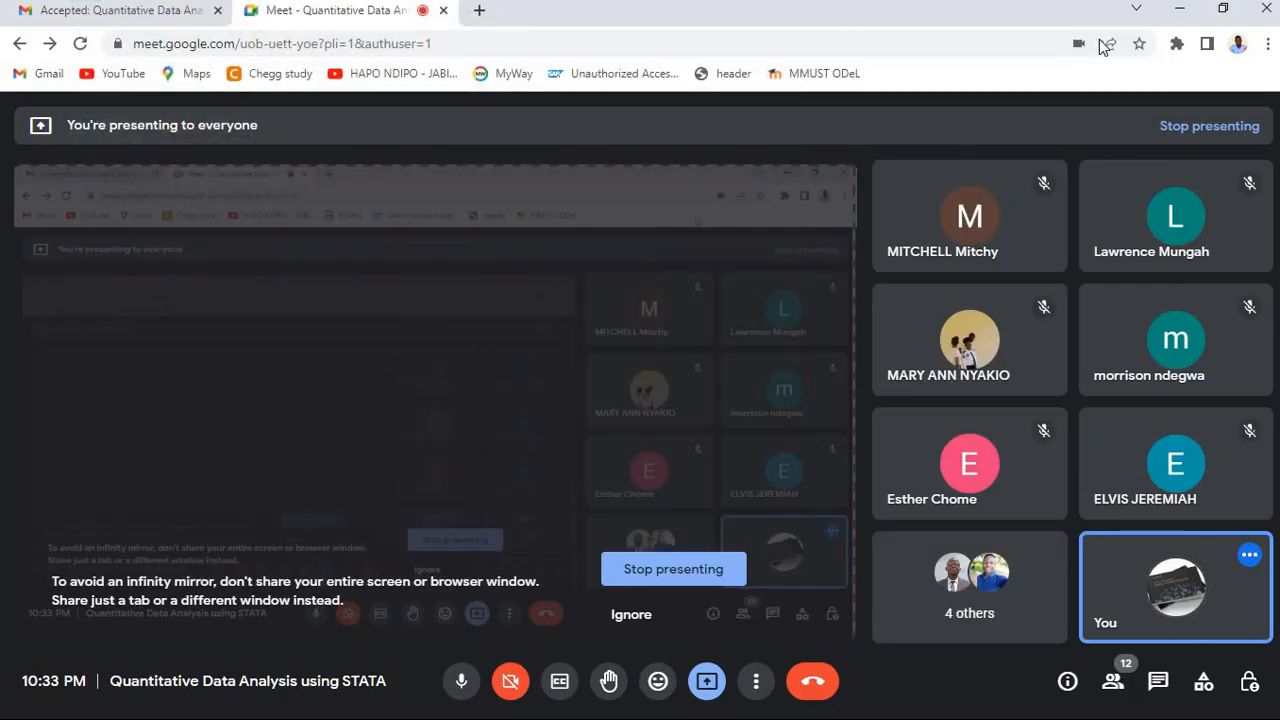
{"action": "left_click", "coordinate": [1180, 10]}
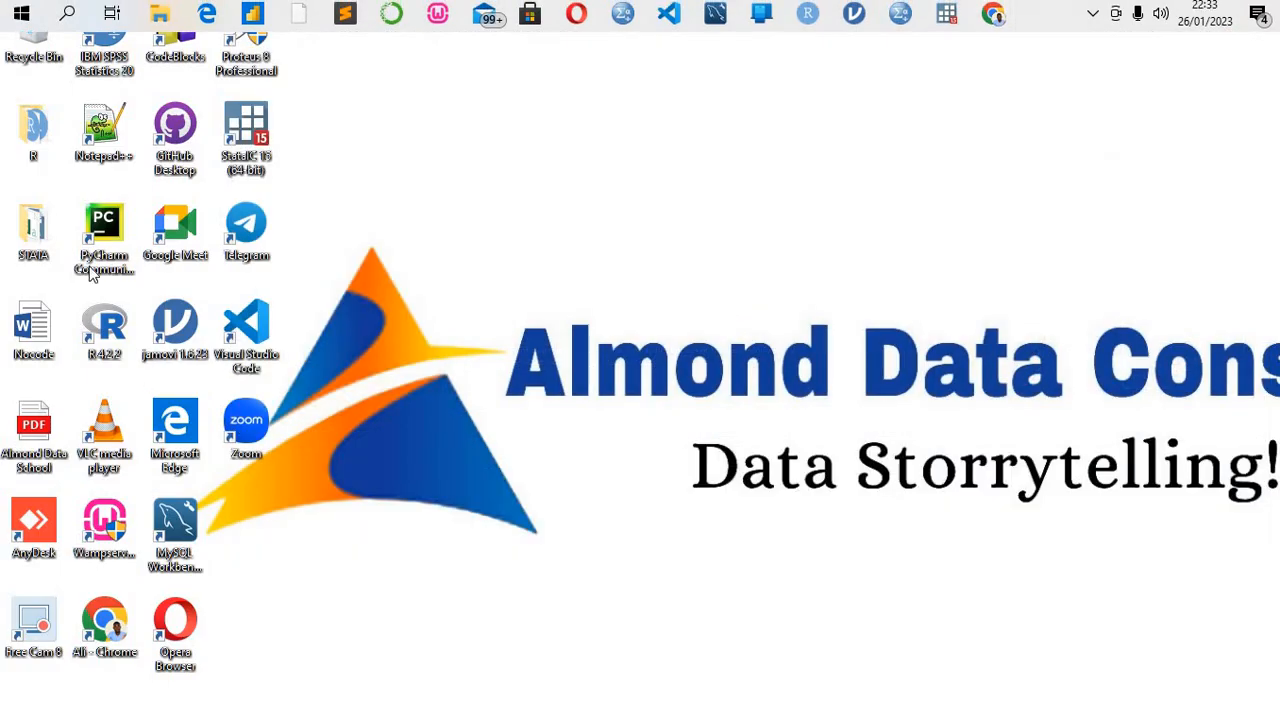
{"action": "double_click", "coordinate": [33, 236]}
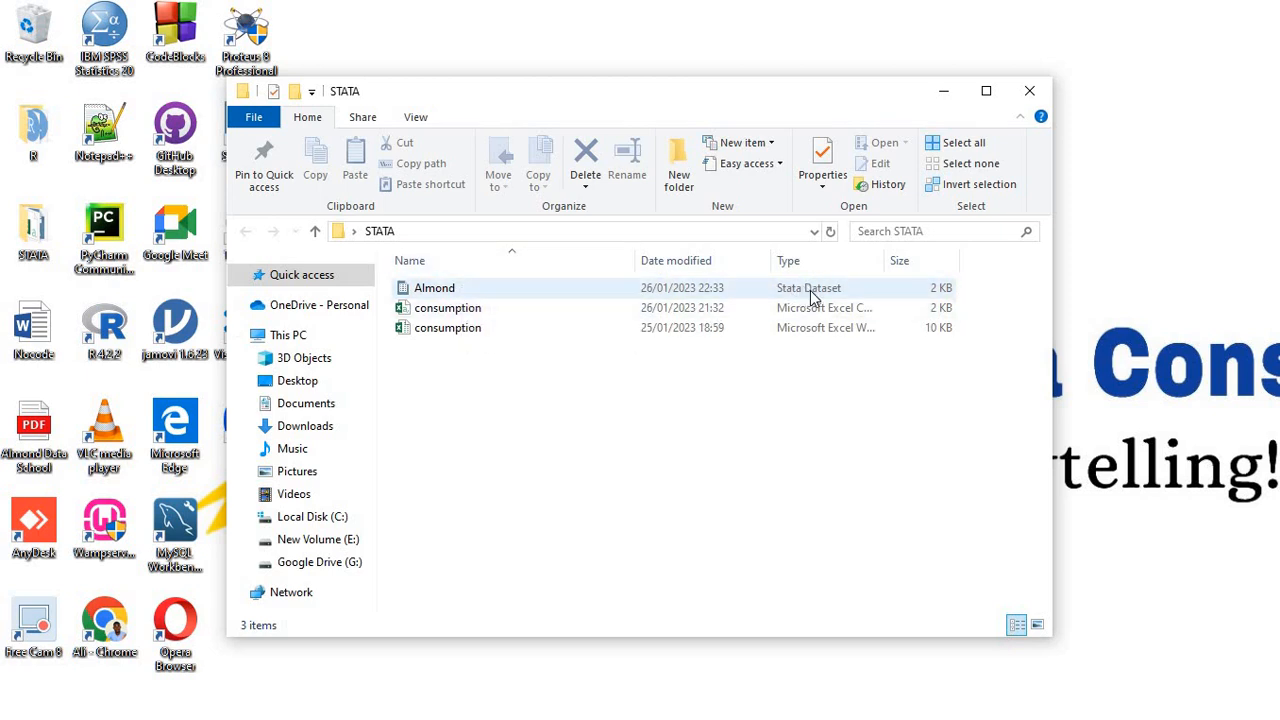
{"action": "left_click", "coordinate": [1024, 88]}
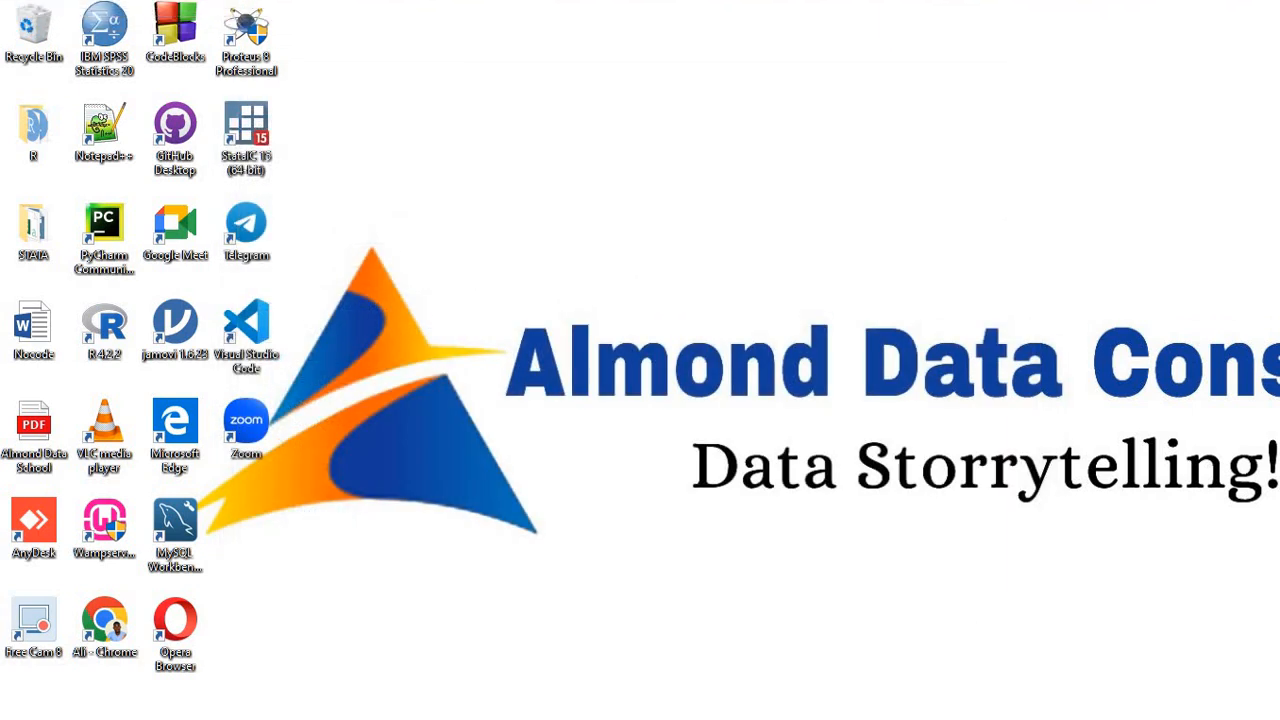
Switch back to the main Stata window and clear the leftover text from the command line
{"action": "mouse_move", "coordinate": [946, 13]}
{"action": "left_click", "coordinate": [909, 120]}
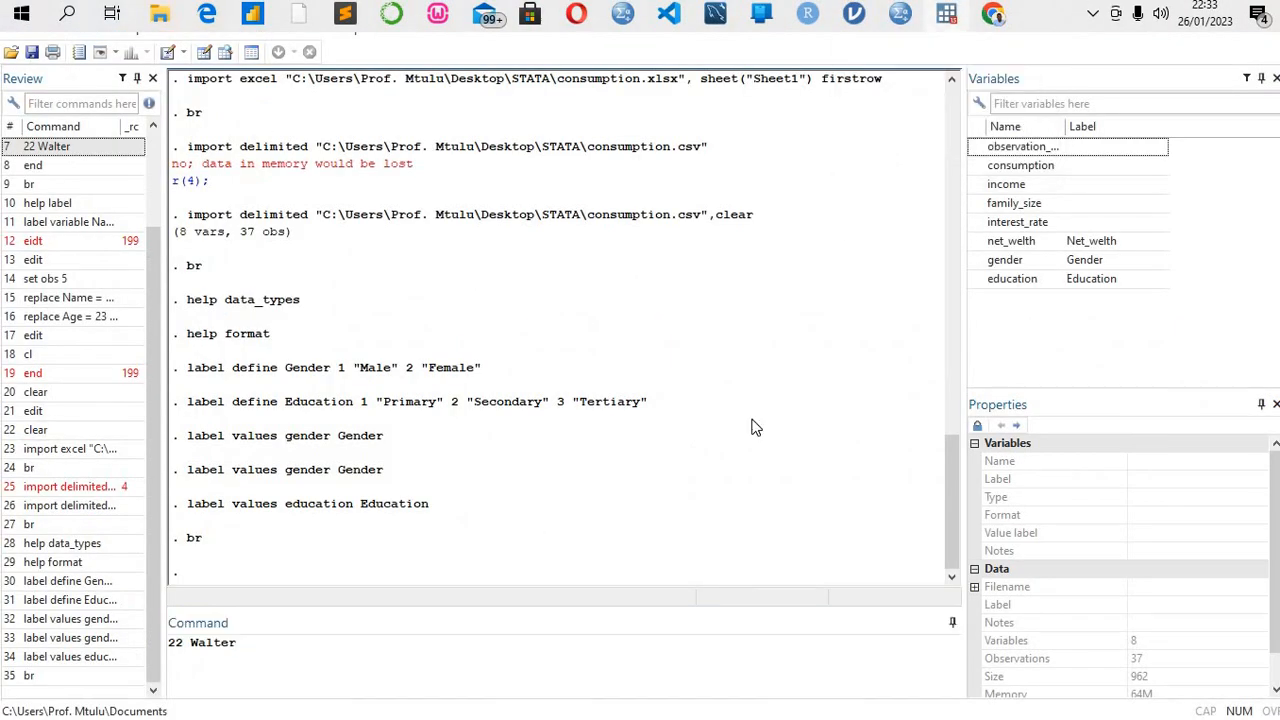
{"action": "left_click", "coordinate": [511, 677]}
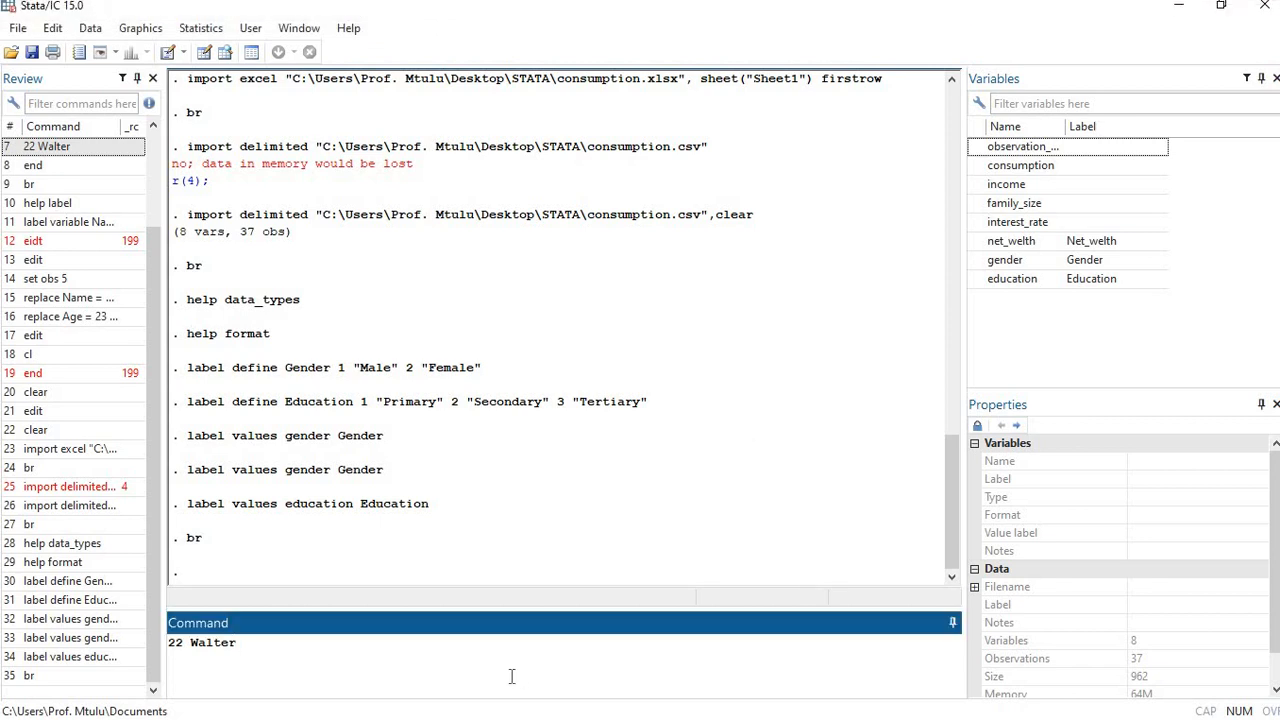
{"action": "key", "text": "BackSpace"}
{"action": "key", "text": "BackSpace"}
{"action": "key", "text": "BackSpace"}
{"action": "key", "text": "BackSpace"}
{"action": "key", "text": "BackSpace"}
{"action": "key", "text": "BackSpace"}
{"action": "key", "text": "BackSpace"}
{"action": "key", "text": "BackSpace"}
{"action": "key", "text": "BackSpace"}
Hide the failed commands in the command history and select all the remaining commands for copying
{"action": "left_click", "coordinate": [72, 168]}
{"action": "key", "text": "shift+End"}
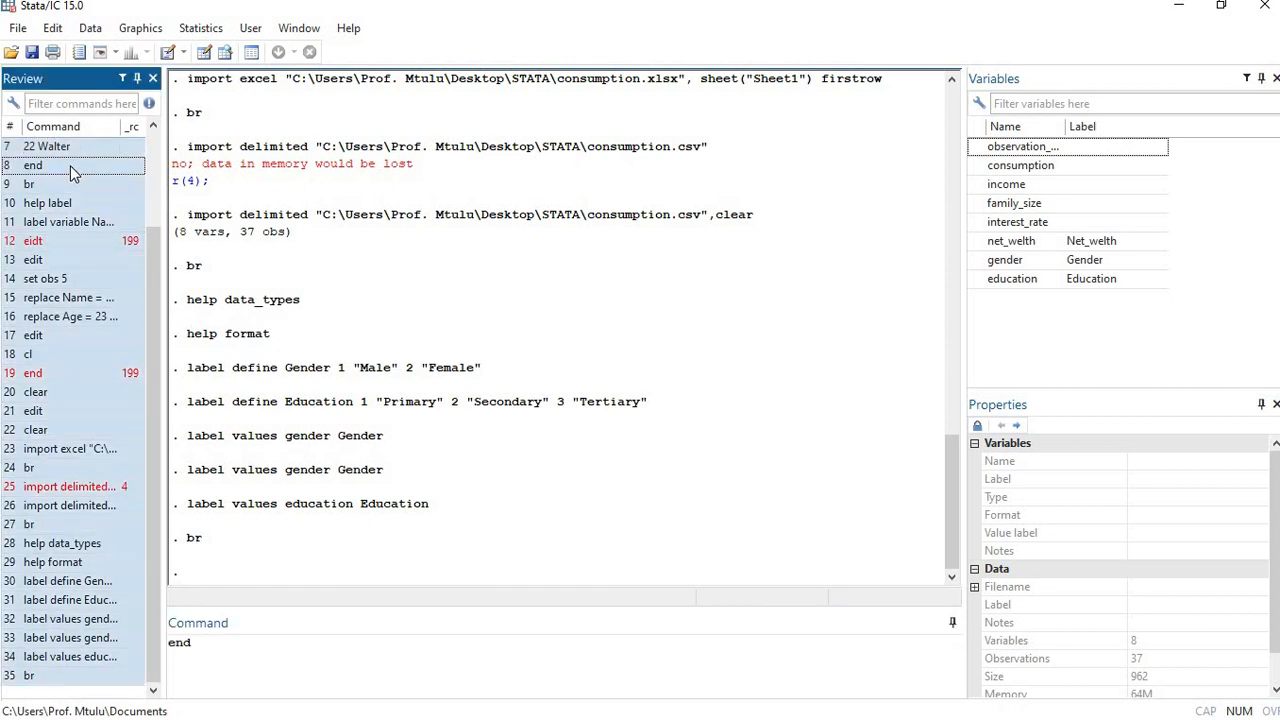
{"action": "left_click", "coordinate": [154, 105]}
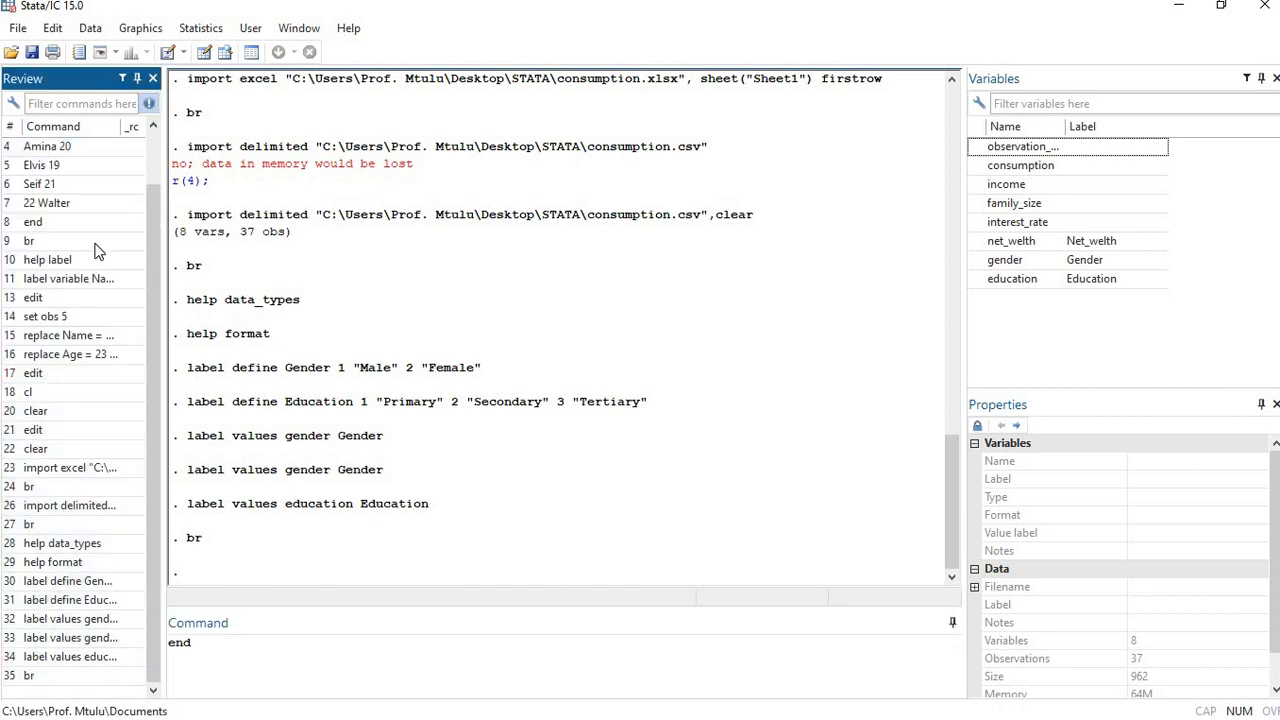
{"action": "left_click", "coordinate": [85, 210]}
{"action": "key", "text": "ctrl+a"}
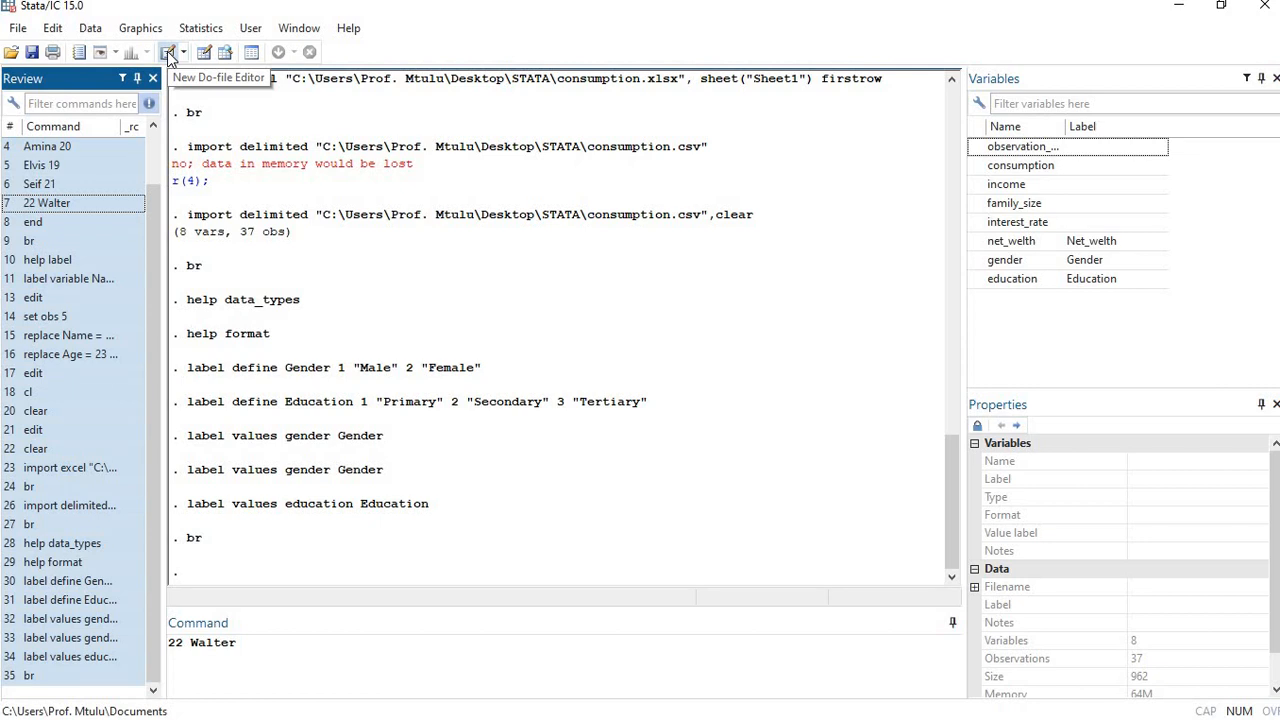
Create a new do-file and paste the copied command history into it
{"action": "left_click", "coordinate": [168, 54]}
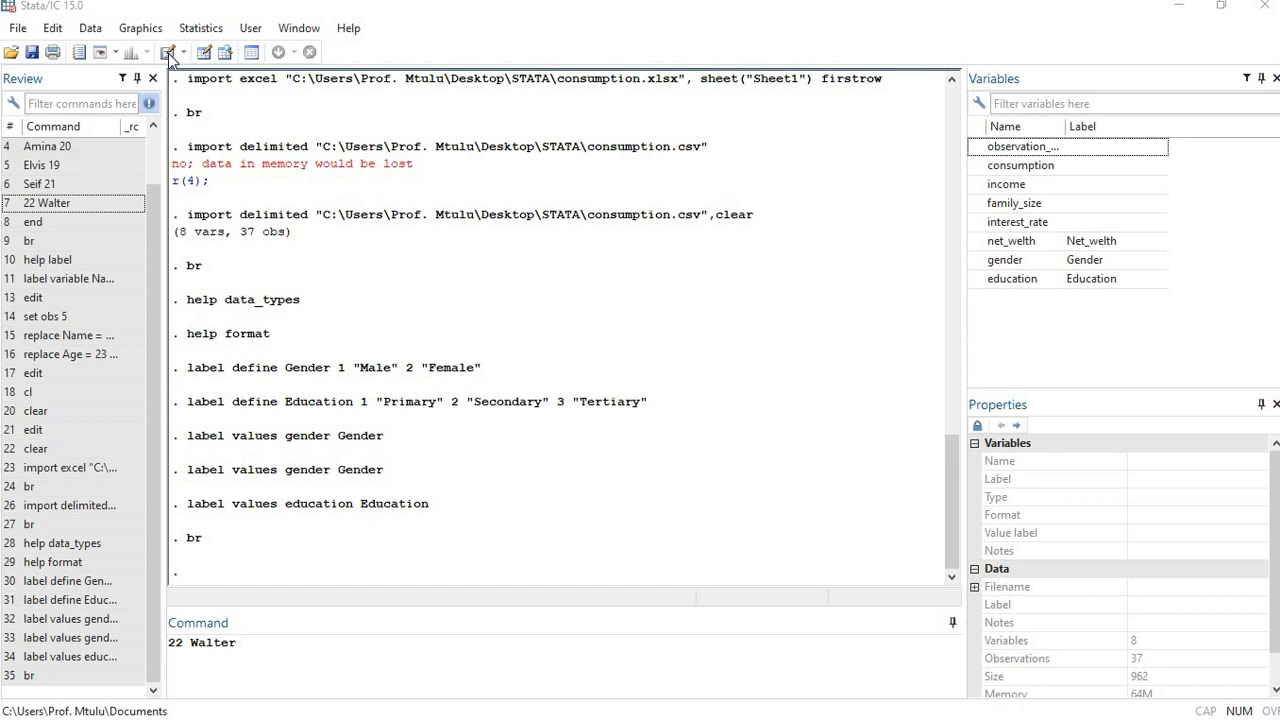
{"action": "left_click", "coordinate": [170, 56]}
{"action": "mouse_move", "coordinate": [944, 16]}
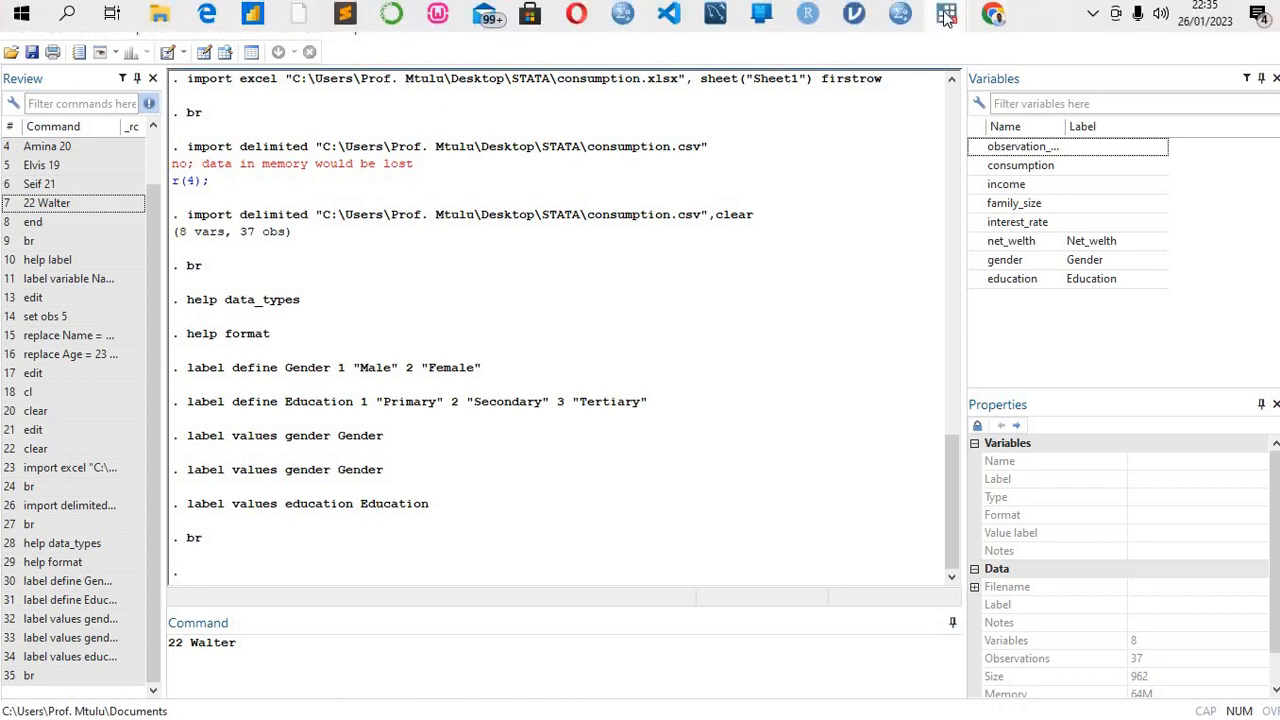
{"action": "left_click", "coordinate": [954, 86]}
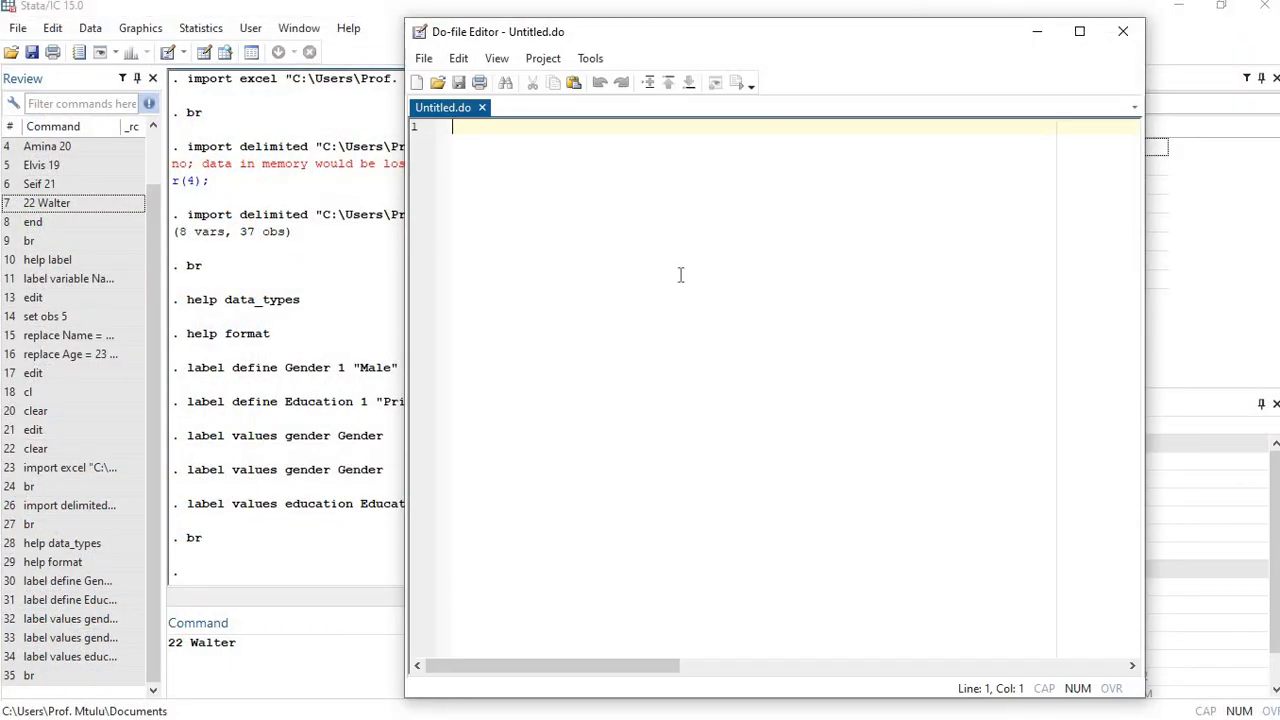
{"action": "key", "text": "ctrl+v"}
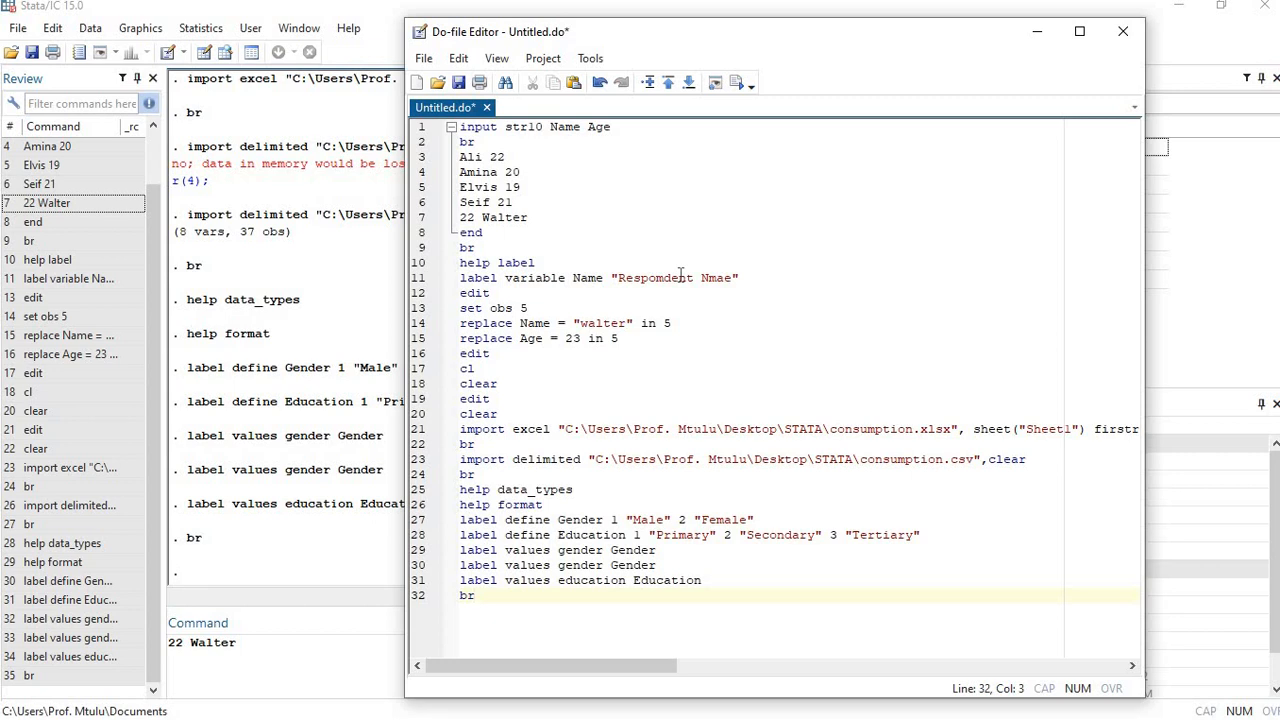
Save the do-file as Commands in the STATA folder and minimise the Do-file Editor
{"action": "left_click", "coordinate": [459, 84]}
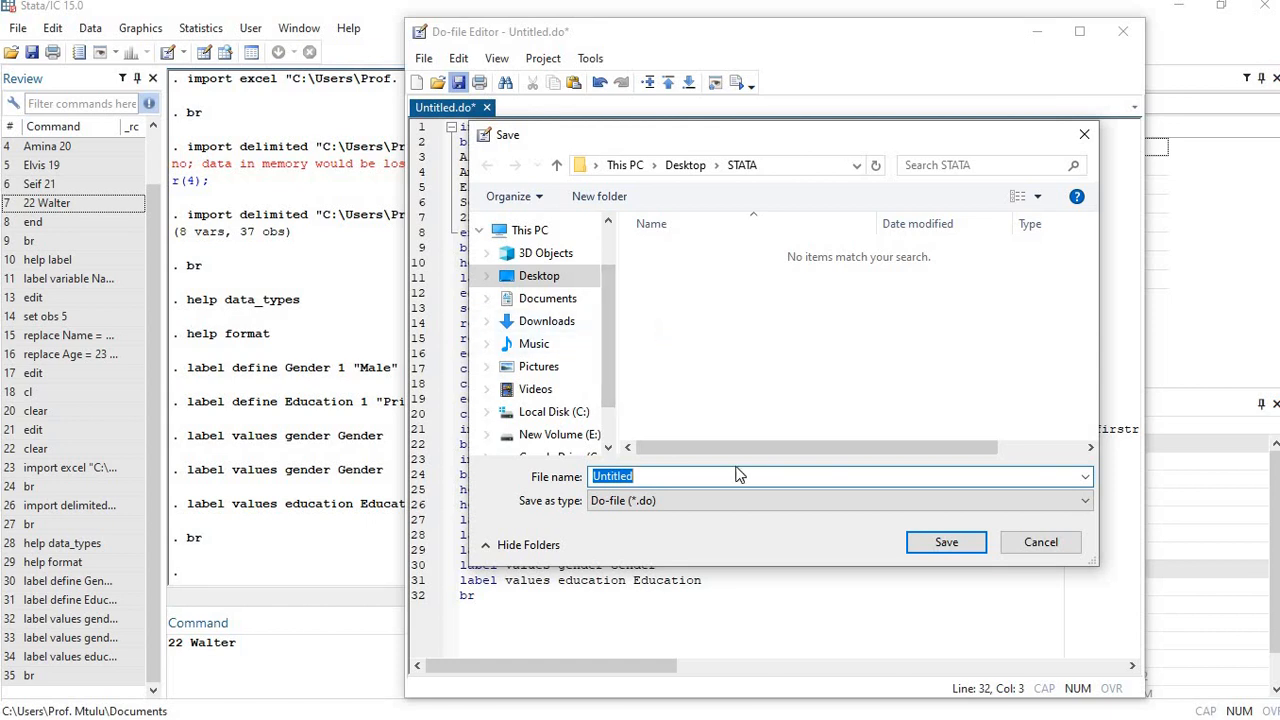
{"action": "key", "text": "BackSpace"}
{"action": "type", "text": "Co"}
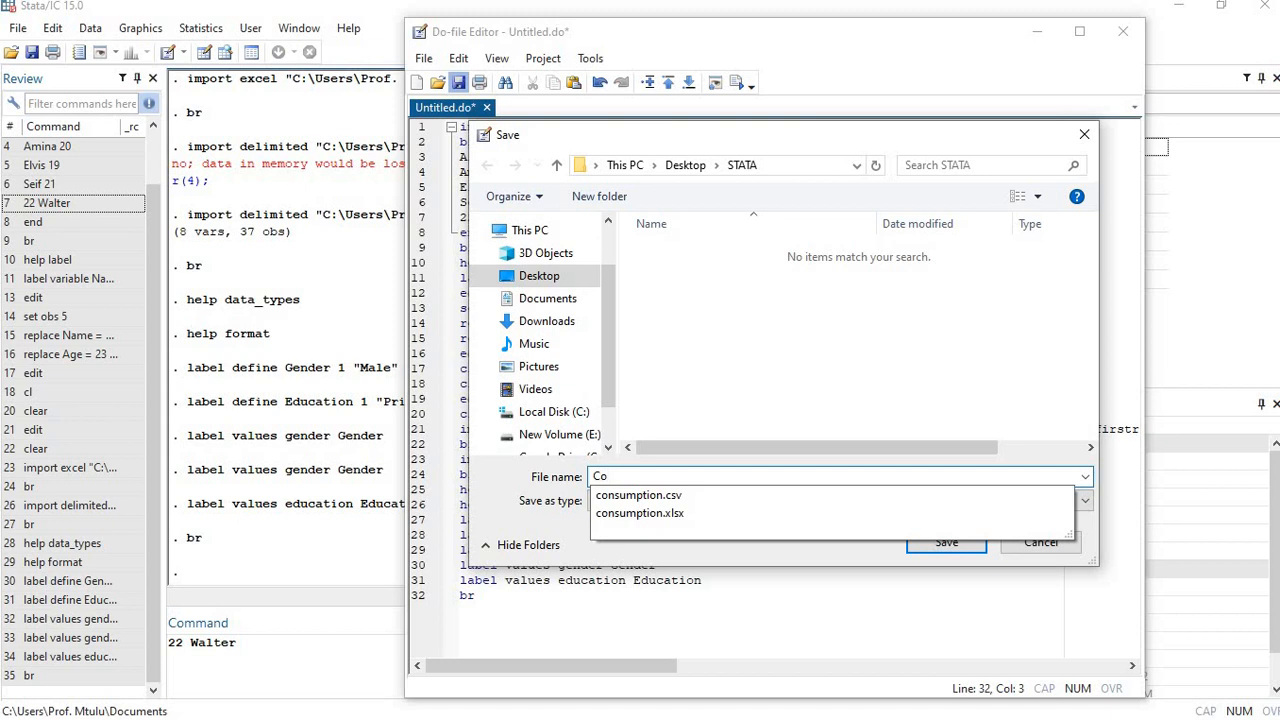
{"action": "type", "text": "mmsn"}
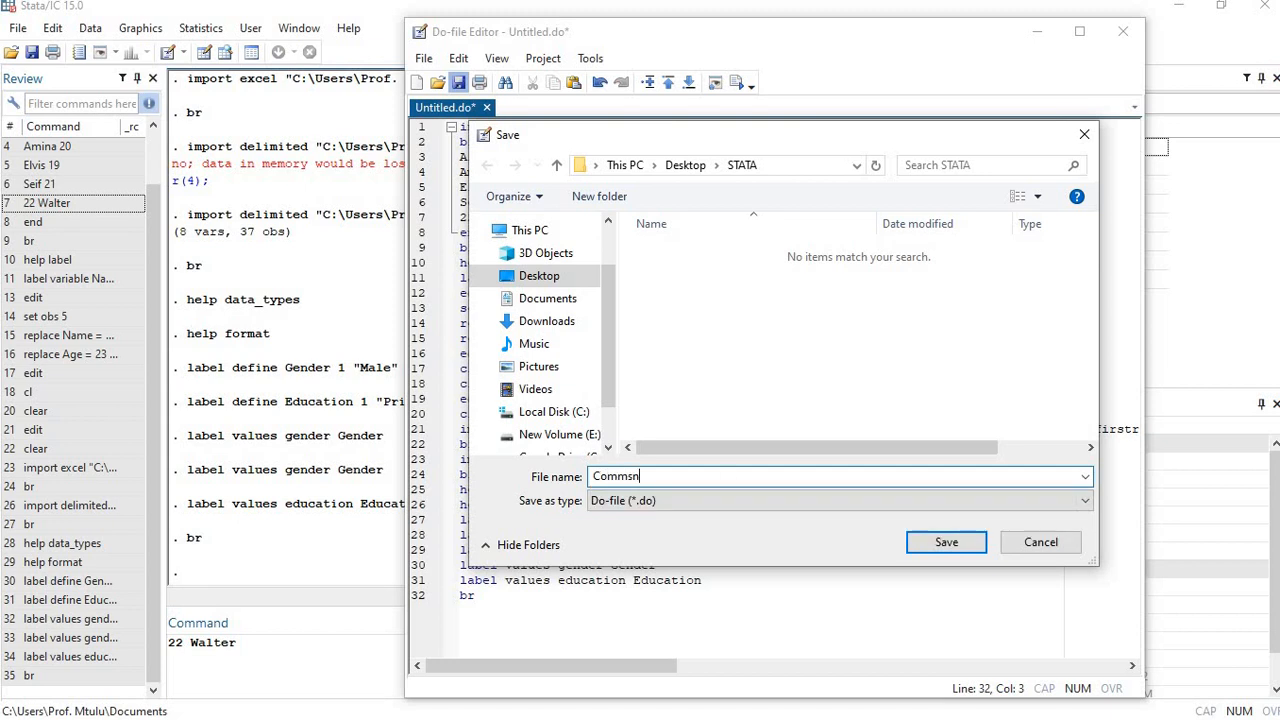
{"action": "key", "text": "BackSpace"}
{"action": "key", "text": "BackSpace"}
{"action": "type", "text": "ands"}
{"action": "left_click", "coordinate": [940, 545]}
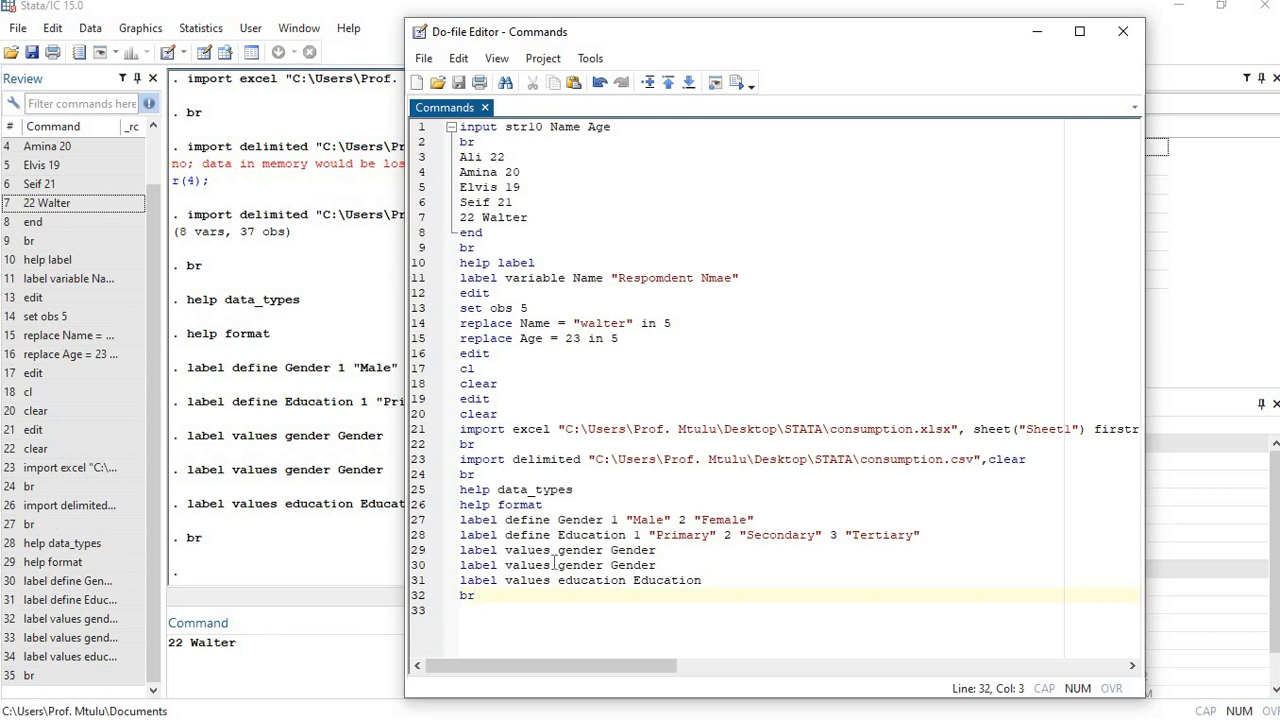
{"action": "left_click", "coordinate": [514, 606]}
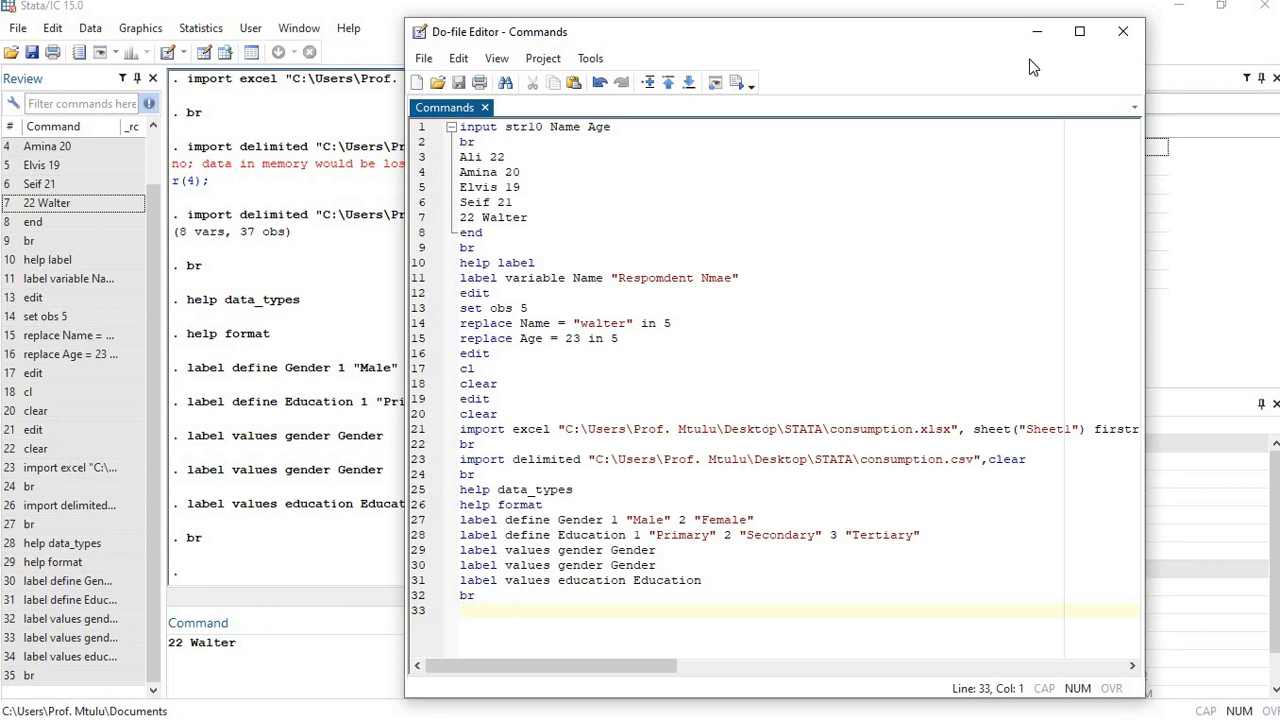
{"action": "left_click", "coordinate": [1039, 32]}
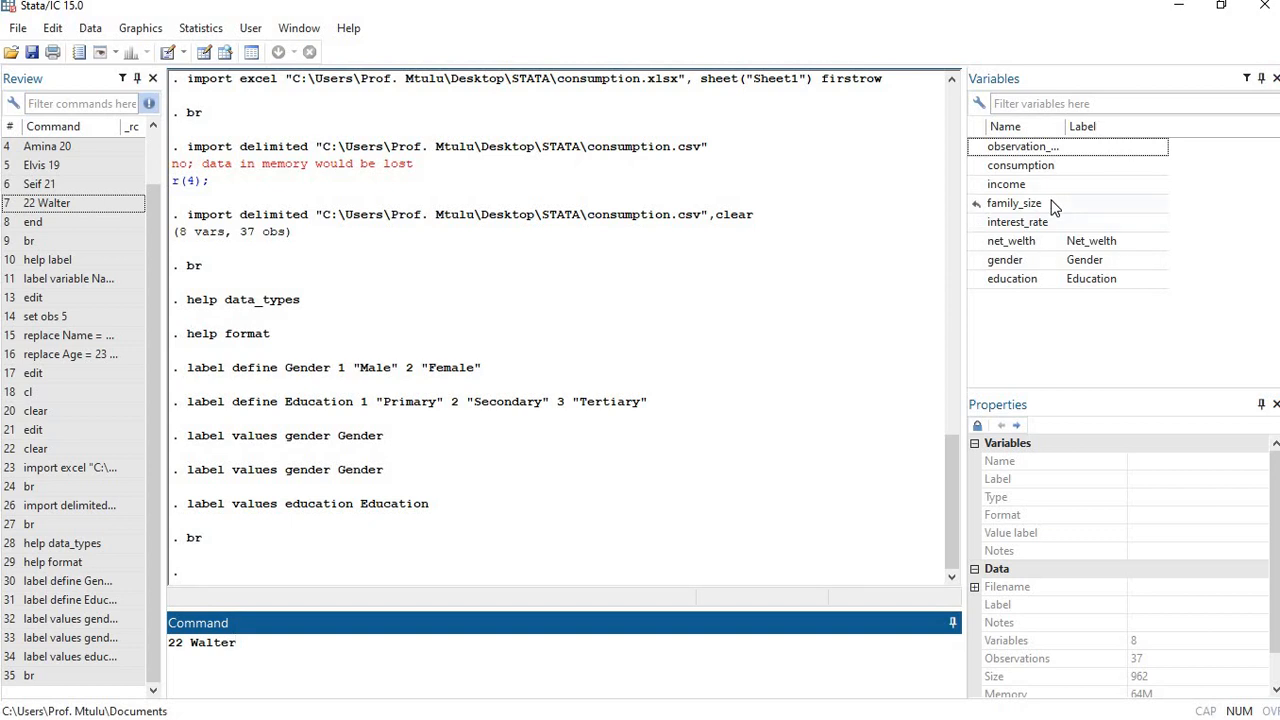
Save the labelled consumption dataset as Data in Stata Data (*.dta) format in the STATA folder
{"action": "left_click", "coordinate": [34, 57]}
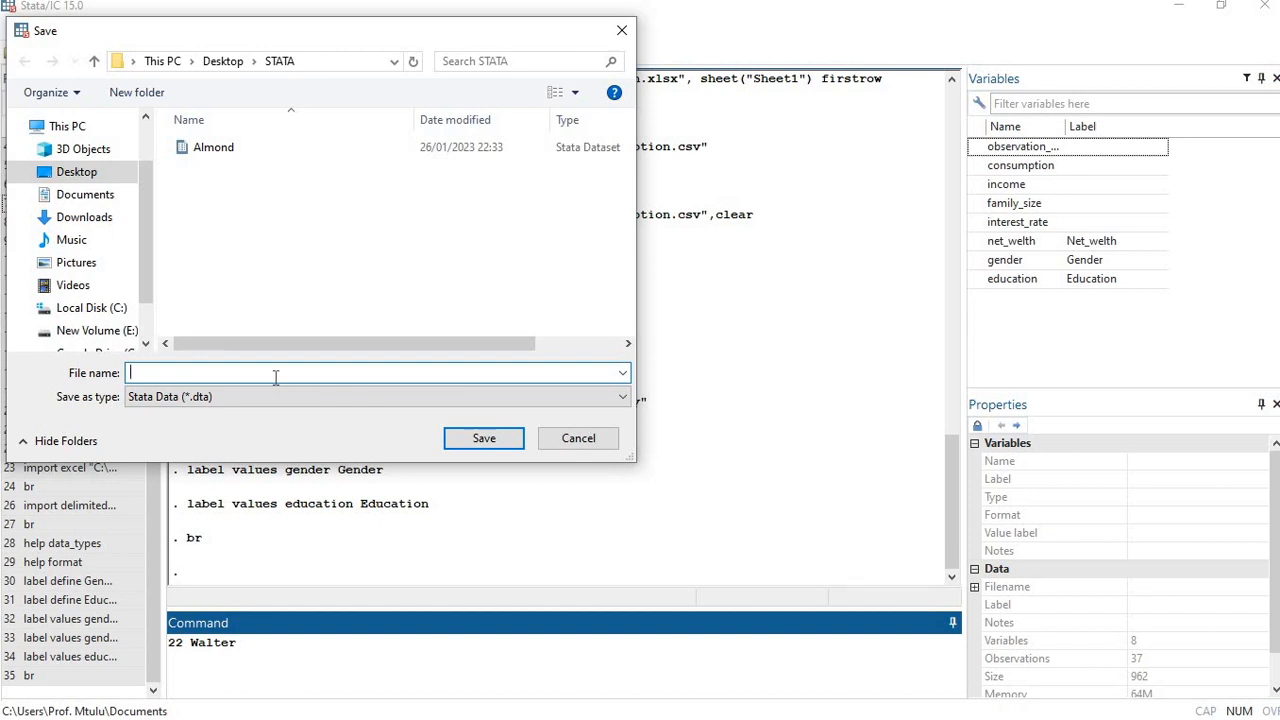
{"action": "type", "text": "Data"}
{"action": "left_click", "coordinate": [489, 440]}
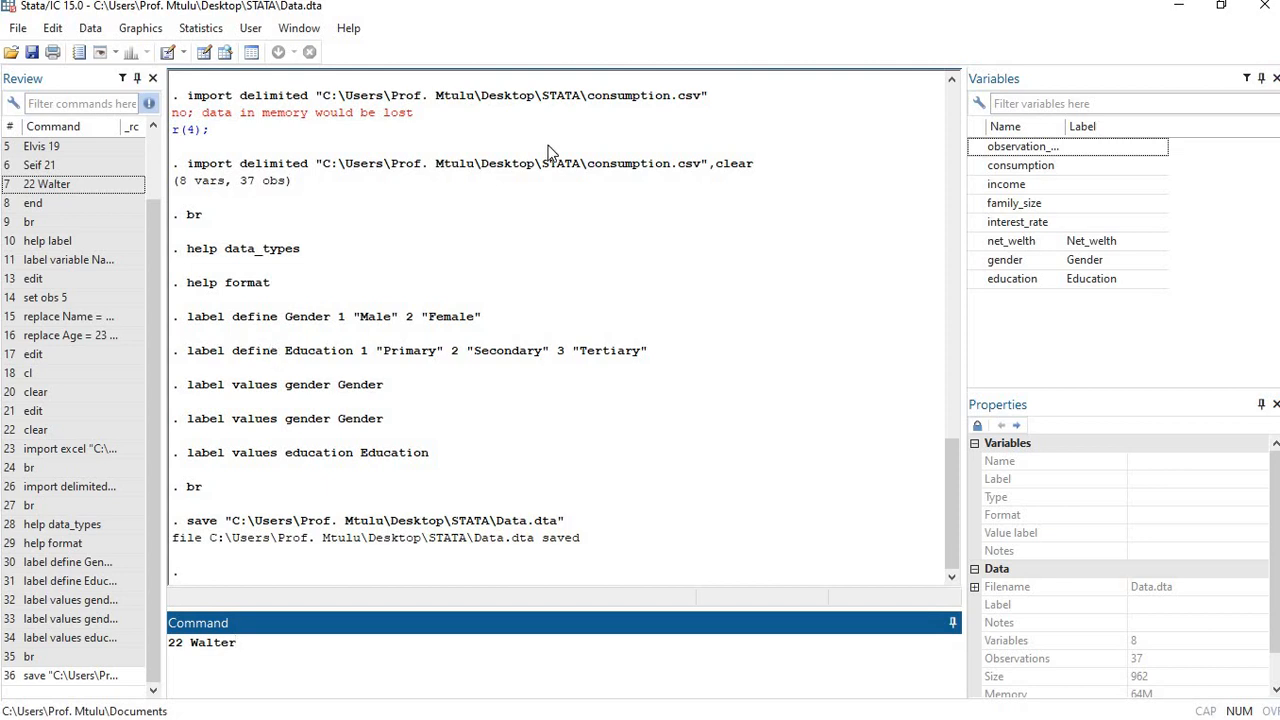
Switch to the Google Meet call in Chrome and look through the list of people in the call
{"action": "mouse_move", "coordinate": [993, 13]}
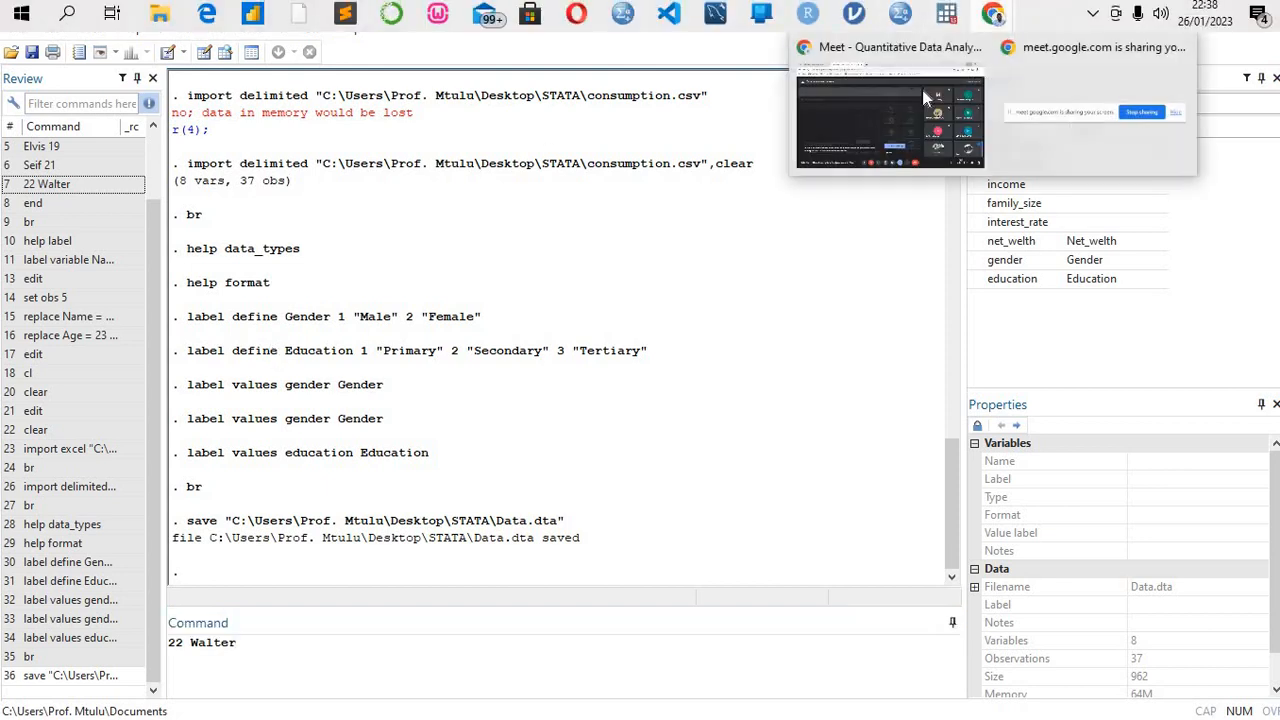
{"action": "left_click", "coordinate": [903, 90]}
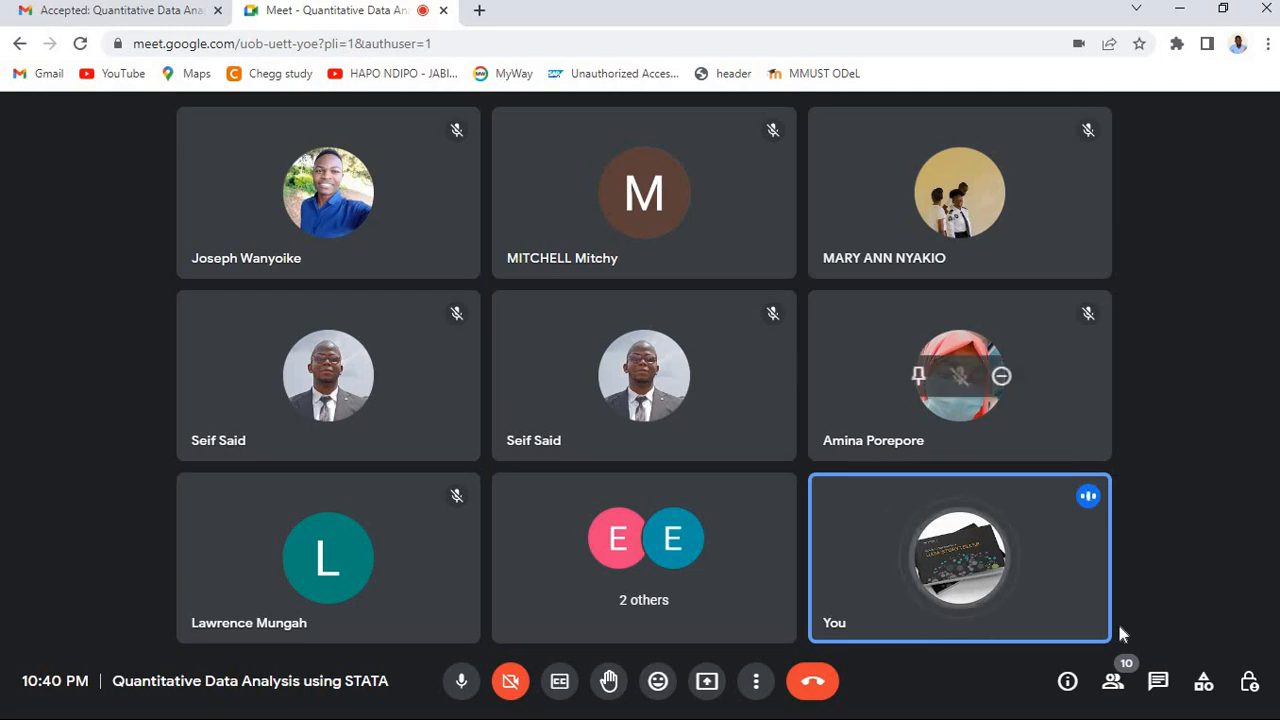
{"action": "left_click", "coordinate": [1113, 683]}
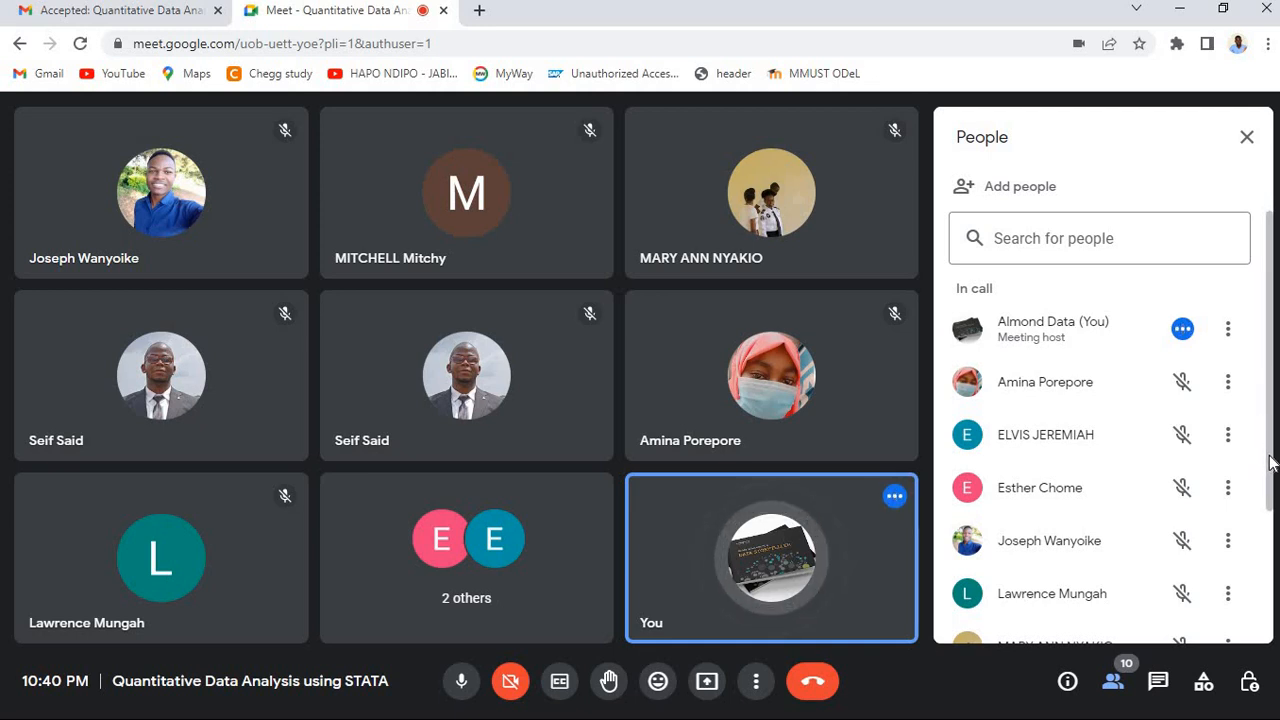
{"action": "left_click_drag", "start_coordinate": [1270, 462], "coordinate": [1276, 606]}
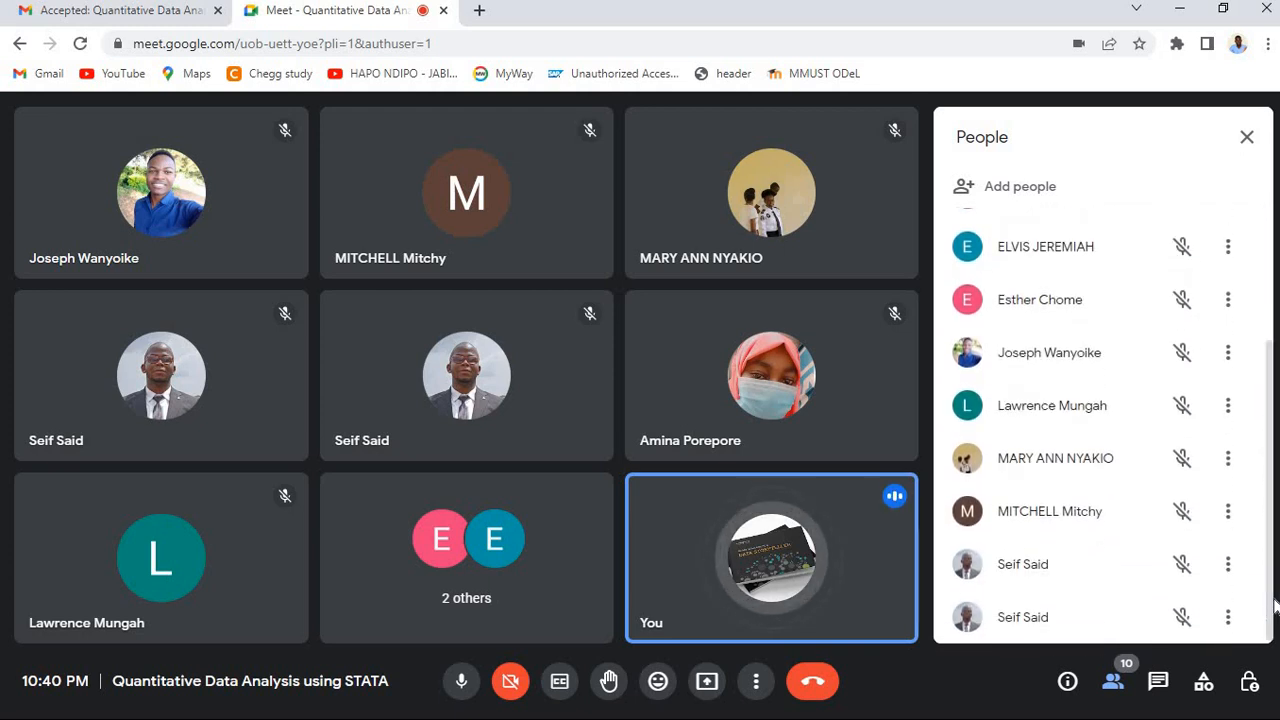